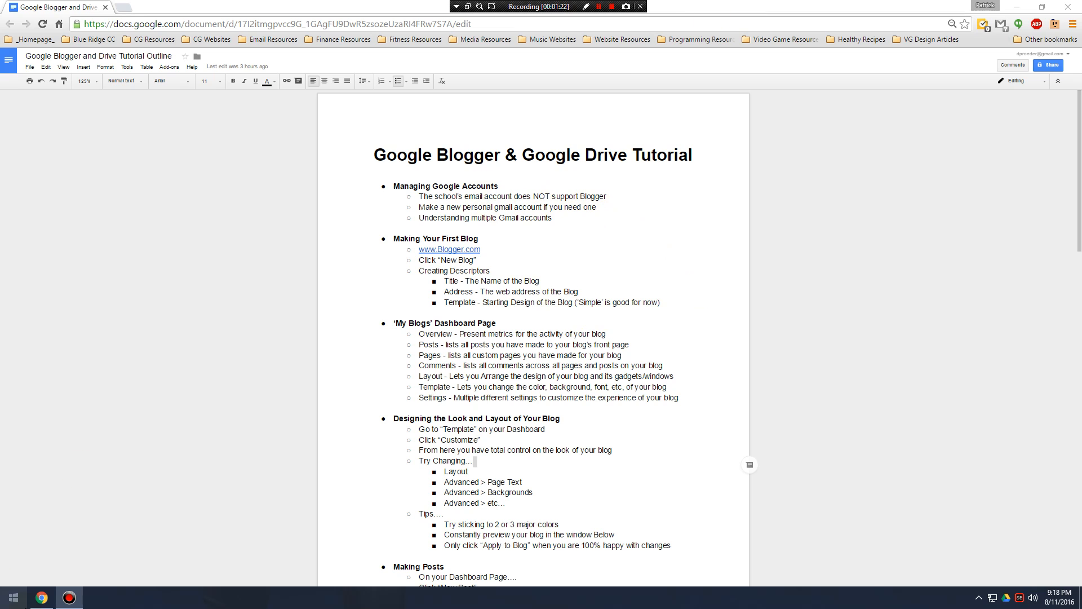
Open a fresh Chrome browser window showing the Google new tab page.
click(2, 602)
click(159, 312)
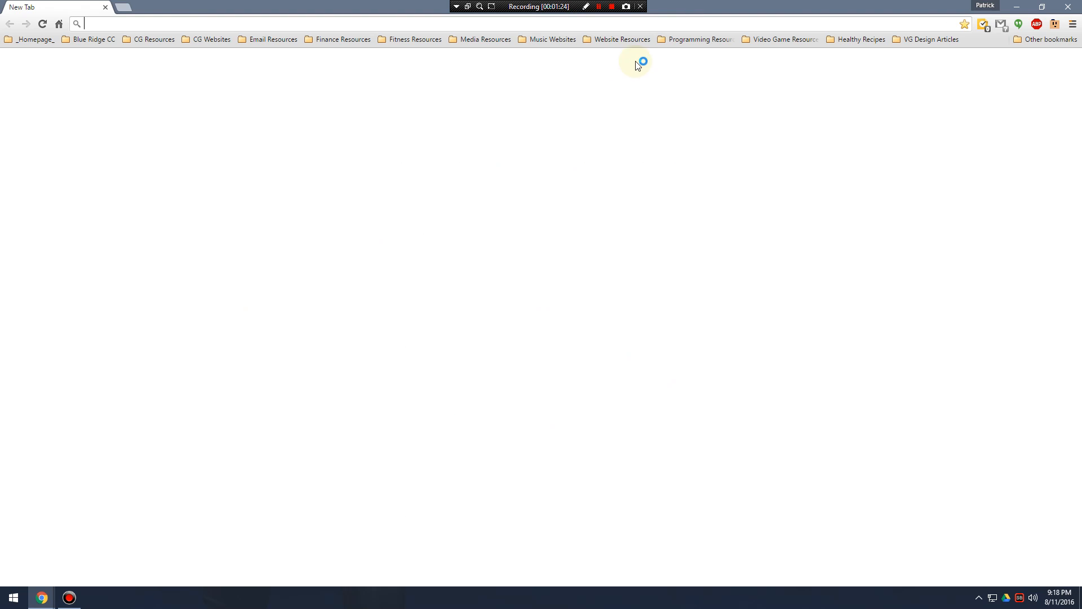
drag(695, 14, 523, 4)
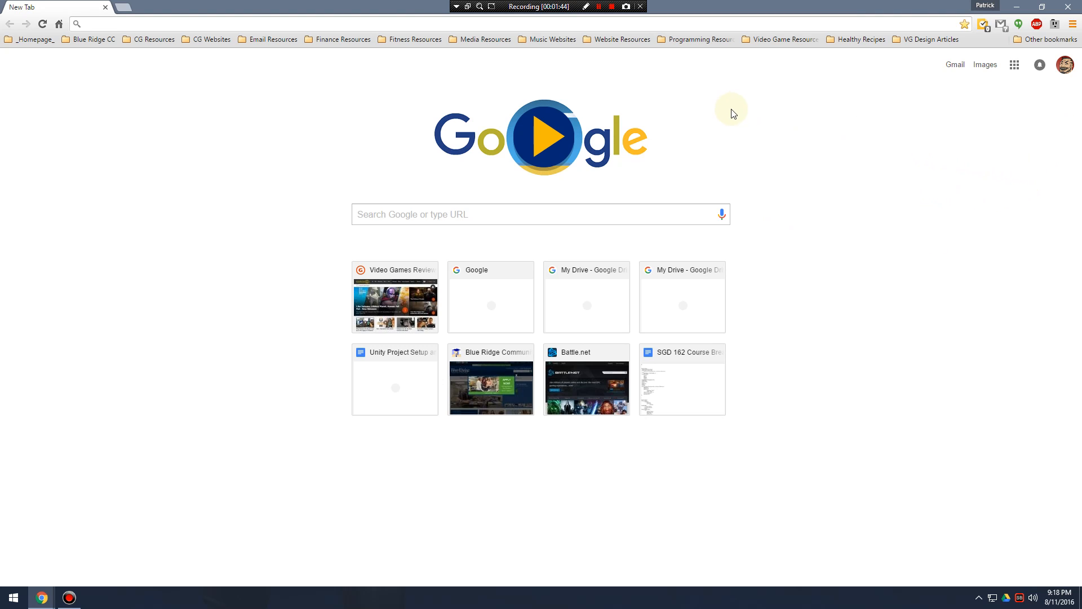
click(599, 6)
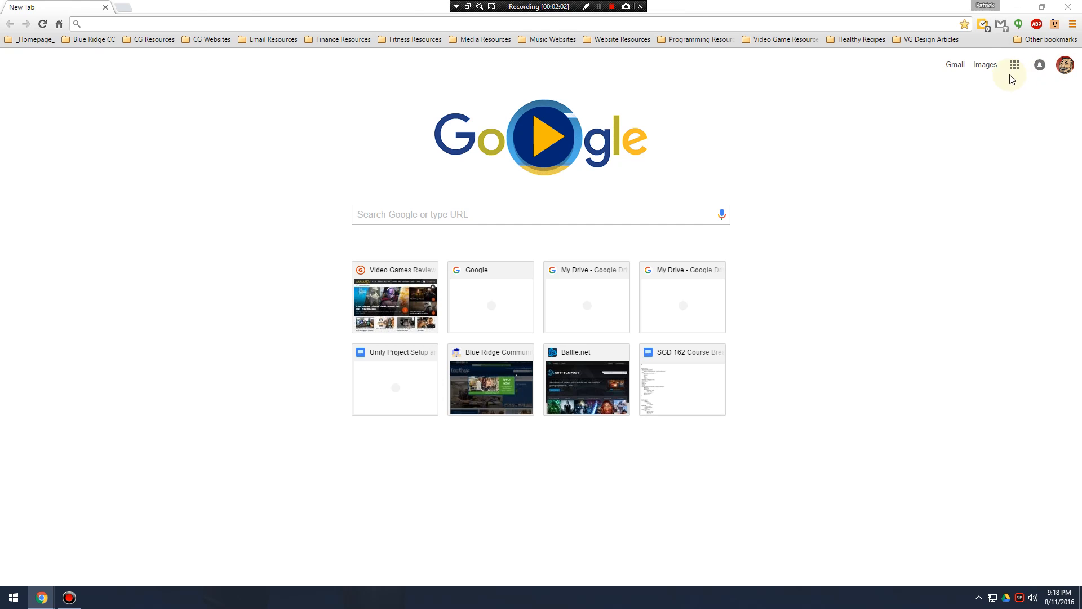
Look at the signed-in account's details and the list of available Google apps, including Drive and Blogger.
click(1065, 67)
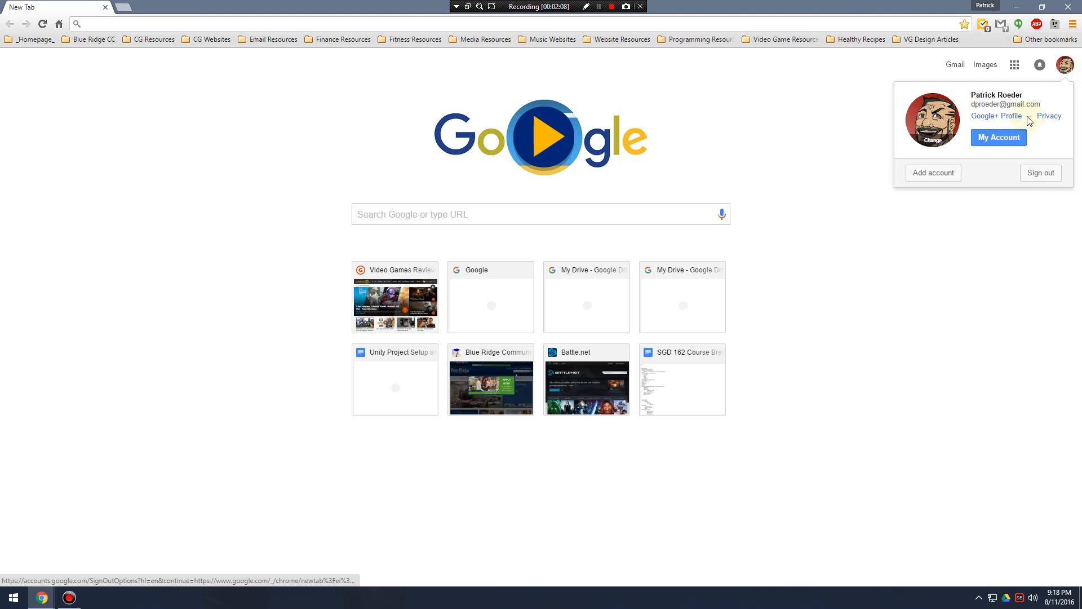
click(1015, 65)
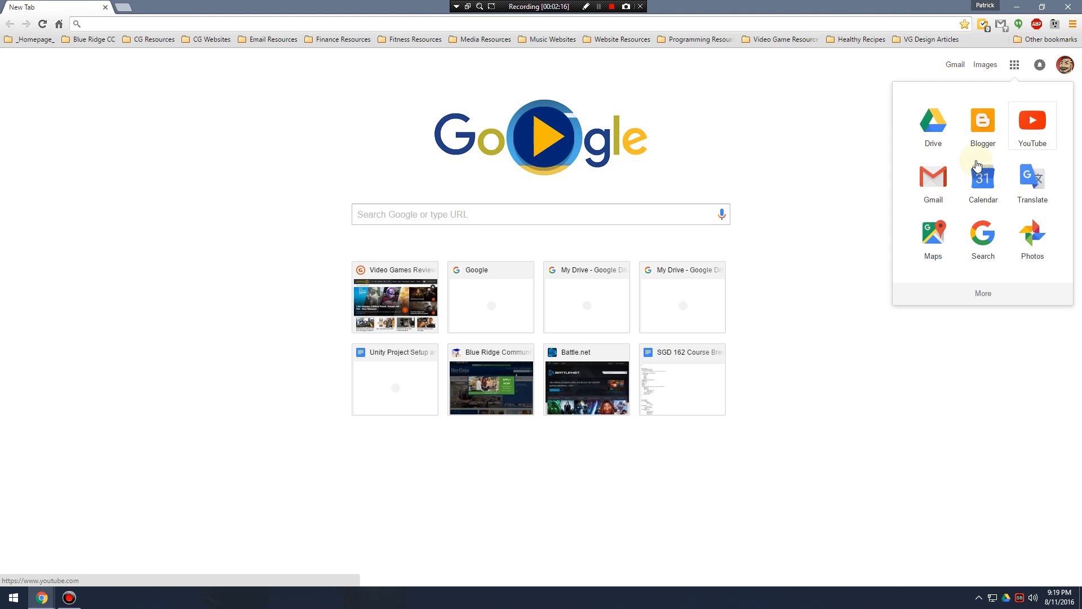
click(872, 94)
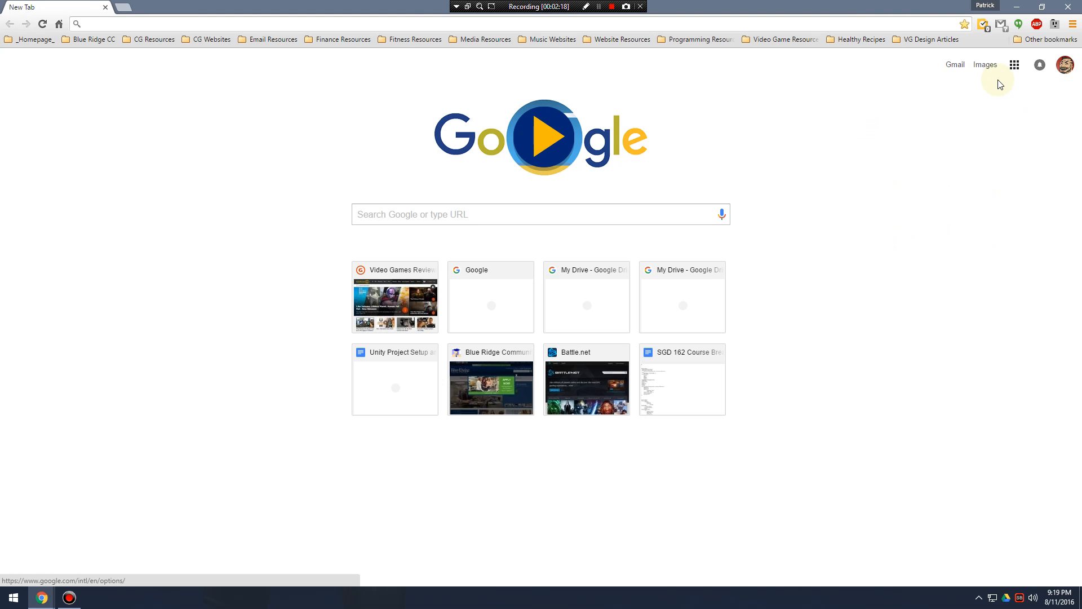
Add the blueridge.edu school account as a second signed-in Google account, using the prefilled sign-in details.
click(1066, 66)
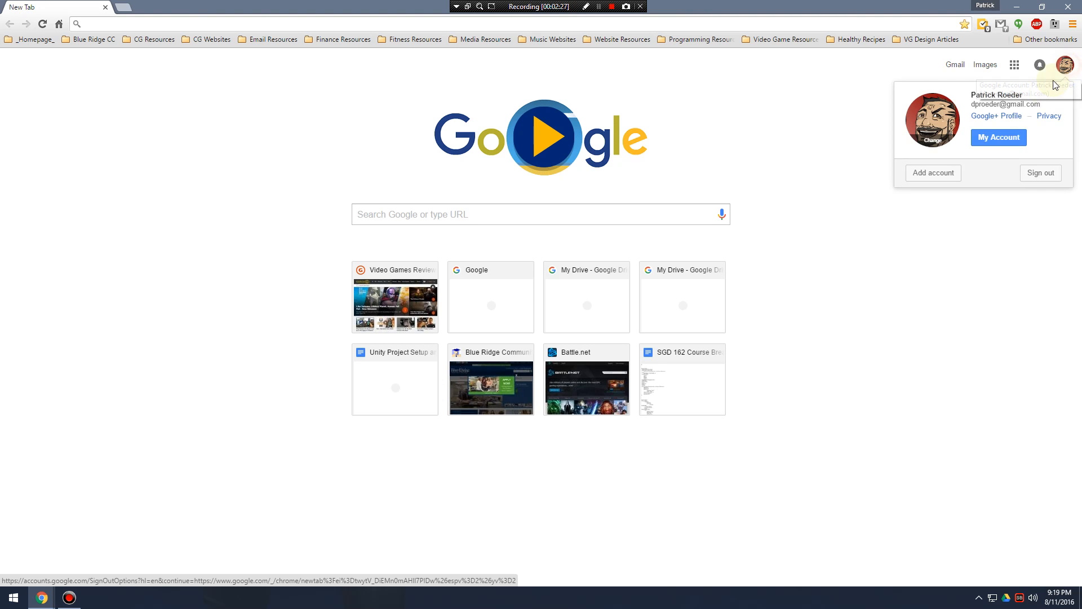
click(950, 176)
click(590, 236)
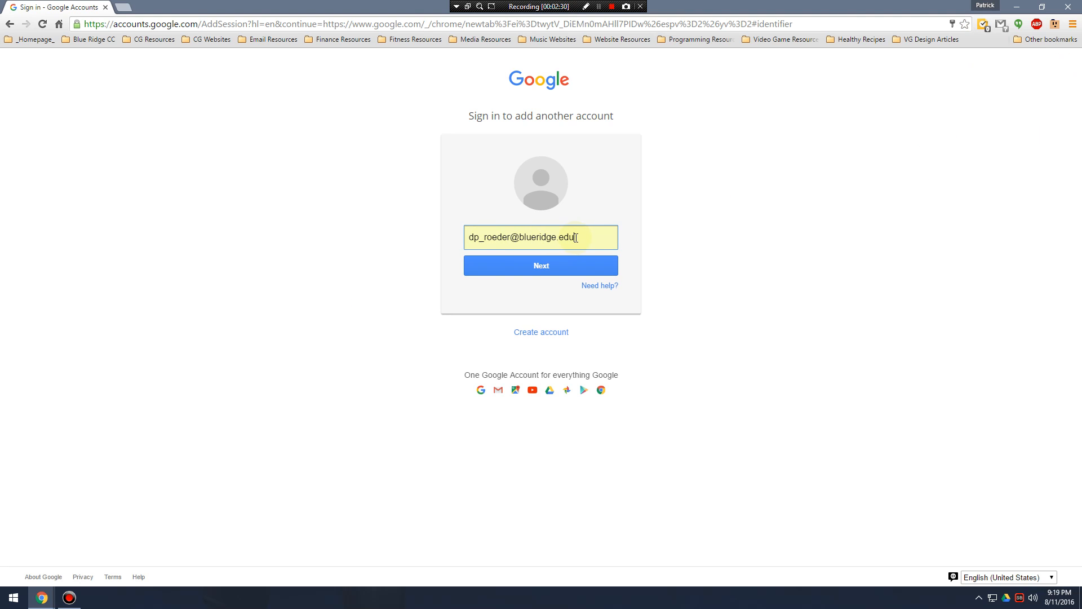
click(476, 237)
click(508, 265)
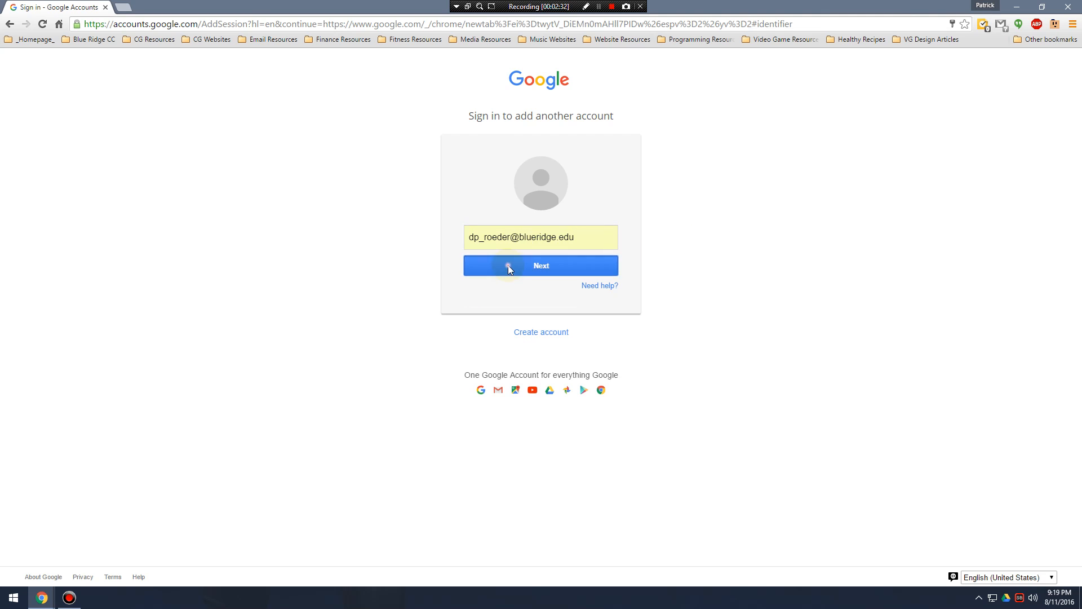
click(544, 275)
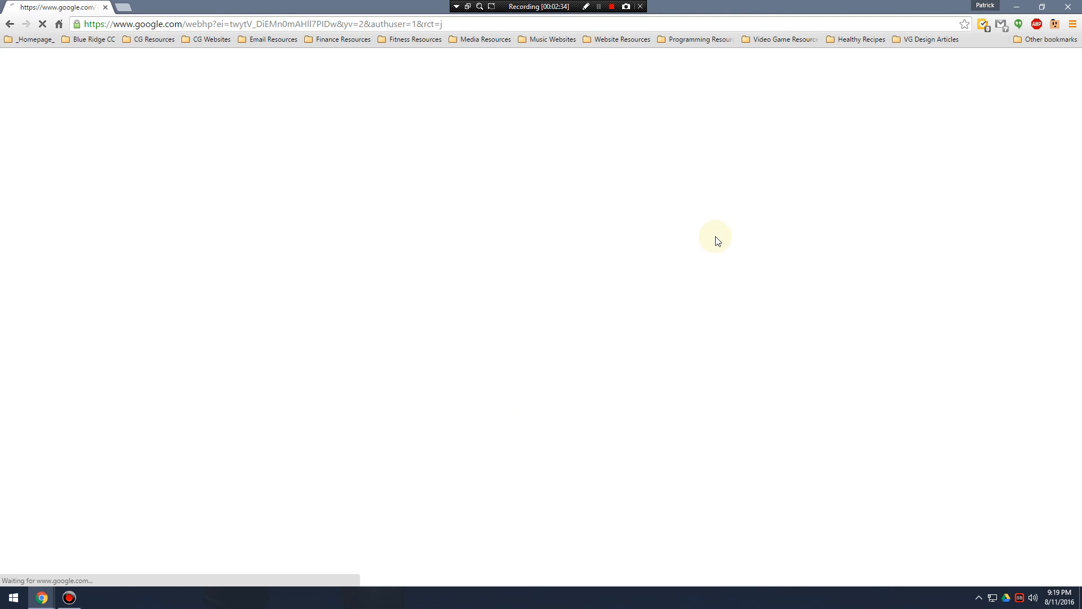
Switch from the school account to the default personal Gmail account and back again.
click(1057, 67)
click(1057, 68)
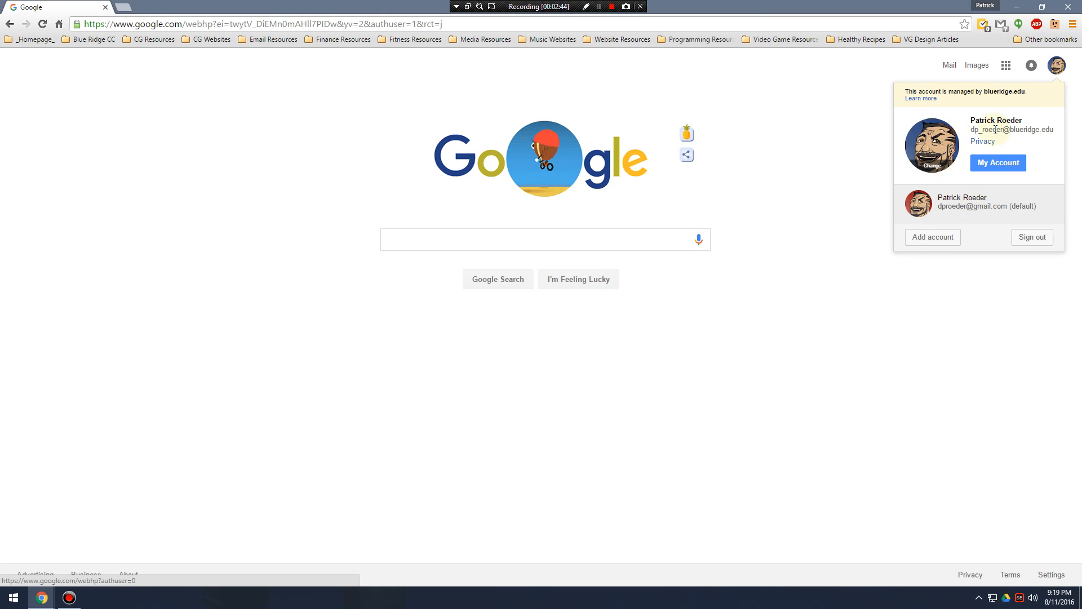
click(928, 209)
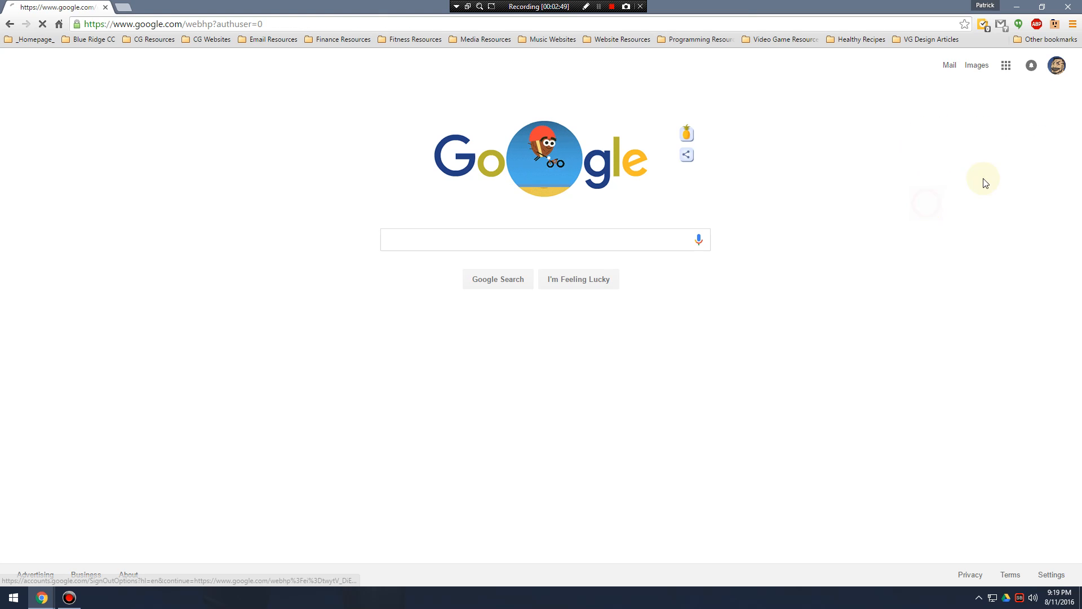
click(1057, 65)
click(920, 180)
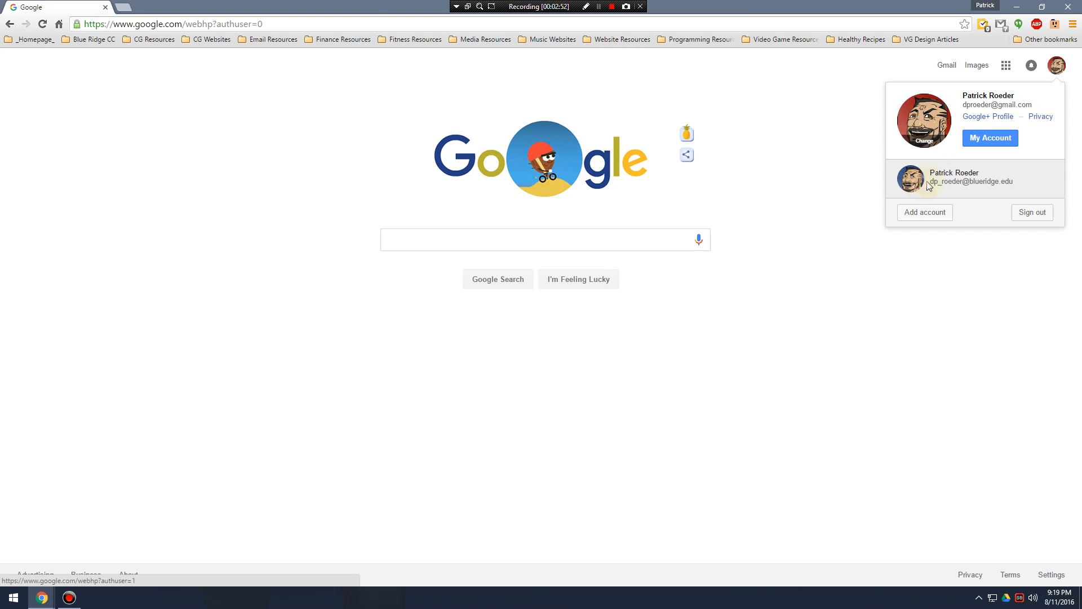
click(1060, 68)
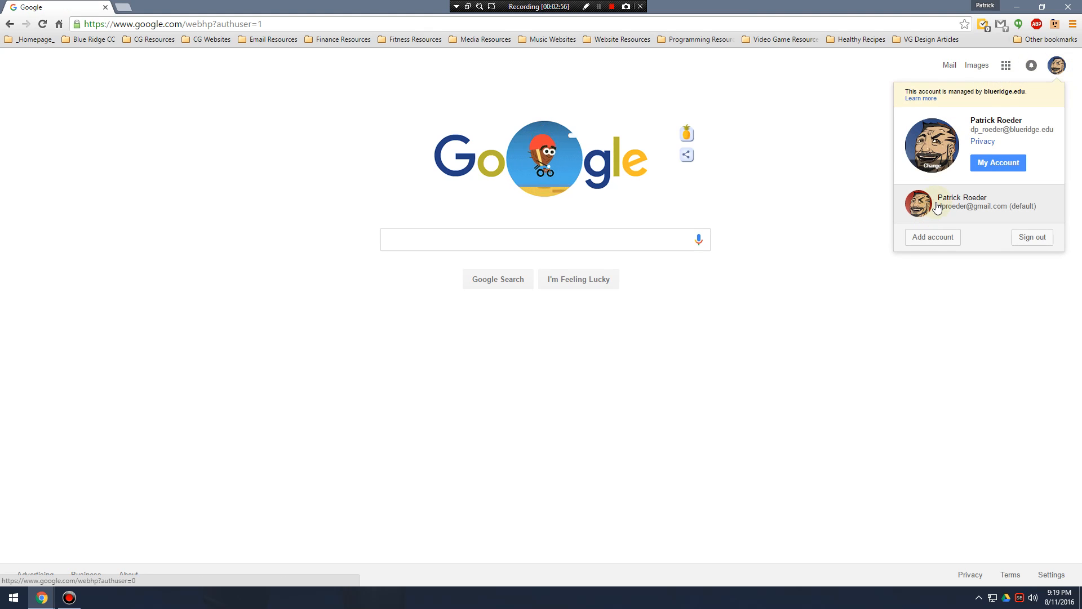
click(945, 141)
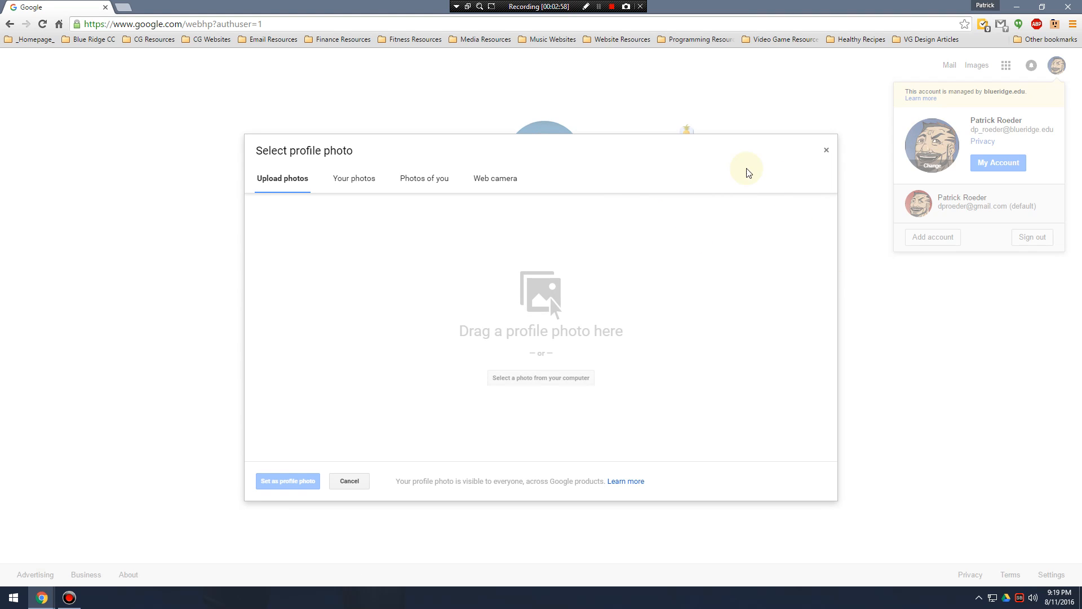
click(826, 150)
click(971, 355)
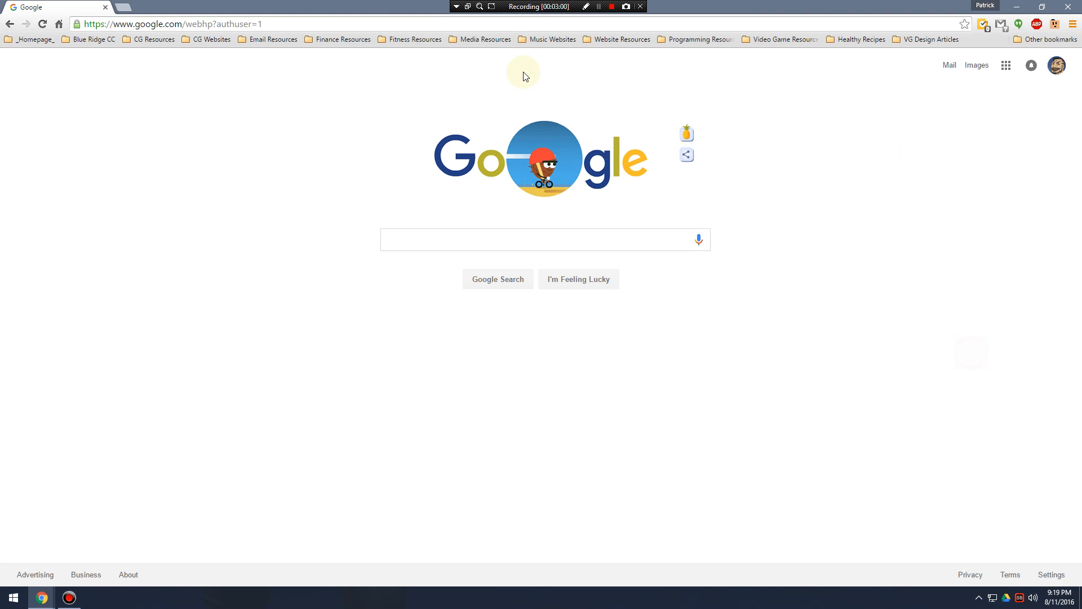
Go to blogger.com in the current tab to load the Blogger dashboard.
click(349, 25)
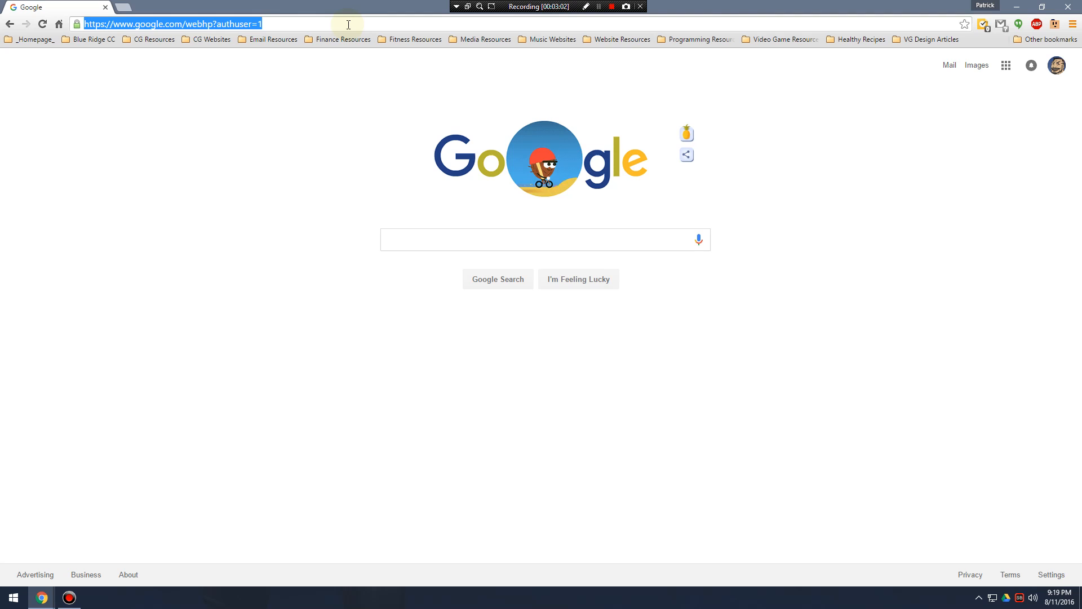
text(blogger.com)
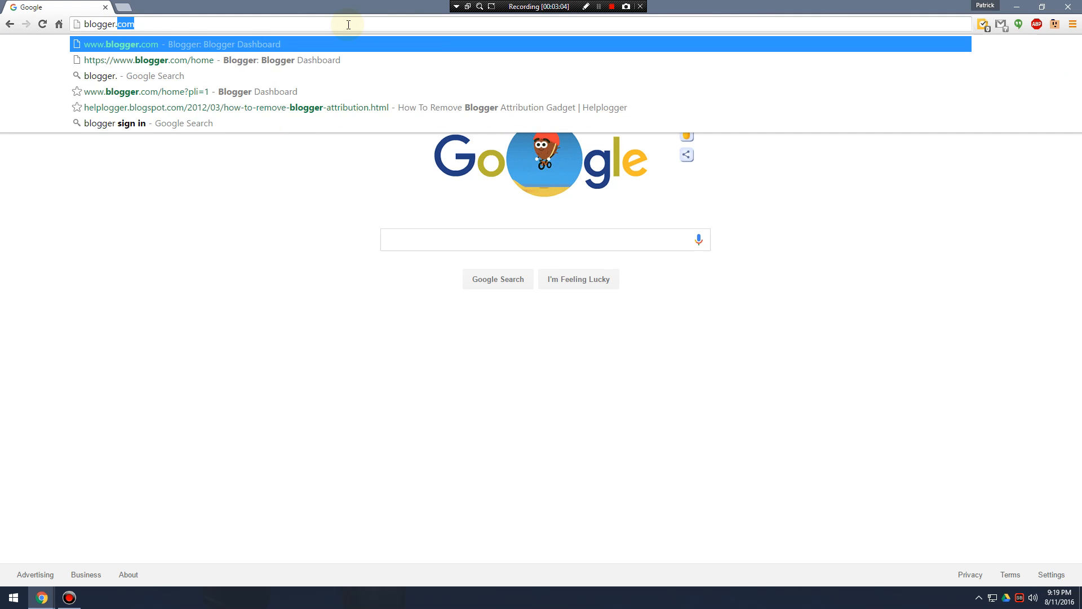
key(Return)
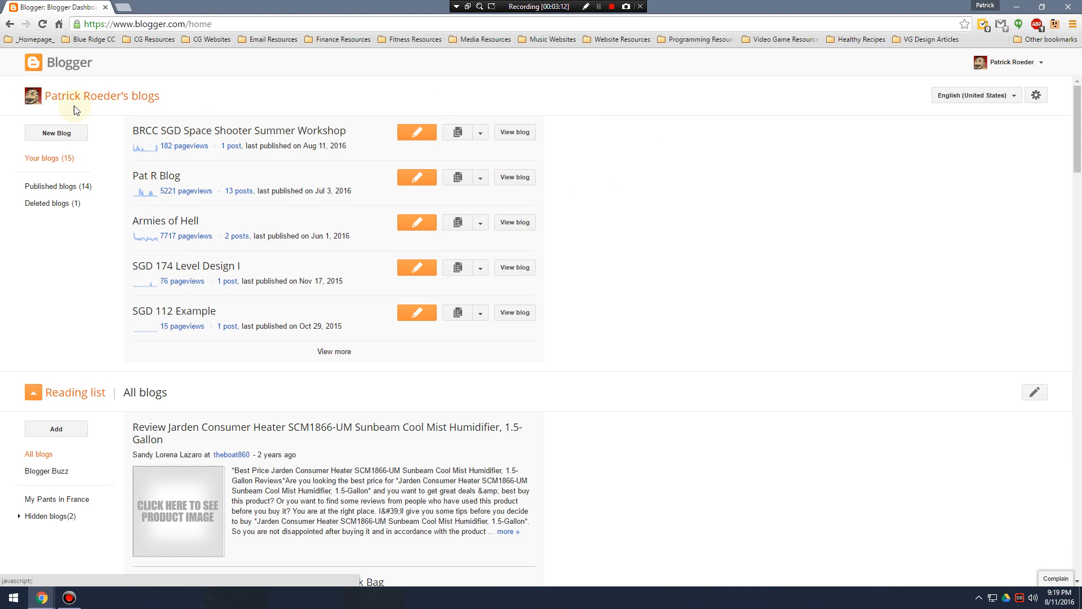
Check which Google account the Blogger dashboard is using and sign out of it.
click(1010, 66)
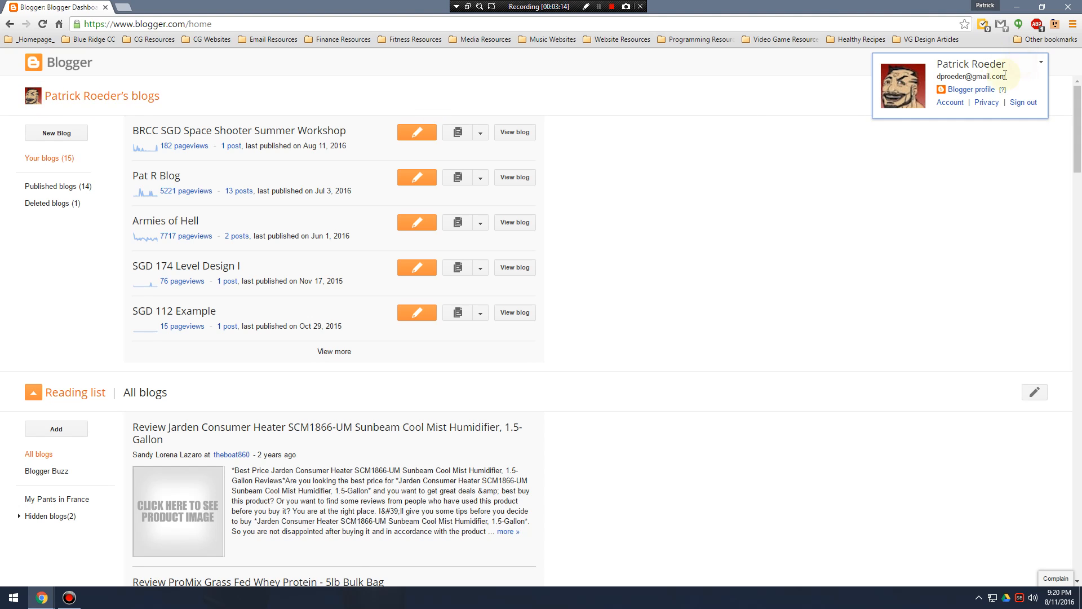
click(920, 211)
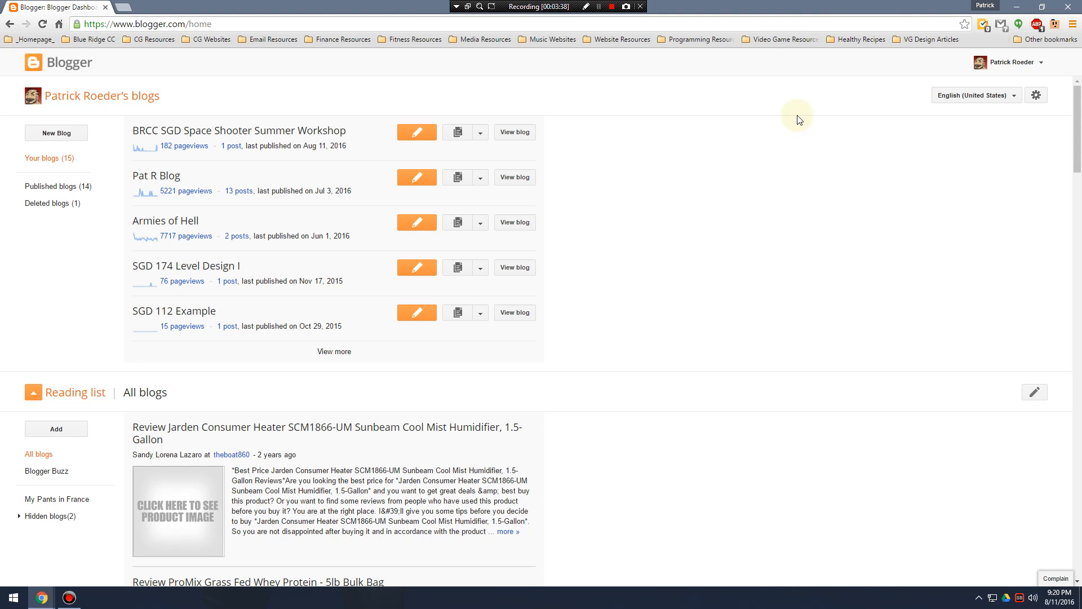
click(1029, 68)
click(934, 210)
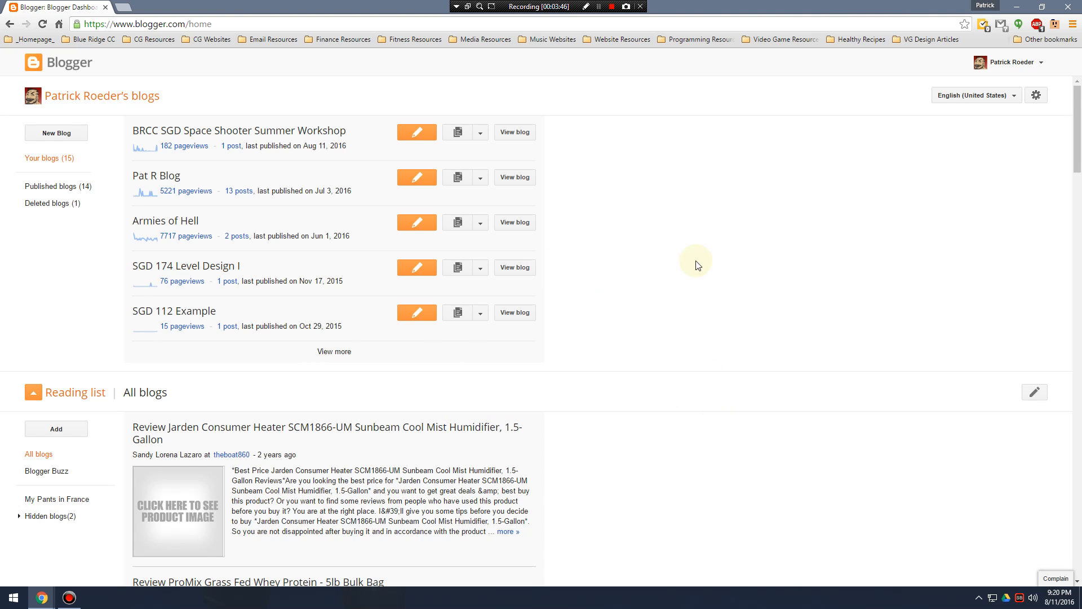
click(1013, 68)
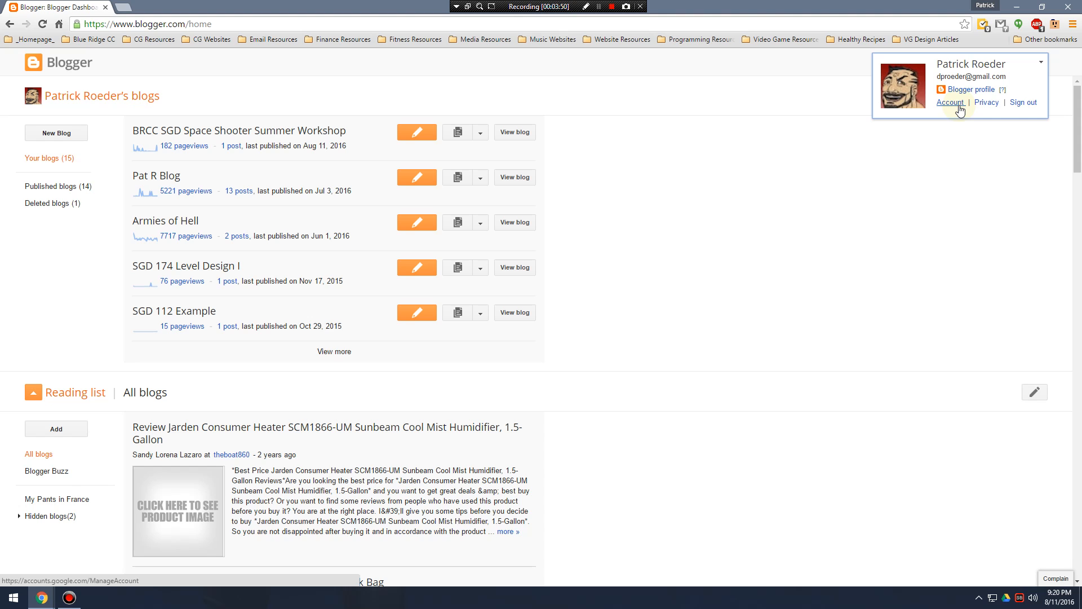
click(1024, 103)
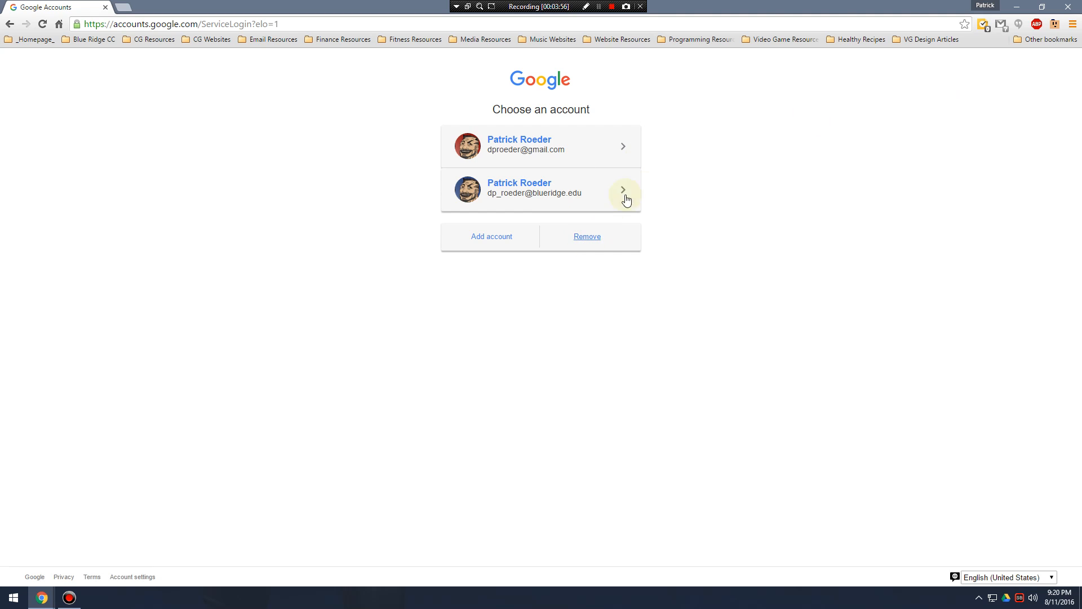
Open the form for creating a new Google account and examine all the fields it requires.
click(499, 243)
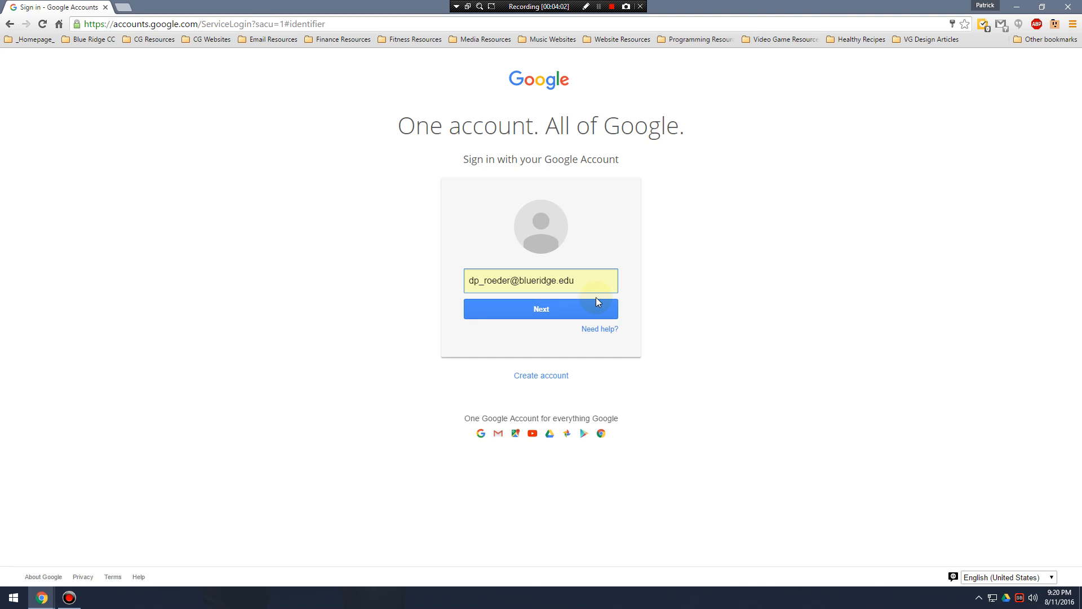
click(546, 375)
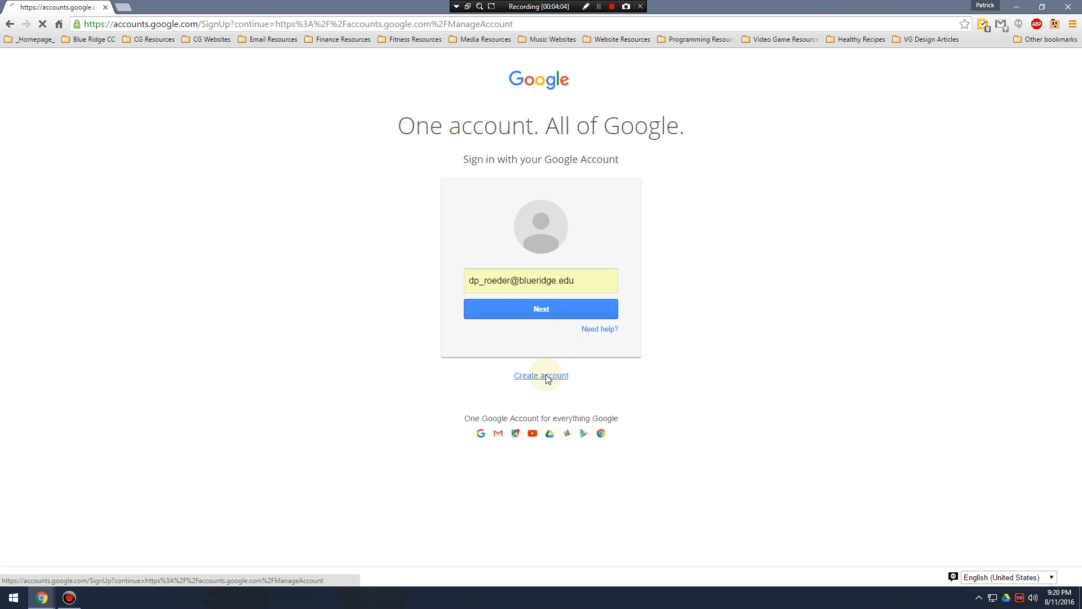
scroll(714, 266, down, 1)
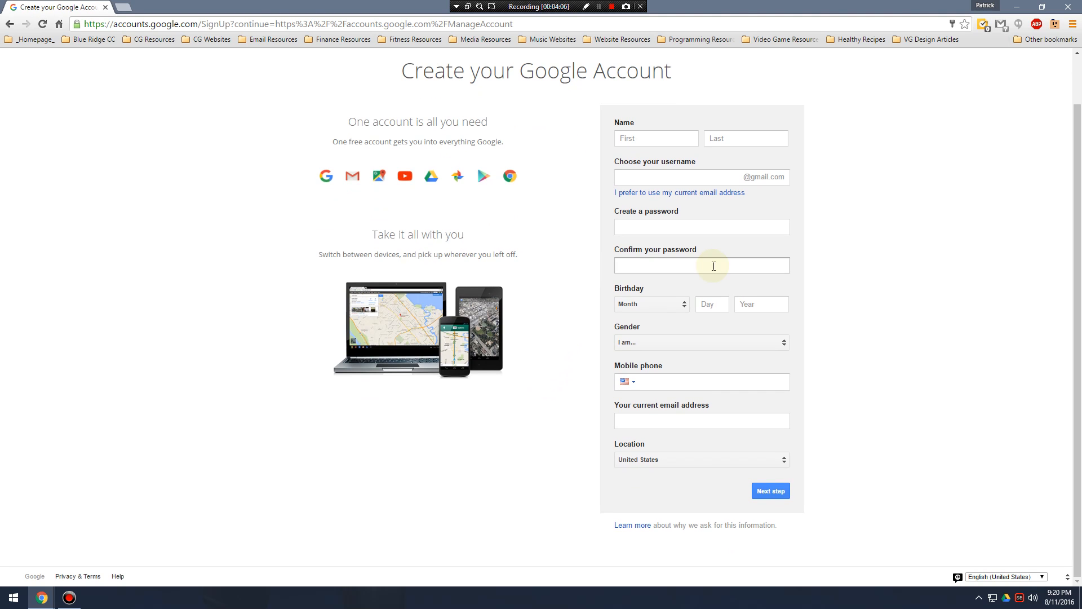
scroll(822, 253, up, 1)
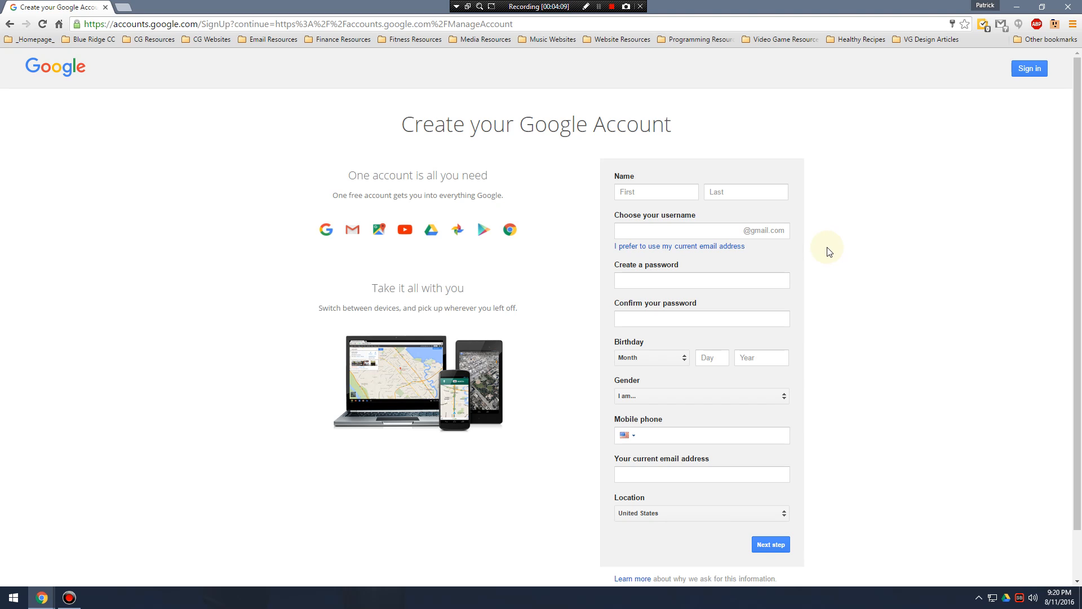
scroll(840, 282, down, 1)
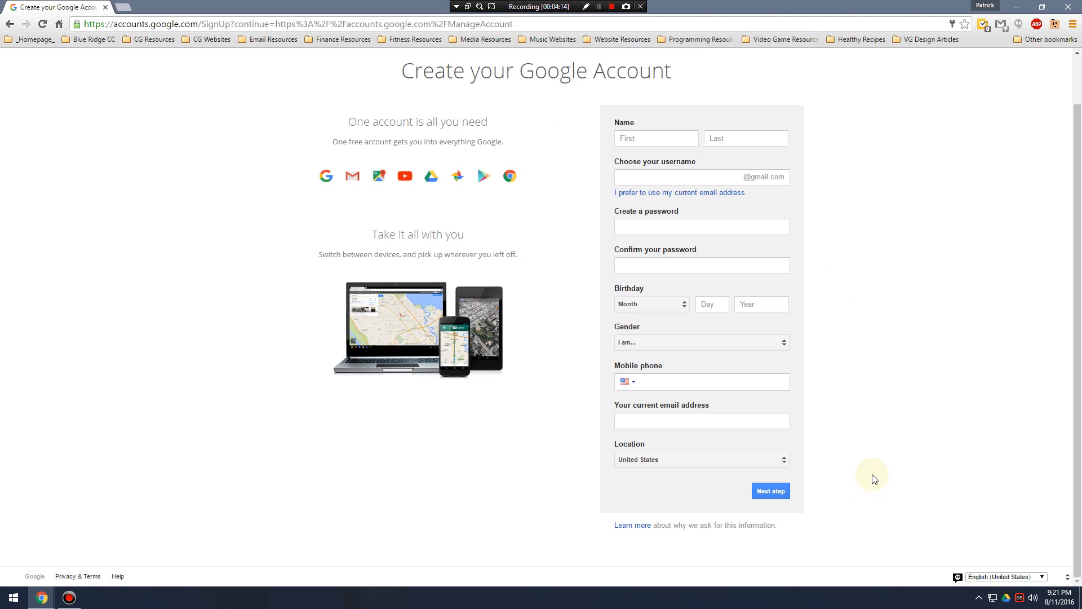
scroll(863, 437, up, 1)
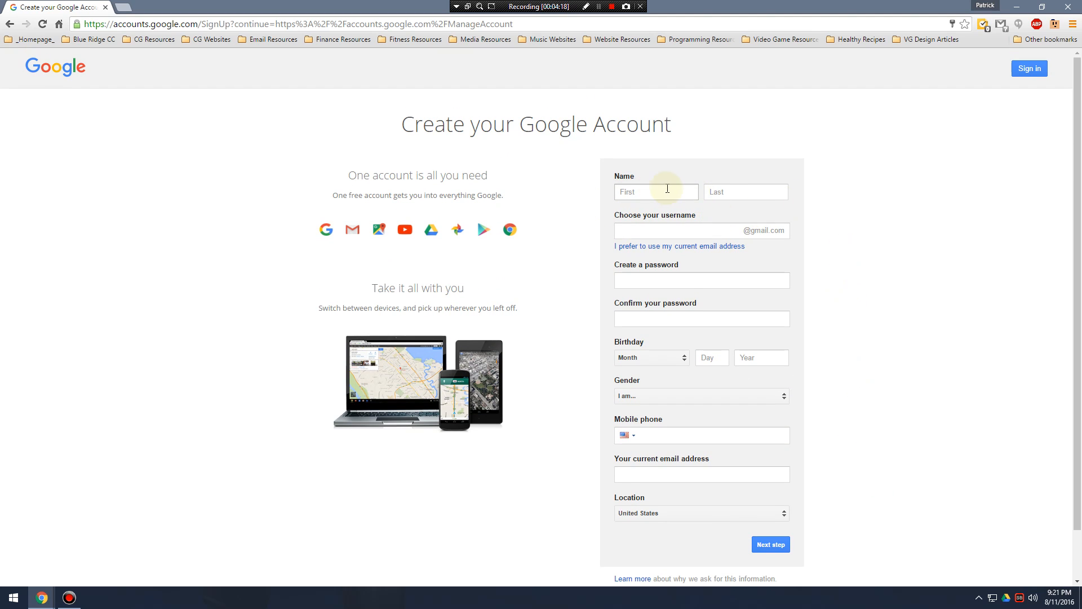
scroll(705, 212, down, 1)
scroll(823, 361, up, 1)
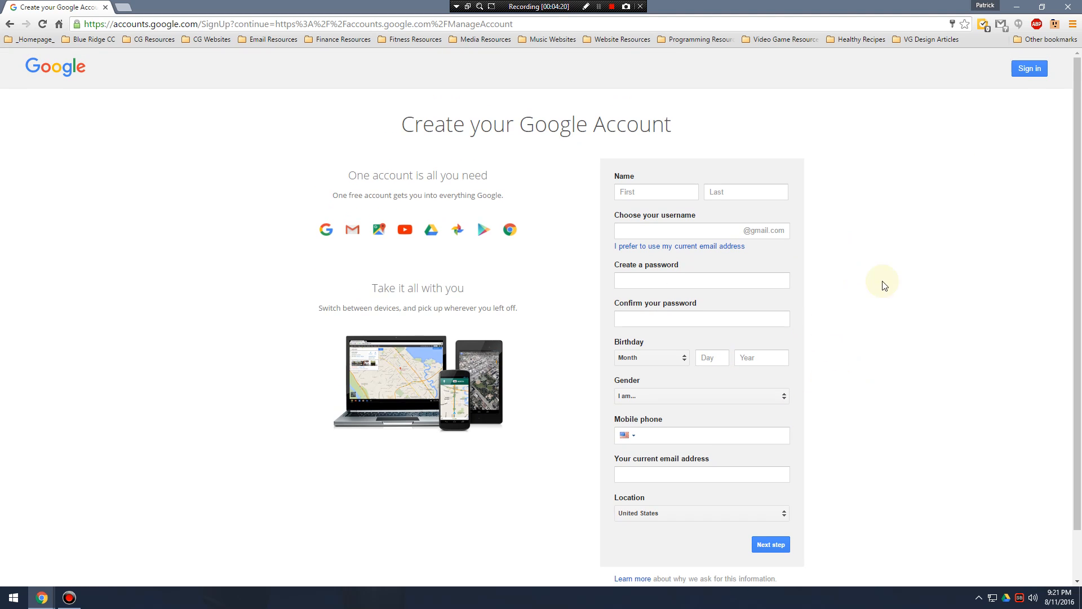
Return to the Google sign-in form and sign in to the school account with its prefilled details.
click(9, 25)
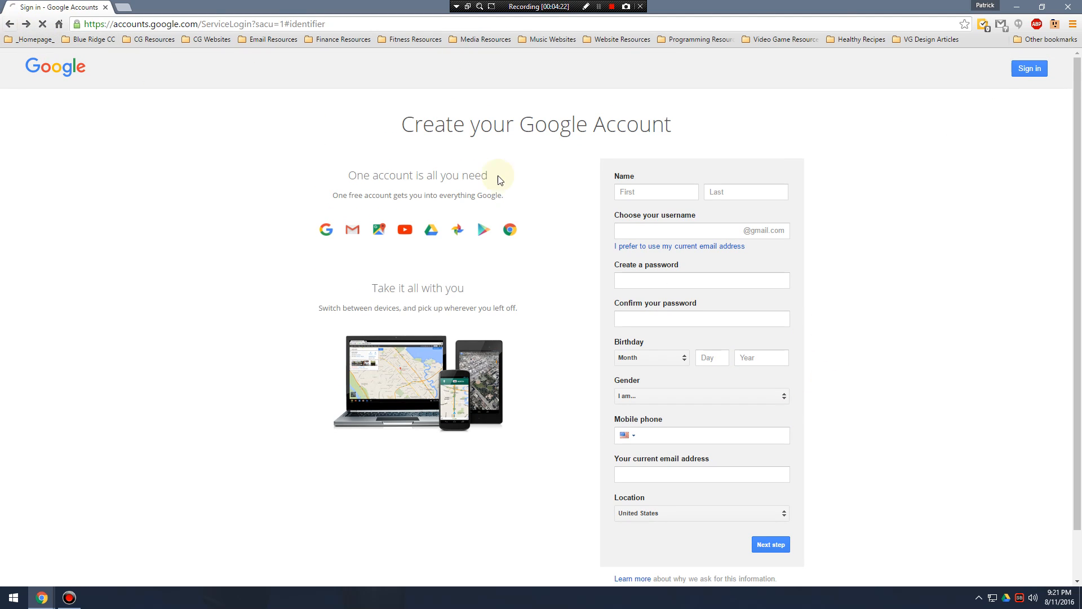
click(568, 310)
click(558, 325)
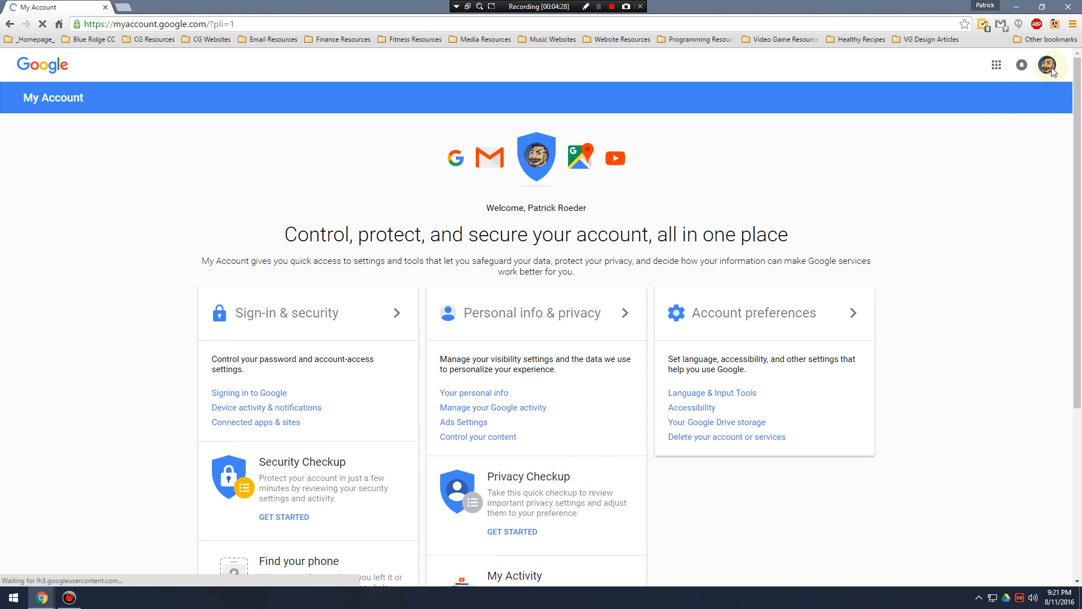
Add the personal Gmail account as an additional Google account, entering its e-mail address and submitting the prefilled password.
click(1047, 64)
click(923, 199)
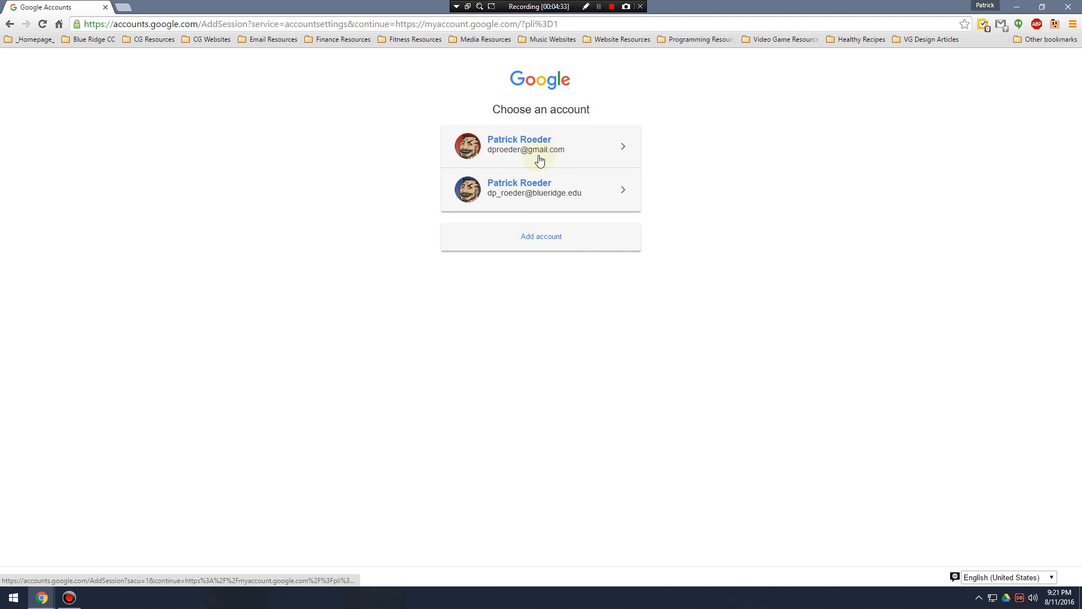
click(544, 238)
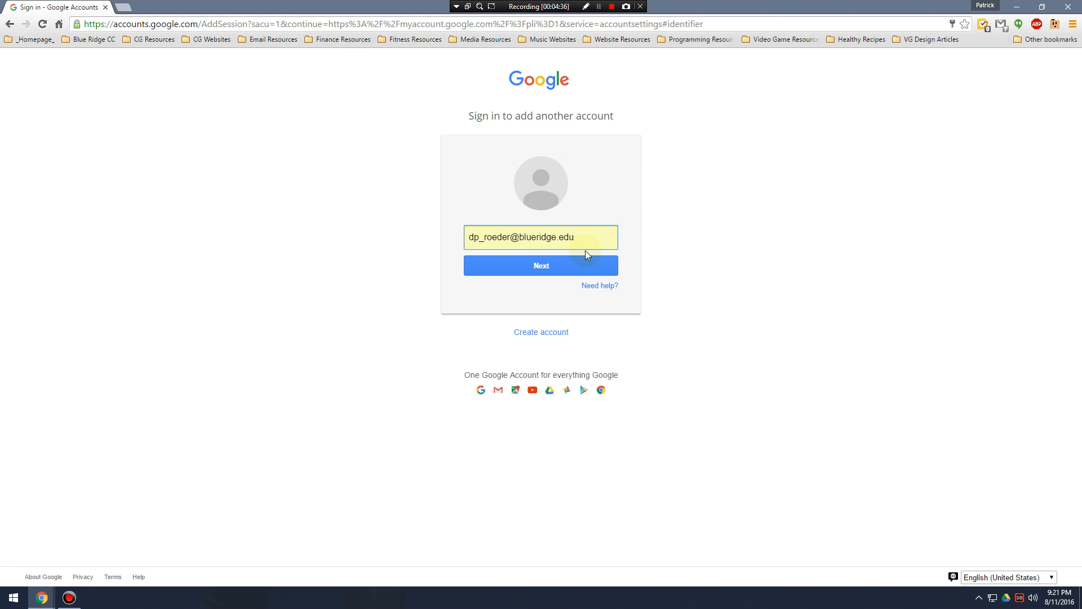
key(ctrl+a)
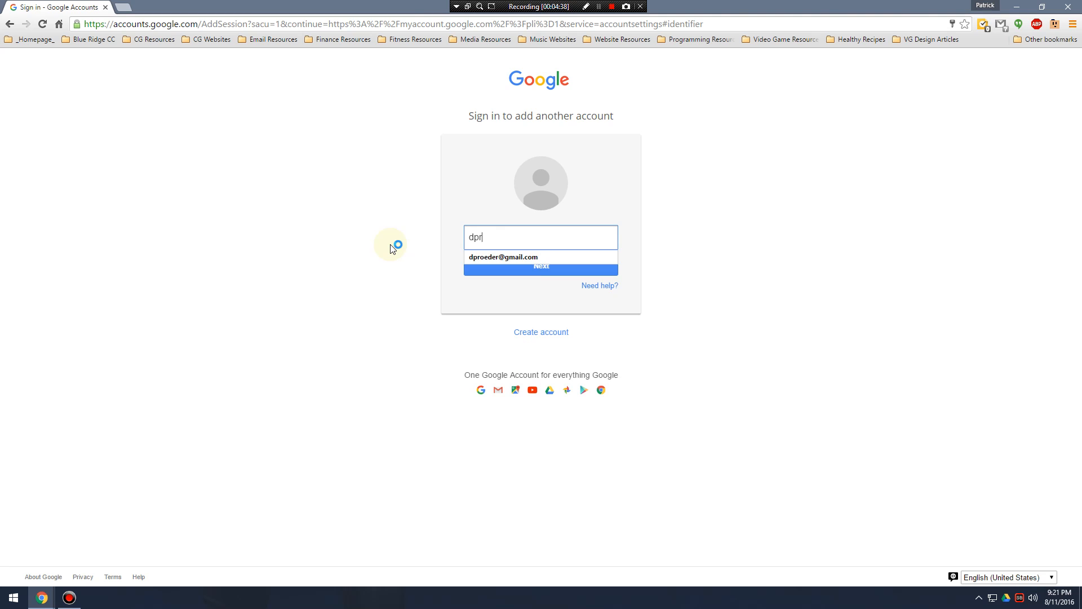
key(Return)
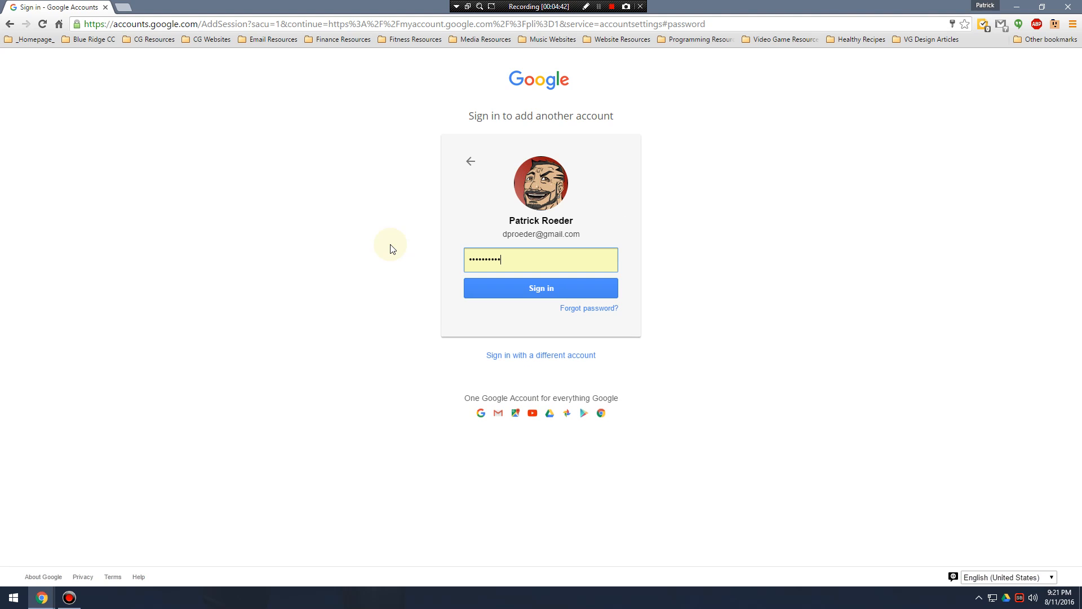
key(Return)
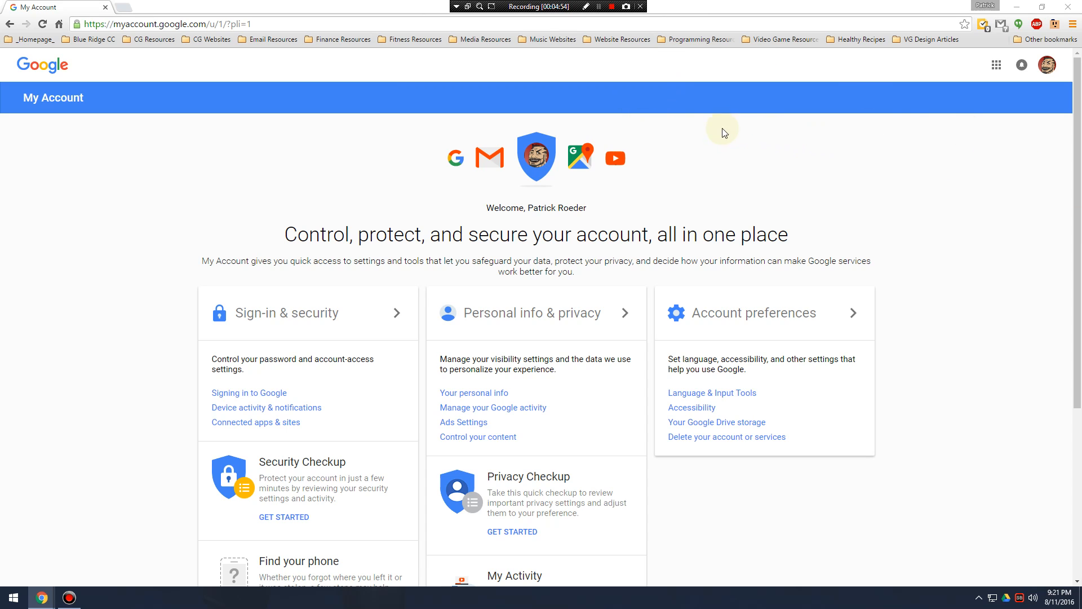
Check which Google accounts are signed in and which one is the default.
click(680, 147)
click(1048, 65)
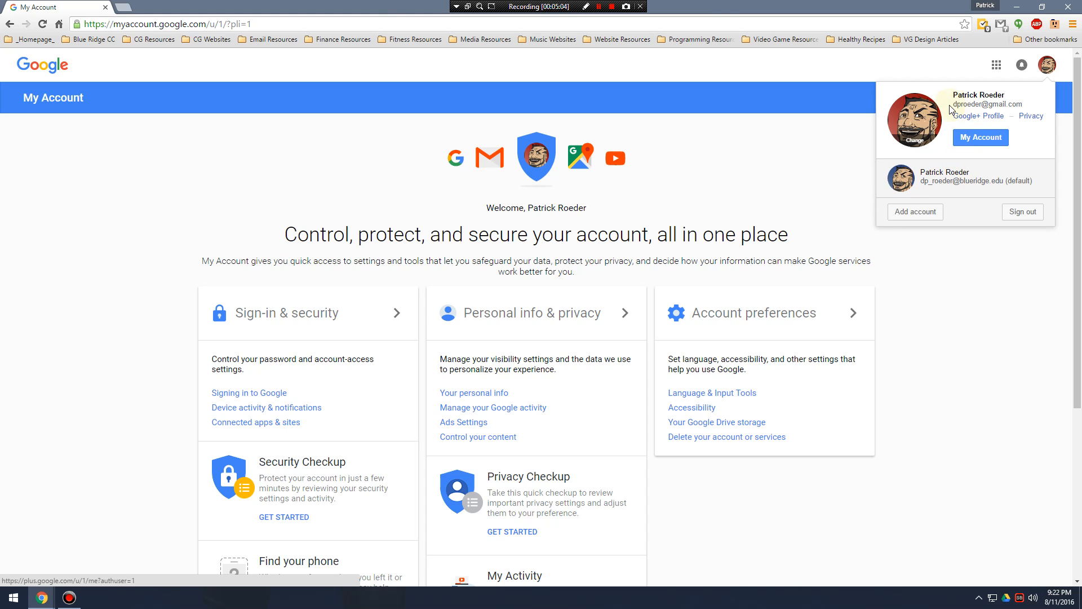
click(183, 130)
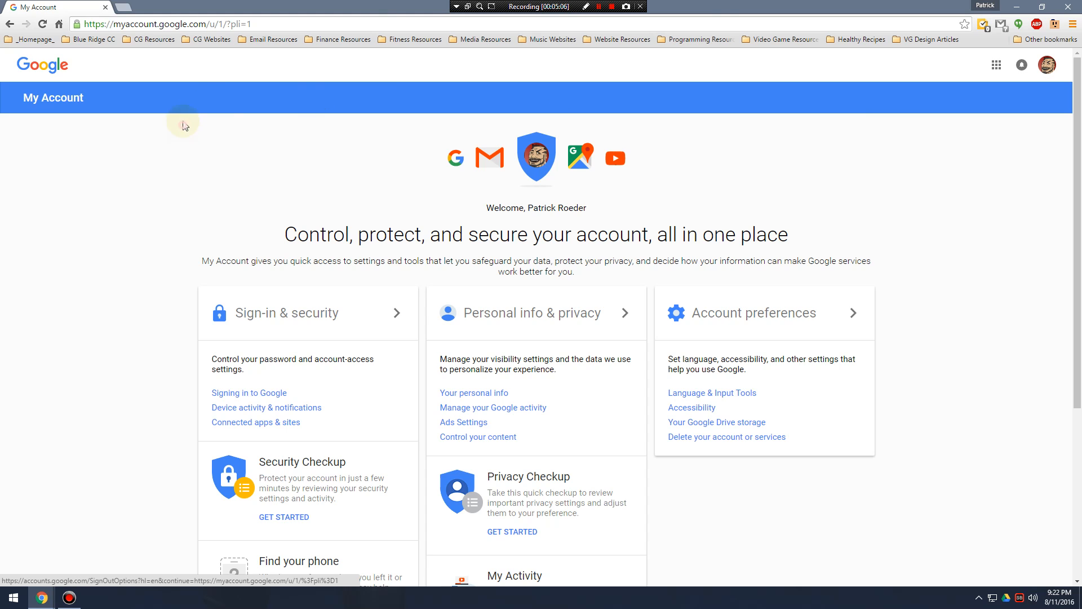
click(251, 24)
text(www.blogger.com)
key(Return)
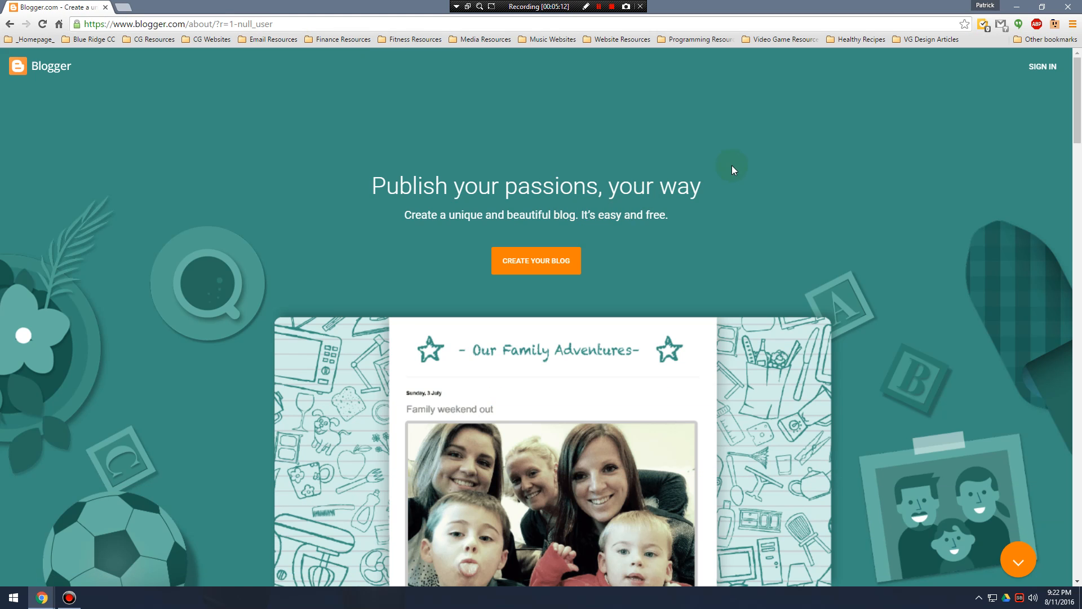
click(1031, 75)
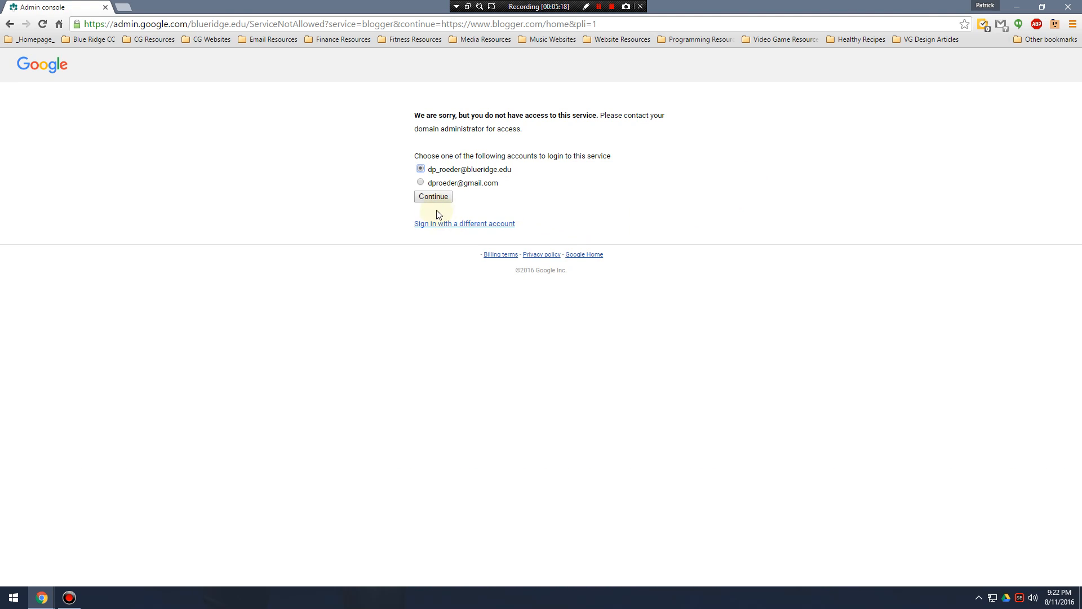
Try to continue to Blogger with the personal Gmail account, and return to the Blogger landing page.
click(420, 184)
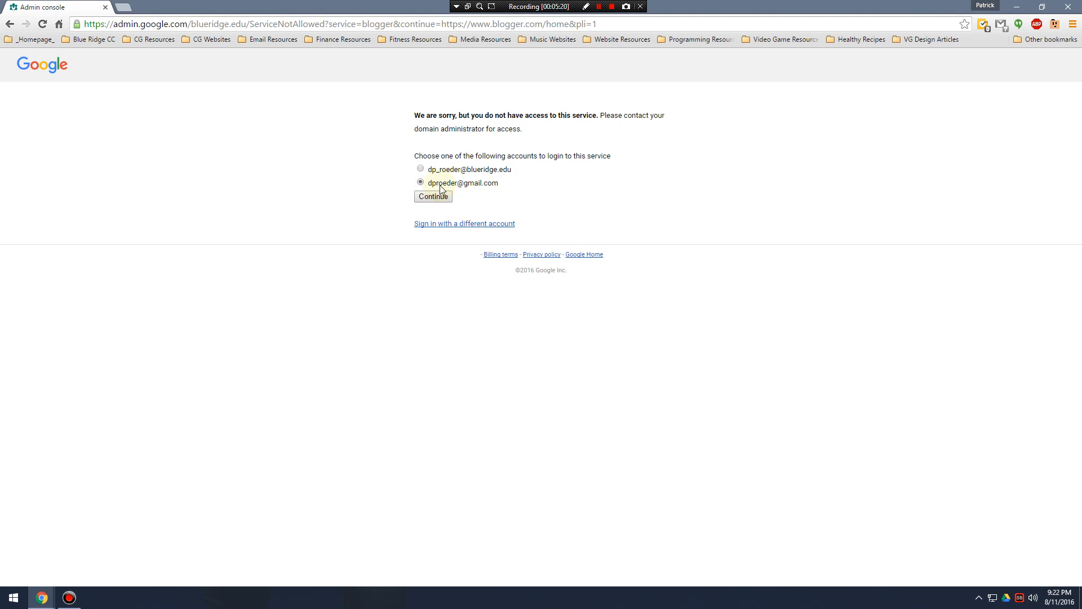
click(454, 172)
click(422, 182)
click(434, 196)
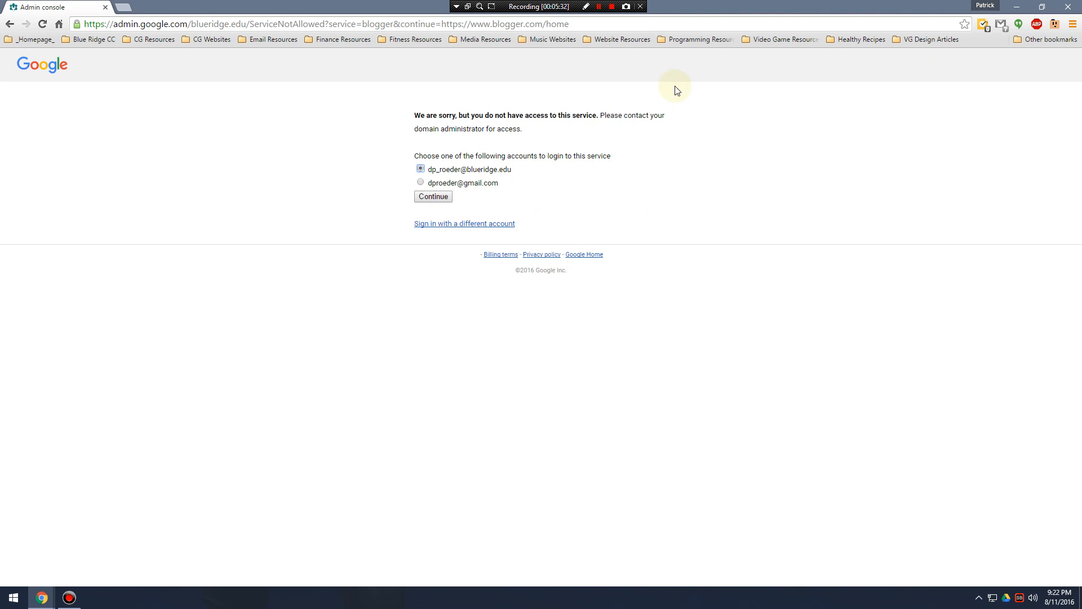
click(9, 24)
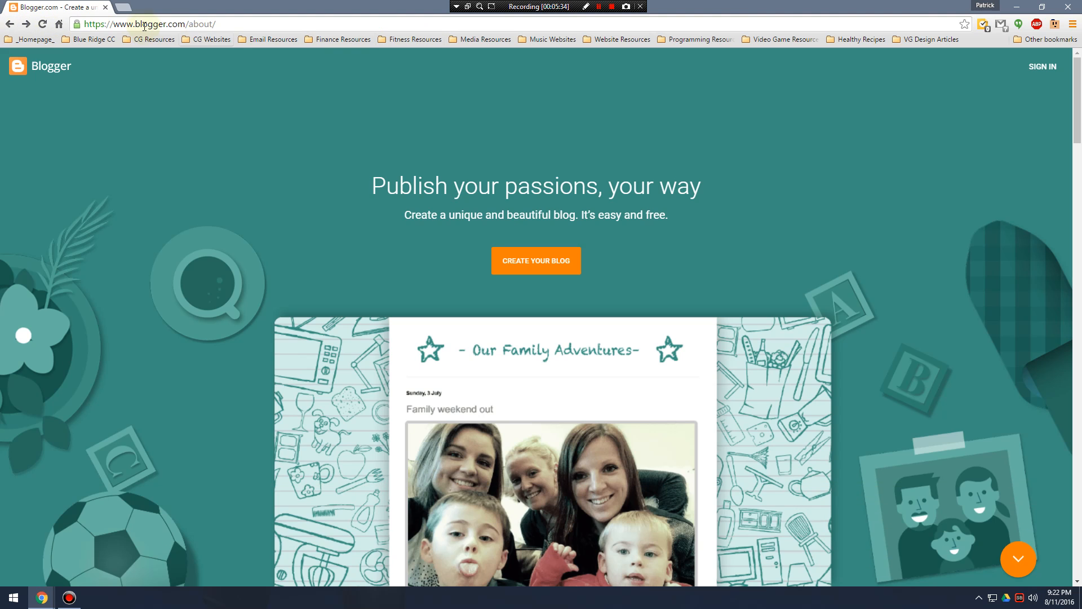
In a new tab, sign out of all Google accounts and sign back in with only the personal Gmail account.
click(123, 7)
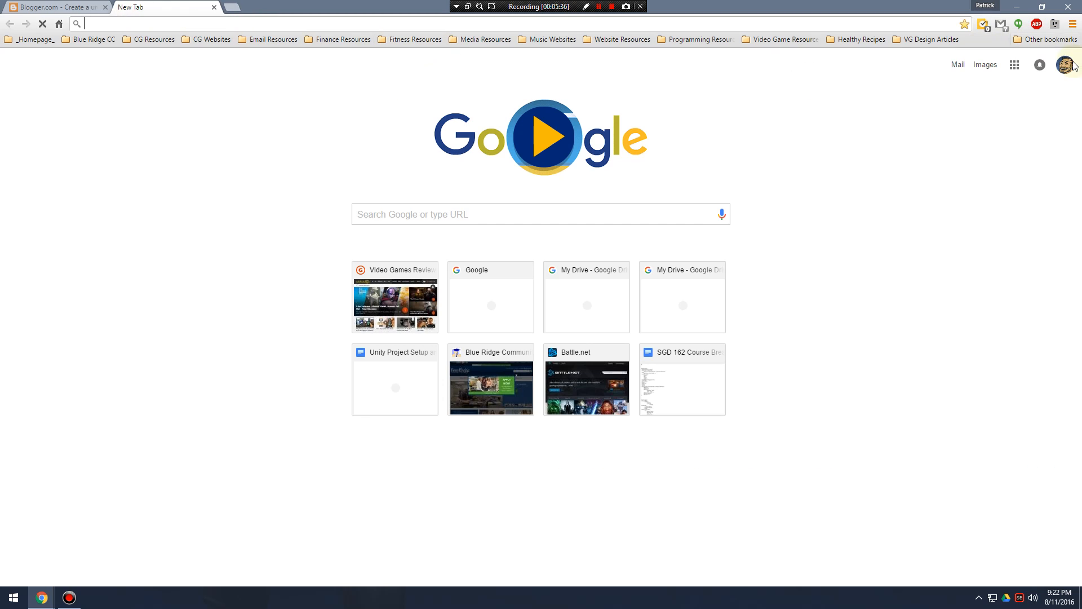
click(1065, 66)
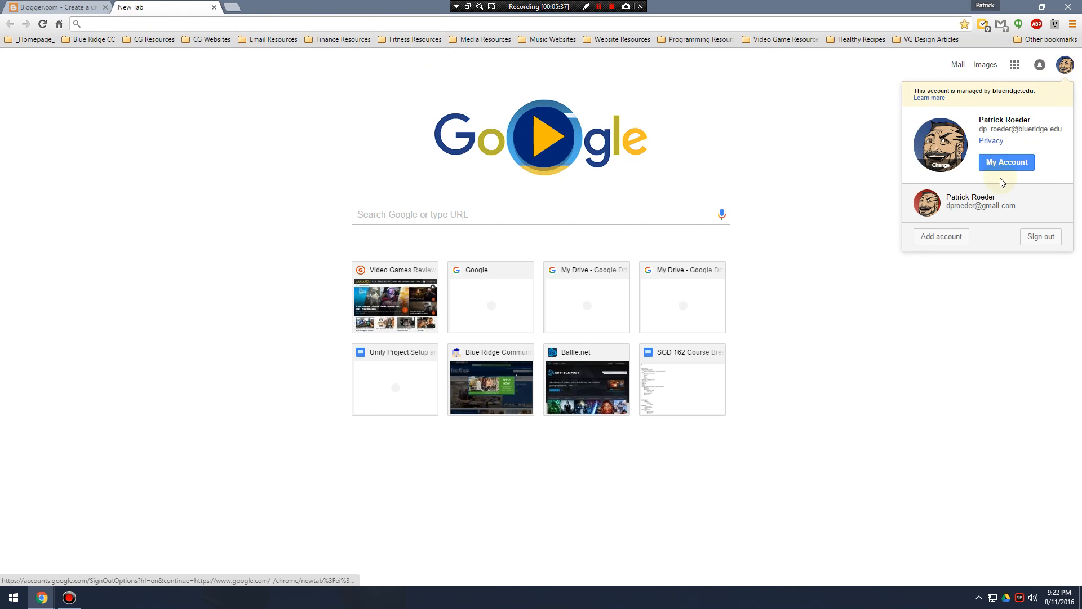
click(1042, 237)
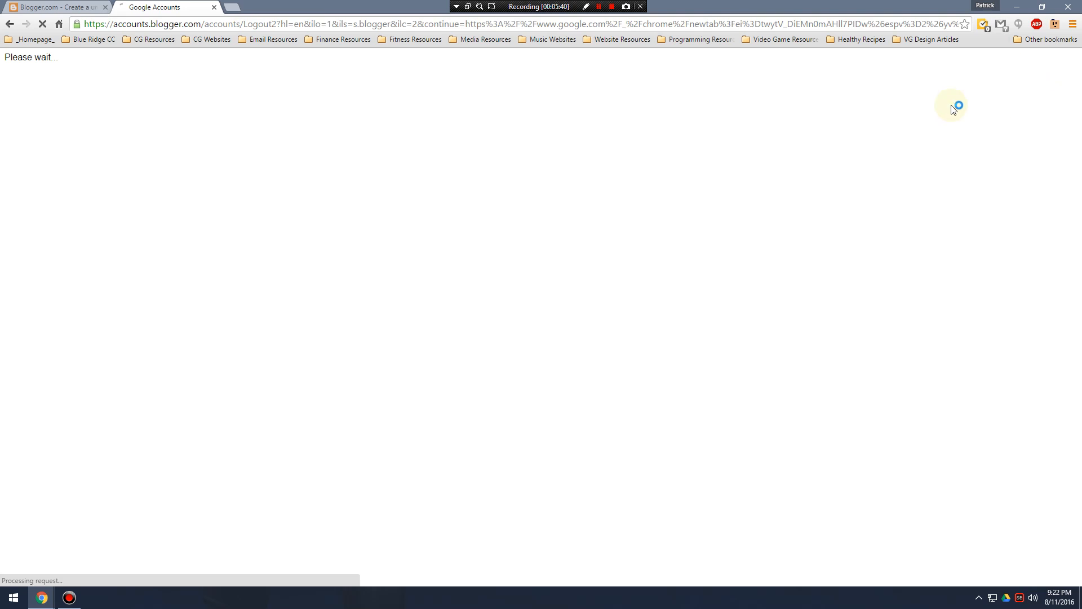
click(1049, 66)
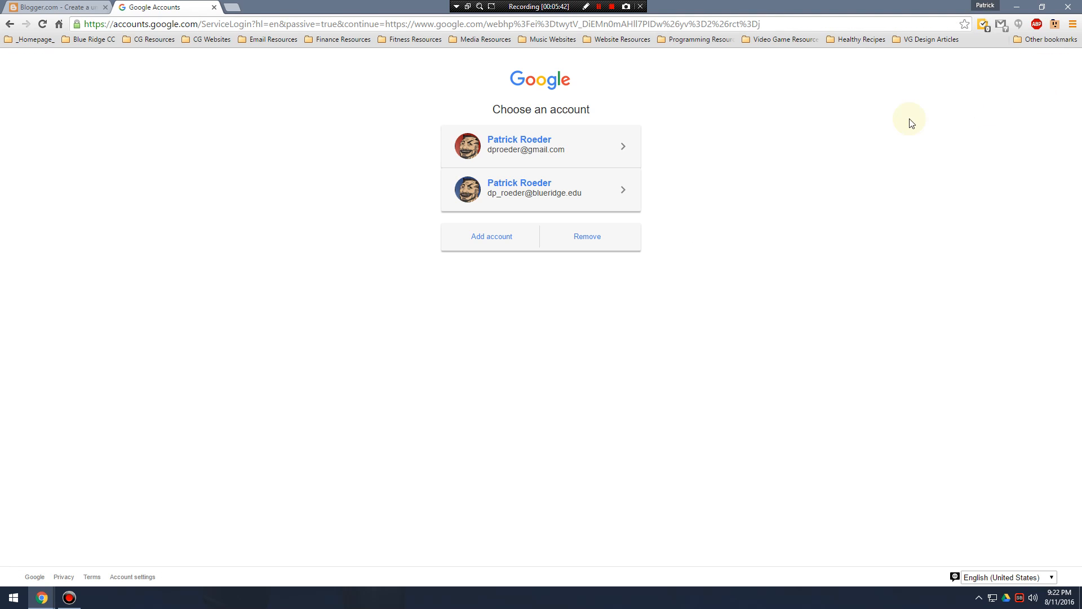
click(555, 151)
click(547, 333)
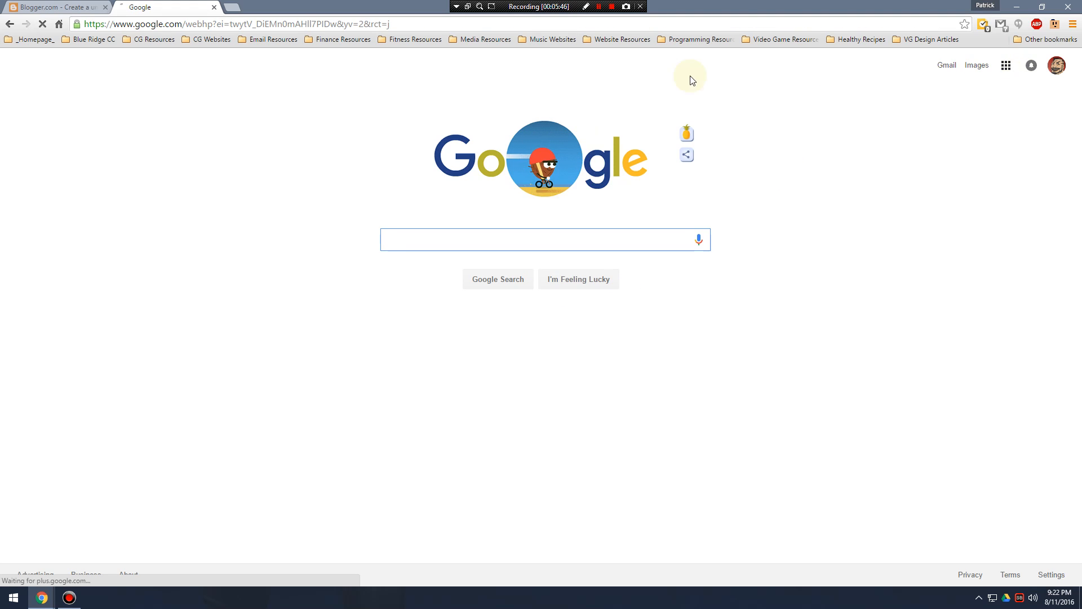
click(293, 22)
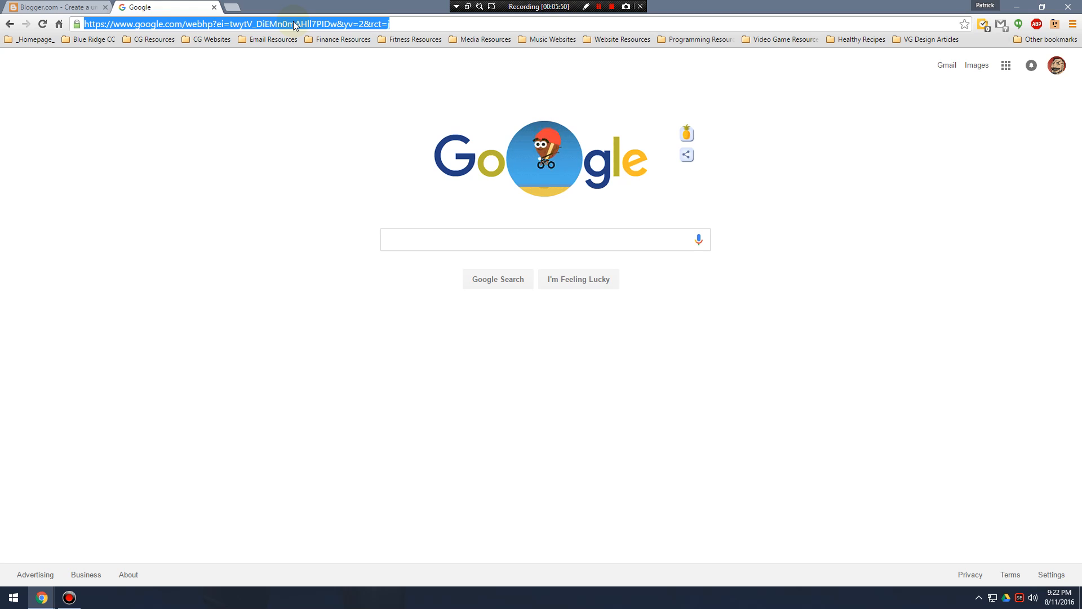
text(www.)
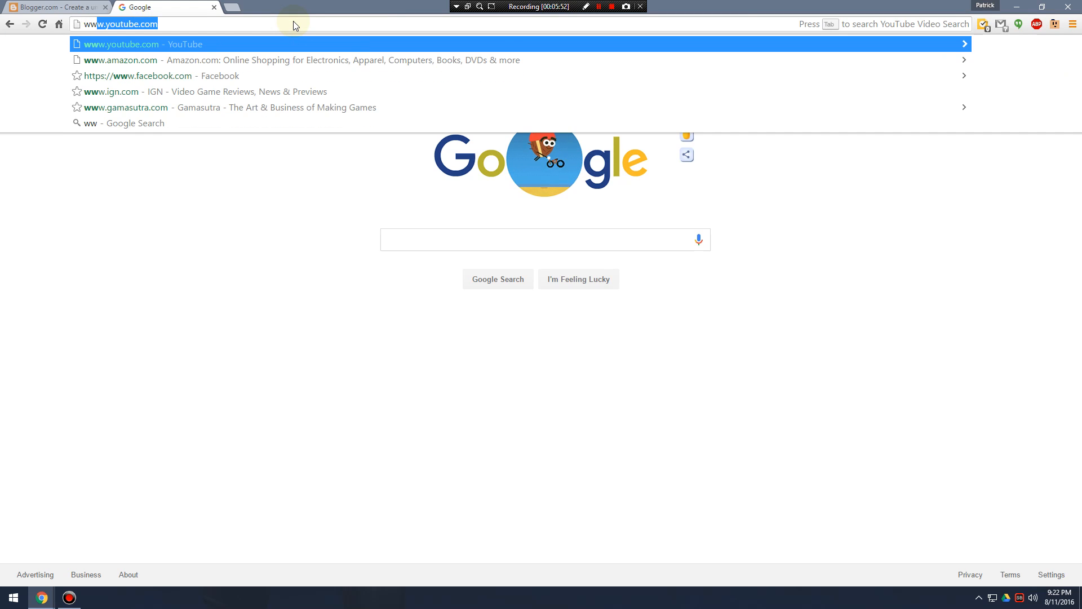
text(blooger.c)
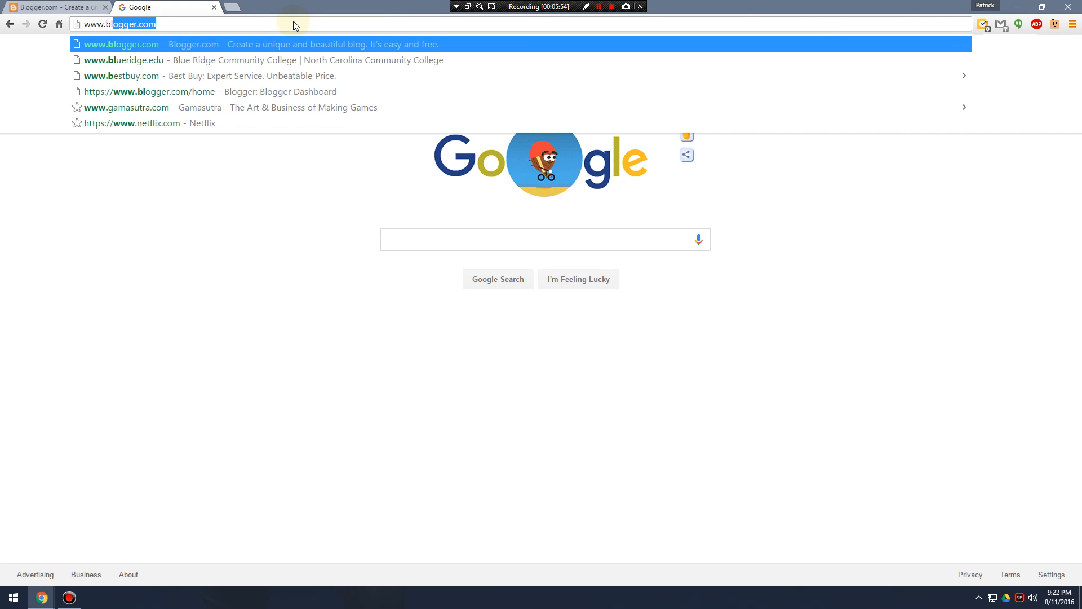
text(o)
key(BackSpace)
key(BackSpace)
key(BackSpace)
key(BackSpace)
key(BackSpace)
key(BackSpace)
key(BackSpace)
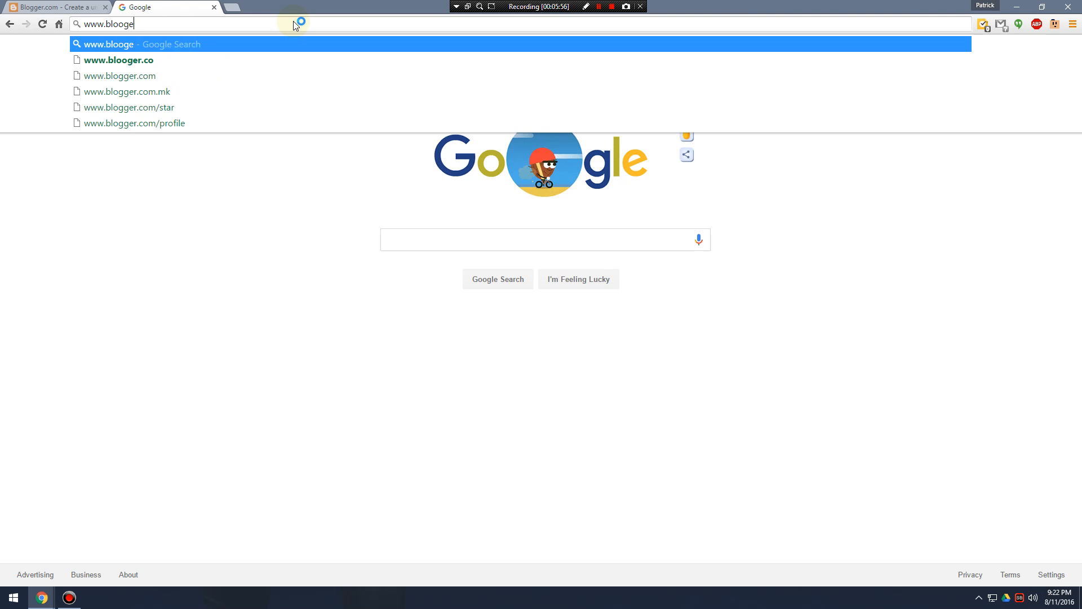
text(gger.com)
key(Return)
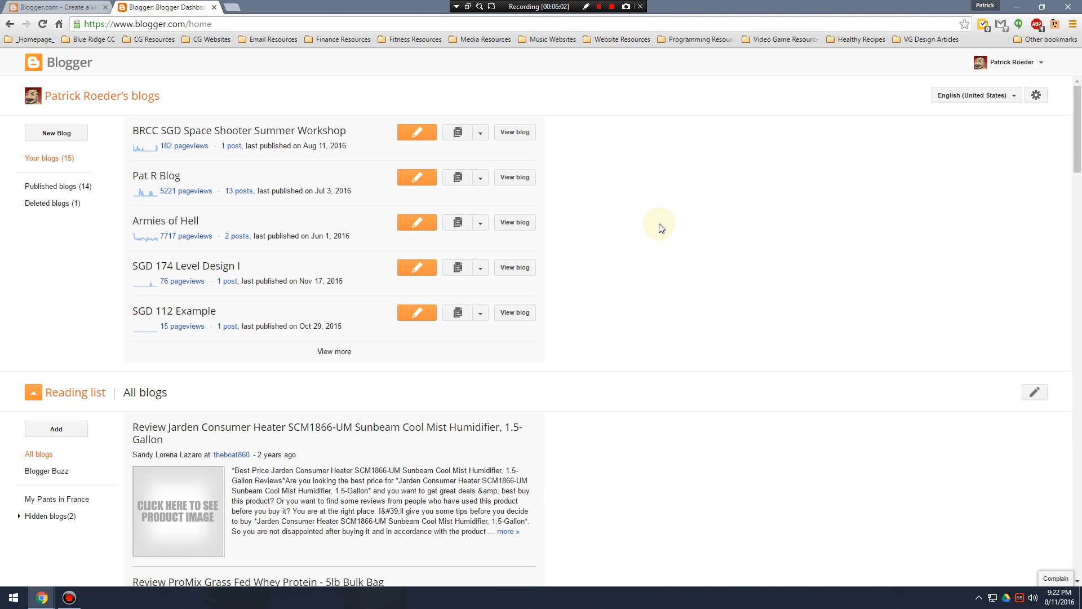
Expand the dashboard's list to show more blogs and look through the existing ones.
scroll(661, 229, down, 4)
scroll(635, 271, up, 4)
click(335, 352)
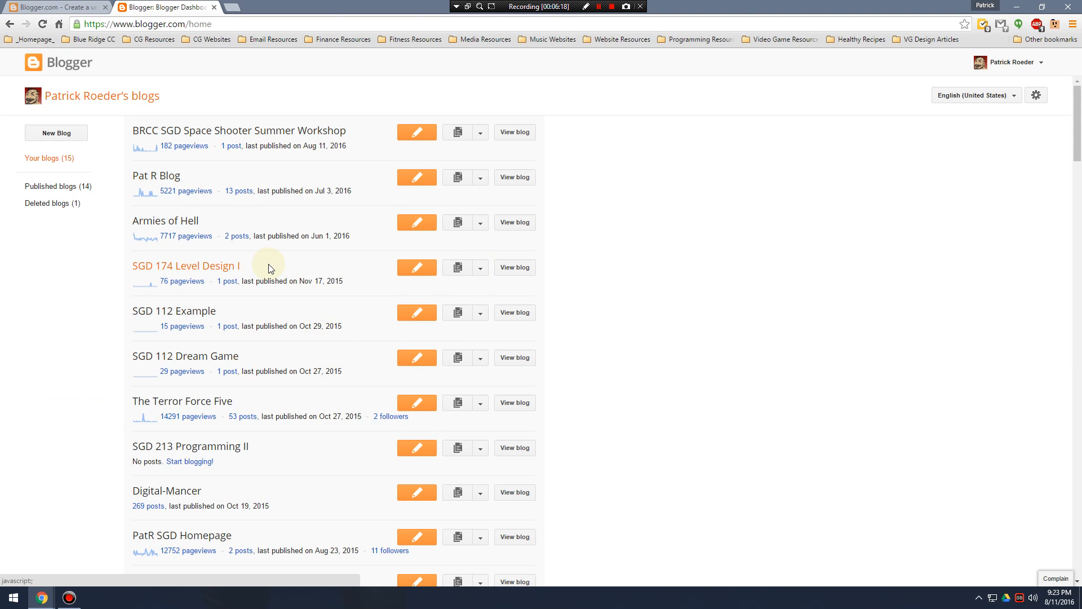
scroll(271, 269, down, 3)
scroll(271, 273, down, 4)
scroll(224, 375, up, 7)
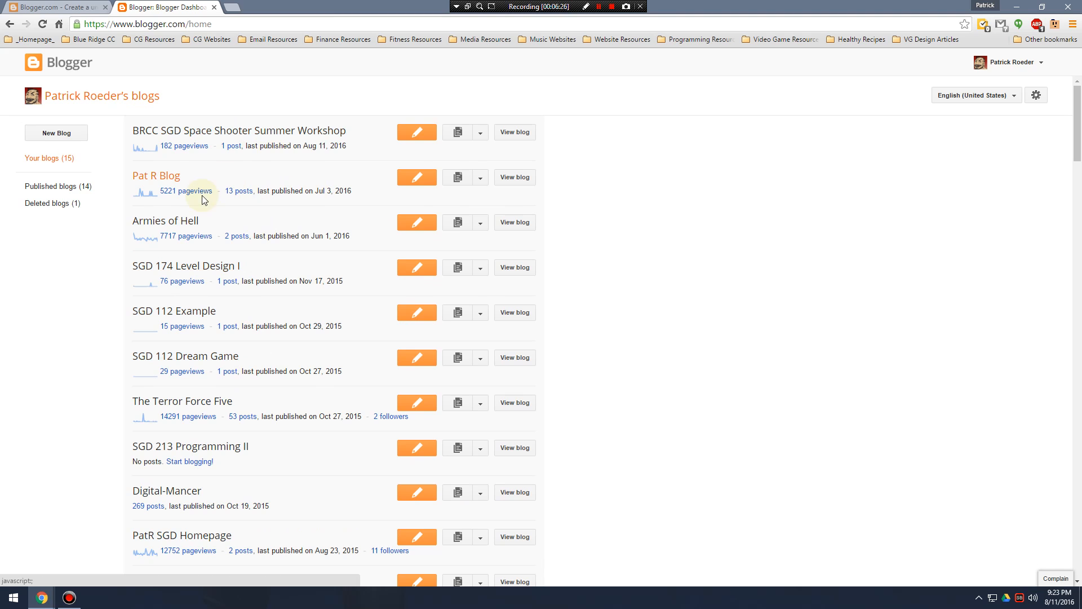
scroll(267, 258, down, 3)
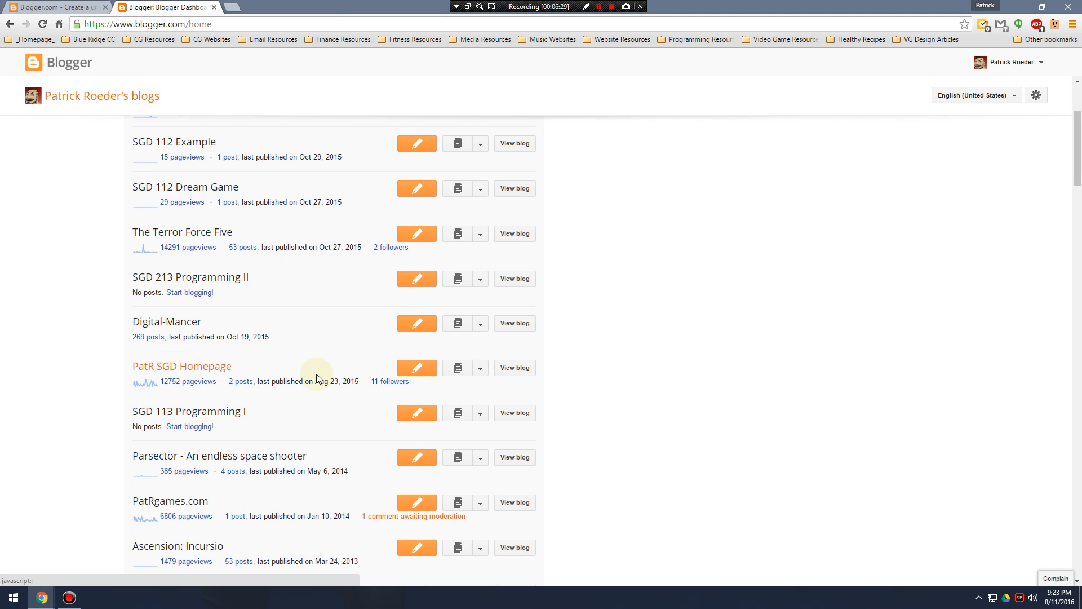
scroll(335, 312, up, 3)
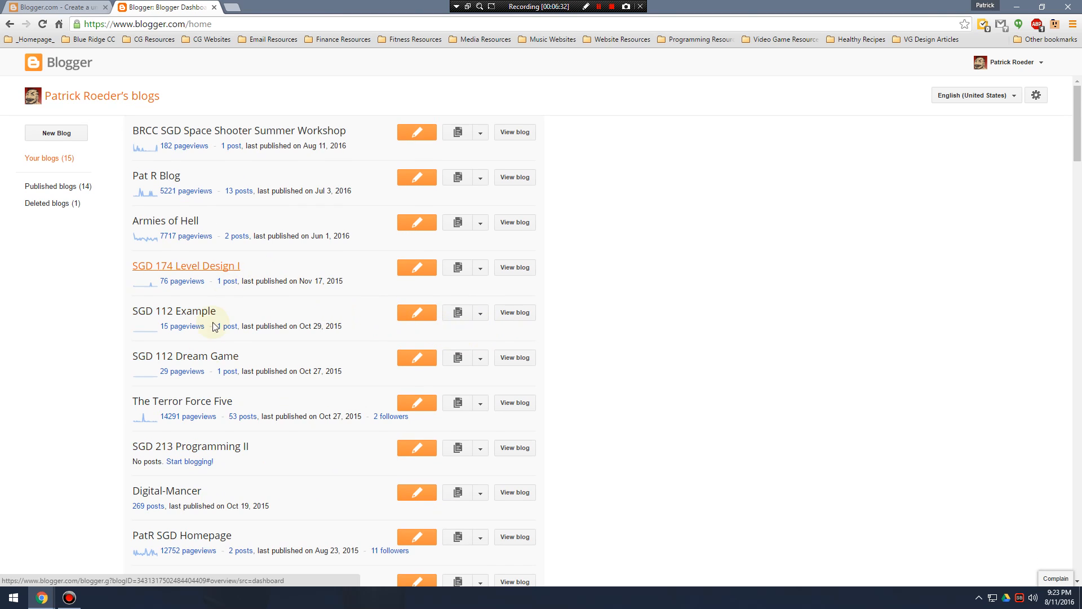
scroll(215, 408, down, 3)
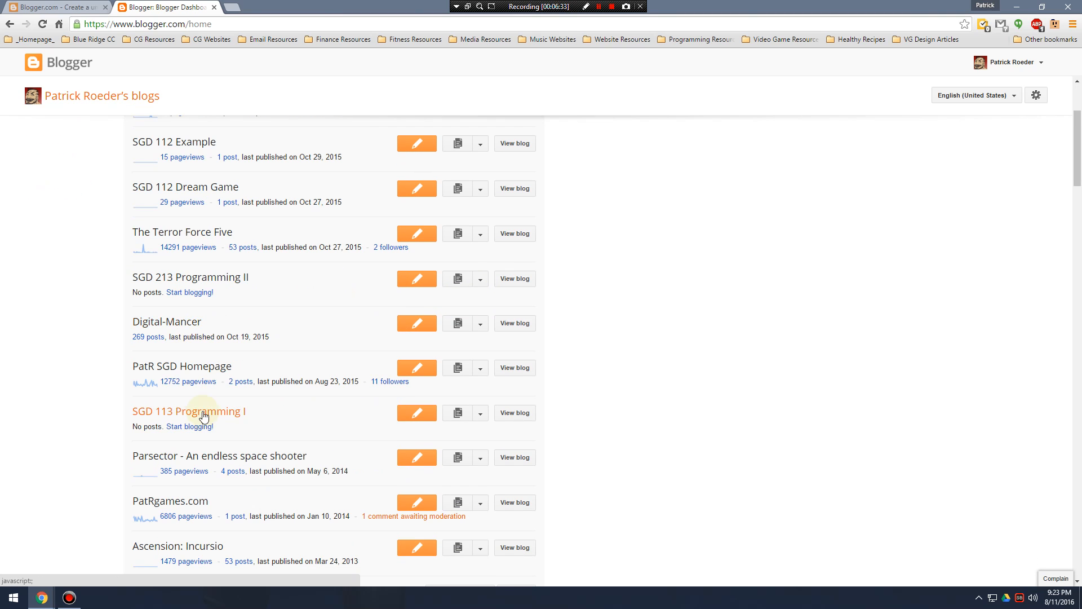
Open the PatR SGD Homepage blog's overview in a new tab, view its live site, and close both tabs.
right_click(213, 368)
click(242, 379)
click(234, 5)
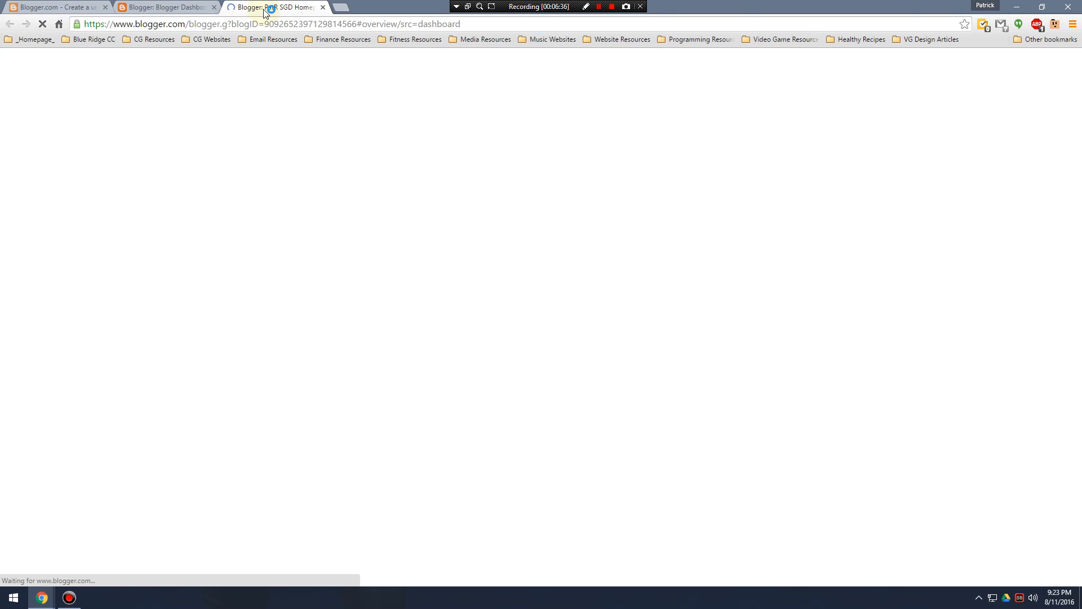
click(197, 62)
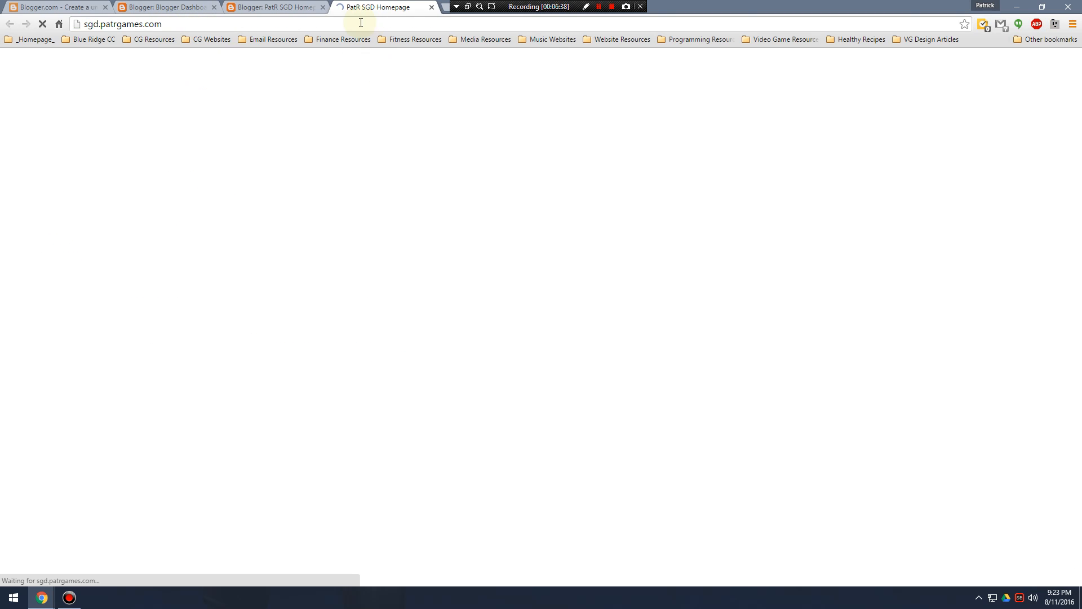
click(328, 7)
click(323, 7)
click(323, 6)
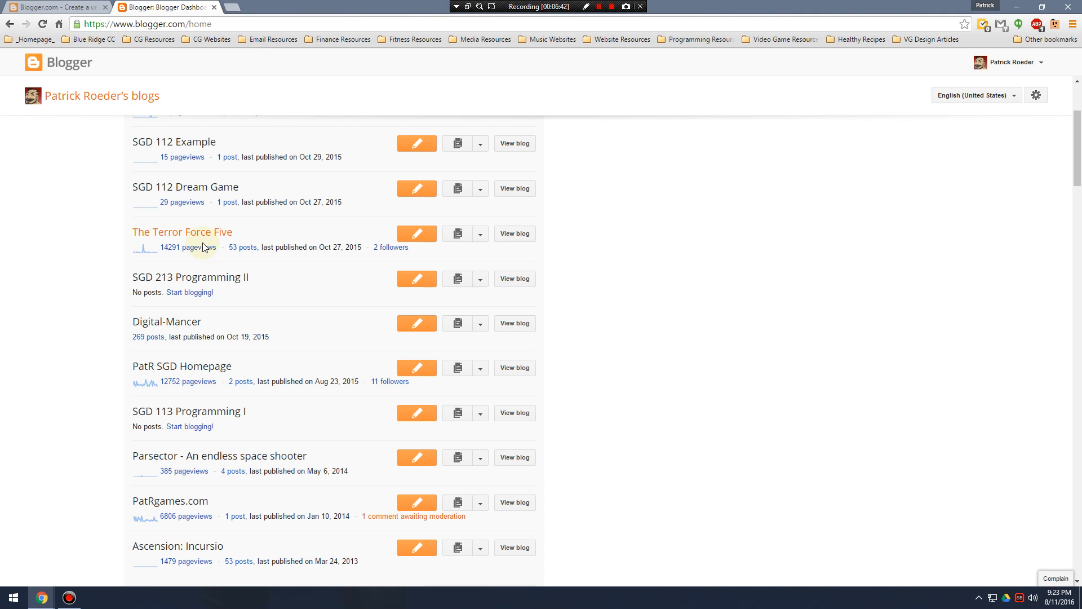
Open the Armies of Hell blog's overview in a new tab and look through its live home page.
scroll(197, 282, up, 3)
right_click(184, 224)
click(217, 231)
click(265, 11)
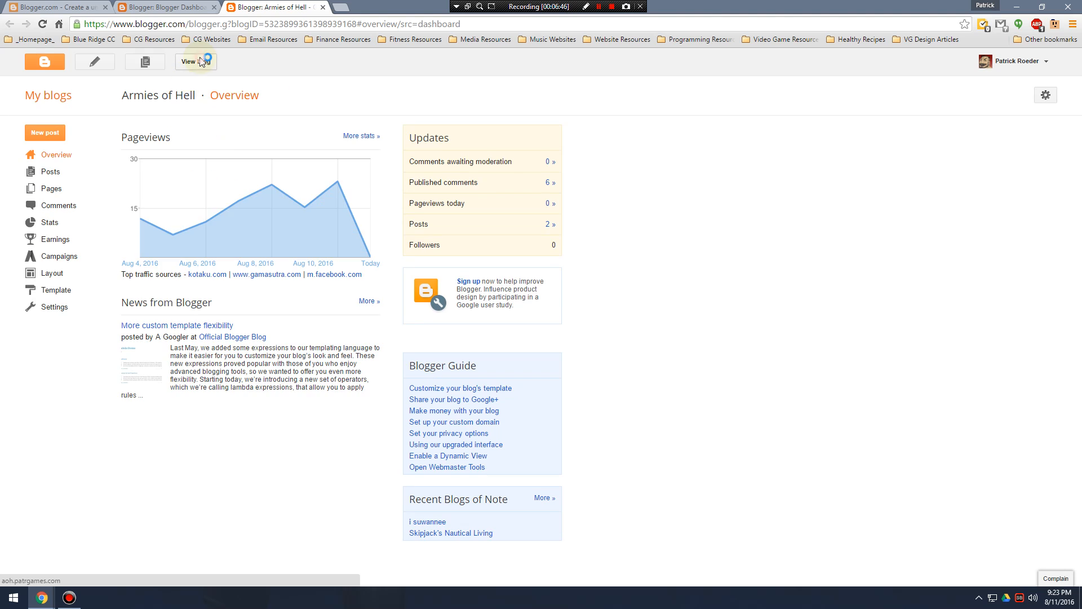
click(202, 61)
scroll(216, 309, down, 2)
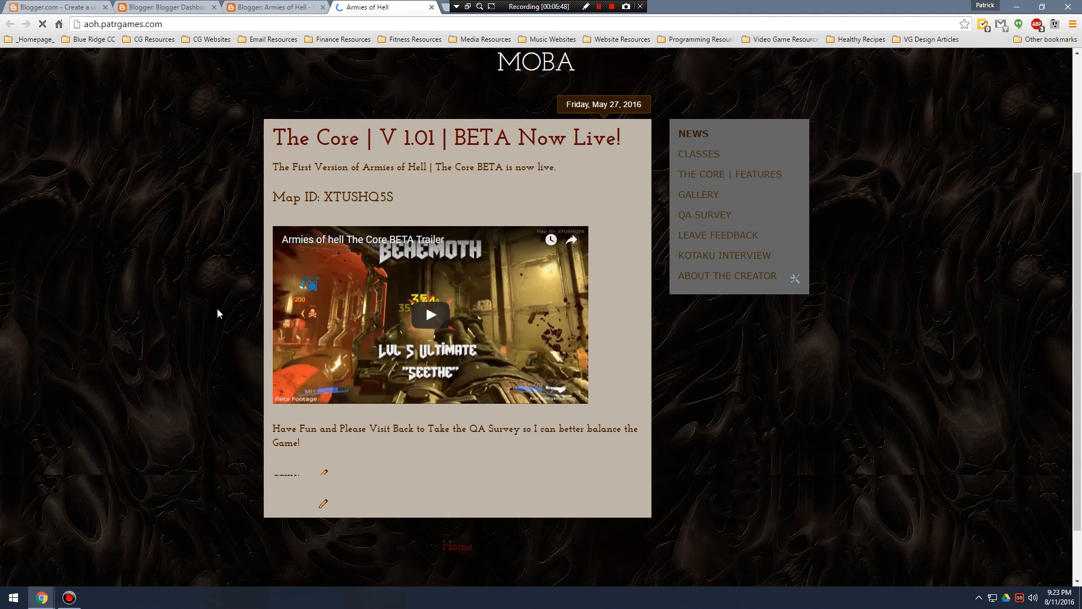
scroll(250, 316, down, 3)
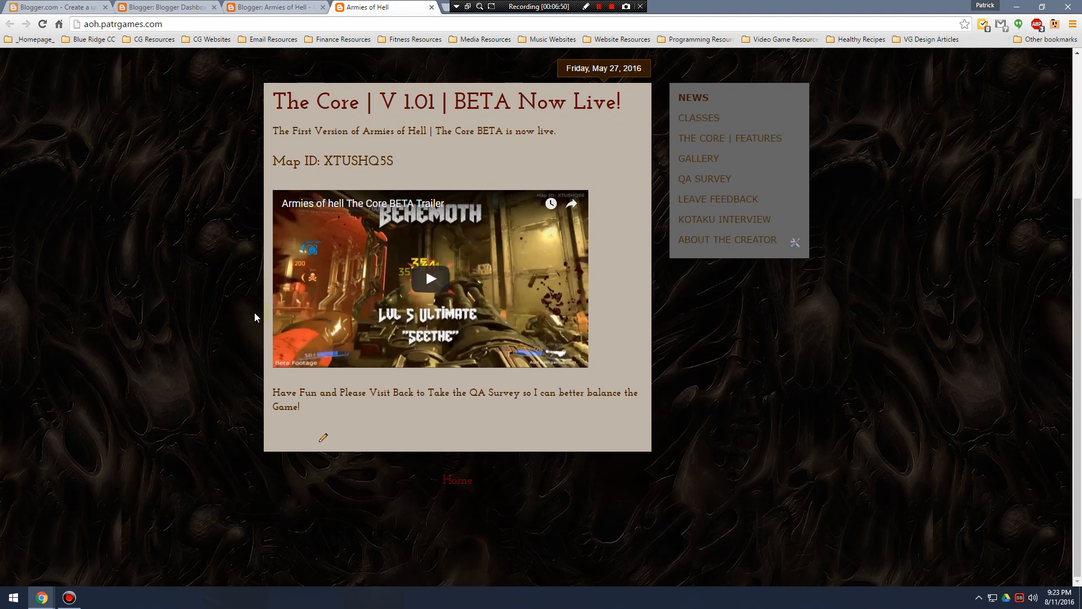
scroll(255, 312, up, 4)
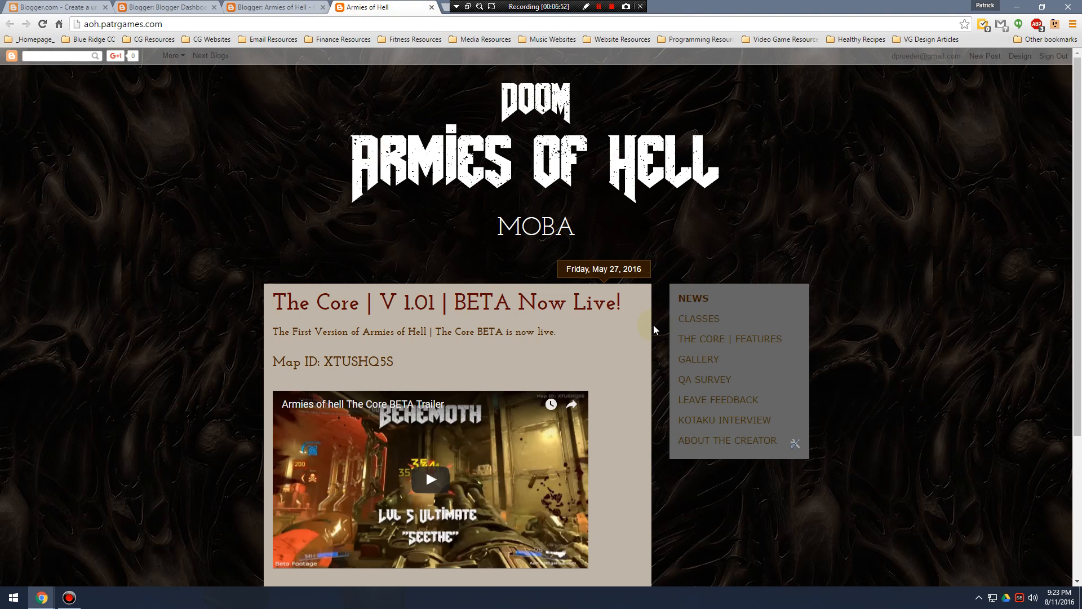
Look through the images on the Armies of Hell Gallery page and close the live site's tab.
click(699, 358)
scroll(587, 333, down, 6)
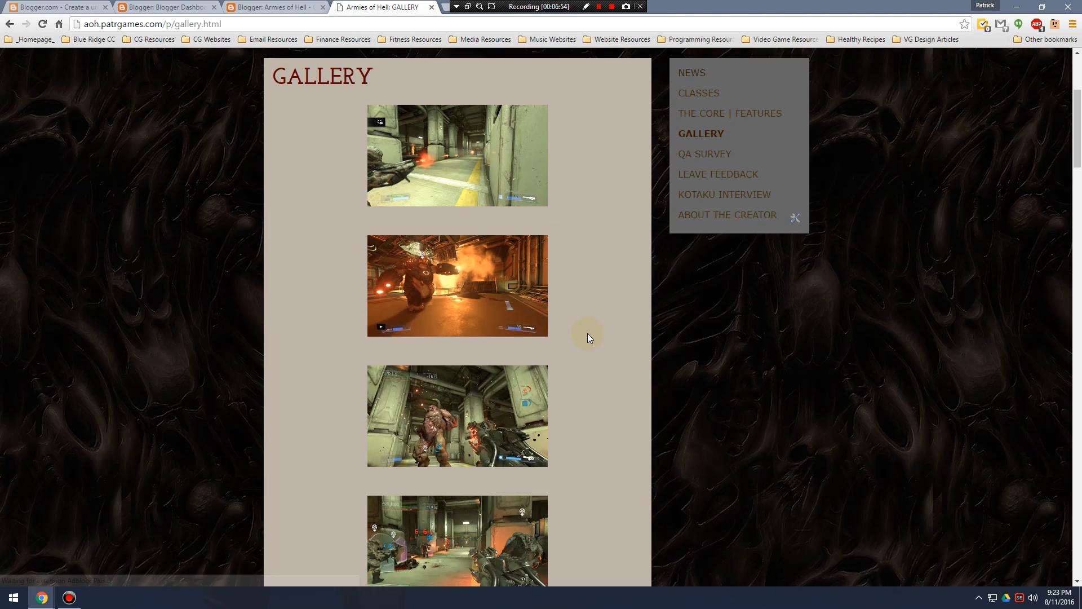
scroll(586, 334, down, 4)
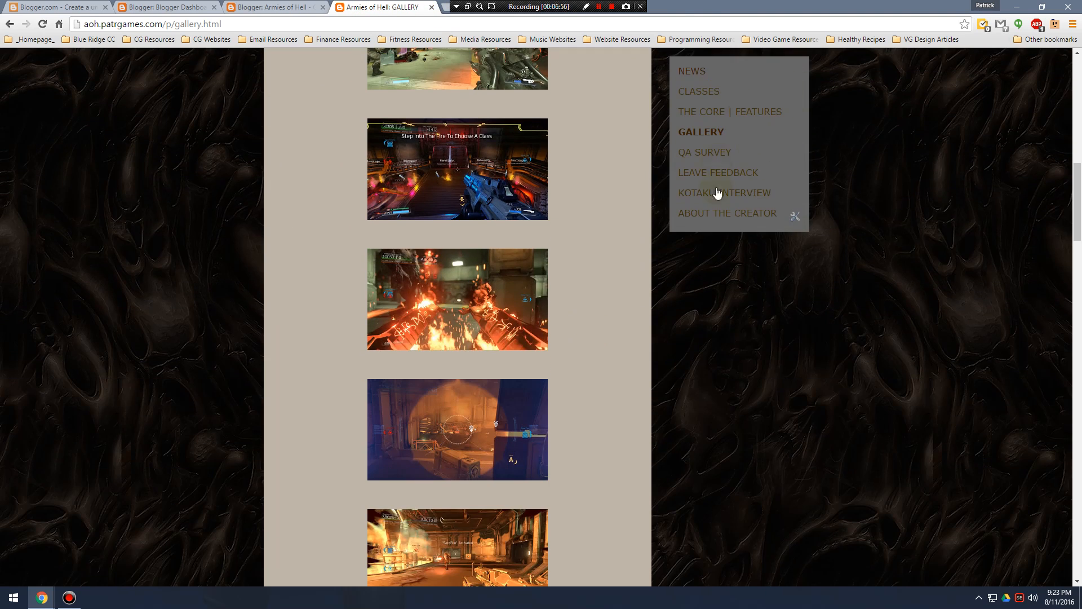
scroll(714, 198, down, 9)
scroll(597, 305, down, 4)
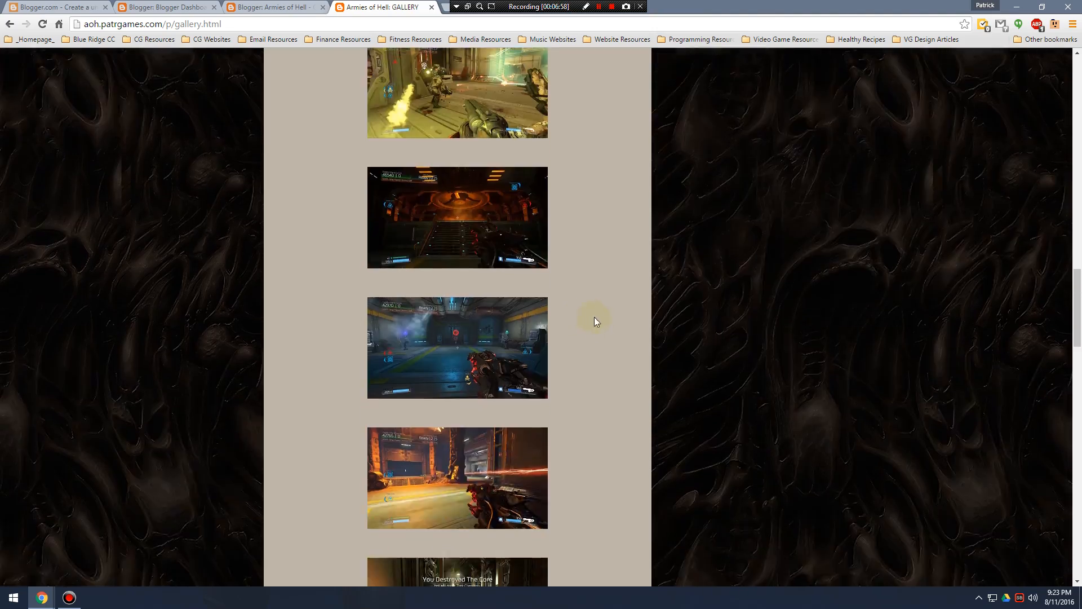
scroll(620, 330, down, 20)
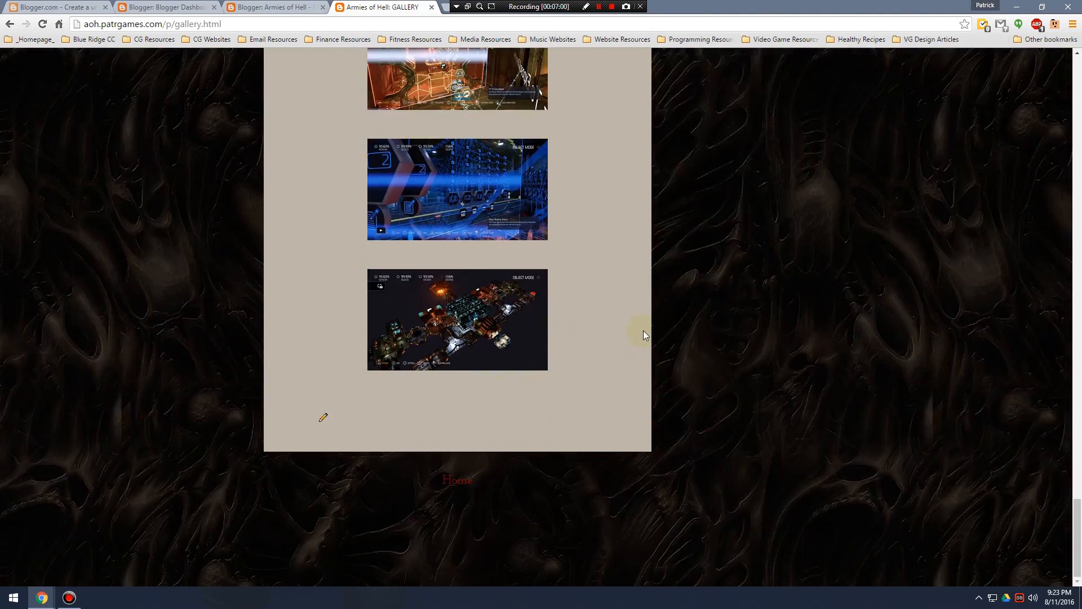
scroll(701, 507, up, 20)
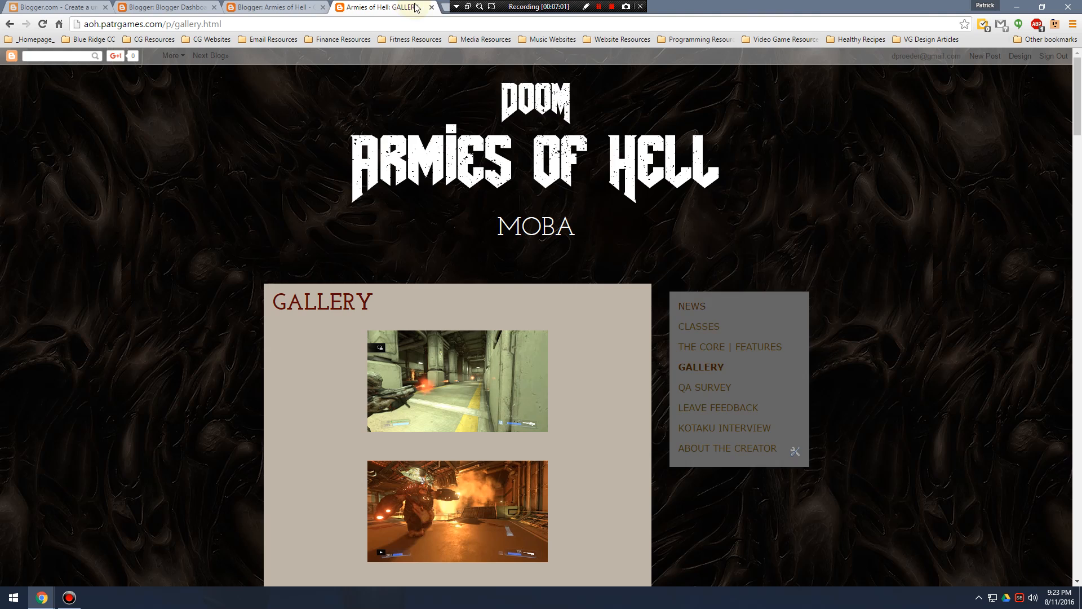
click(432, 7)
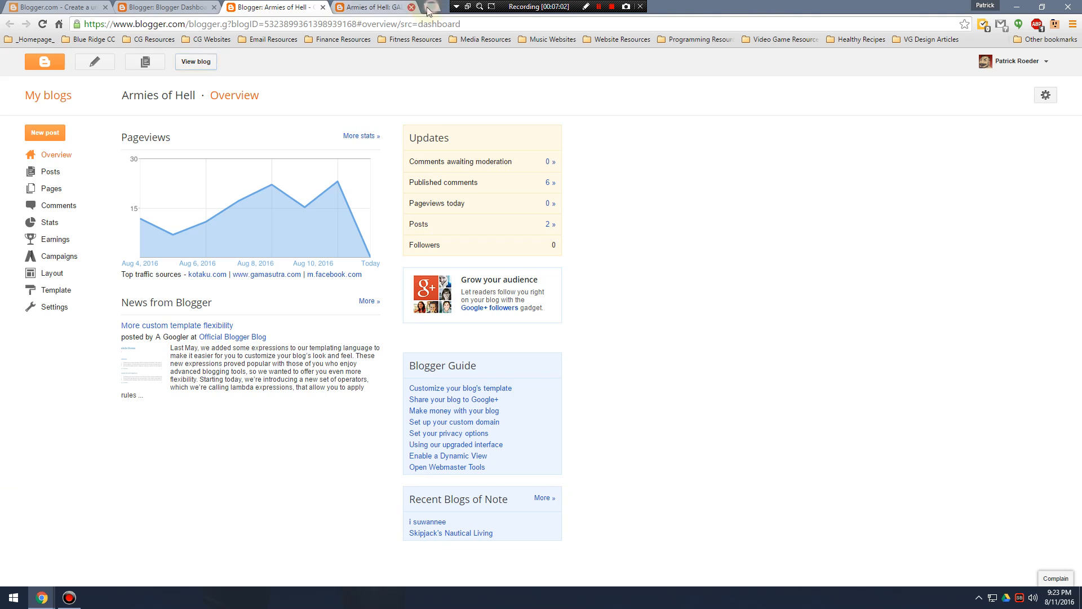
Close the Armies of Hell overview tab and start a new blog titled with the owner's full name followed by "BRCC SGD".
click(322, 7)
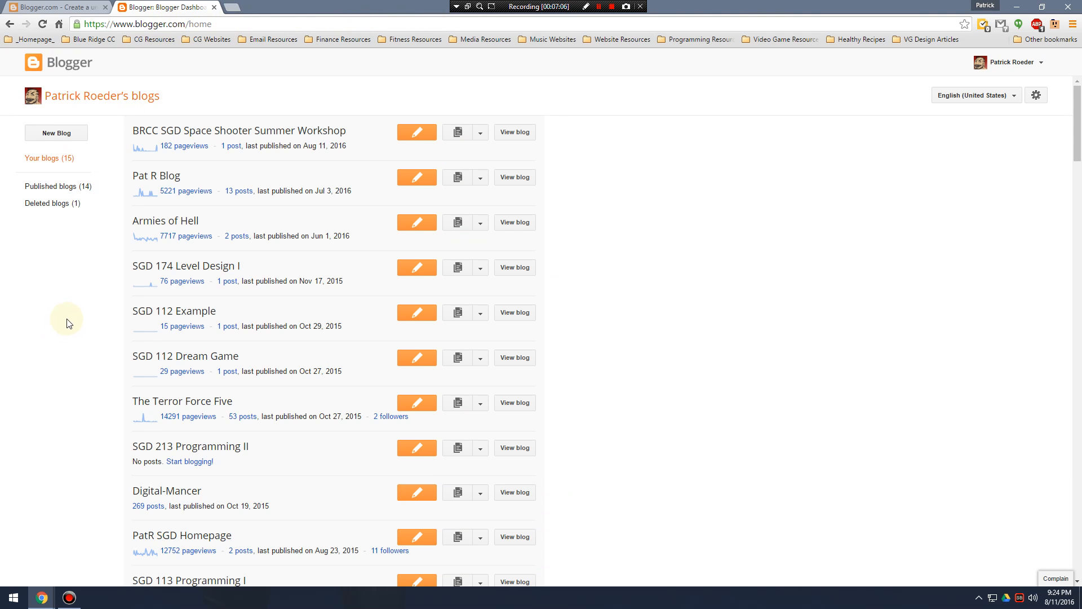
click(57, 133)
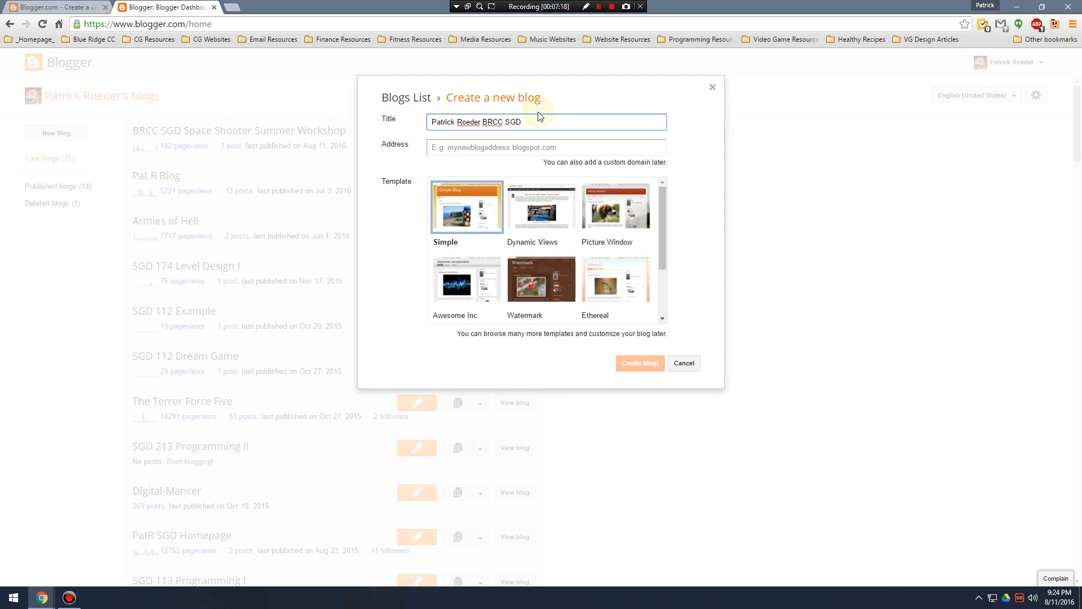
drag(535, 121, 424, 122)
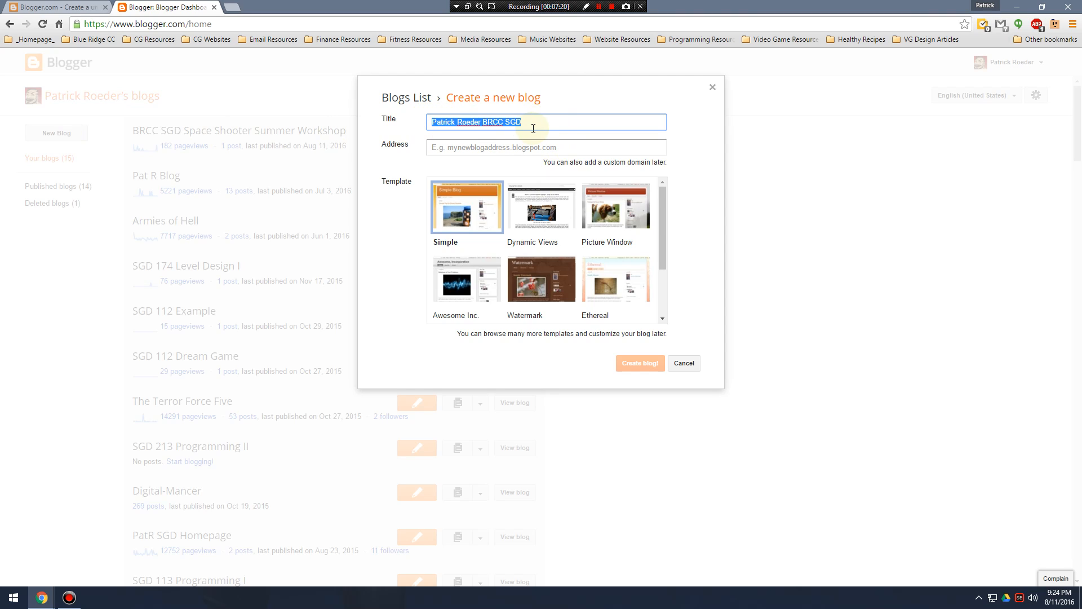
Set the new blog's address to the owner's full name followed by "BRCCSGD" on the blogspot.com domain.
click(564, 146)
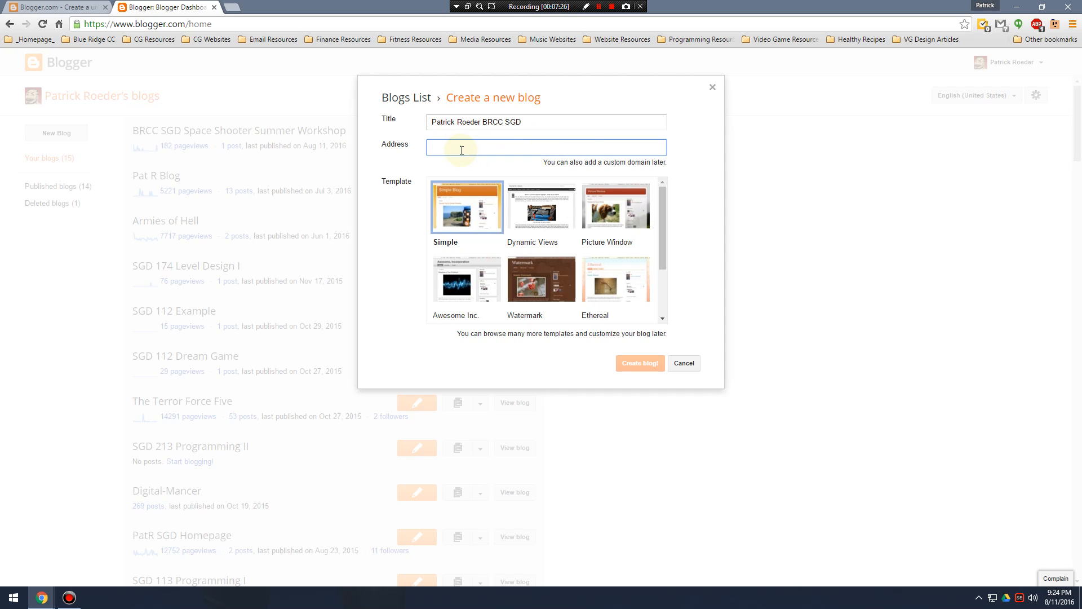
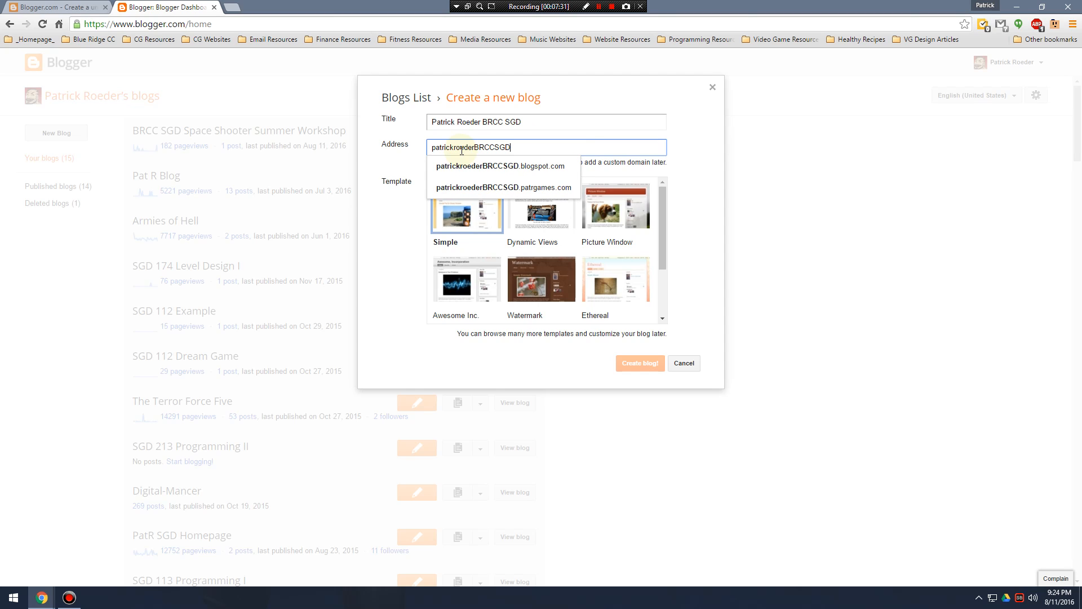
click(538, 171)
drag(561, 147, 419, 148)
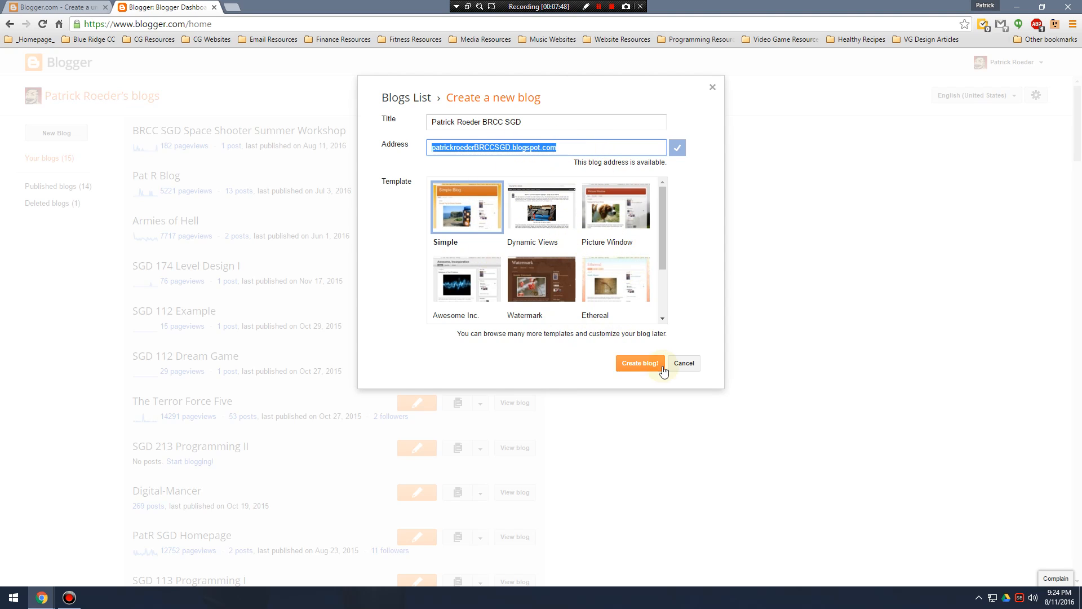
Try the Dynamic Views, Picture Window and Ethereal templates for the new blog, and return to Simple.
click(536, 212)
click(602, 205)
click(606, 265)
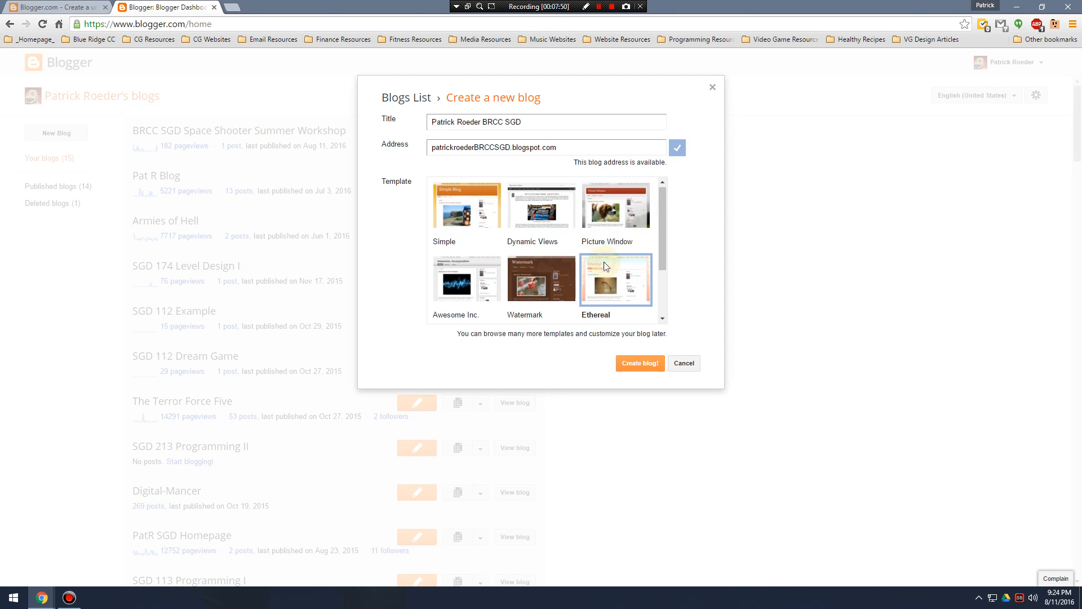
scroll(597, 265, down, 2)
scroll(488, 266, up, 2)
click(471, 223)
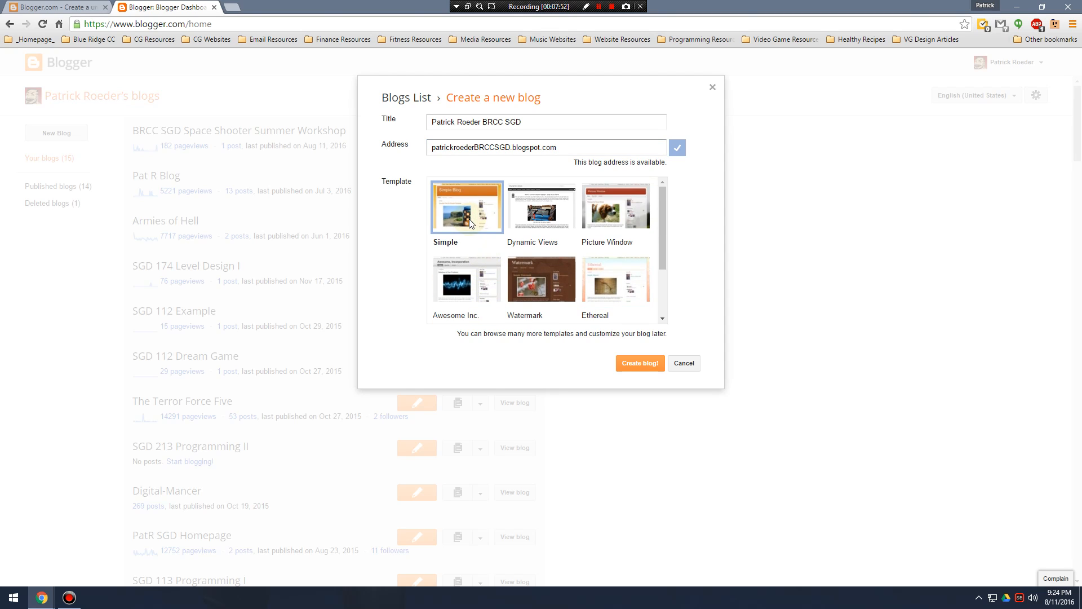
Browse the remaining templates, create the blog with the Simple template, and decline the Google Domains offer.
scroll(530, 237, down, 2)
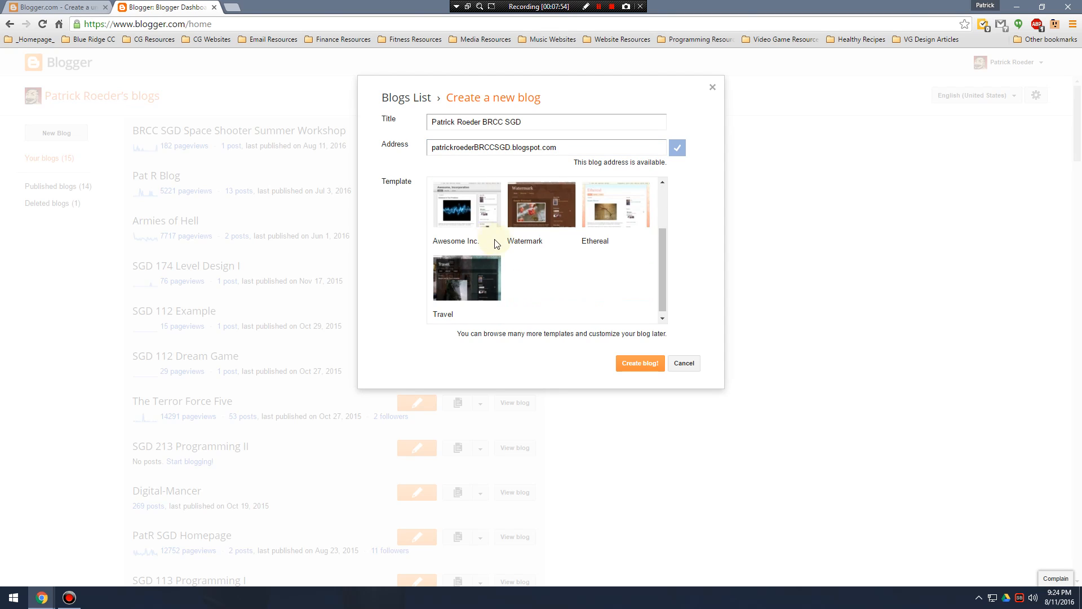
scroll(530, 242, up, 2)
scroll(610, 236, down, 2)
scroll(482, 219, up, 2)
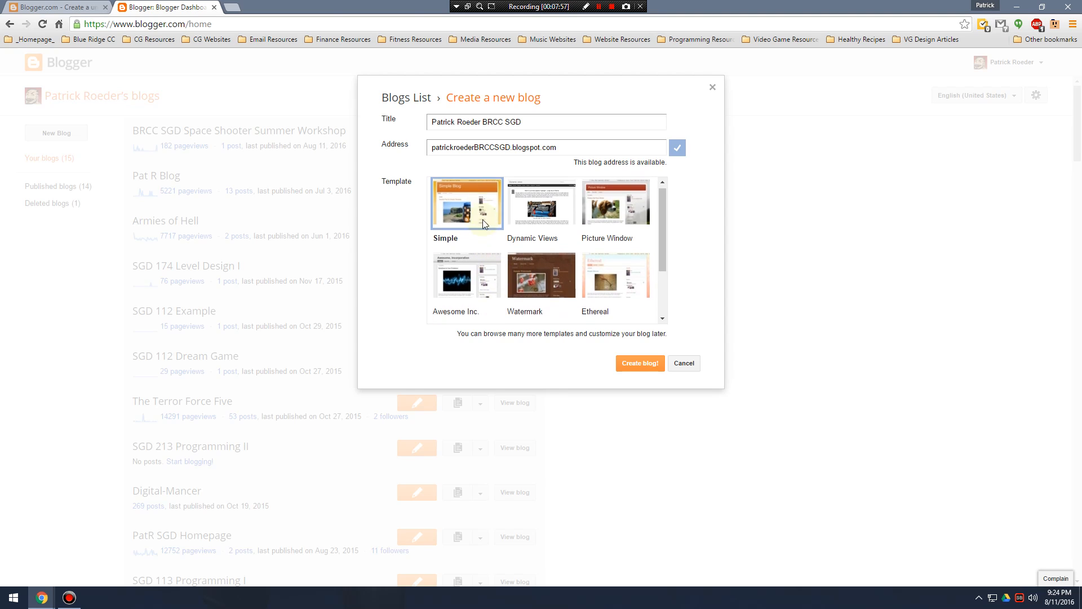
click(648, 367)
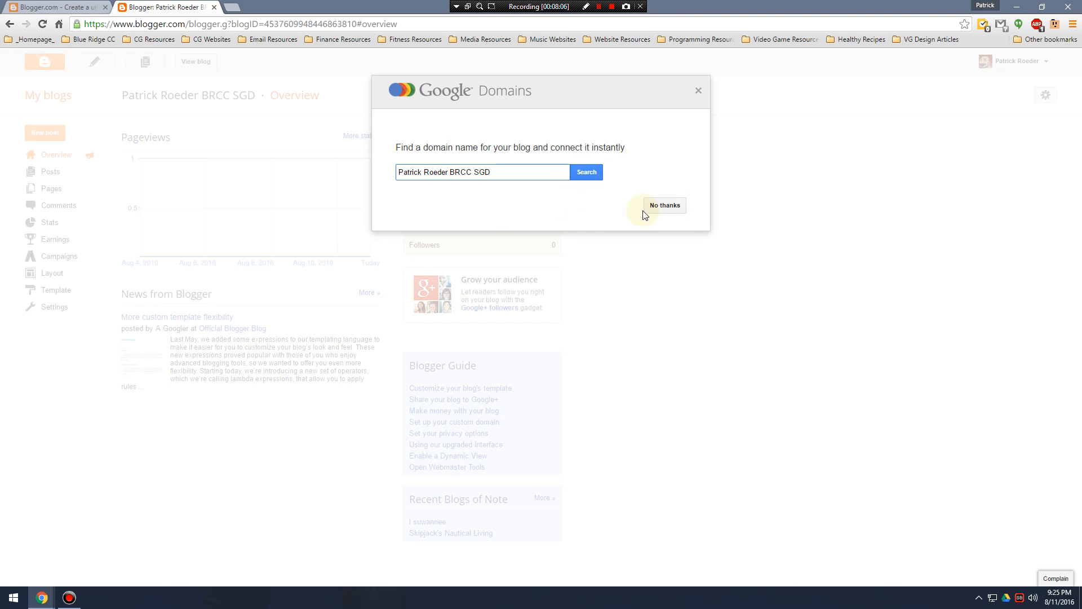
click(672, 210)
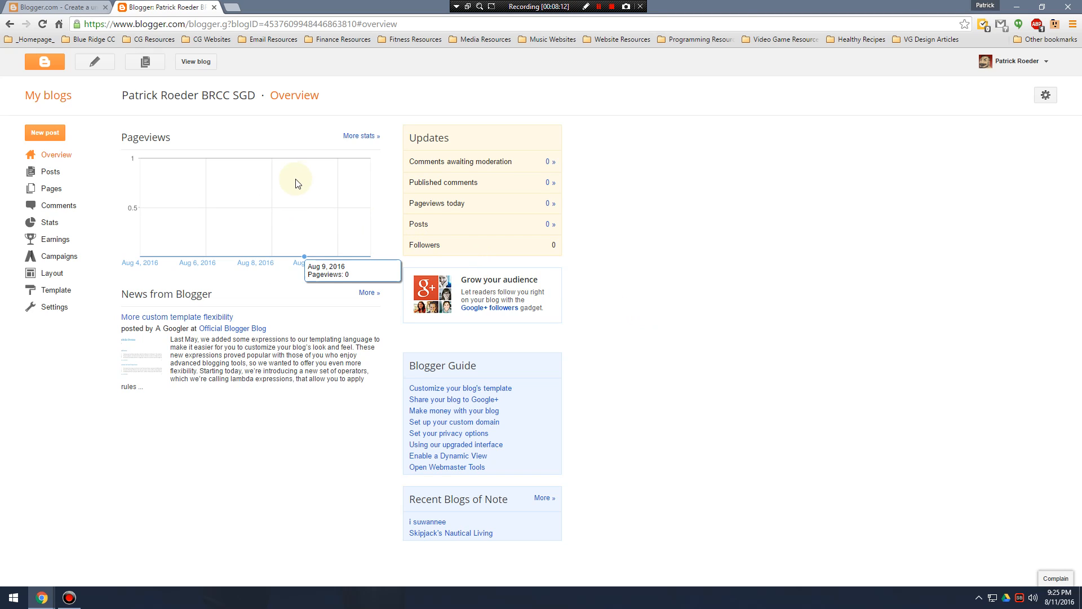
Return to the list of blogs and reopen the new BRCC SGD blog's overview from there.
drag(121, 95, 261, 96)
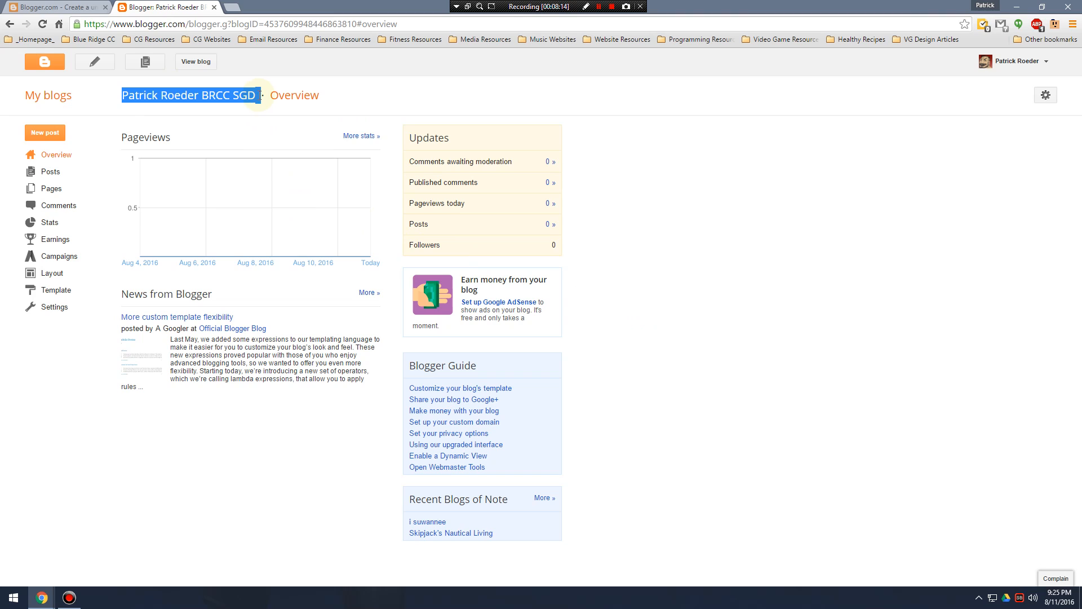
click(55, 100)
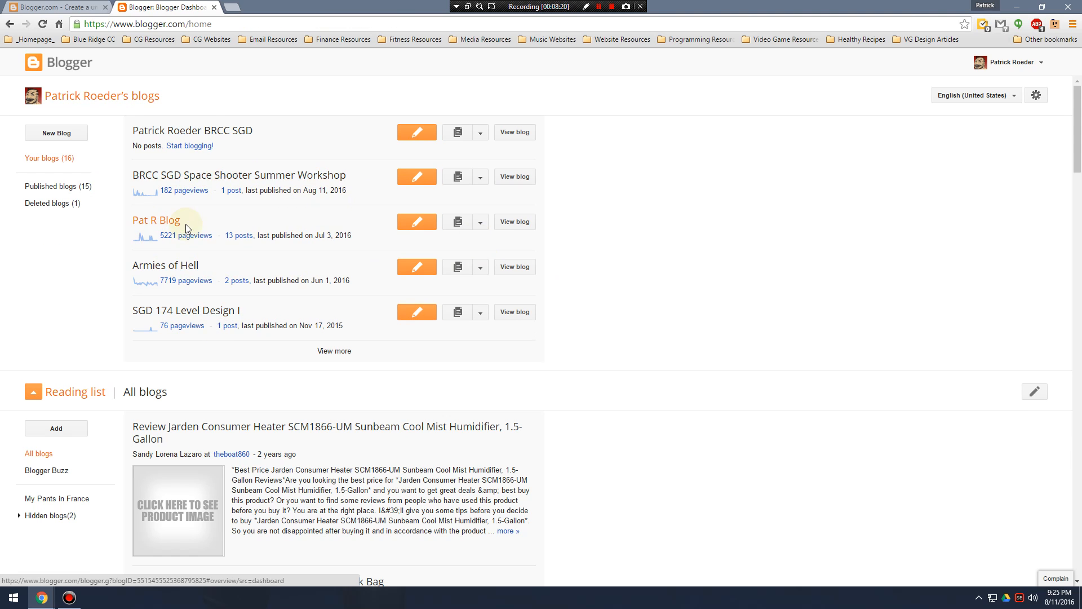
click(219, 135)
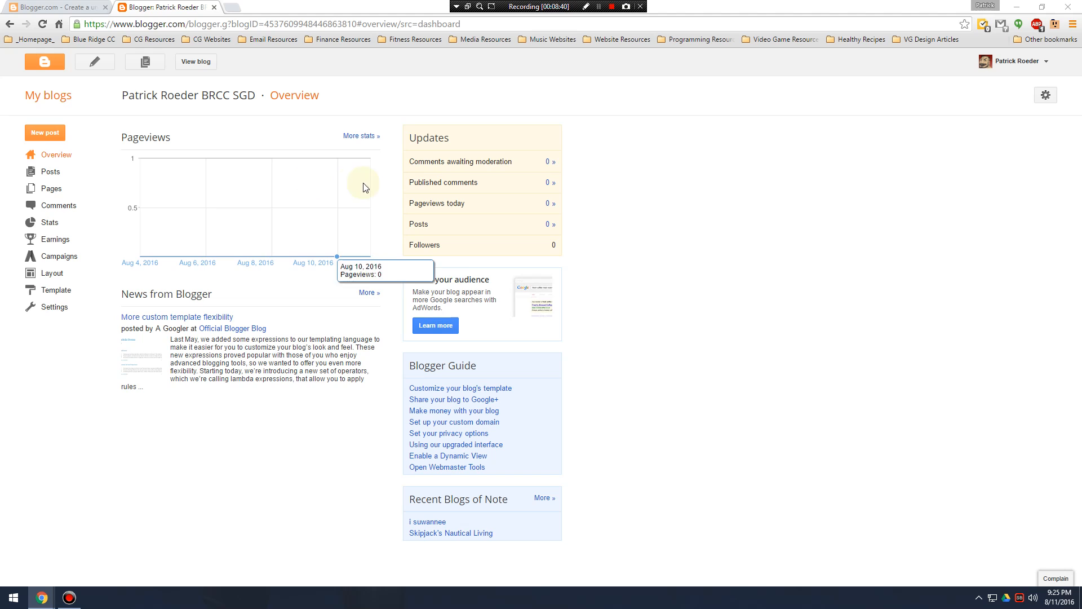
View the new blog's live site in a separate tab, and close that tab.
right_click(204, 65)
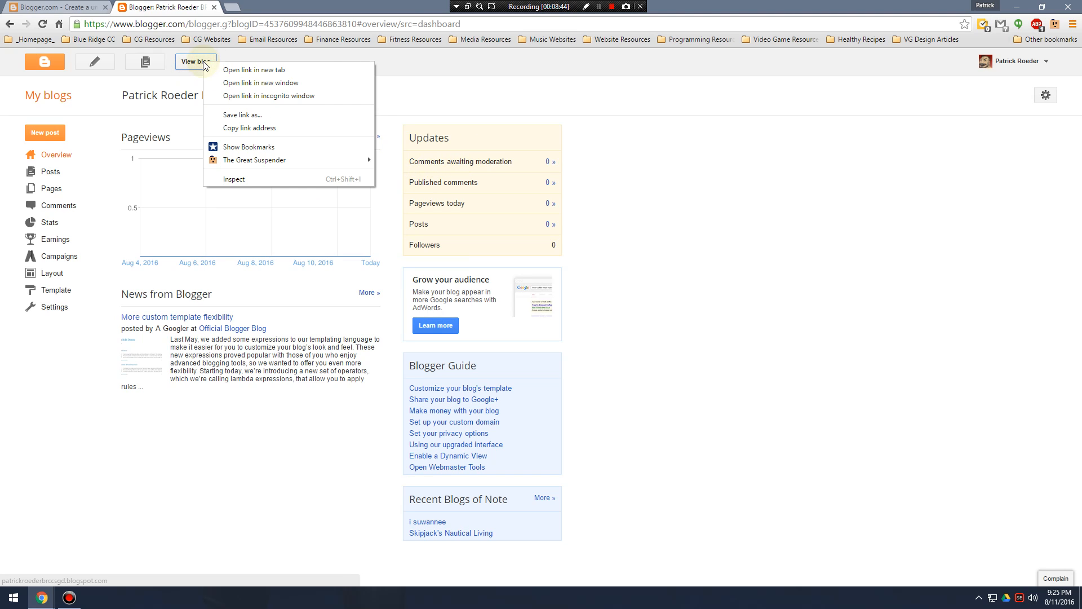
click(248, 71)
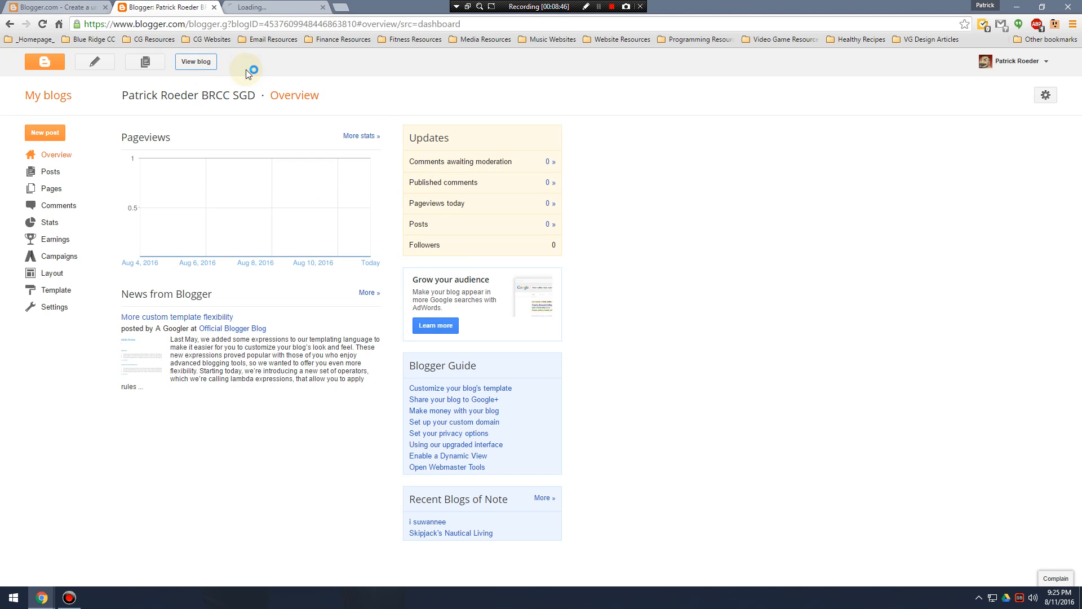
click(265, 7)
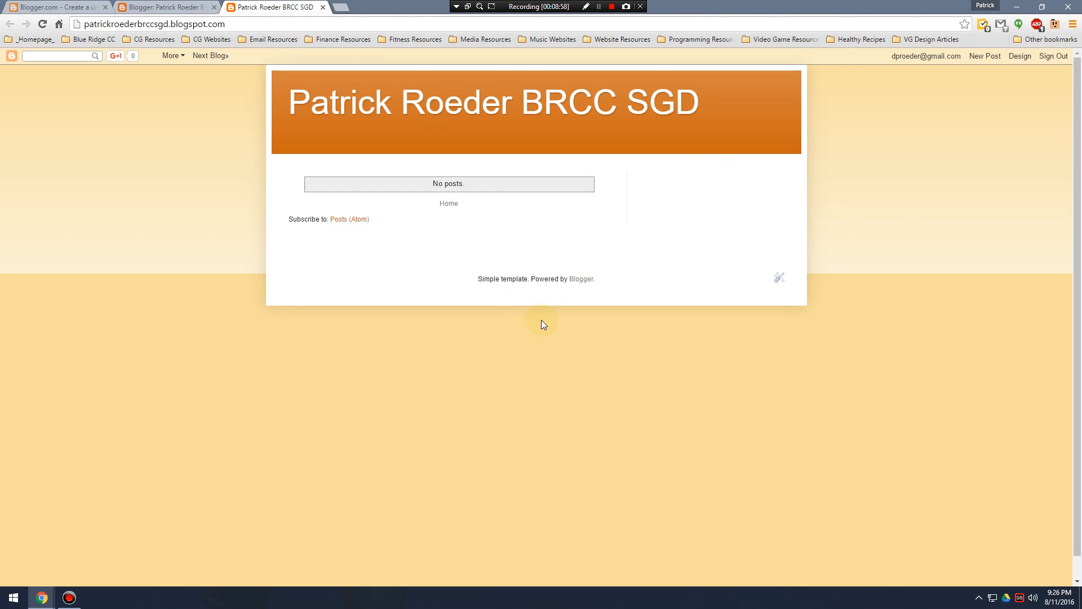
click(322, 7)
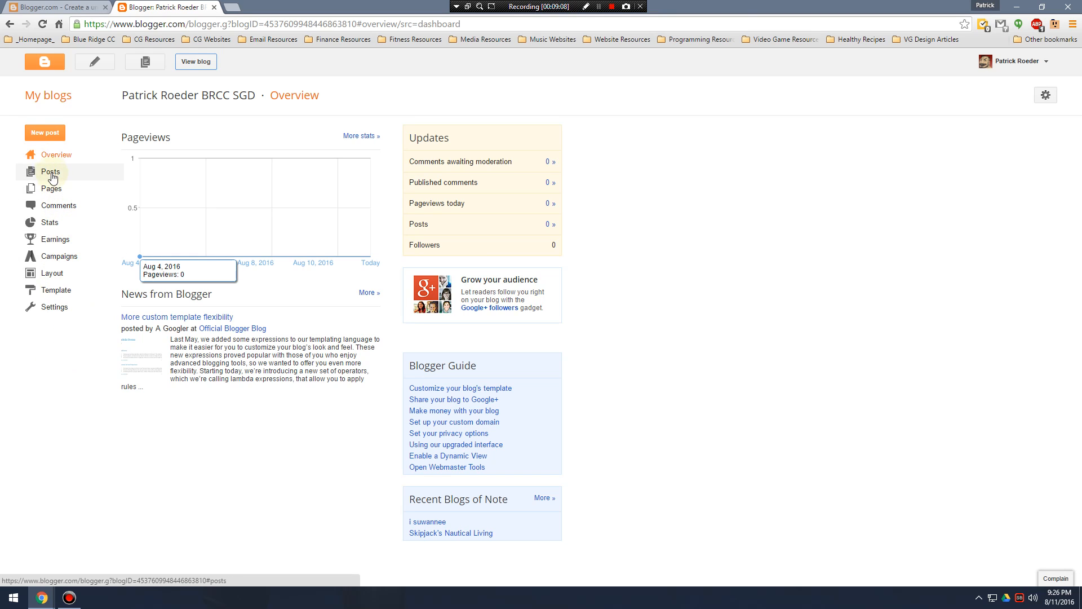
Look through the new blog's Overview, Posts, Pages, Comments and Stats sections.
click(64, 158)
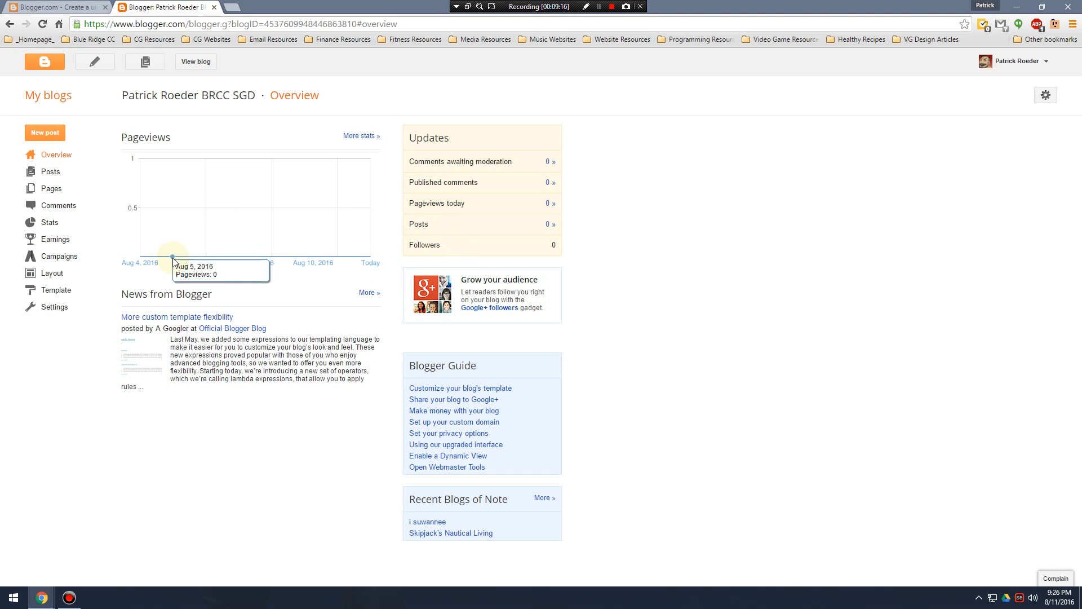
click(50, 173)
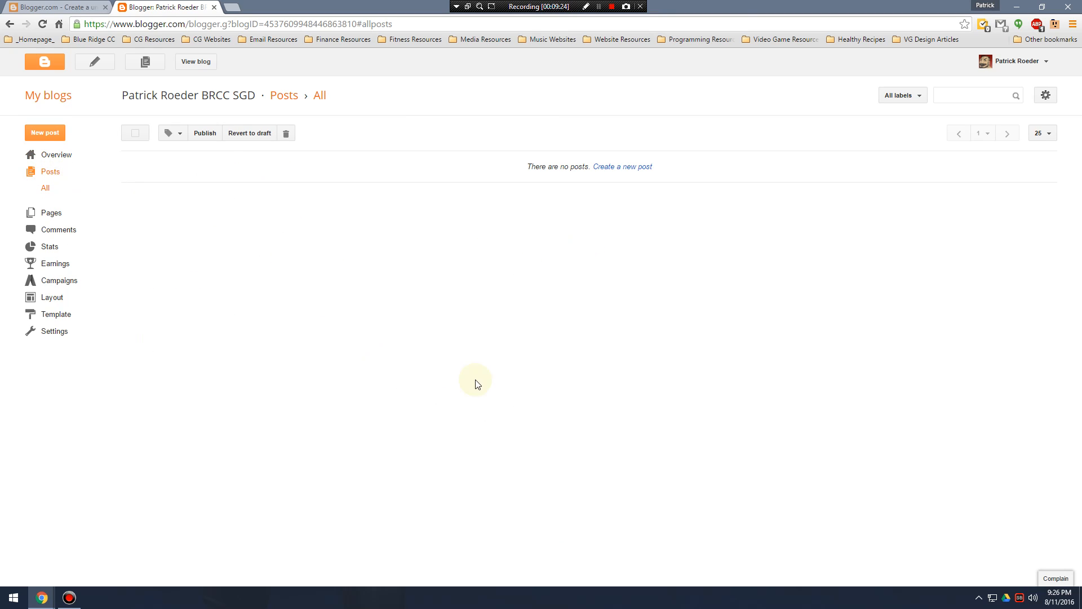
click(59, 213)
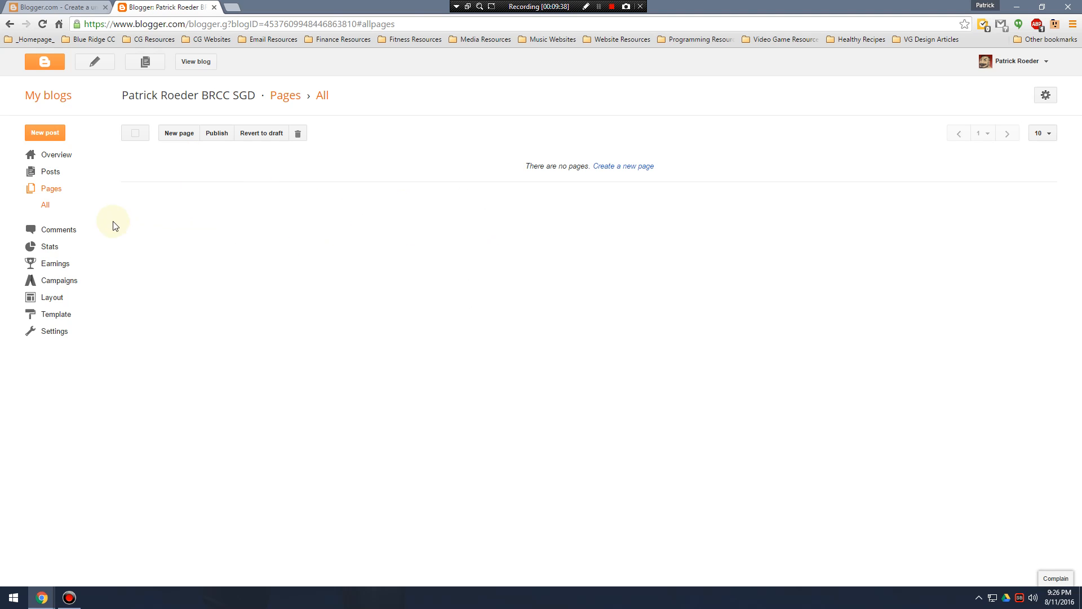
click(71, 235)
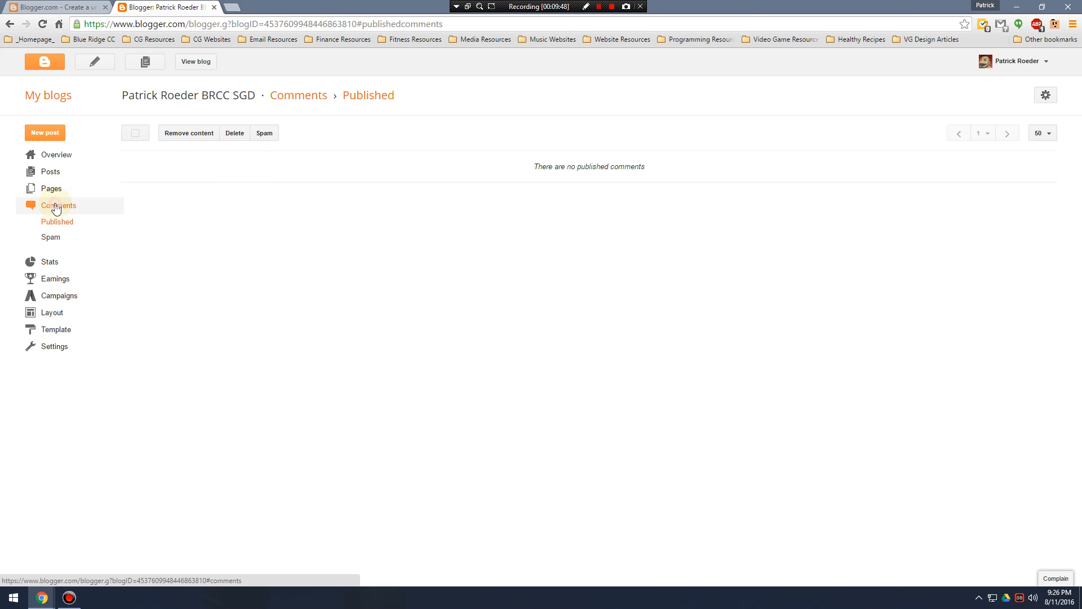
click(50, 262)
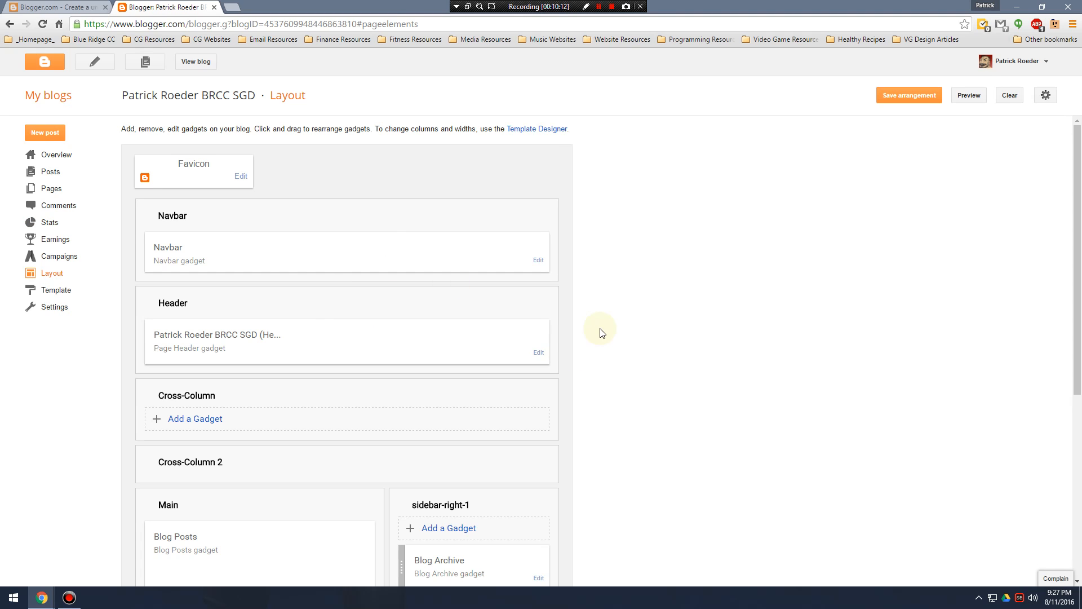
Examine the blog's Layout page, including the navbar, header, main, sidebar and footer gadget areas.
scroll(561, 299, down, 7)
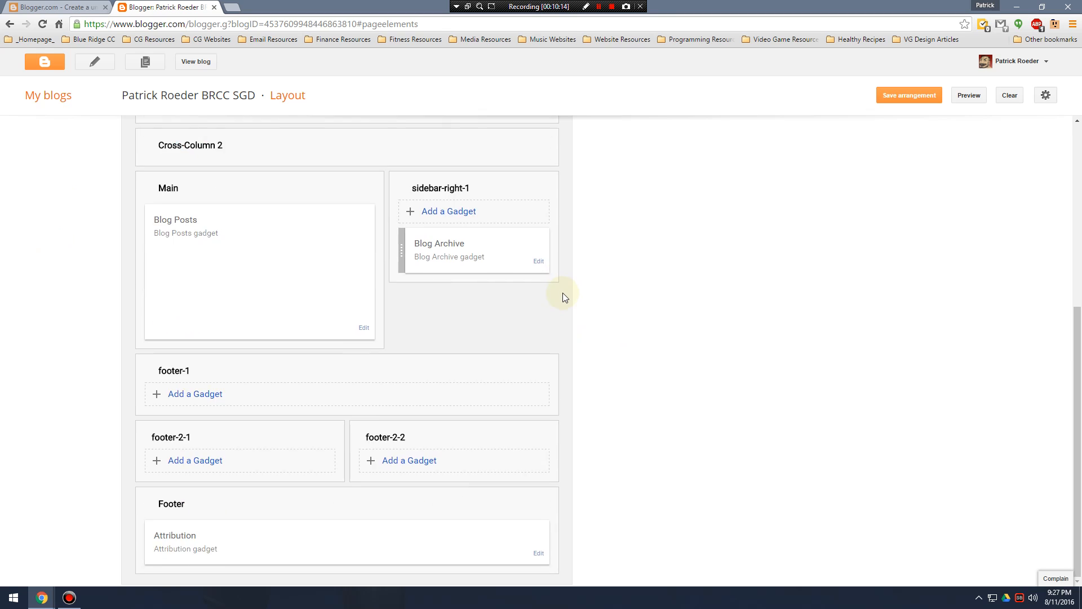
scroll(563, 293, up, 7)
scroll(592, 291, down, 6)
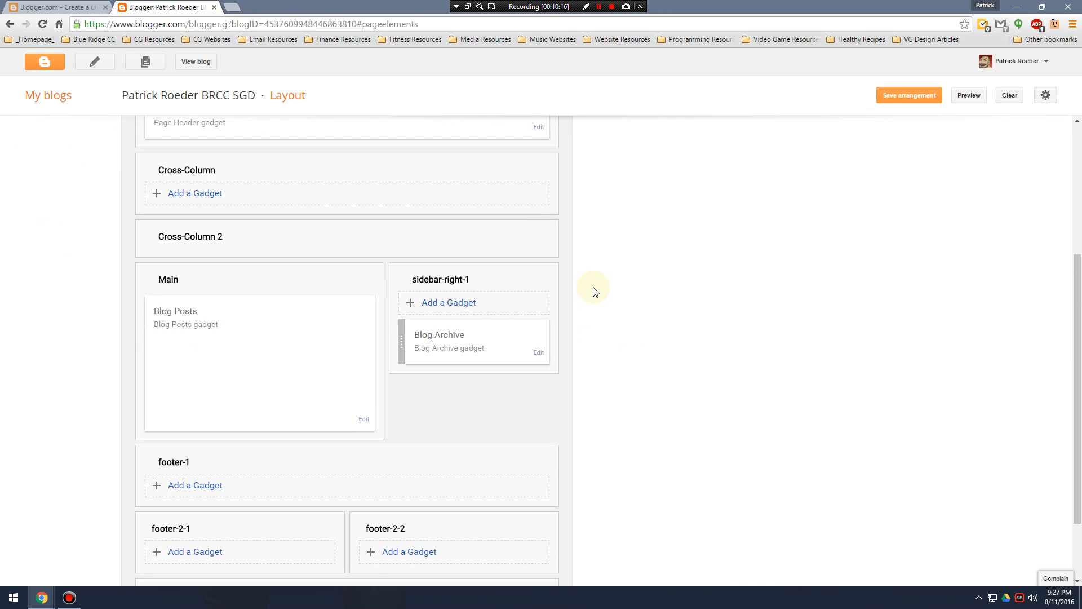
scroll(400, 315, up, 6)
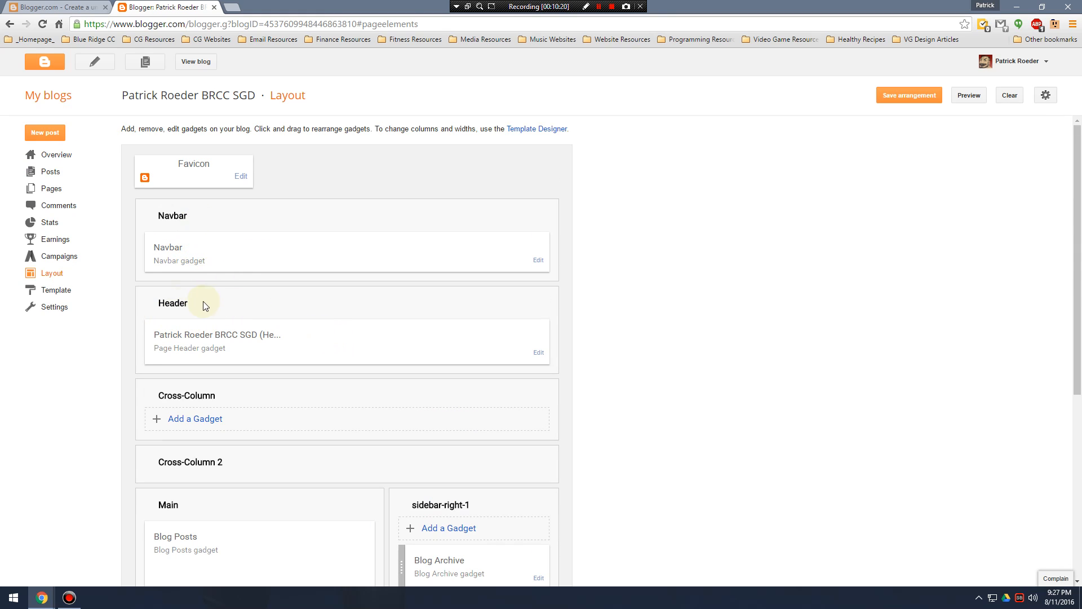
double_click(210, 302)
scroll(248, 383, down, 3)
drag(190, 341, 142, 343)
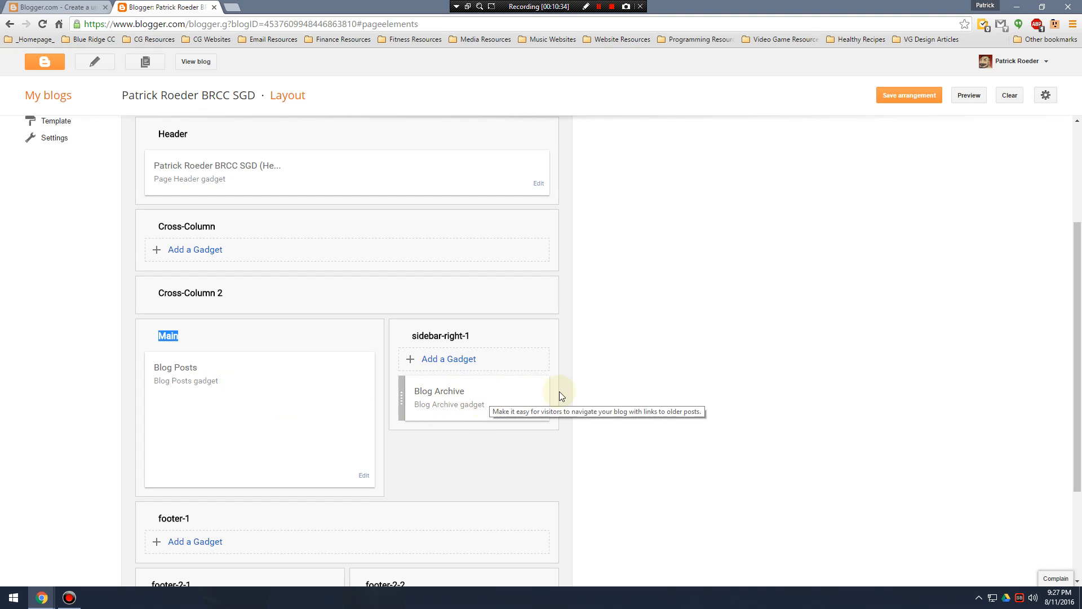
scroll(464, 386, up, 1)
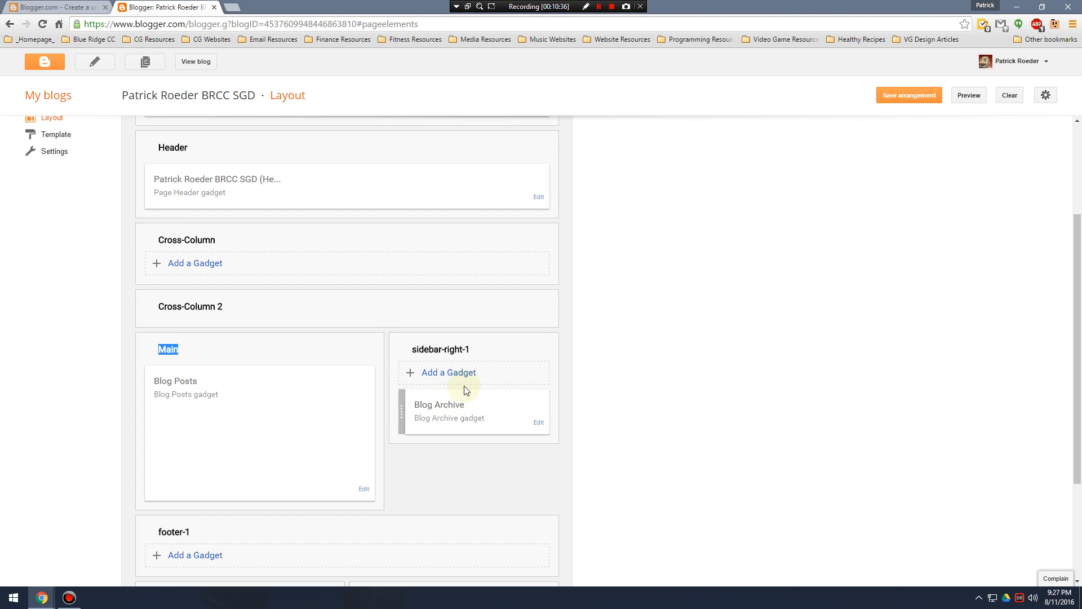
scroll(464, 386, up, 3)
scroll(458, 393, down, 4)
scroll(437, 397, up, 4)
scroll(358, 367, down, 3)
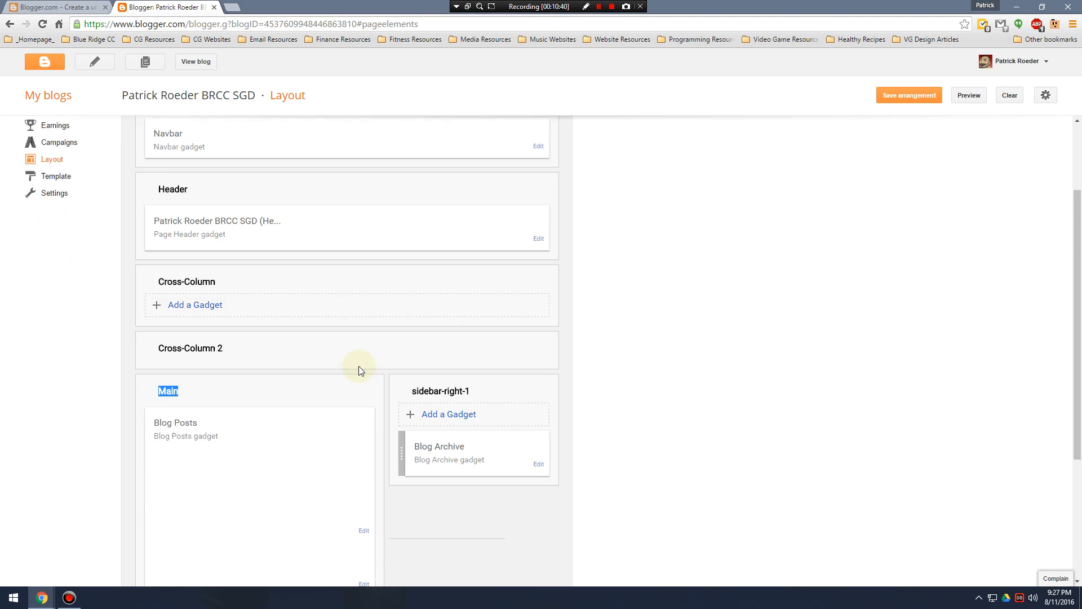
scroll(308, 359, up, 3)
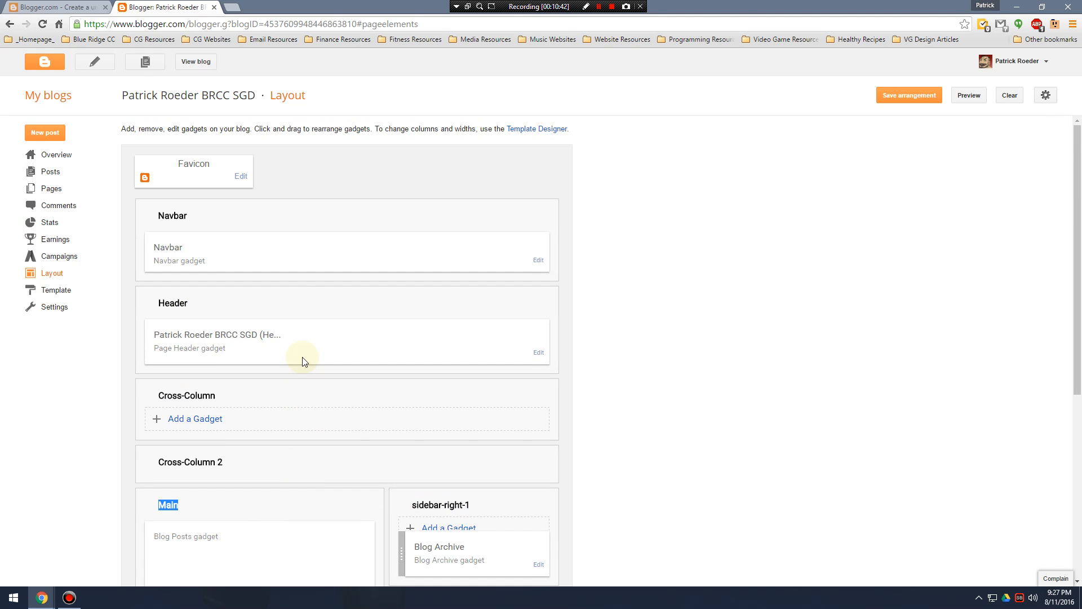
Look at the blog's Template page, and review its basic settings for publishing, HTTPS and permissions.
click(57, 290)
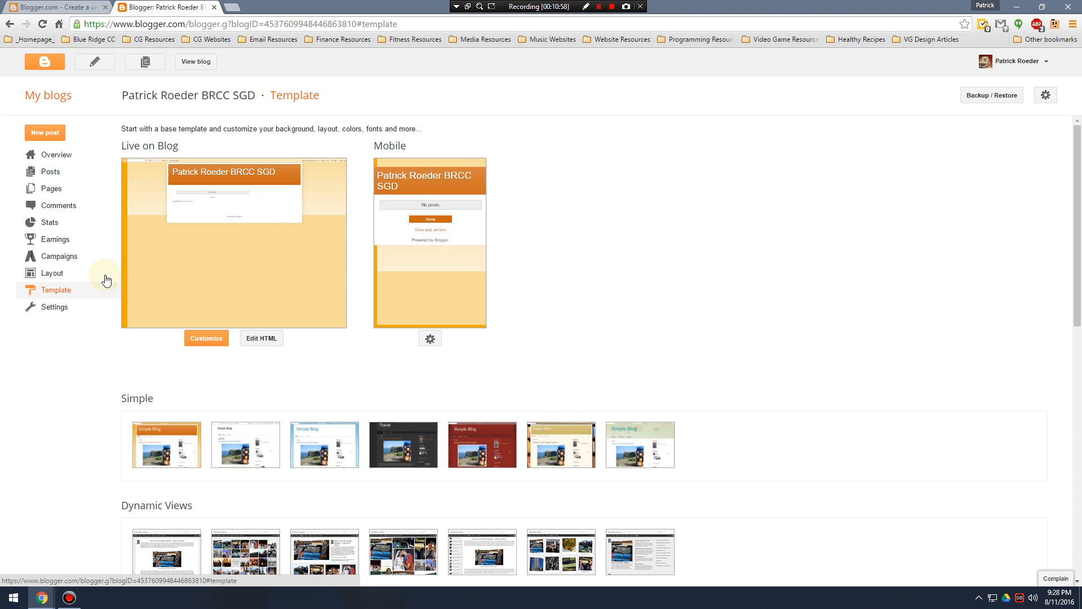
click(55, 308)
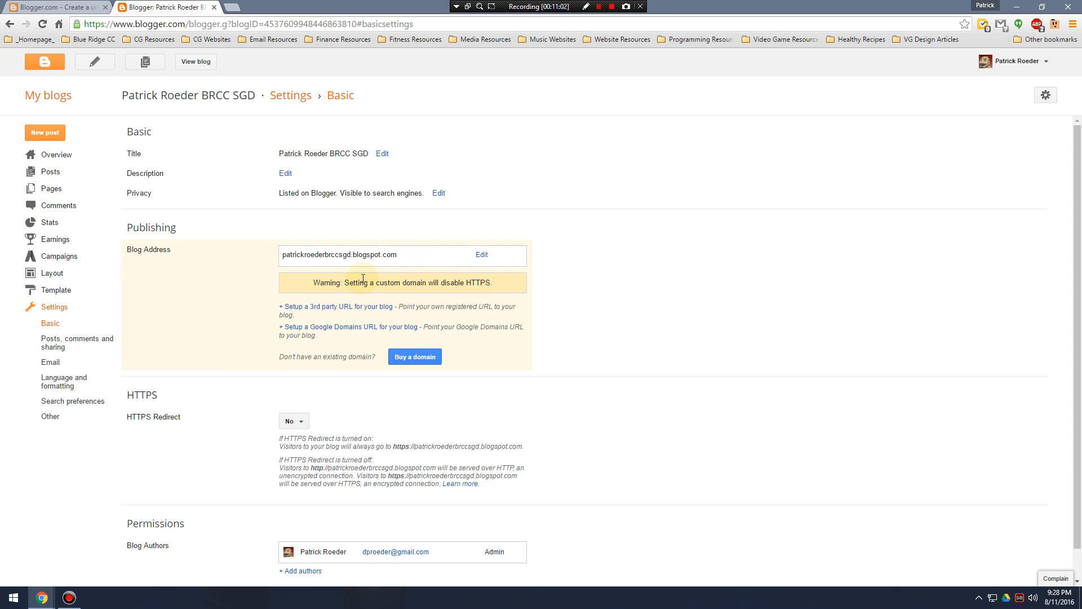
scroll(362, 278, down, 1)
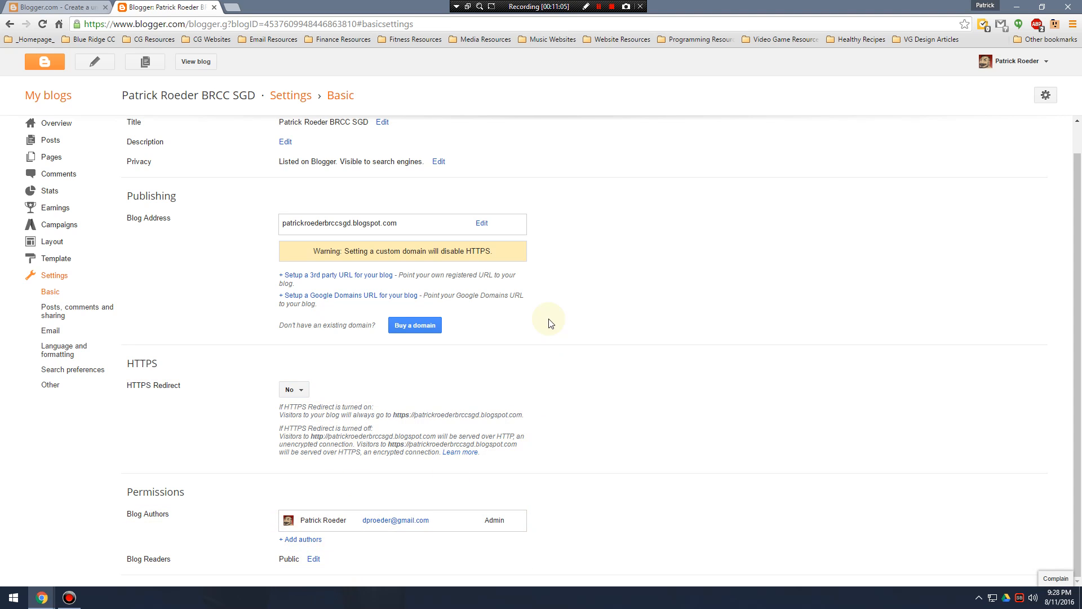
Examine the blog's basic settings, focusing on the blog address under Publishing and the HTTPS and permissions options.
scroll(533, 340, up, 1)
scroll(530, 337, up, 1)
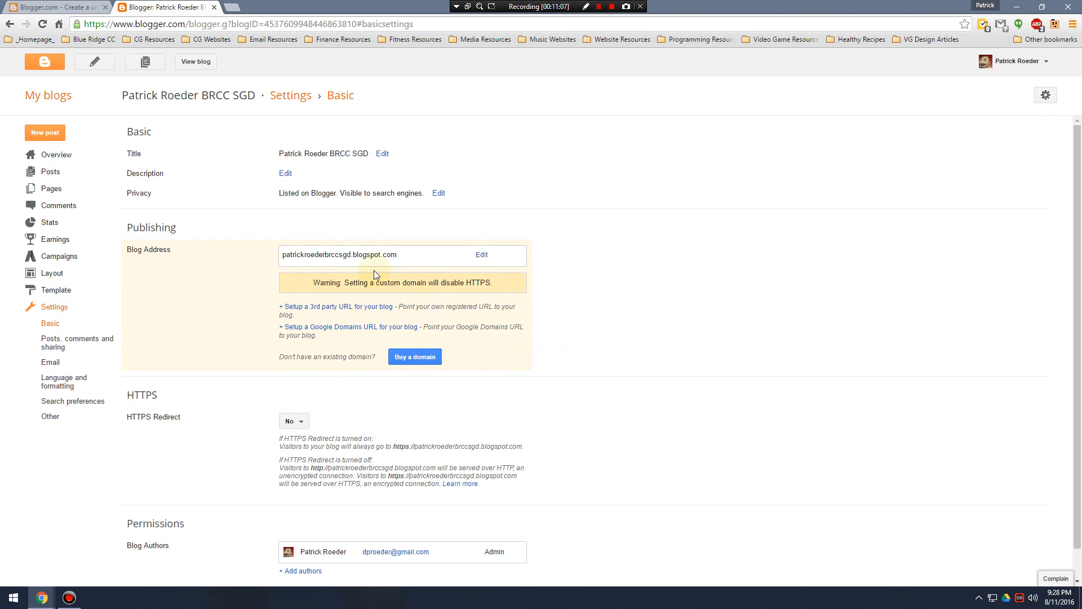
drag(368, 254, 282, 254)
click(332, 254)
drag(357, 255, 252, 255)
click(697, 381)
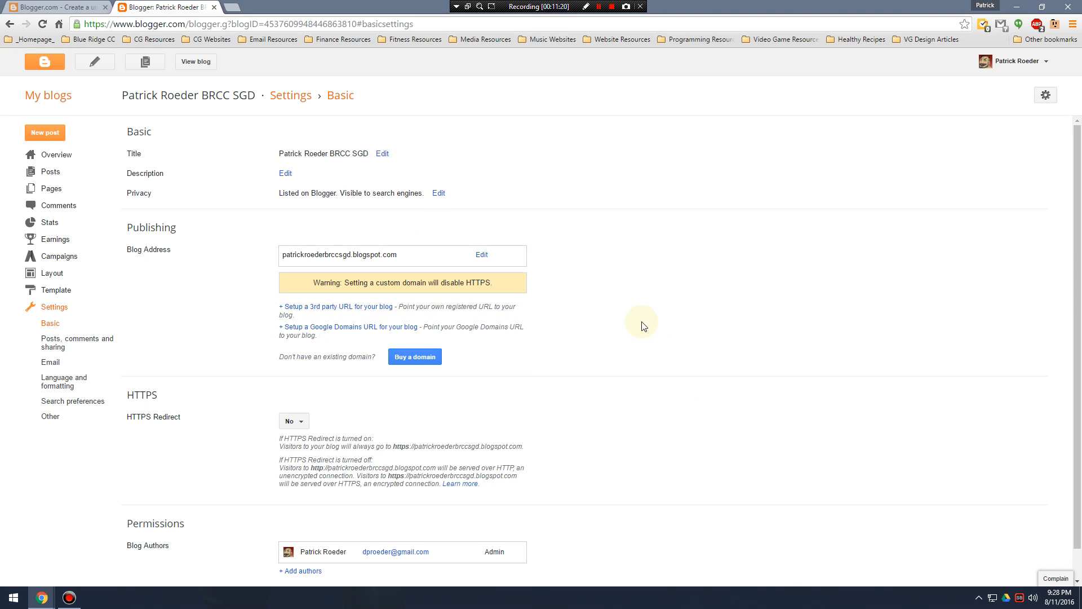
scroll(615, 388, down, 1)
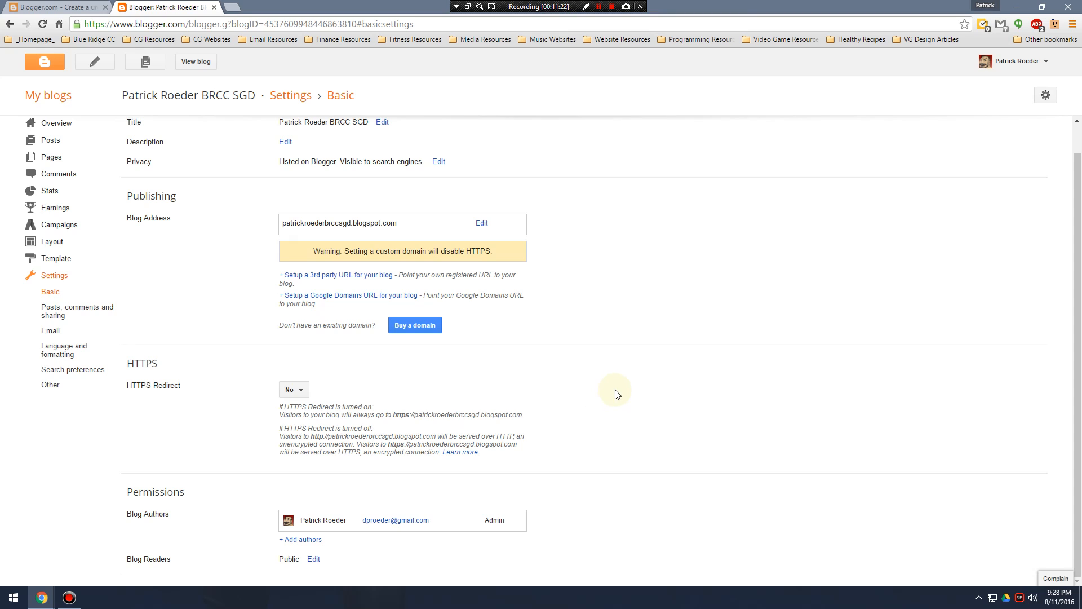
scroll(617, 409, up, 1)
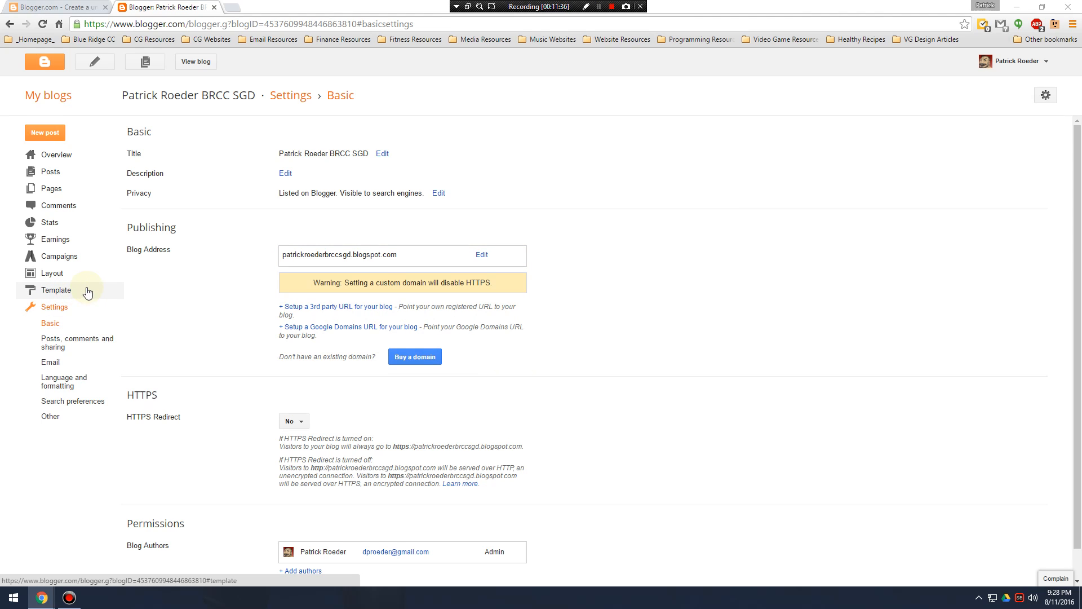
Open the blog's template for customizing, and preview the Dynamic Views, Picture Window and Awesome Inc. templates.
click(59, 291)
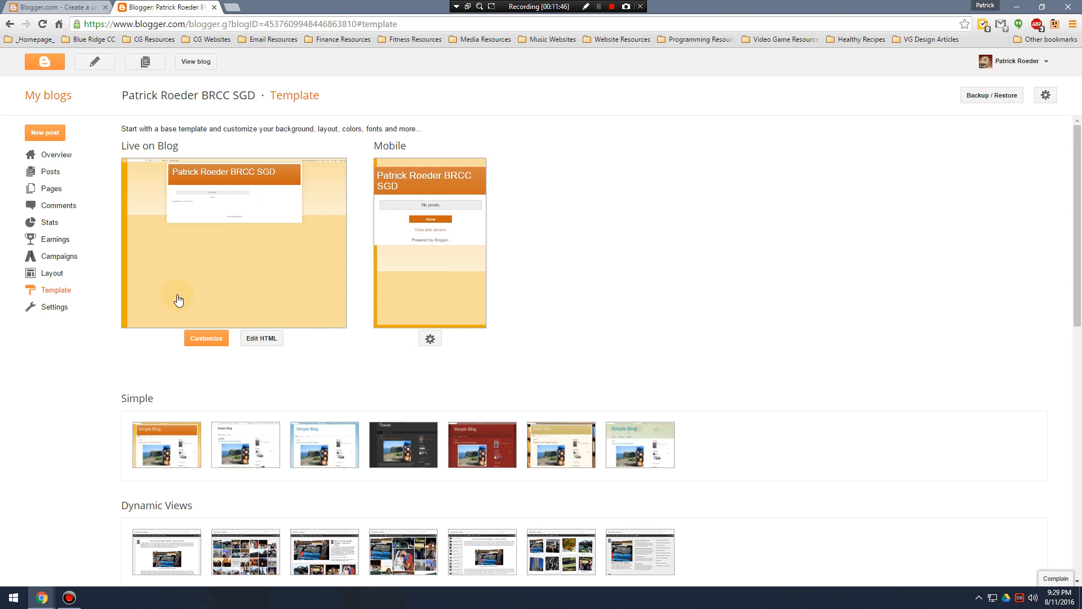
click(208, 338)
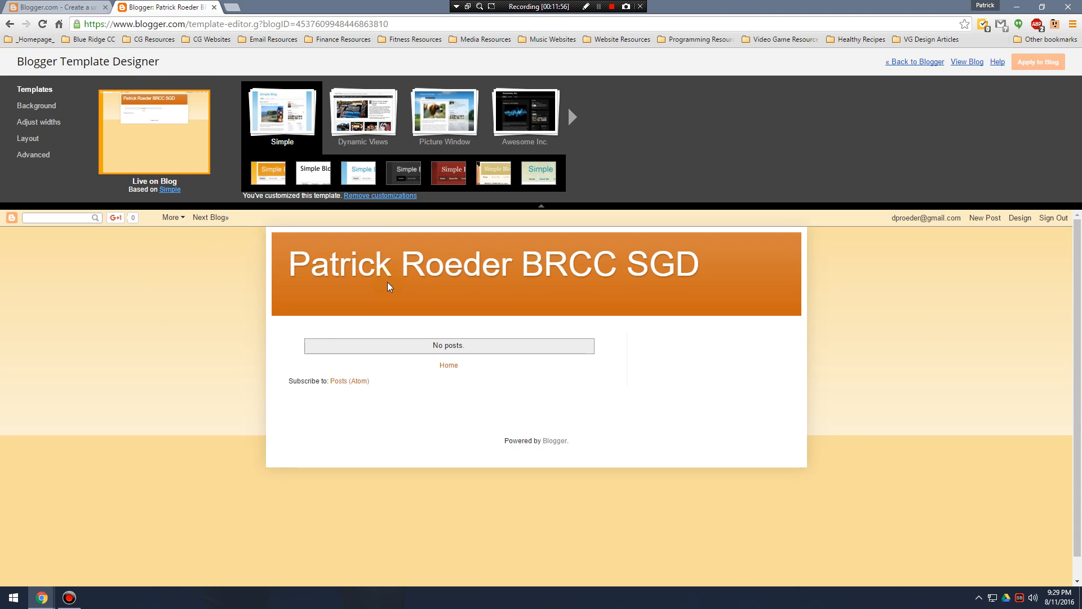
click(371, 128)
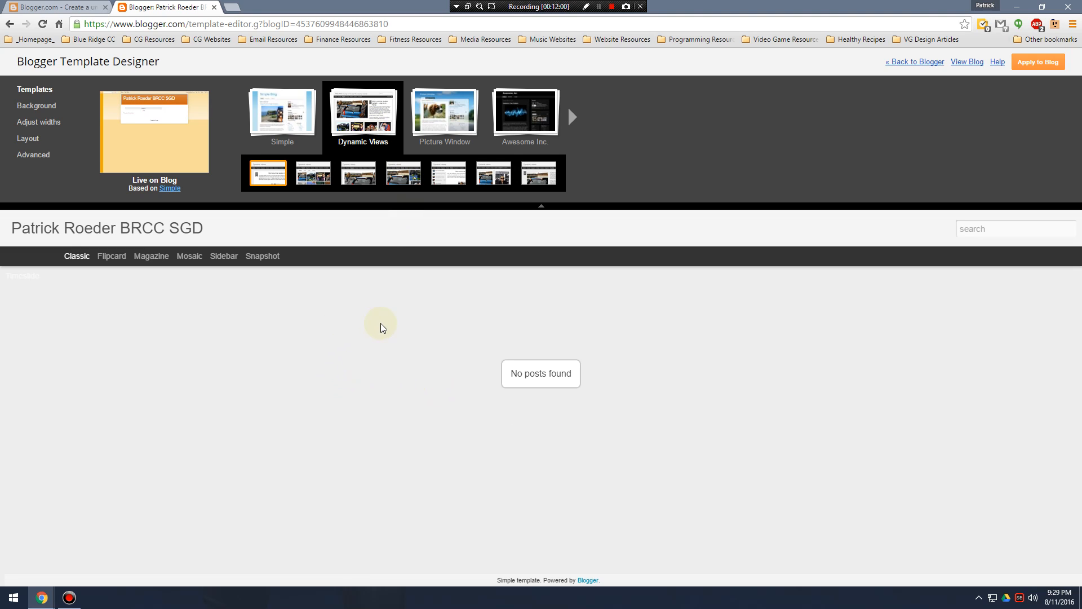
click(445, 113)
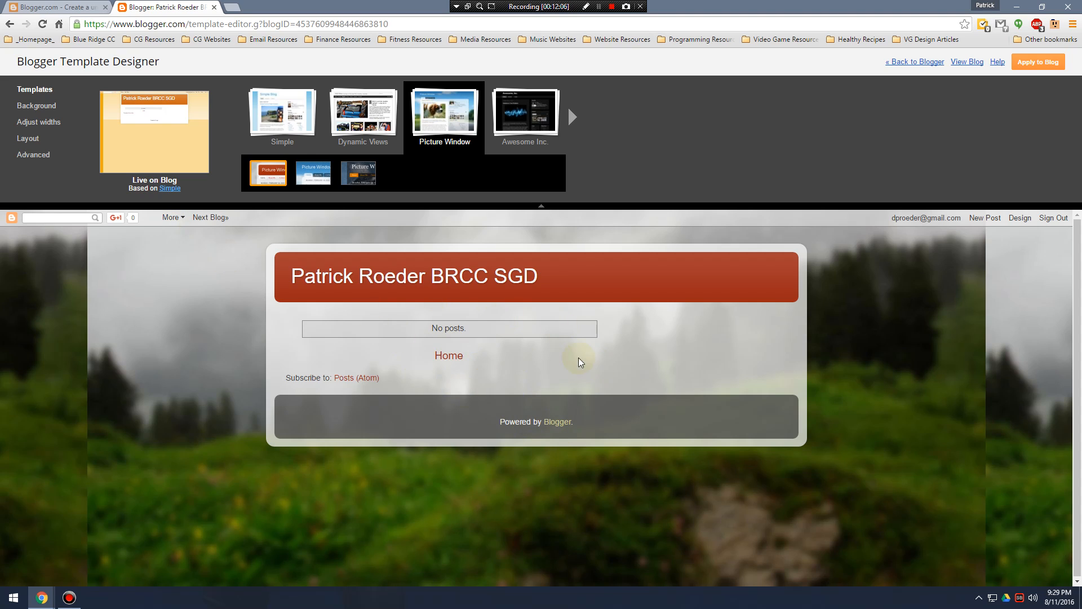
click(519, 118)
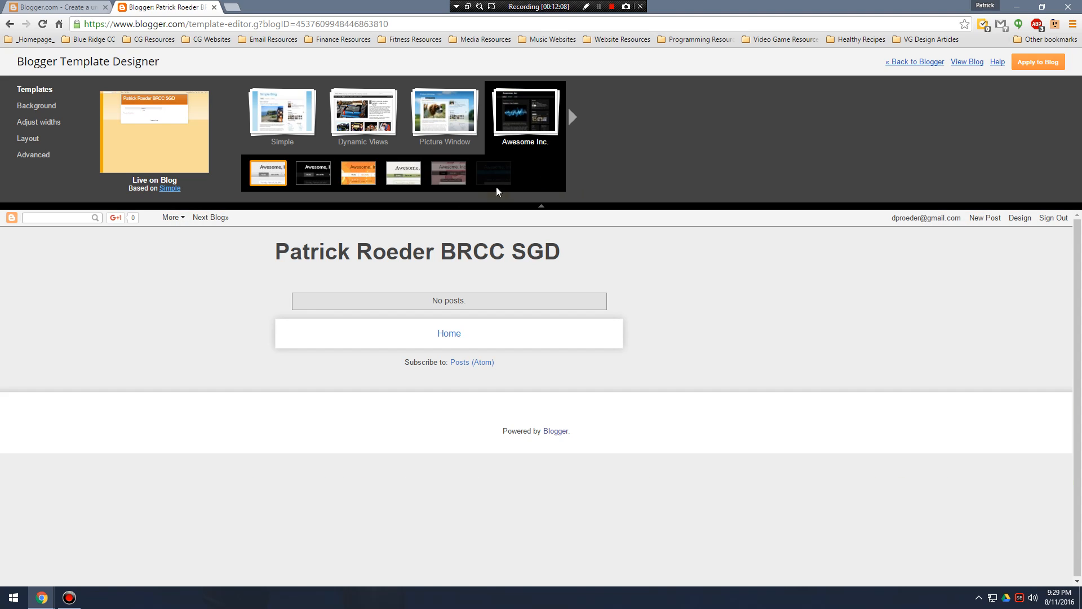
Preview the Ethereal, Watermark and Travel templates, and return to the Simple template.
click(573, 116)
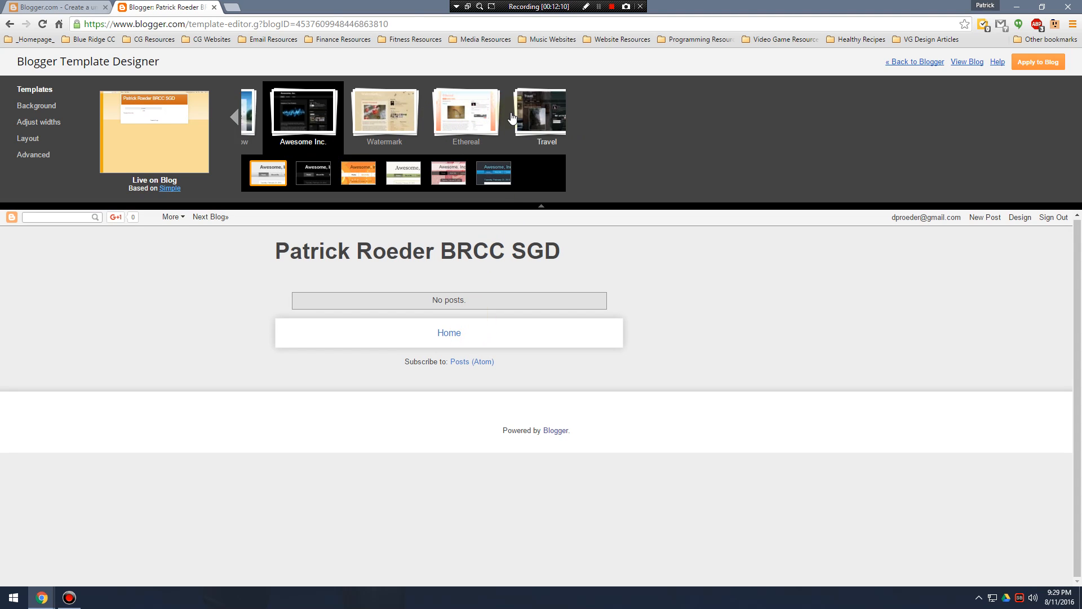
click(451, 113)
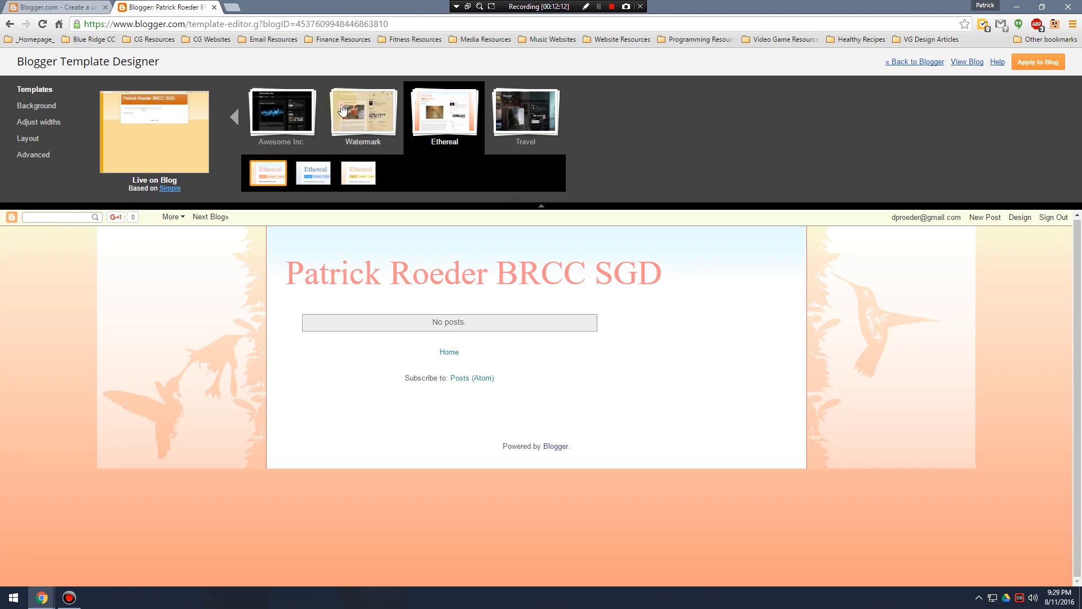
click(342, 110)
click(437, 111)
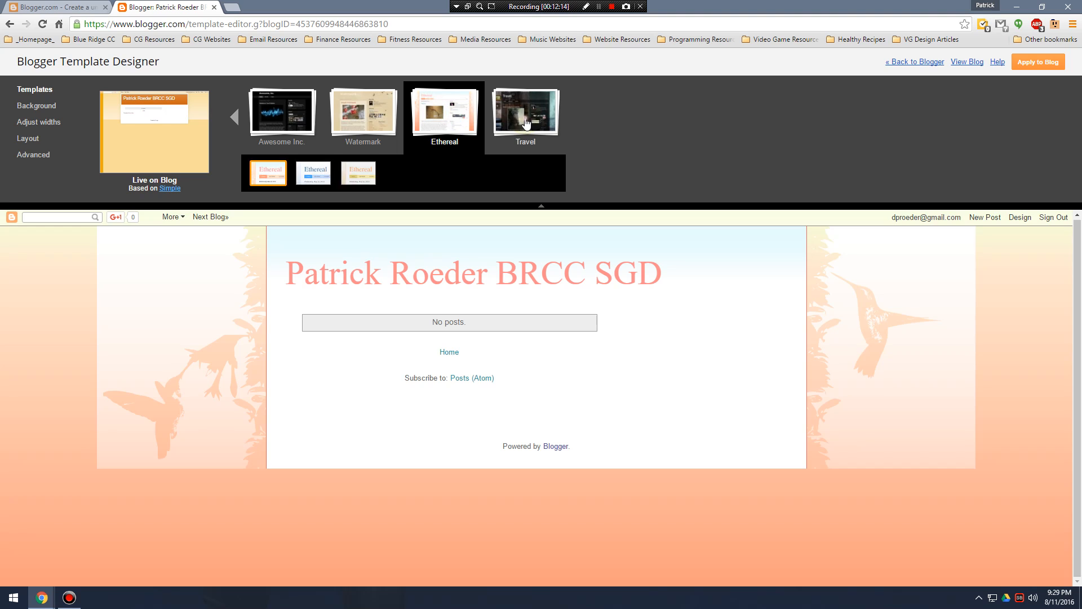
click(526, 123)
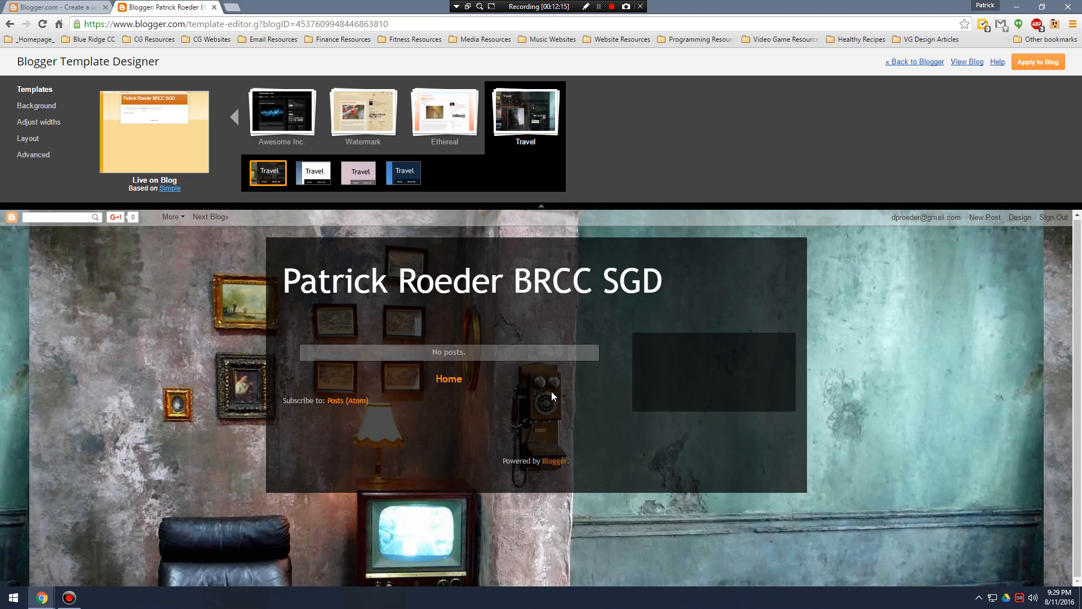
click(260, 118)
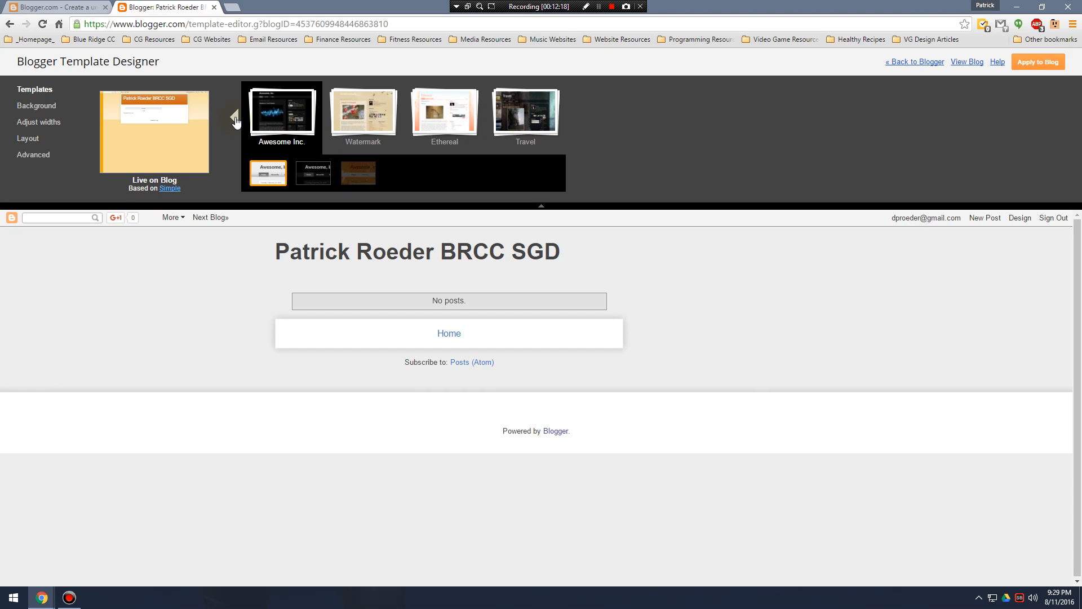
double_click(235, 120)
click(286, 122)
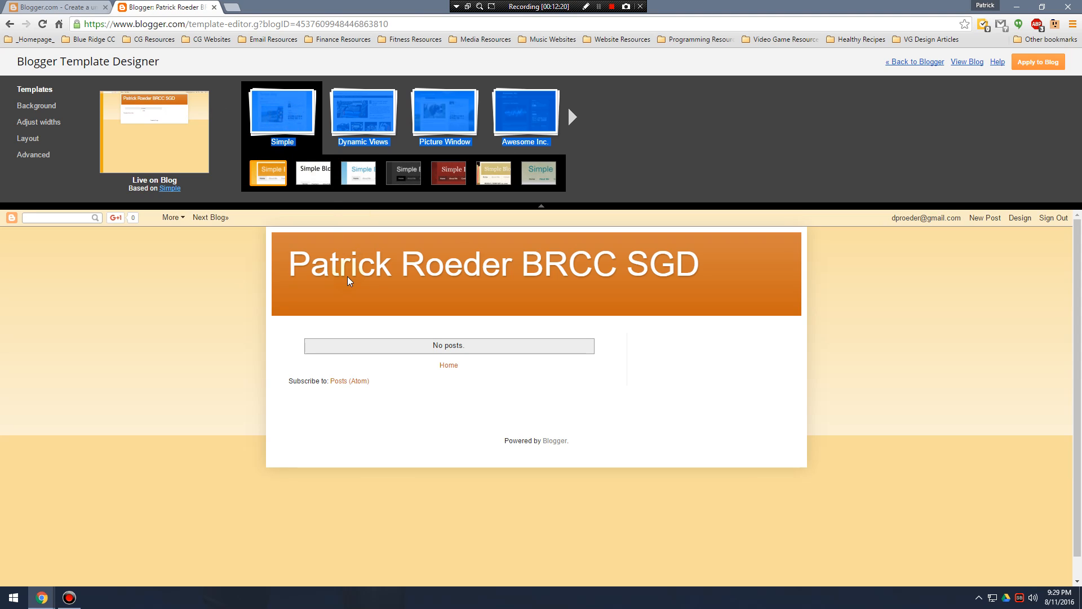
click(286, 113)
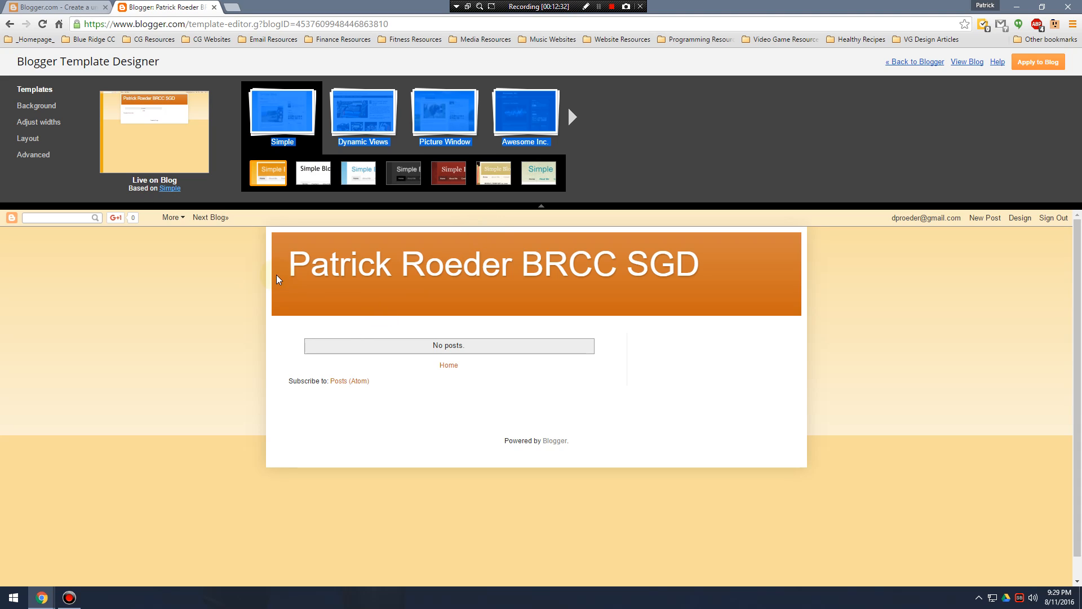
Try out several background images from the Abstract category on the blog, and cancel the image selection.
click(38, 106)
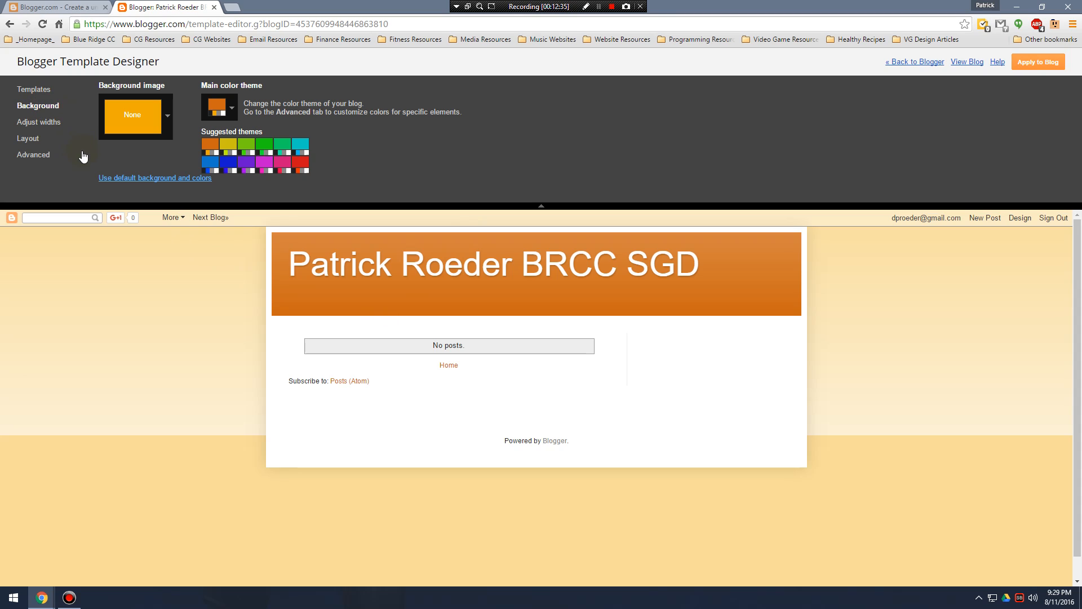
click(168, 115)
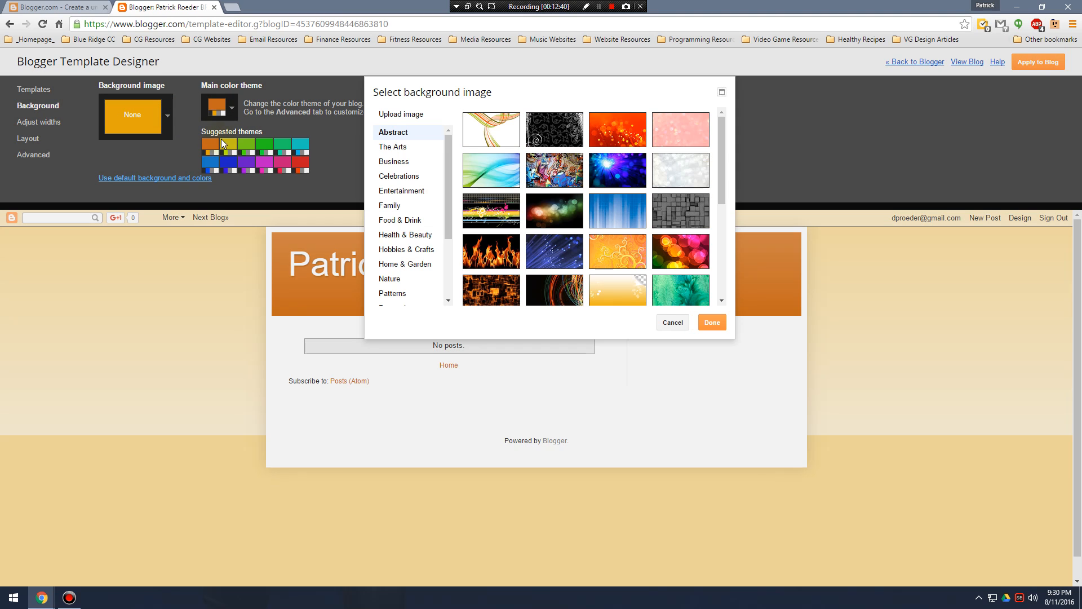
scroll(429, 232, down, 3)
scroll(429, 232, up, 3)
click(554, 220)
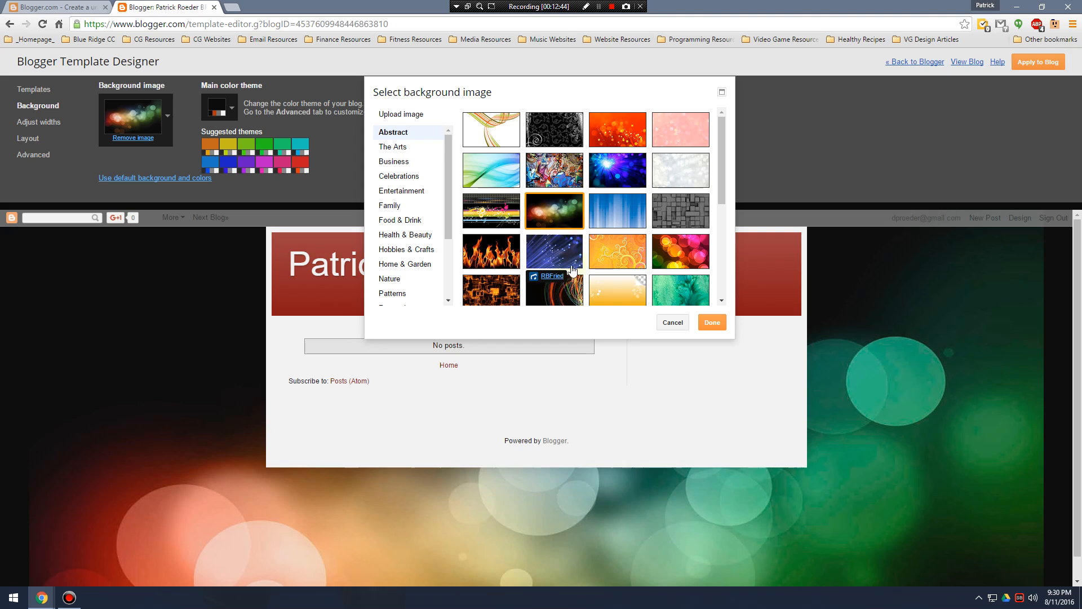
click(555, 291)
click(634, 293)
click(681, 210)
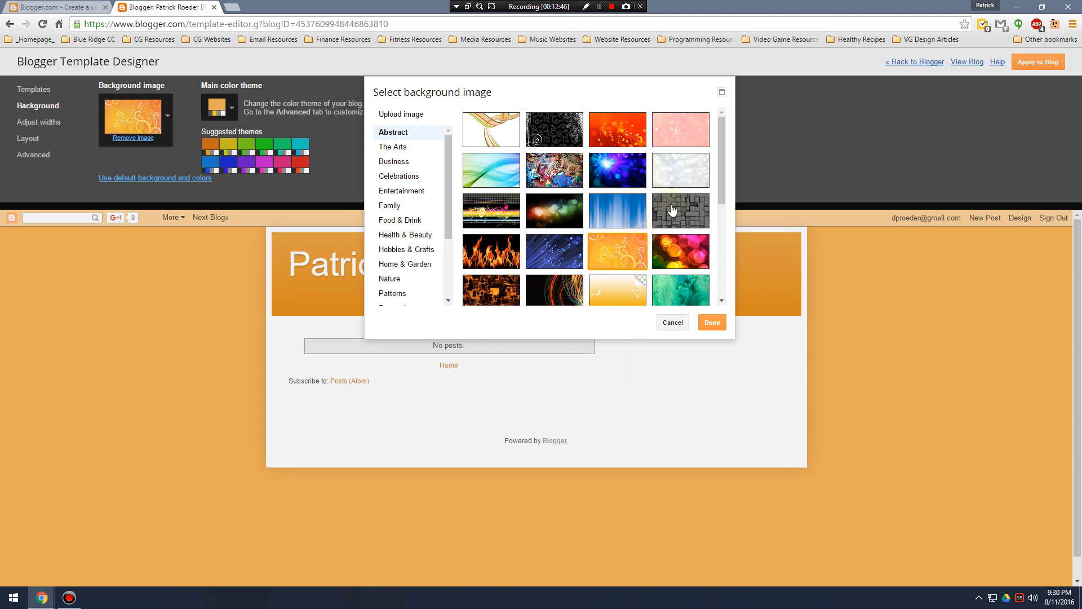
click(615, 136)
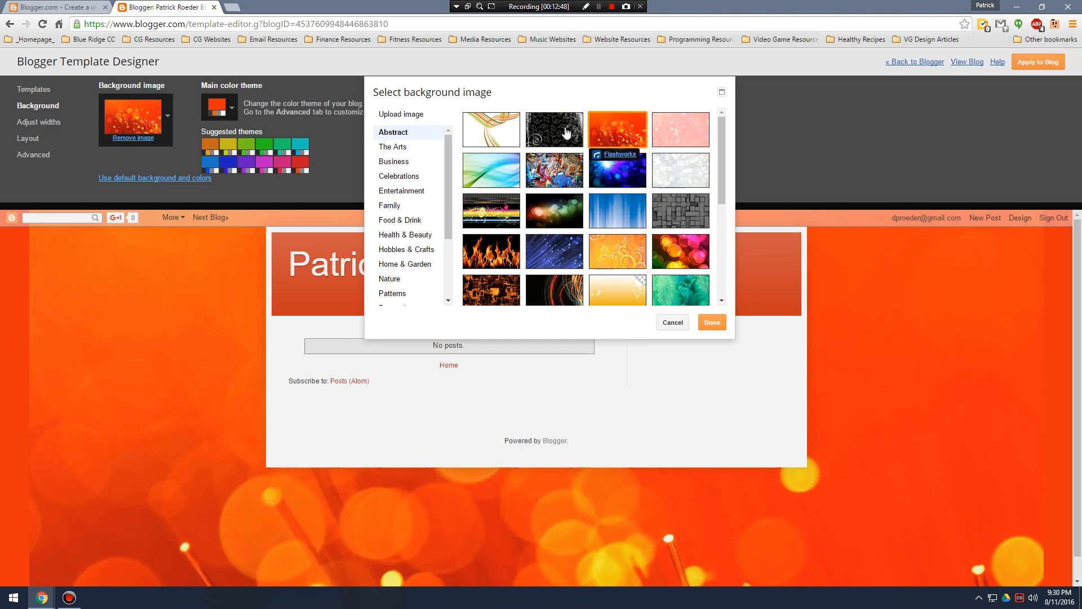
click(556, 122)
click(506, 131)
click(491, 170)
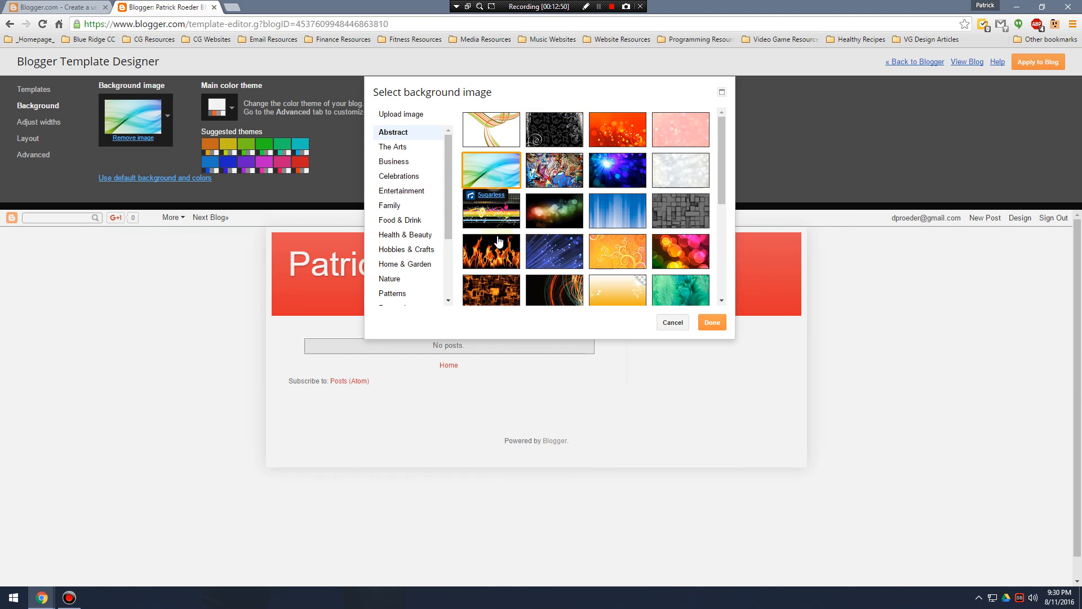
click(491, 251)
click(509, 304)
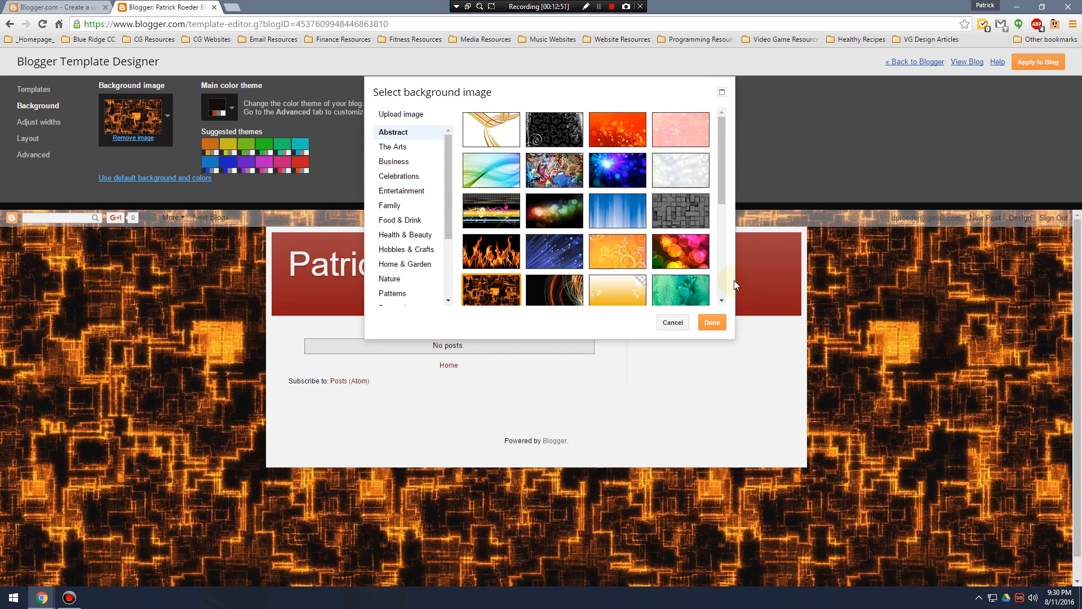
click(673, 322)
Try out several suggested color themes, and set the blog's main color theme to the orange one.
click(243, 145)
click(283, 144)
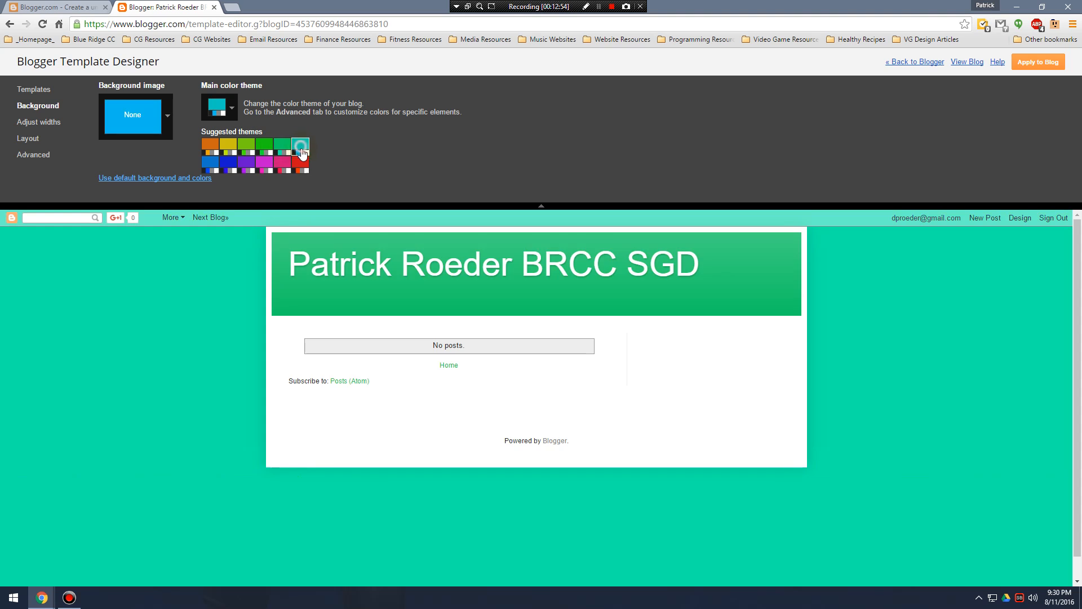
click(300, 164)
click(282, 163)
click(246, 166)
click(227, 166)
click(210, 164)
click(267, 165)
click(296, 167)
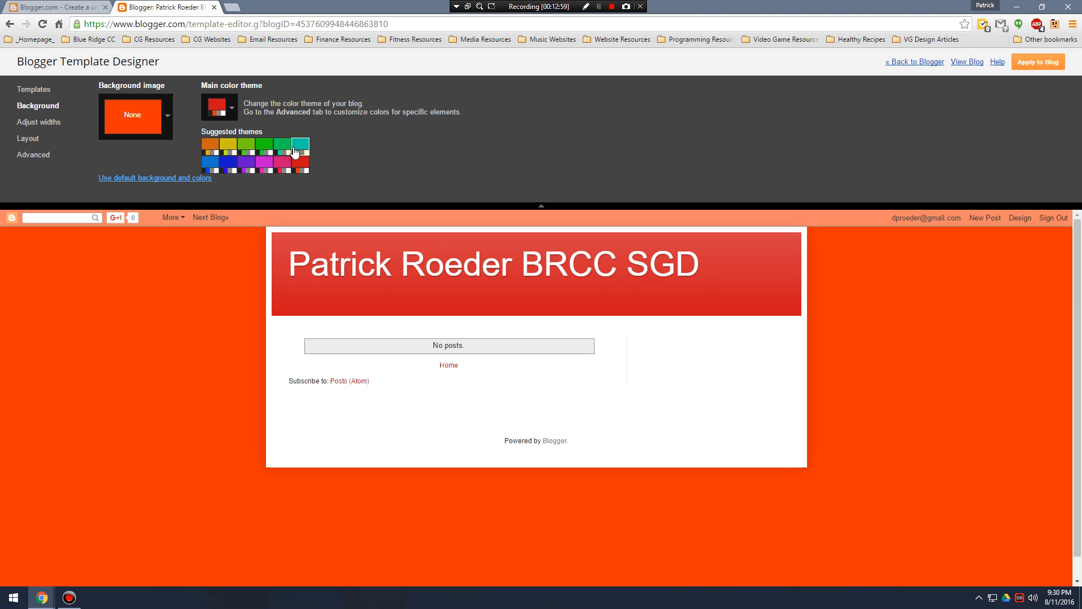
click(209, 144)
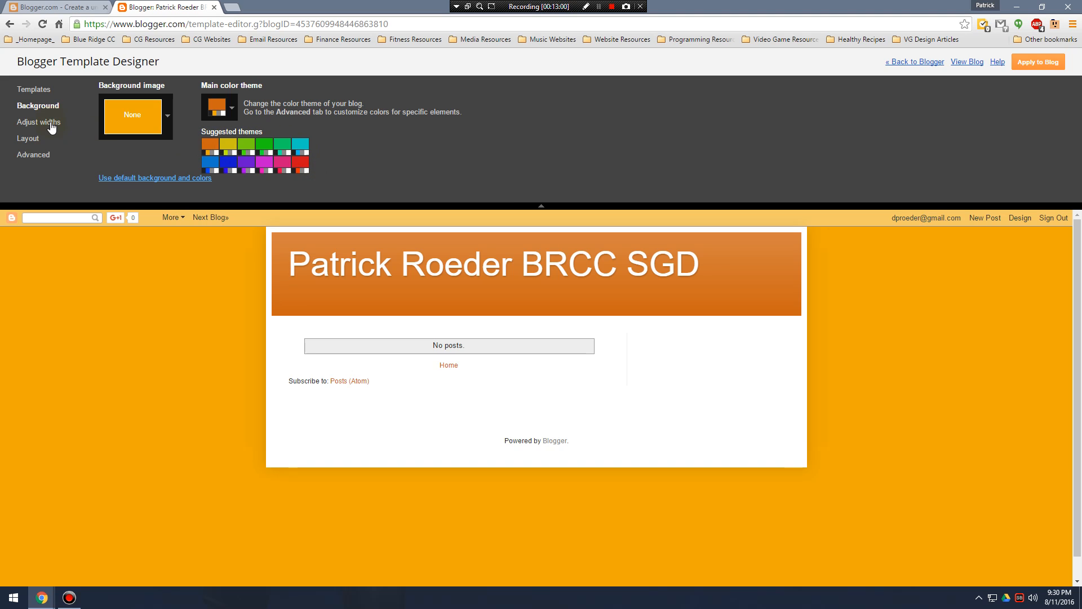
Set the entire blog width to 1010 px and the right sidebar width to 320 px.
click(41, 122)
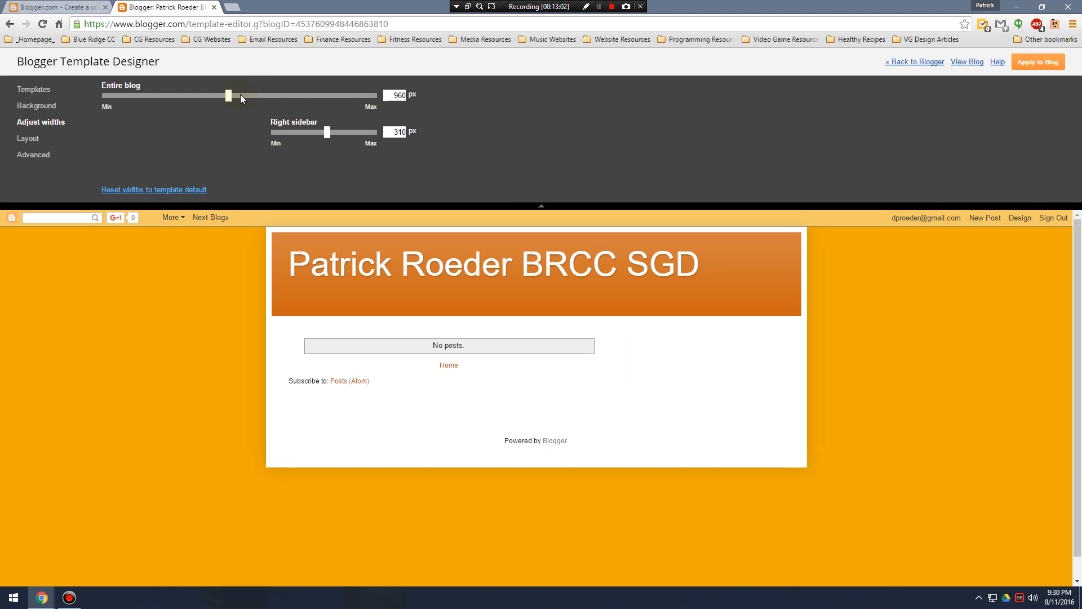
drag(232, 101, 267, 105)
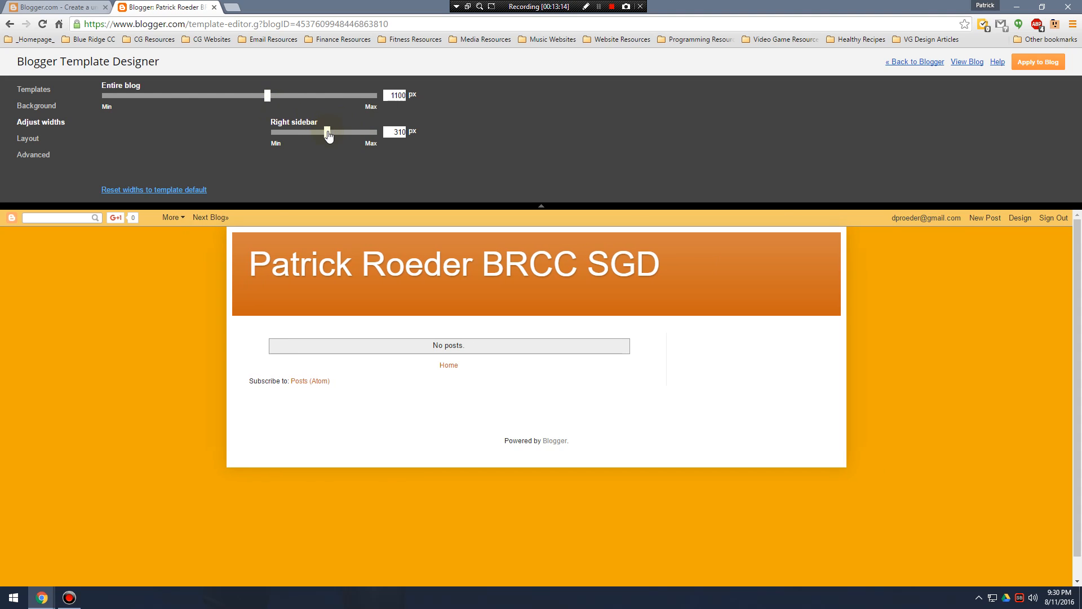
drag(367, 134, 332, 141)
drag(268, 97, 245, 102)
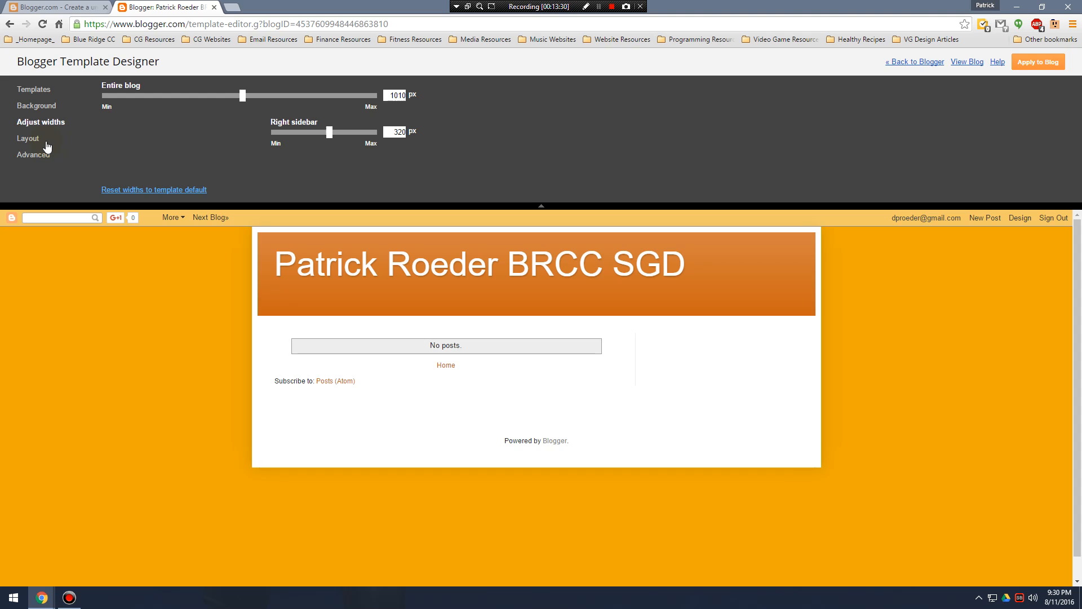
Try the maximum widths of 1500 px and 500 px, then set the entire blog to 1090 px and the right sidebar to 300 px.
drag(246, 96, 396, 114)
drag(325, 134, 449, 166)
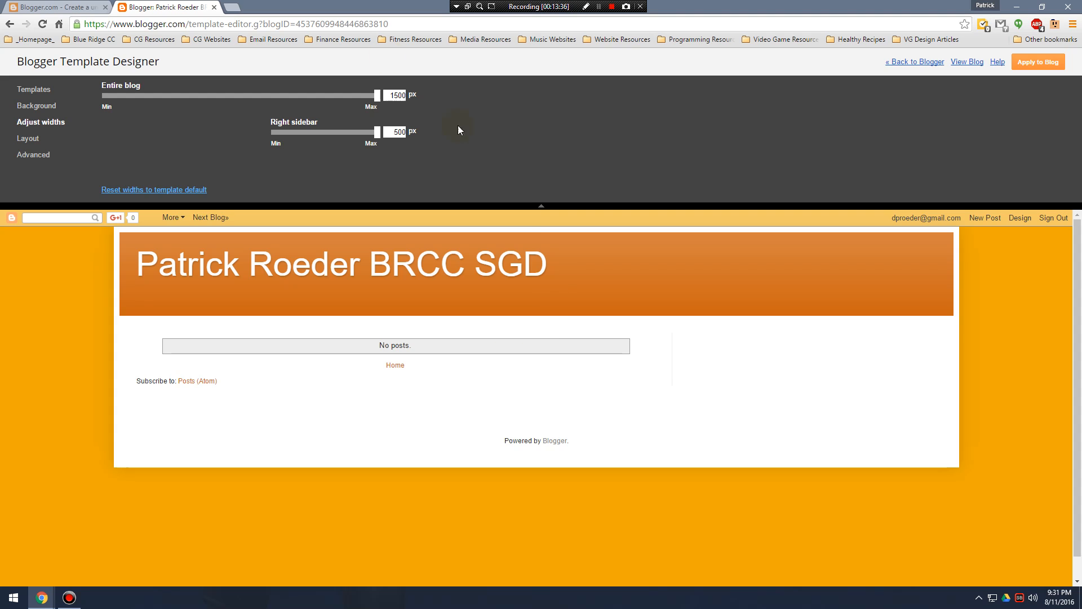
drag(377, 96, 261, 103)
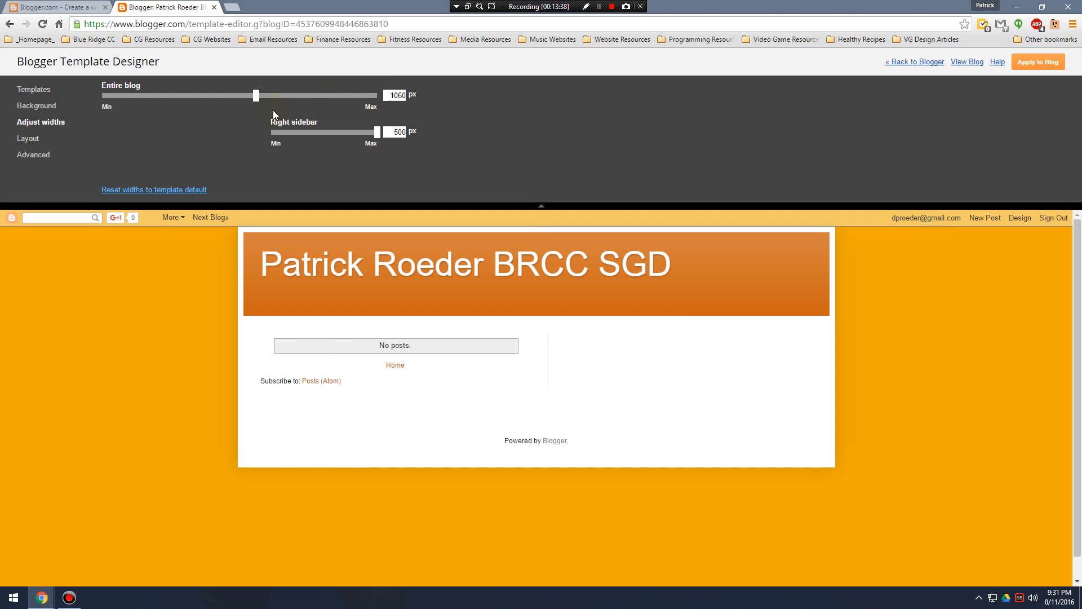
drag(376, 139, 324, 133)
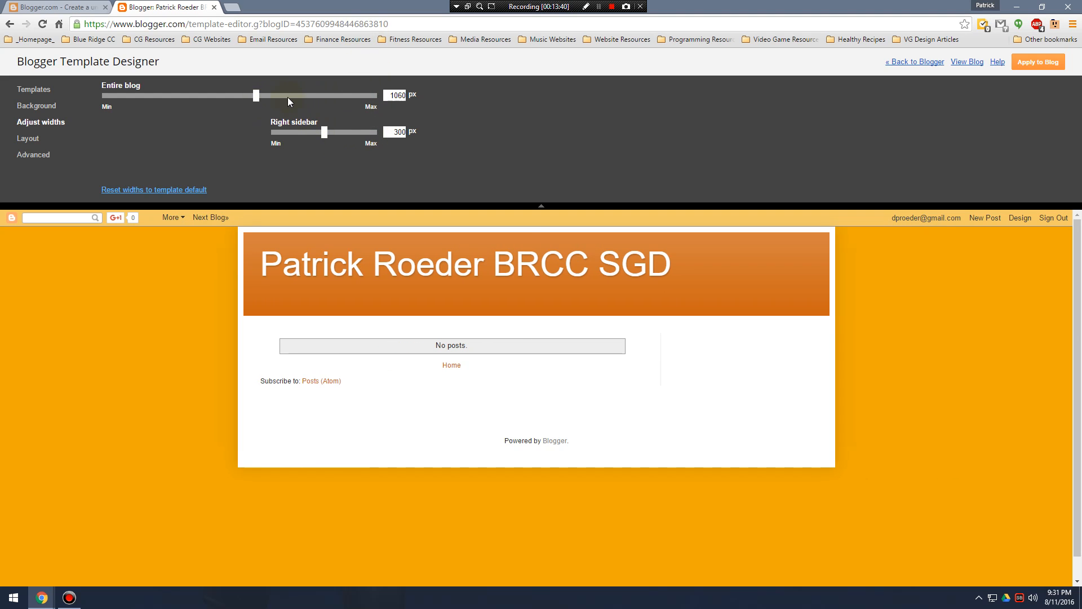
drag(256, 99, 265, 101)
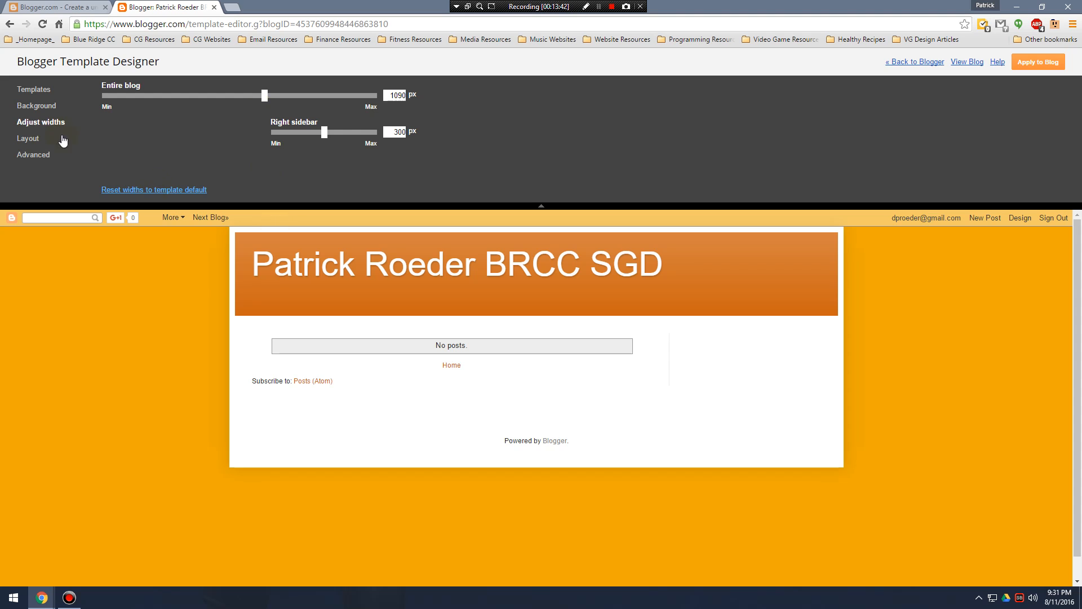
Choose the body layout with a sidebar on each side of the main column, and a single-column footer layout.
click(31, 139)
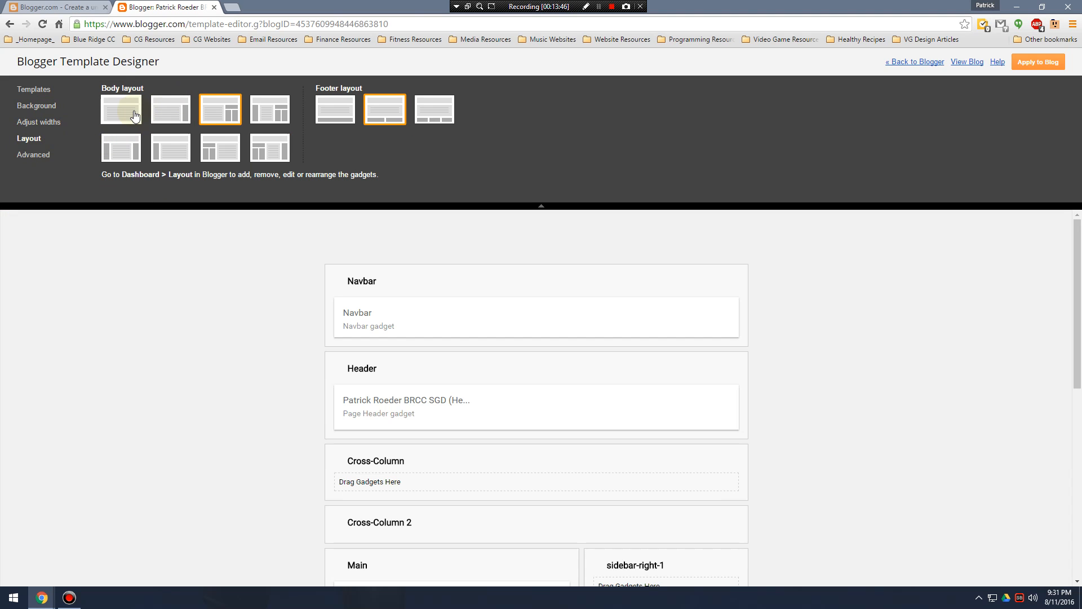
click(135, 151)
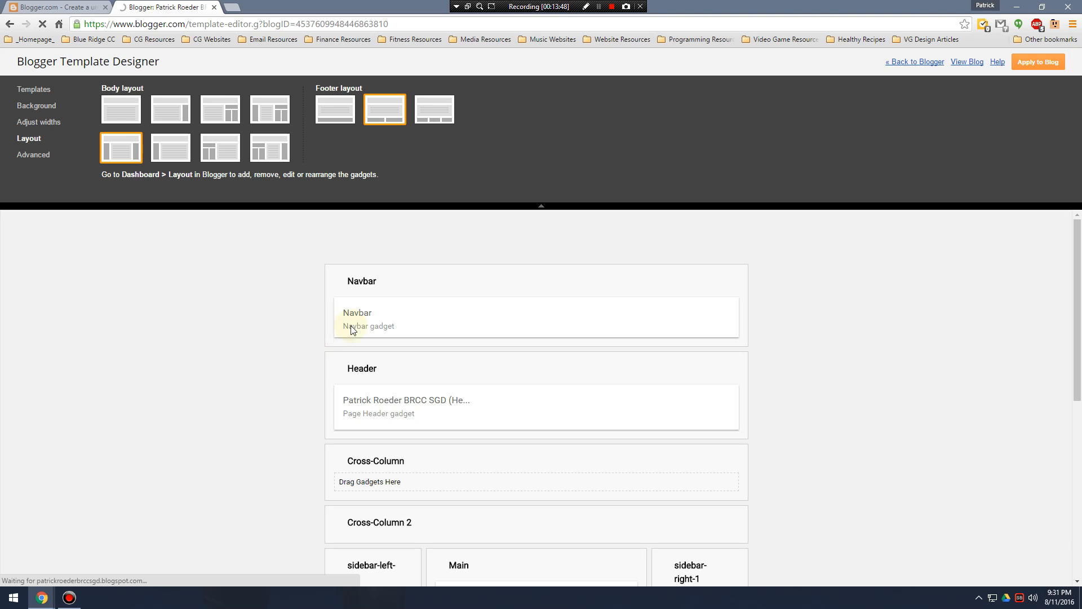
click(346, 105)
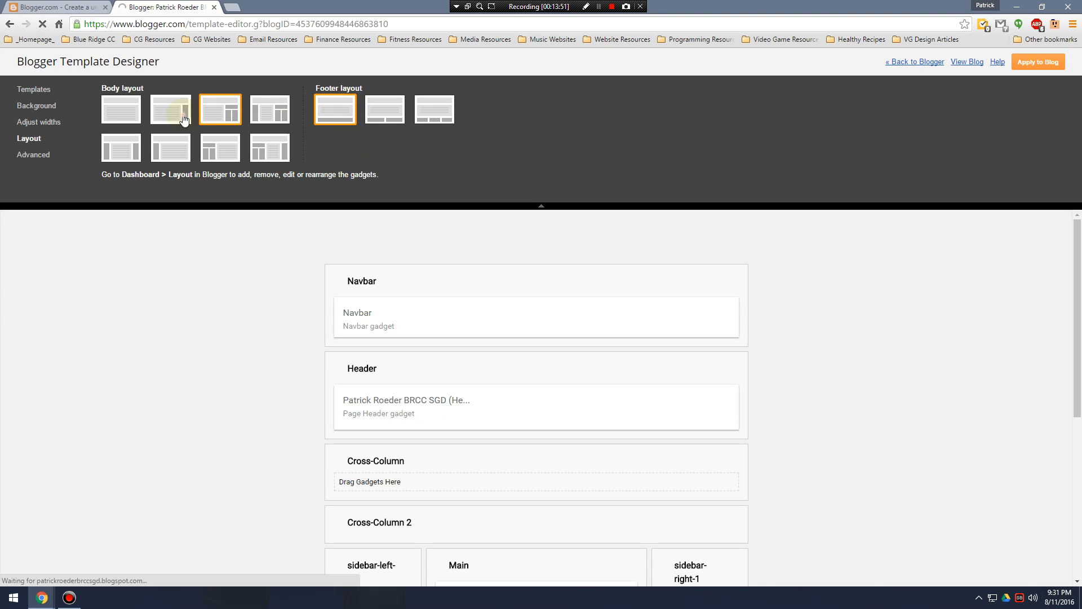
Try the body layout without sidebars, and choose the one with a single sidebar to the right of the main column.
click(184, 119)
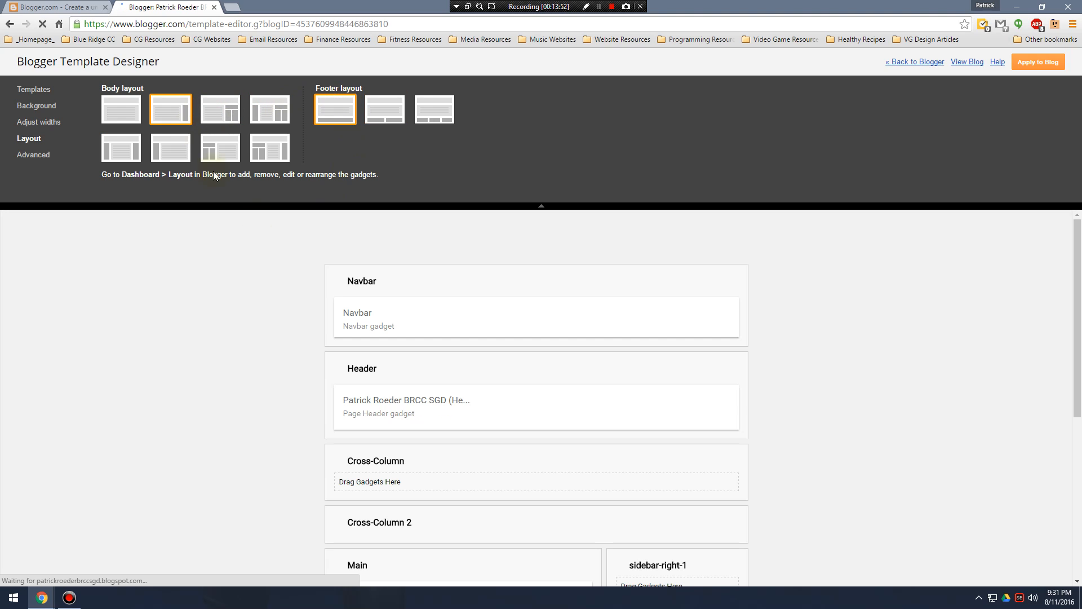
scroll(429, 355, down, 4)
scroll(320, 340, down, 1)
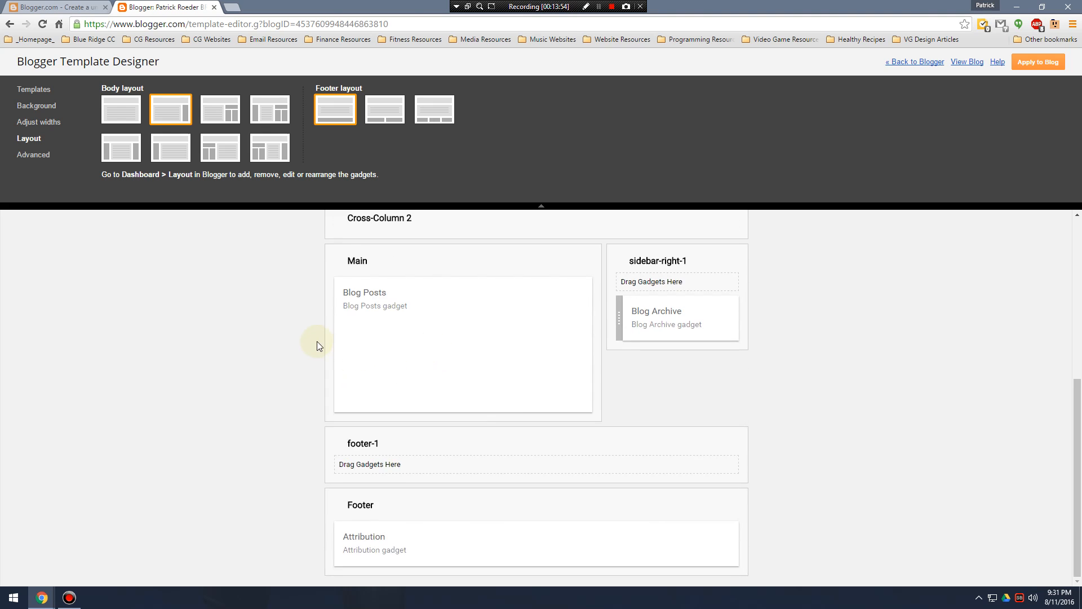
scroll(319, 340, up, 5)
click(122, 109)
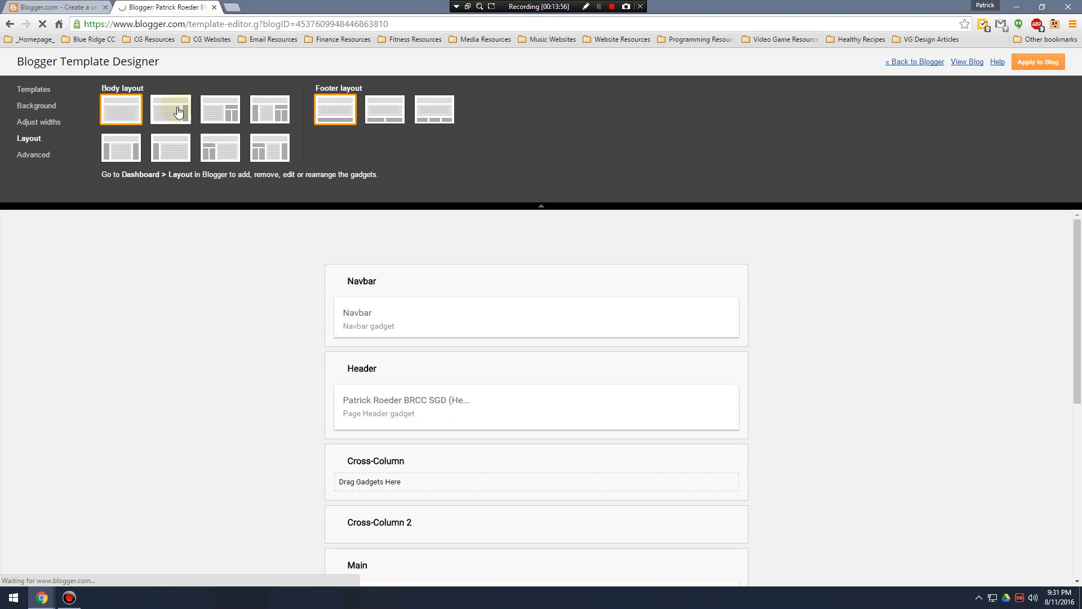
click(180, 116)
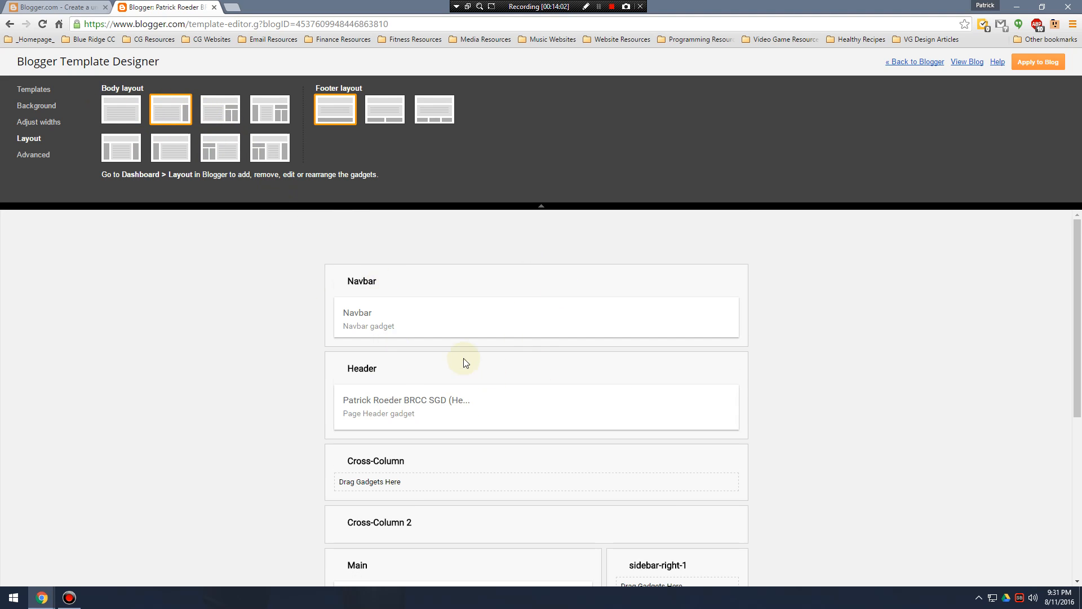
scroll(478, 364, down, 4)
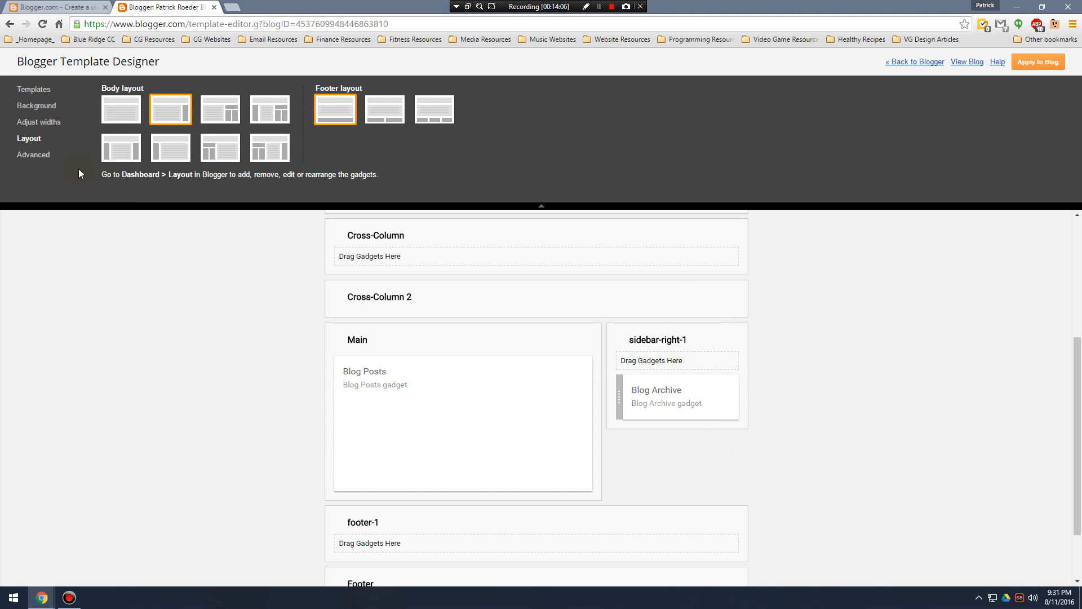
Look through the list of elements that can be customized in the advanced template settings.
click(36, 159)
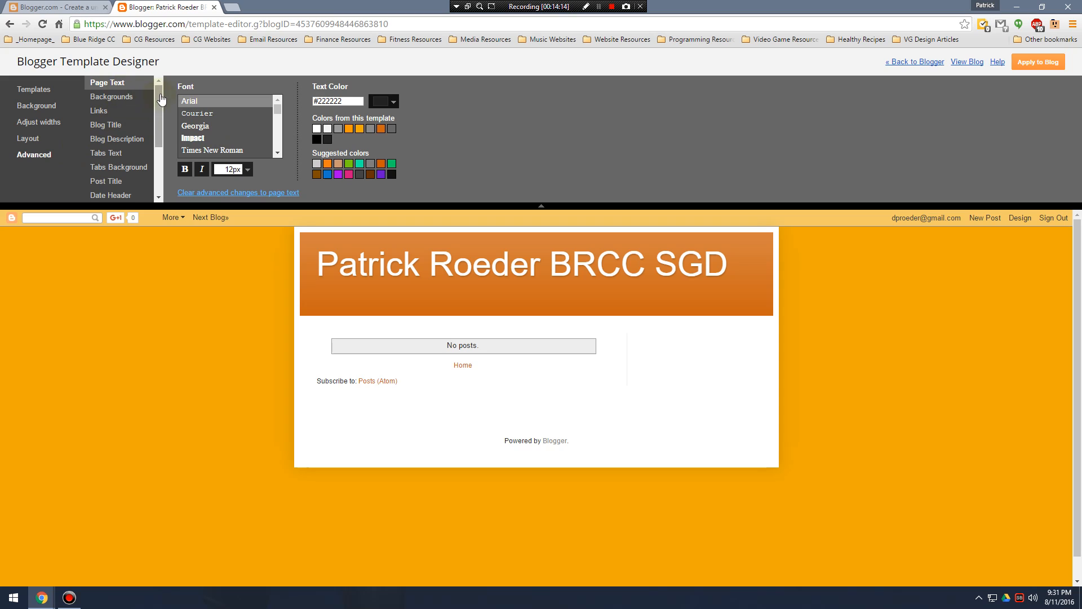
scroll(162, 146, down, 2)
drag(162, 163, 158, 84)
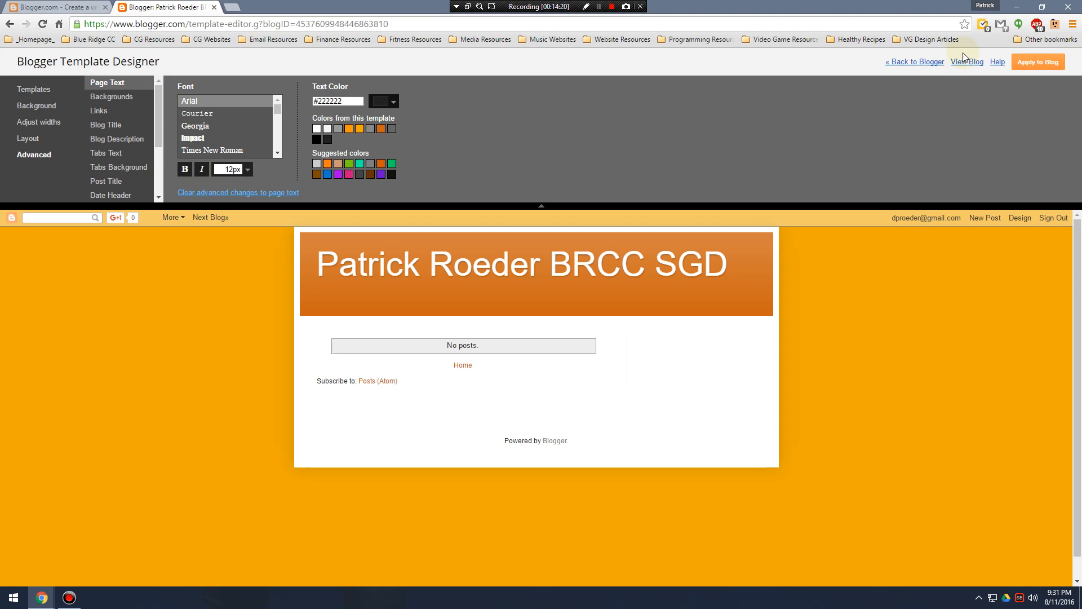
Leave the template designer and publish a new post titled "Testing" with the text "123 Testing 123".
click(923, 63)
click(596, 90)
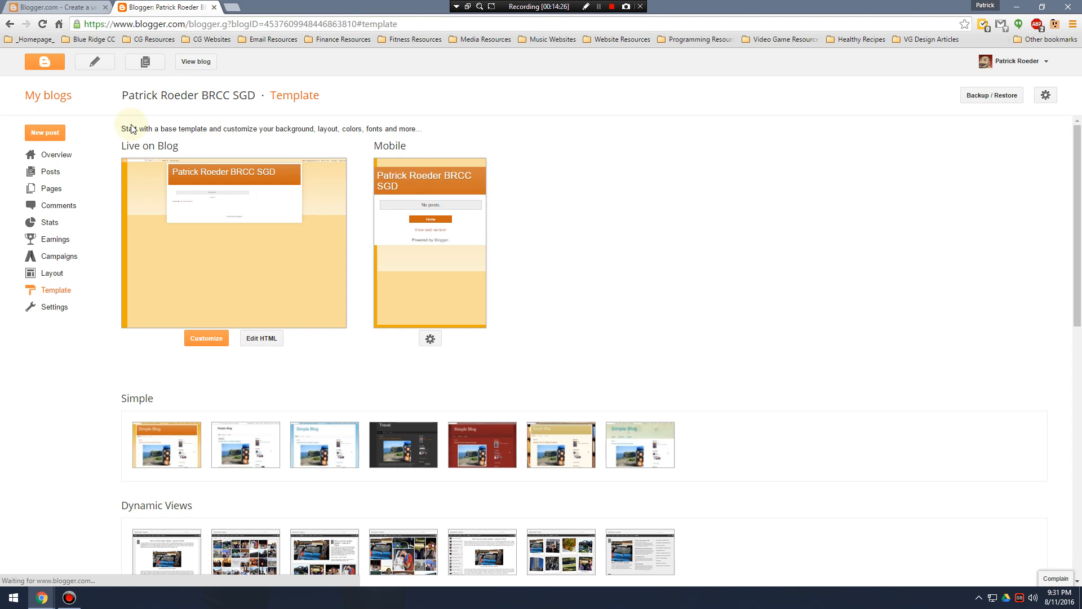
click(58, 136)
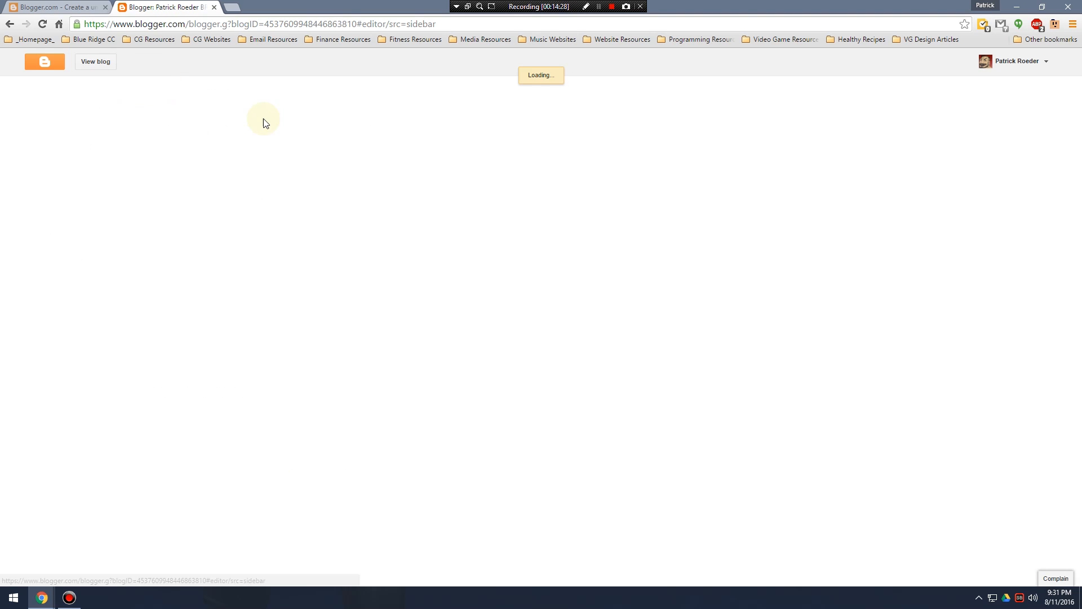
text(Testing)
key(Tab)
key(Tab)
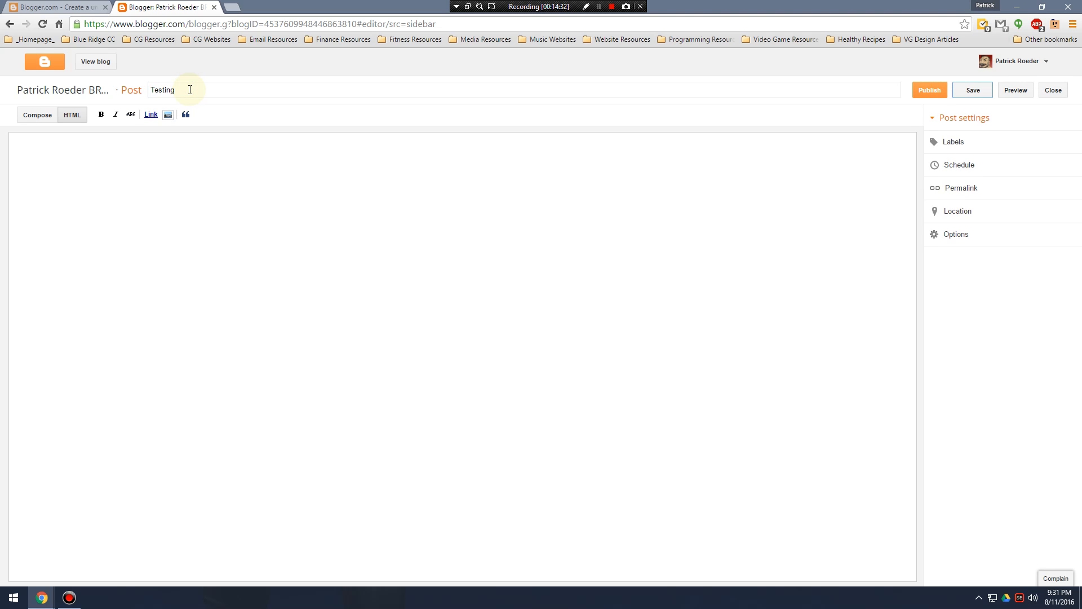
click(209, 172)
click(930, 90)
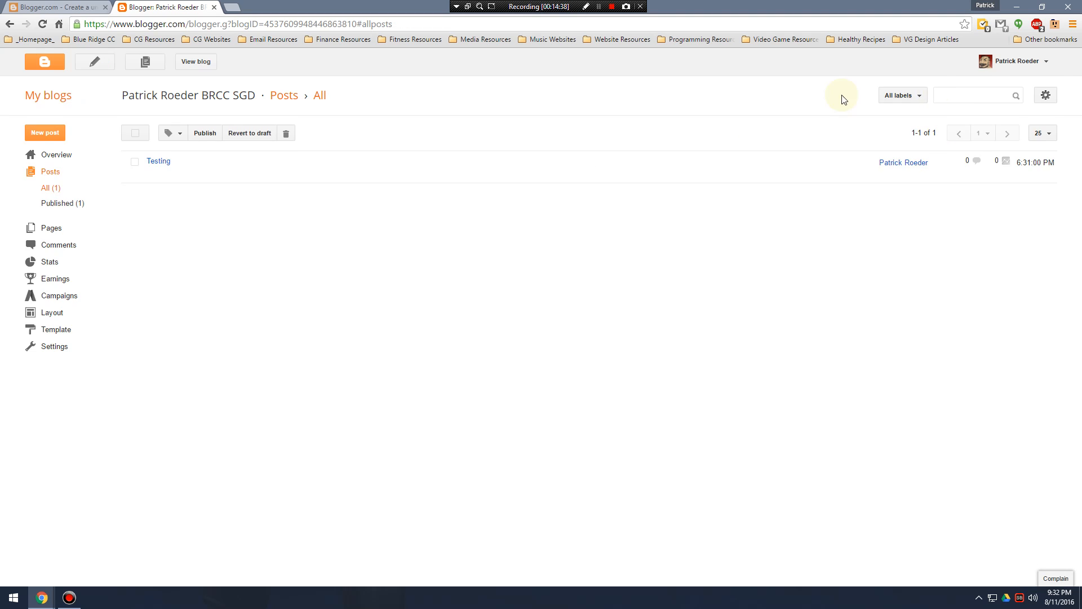
Reopen the template customization and go to the advanced page text settings.
click(53, 312)
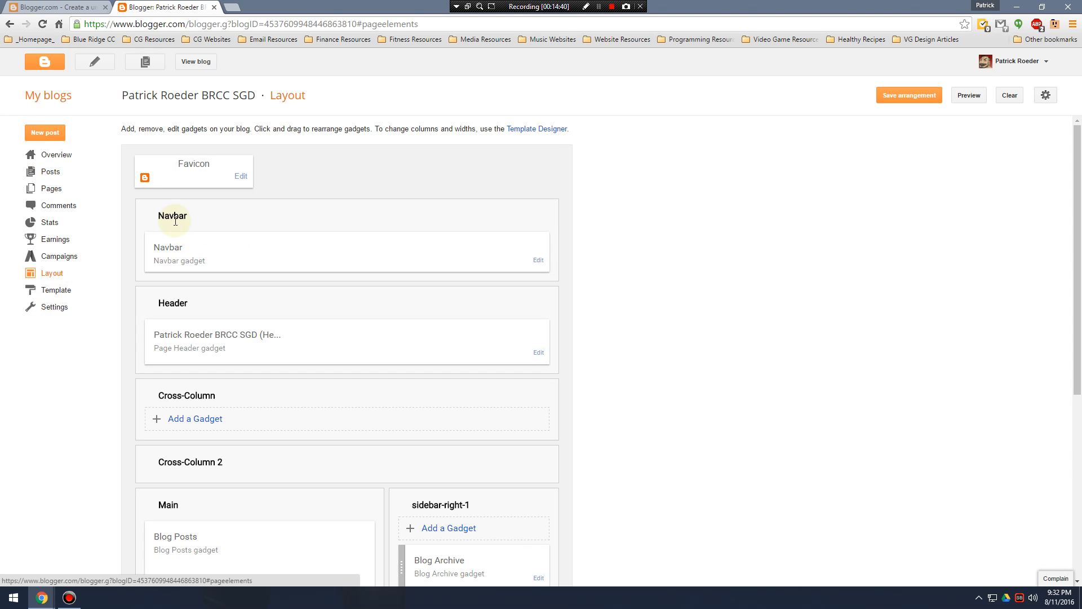
click(56, 290)
click(210, 341)
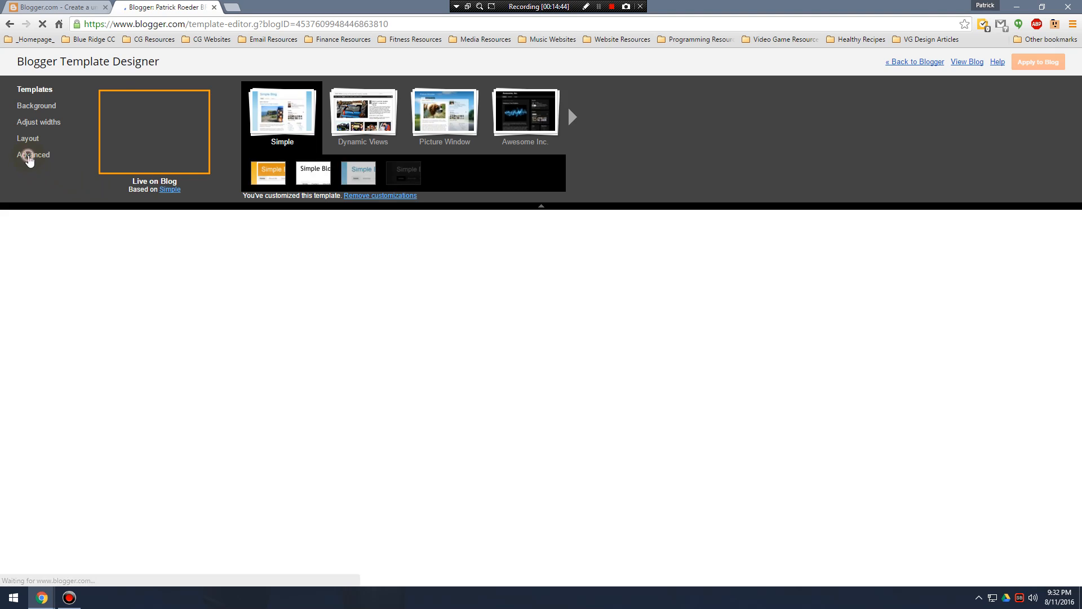
click(31, 156)
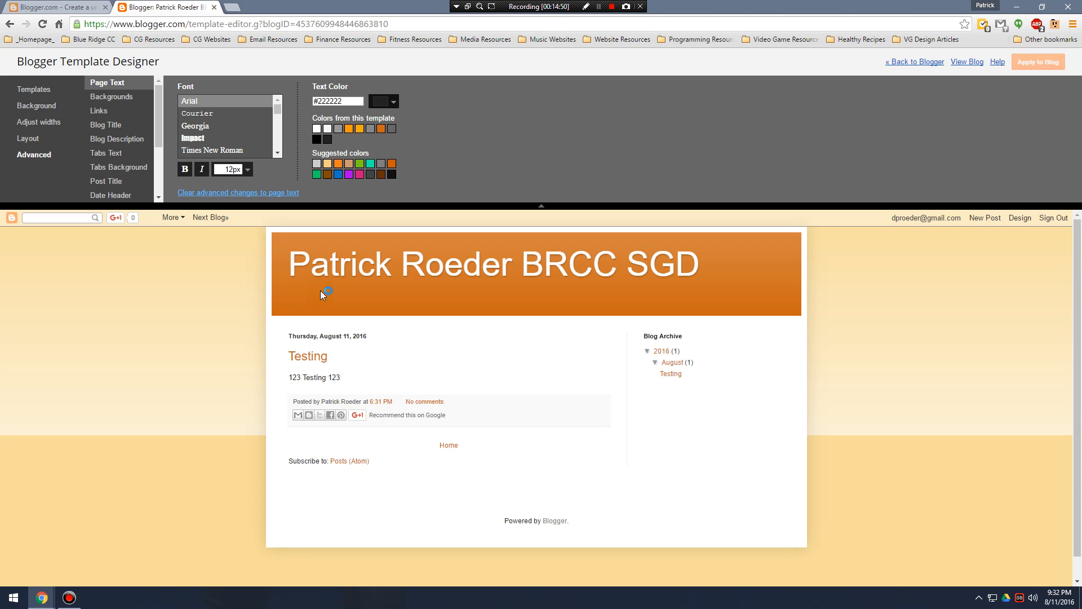
click(111, 95)
click(108, 85)
Try Allerta Stencil and Times New Roman as the page text font, and switch back to Arial.
scroll(206, 127, down, 2)
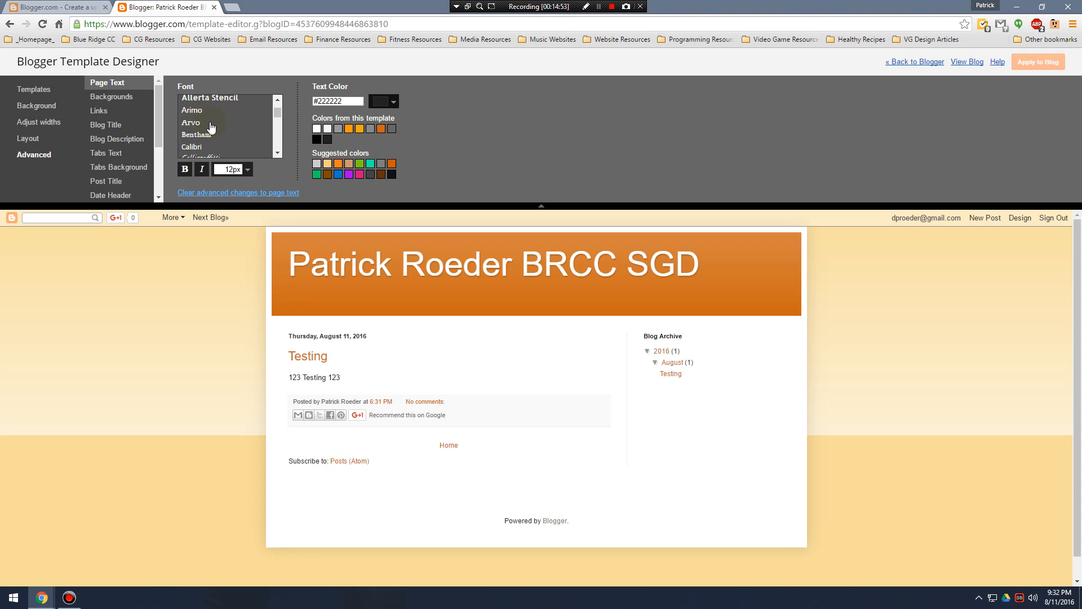
click(204, 134)
scroll(212, 110, up, 3)
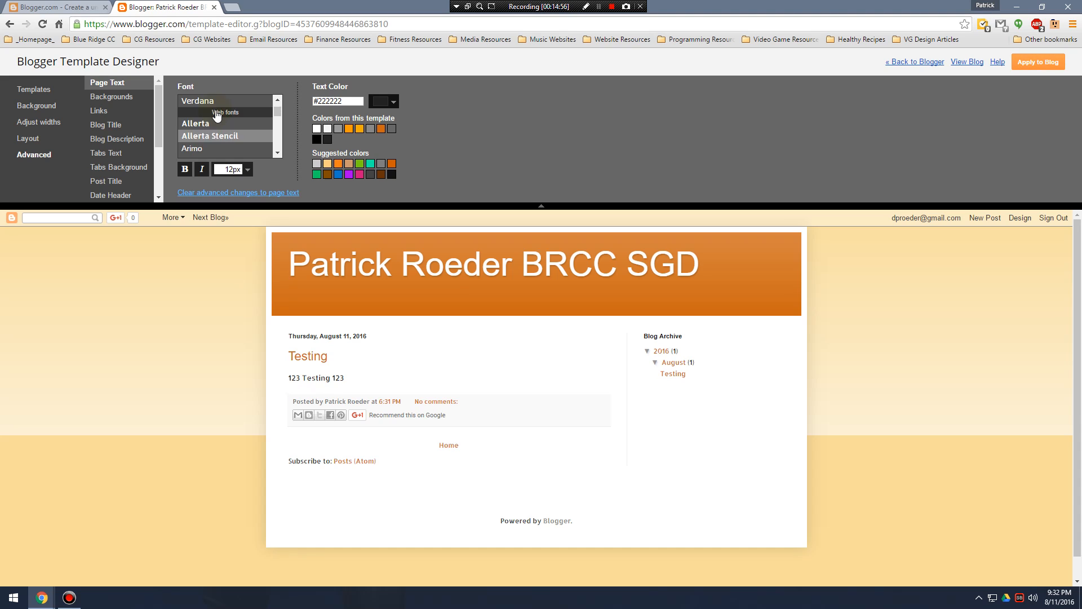
click(217, 113)
click(210, 139)
click(212, 150)
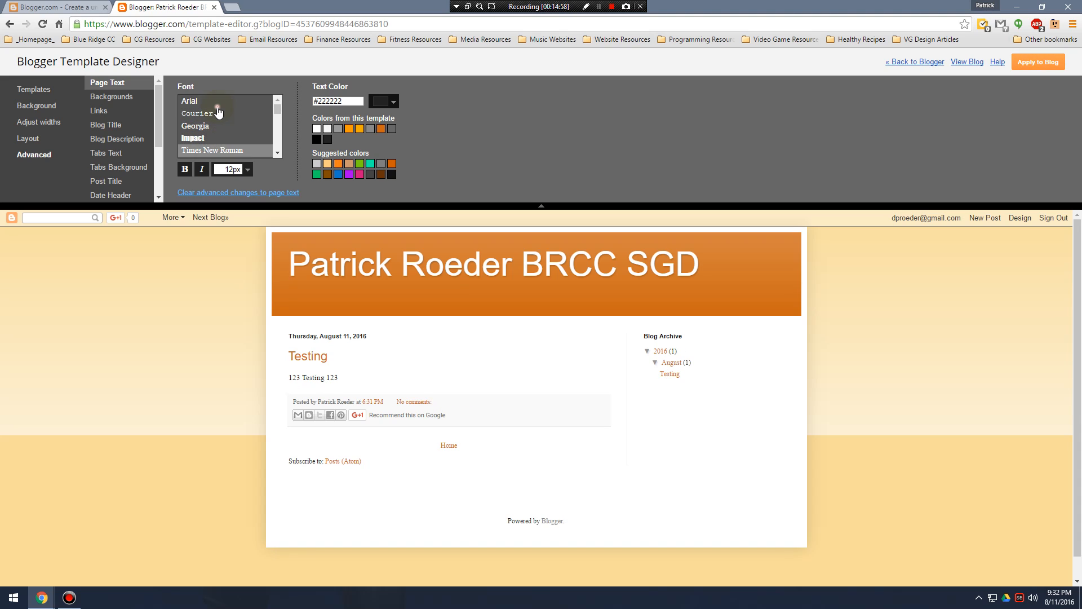
click(217, 101)
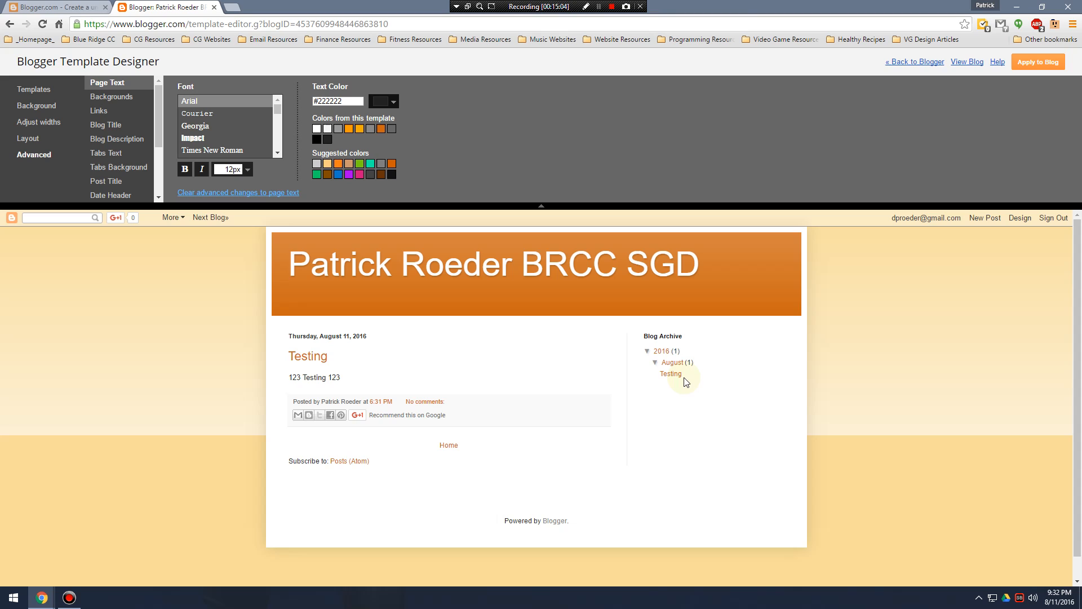
Try Impact and other standard fonts for the page text, ending with Georgia.
click(231, 140)
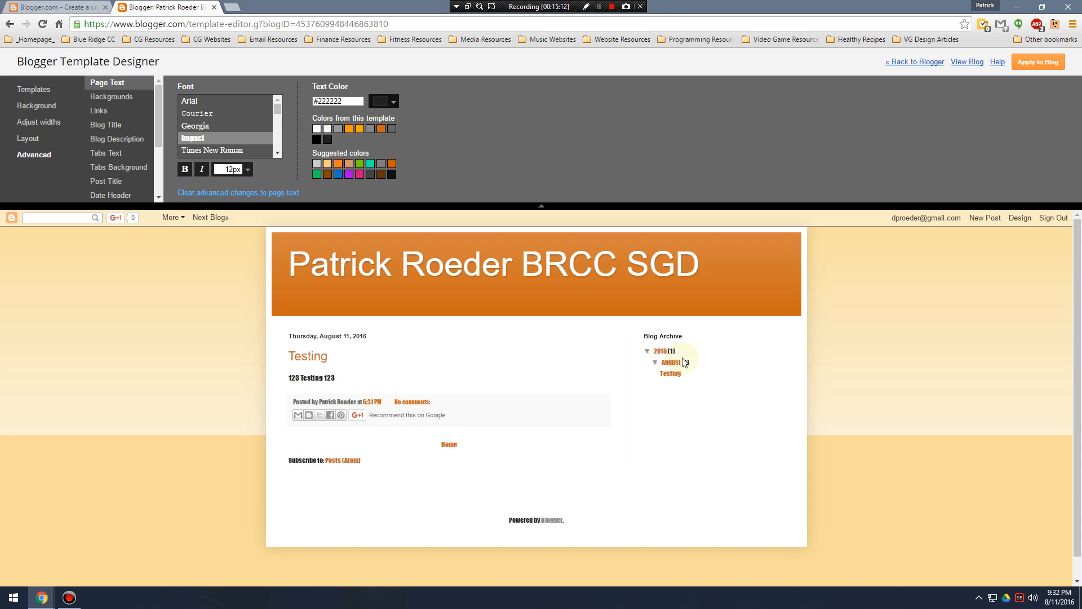
scroll(226, 144, down, 2)
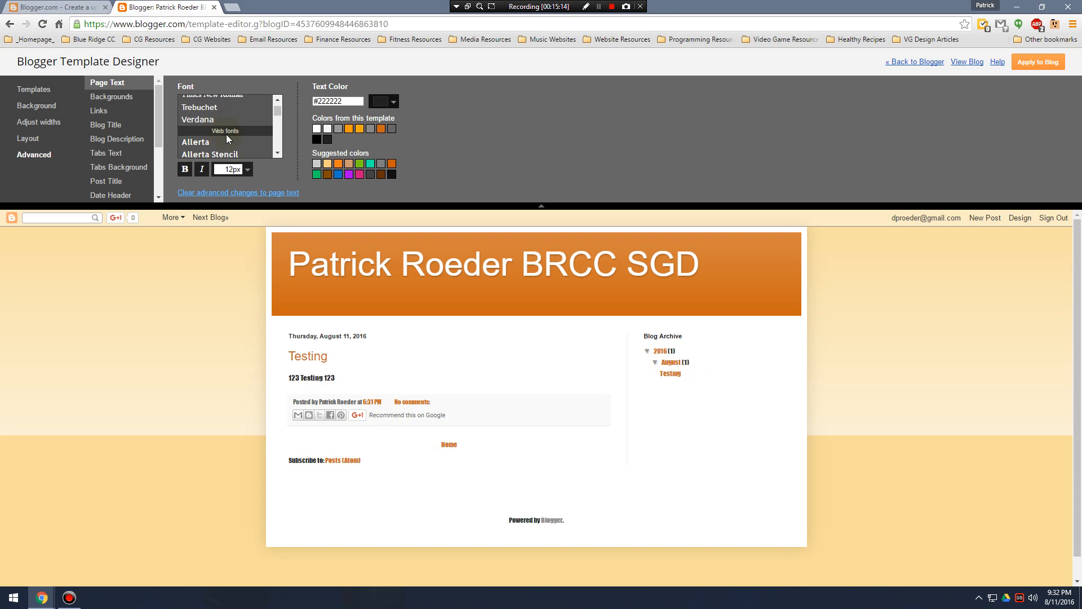
click(226, 113)
scroll(244, 117, up, 2)
click(215, 139)
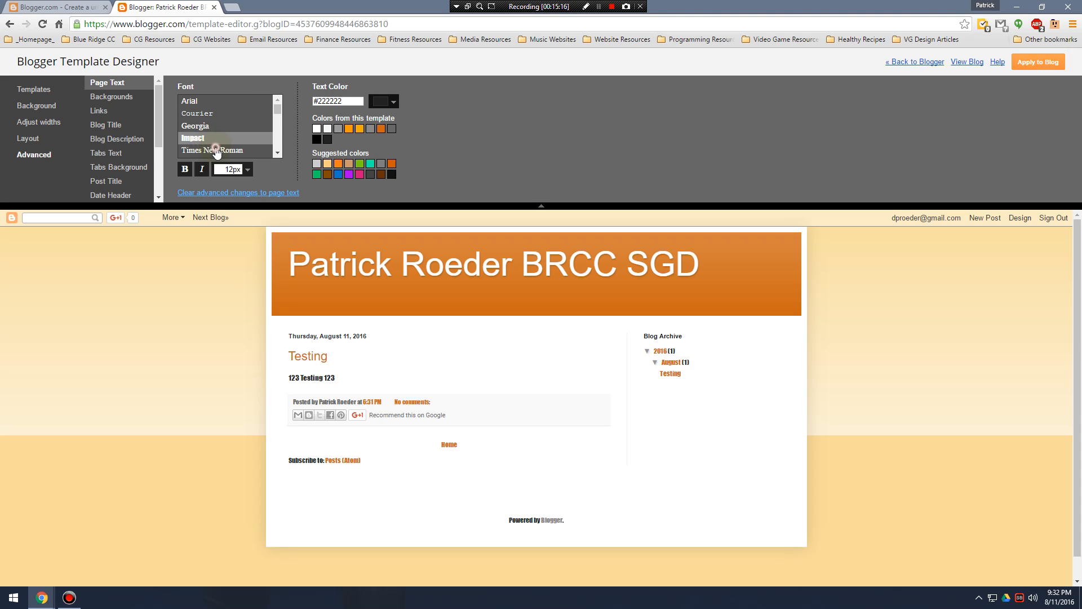
click(220, 150)
click(196, 104)
click(203, 128)
Browse the available web fonts for the page text.
scroll(212, 144, down, 3)
scroll(220, 136, up, 2)
scroll(225, 135, down, 3)
scroll(235, 135, down, 1)
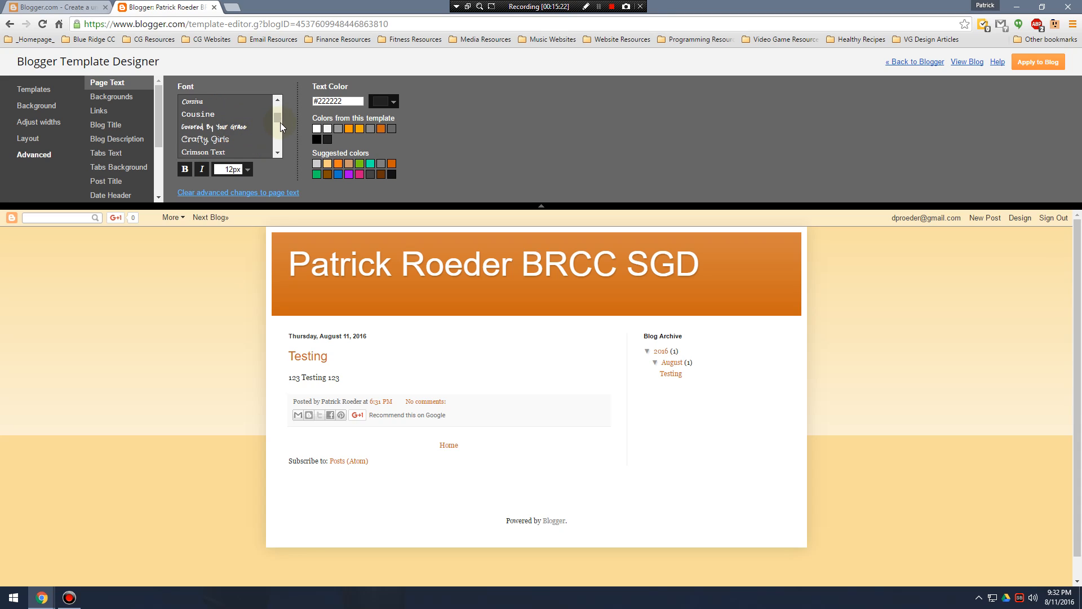
drag(276, 117, 276, 118)
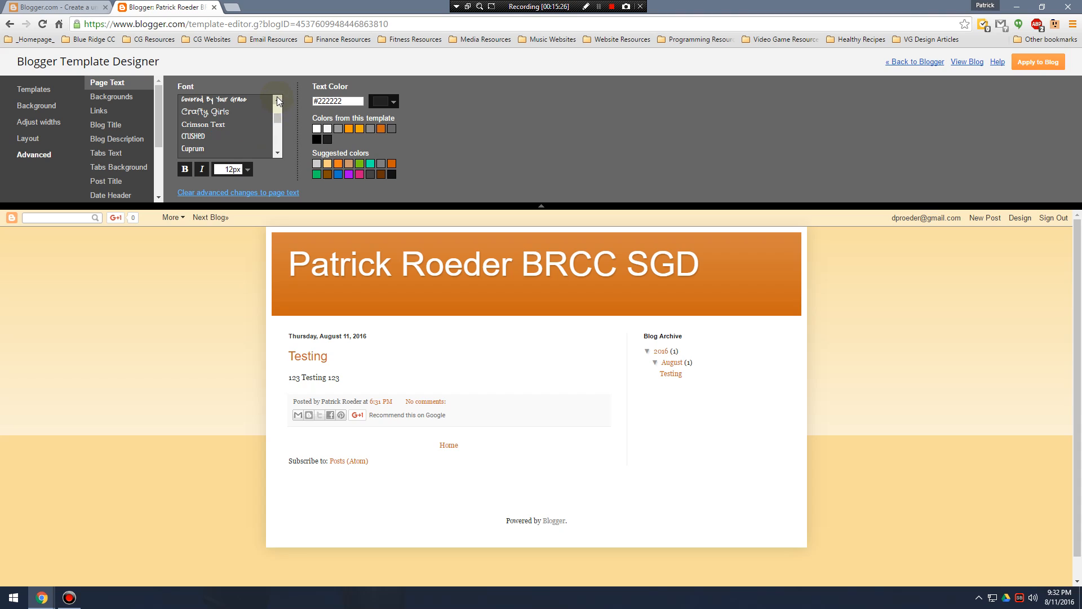
click(277, 152)
click(277, 153)
click(276, 152)
click(277, 100)
click(277, 100)
click(277, 100)
click(276, 99)
click(277, 100)
click(276, 99)
scroll(244, 144, down, 3)
scroll(241, 130, down, 3)
scroll(276, 150, down, 3)
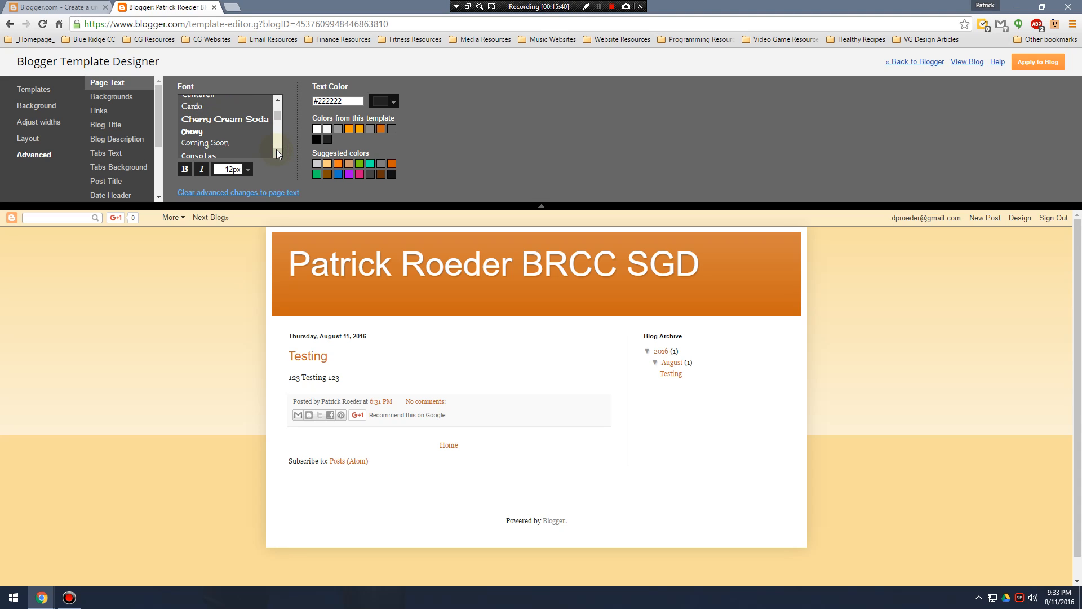
scroll(280, 152, down, 2)
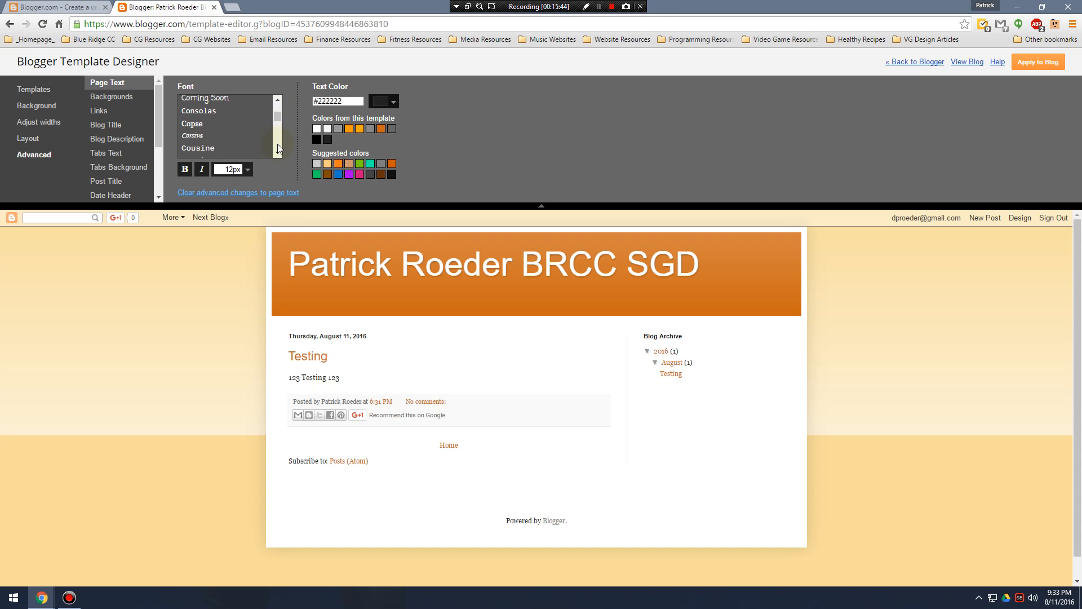
click(279, 151)
click(278, 98)
click(277, 98)
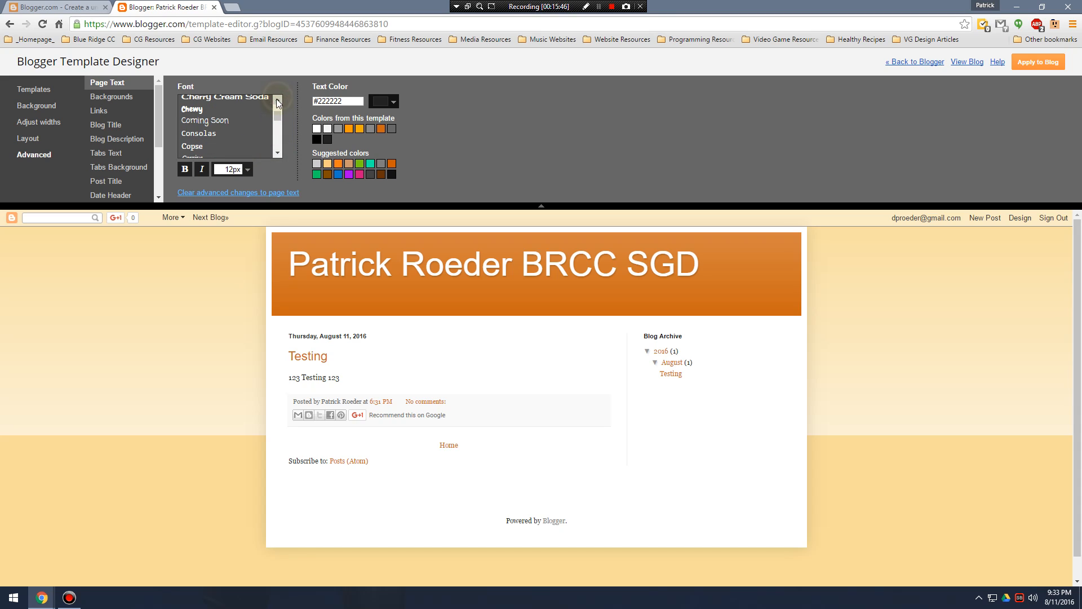
Try the Coming Soon font, and set the page text font to Droid Sans.
click(218, 121)
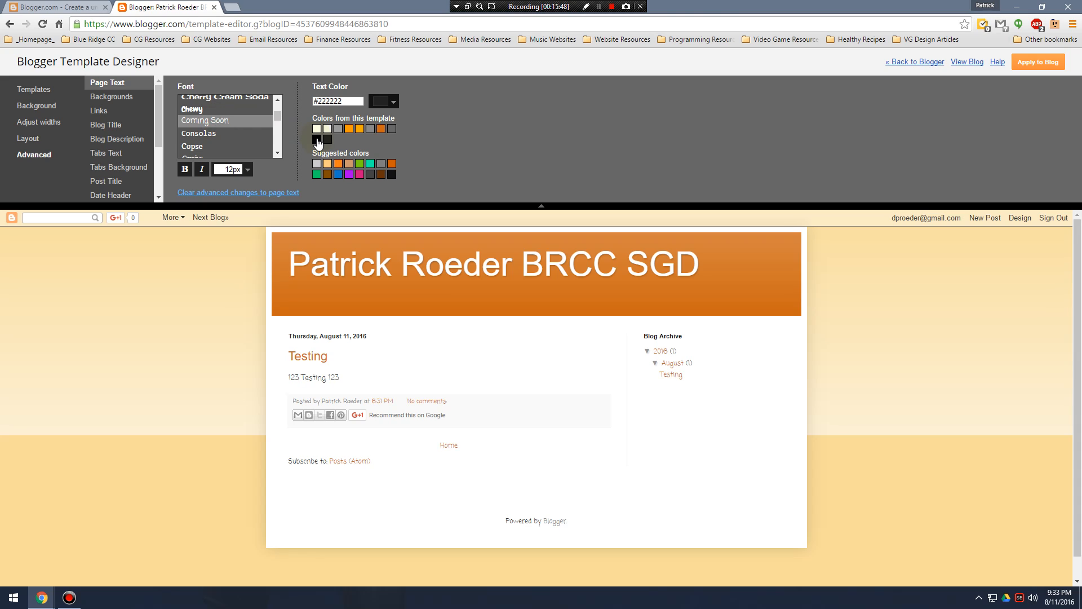
click(278, 153)
click(279, 153)
click(278, 153)
click(279, 153)
click(278, 153)
click(279, 152)
click(278, 153)
click(278, 153)
click(223, 123)
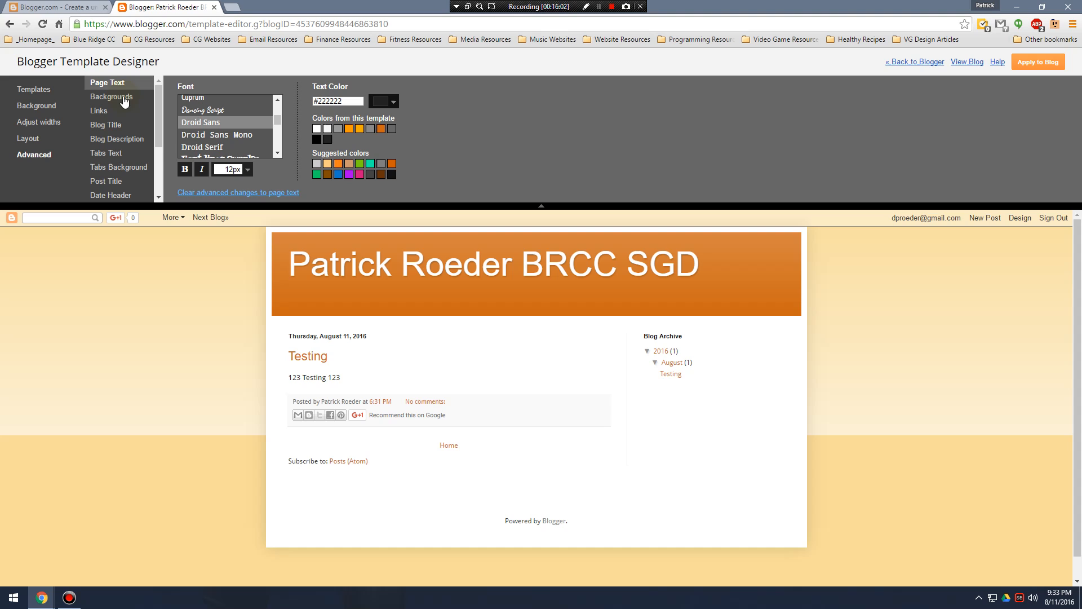
Try a page text size of 20 px, and set it to 14 px.
click(246, 171)
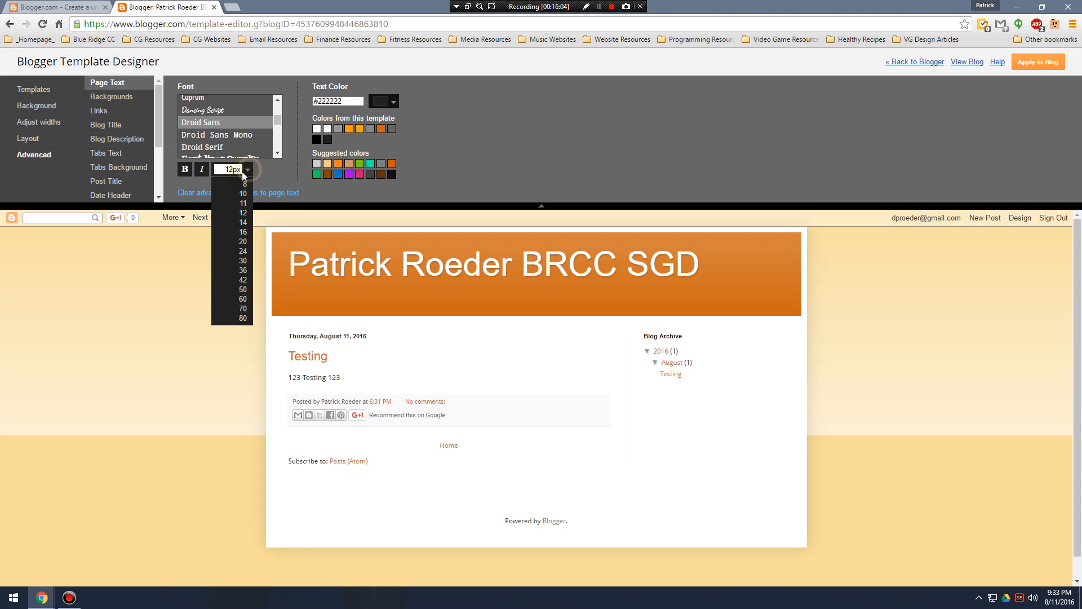
click(243, 239)
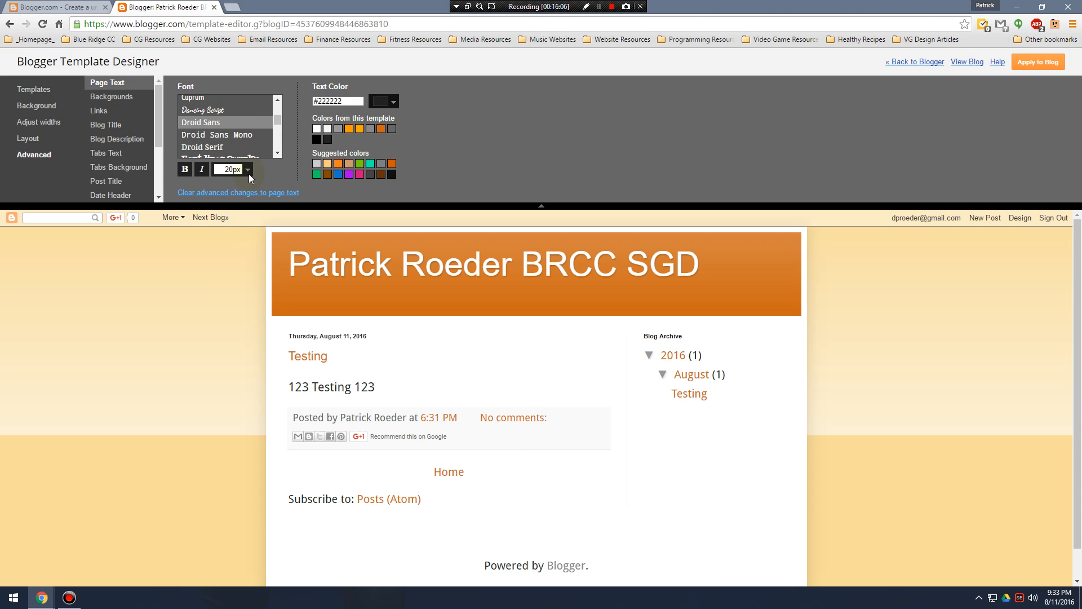
click(247, 170)
click(243, 222)
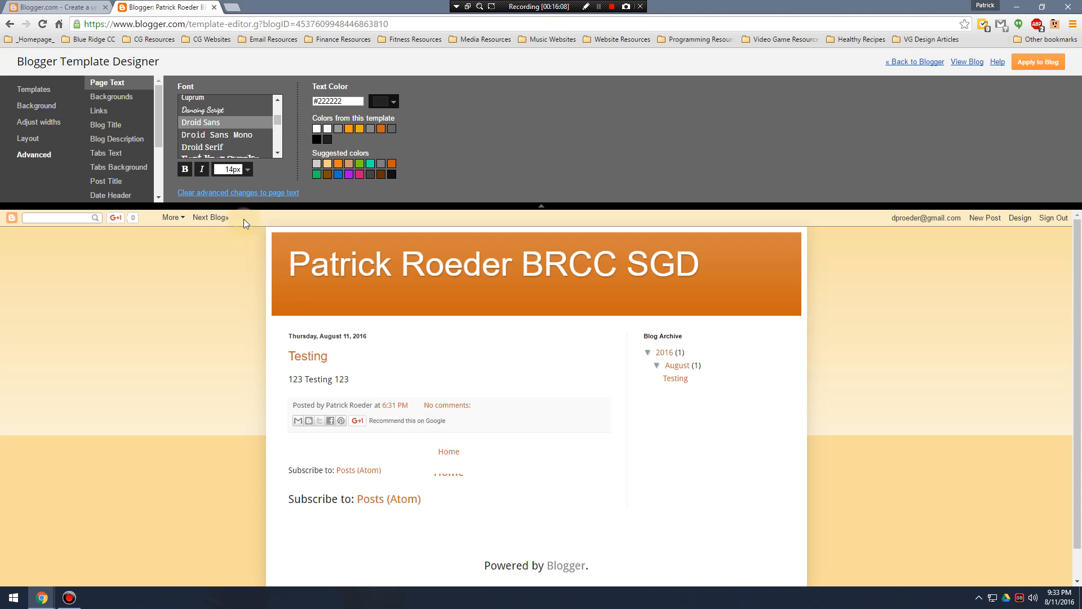
Try several template colors for the page text, including orange #cc6611, and return it to the dark color.
click(382, 129)
click(317, 129)
click(351, 130)
click(371, 129)
click(381, 130)
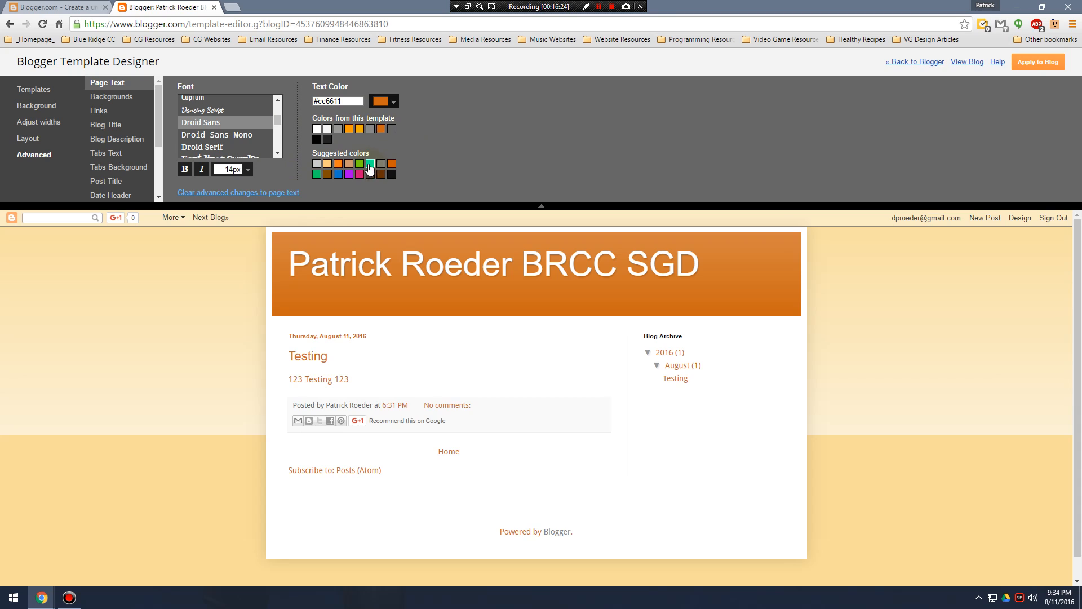
click(339, 175)
Set the outer background color of the blog to black (#000000) in the advanced background settings.
click(117, 98)
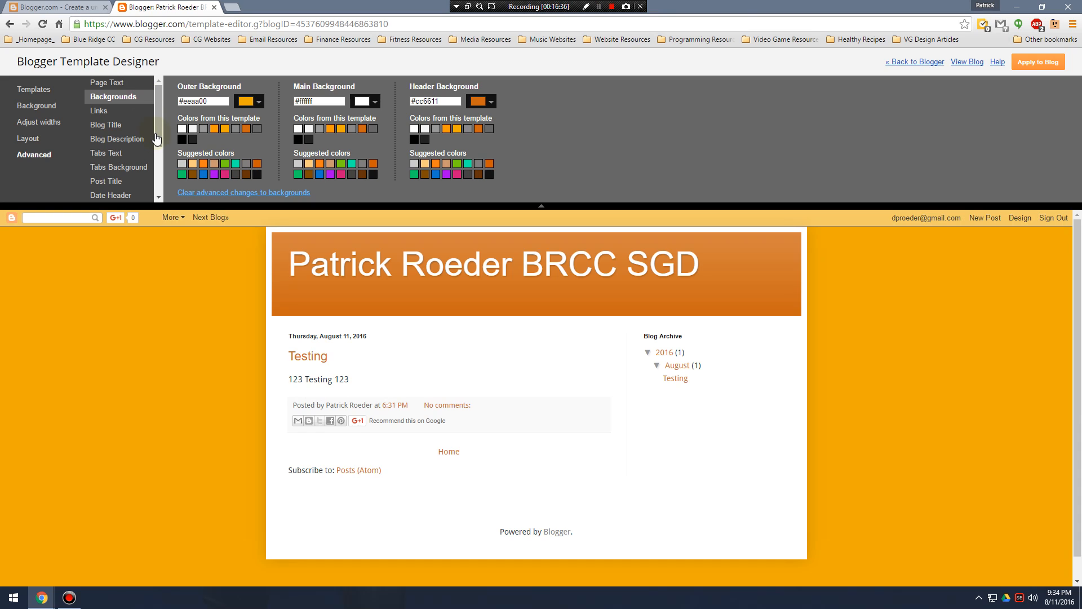
click(181, 139)
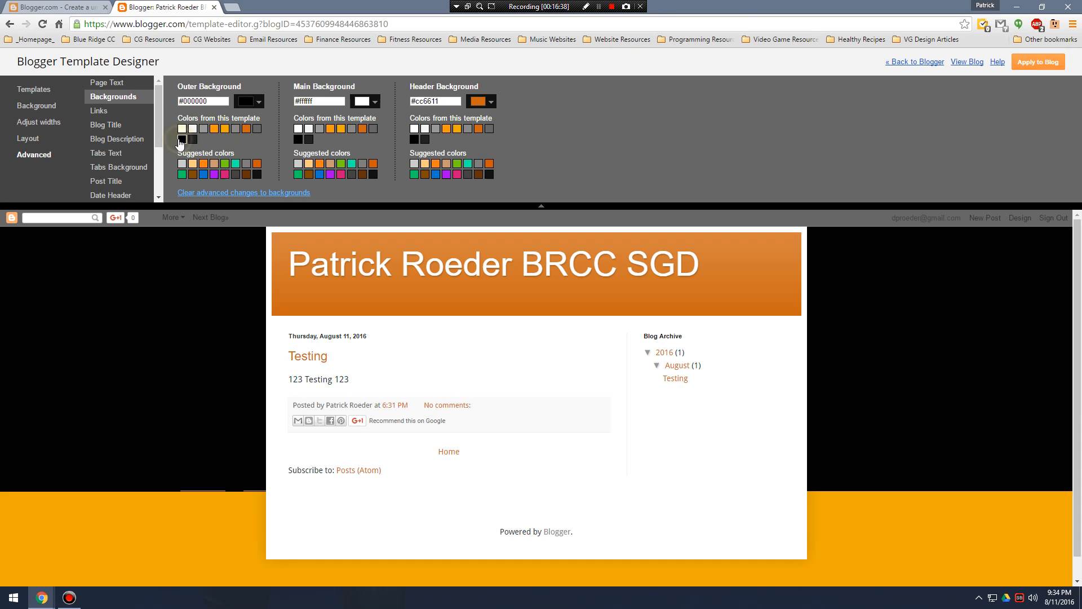
scroll(251, 293, down, 1)
scroll(218, 294, up, 1)
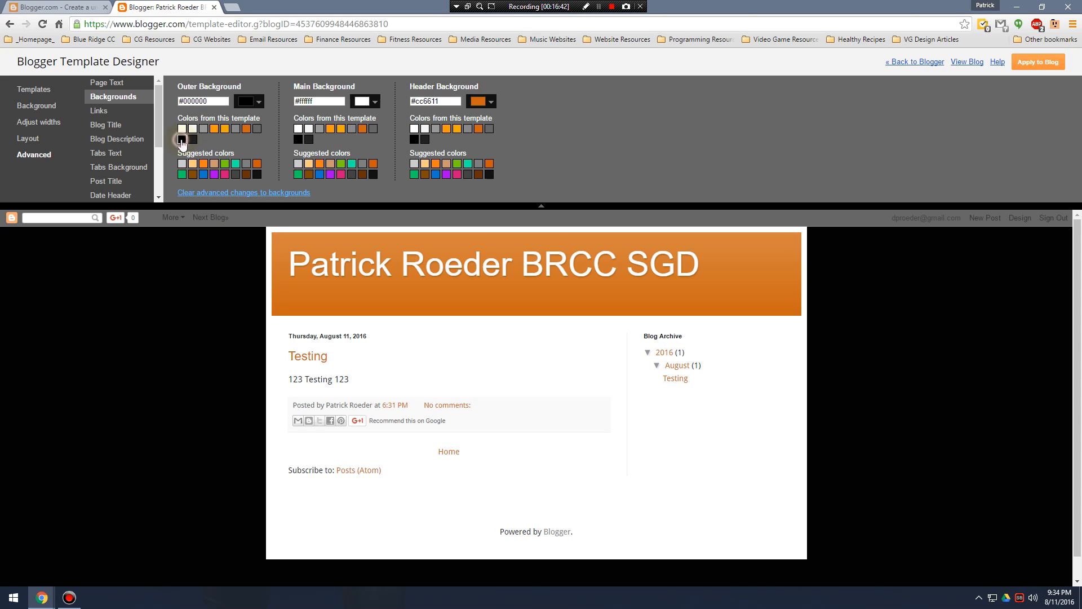
Try gallery images as the blog background, including the black-and-white floral design.
click(37, 107)
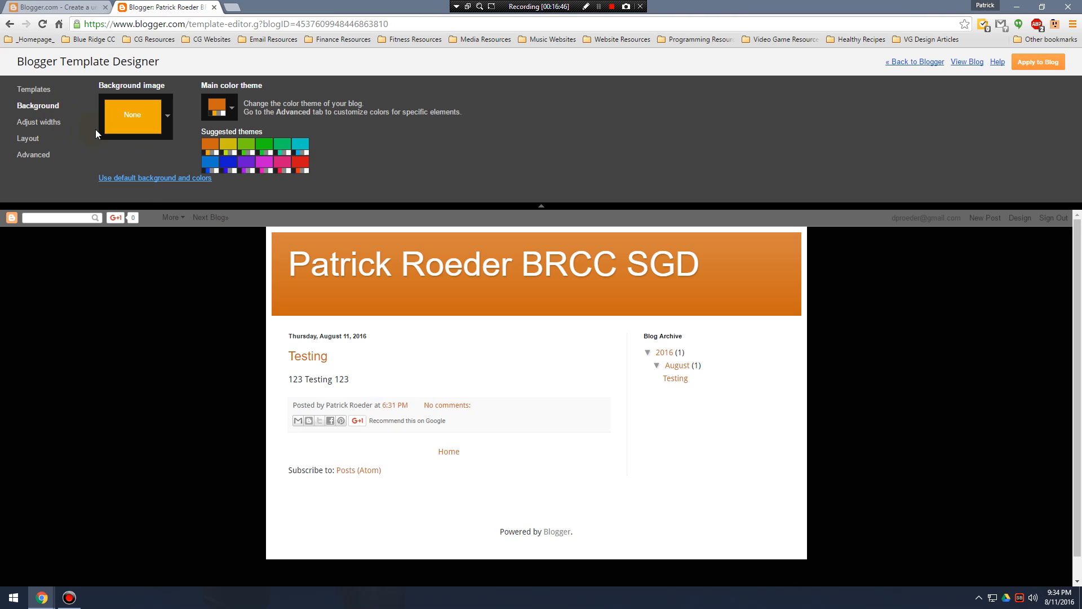
click(140, 113)
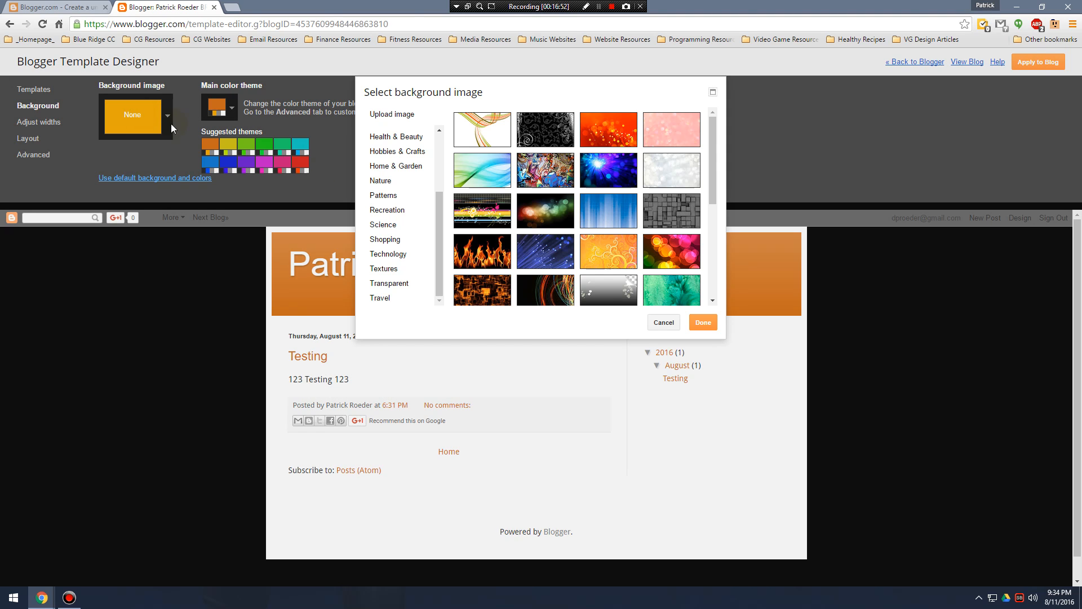
scroll(590, 216, down, 3)
scroll(589, 215, up, 3)
click(602, 172)
click(551, 147)
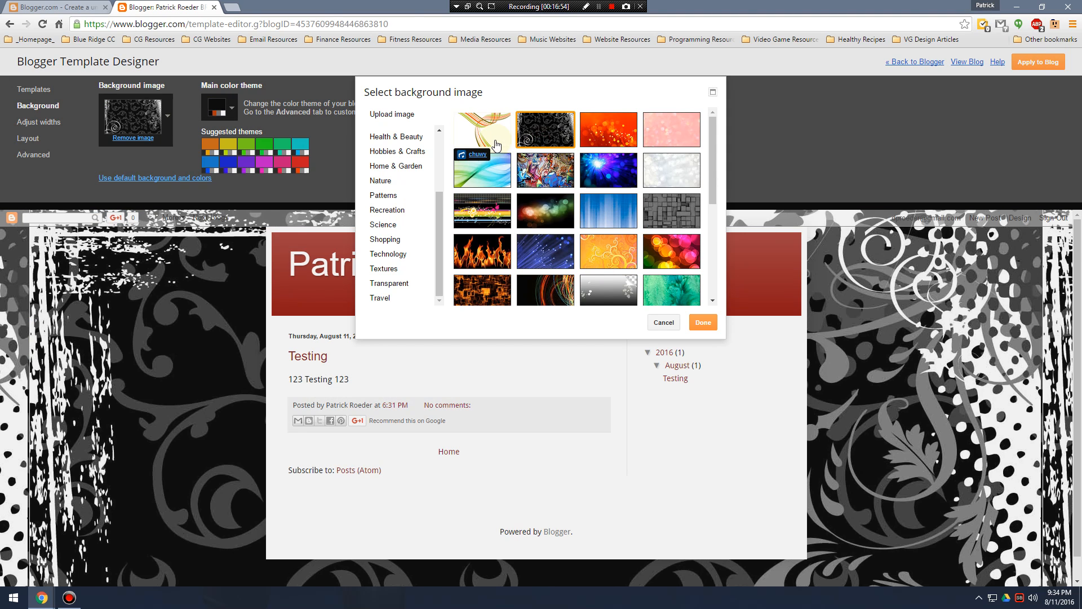
Upload terror5.jpg from the Pictures folder and use it as the blog's background image.
click(393, 115)
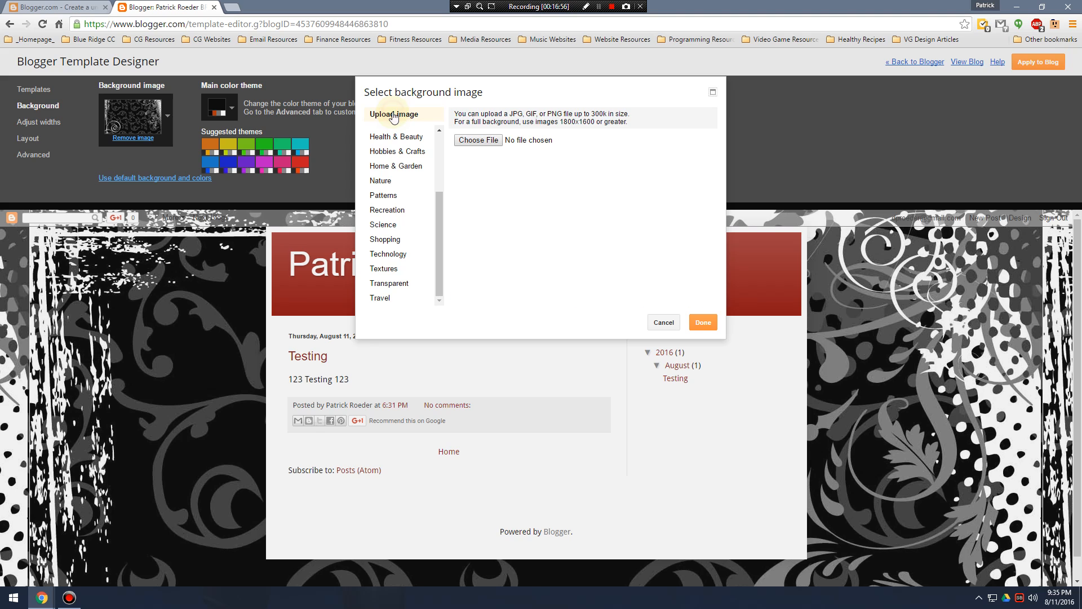
click(465, 140)
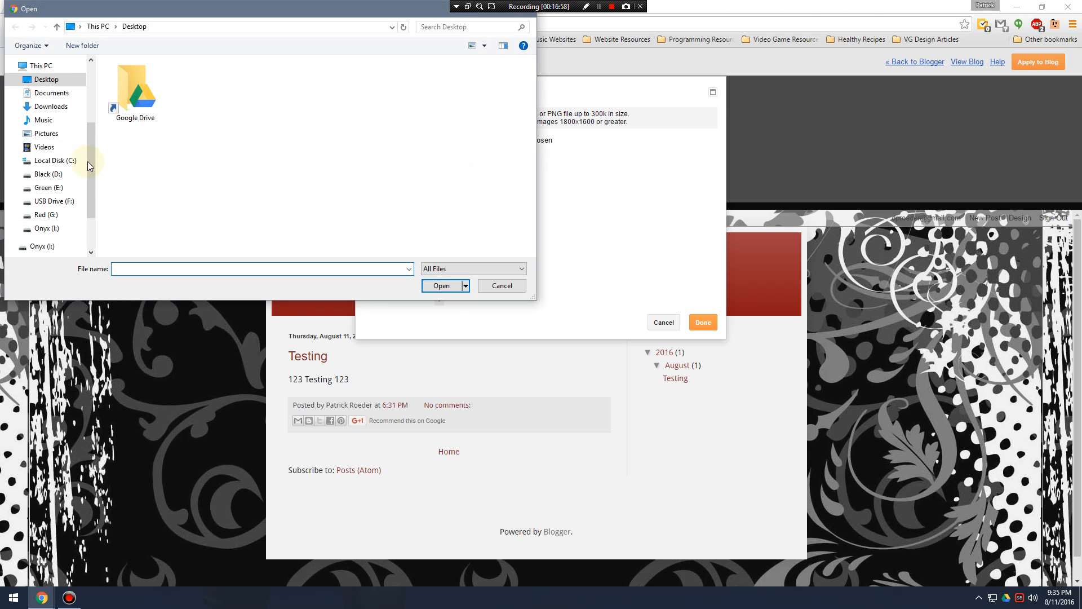
key(Escape)
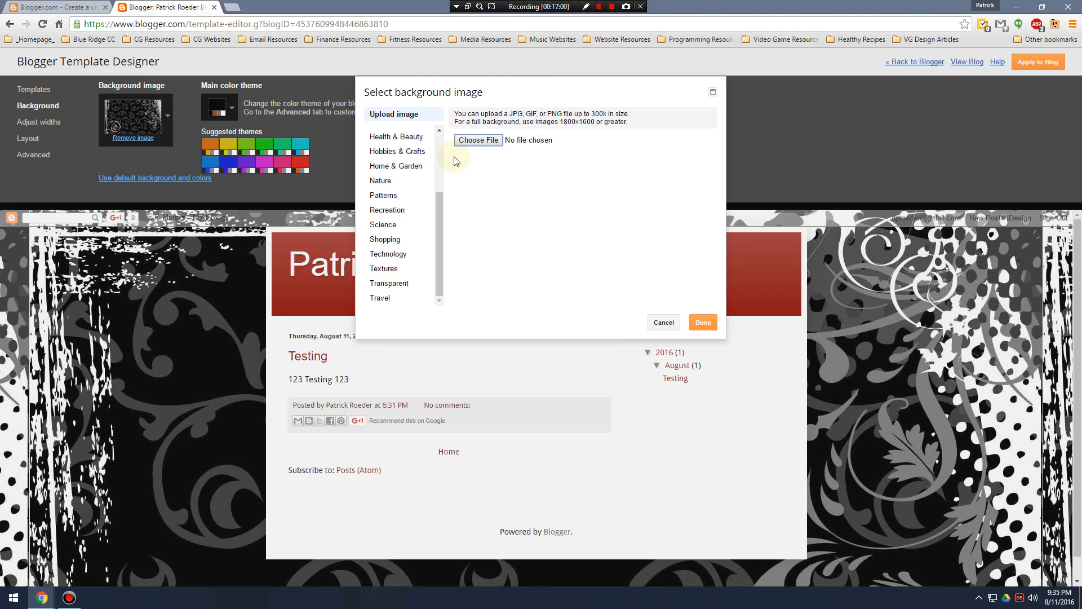
click(479, 141)
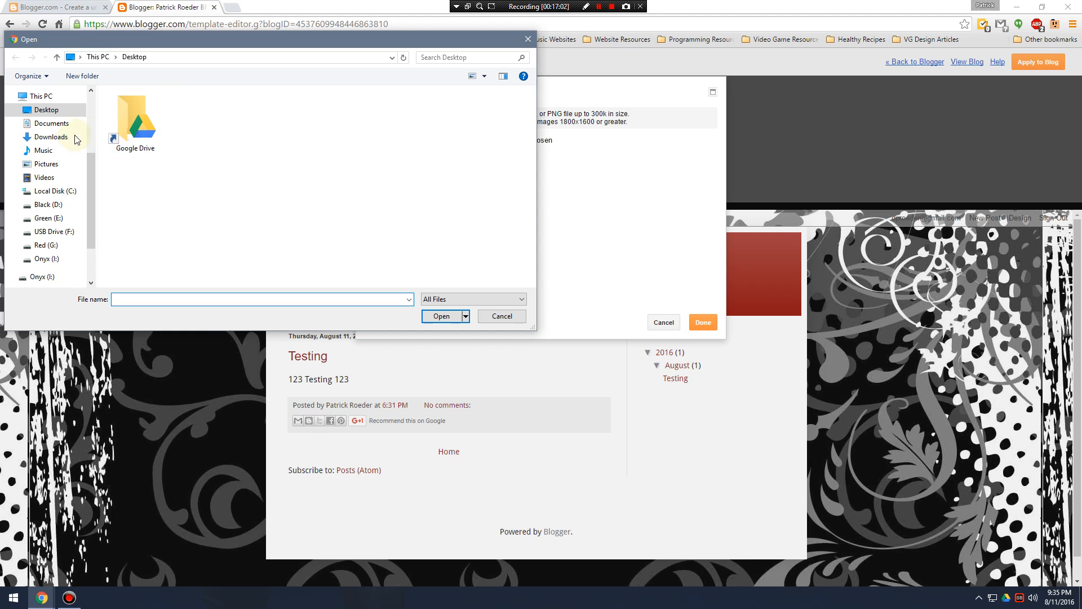
click(46, 164)
scroll(214, 192, down, 2)
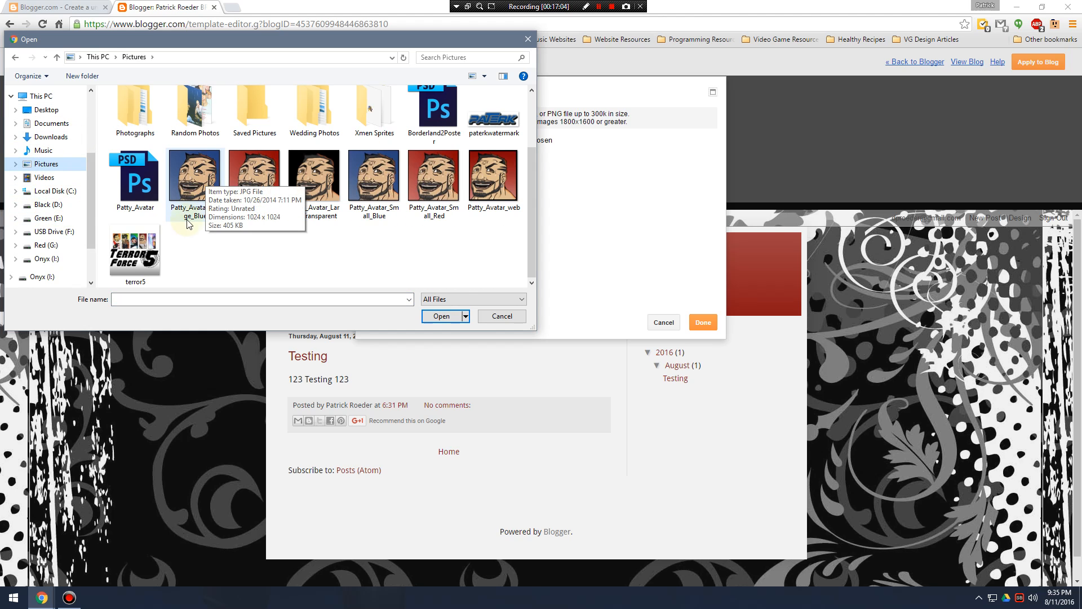
click(142, 271)
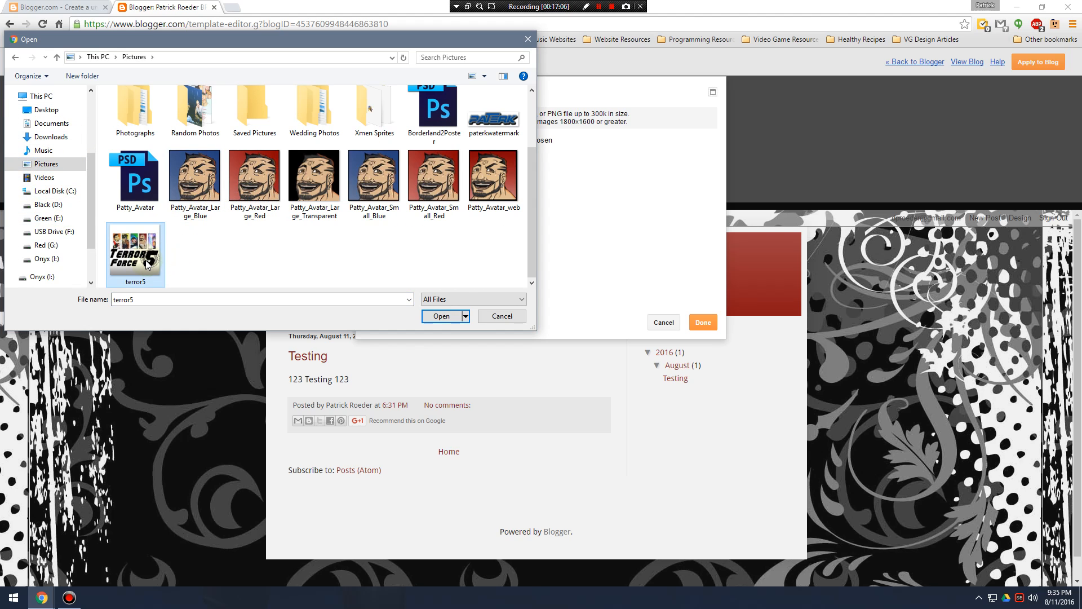
double_click(146, 264)
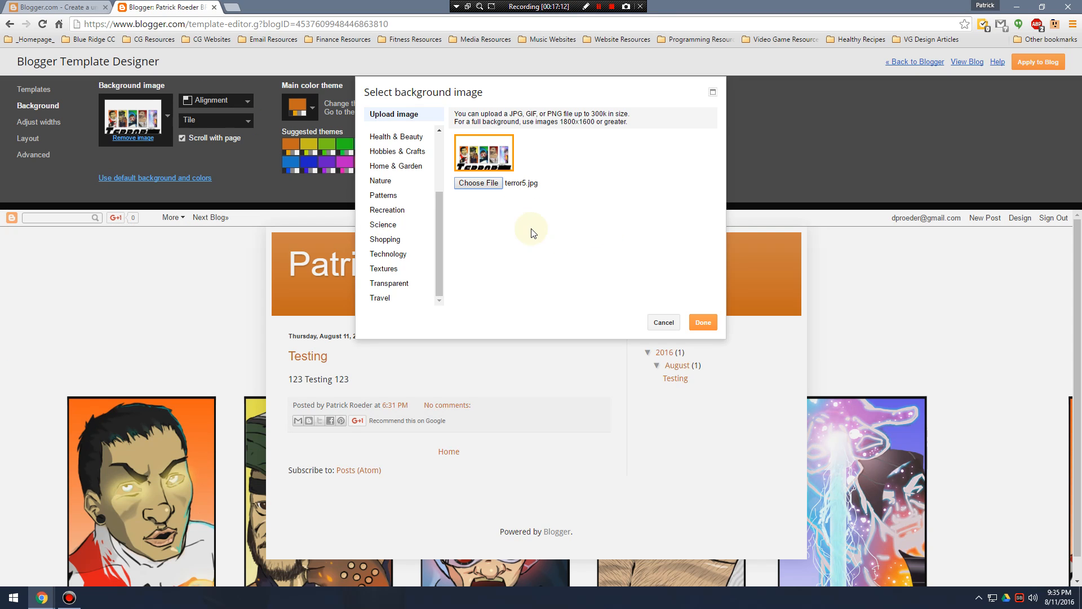
click(702, 323)
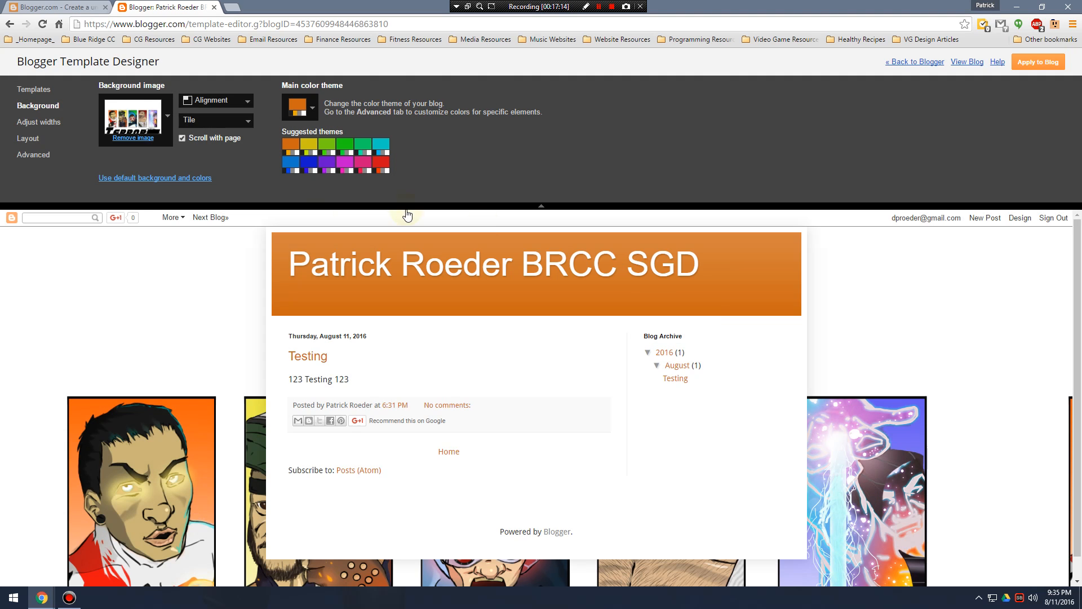
Align the background image to the top center and keep its tiling option at Tile.
scroll(396, 337, down, 1)
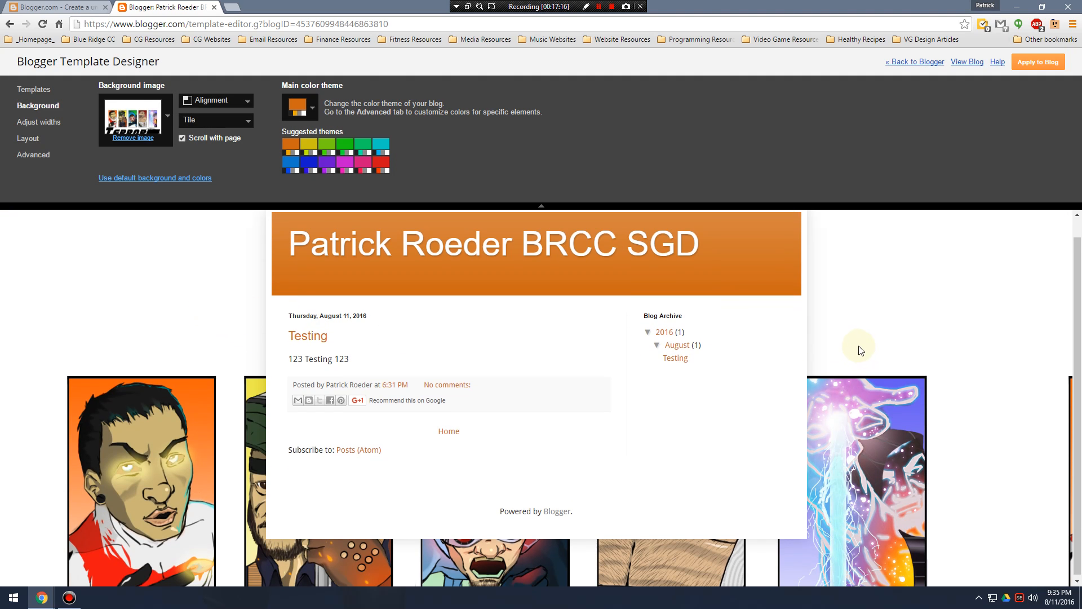
click(233, 121)
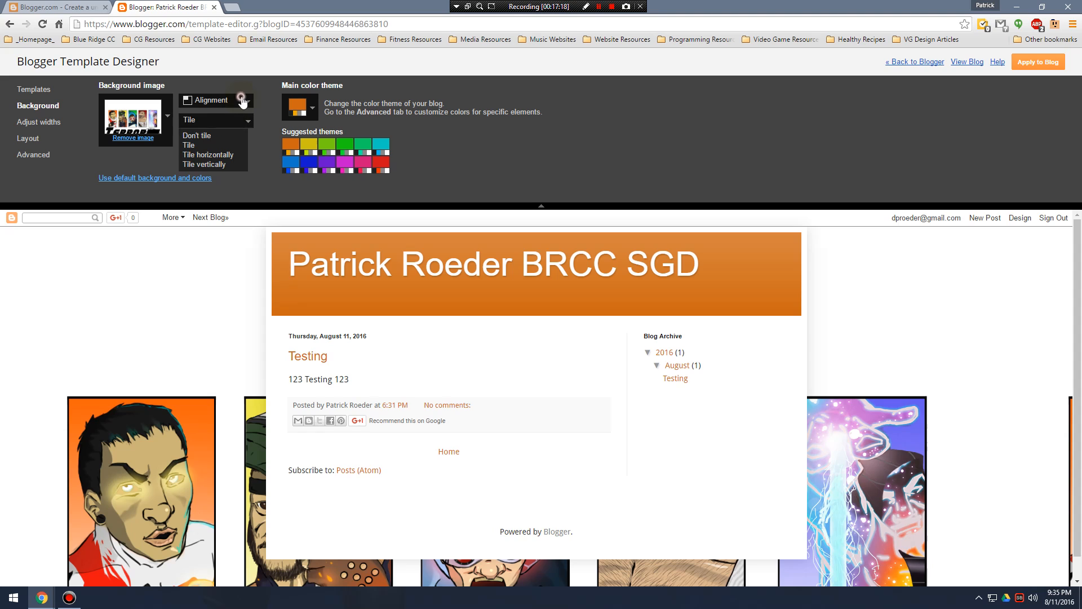
click(242, 100)
click(202, 115)
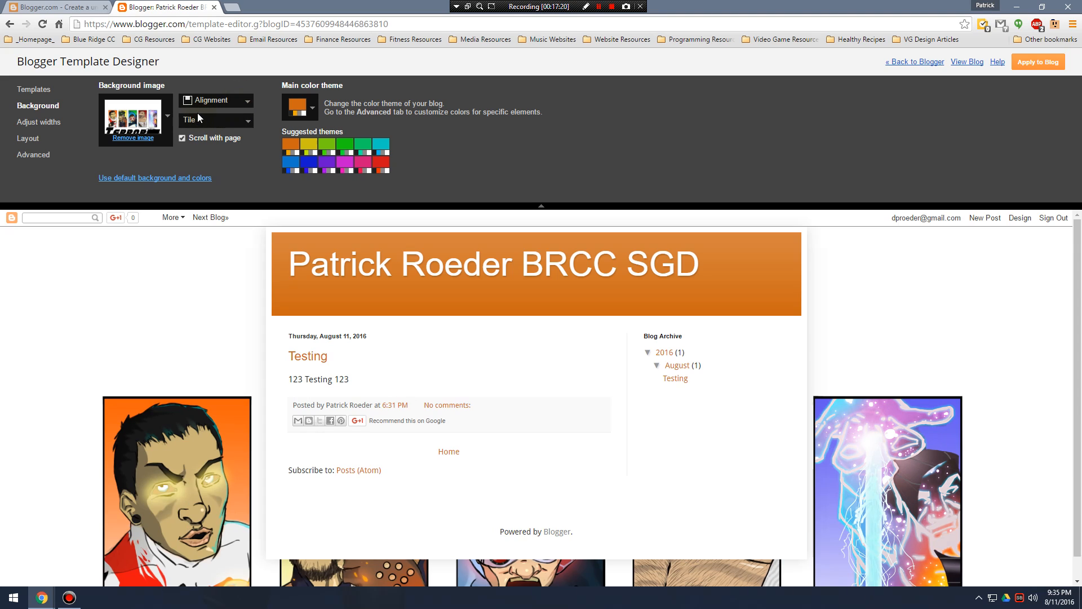
click(224, 120)
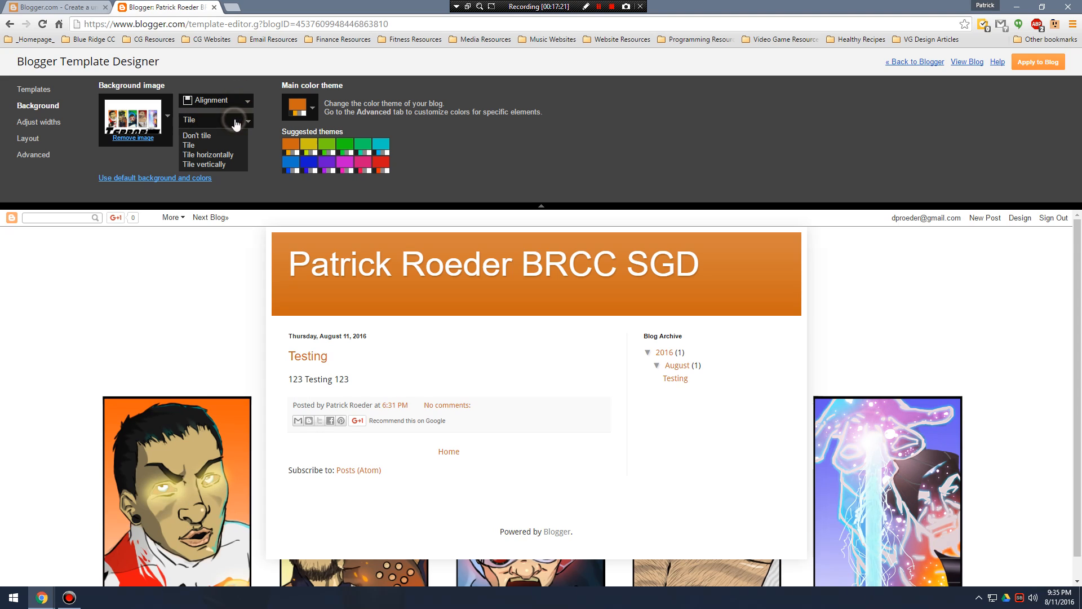
click(194, 145)
scroll(213, 302, down, 1)
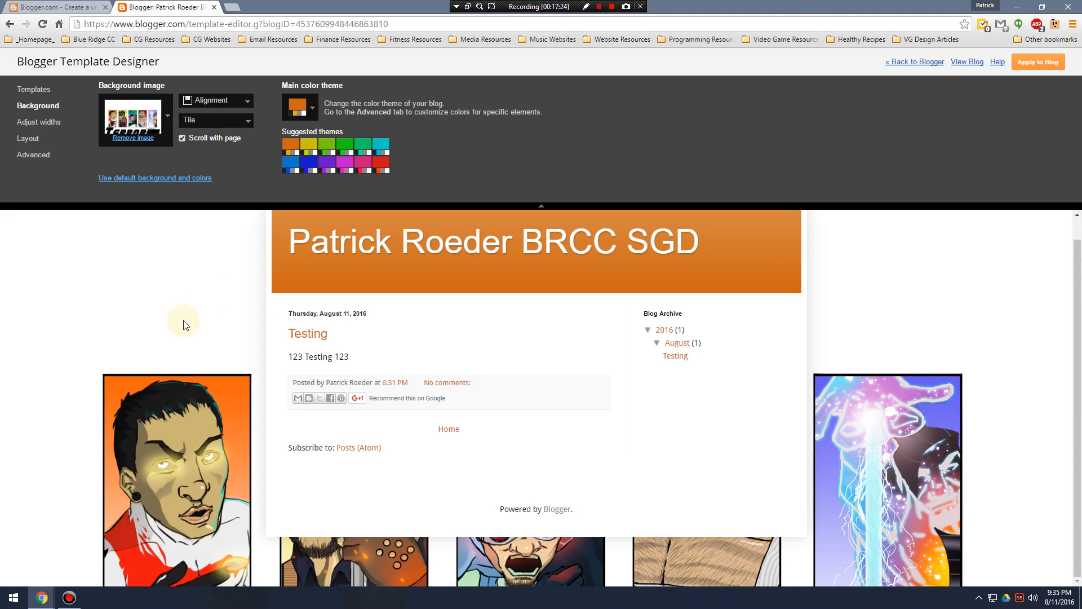
Turn off scrolling with the page for the background image.
click(184, 138)
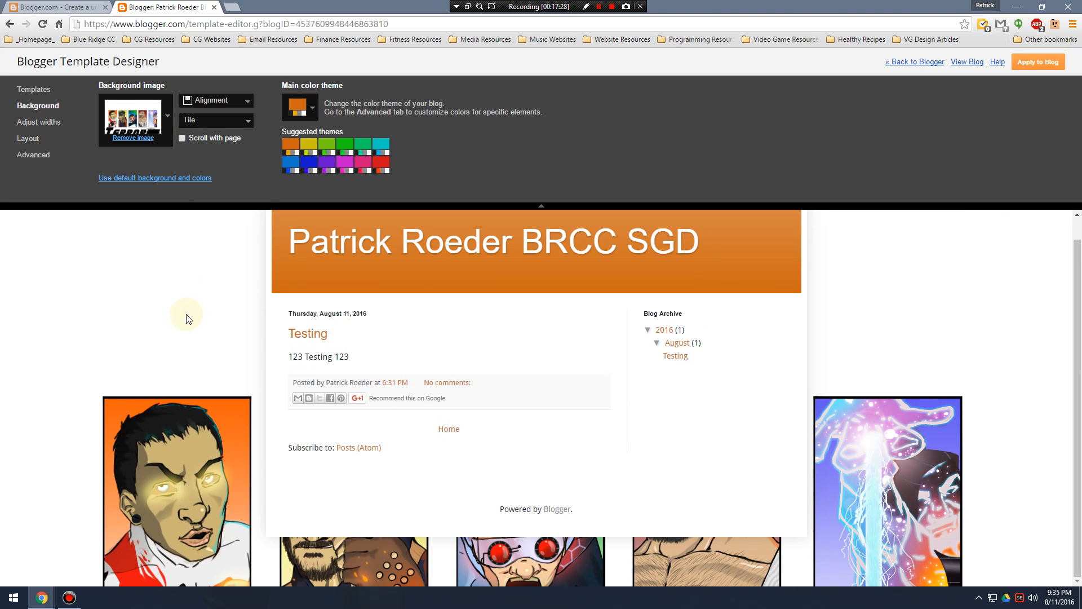
click(182, 138)
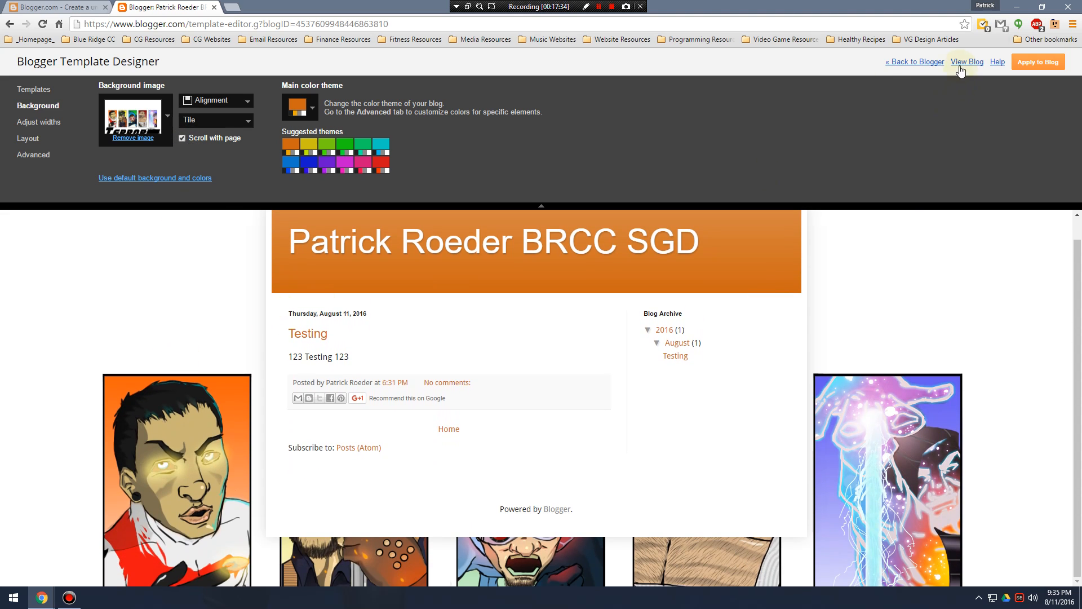
click(183, 138)
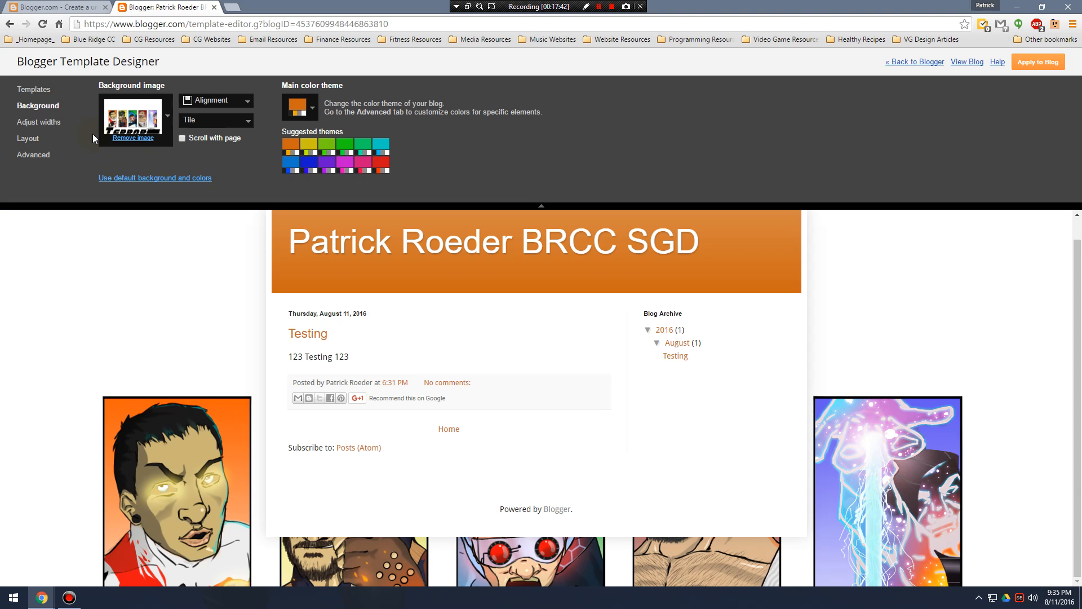
Look through the advanced template settings, including Gadgets, Page Text, Blog Description and Blog Title.
click(45, 128)
click(31, 138)
click(34, 155)
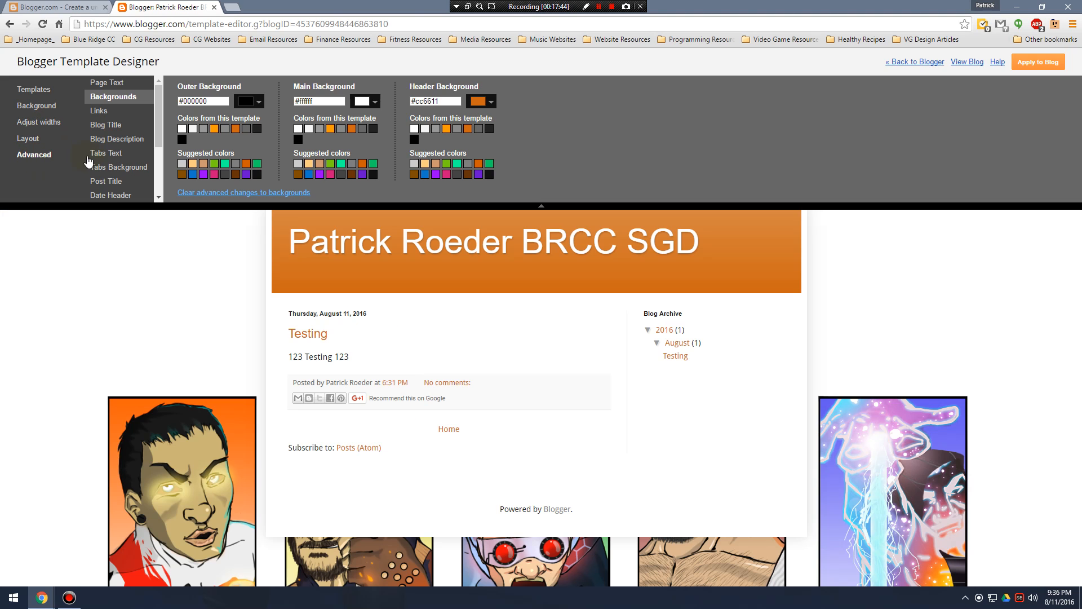
scroll(118, 158, down, 3)
click(111, 158)
click(118, 131)
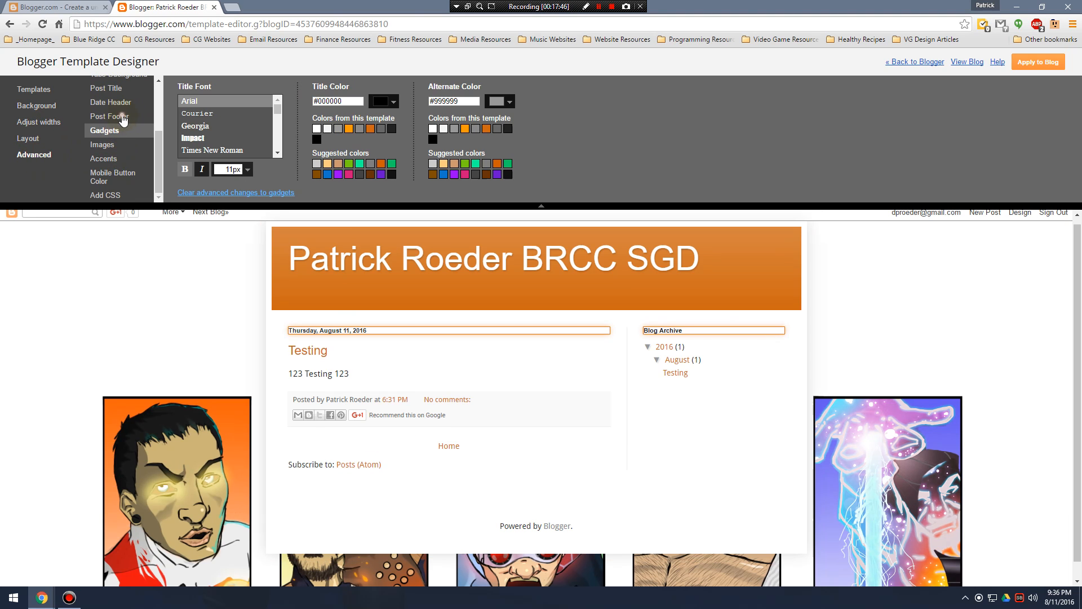
click(119, 118)
scroll(118, 121, up, 3)
click(116, 124)
click(111, 82)
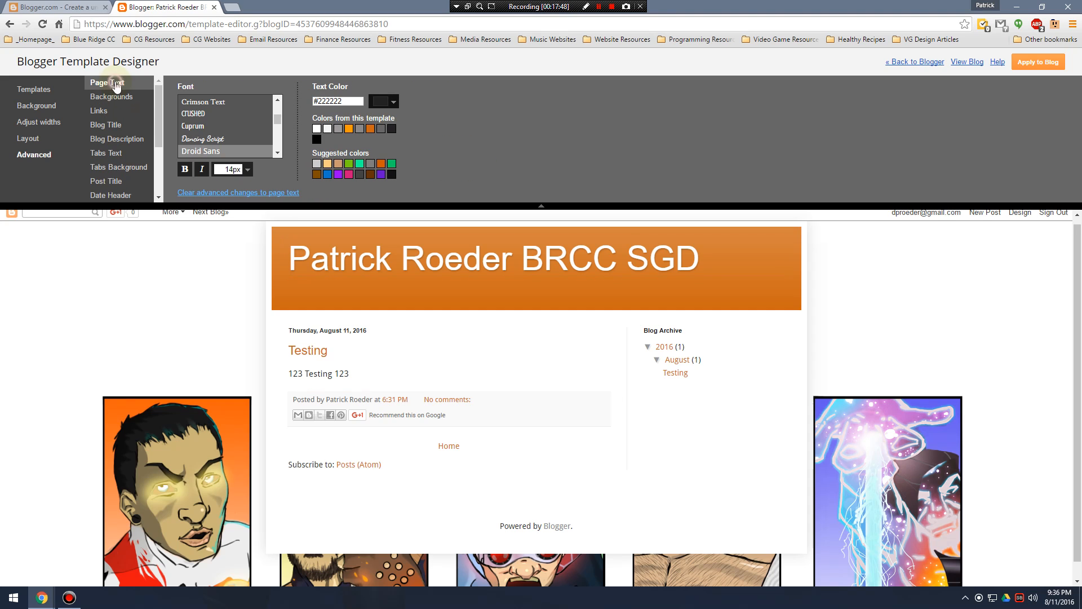
click(116, 140)
click(118, 172)
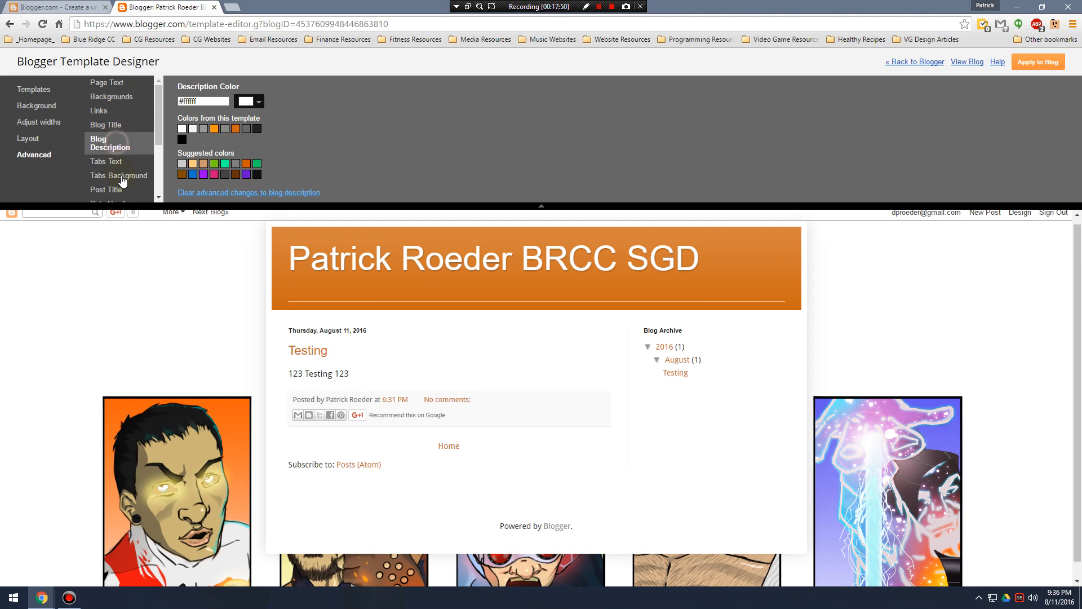
click(119, 142)
click(115, 125)
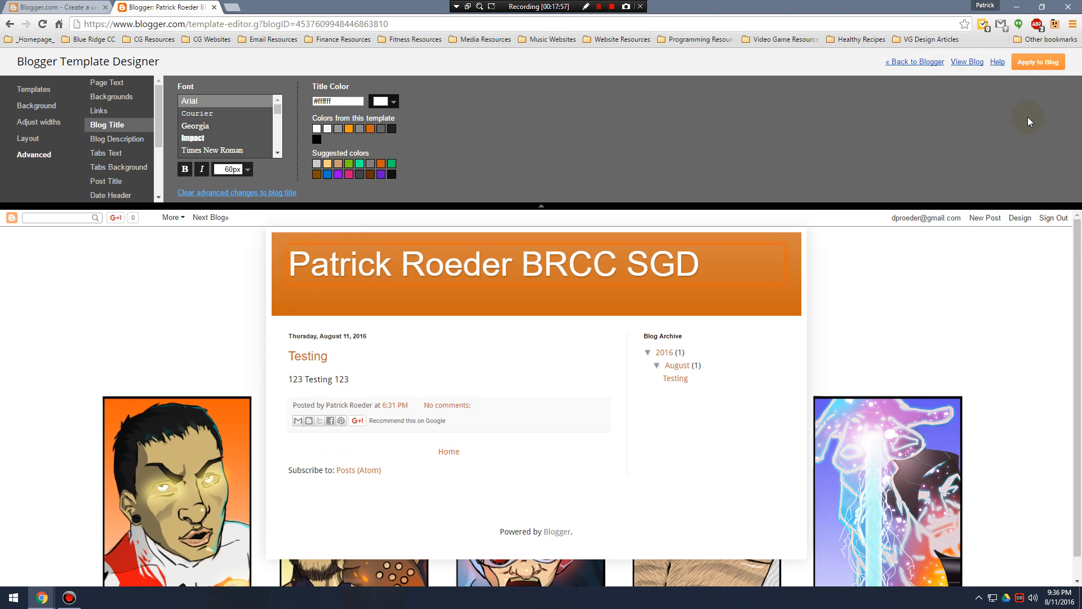
Open the live blog in a new browser tab and compare it with the template preview.
right_click(967, 62)
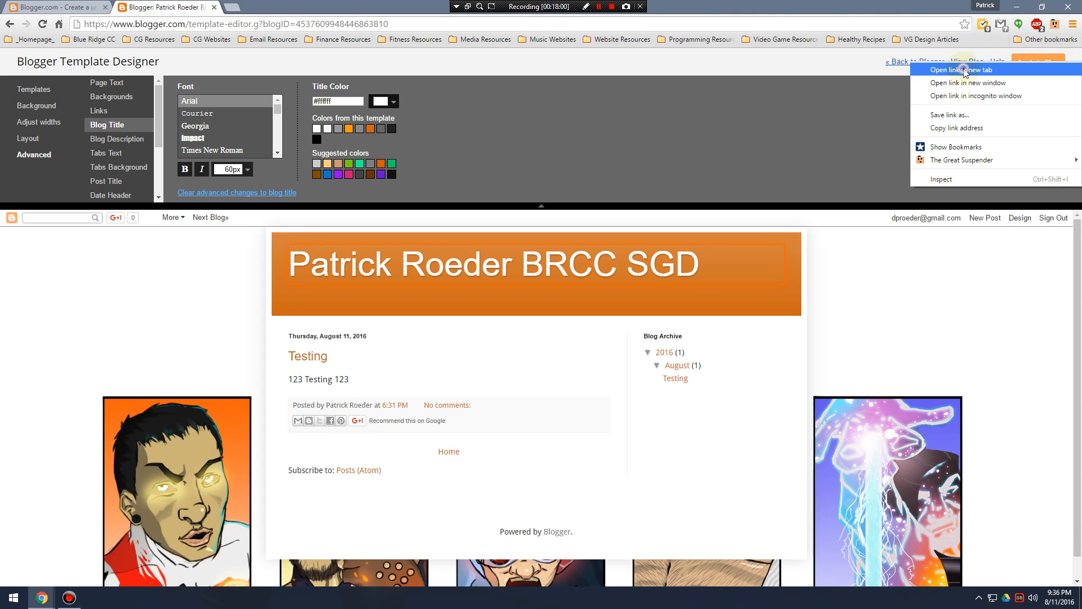
click(964, 70)
key(ctrl+Tab)
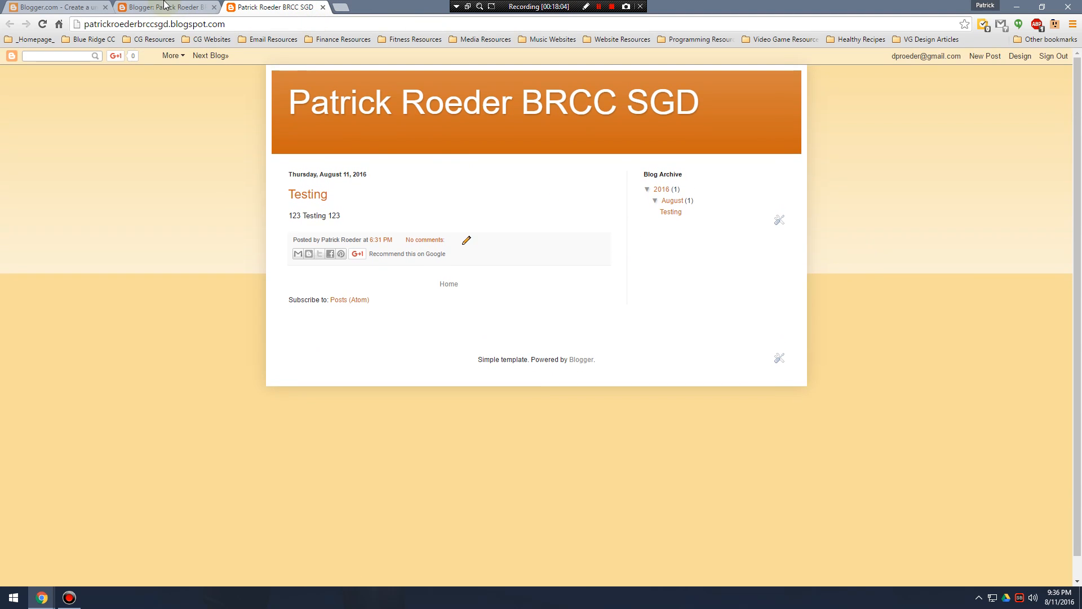
key(ctrl+shift+Tab)
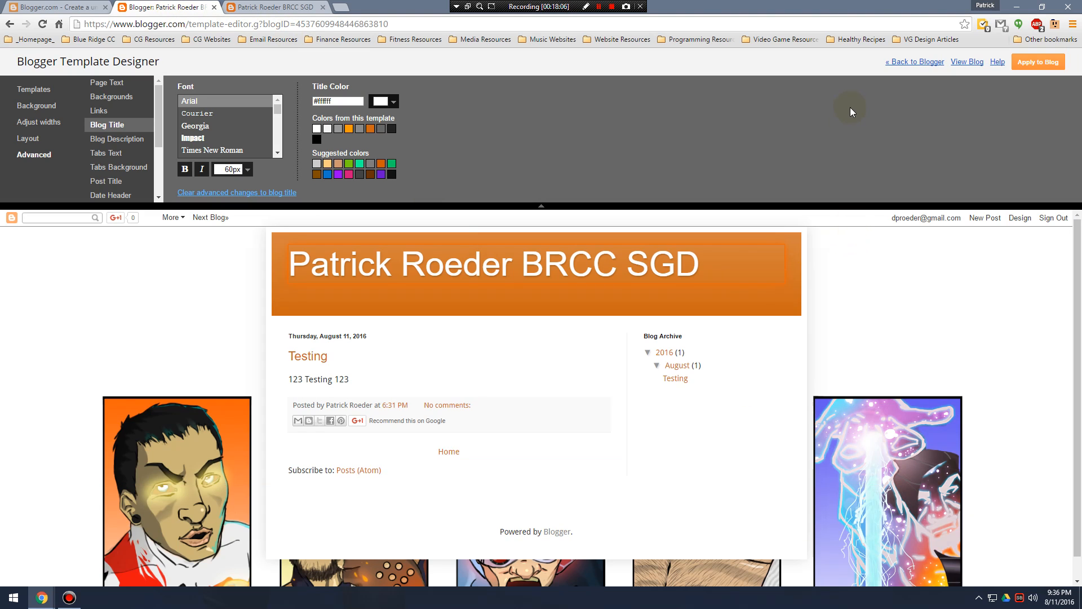
scroll(401, 287, down, 1)
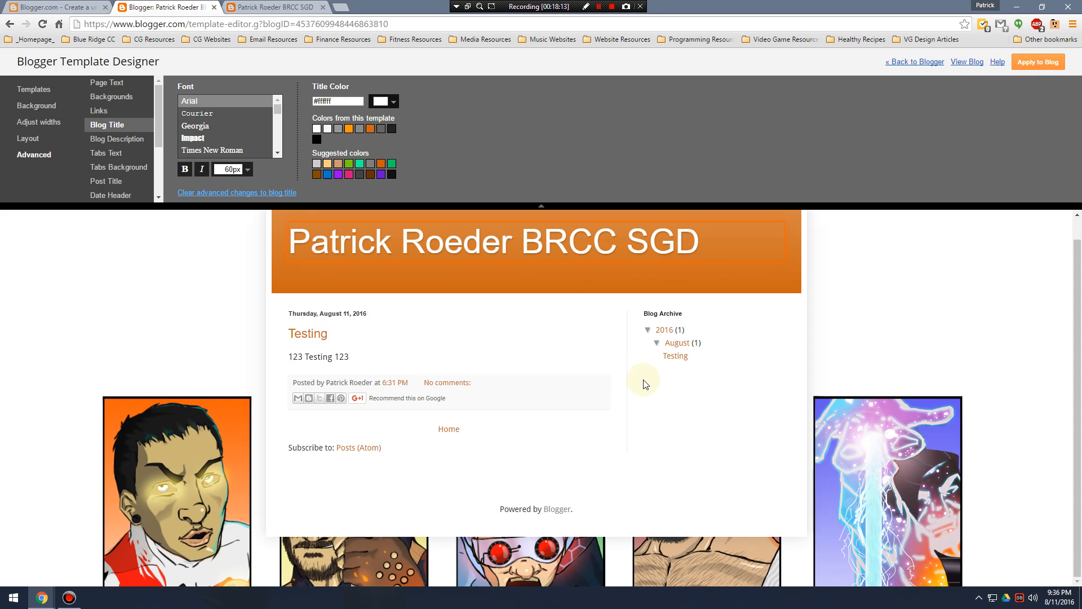
scroll(188, 398, up, 1)
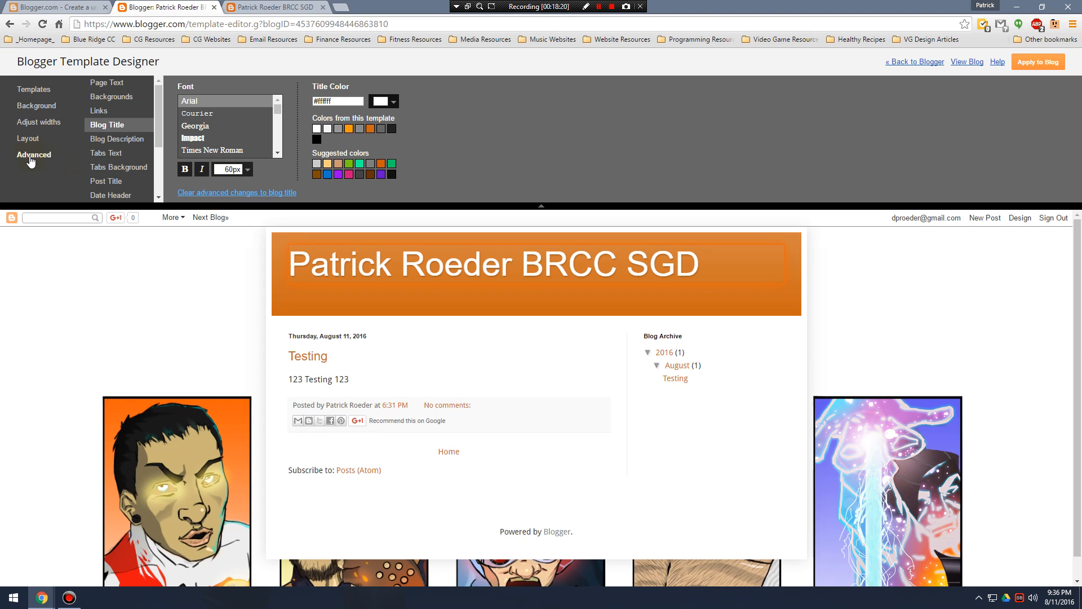
Set the post footer text color to orange #ff9900 and its background color to gray #7f7f7f.
scroll(124, 157, down, 3)
click(129, 115)
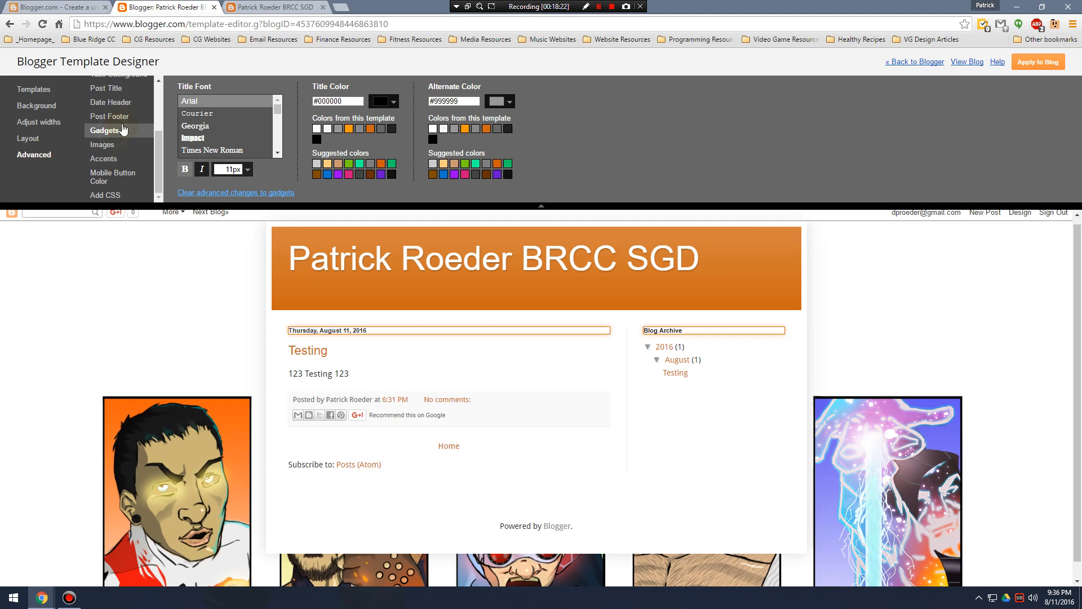
click(215, 128)
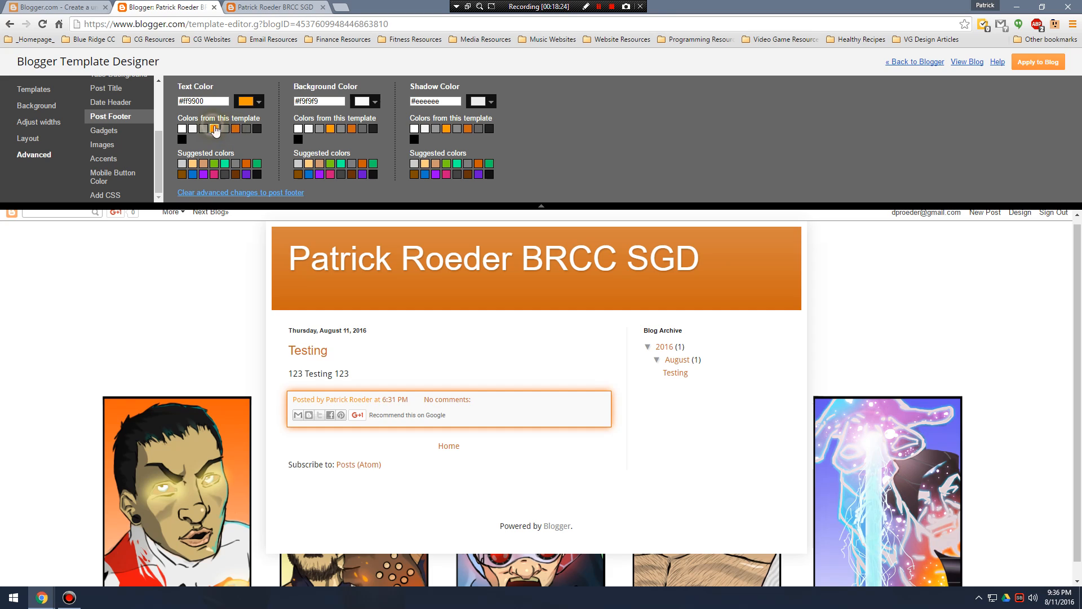
click(341, 130)
click(372, 129)
click(352, 165)
click(314, 175)
Try other post footer text colors, including white #ffffff, and return the text to orange #ff9900.
click(236, 128)
click(182, 129)
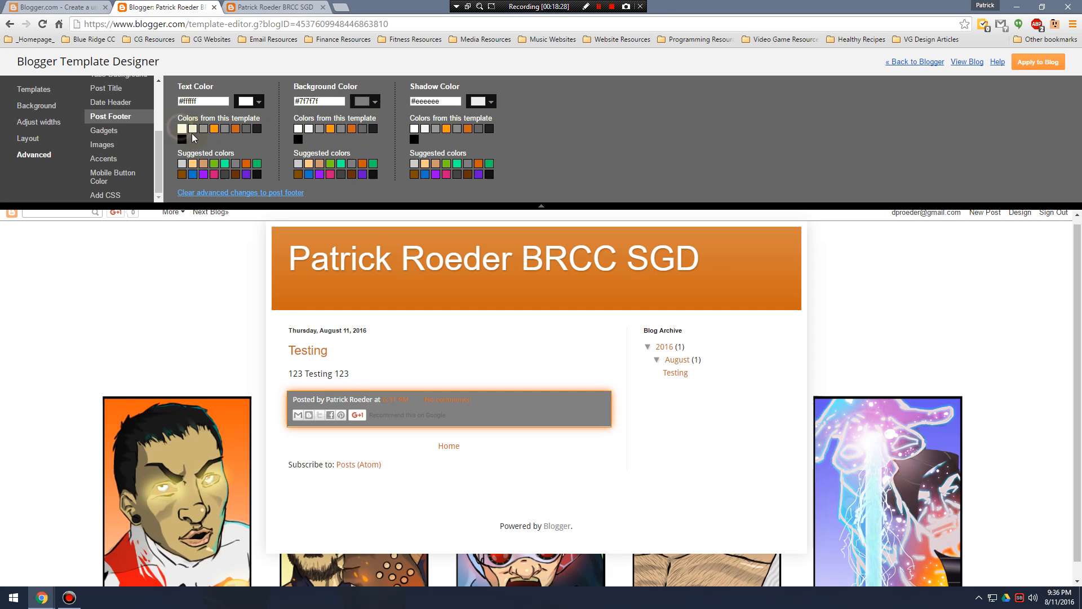
click(214, 174)
click(215, 128)
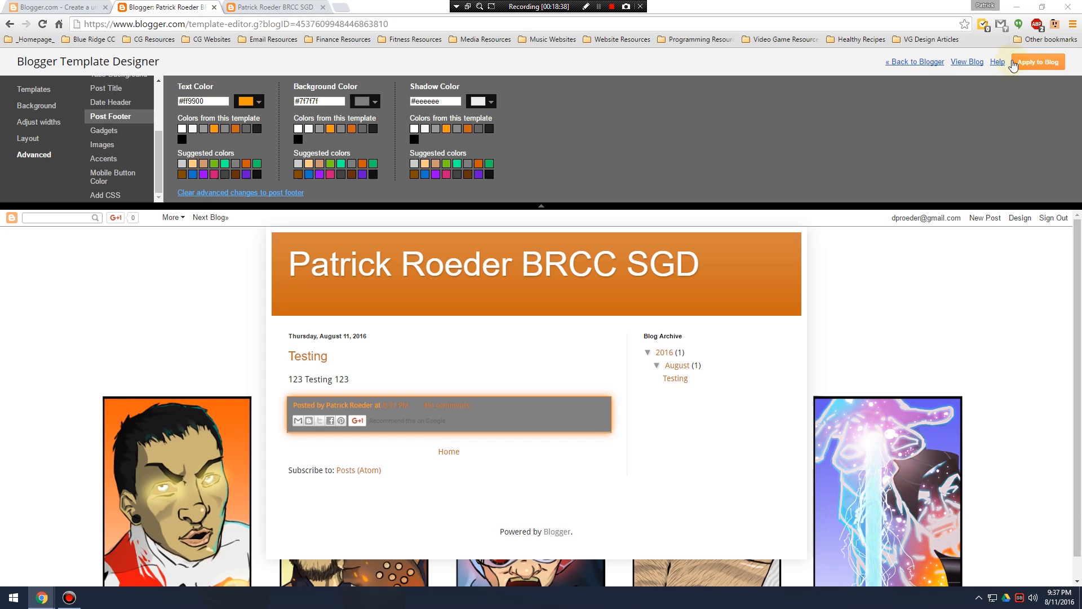
Apply the customized template to the blog and go back to the blog's template page.
click(1036, 66)
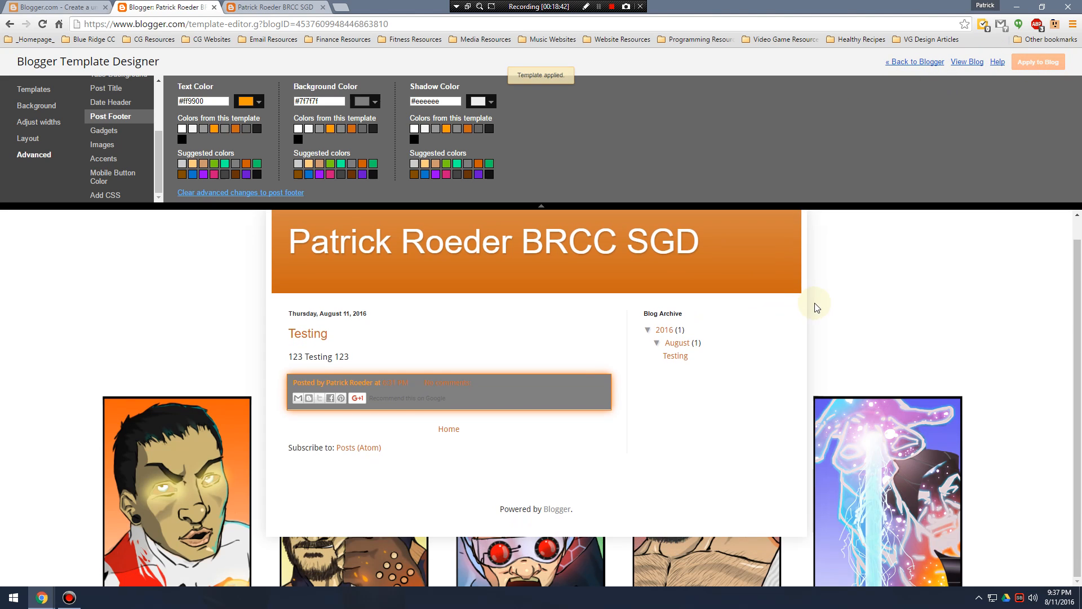
click(925, 63)
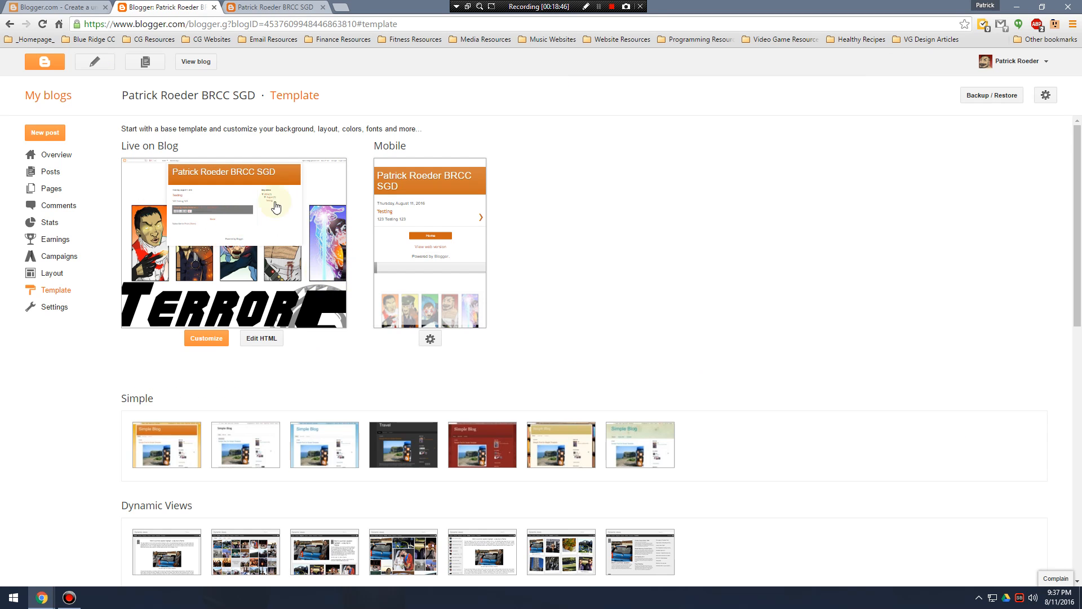
Reload the live blog to check the applied template, and return to the blog's template page.
click(210, 62)
click(43, 24)
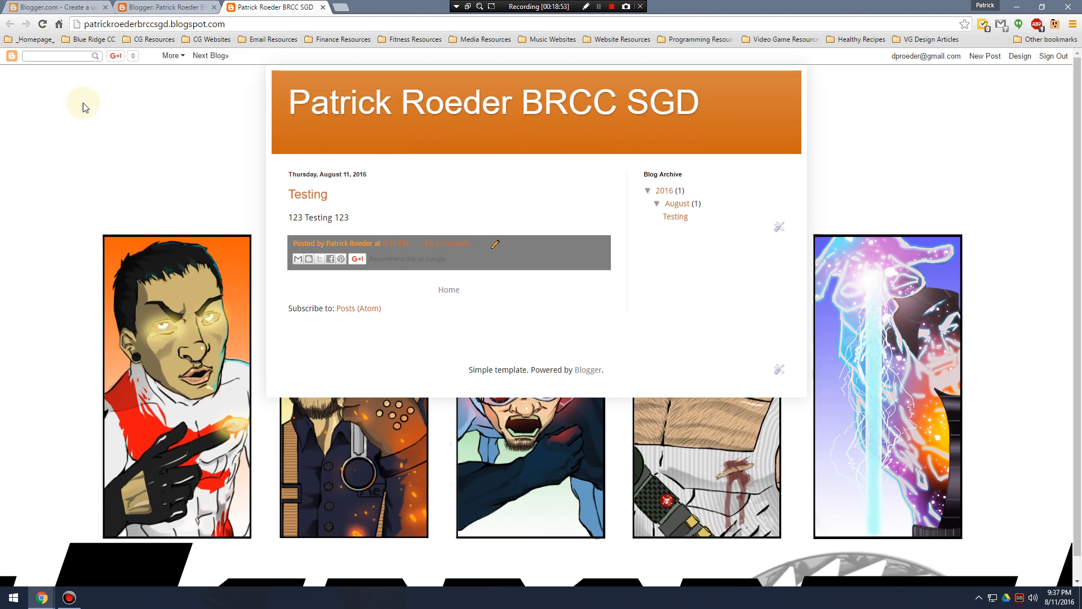
click(127, 7)
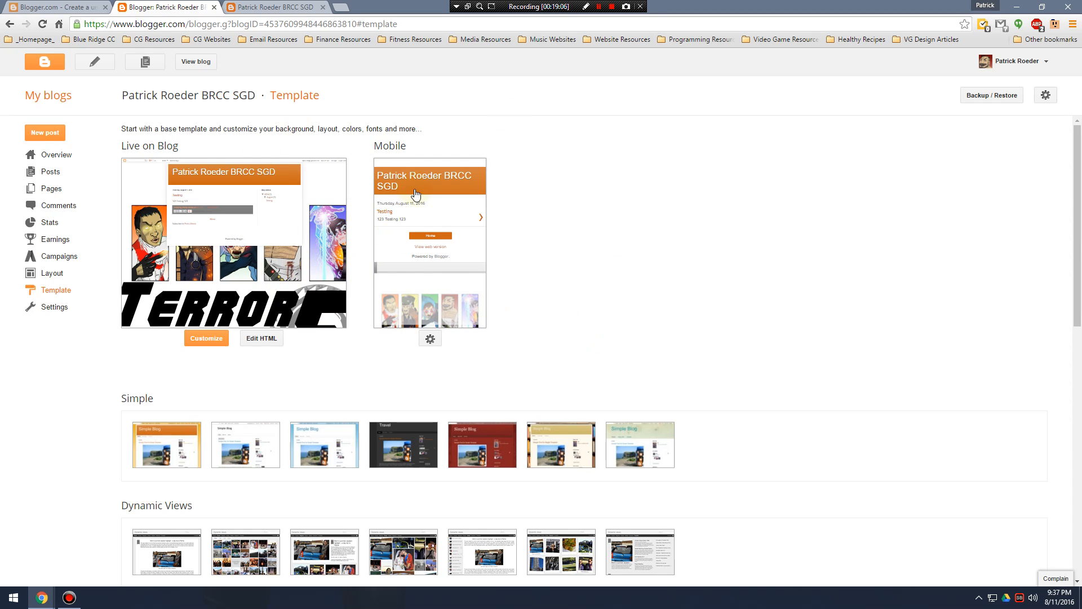
Start a new post titled "My First Post" and set its editor to Compose mode.
click(54, 138)
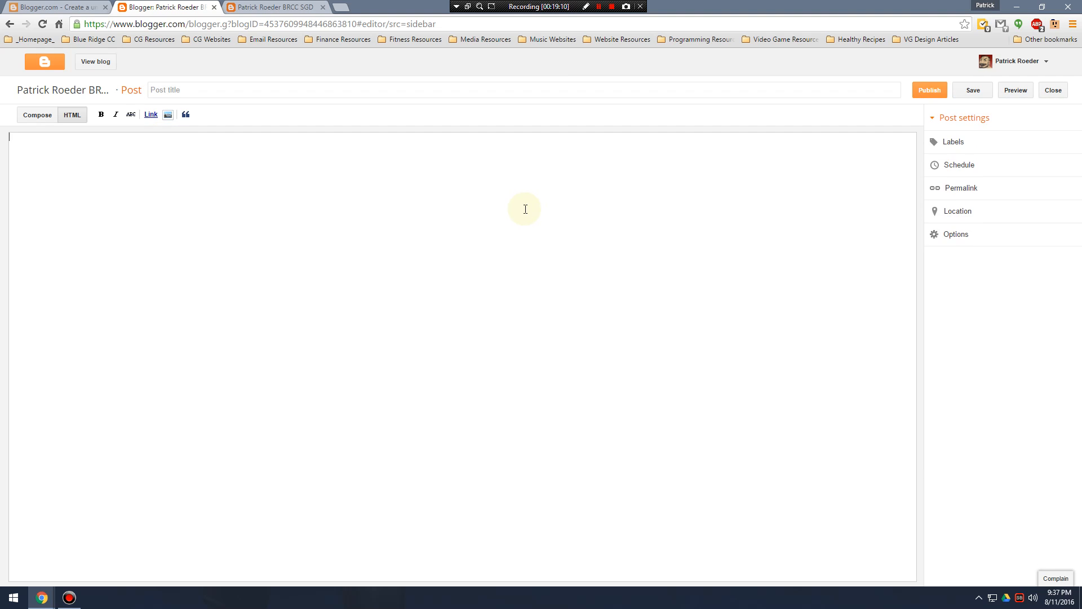
click(202, 90)
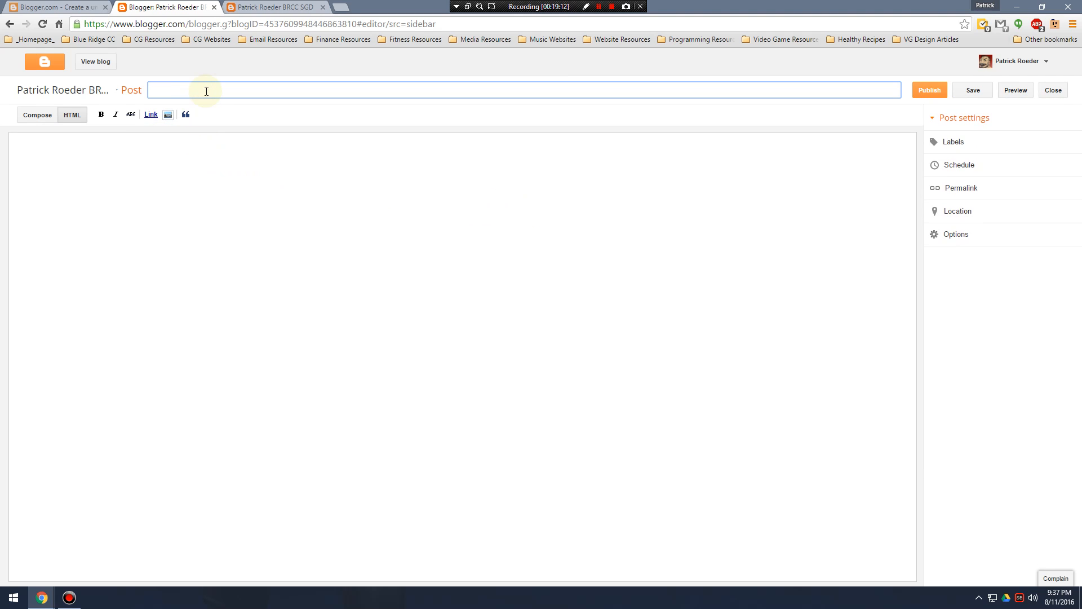
text(My First Post)
key(Tab)
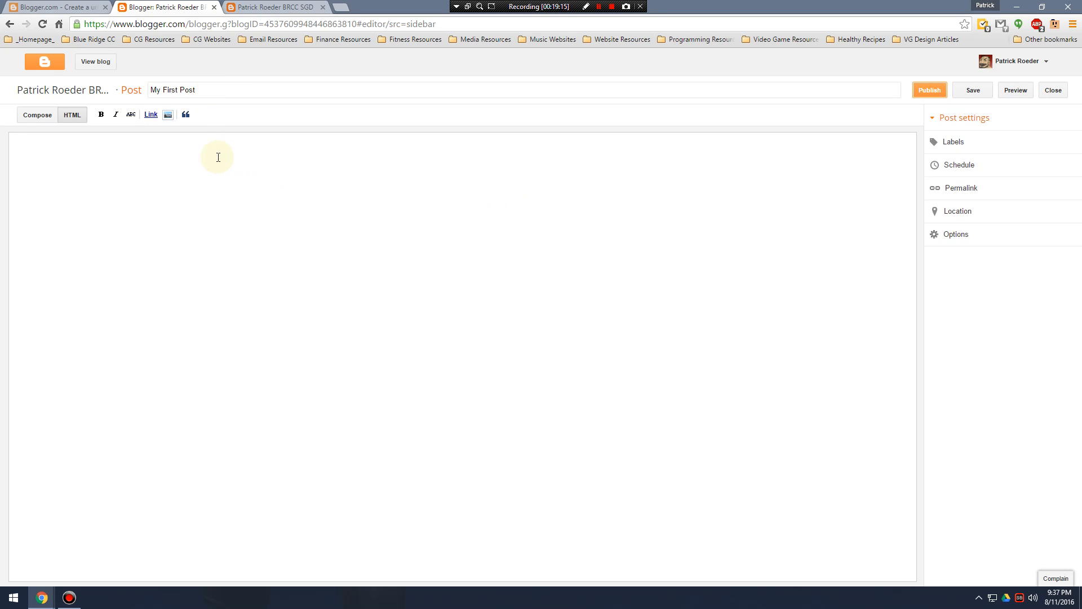
click(38, 117)
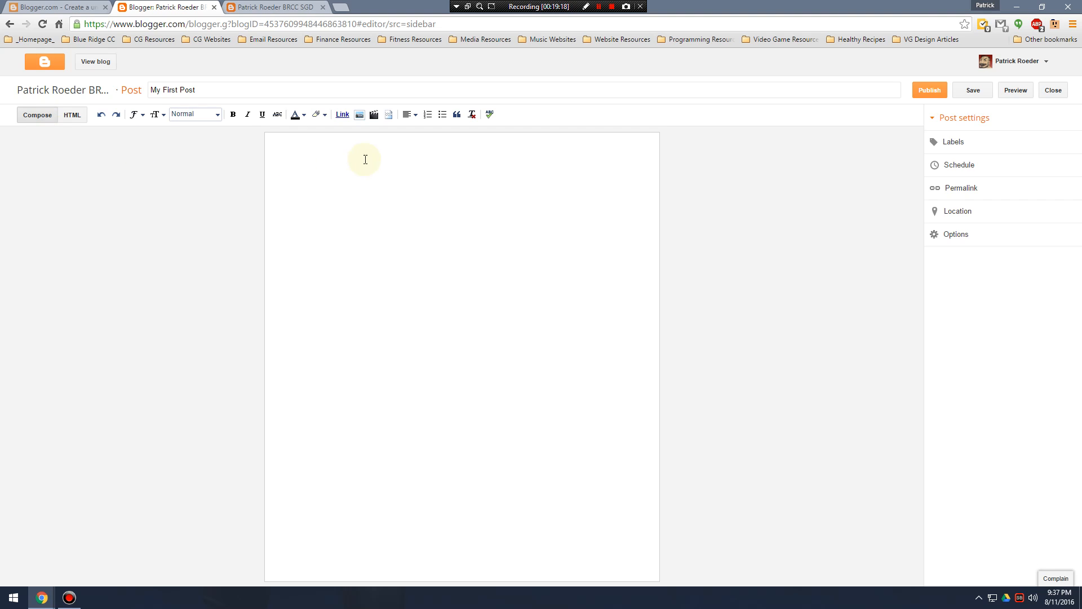
click(71, 115)
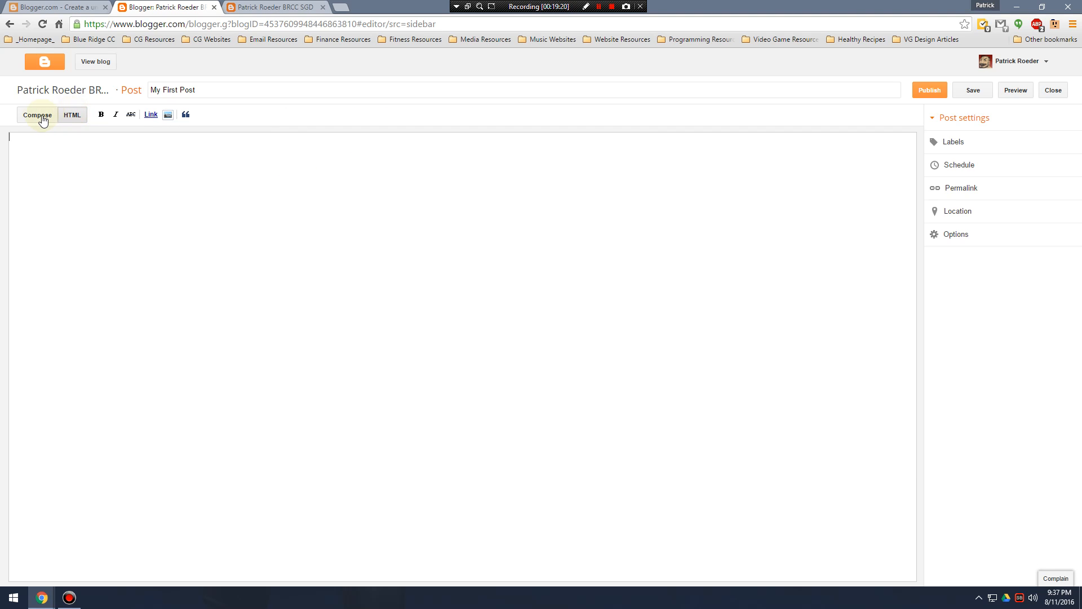
click(39, 120)
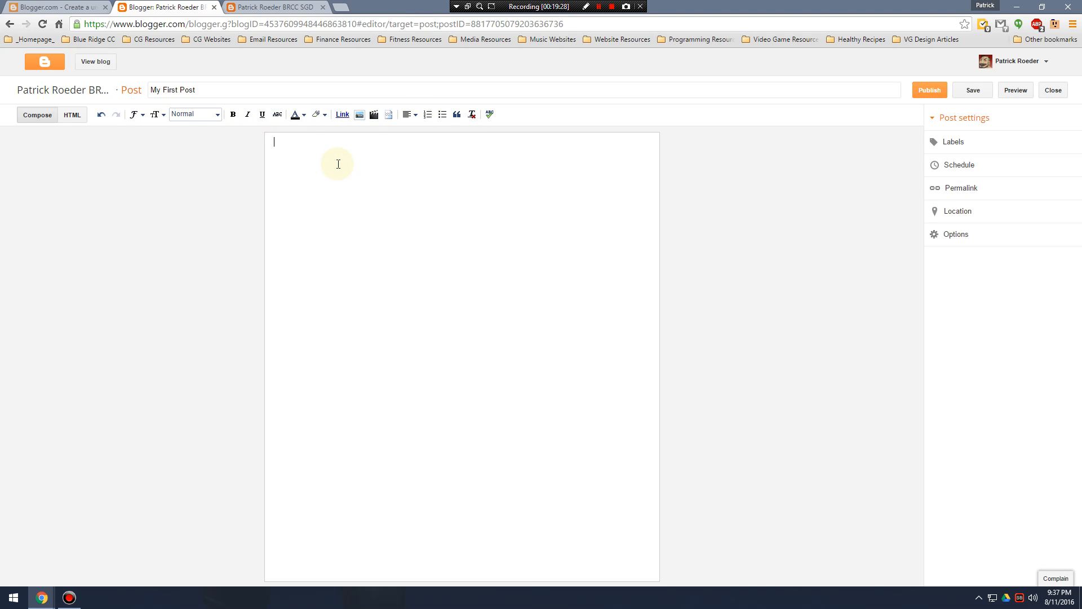
Write the heading "My first post" in large text in the post body and center it.
click(160, 115)
click(340, 174)
text(My first post)
drag(392, 156, 320, 129)
click(410, 114)
click(423, 145)
click(535, 170)
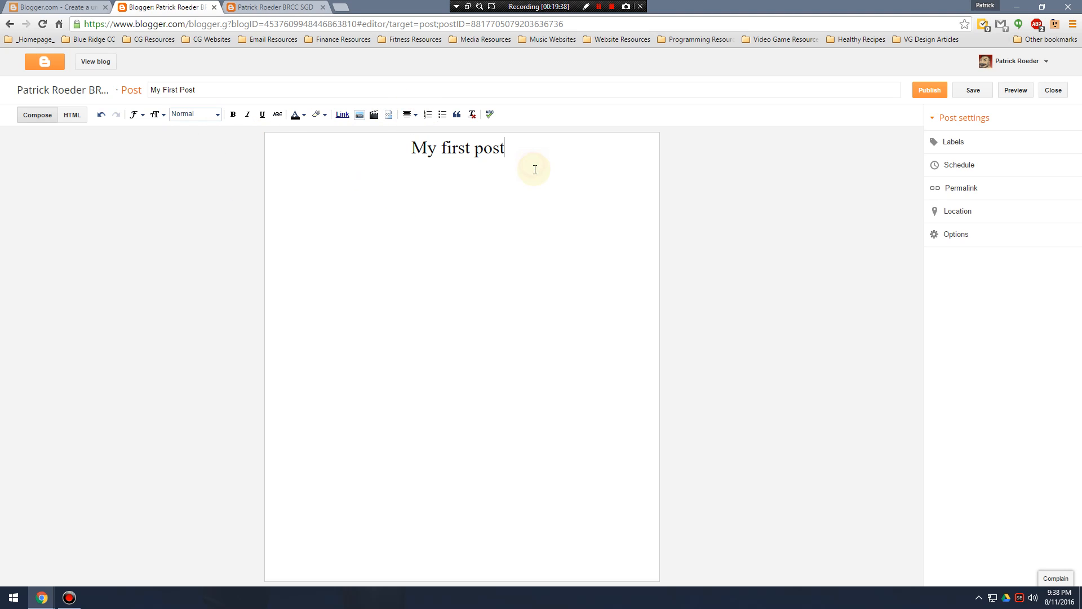
Below the heading, write "This is my first post." as left-aligned text in a smaller size, without a bullet.
click(443, 115)
click(417, 115)
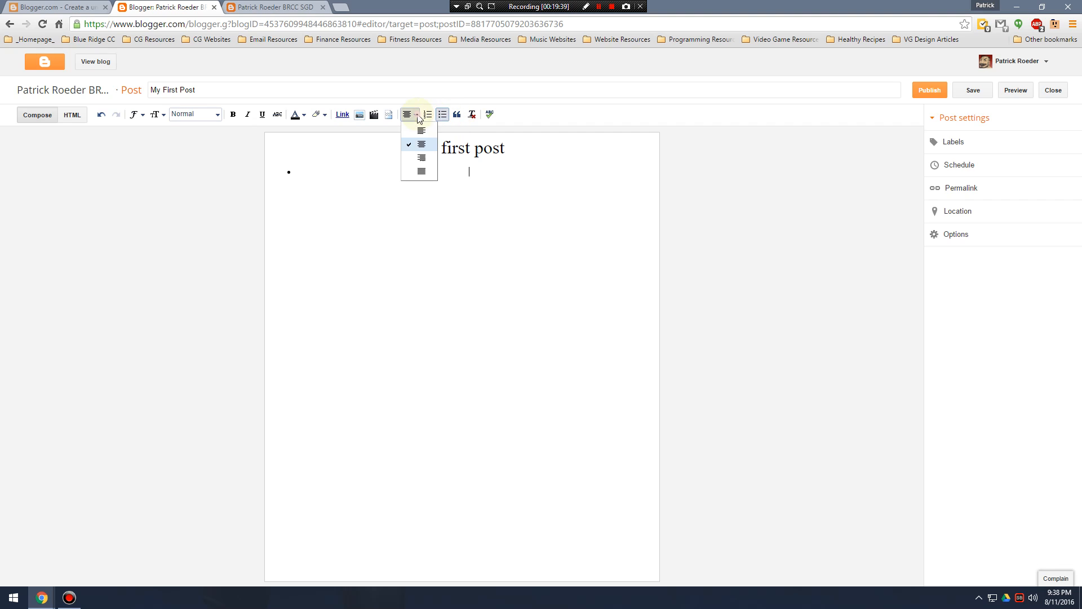
click(417, 142)
key(Return)
click(411, 114)
click(420, 137)
click(155, 114)
click(186, 152)
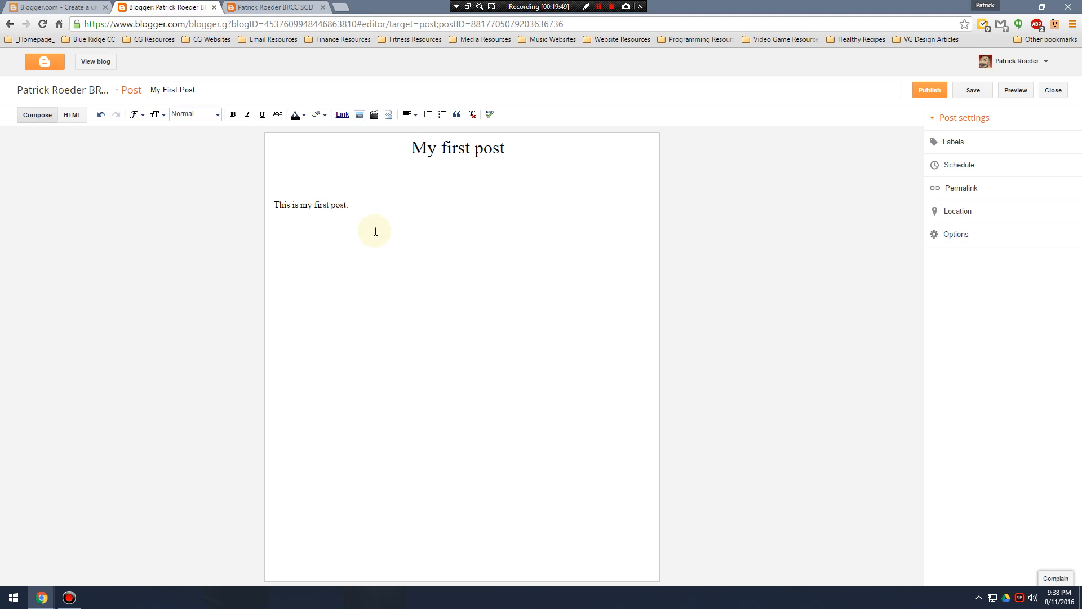
Insert the Terror Force 5 image from this blog's existing images below the sentence.
click(361, 121)
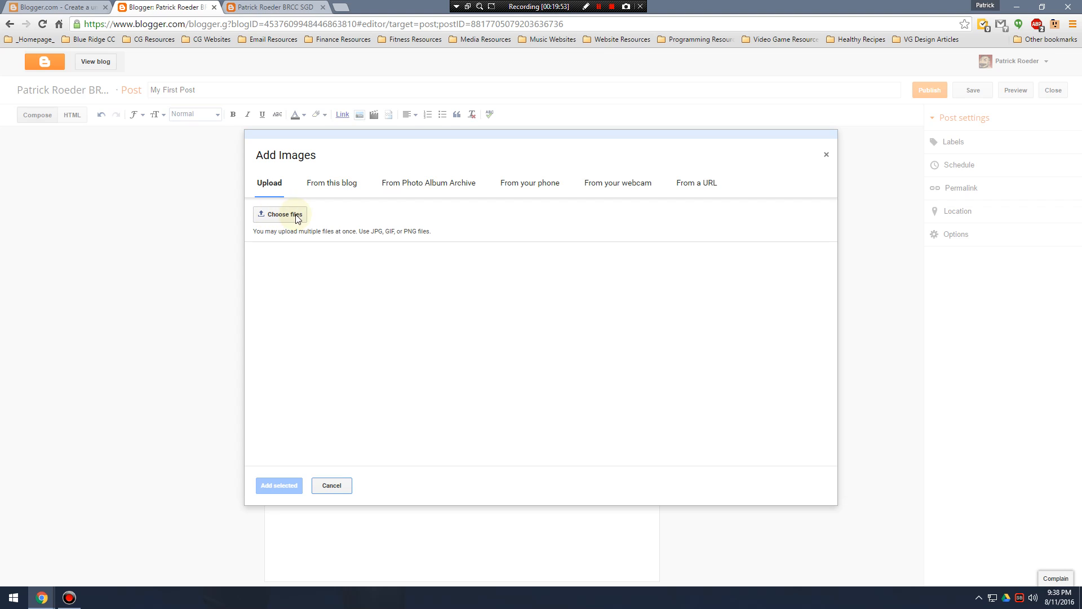
click(331, 182)
click(306, 269)
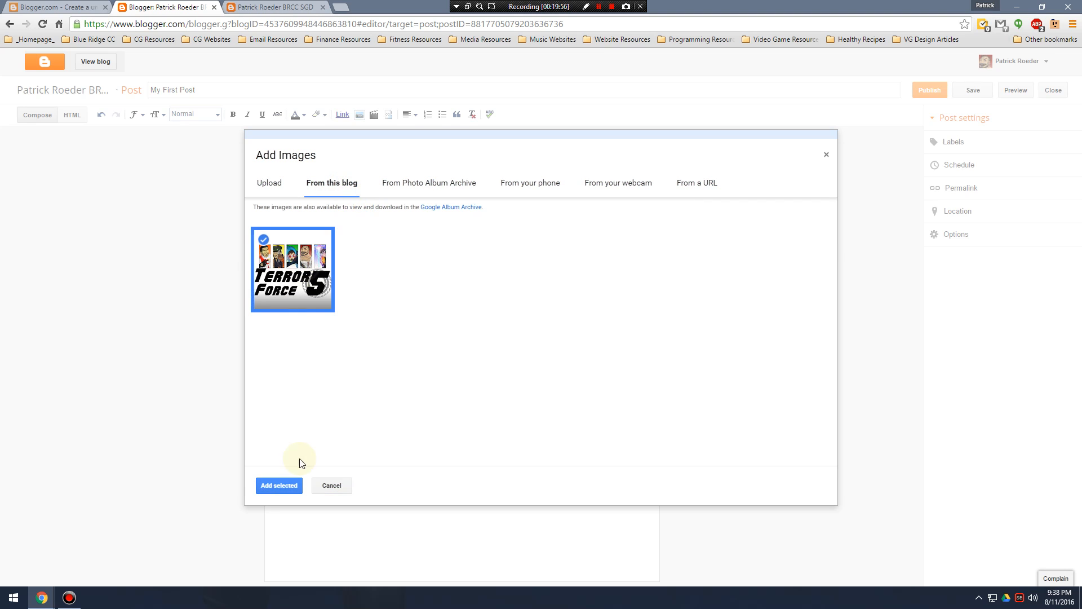
click(292, 486)
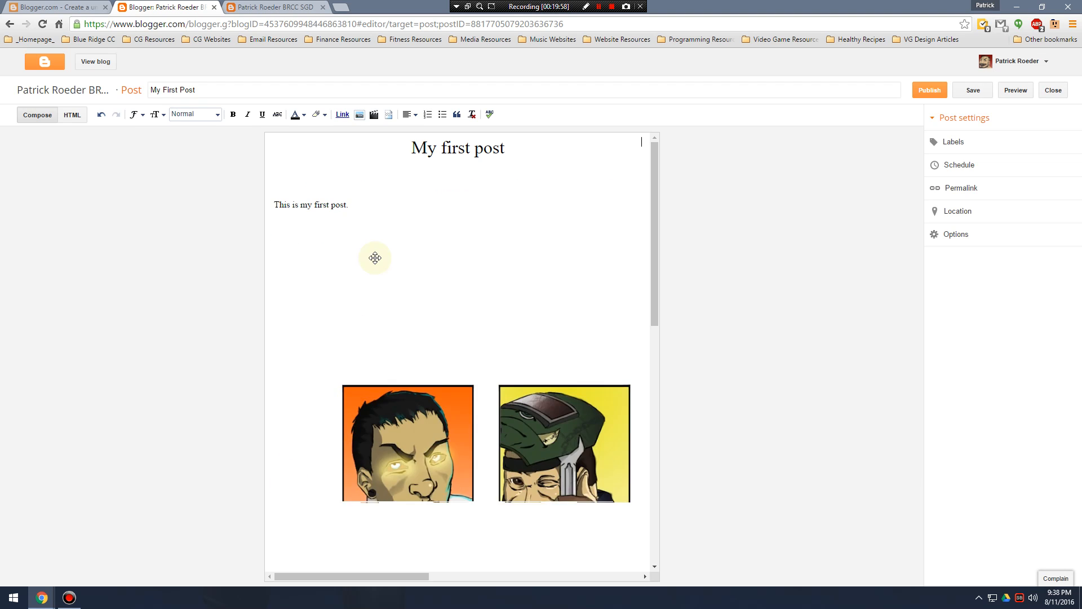
Try the X-Large size on the Terror Force 5 image and return it to Medium.
click(437, 287)
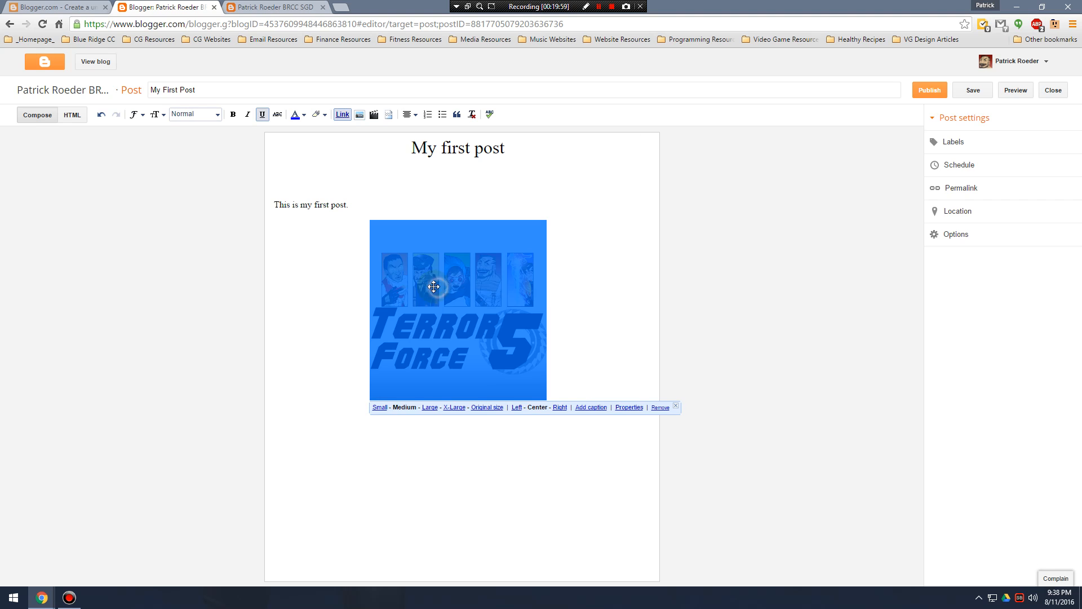
click(427, 408)
click(433, 452)
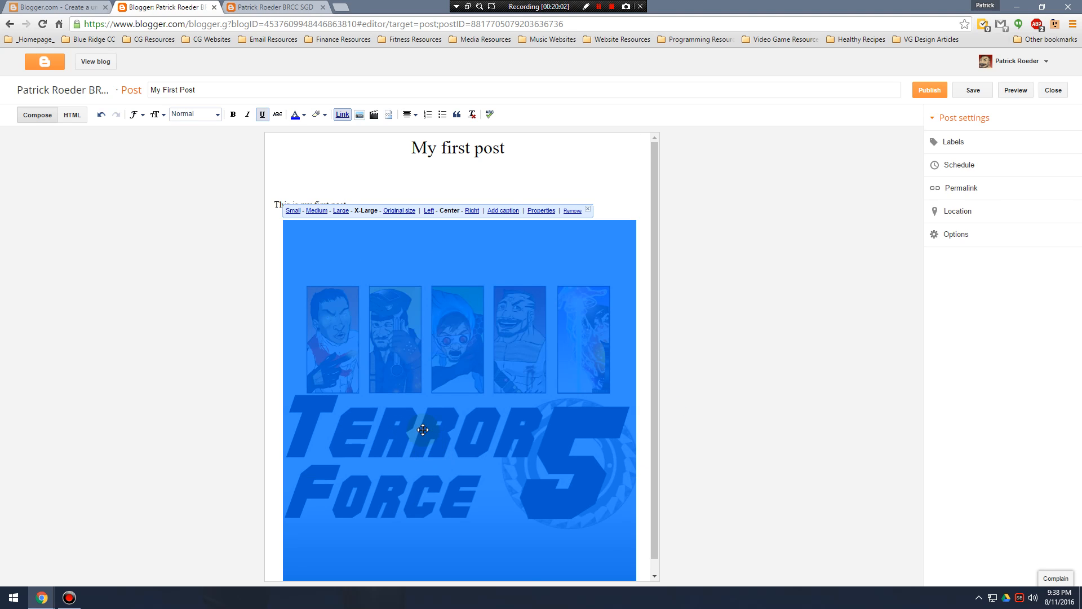
click(317, 211)
click(625, 357)
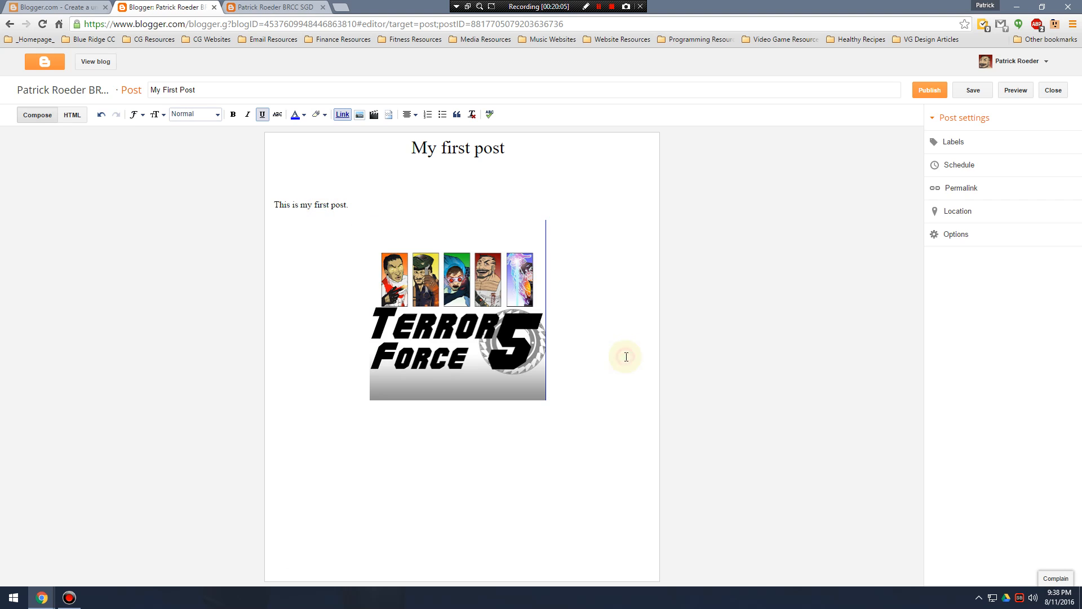
Try left alignment on the Terror Force 5 image and finish with it aligned right.
click(487, 282)
click(414, 116)
click(420, 131)
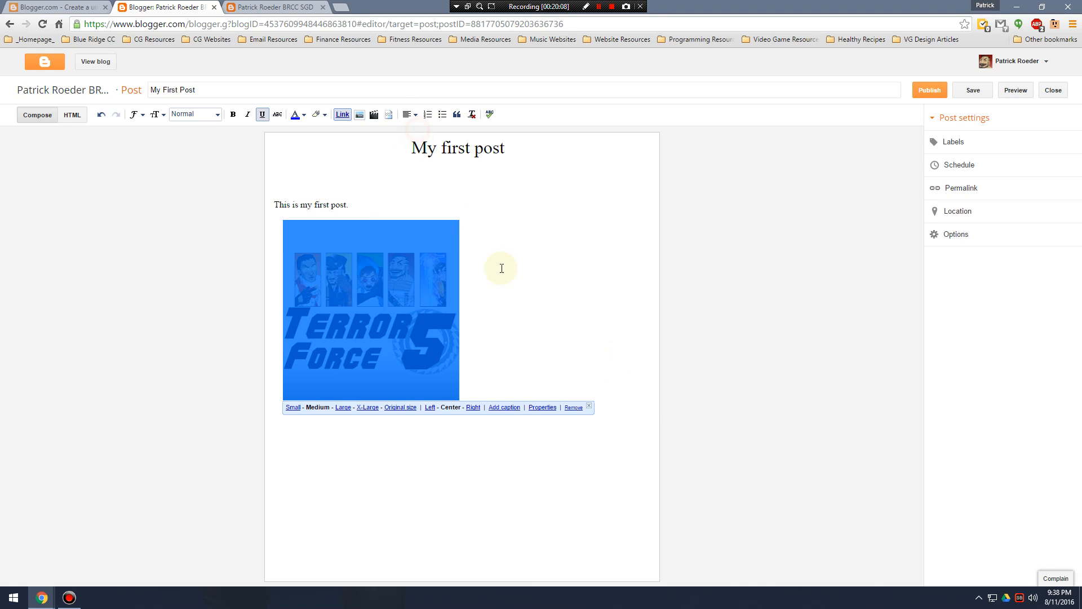
click(546, 331)
click(407, 115)
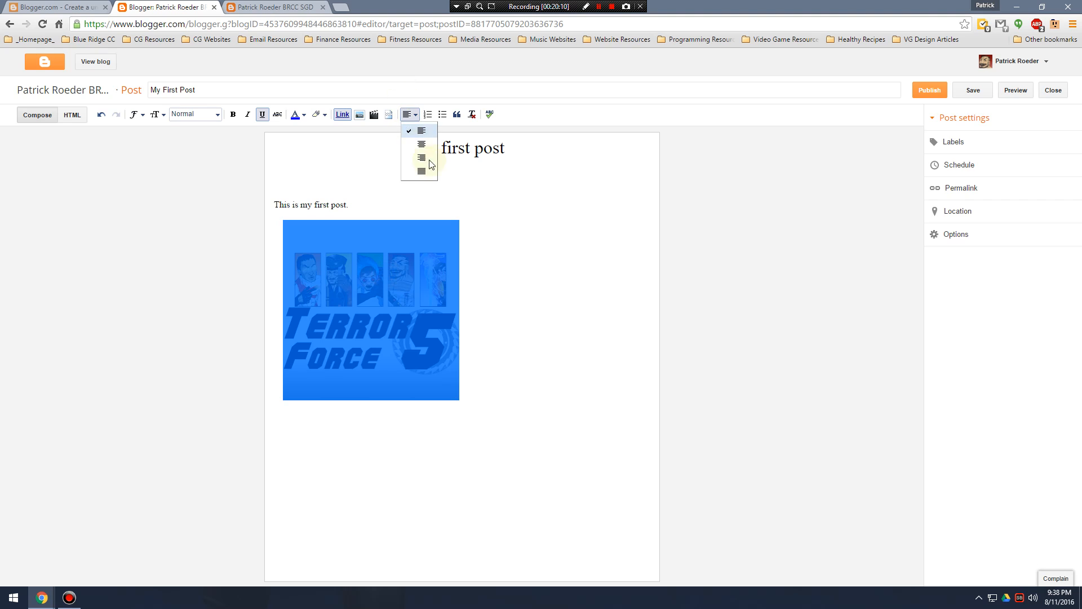
click(418, 157)
Insert the "Armies of hell The Core BETA Trailer" video from the account's own YouTube videos below the image.
click(569, 480)
key(Return)
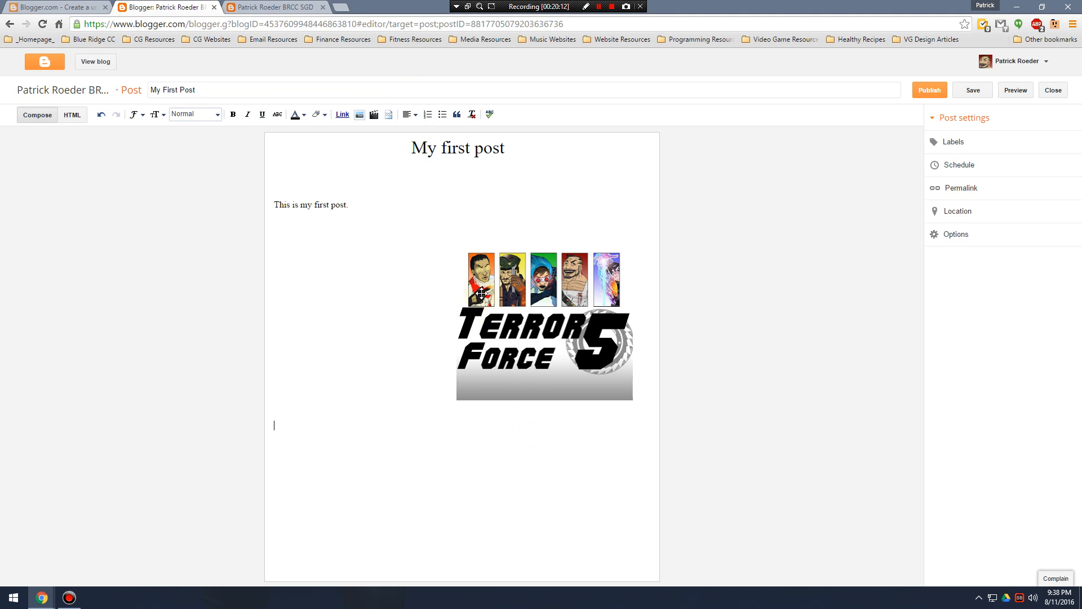
click(373, 115)
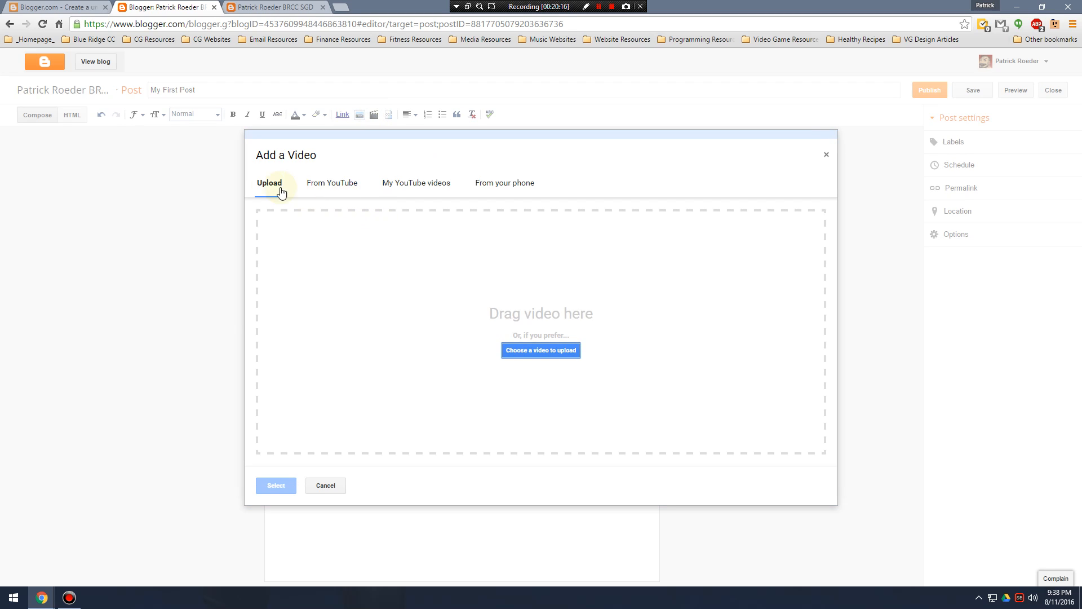
click(335, 181)
click(422, 185)
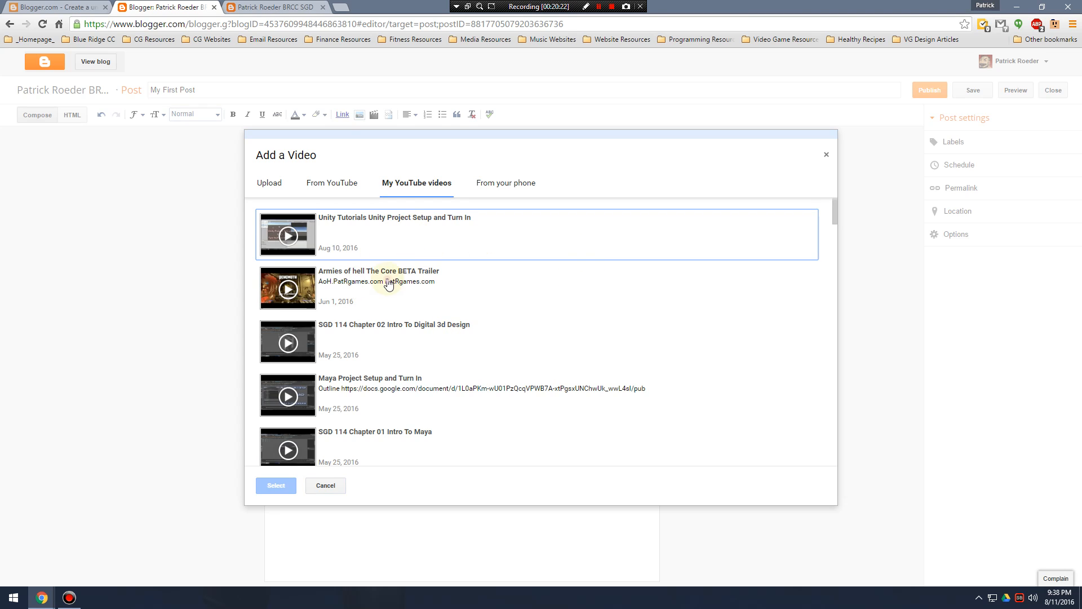
click(389, 285)
click(276, 485)
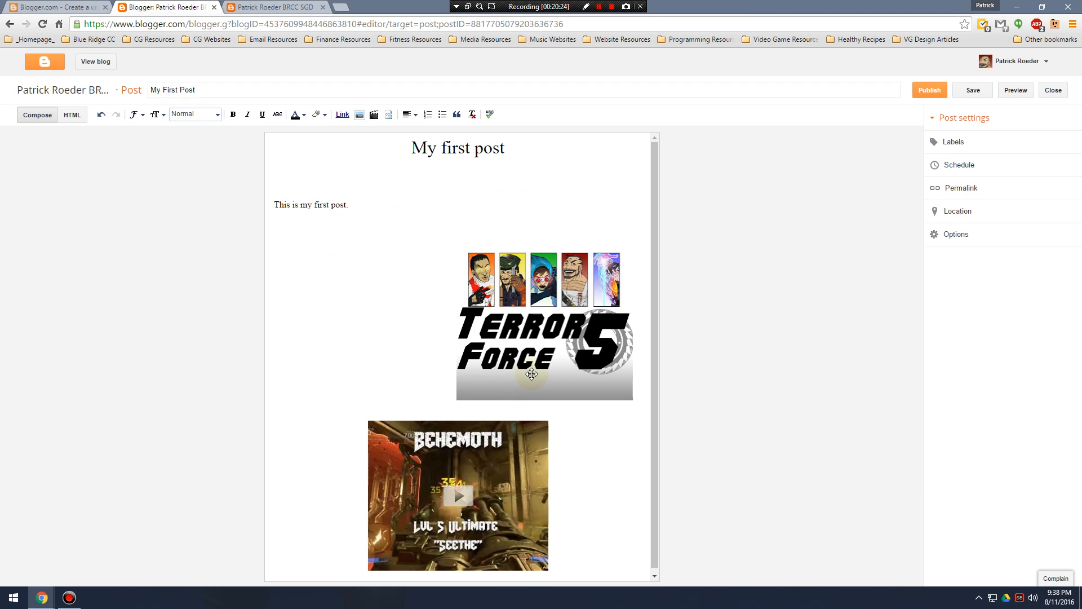
Add blank space below the embedded video and look over the whole post.
scroll(530, 376, down, 1)
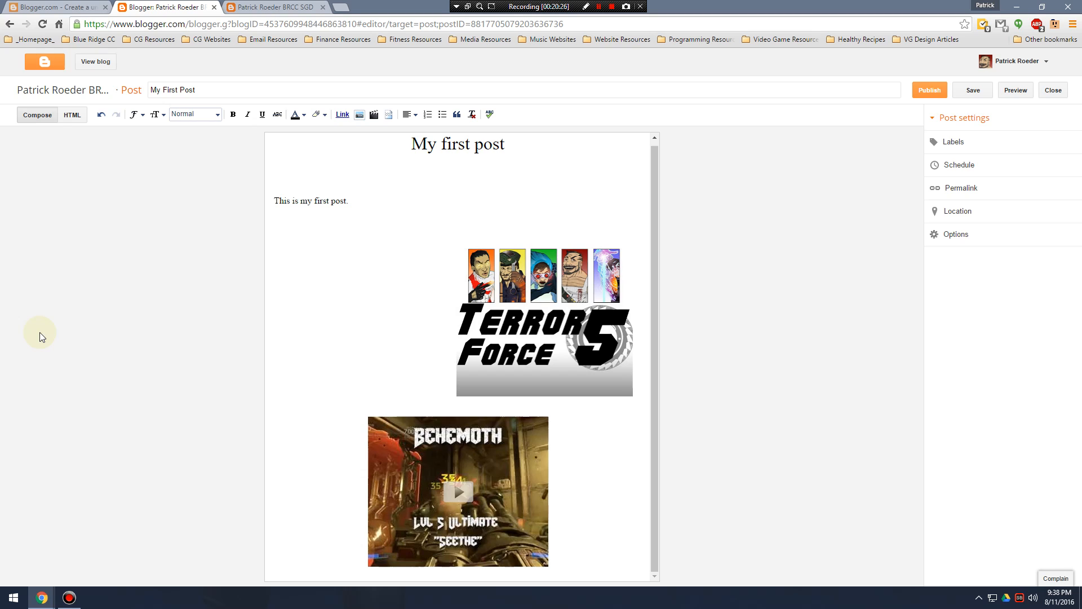
click(408, 471)
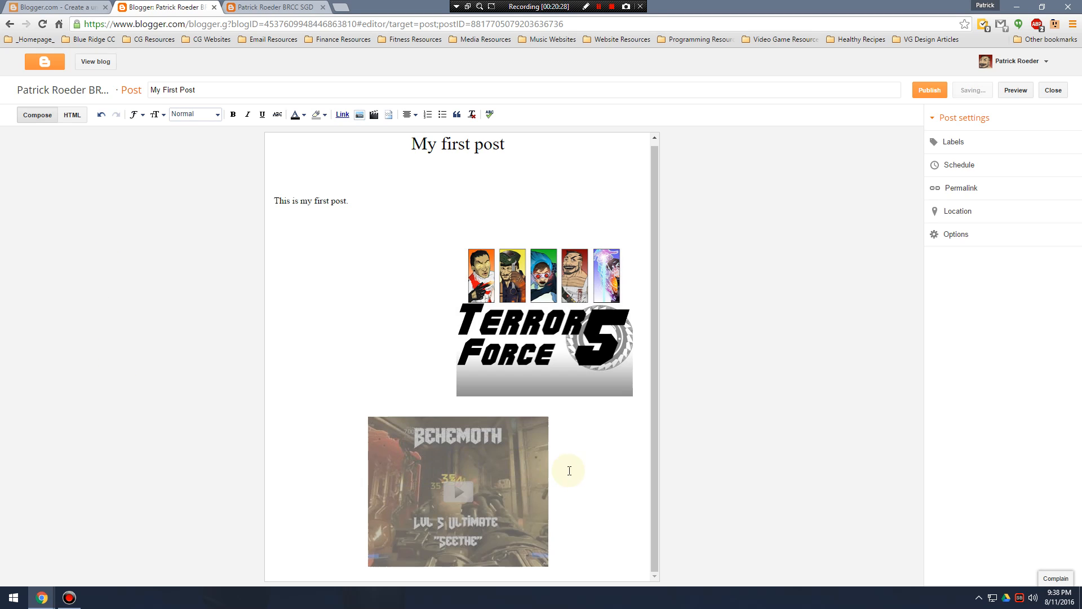
drag(621, 455, 610, 484)
click(579, 536)
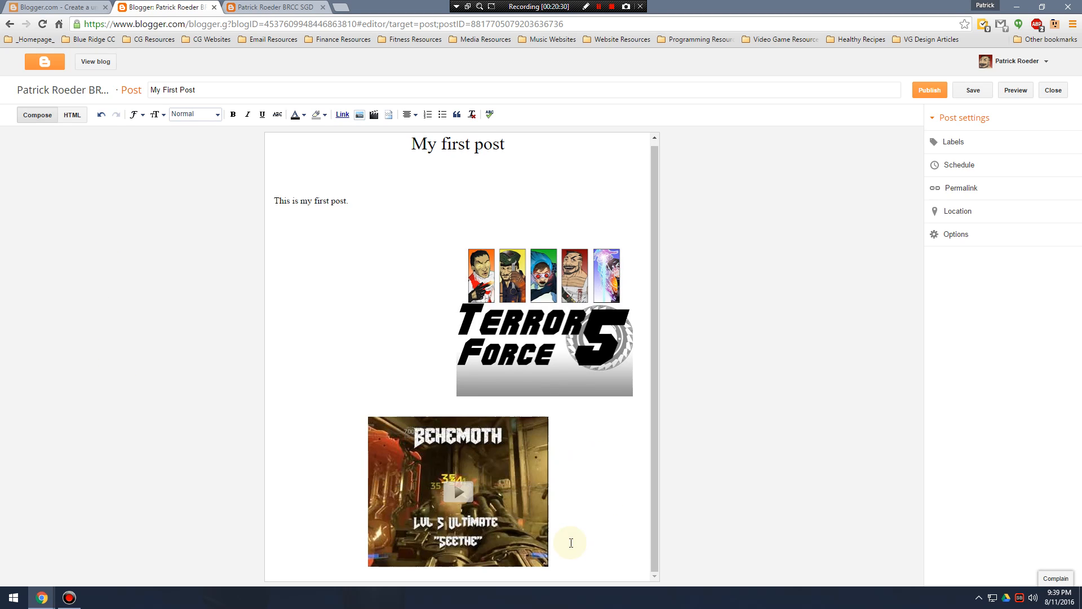
key(Return)
scroll(451, 186, up, 1)
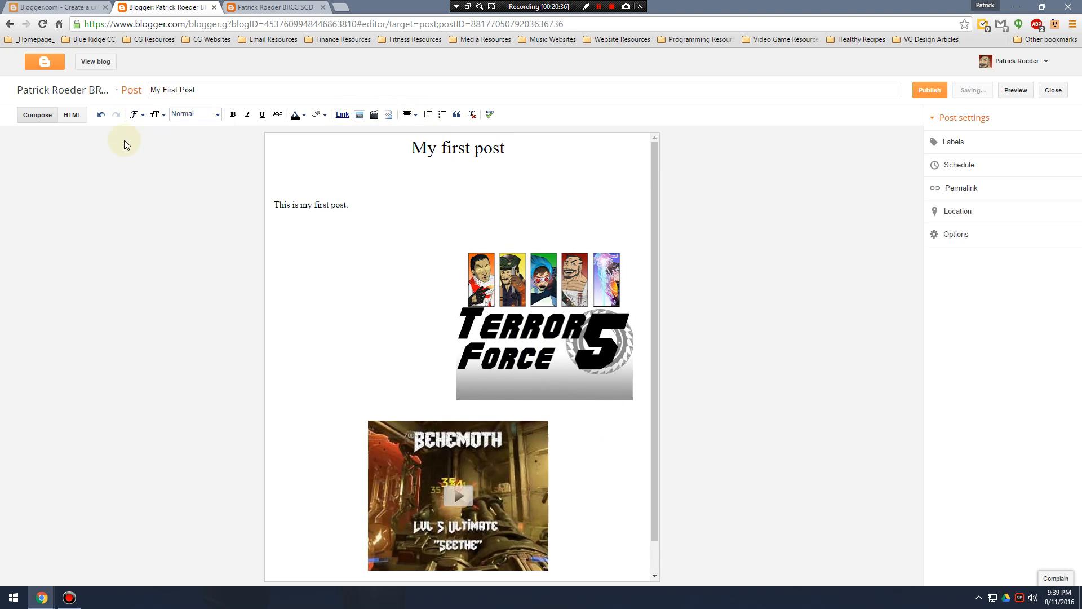
scroll(349, 359, down, 1)
scroll(394, 338, up, 1)
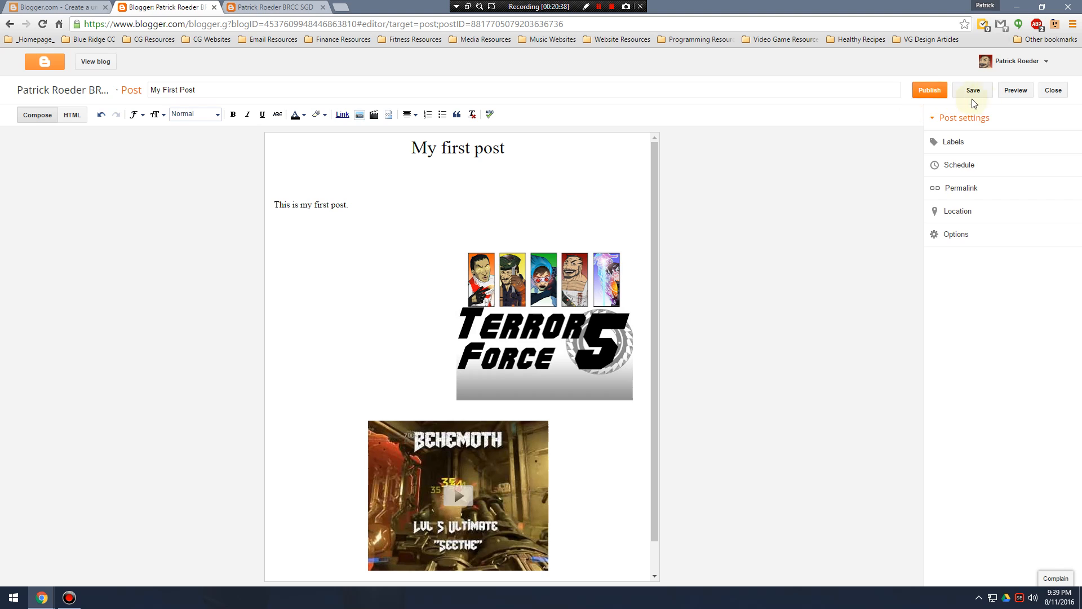
Preview the post on the blog and examine its heading, text, image, video and footer.
right_click(1019, 89)
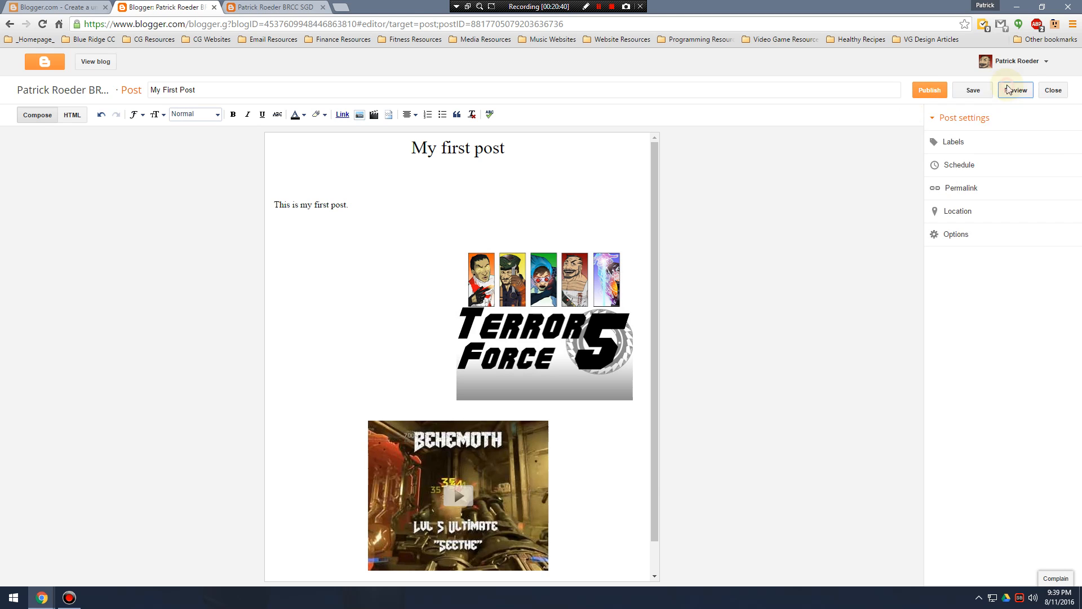
click(1010, 86)
scroll(564, 355, down, 8)
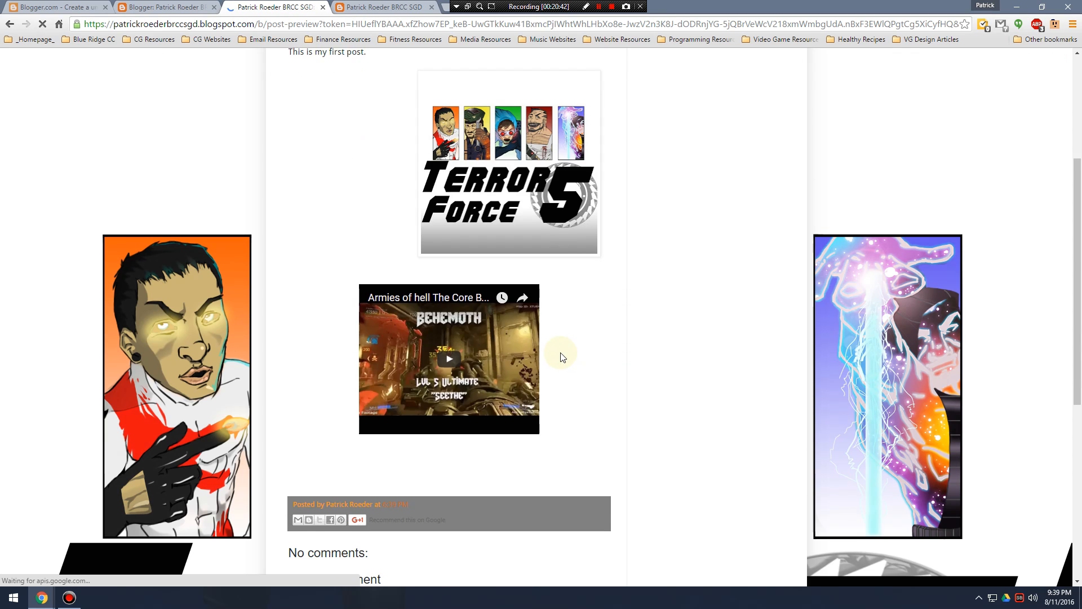
scroll(543, 358, up, 5)
scroll(524, 350, up, 3)
scroll(480, 328, down, 4)
scroll(482, 328, up, 3)
scroll(481, 328, up, 1)
scroll(475, 334, down, 8)
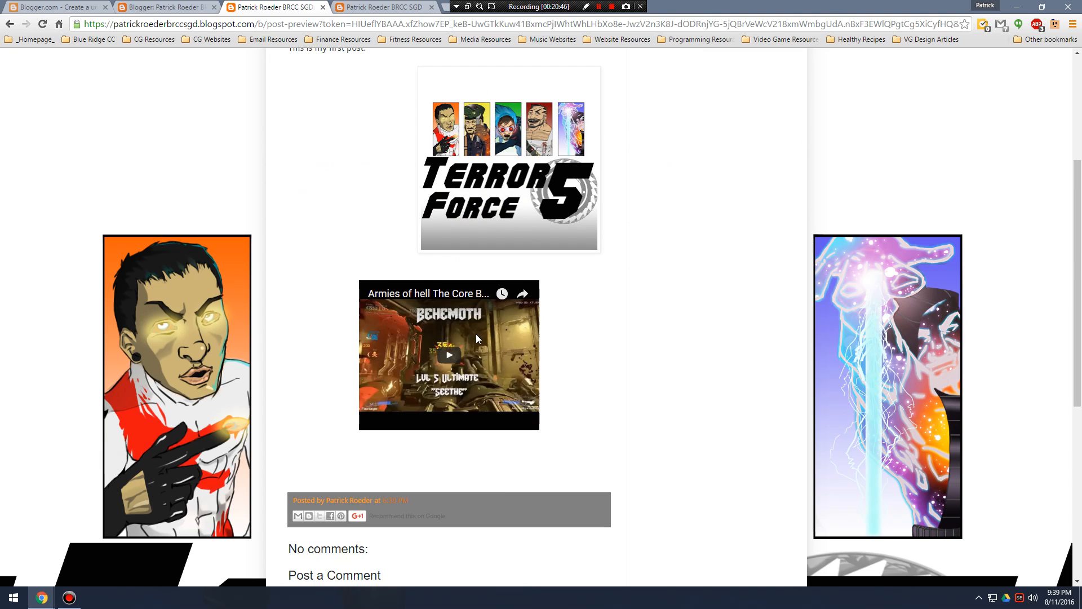
scroll(474, 338, up, 5)
scroll(484, 343, up, 3)
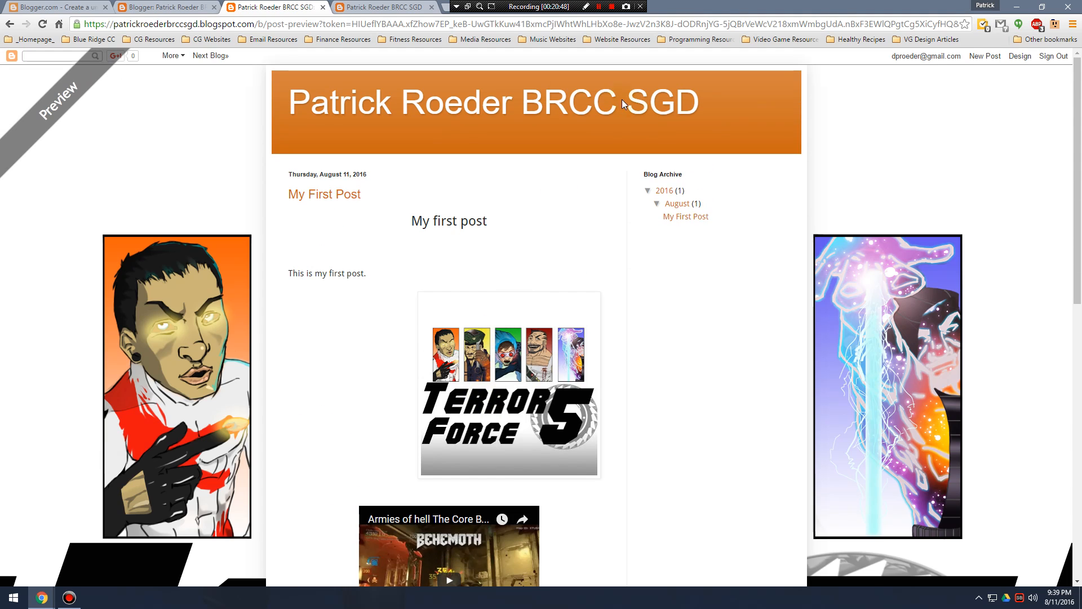
Close the post preview and live blog tabs, leaving the post editor open.
click(169, 7)
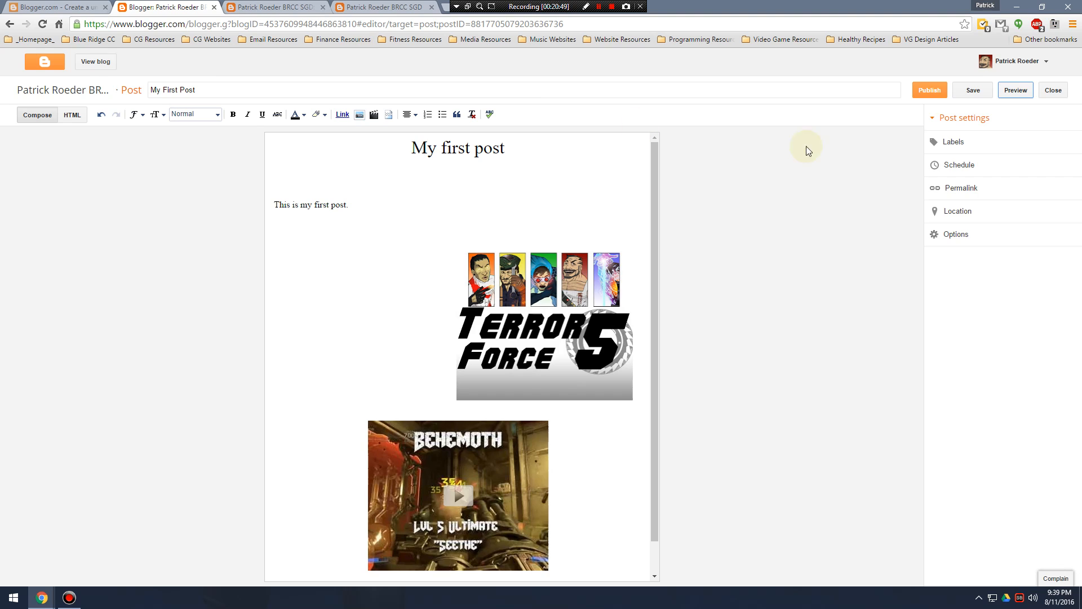
click(254, 7)
click(323, 7)
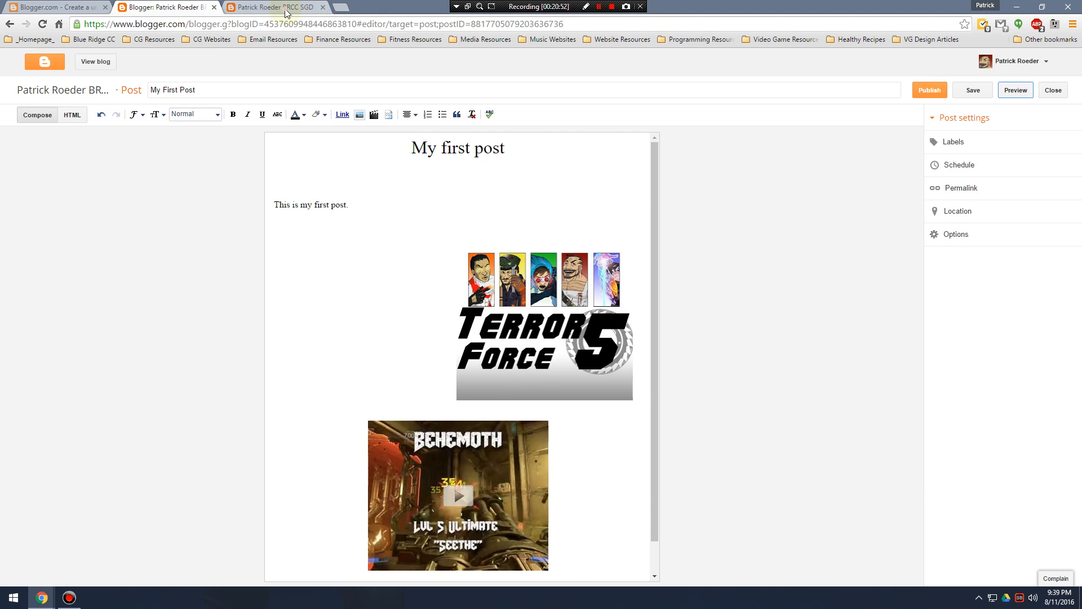
click(285, 8)
click(323, 7)
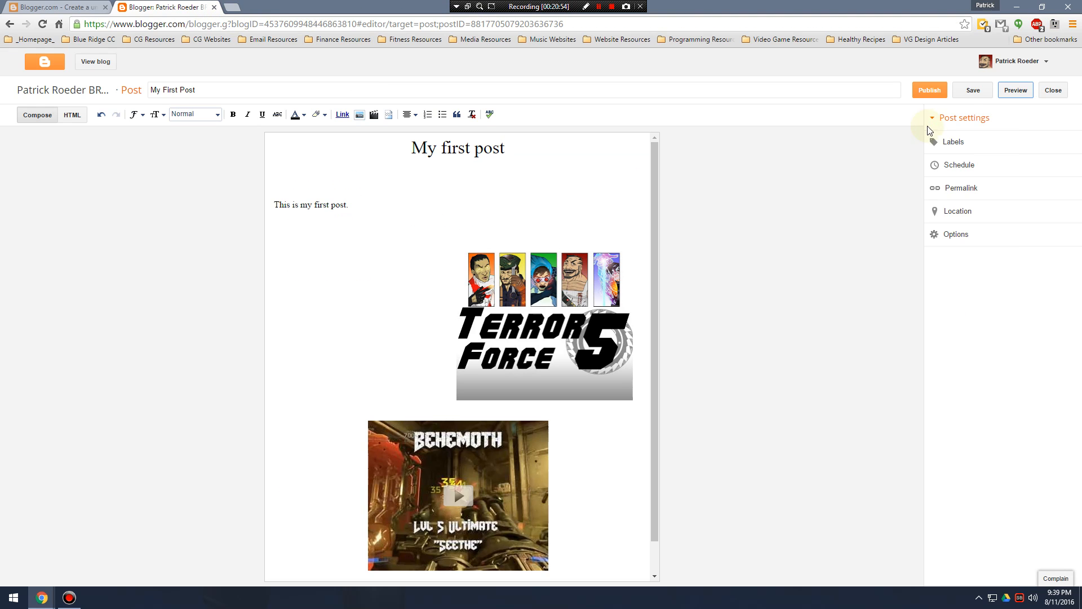
Save the "My First Post" entry and publish it to the blog.
click(973, 93)
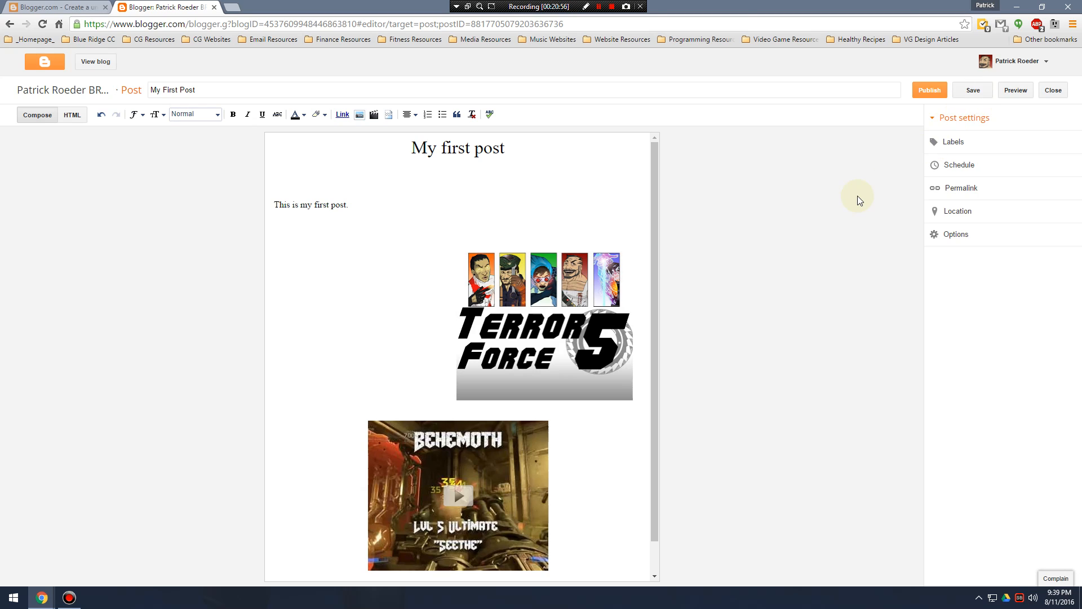
click(976, 92)
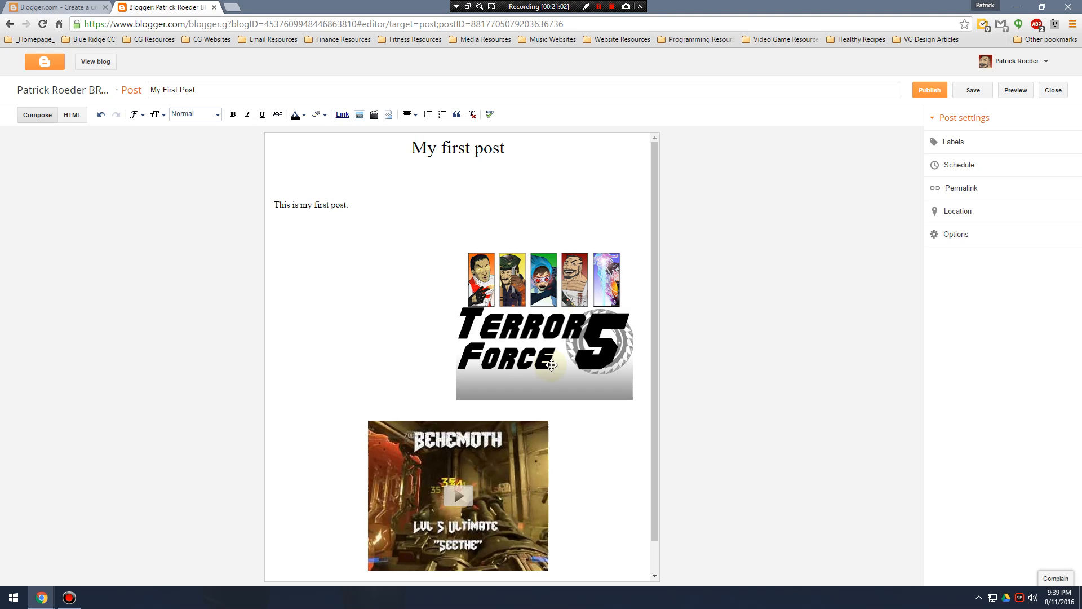
click(915, 97)
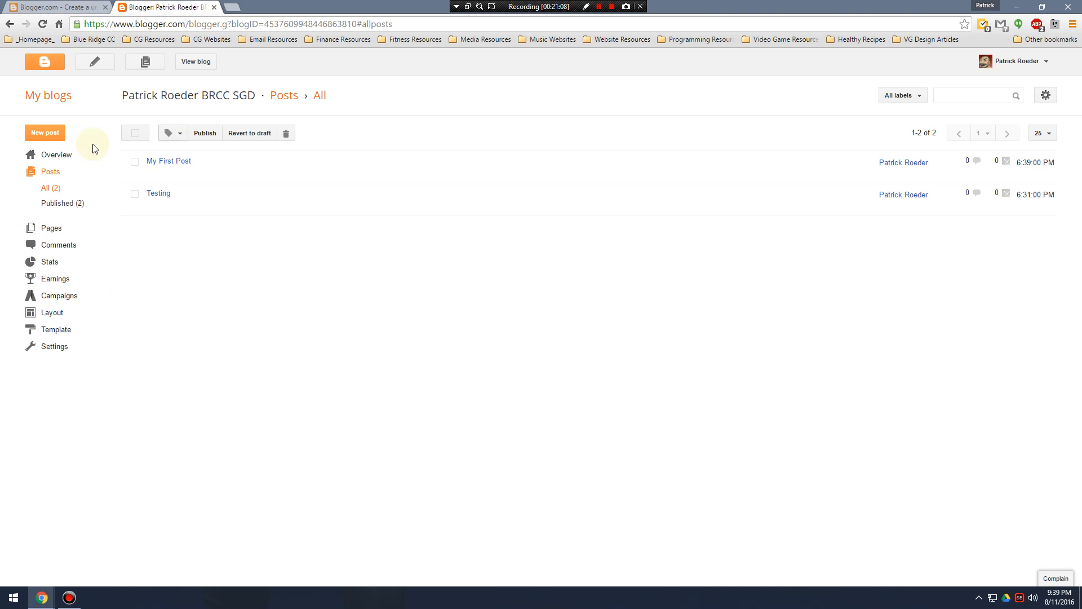
Reopen the "Testing" post from the post list, add the line "Stufff" below its text and update the post.
click(59, 155)
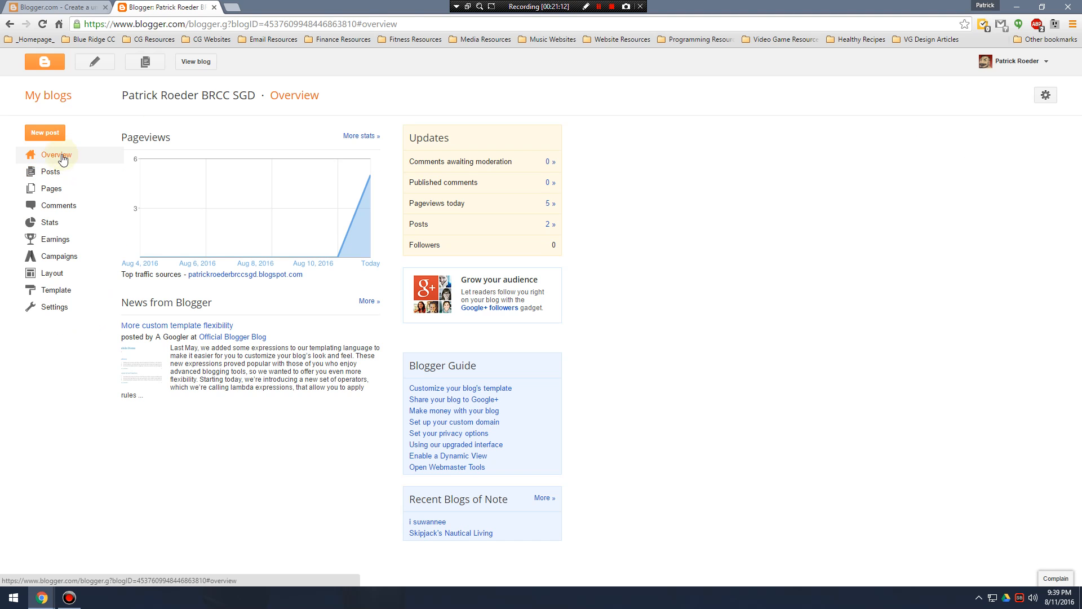
click(54, 174)
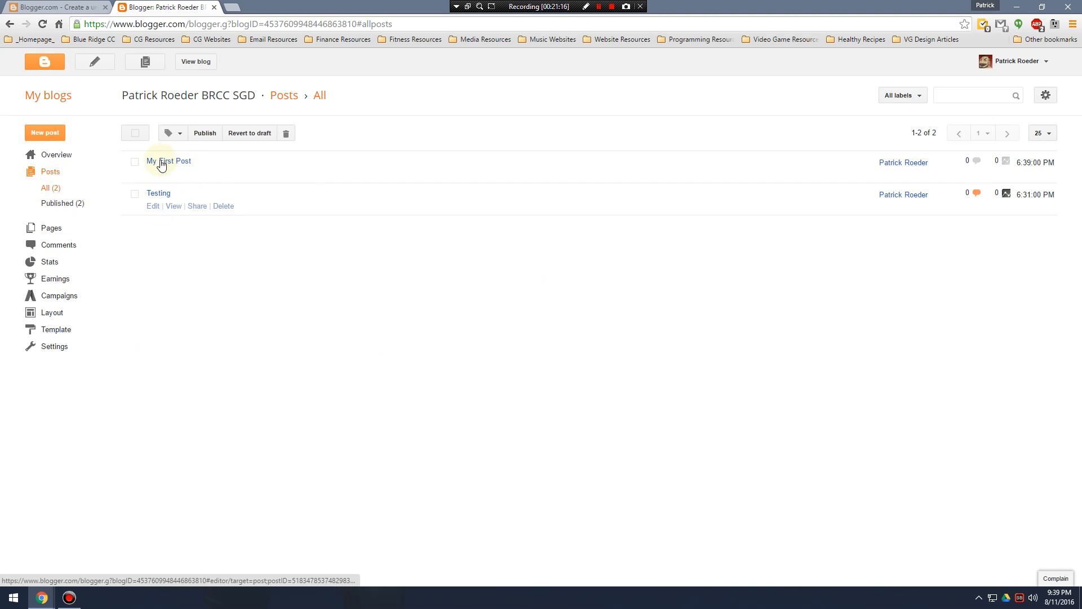
click(153, 206)
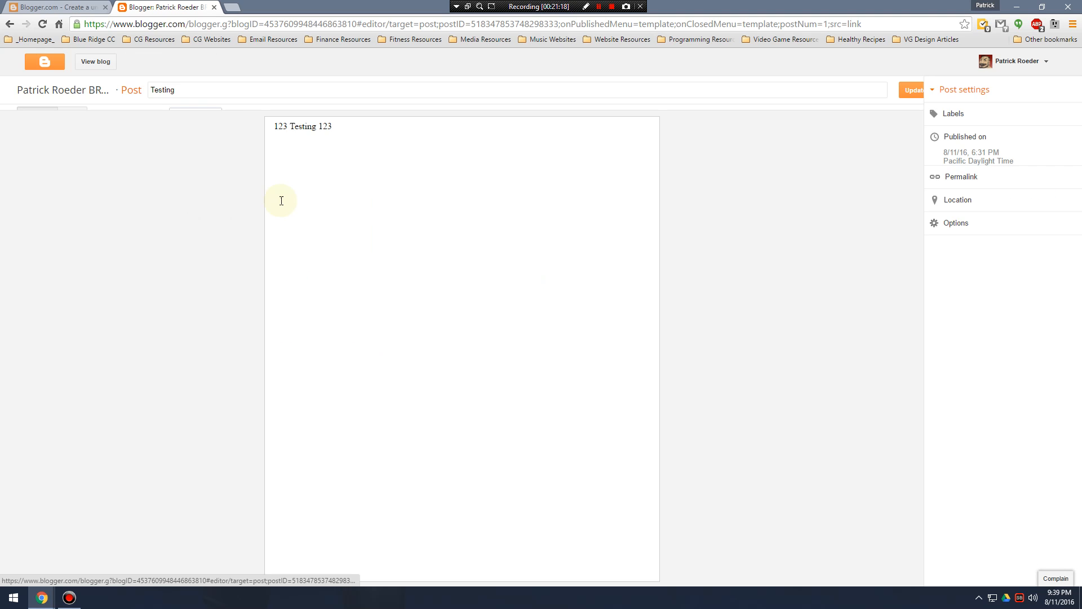
click(358, 154)
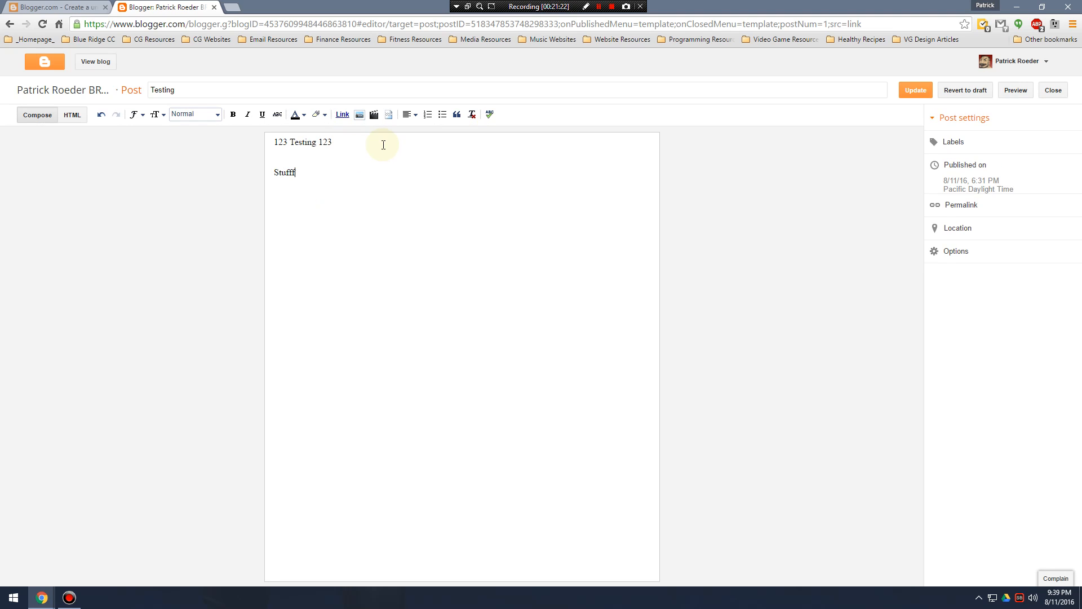
click(916, 92)
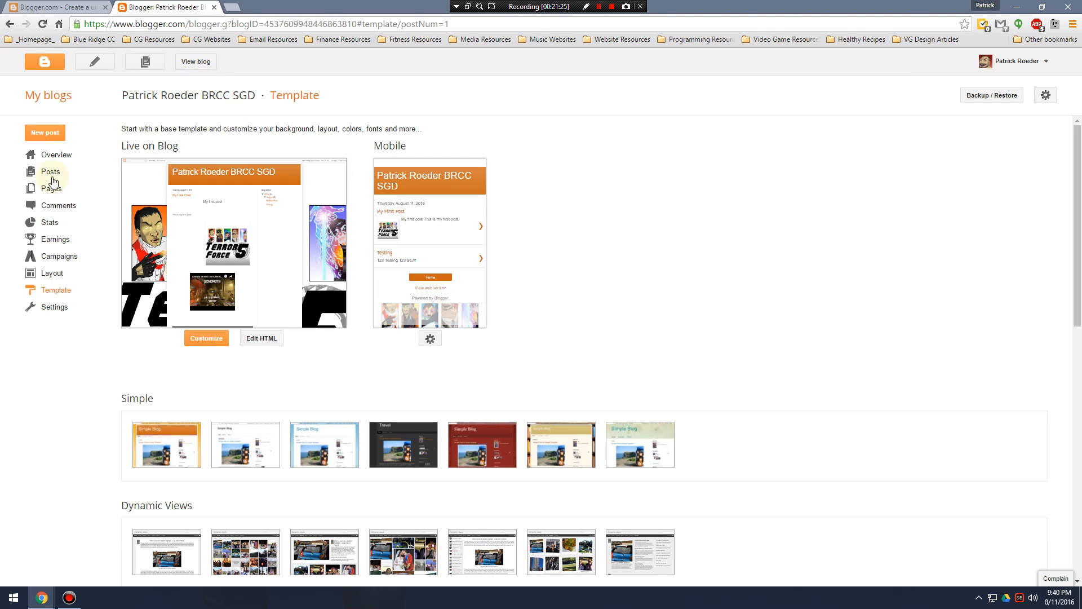
View the live blog in a new tab, examine the order and content of both published posts, and close the tab.
right_click(201, 64)
click(223, 68)
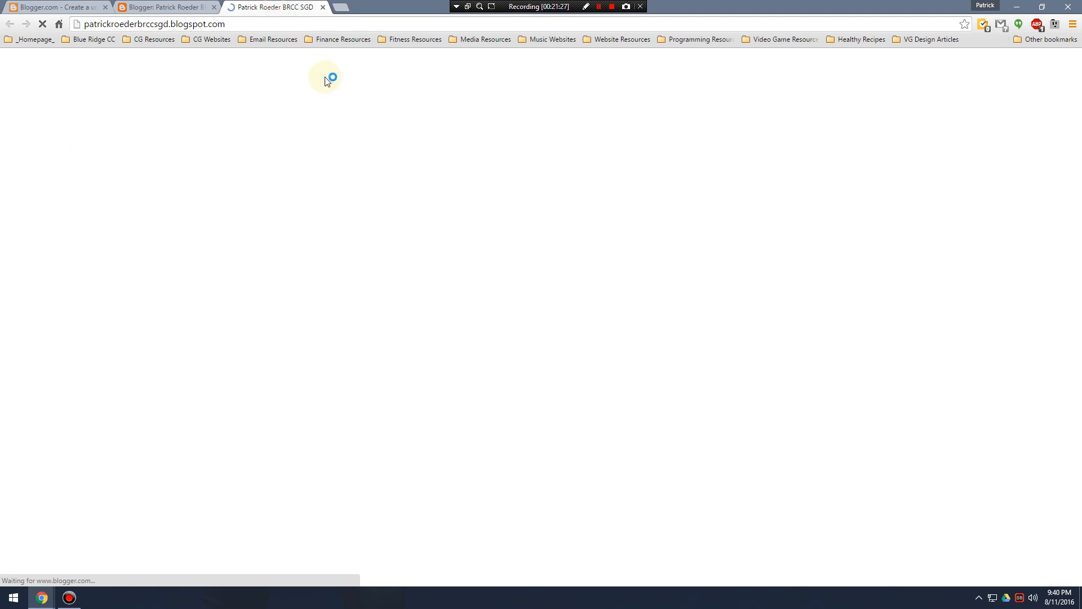
click(657, 203)
click(658, 204)
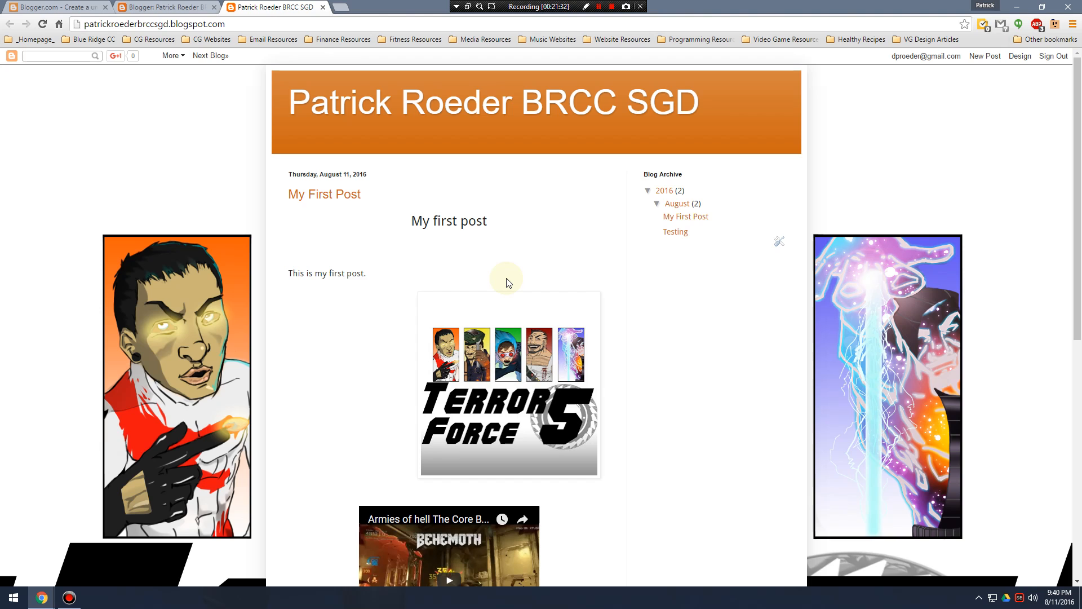
scroll(501, 283, down, 8)
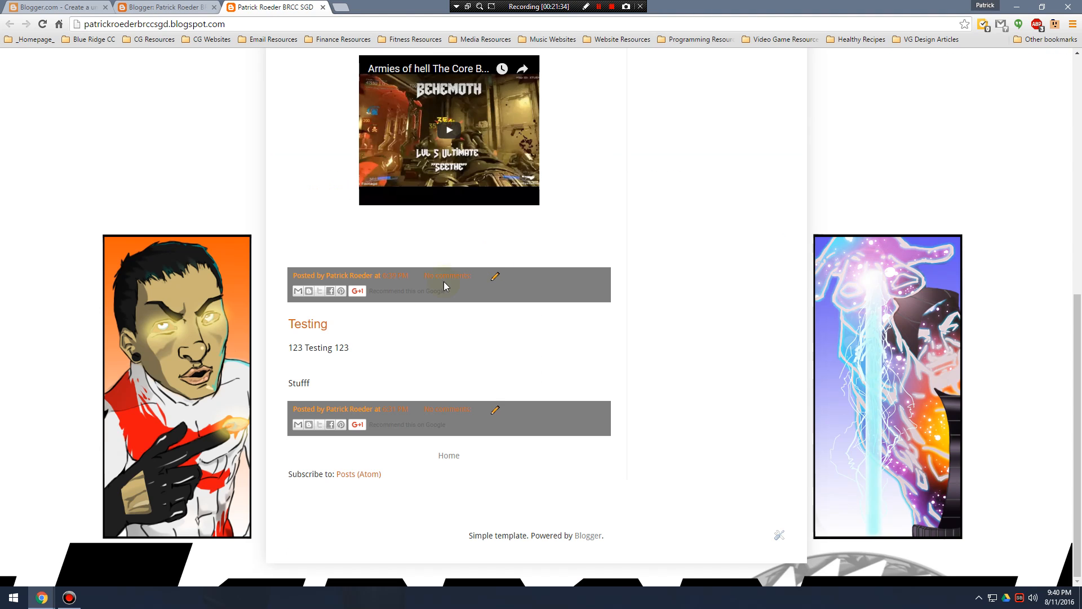
scroll(486, 338, up, 8)
scroll(490, 257, down, 4)
scroll(474, 246, up, 4)
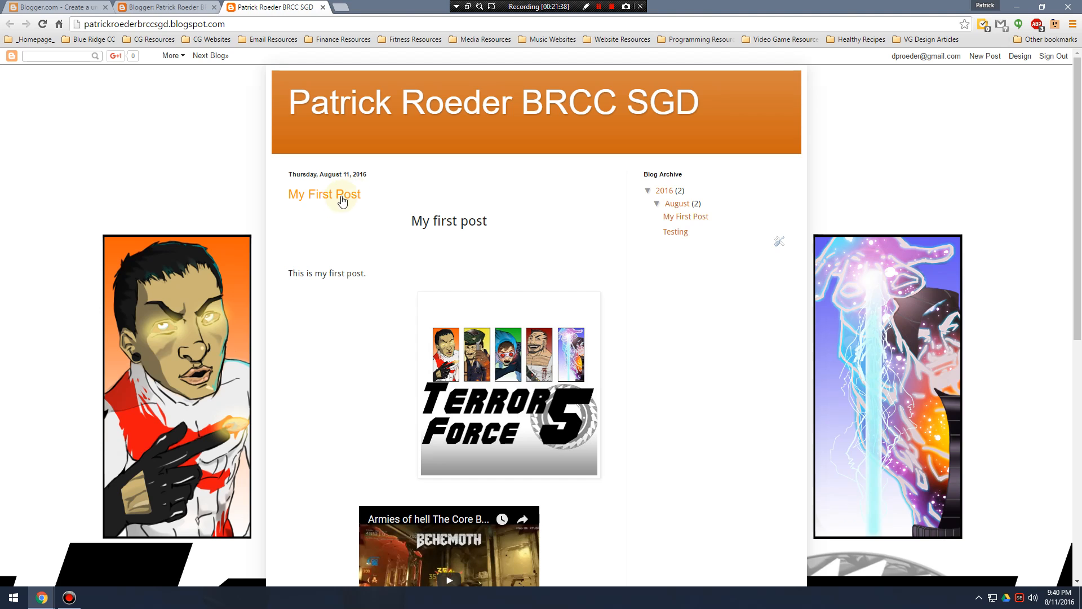
scroll(480, 329, down, 5)
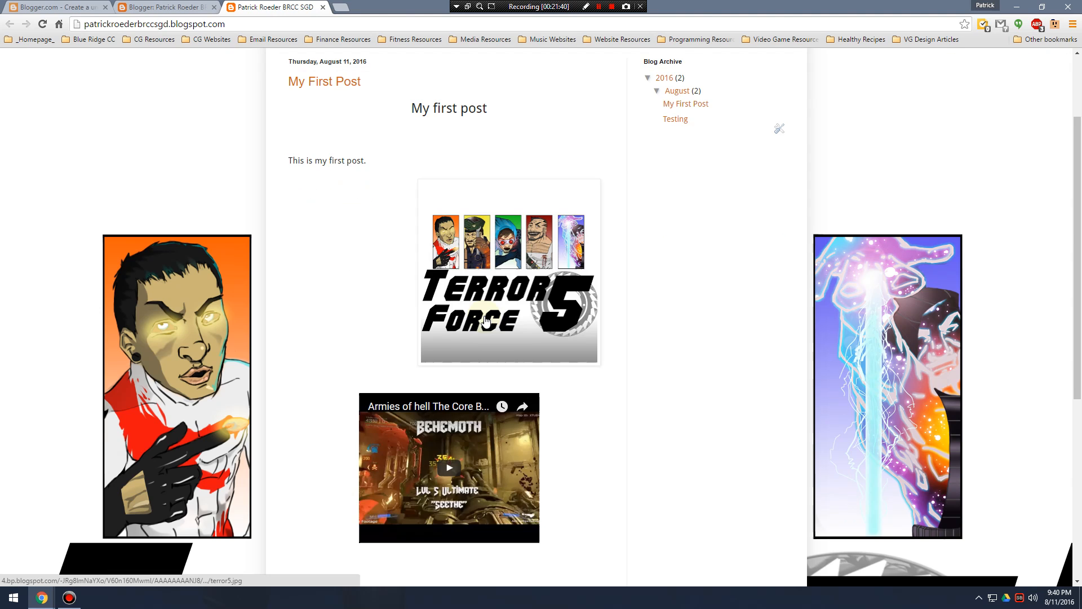
scroll(479, 329, down, 3)
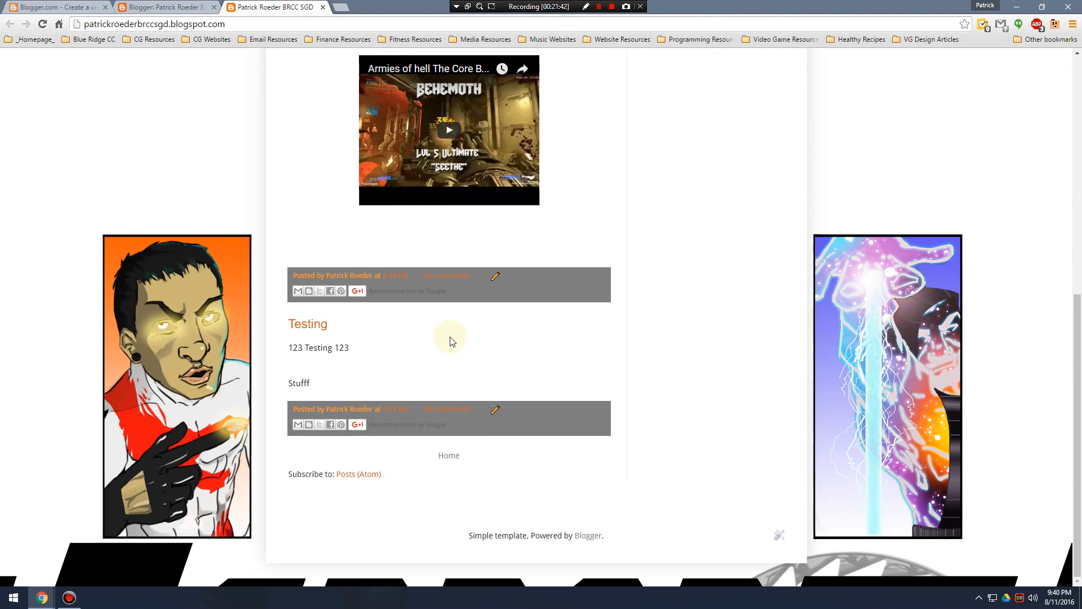
scroll(451, 338, up, 5)
scroll(495, 345, up, 3)
scroll(536, 352, down, 8)
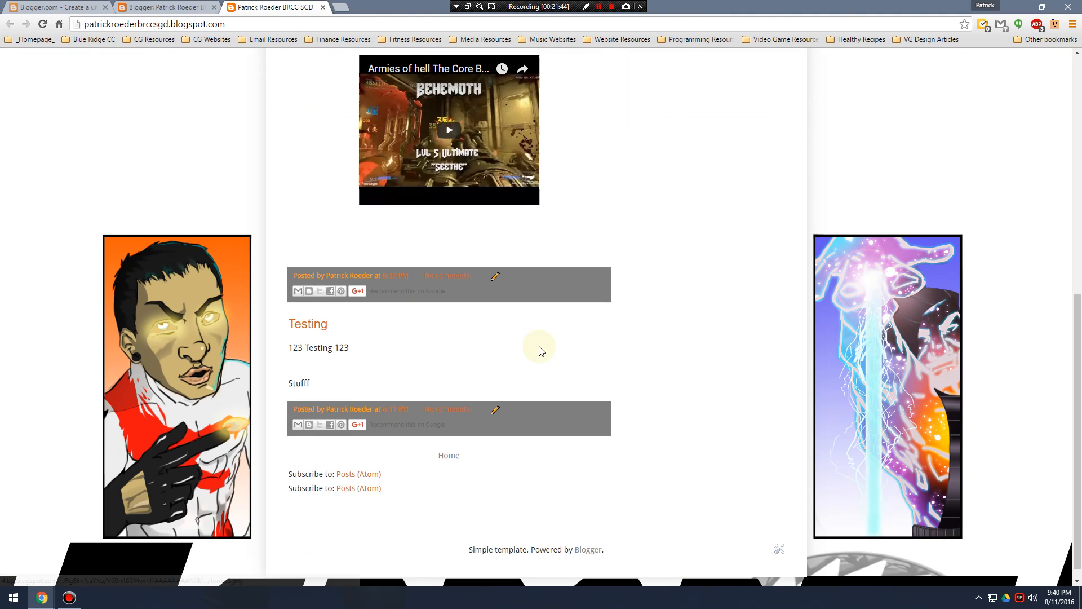
scroll(457, 381, up, 8)
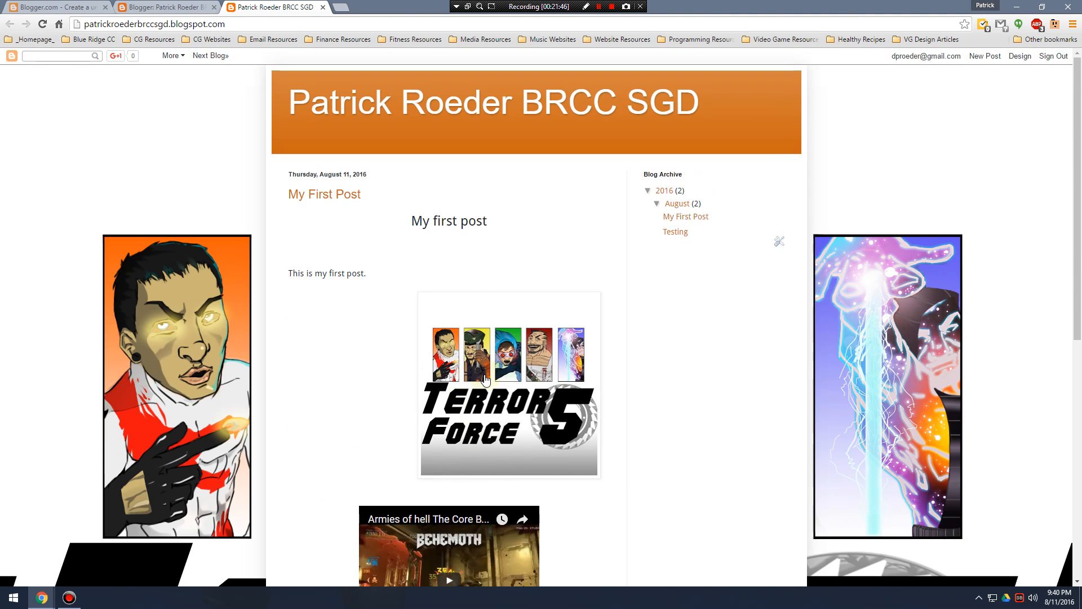
scroll(479, 377, down, 8)
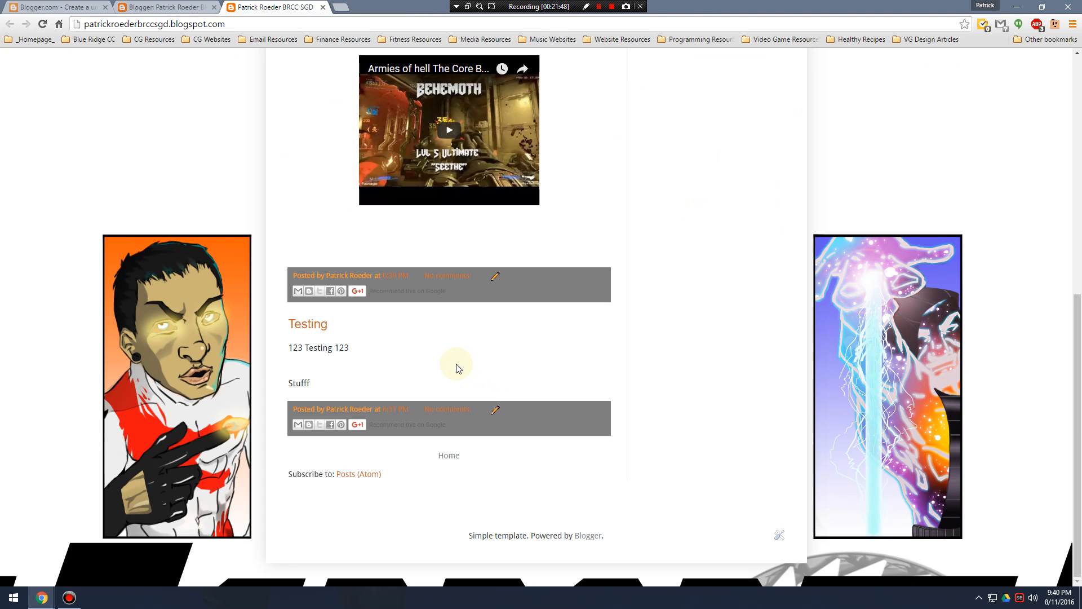
scroll(461, 367, up, 8)
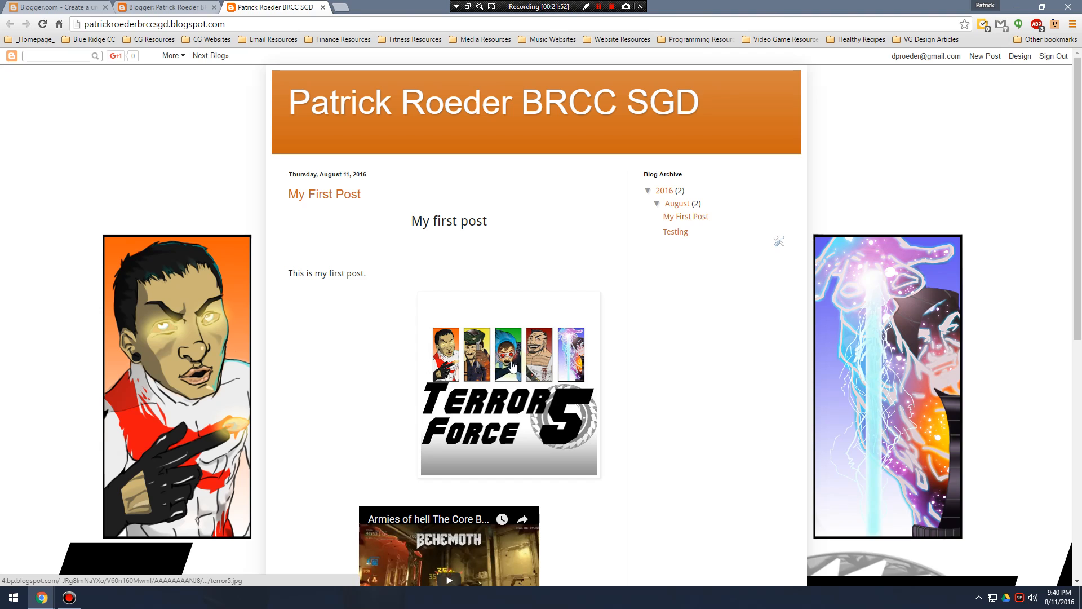
scroll(484, 358, down, 8)
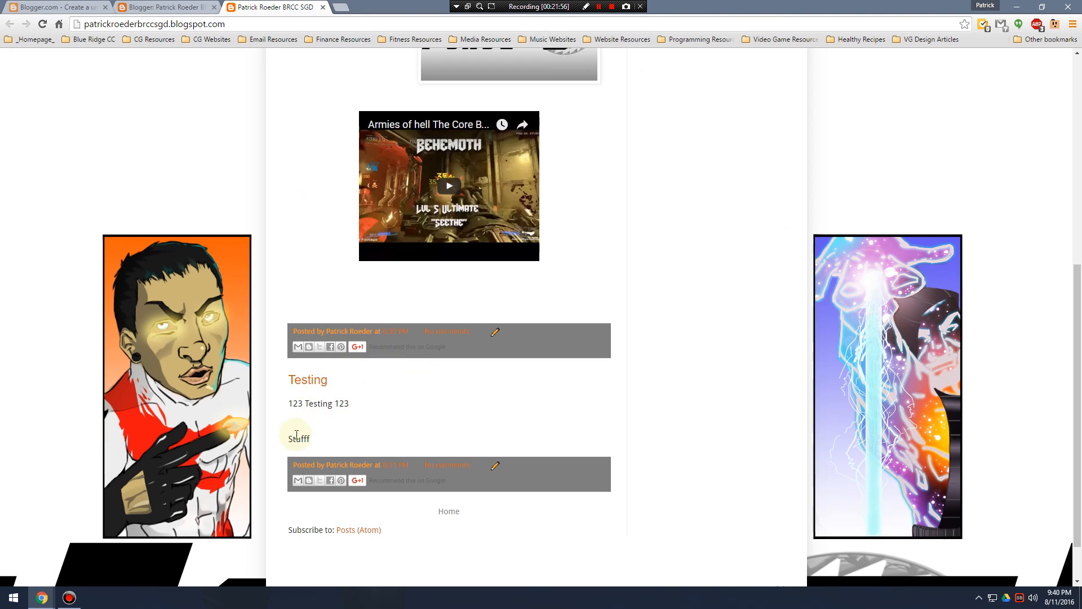
scroll(364, 428, up, 7)
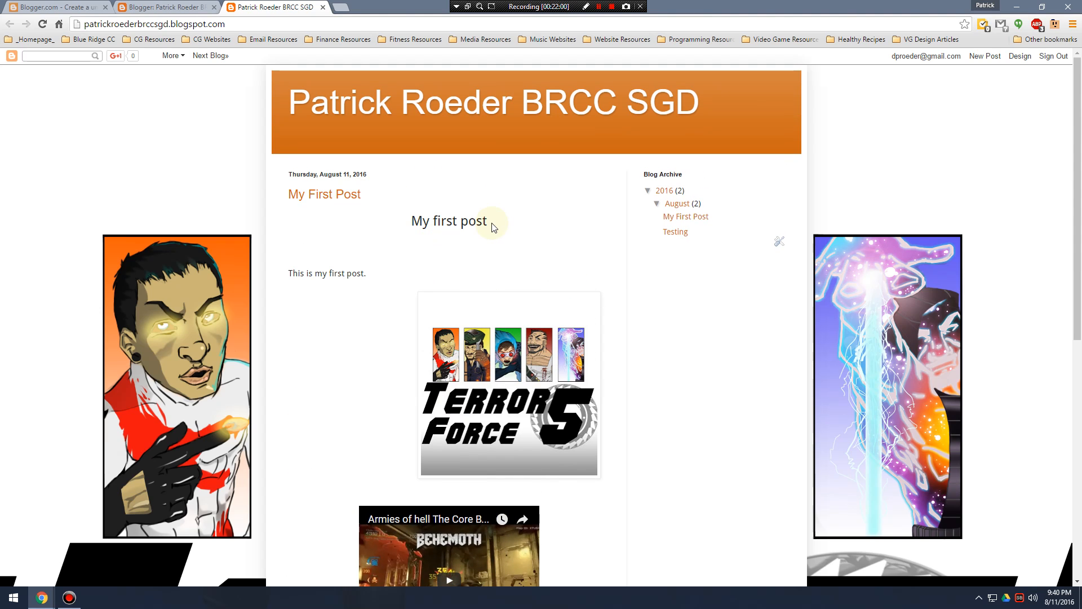
click(322, 7)
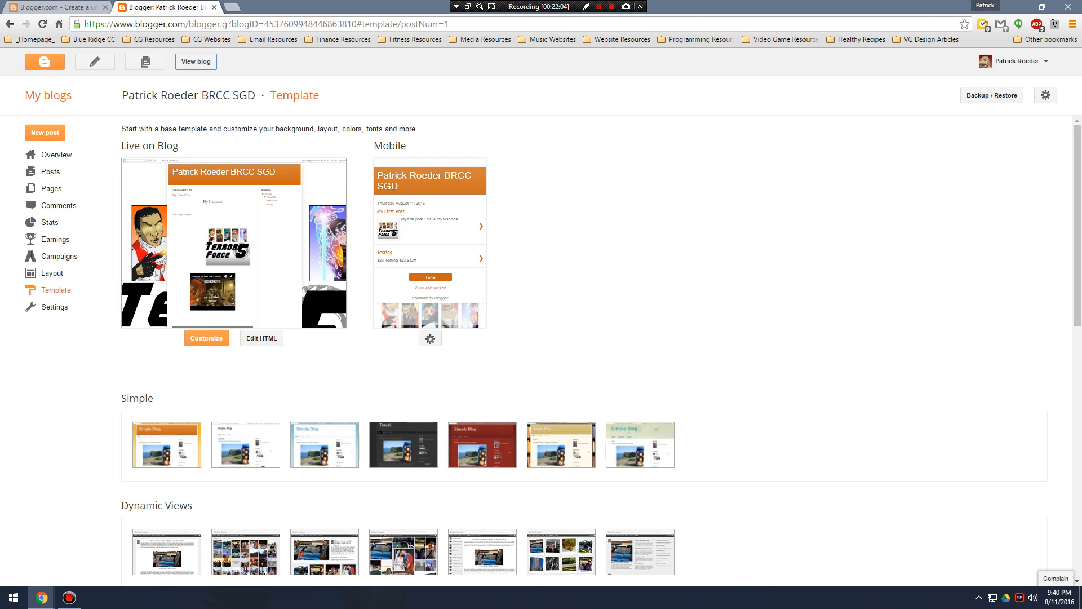
Open the live blog in a new tab again and look over the posts from top to bottom.
scroll(787, 351, down, 1)
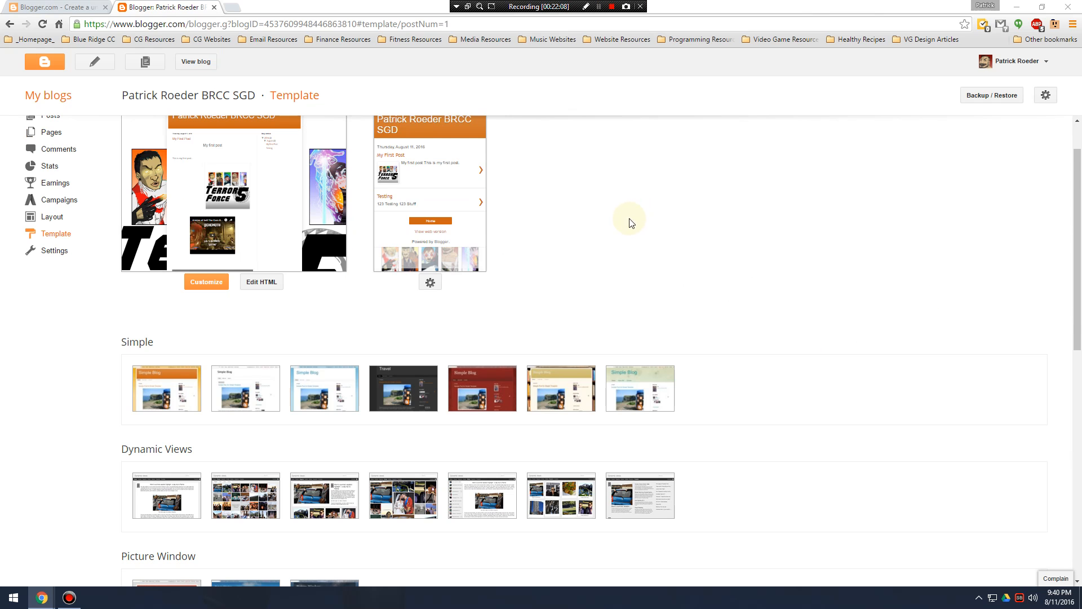
scroll(630, 222, up, 1)
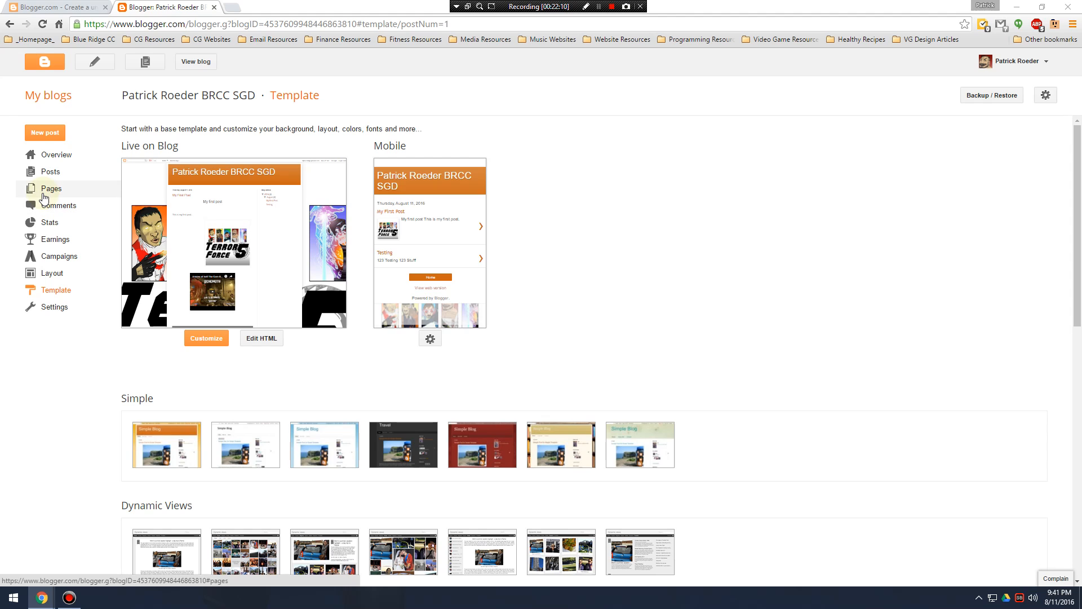
click(59, 193)
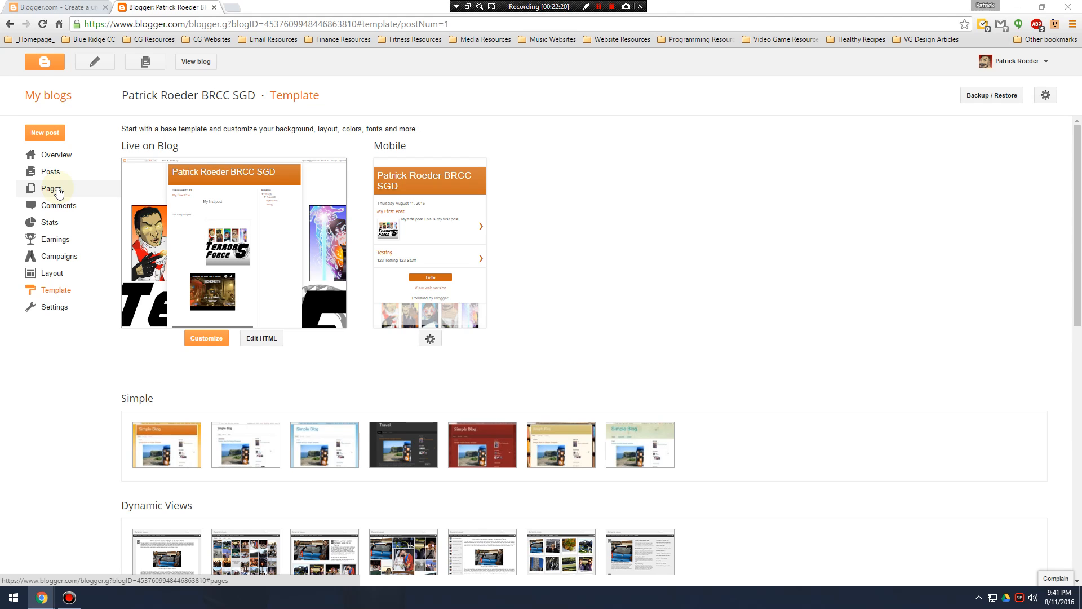
right_click(203, 64)
click(231, 69)
click(266, 7)
scroll(406, 346, down, 8)
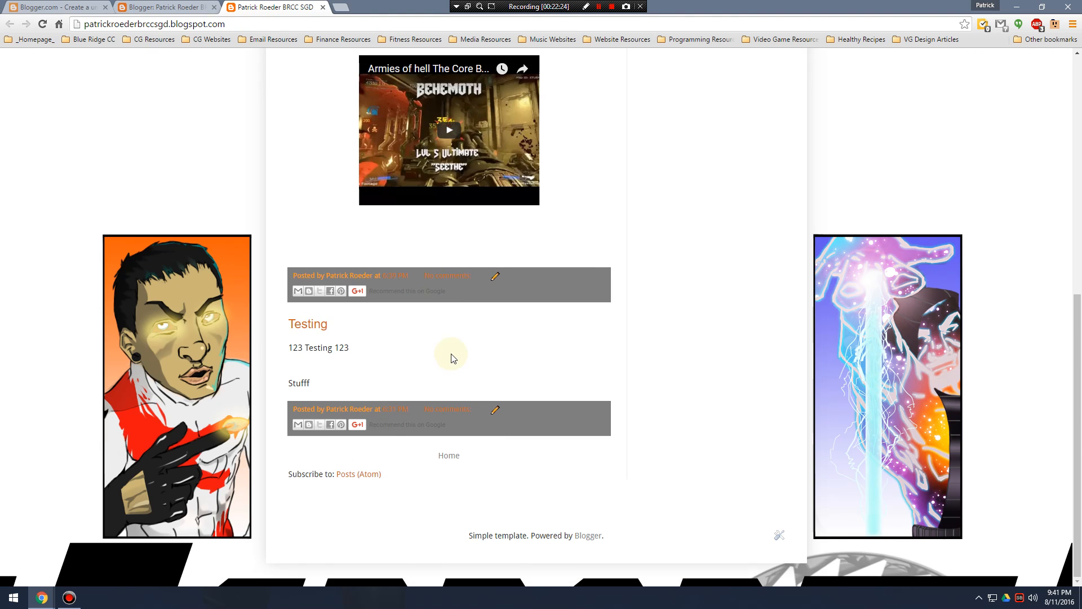
scroll(446, 350, up, 10)
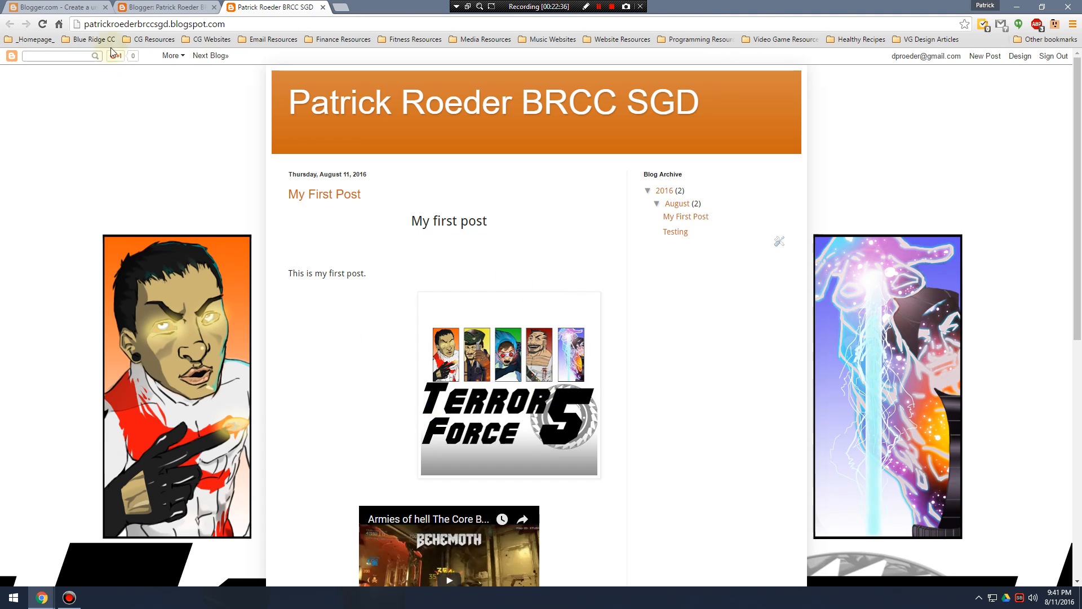
Create a new blog page from the dashboard and title it "Game Design Document".
click(171, 4)
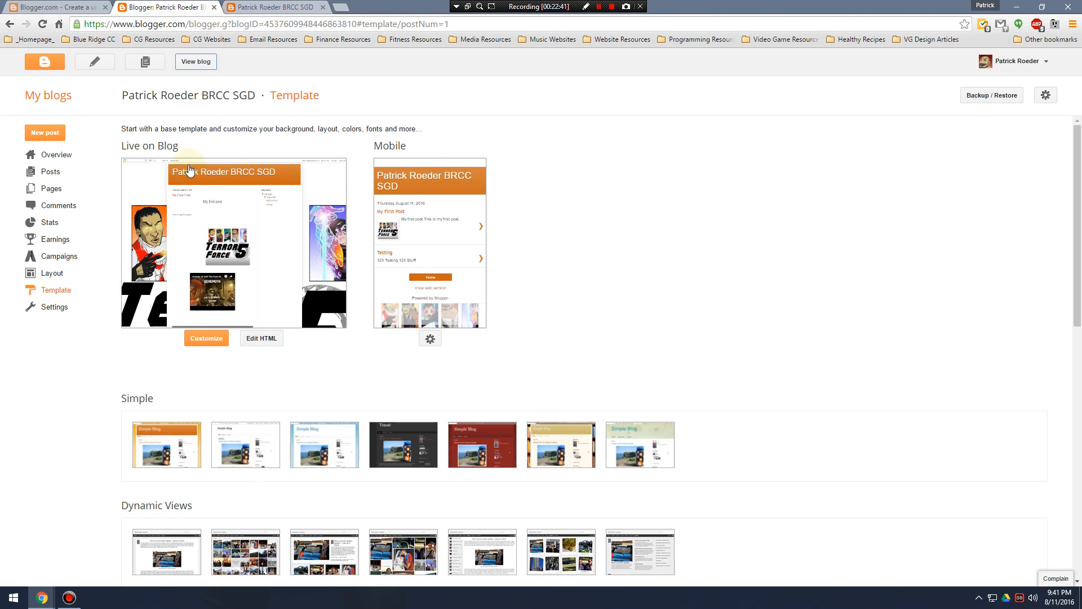
click(64, 191)
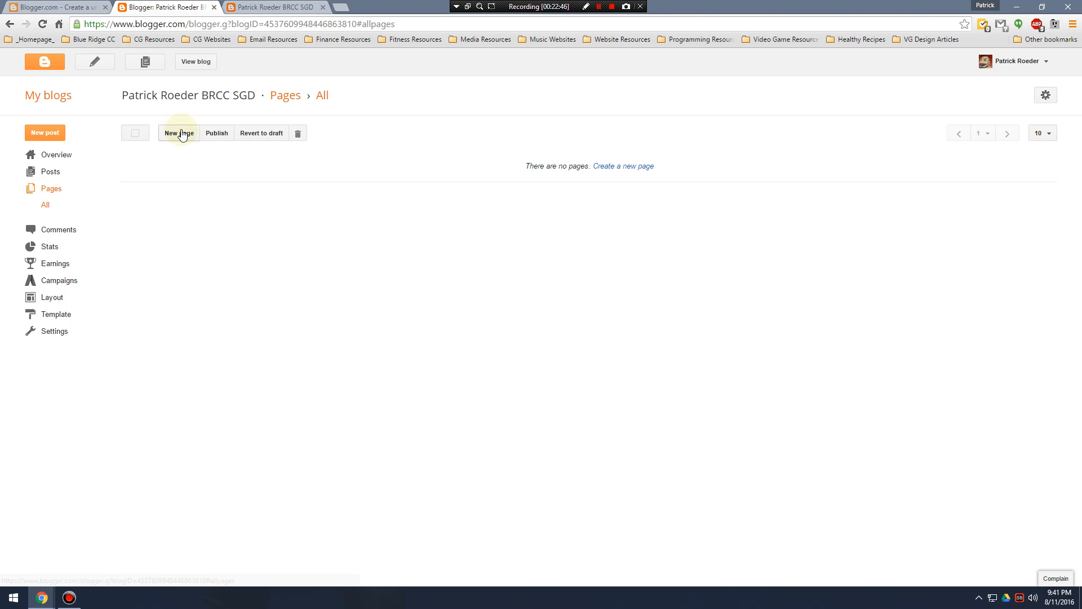
click(180, 133)
click(279, 88)
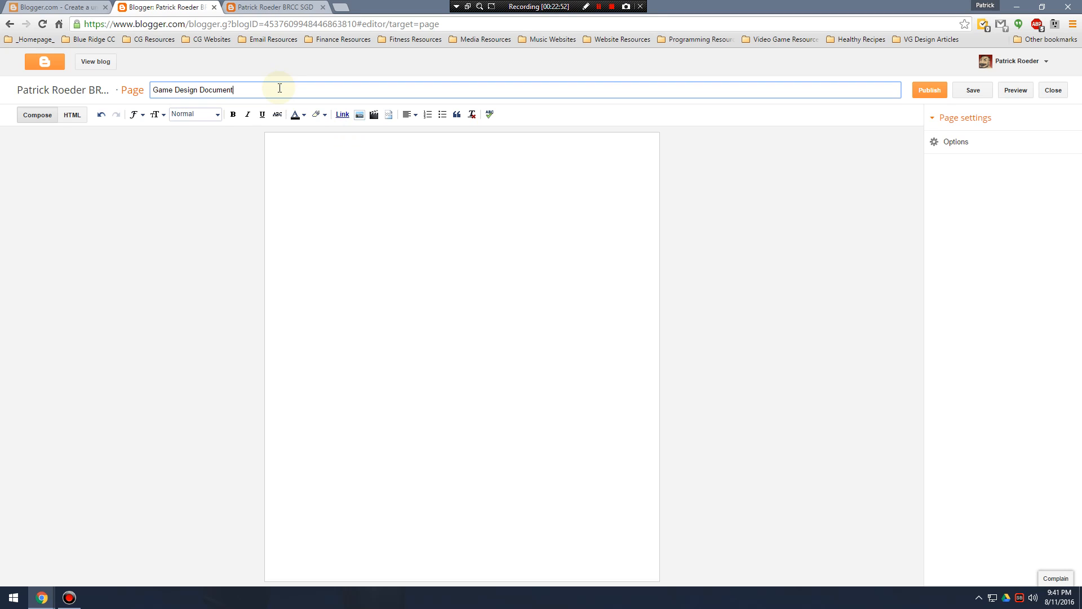
text(Game Design Document)
Add the centered line "MY Game Idea" at the top of the page body and format it as a heading.
click(347, 141)
click(410, 114)
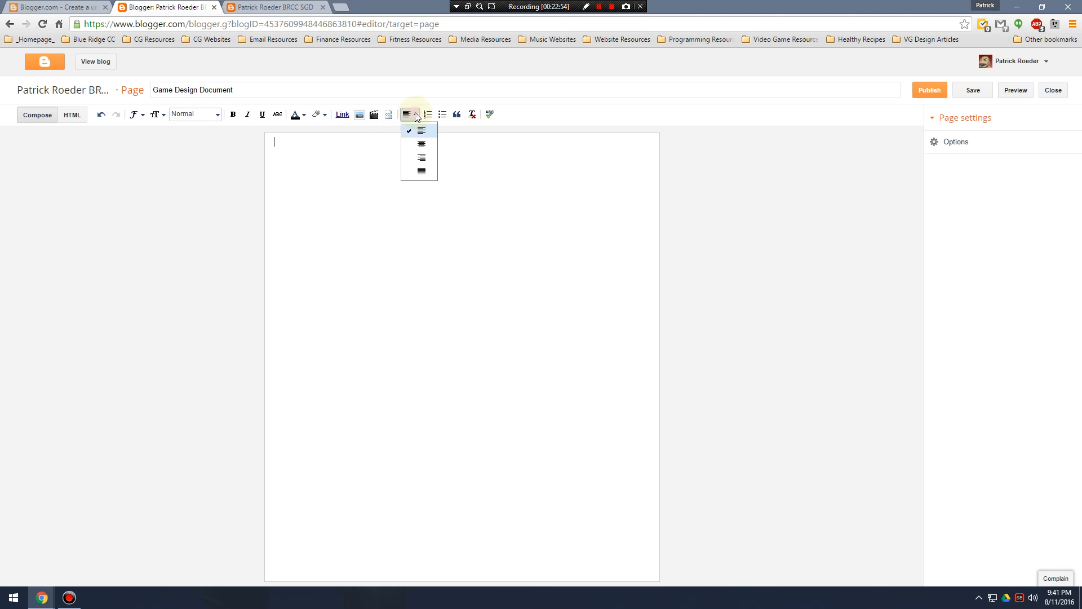
click(423, 146)
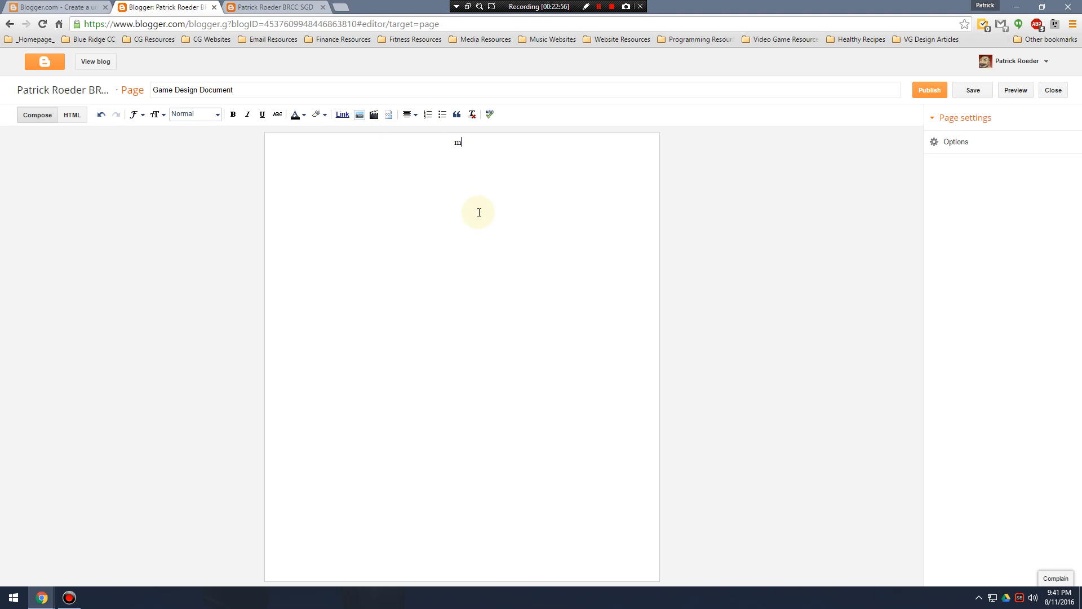
text(MY Game Idea)
click(506, 140)
drag(429, 141, 500, 140)
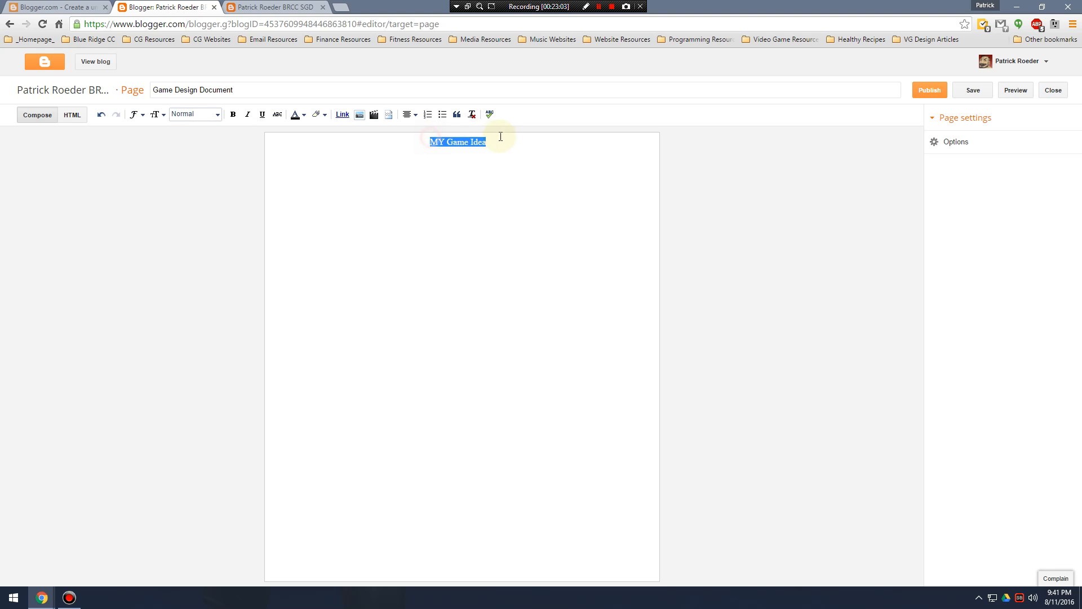
click(217, 115)
click(192, 190)
Left-align the empty line below the "MY Game Idea" heading.
click(501, 181)
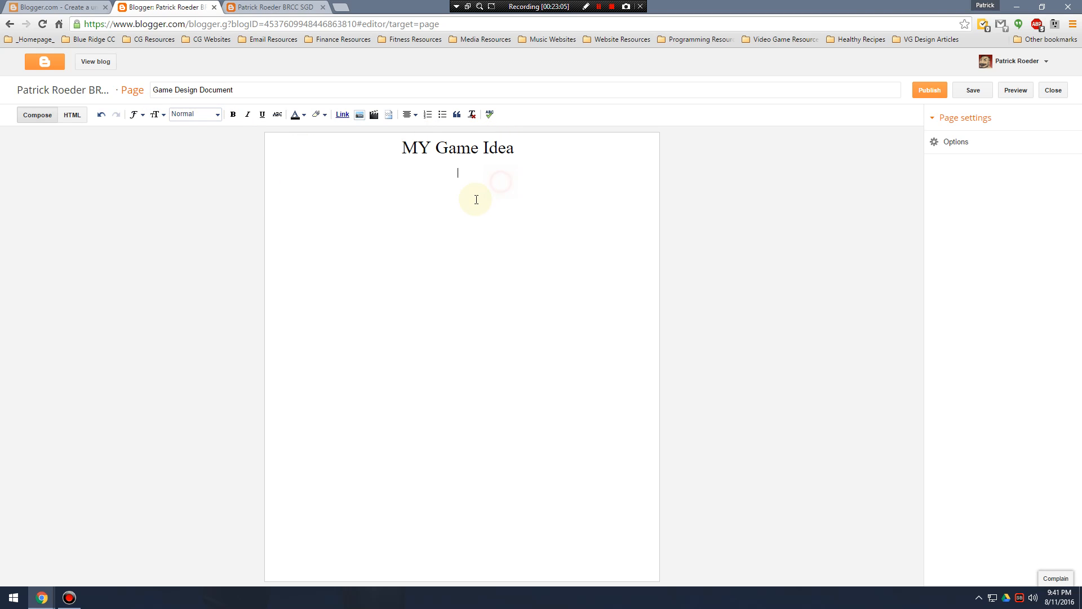
click(404, 117)
click(417, 131)
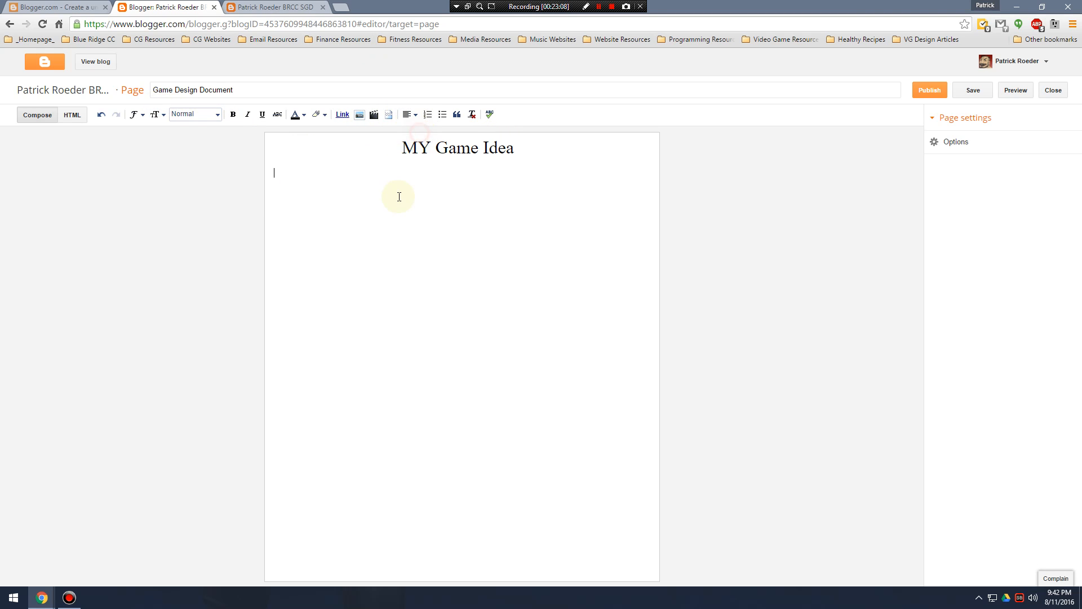
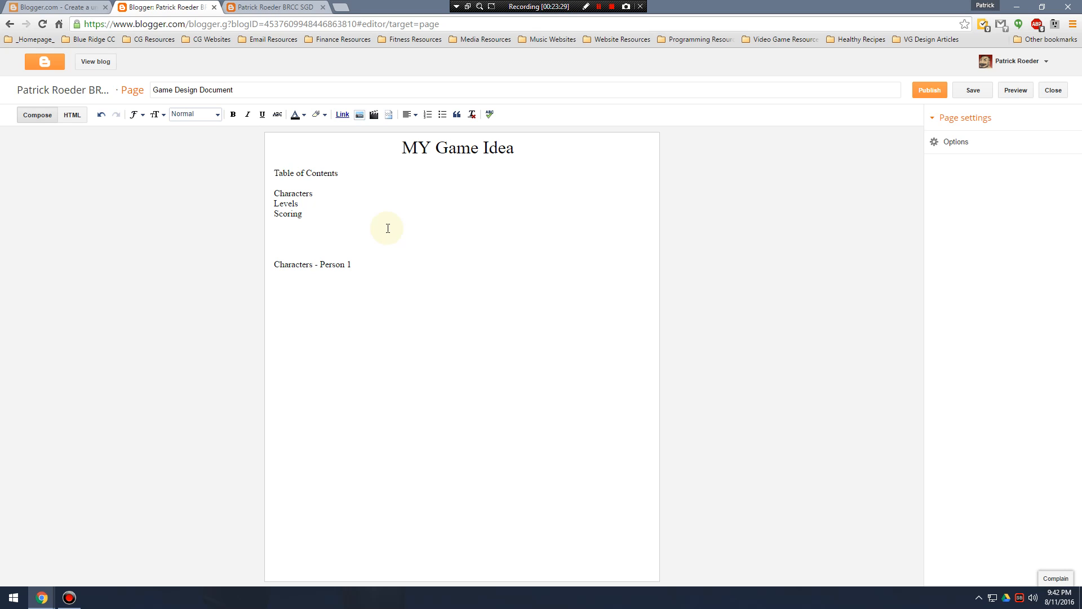
Put "Person 1" and "Person 2" on separate lines below "Characters -" and publish the page.
key(Right)
key(Right)
key(Right)
key(Return)
key(Return)
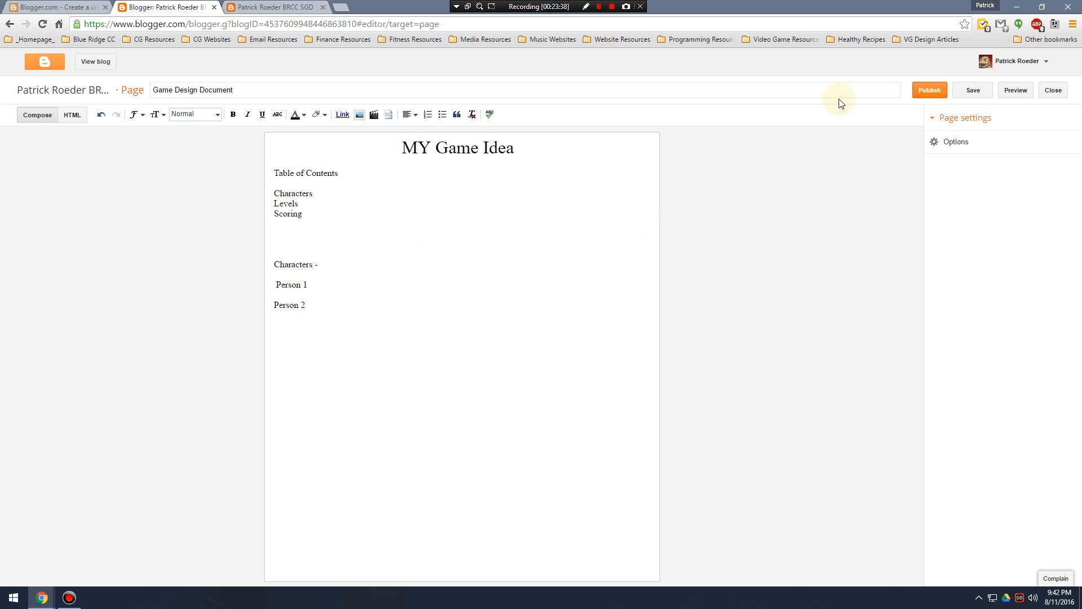
click(274, 284)
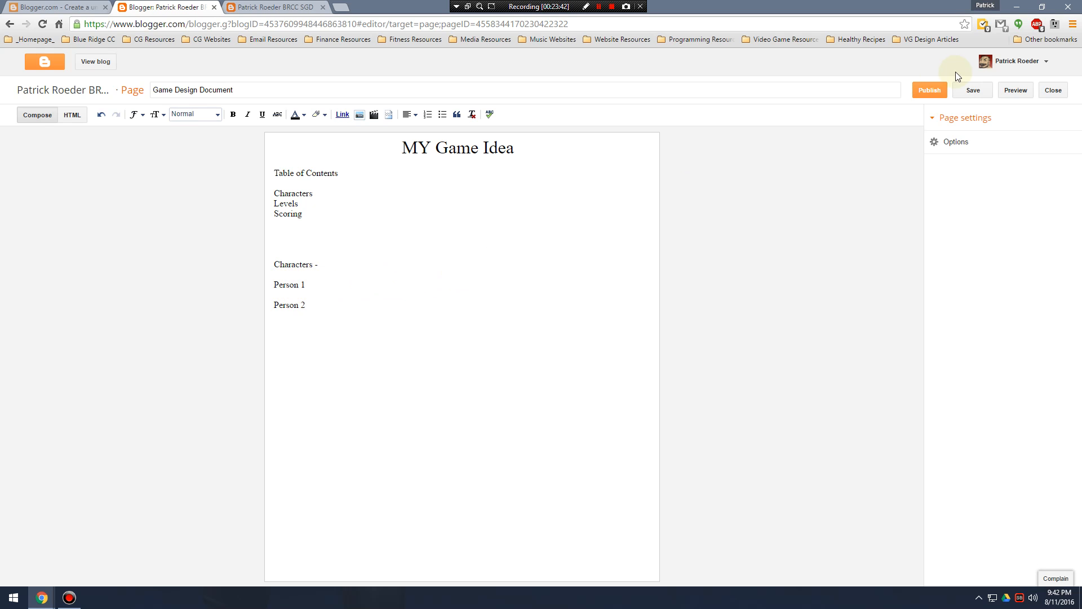
click(930, 91)
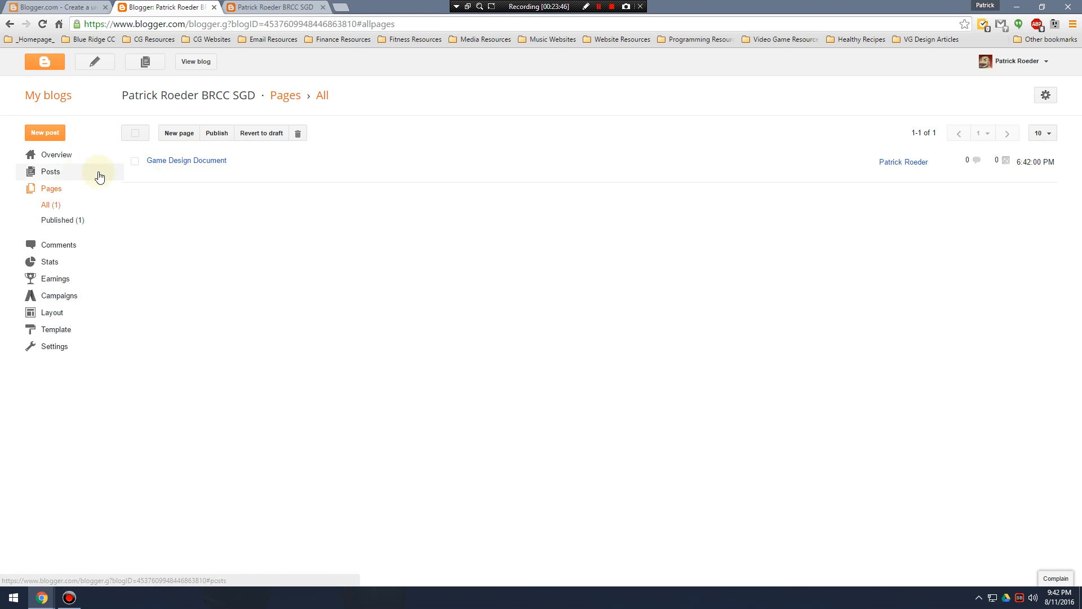
Compare the blog's list of posts with its list of pages in the dashboard.
click(54, 176)
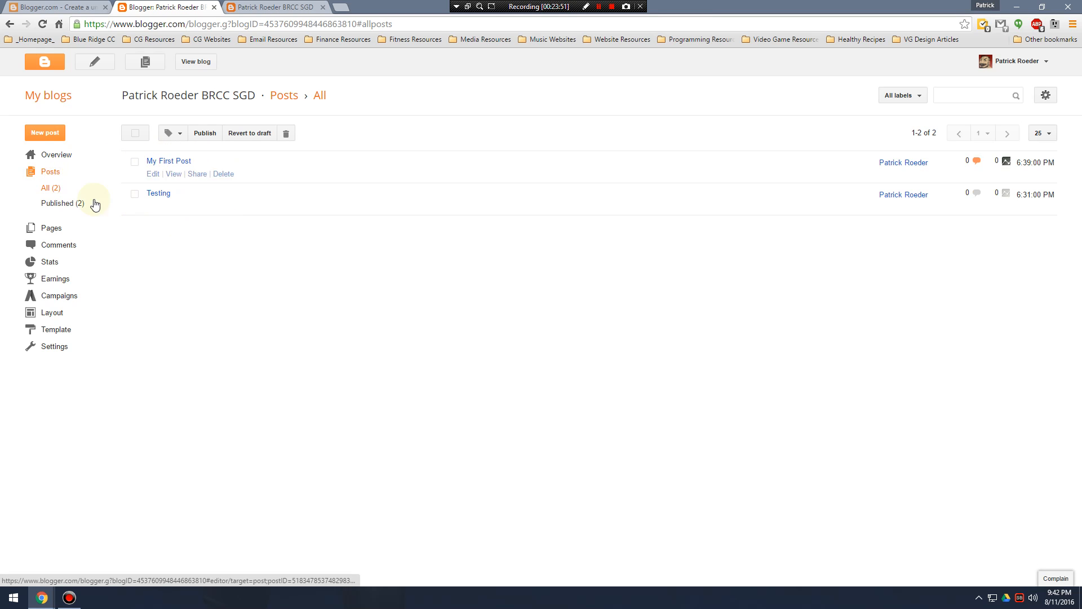
click(52, 228)
click(54, 175)
click(59, 226)
click(50, 173)
Reload the live blog and check from header to footer whether it links to the Game Design Document page.
click(262, 7)
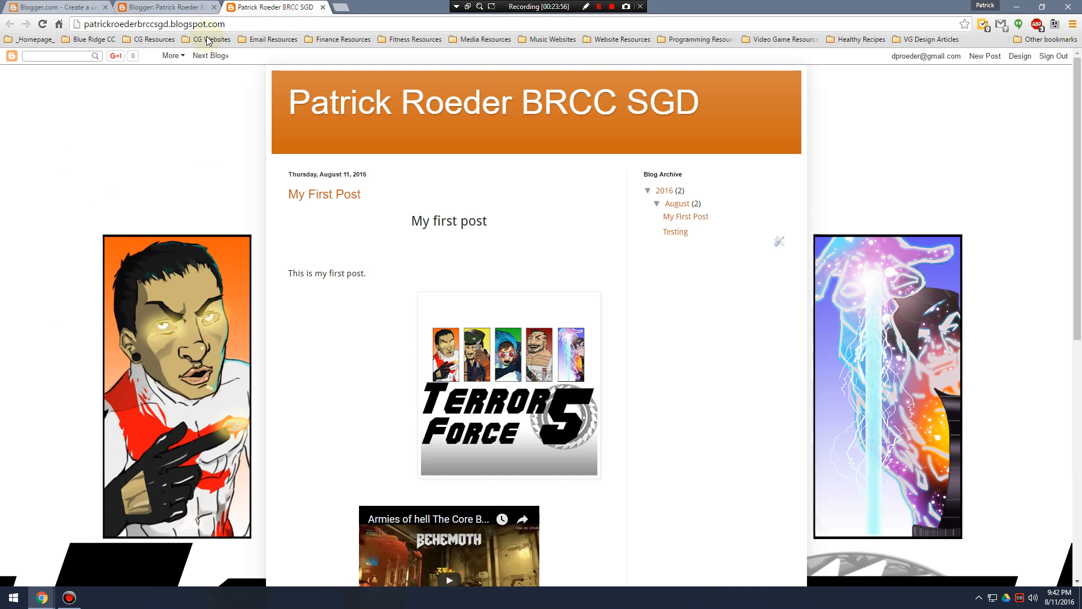
click(44, 25)
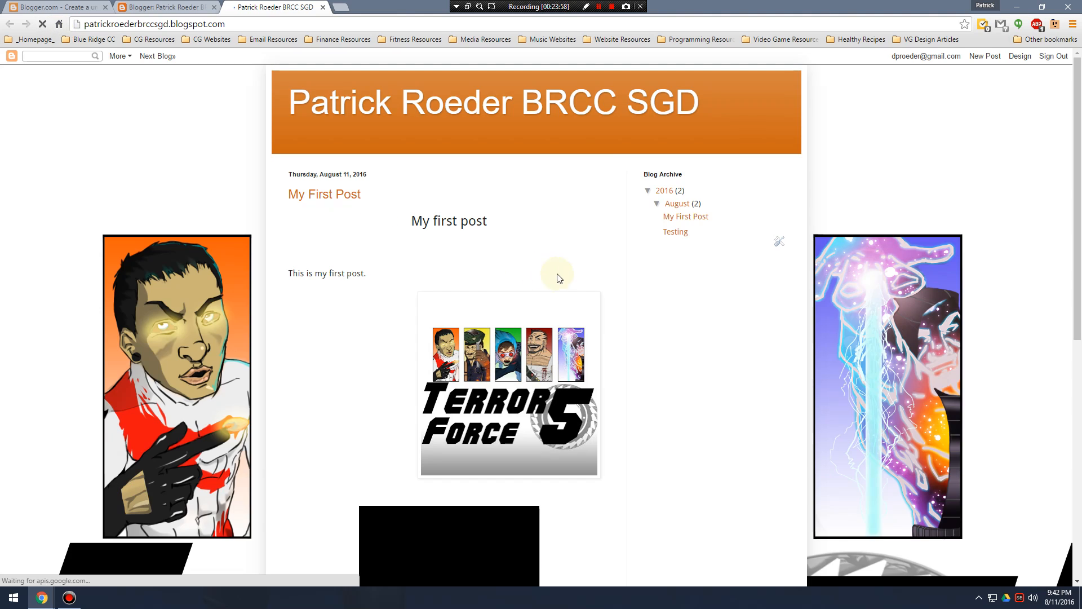
scroll(446, 261, down, 8)
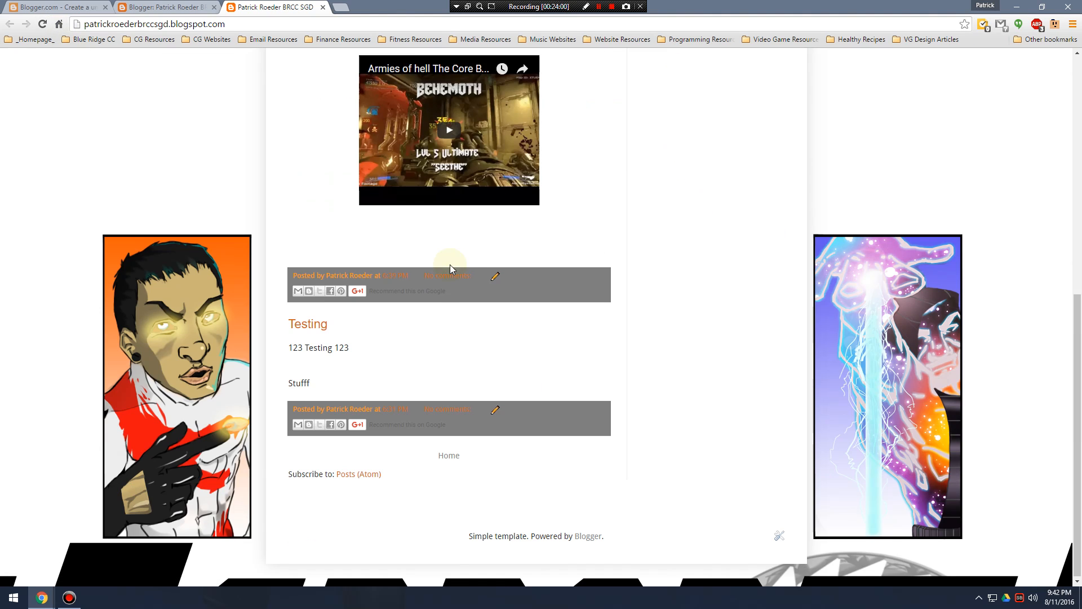
scroll(439, 350, up, 5)
scroll(437, 334, up, 3)
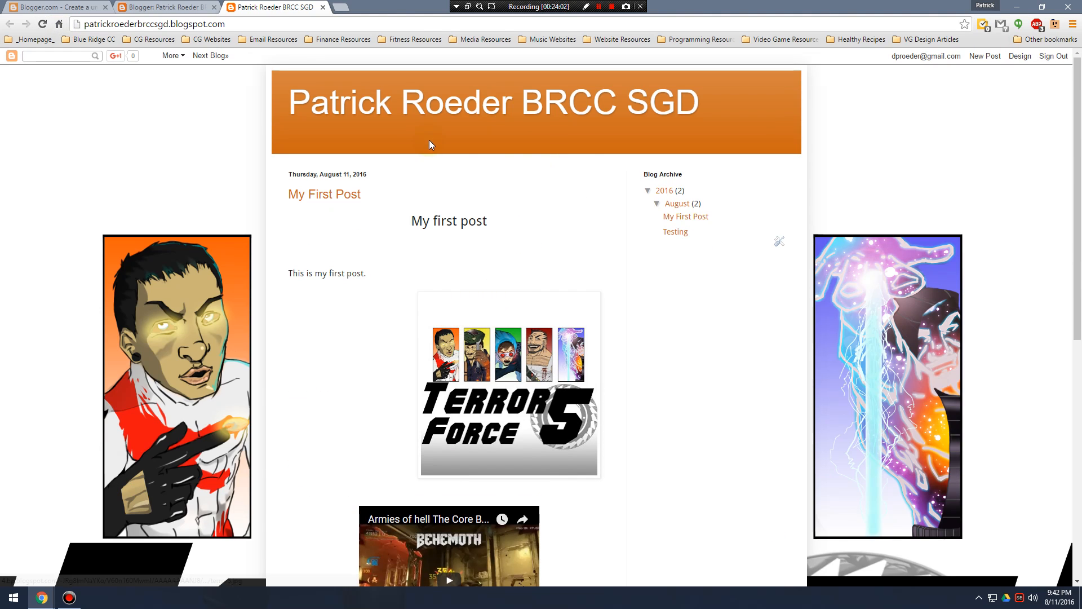
scroll(428, 202, down, 8)
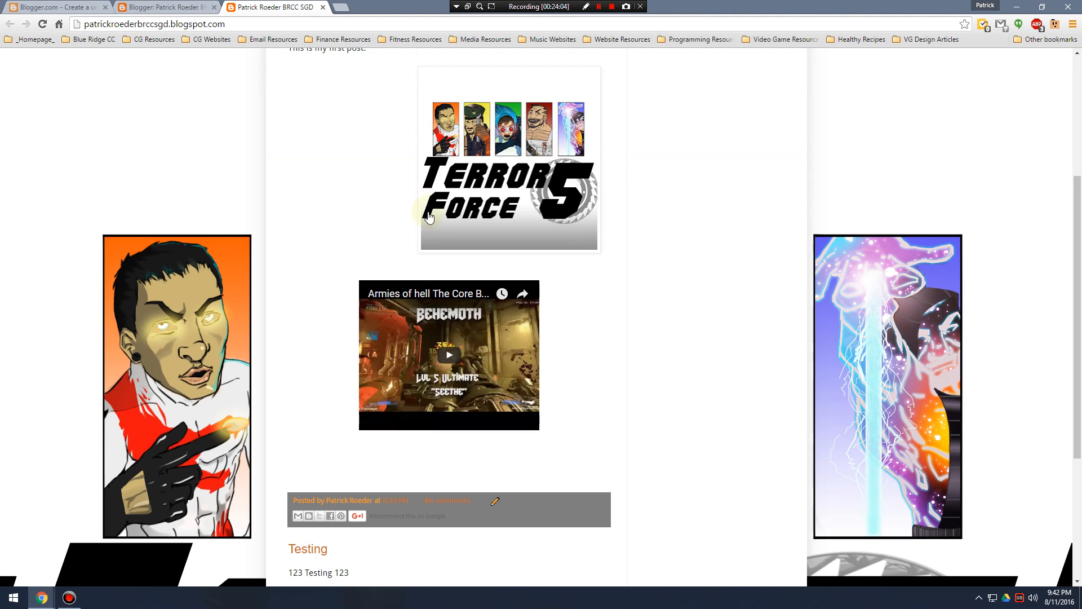
scroll(613, 393, up, 8)
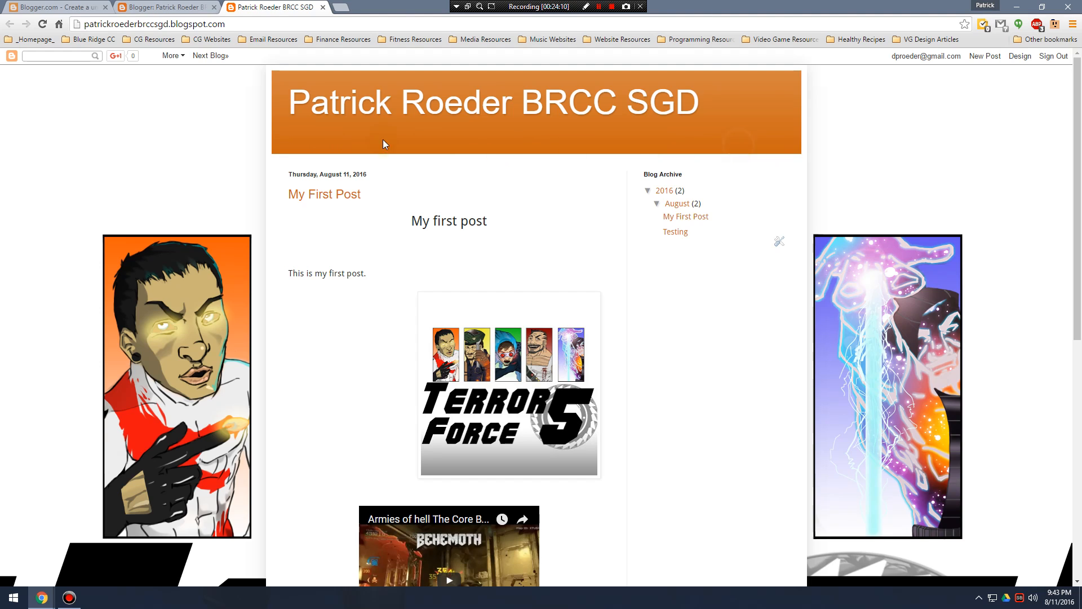
double_click(286, 137)
click(537, 139)
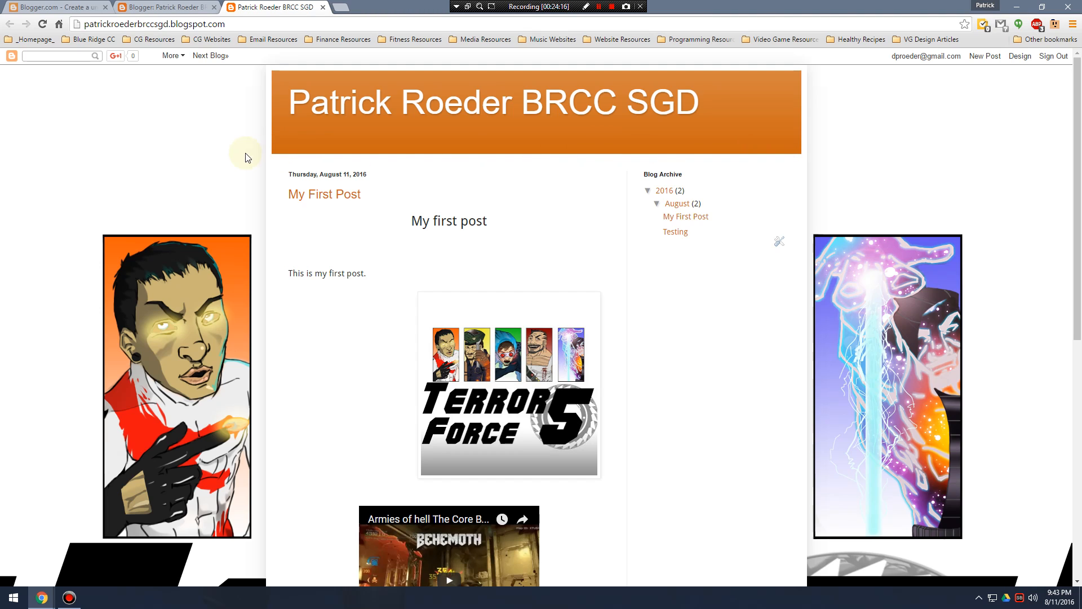
Open the blog's layout in the dashboard and compare its sections with the live blog.
click(160, 6)
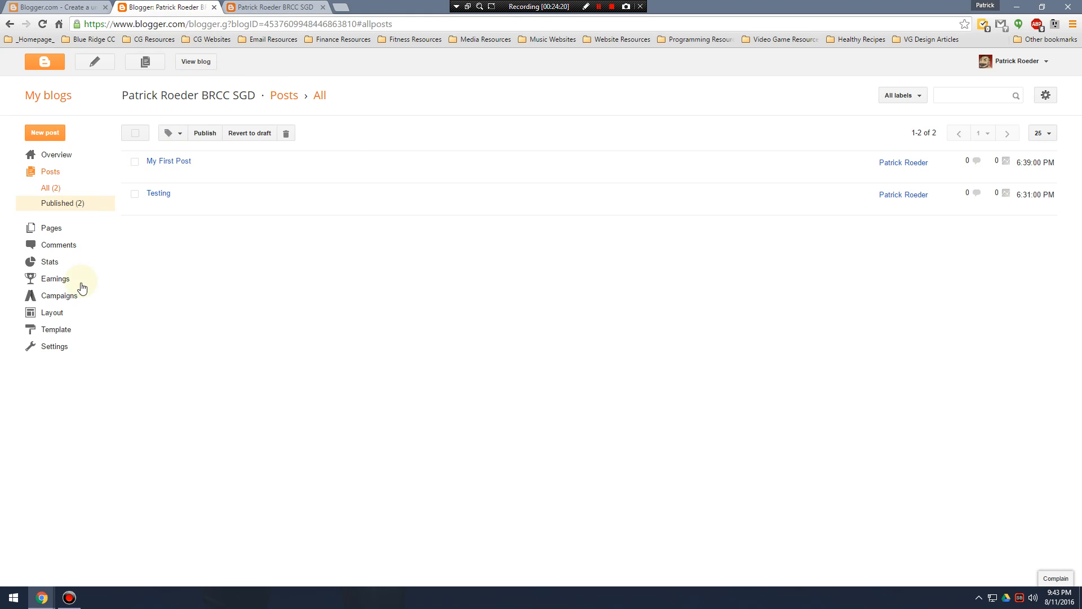
click(52, 313)
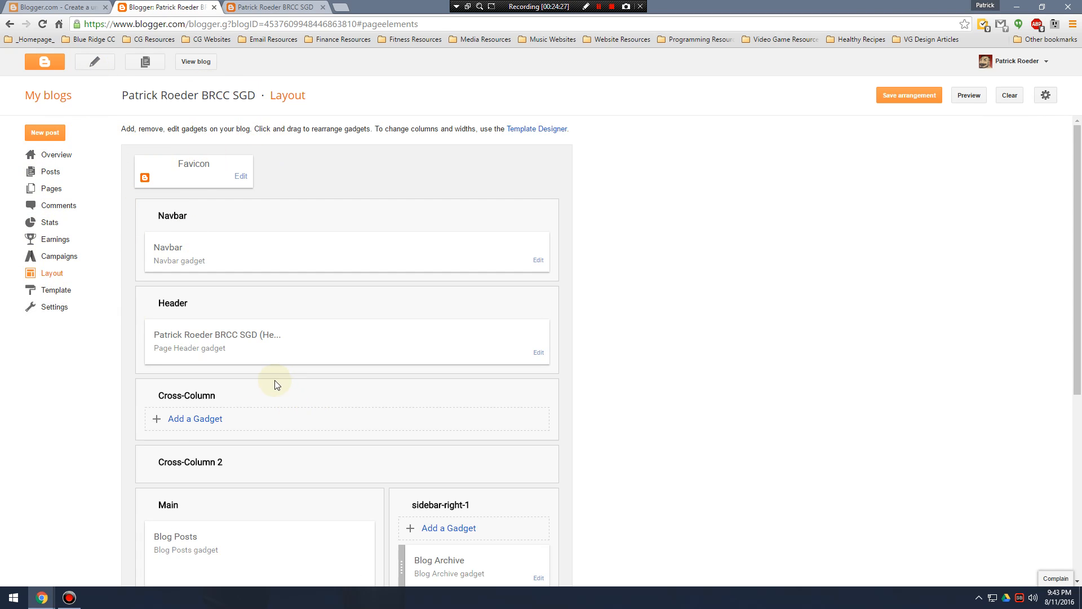
scroll(288, 377, down, 3)
scroll(306, 371, up, 1)
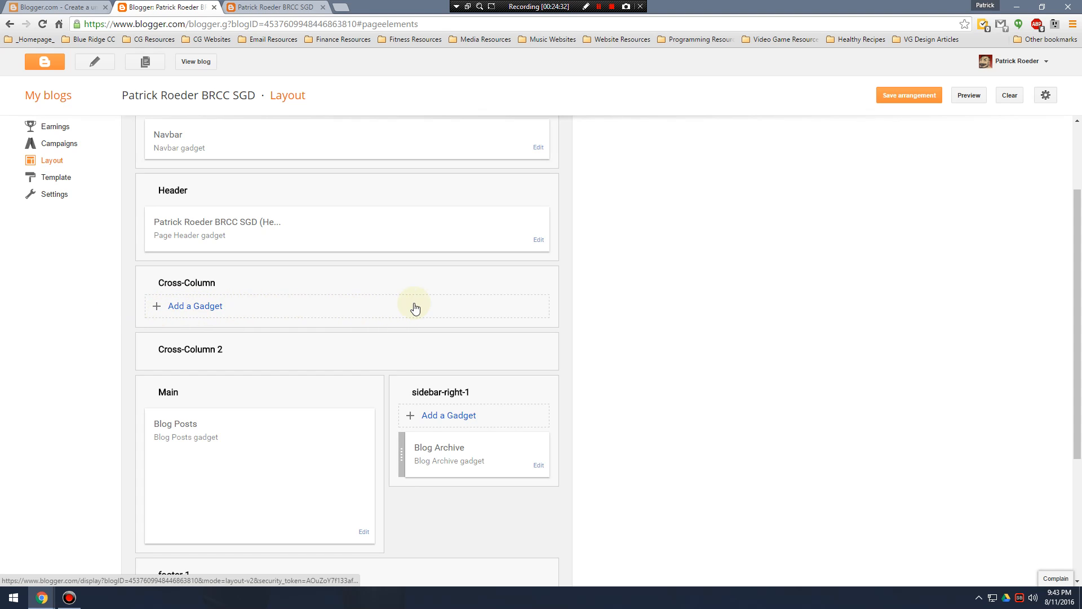
click(270, 7)
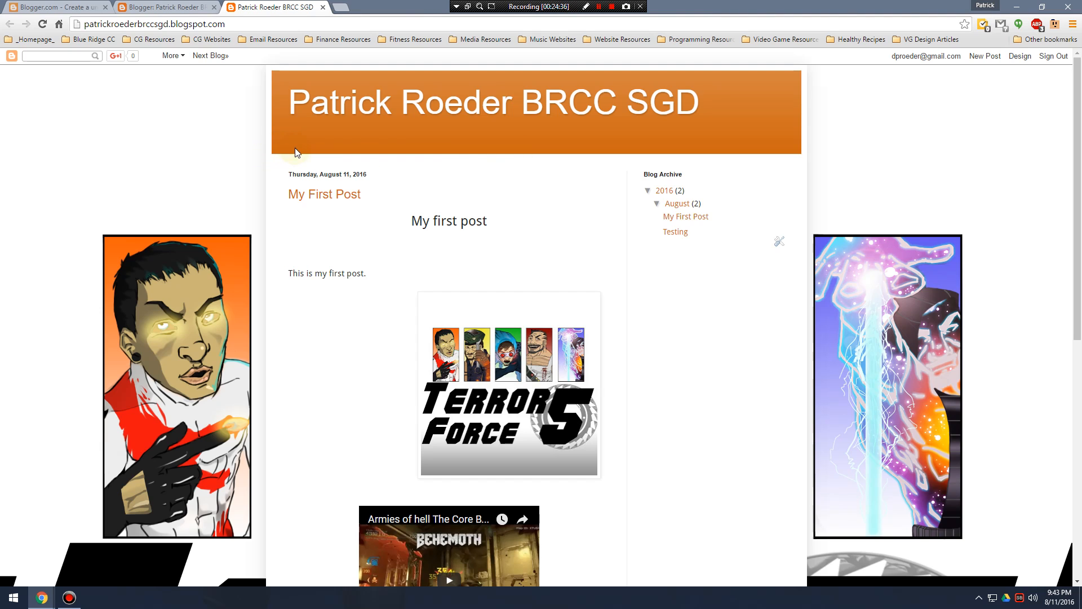
click(179, 5)
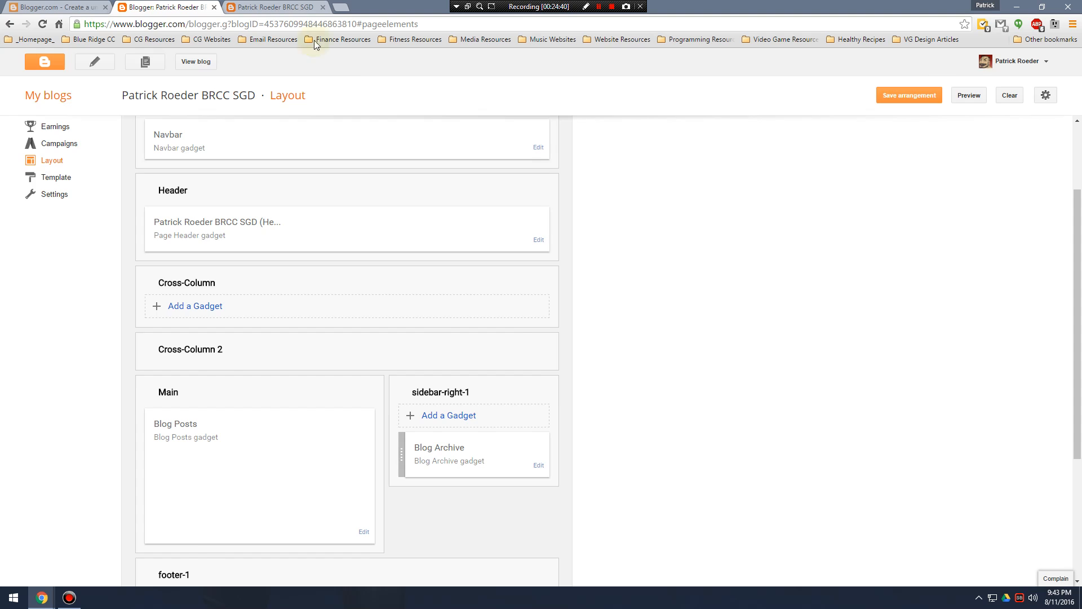
click(275, 7)
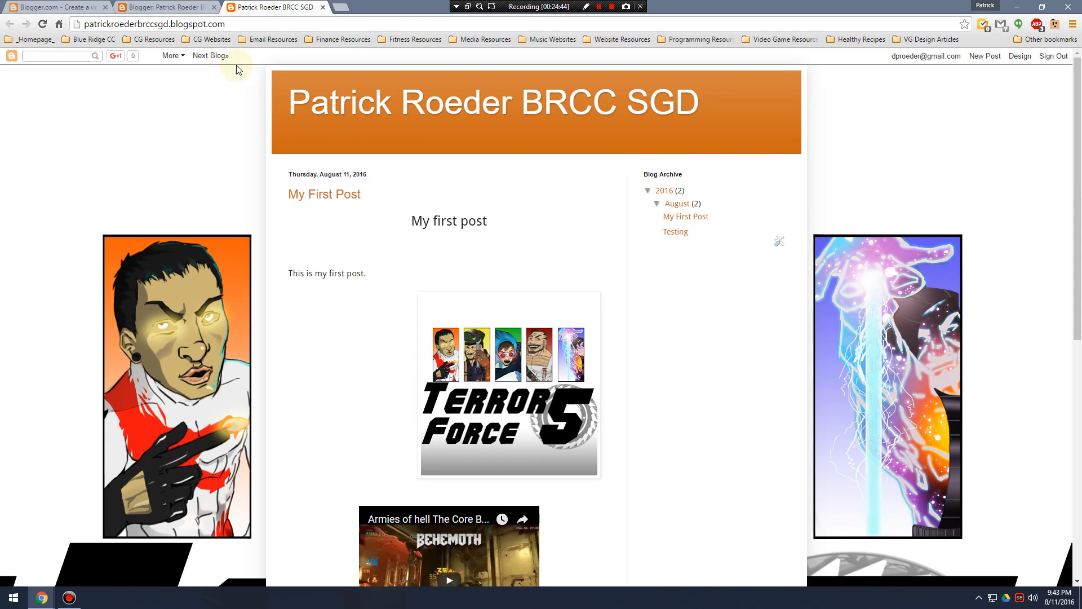
click(196, 6)
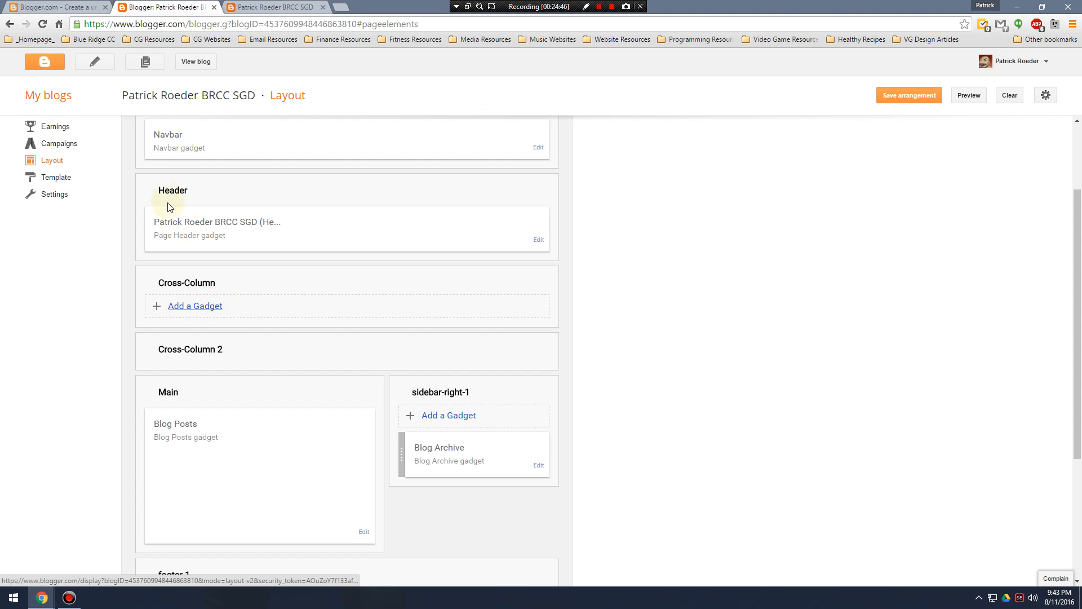
Add a Pages gadget to the Cross-Column section and enlarge its configuration window.
click(195, 306)
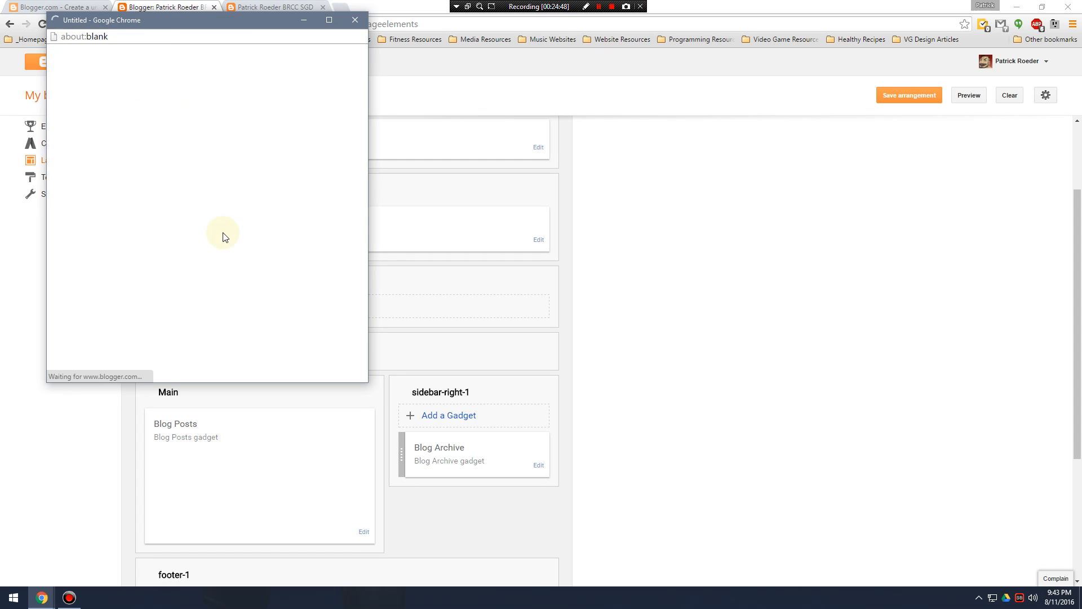
scroll(255, 271, down, 3)
scroll(249, 278, down, 3)
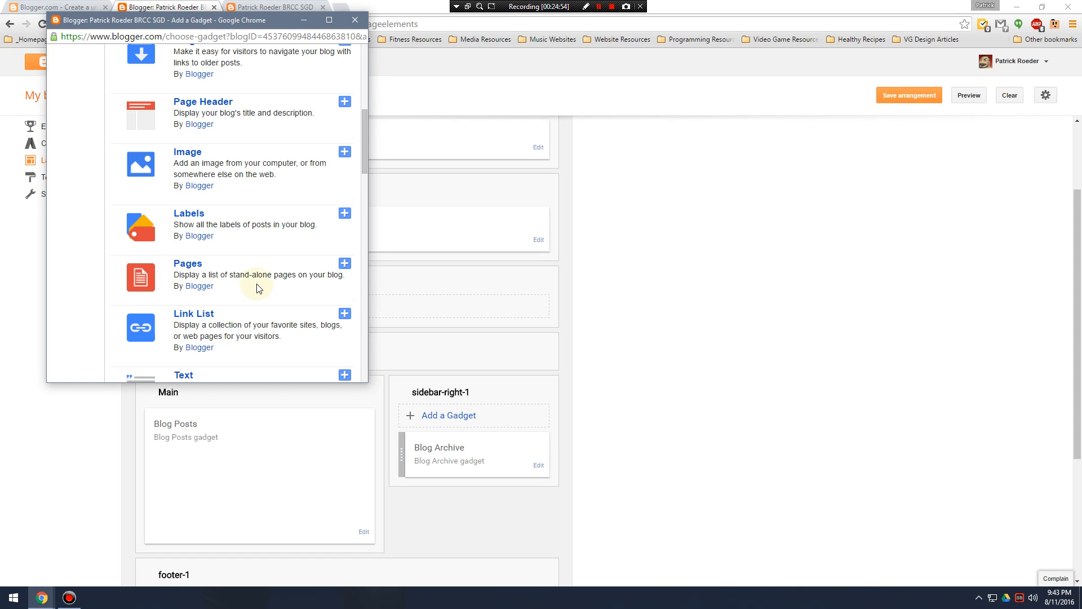
click(345, 265)
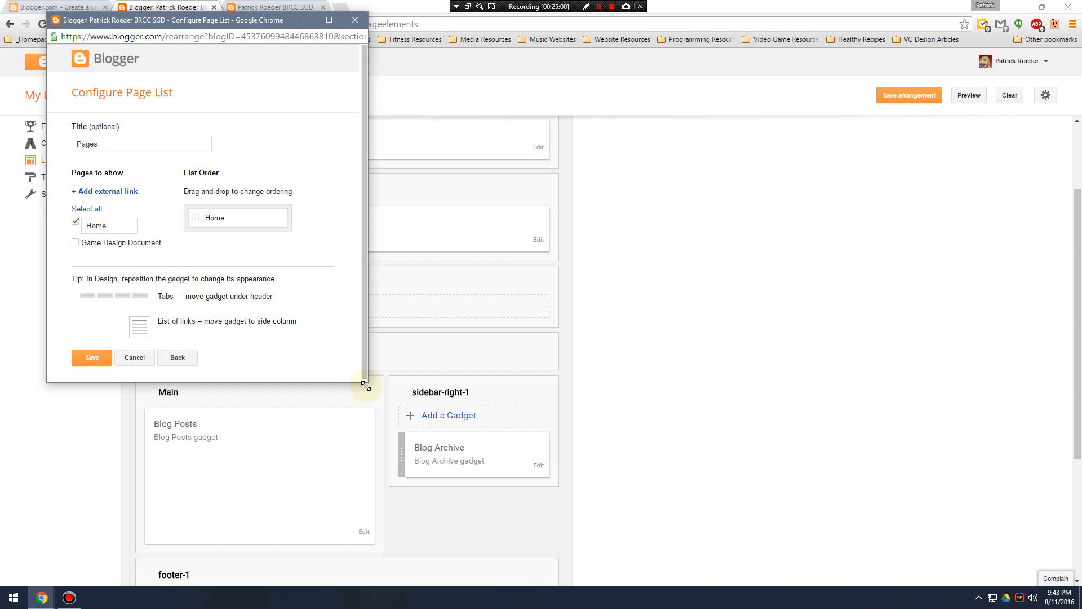
scroll(365, 381, down, 1)
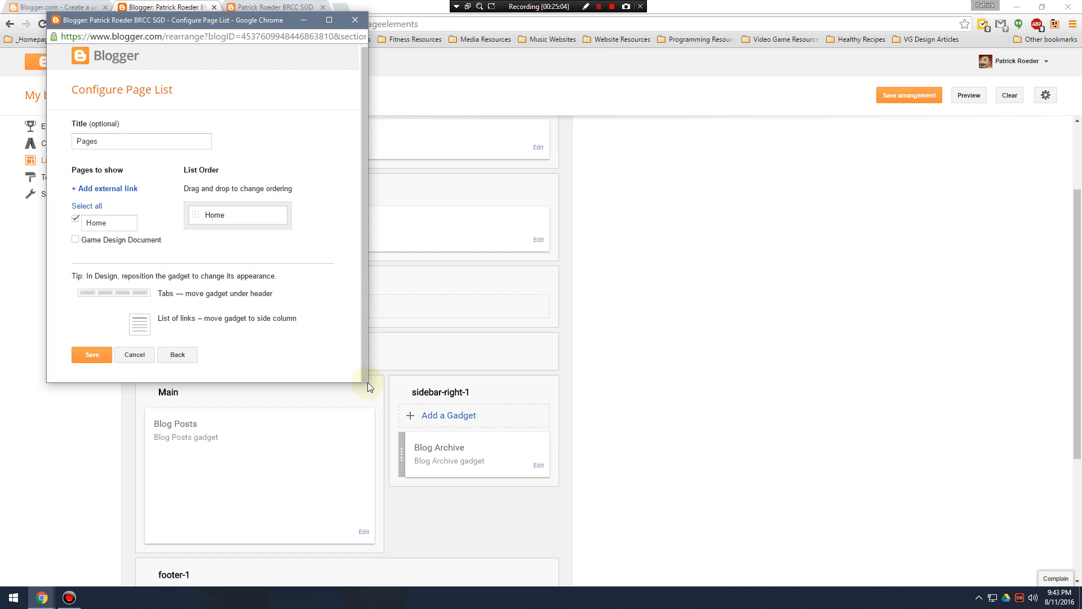
drag(367, 382, 687, 375)
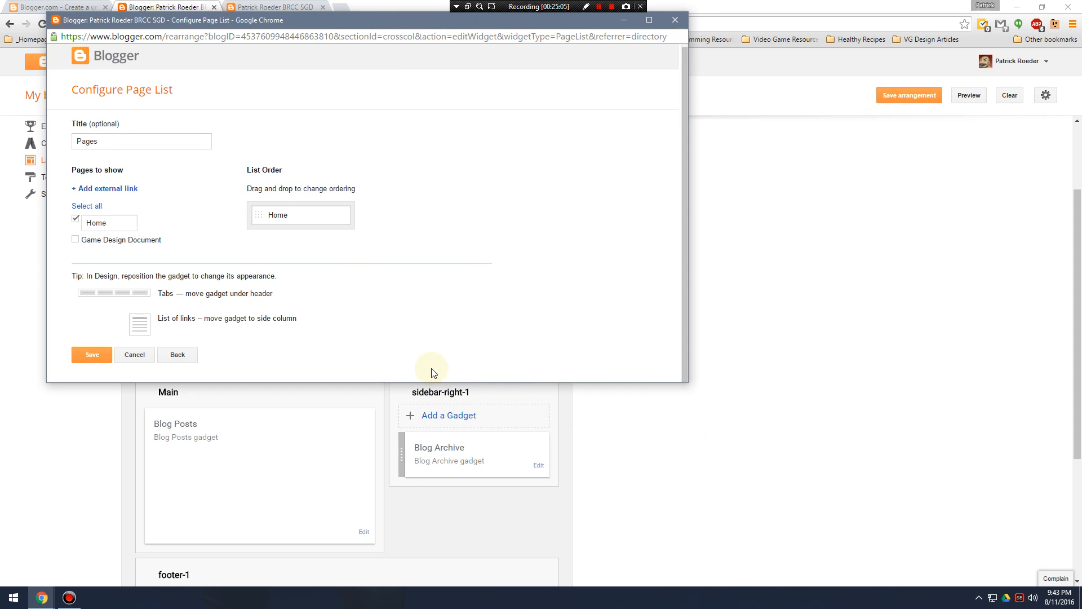
drag(386, 382, 389, 570)
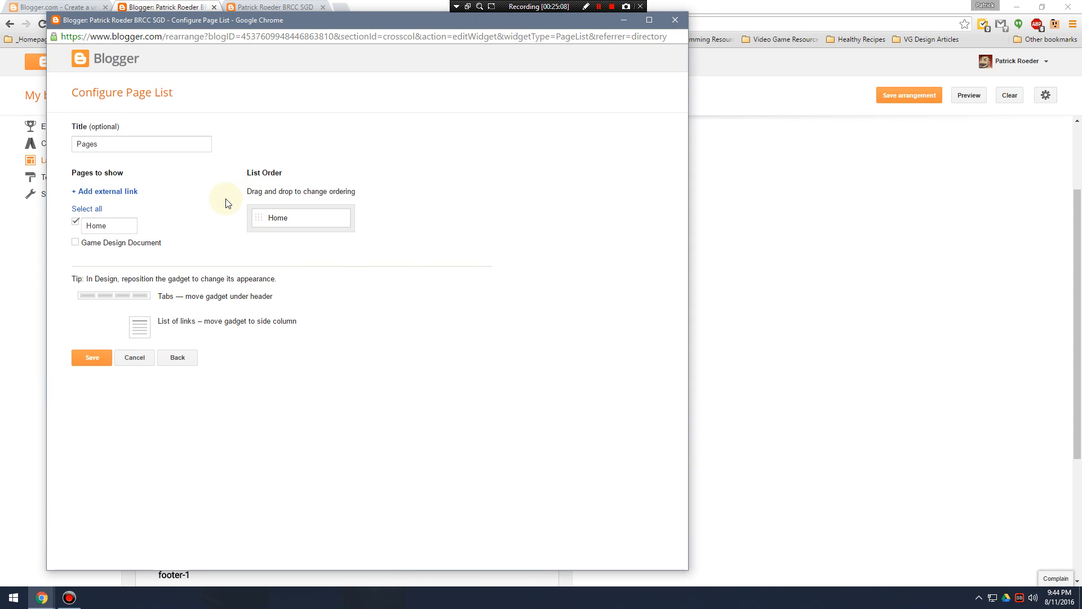
double_click(128, 146)
click(140, 145)
drag(169, 148, 30, 142)
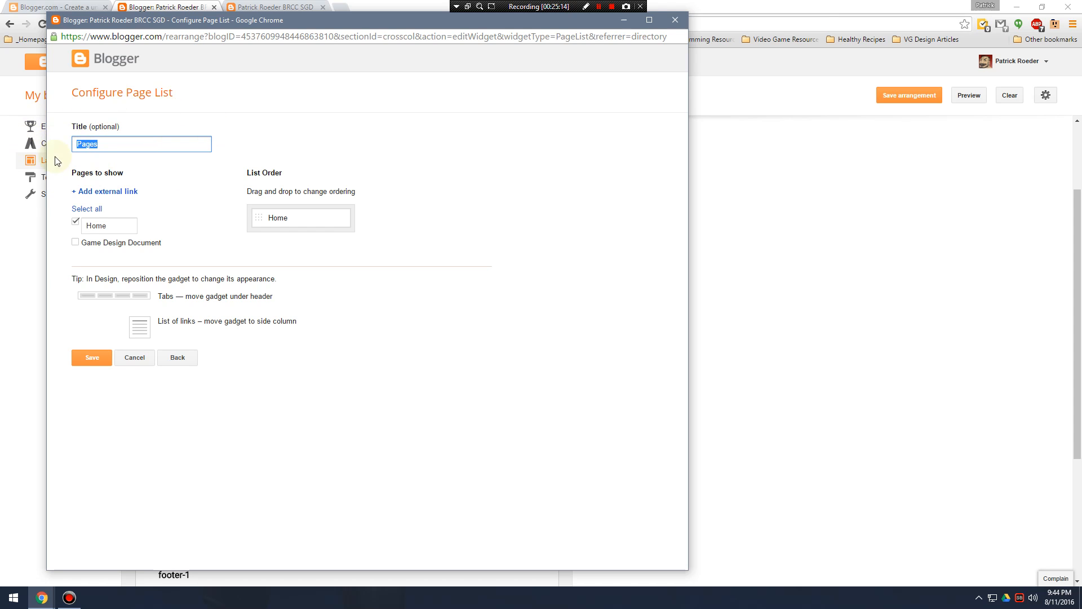
click(133, 150)
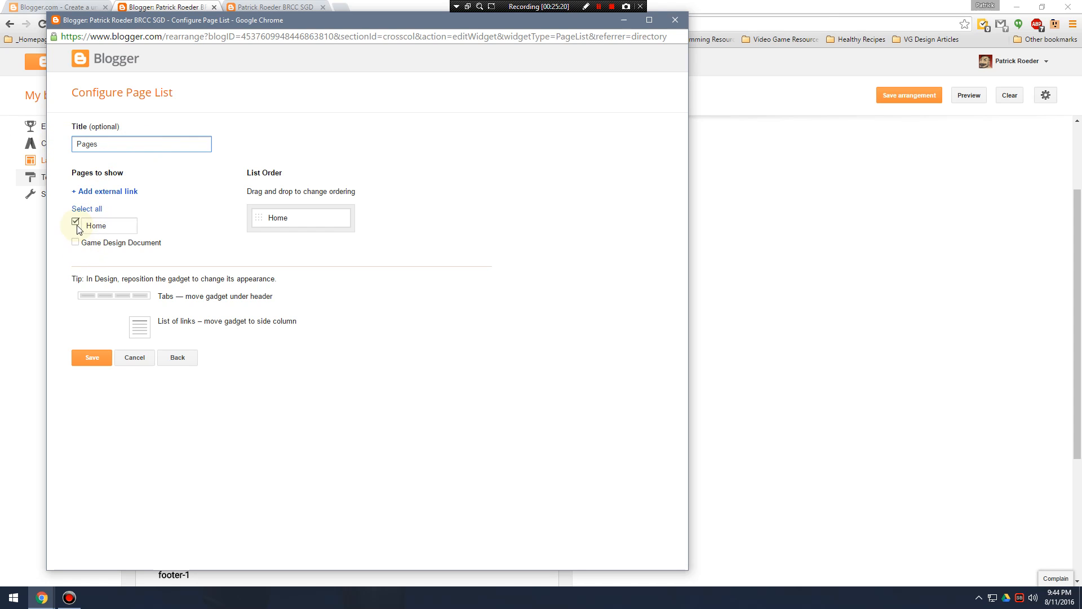
Rename the Home entry to "Posts" and include the Game Design Document page in the page list.
double_click(120, 231)
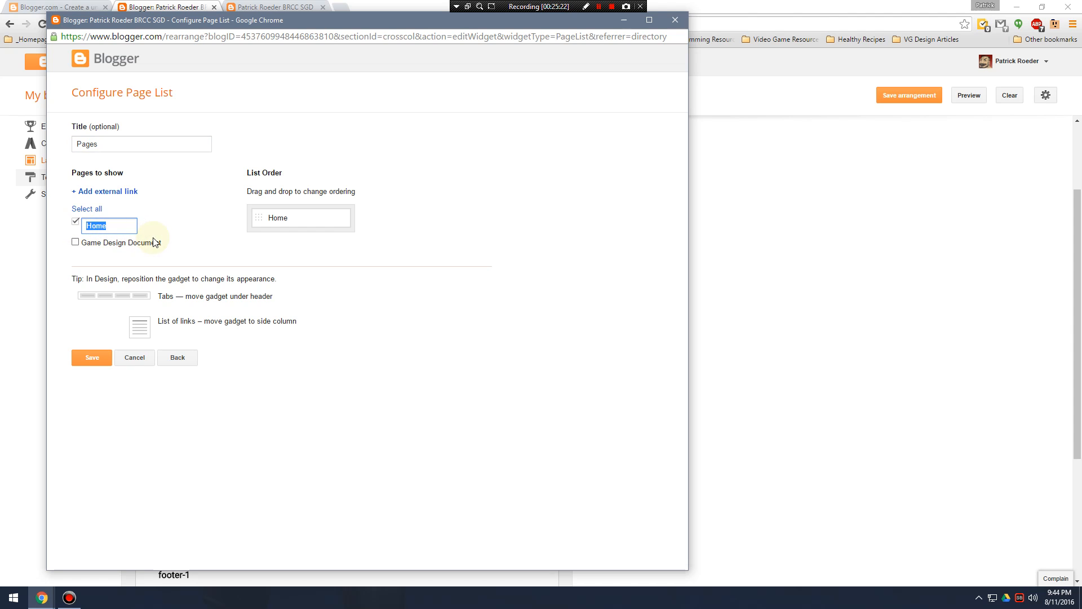
text(Posts)
click(76, 244)
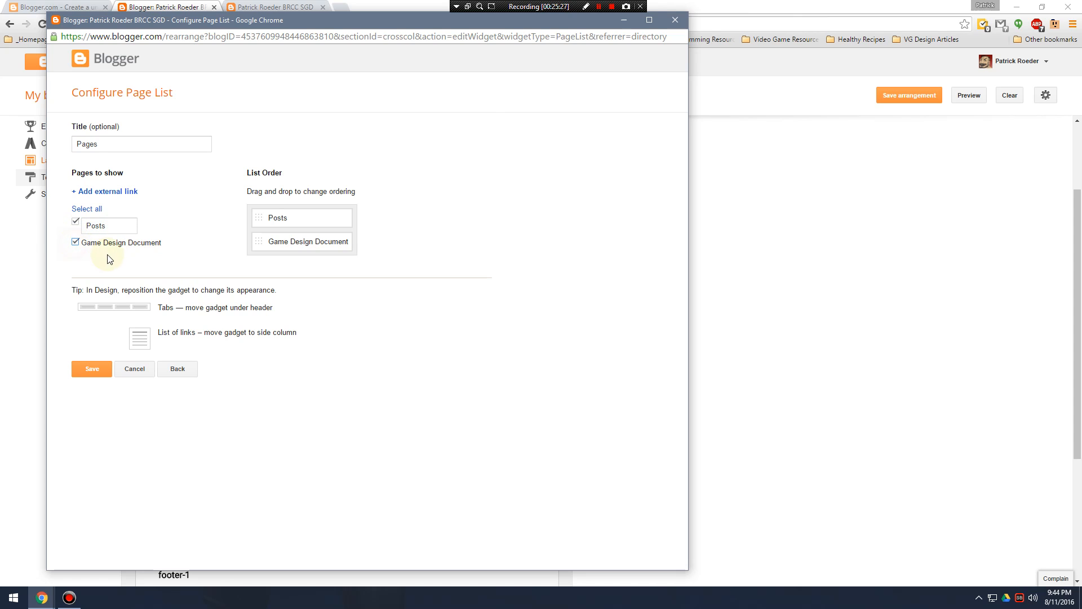
click(75, 243)
click(75, 243)
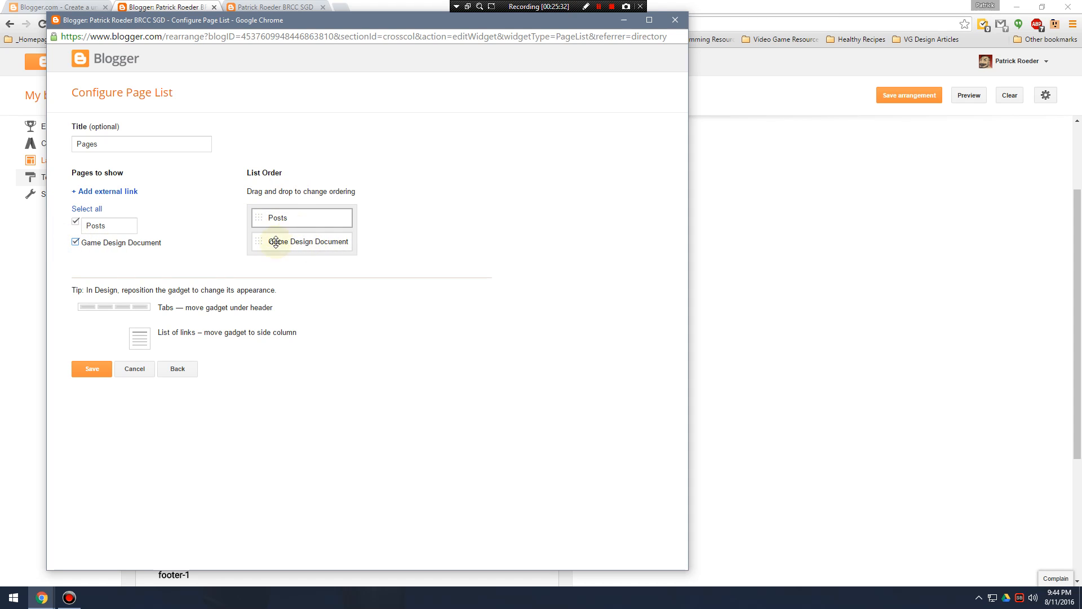
Place Game Design Document before Posts in the list order and save the Pages gadget.
drag(268, 241, 273, 219)
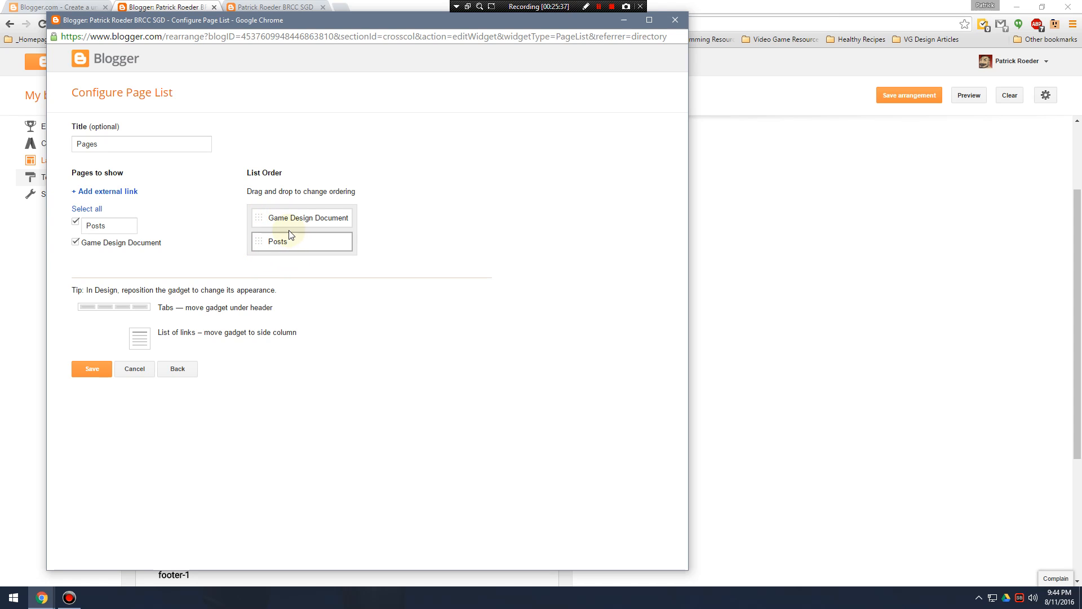
click(92, 369)
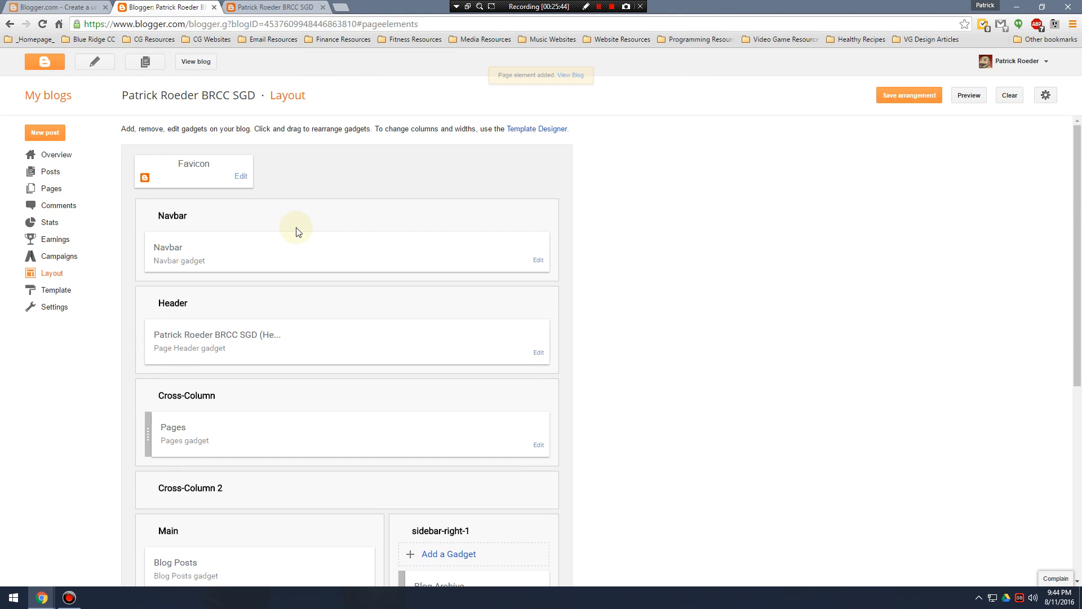
Reload the live blog, open the Game Design Document page and review its content down to the comment section.
click(274, 7)
click(43, 25)
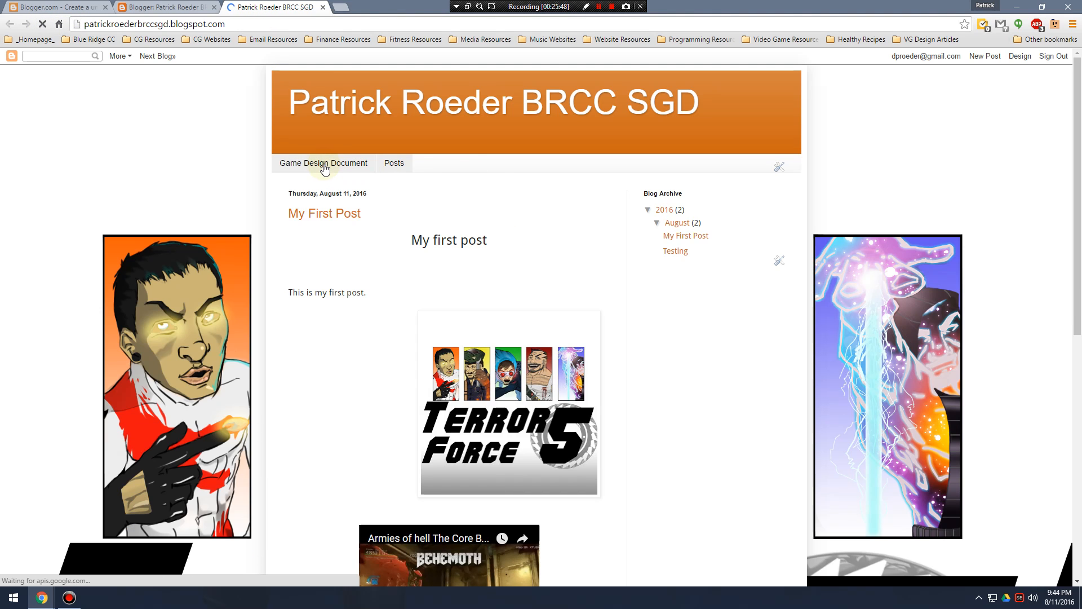
click(344, 163)
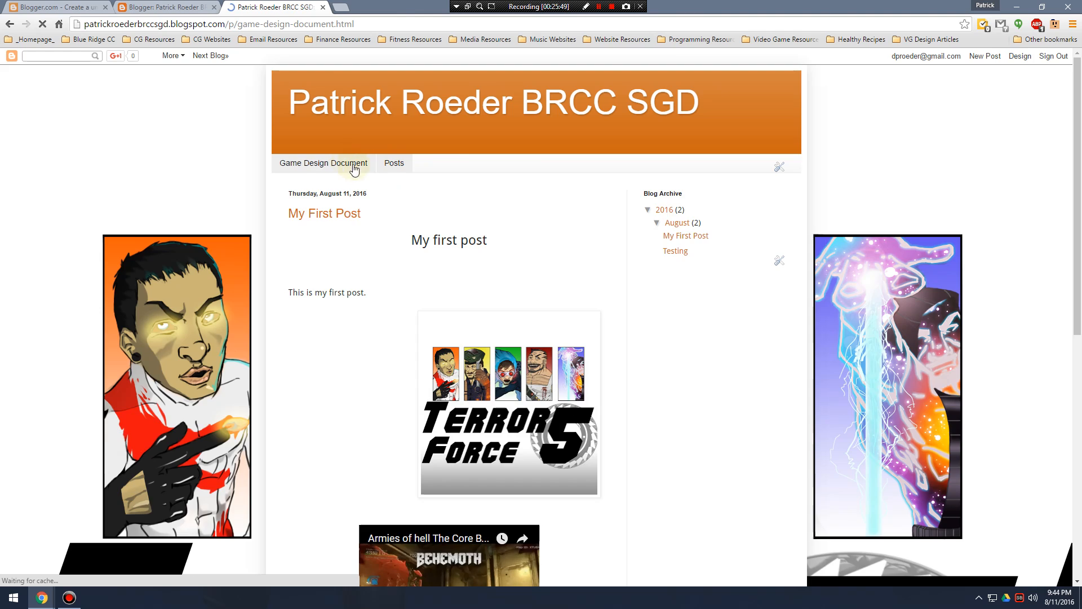
scroll(508, 285, down, 4)
scroll(483, 276, up, 1)
scroll(451, 265, up, 3)
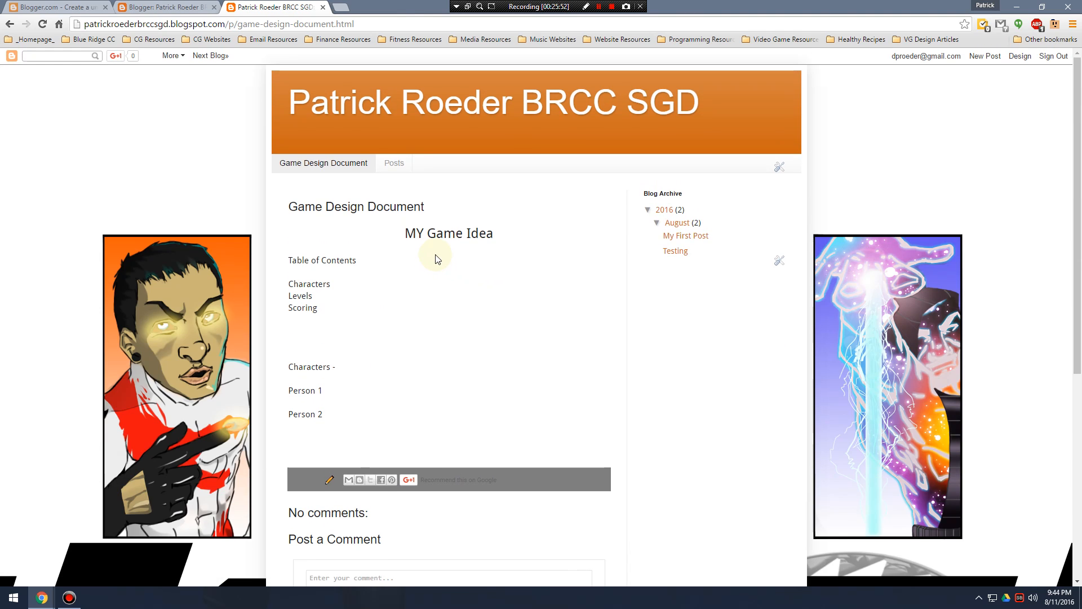
scroll(411, 266, down, 4)
scroll(456, 360, down, 2)
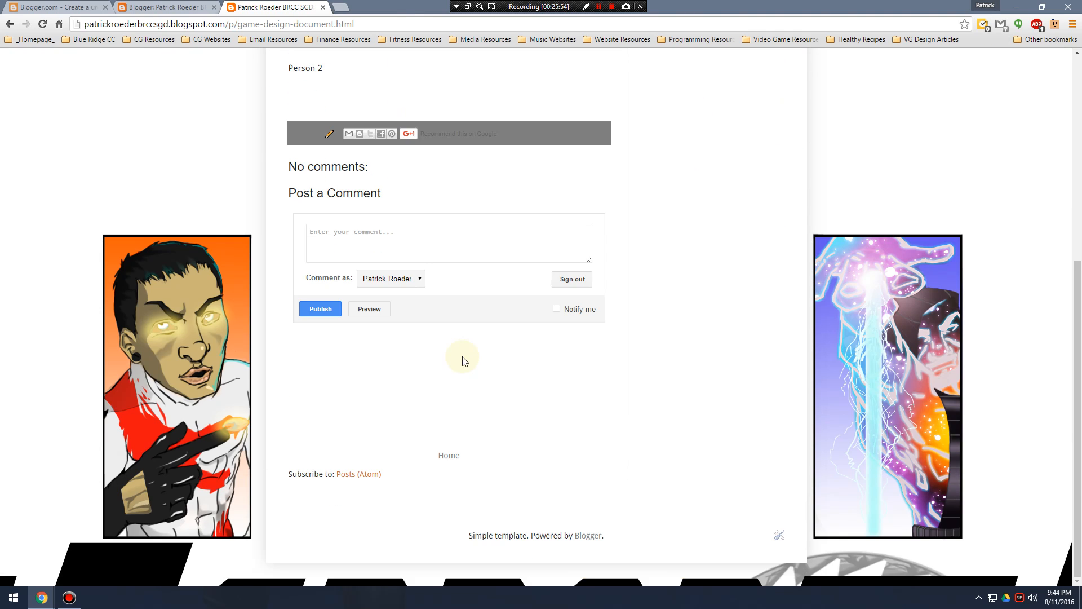
scroll(462, 328, up, 6)
drag(290, 206, 482, 419)
Look over the Posts page on the live blog and return to the Game Design Document page.
click(394, 161)
scroll(418, 226, down, 4)
scroll(446, 253, down, 4)
scroll(466, 278, up, 8)
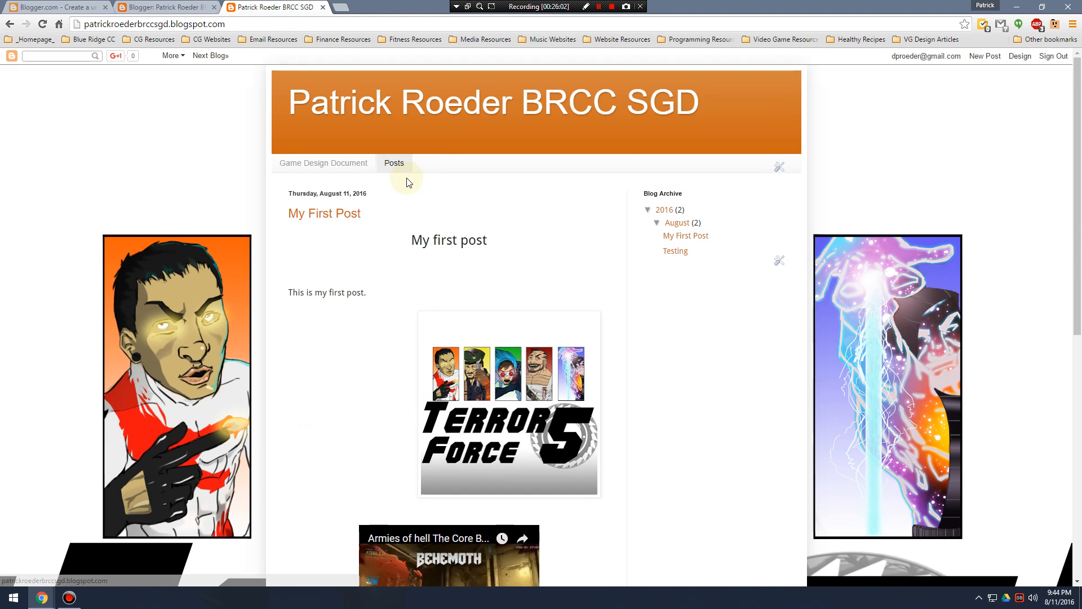
click(337, 166)
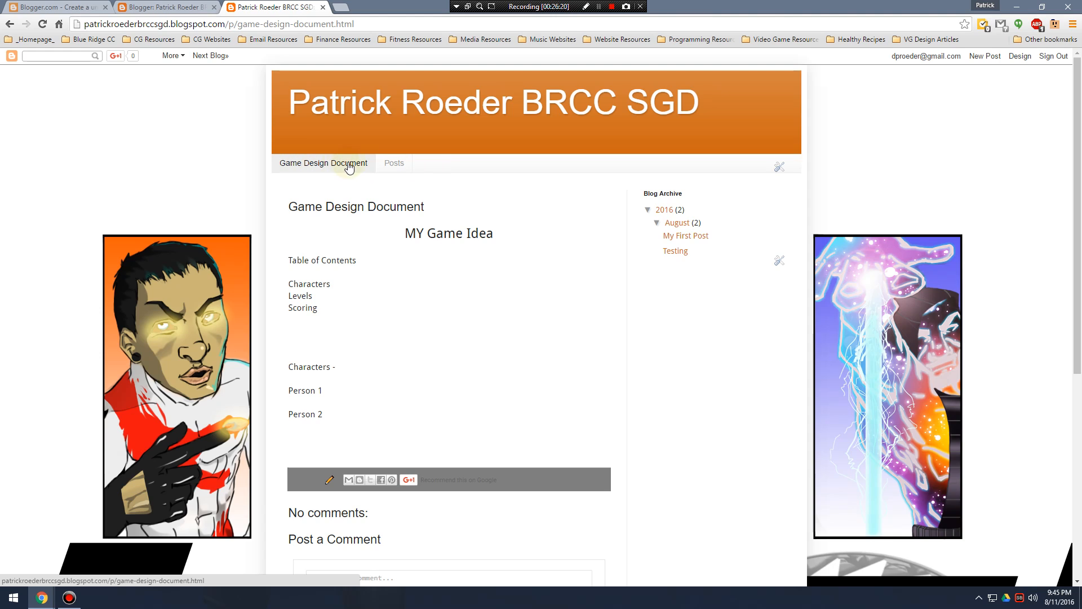
Create a new blog page in the Blogger dashboard and title it "Gallery".
click(157, 6)
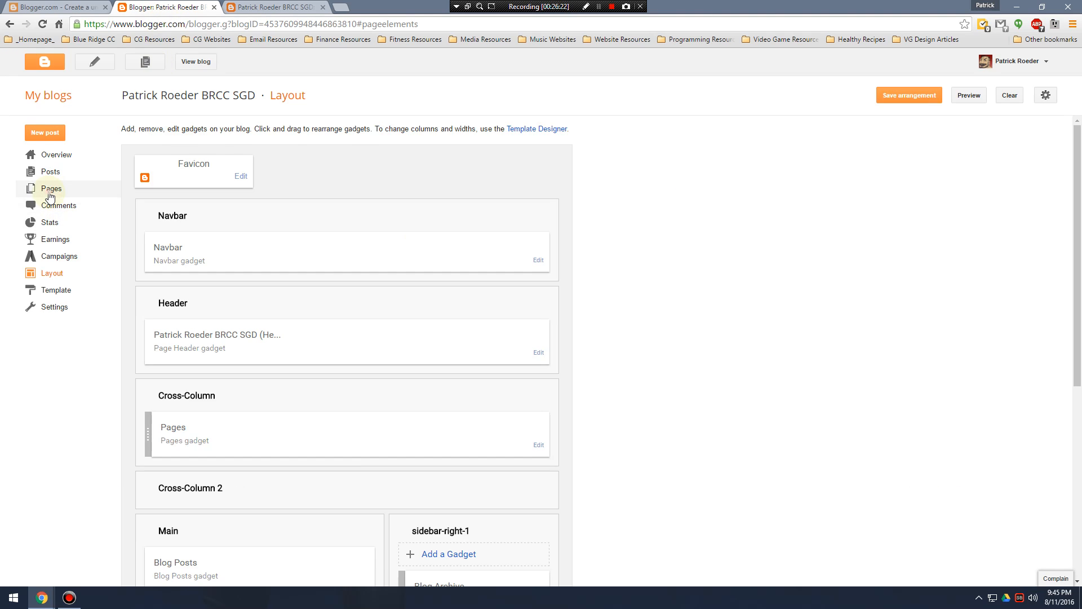
click(49, 187)
click(179, 135)
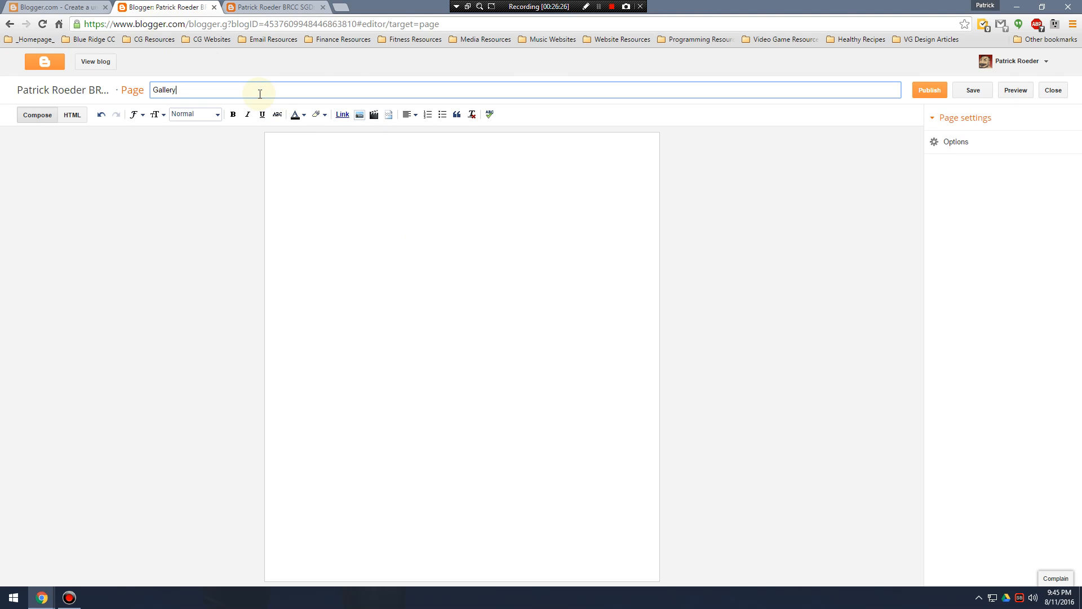
click(321, 173)
Insert the first image of the Tutorial Images album from the Photo Album Archive into the Gallery page.
click(358, 115)
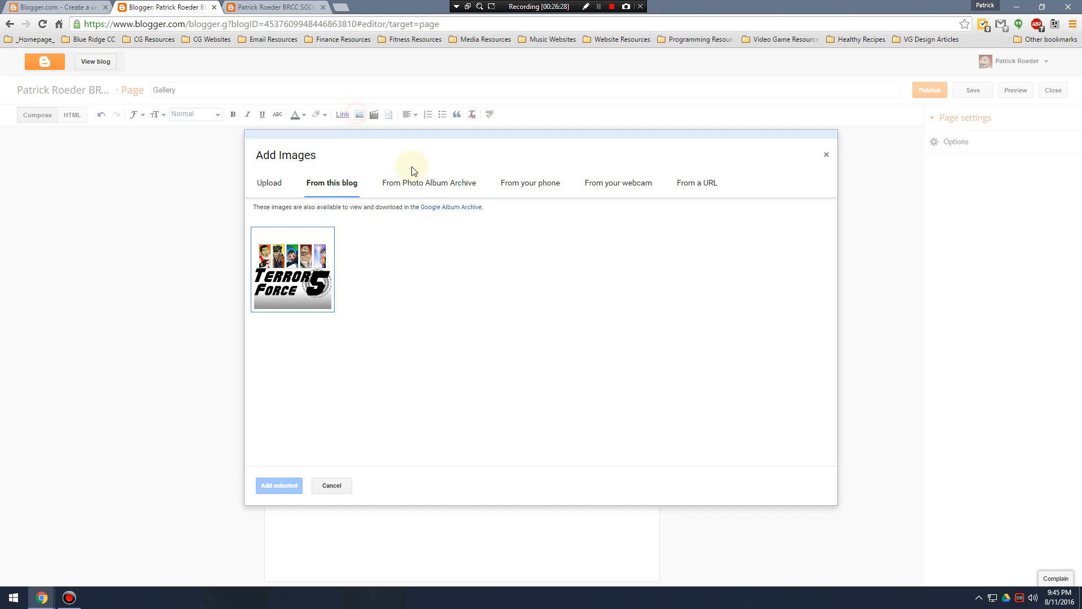
click(450, 186)
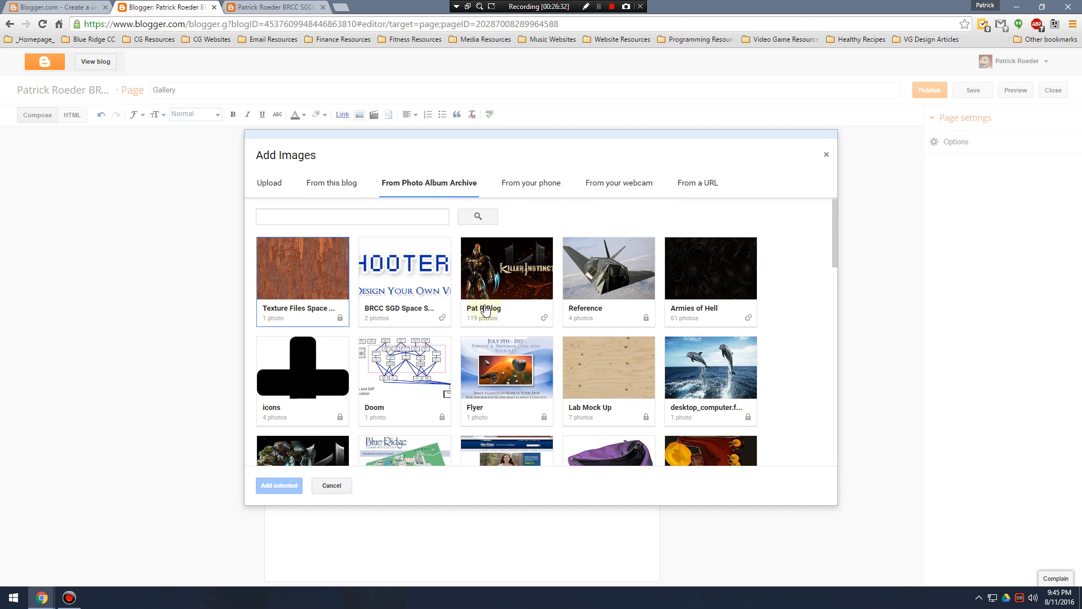
scroll(508, 281, down, 2)
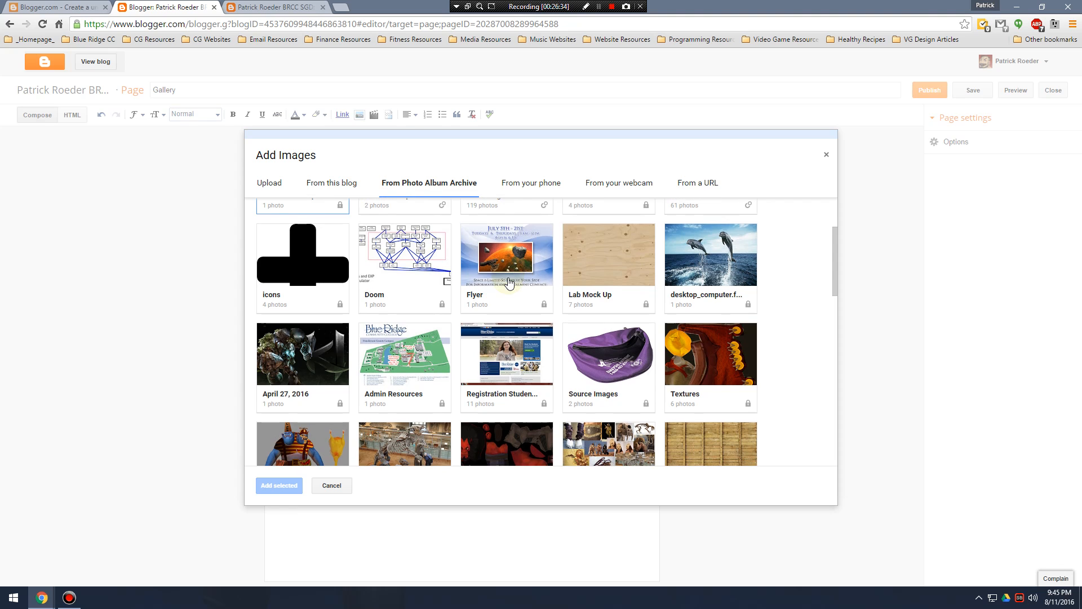
scroll(508, 284, down, 3)
click(350, 282)
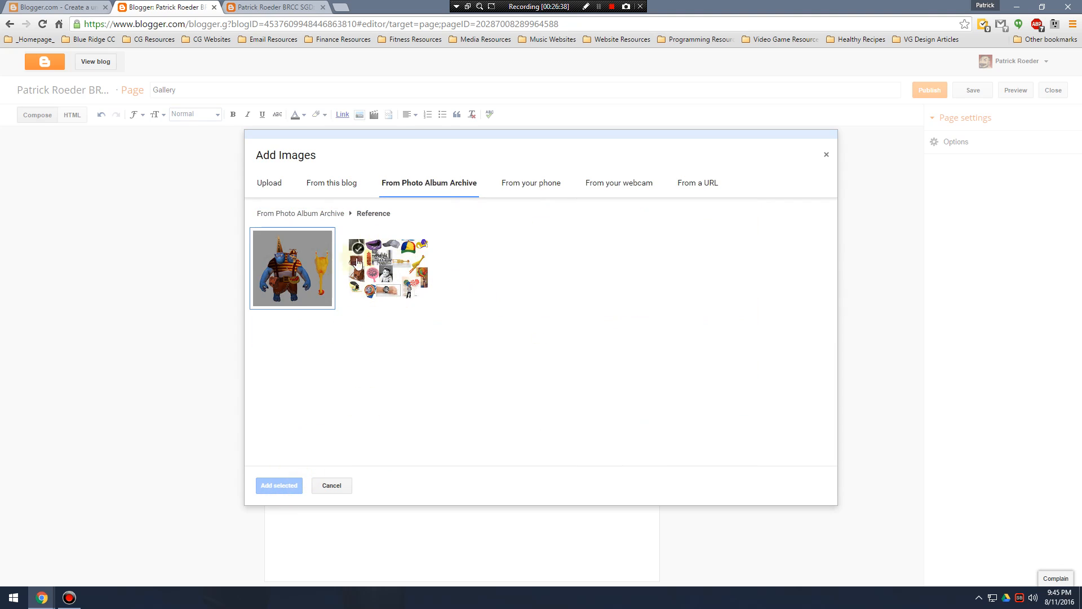
click(417, 183)
scroll(514, 366, down, 3)
scroll(514, 366, down, 4)
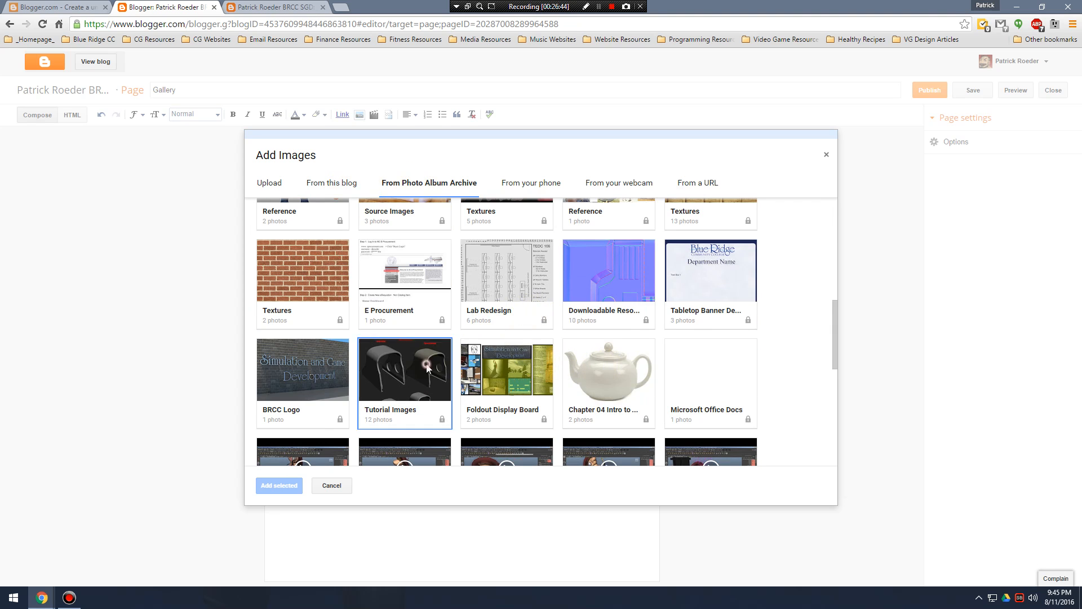
click(405, 369)
click(293, 268)
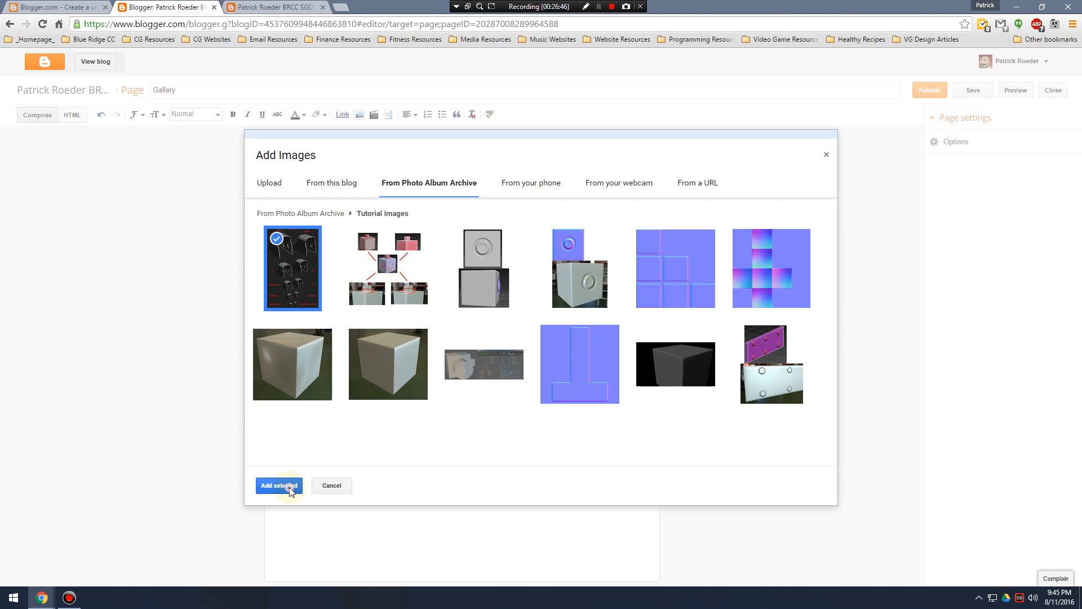
click(285, 485)
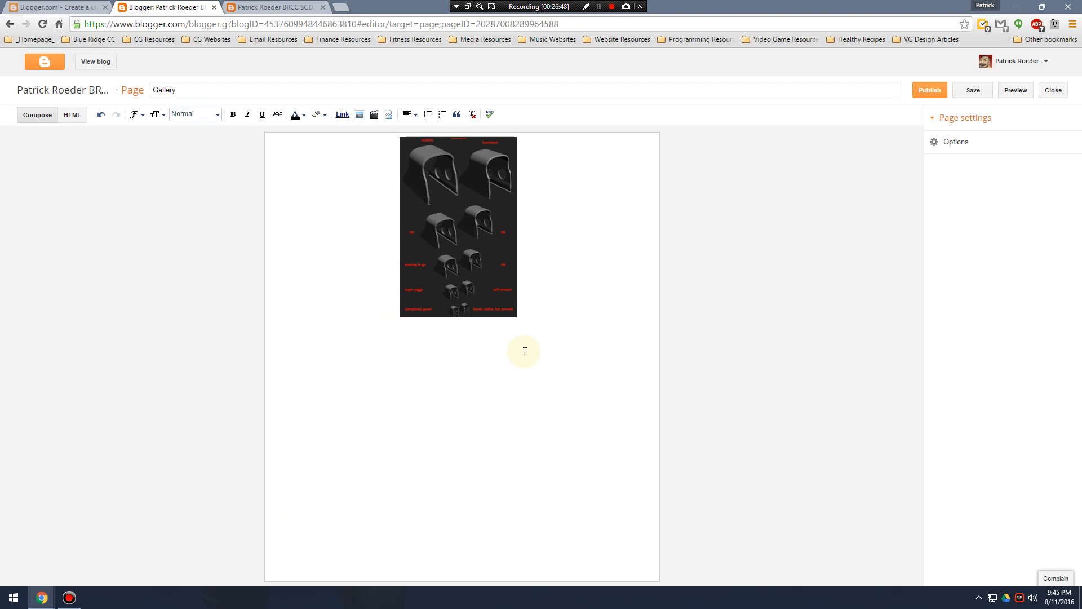
Insert the first image of the "kjhal station questions" album below the existing picture and publish the Gallery page.
click(411, 185)
scroll(517, 309, down, 12)
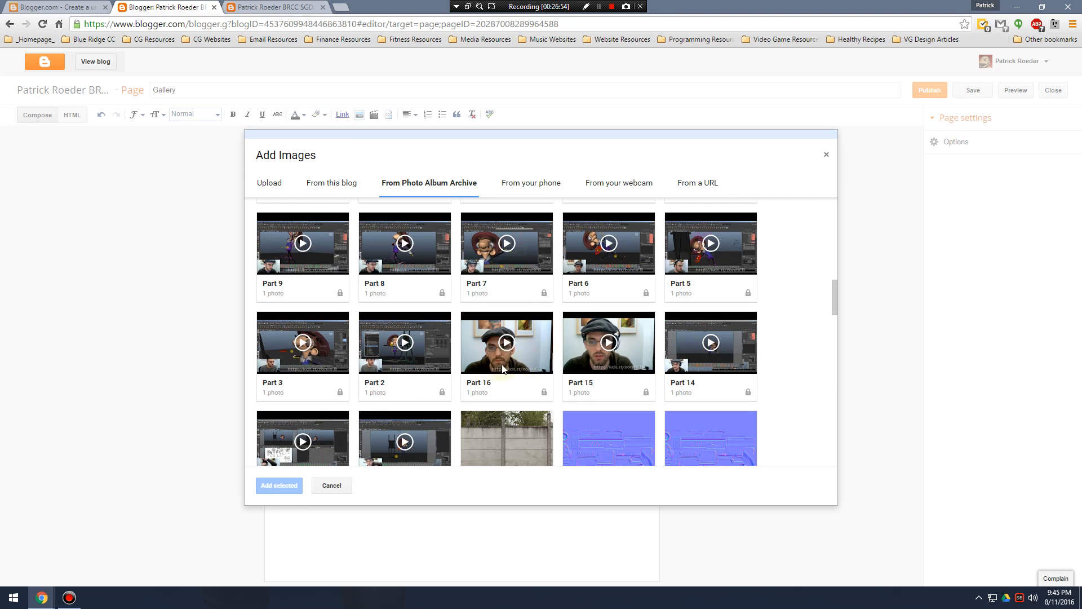
scroll(524, 366, down, 12)
scroll(462, 372, up, 3)
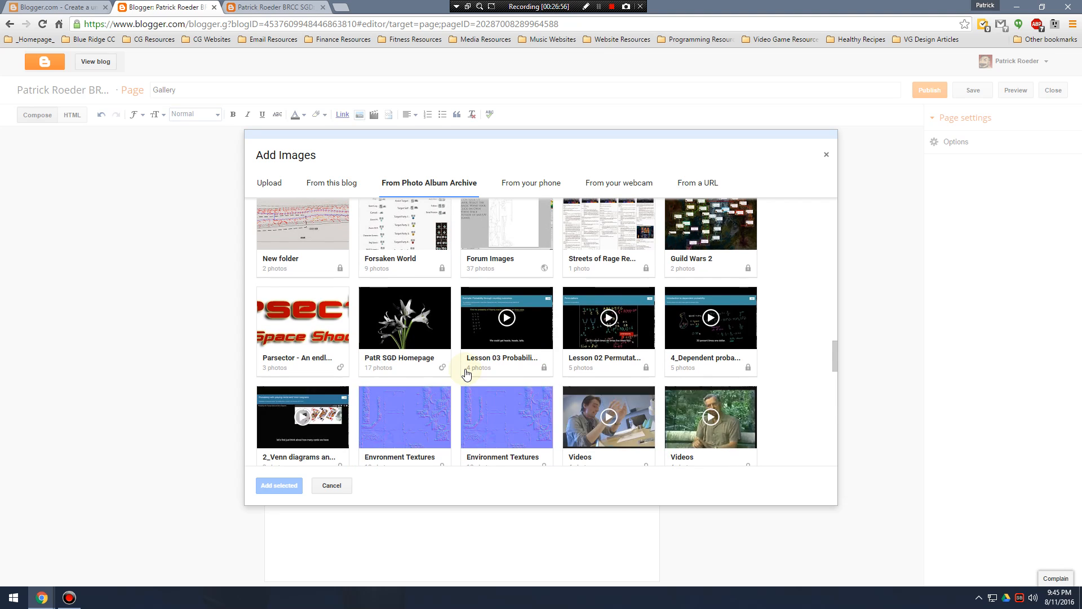
scroll(471, 371, down, 2)
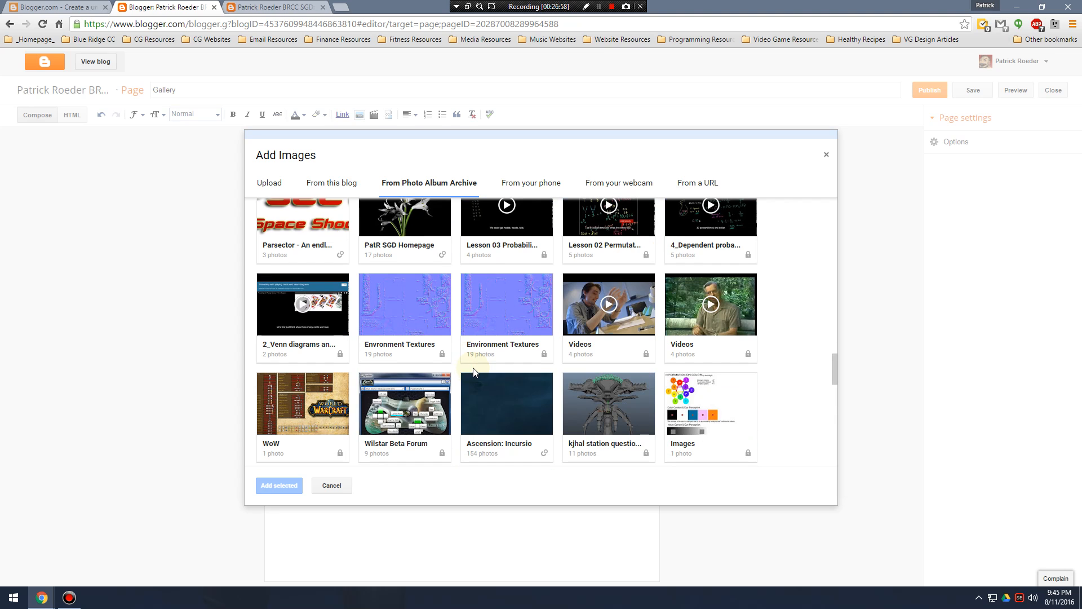
click(589, 402)
click(318, 268)
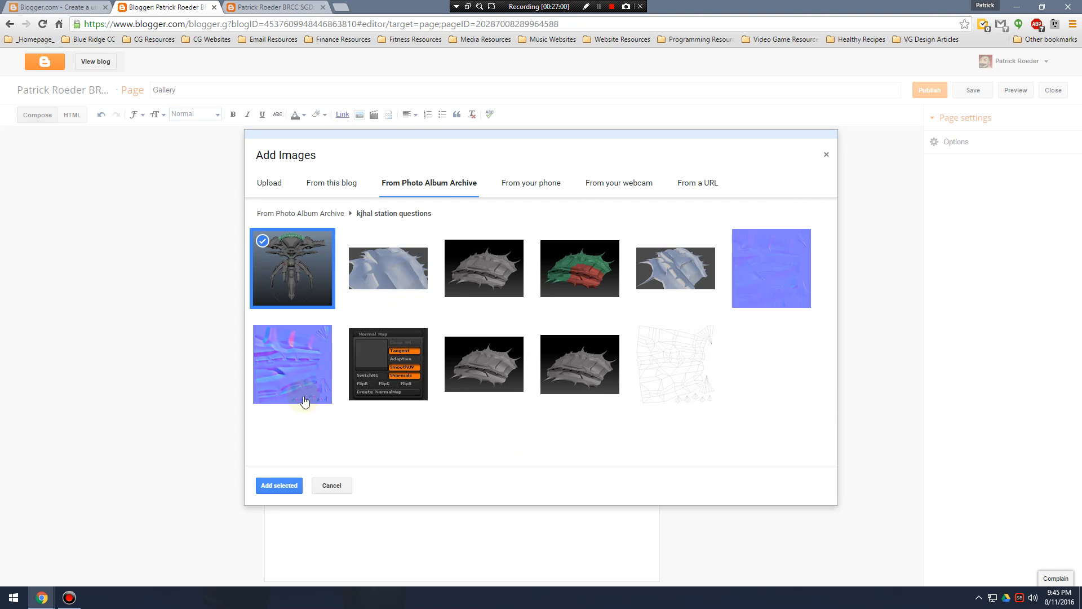
click(282, 485)
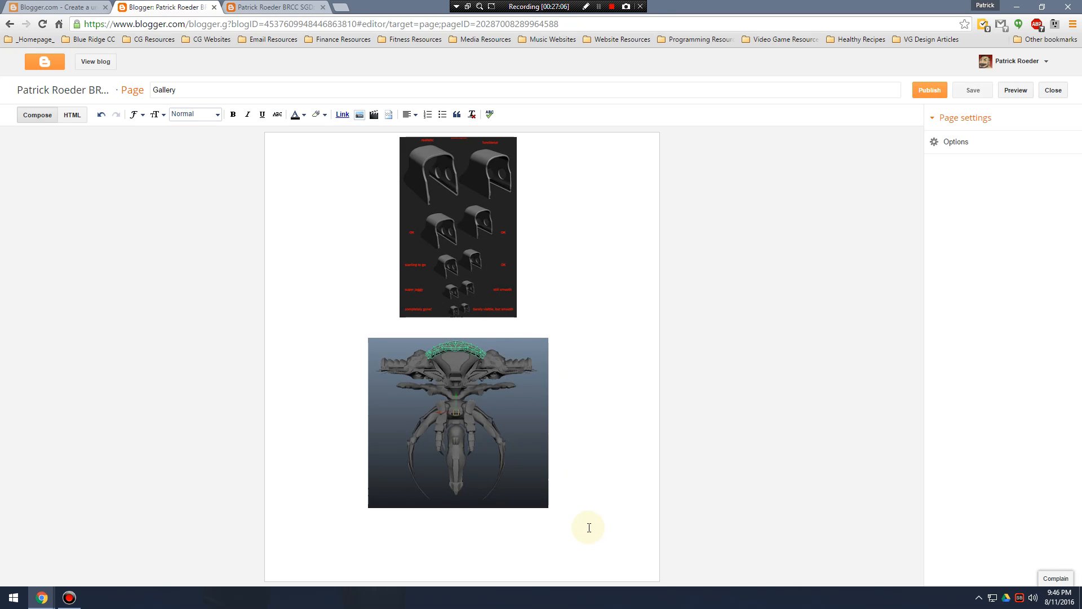
click(928, 92)
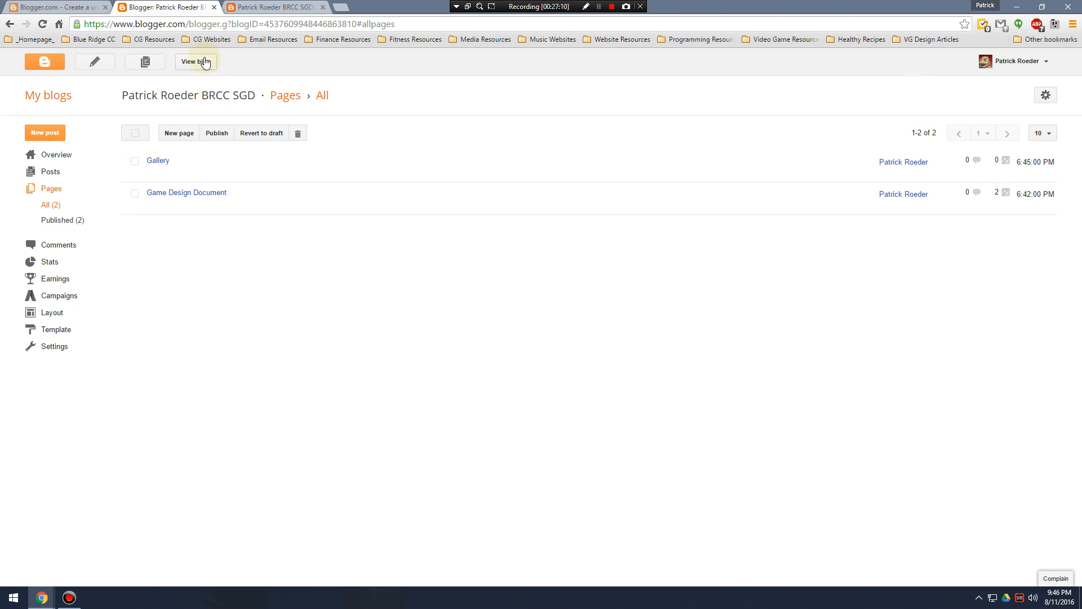
Check the live blog's page tabs and include the Gallery page in the layout's Pages gadget.
click(204, 62)
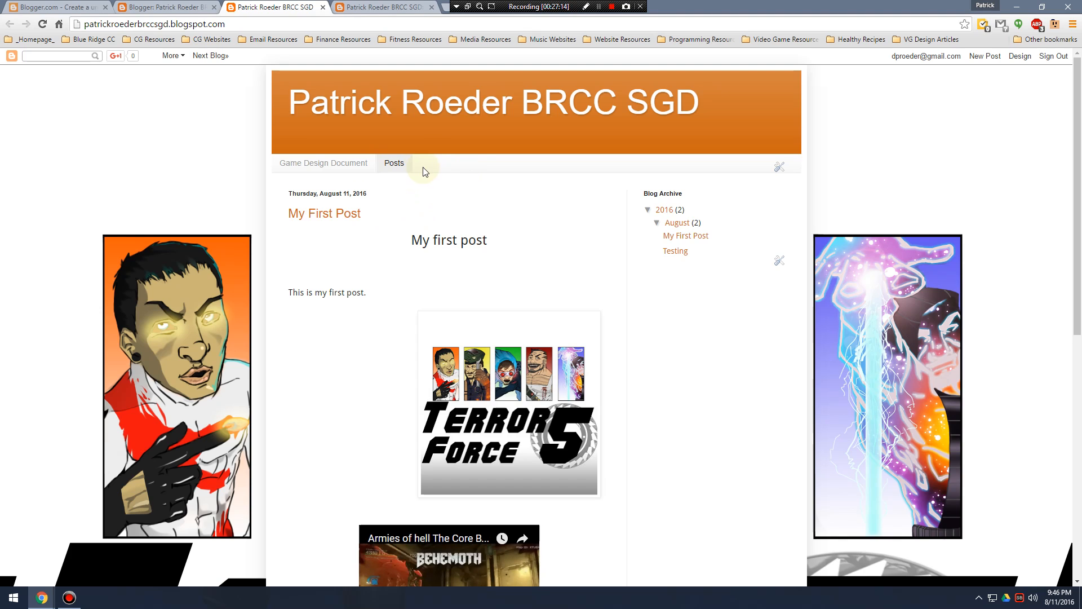
click(159, 7)
click(59, 322)
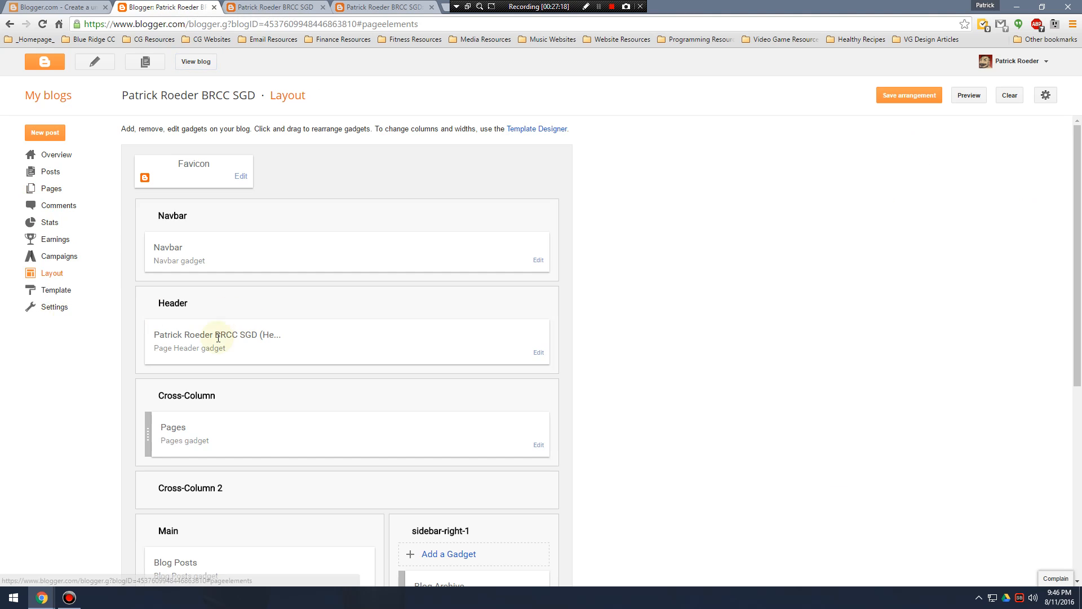
scroll(219, 362, down, 2)
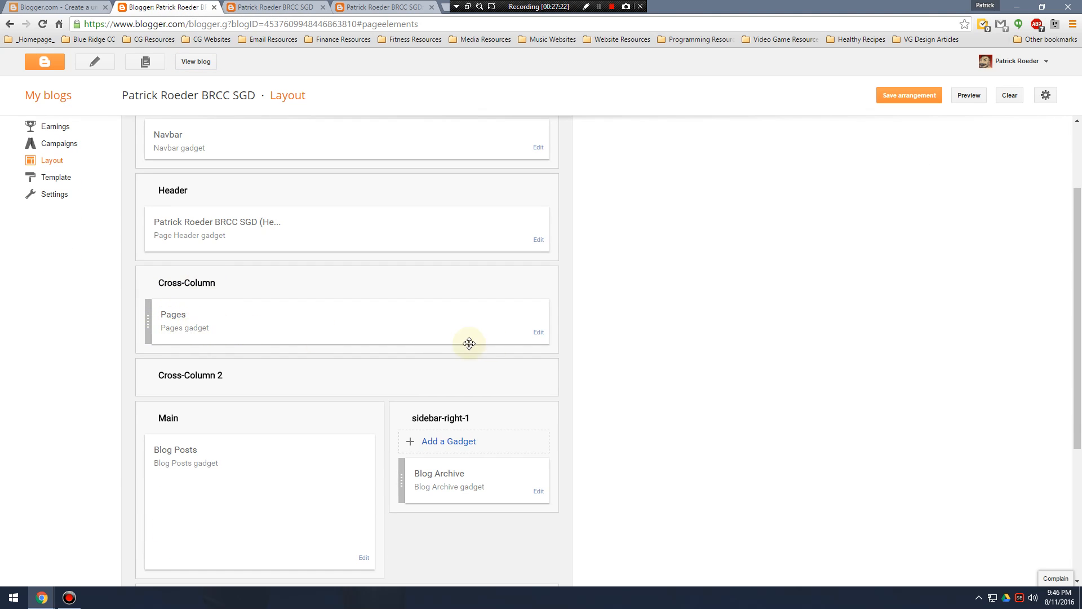
click(540, 334)
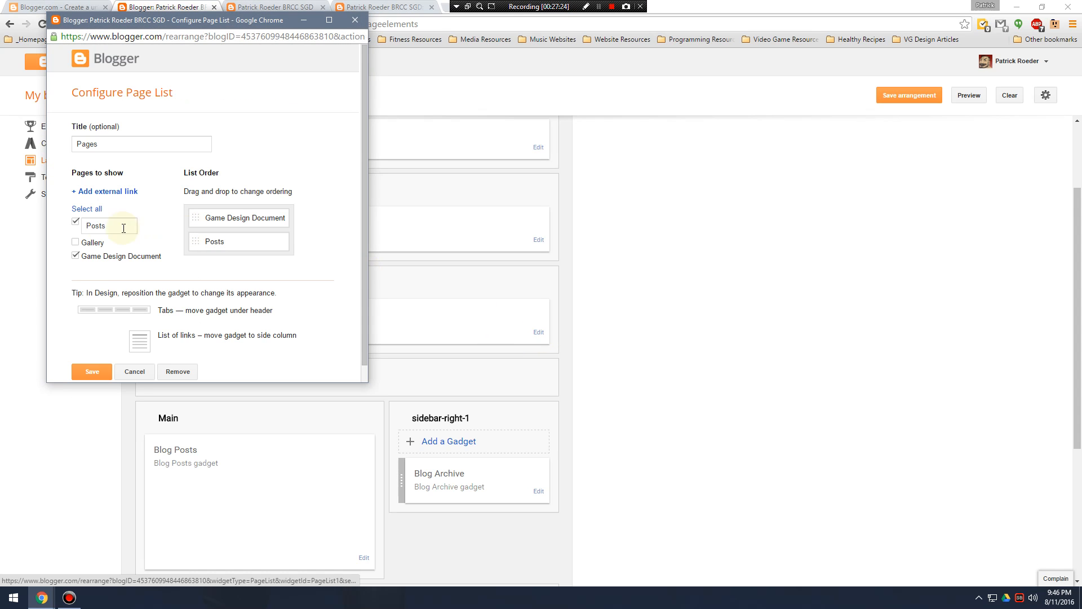
click(75, 242)
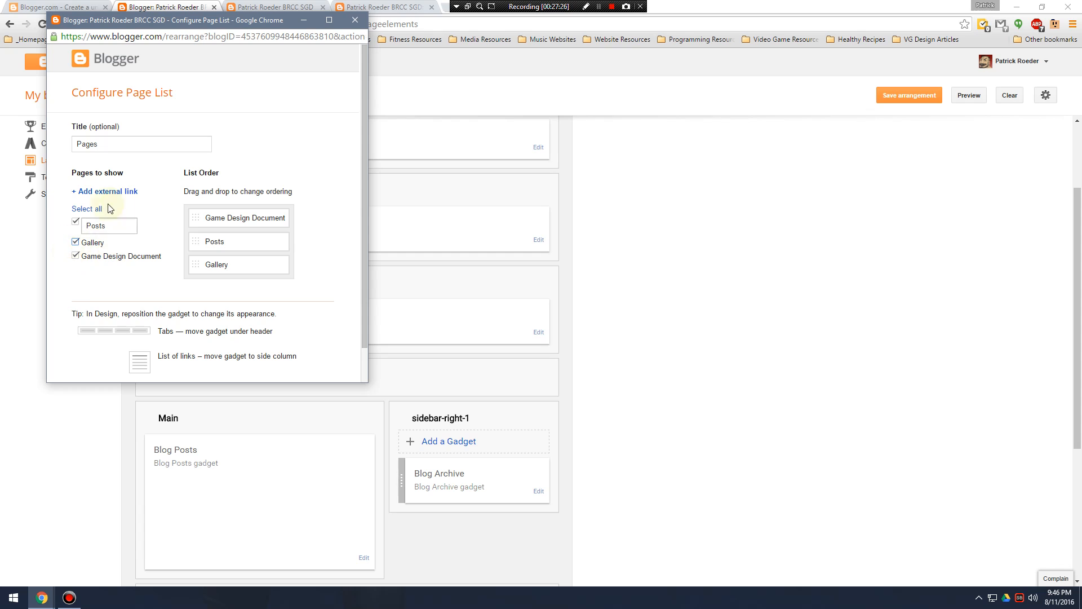
Order the page list as Posts, Game Design Document, Gallery and save the Pages gadget.
drag(196, 263, 214, 249)
scroll(243, 285, down, 1)
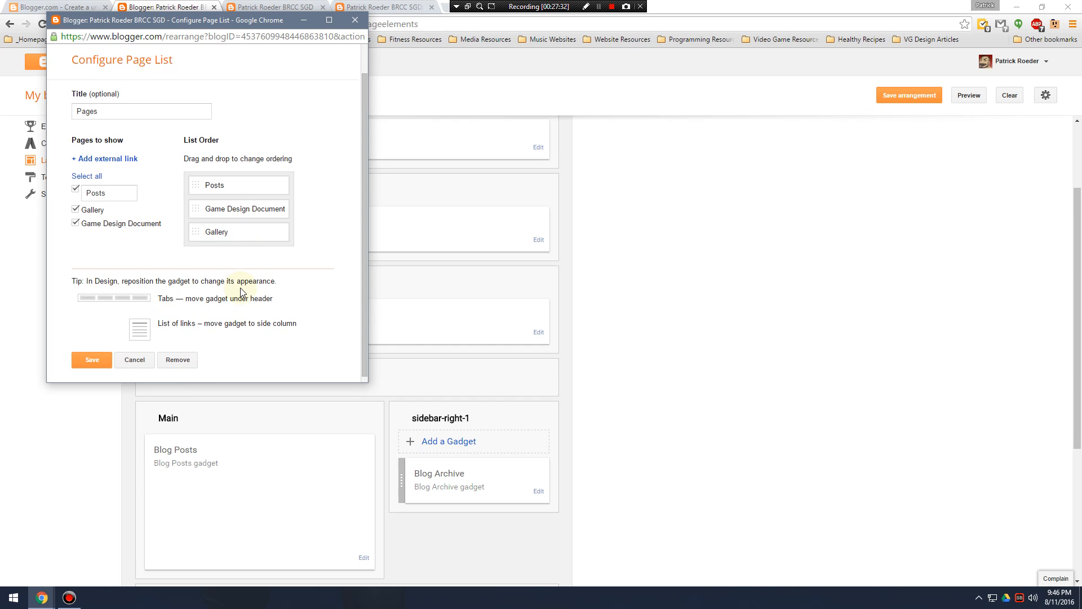
click(91, 367)
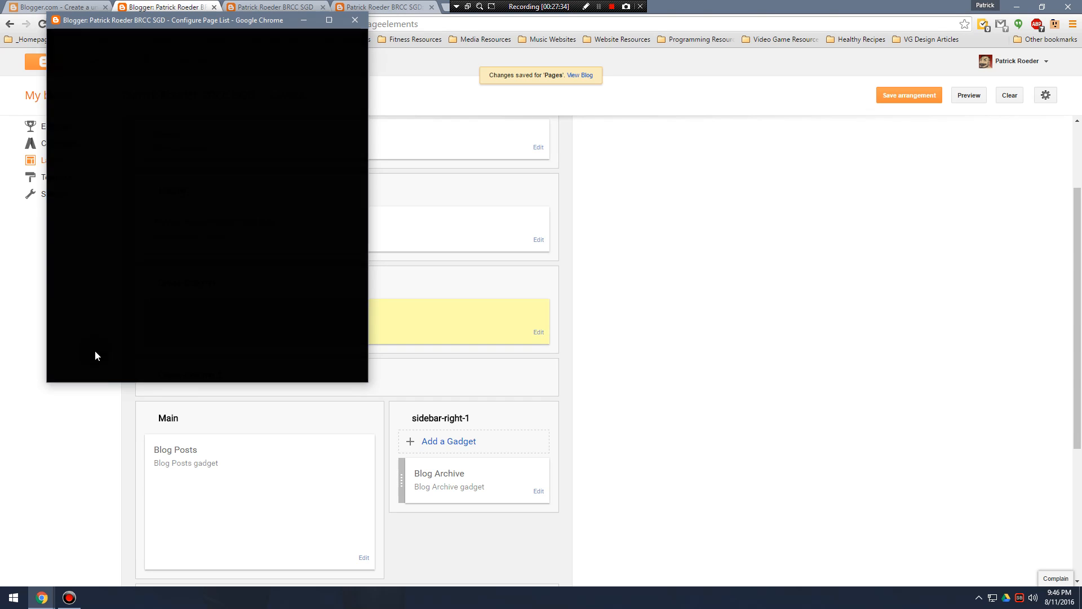
View the live blog and look through the Game Design Document, Gallery and Posts pages.
scroll(361, 293, up, 2)
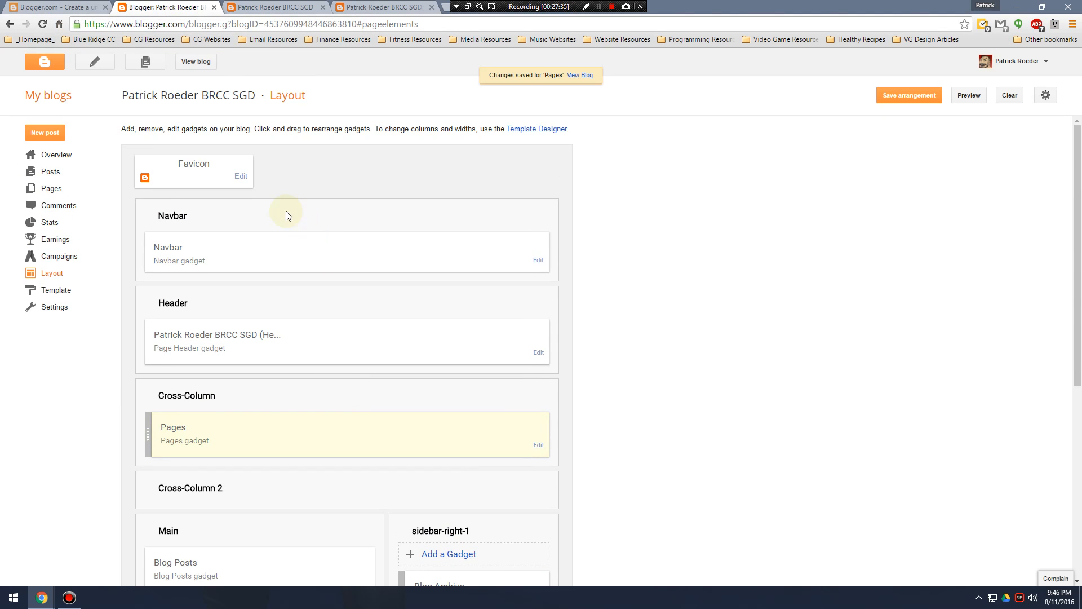
click(200, 63)
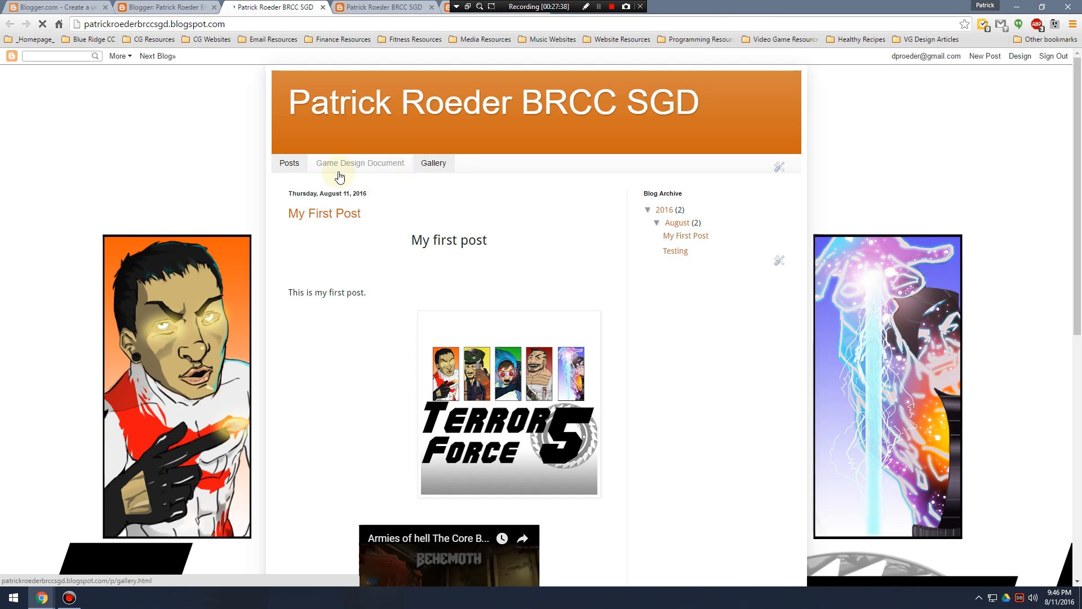
click(369, 166)
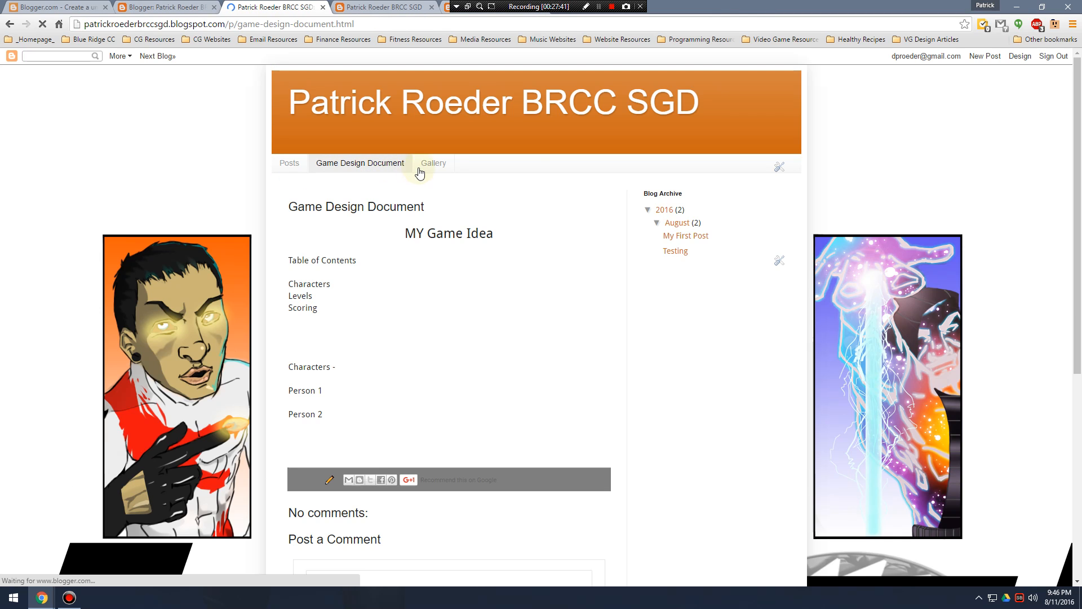
click(435, 164)
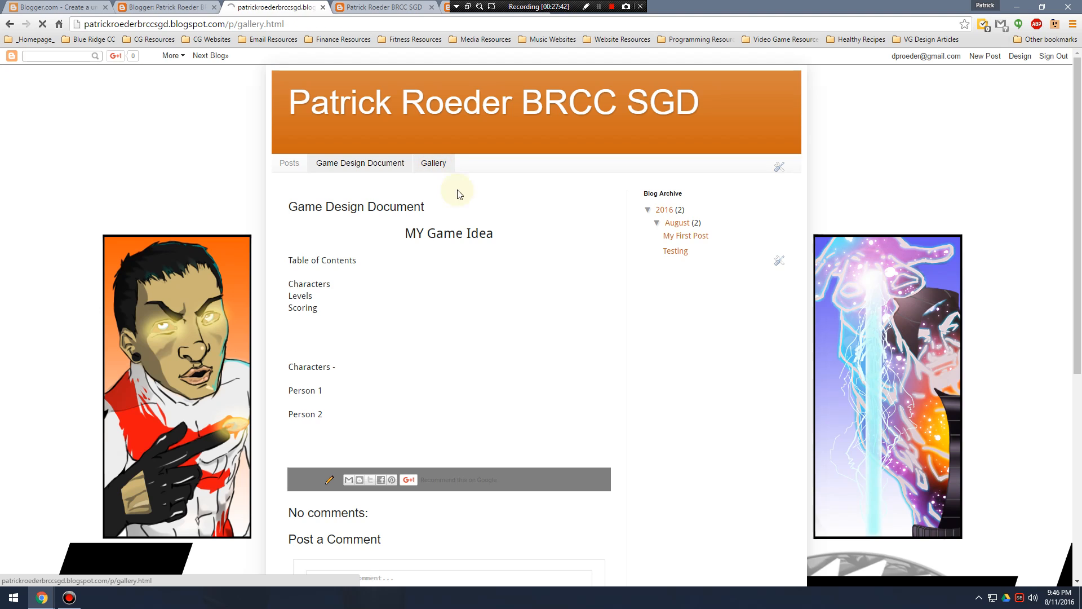
scroll(558, 271, down, 4)
scroll(556, 289, down, 5)
scroll(563, 291, up, 8)
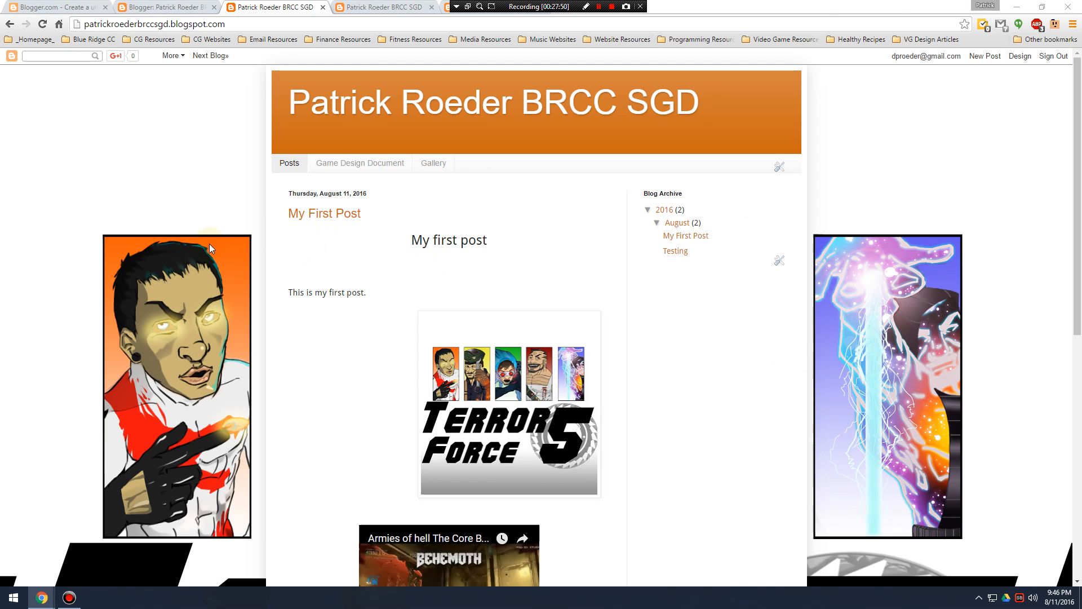
click(107, 165)
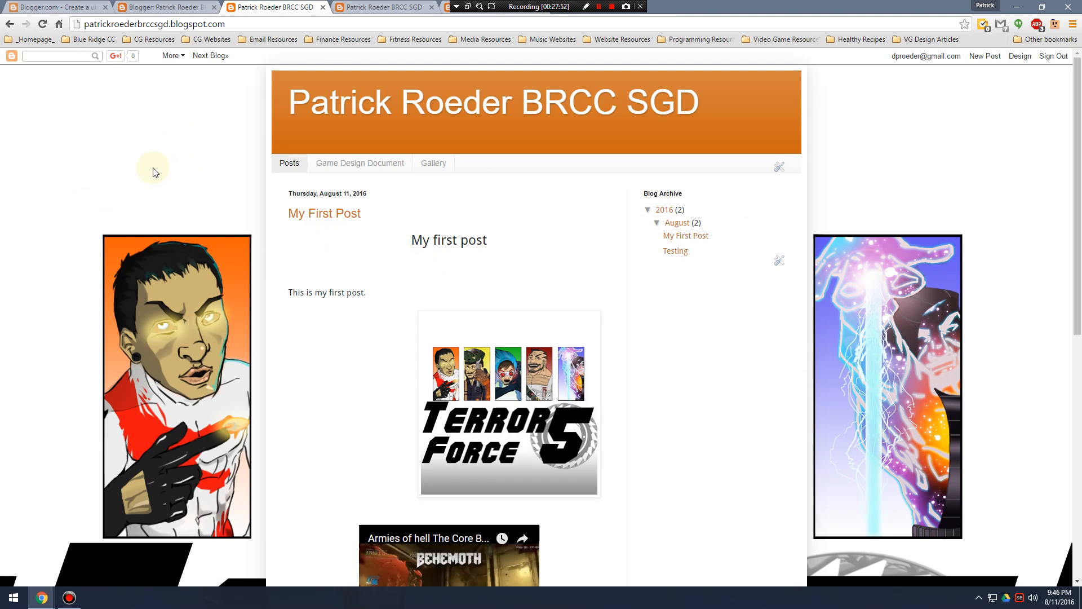
Close every browser tab except the Blogger dashboard and show the blog's Overview.
click(161, 7)
click(85, 7)
click(133, 7)
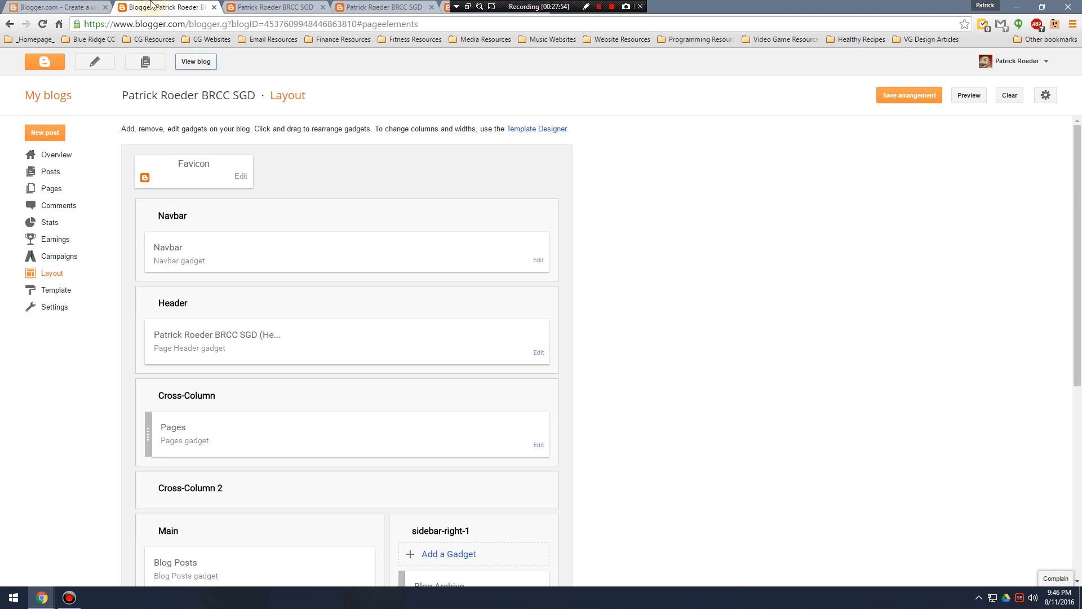
click(104, 8)
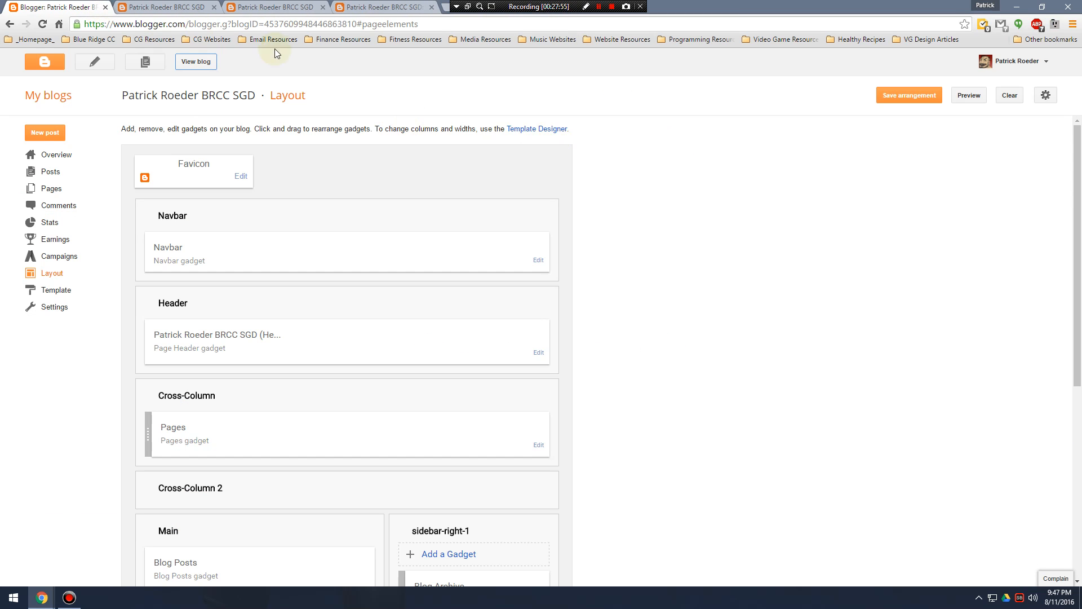
click(199, 7)
click(215, 7)
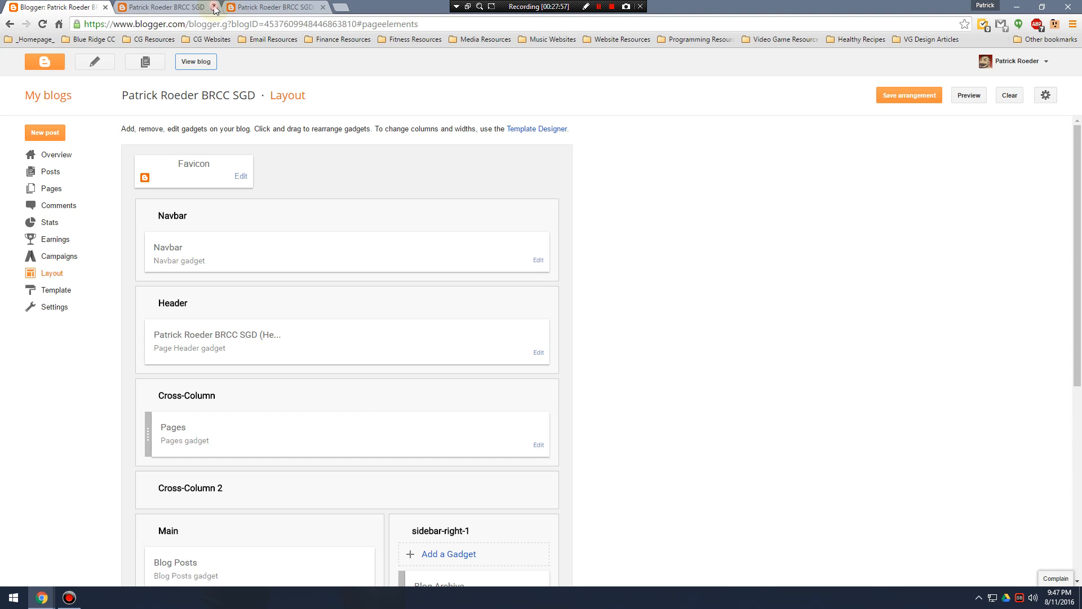
click(214, 7)
click(214, 6)
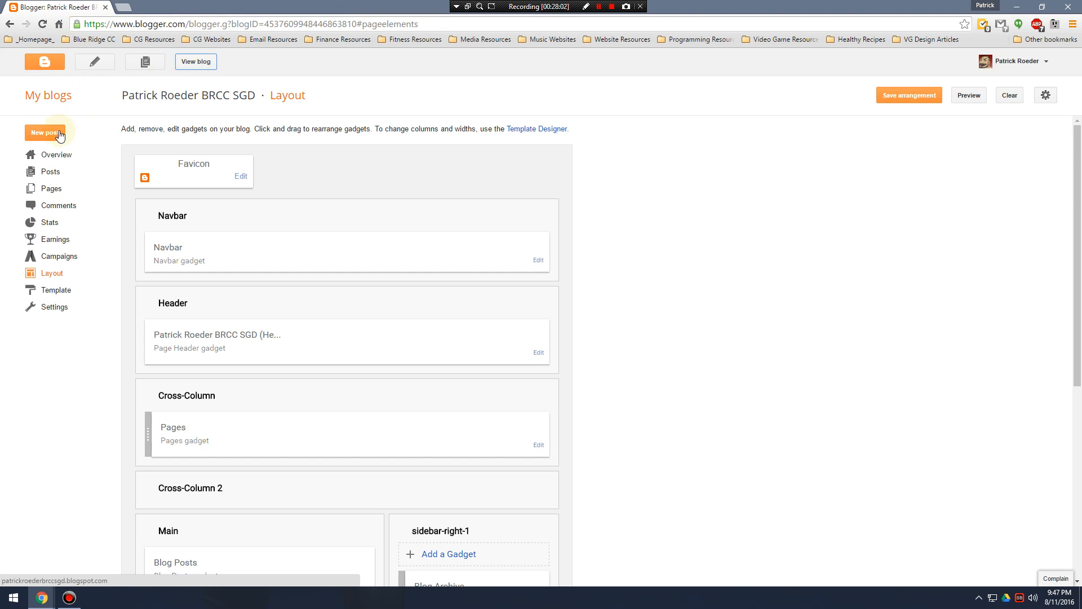
click(56, 154)
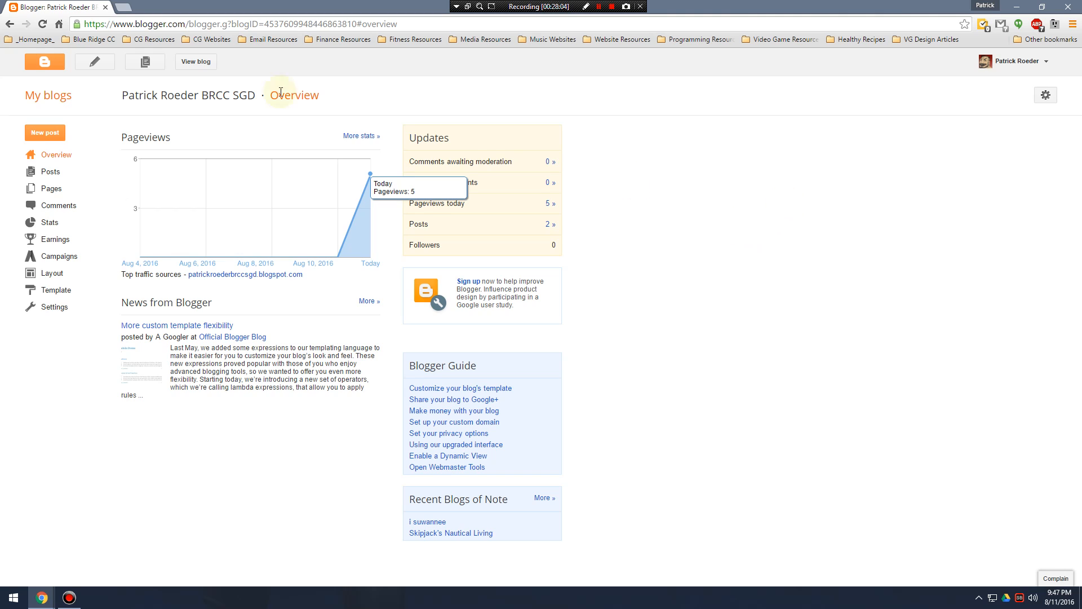
Search for "google drive" in a new browser tab and go to the personal account's My Drive.
click(130, 12)
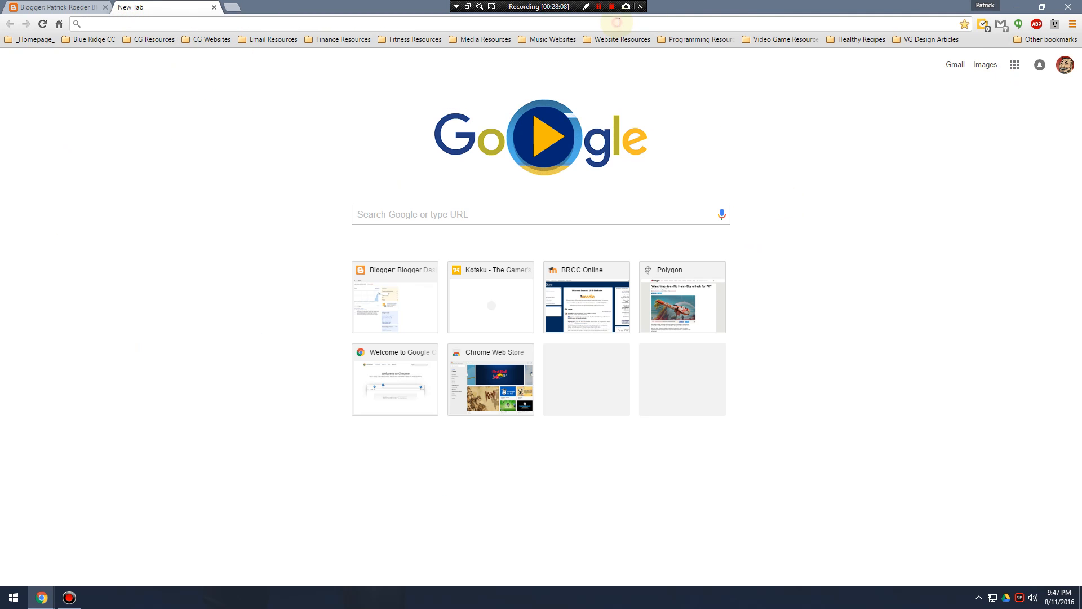
text(google drive)
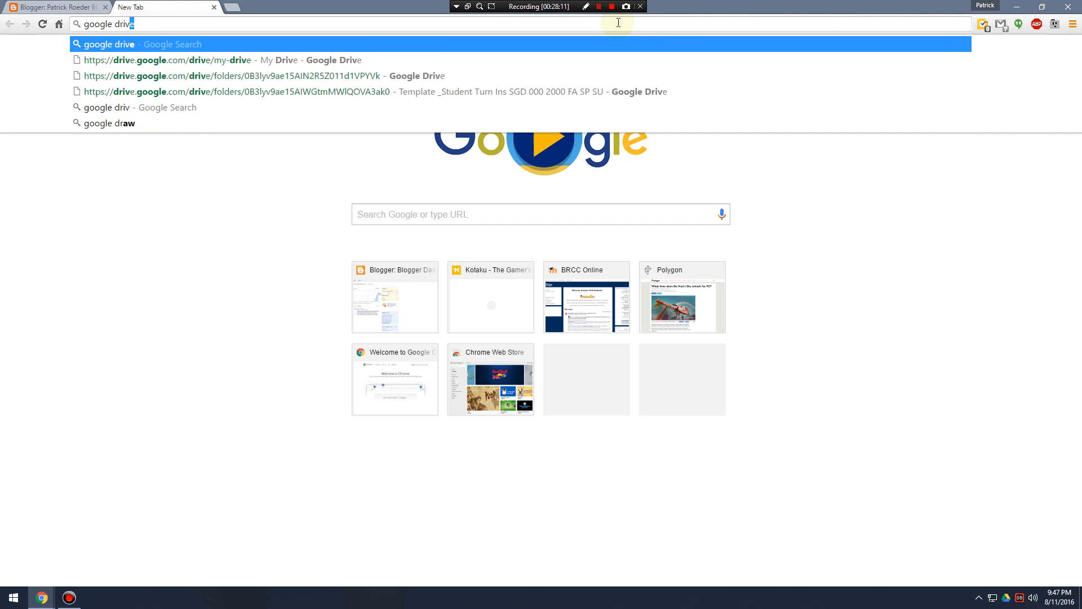
key(Return)
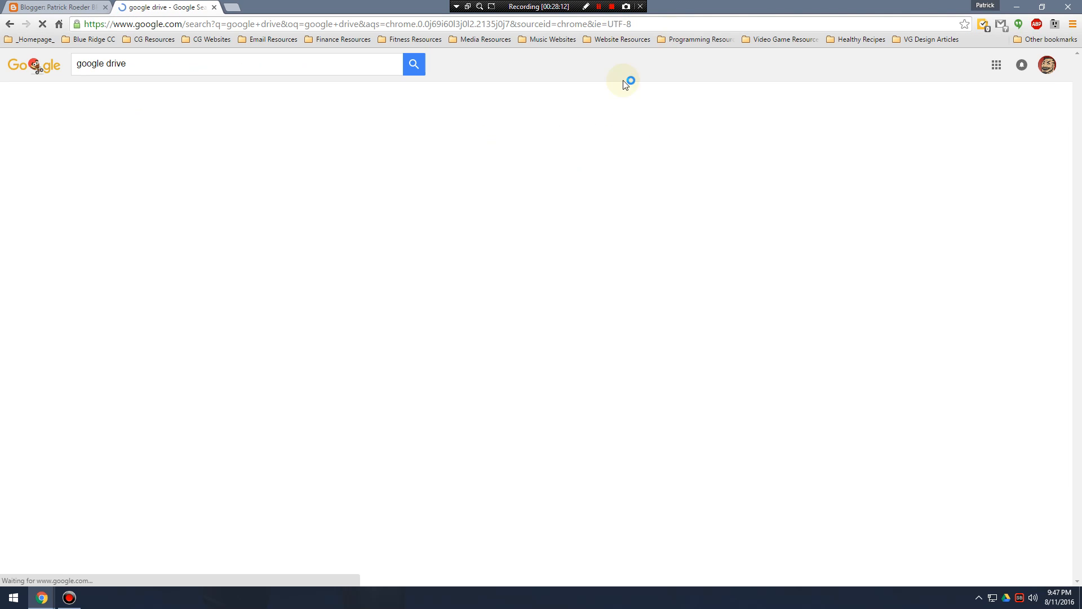
click(158, 153)
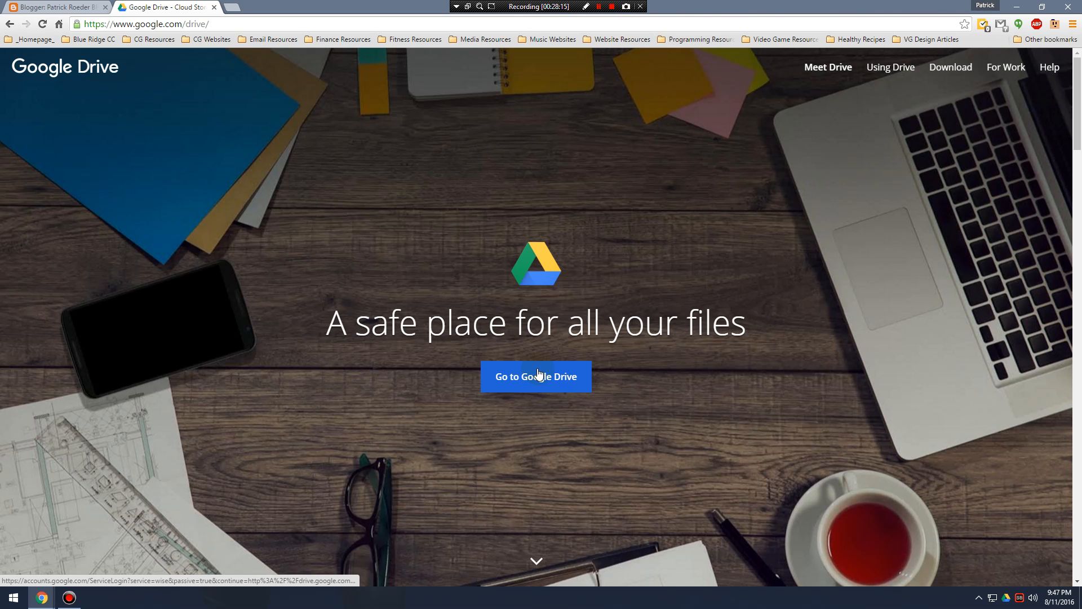
click(550, 378)
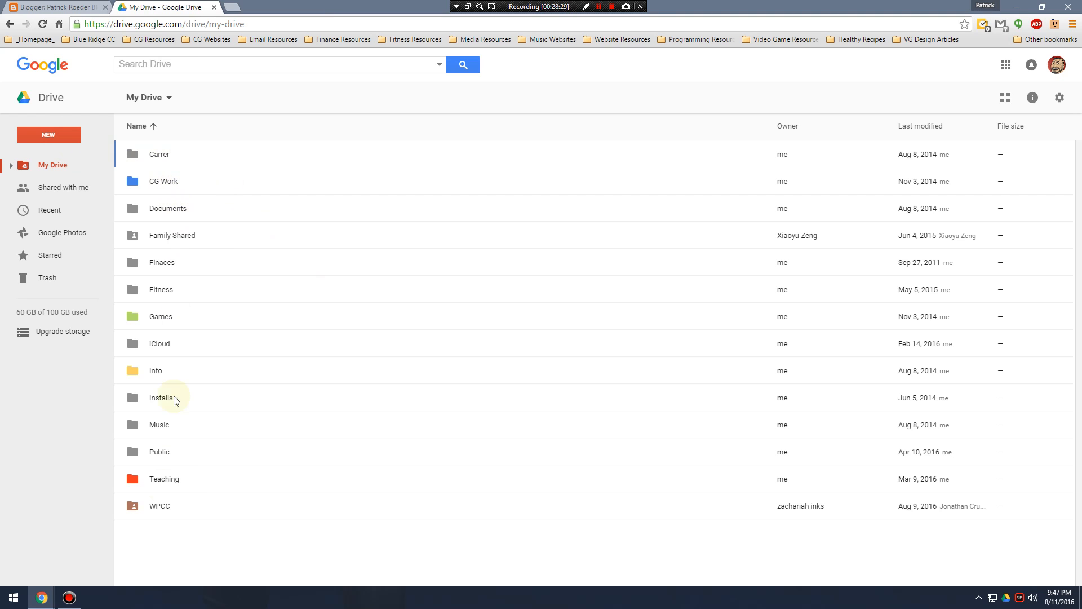
Look into the SGD 111 Introduction to SGD folder inside the Teaching folder and return to My Drive.
double_click(164, 479)
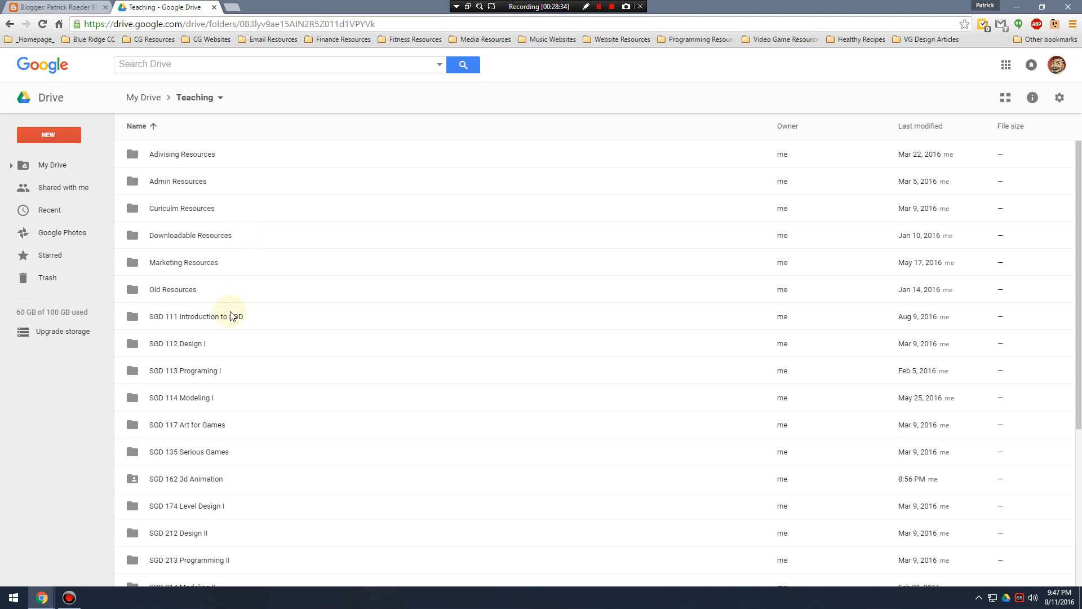
click(236, 322)
double_click(227, 319)
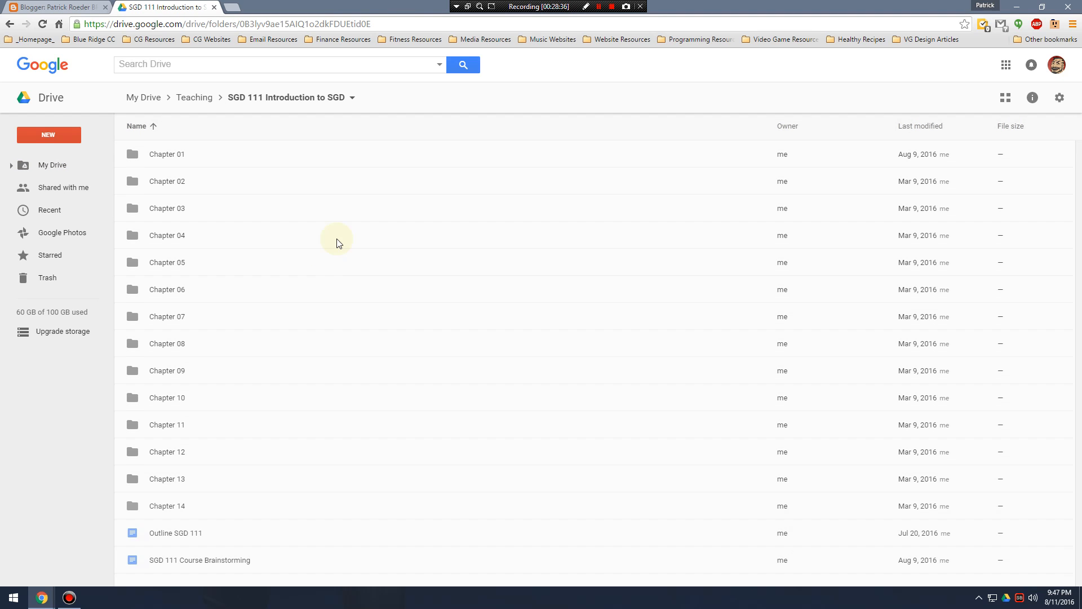
click(6, 27)
click(7, 27)
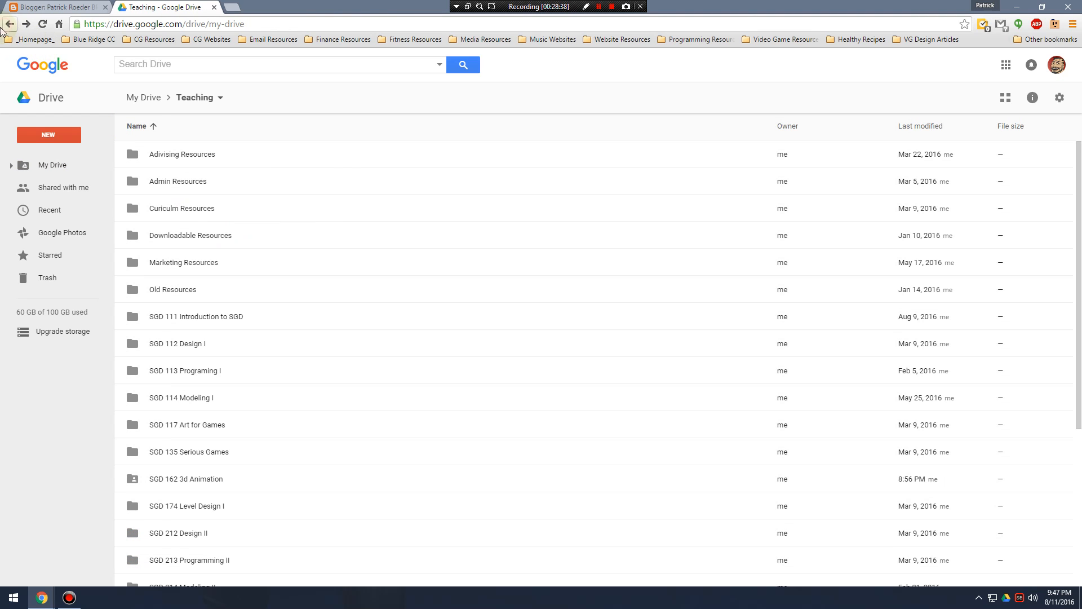
Reopen the Teaching folder, look through its course folders and the SGD 111 chapter folders, and go back to My Drive.
double_click(182, 488)
scroll(220, 265, down, 6)
scroll(247, 338, up, 5)
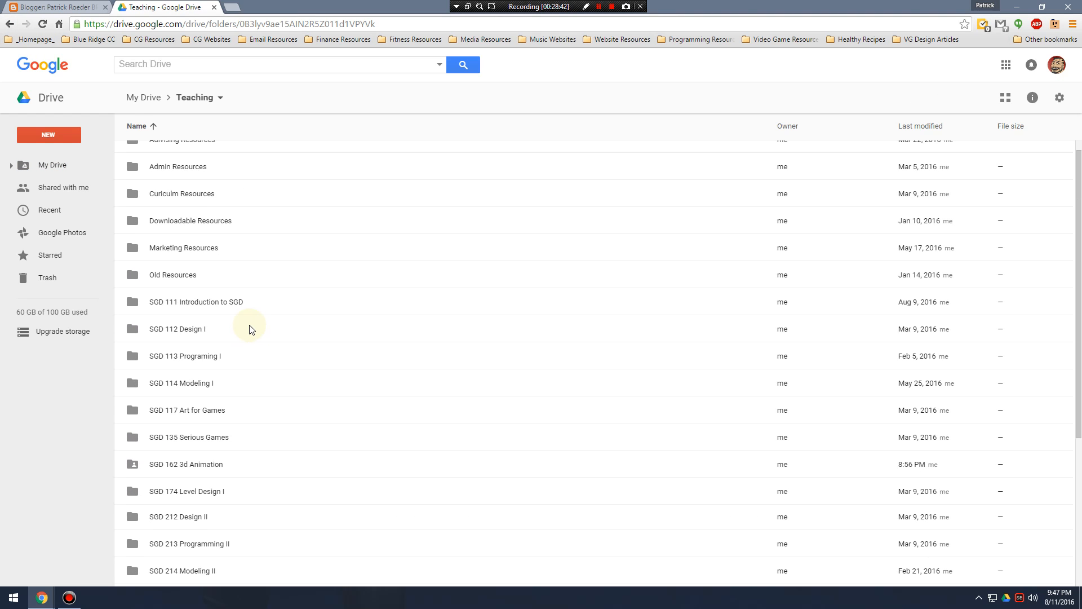
scroll(249, 326, down, 3)
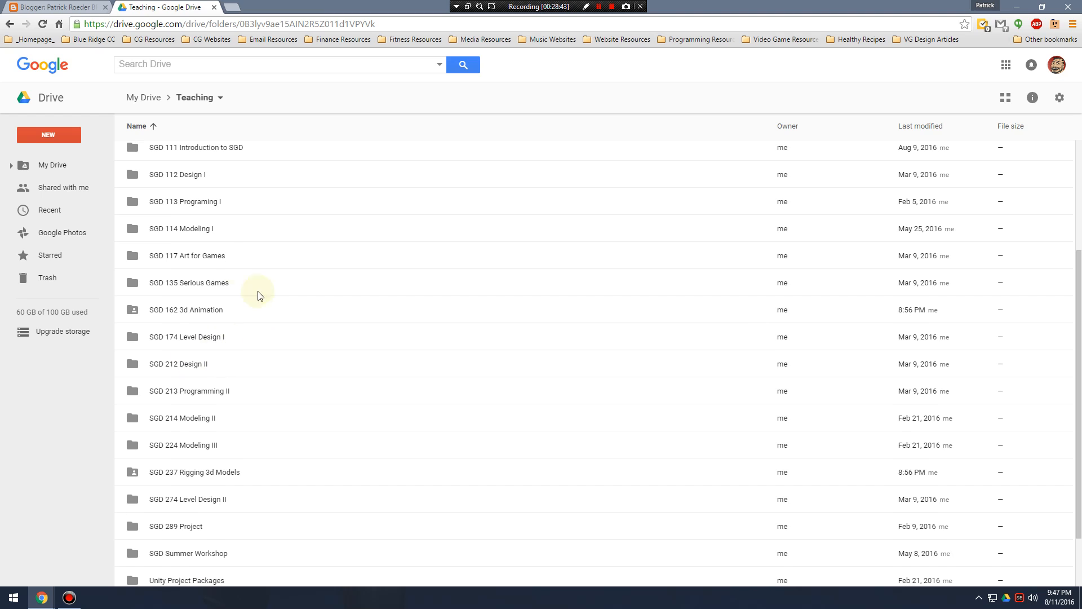
scroll(221, 265, up, 2)
click(224, 262)
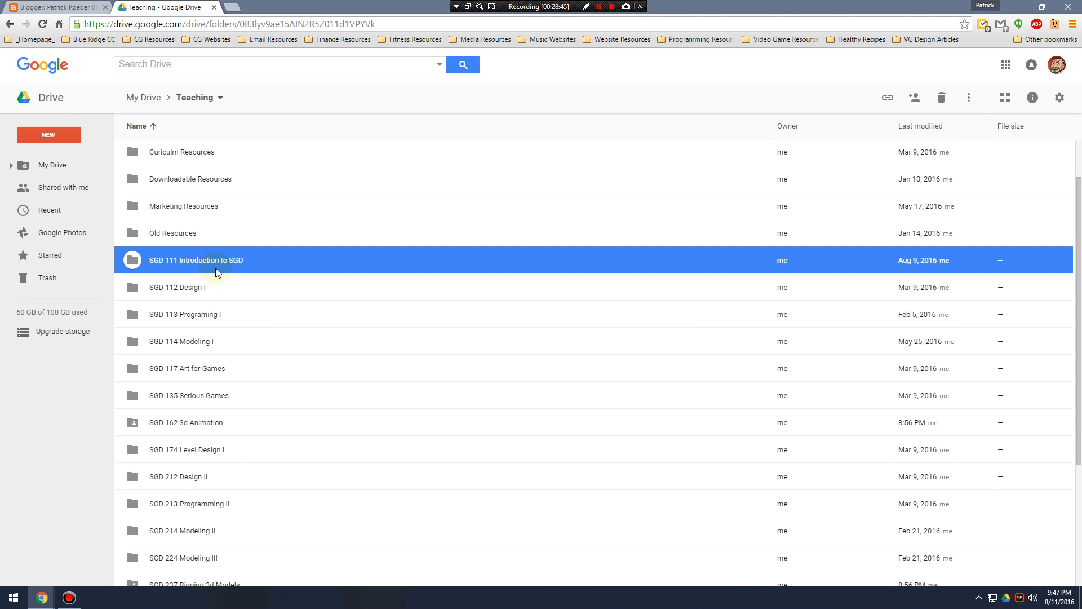
double_click(224, 267)
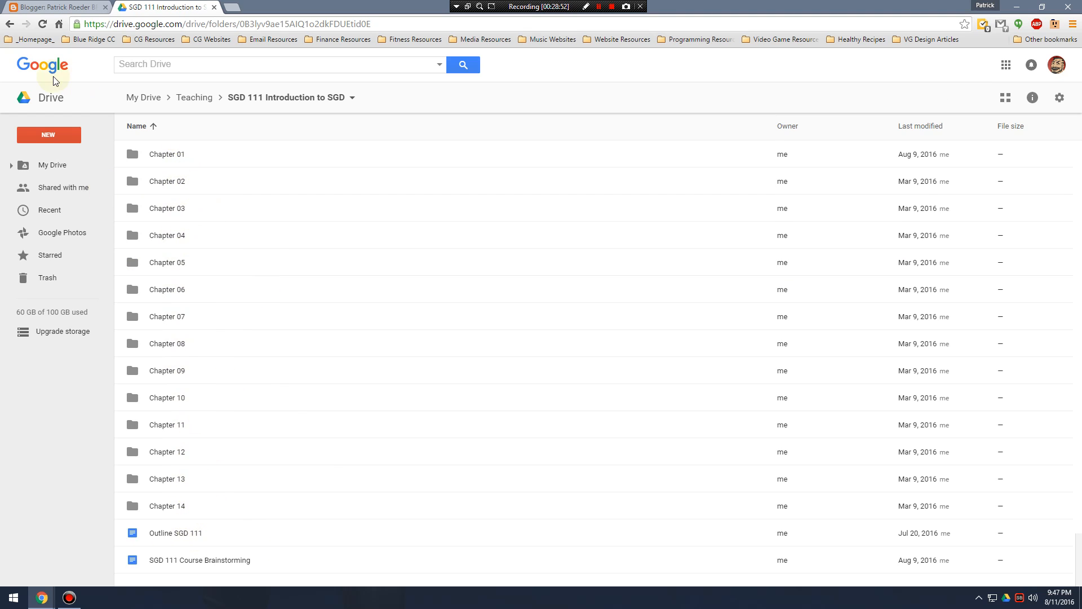
click(10, 24)
click(9, 24)
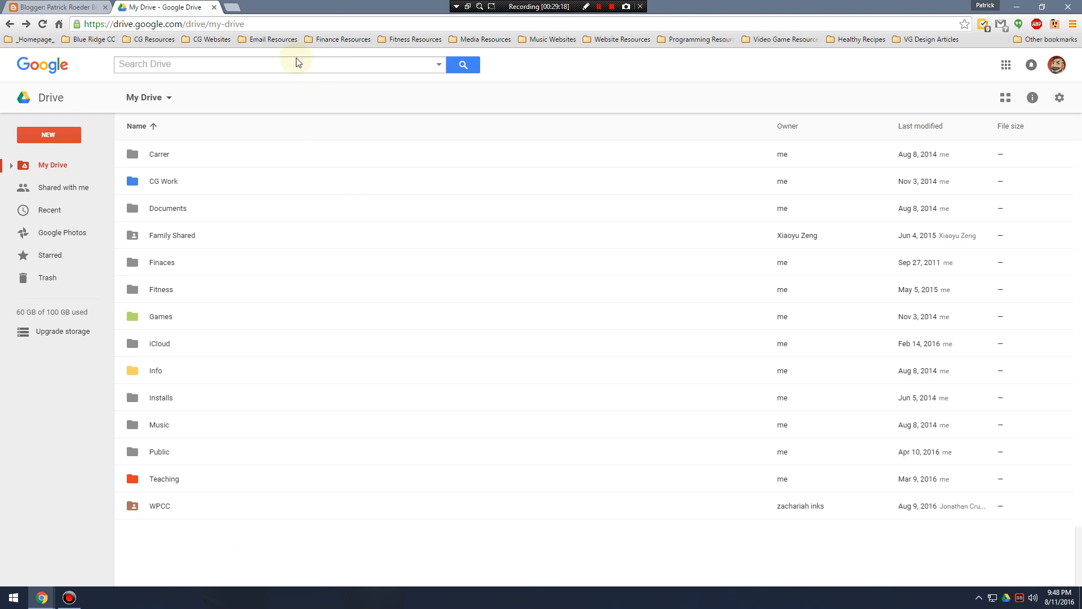
Add the Blue Ridge Community College account to the Google session and open its Drive.
click(1056, 66)
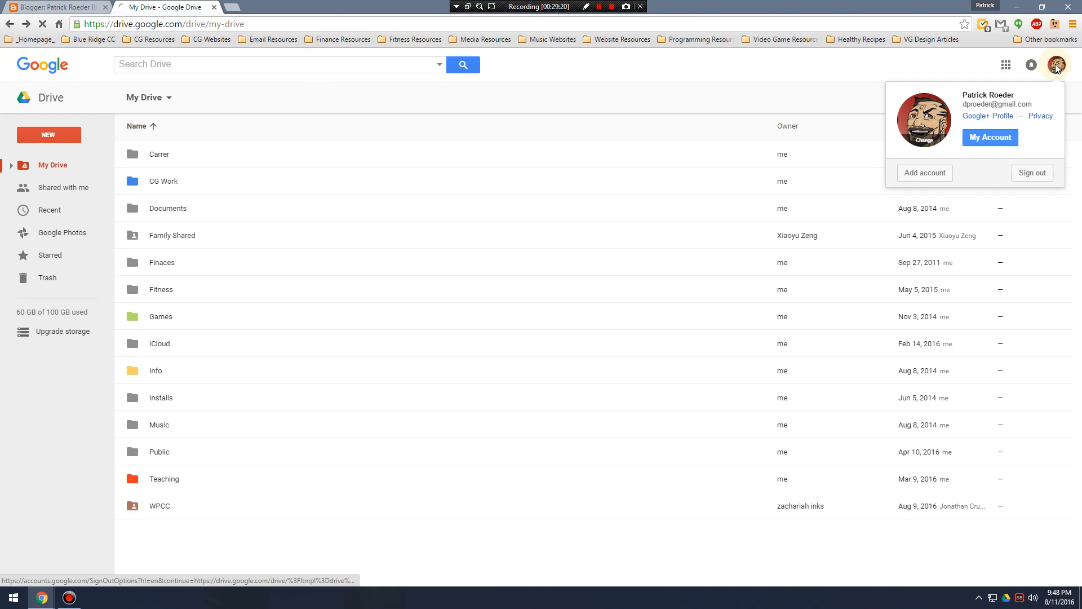
click(836, 60)
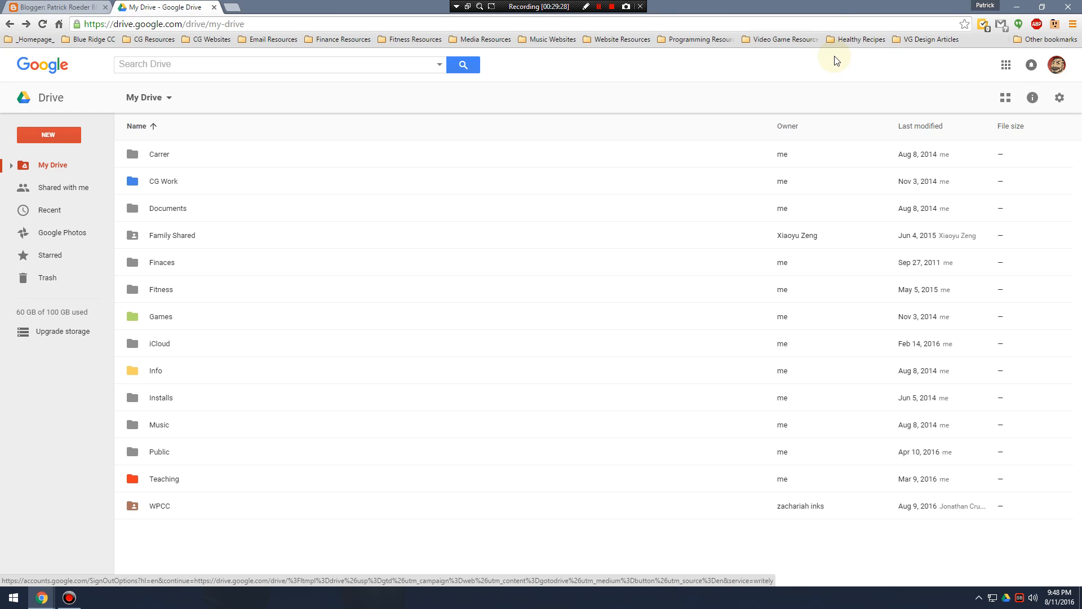
click(1057, 65)
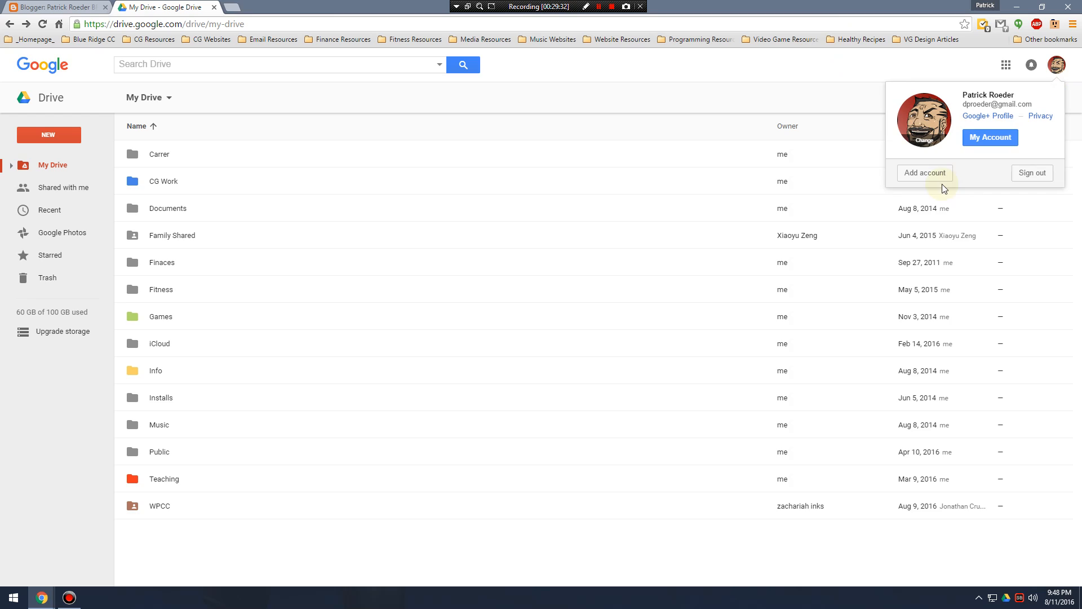
click(925, 181)
click(541, 198)
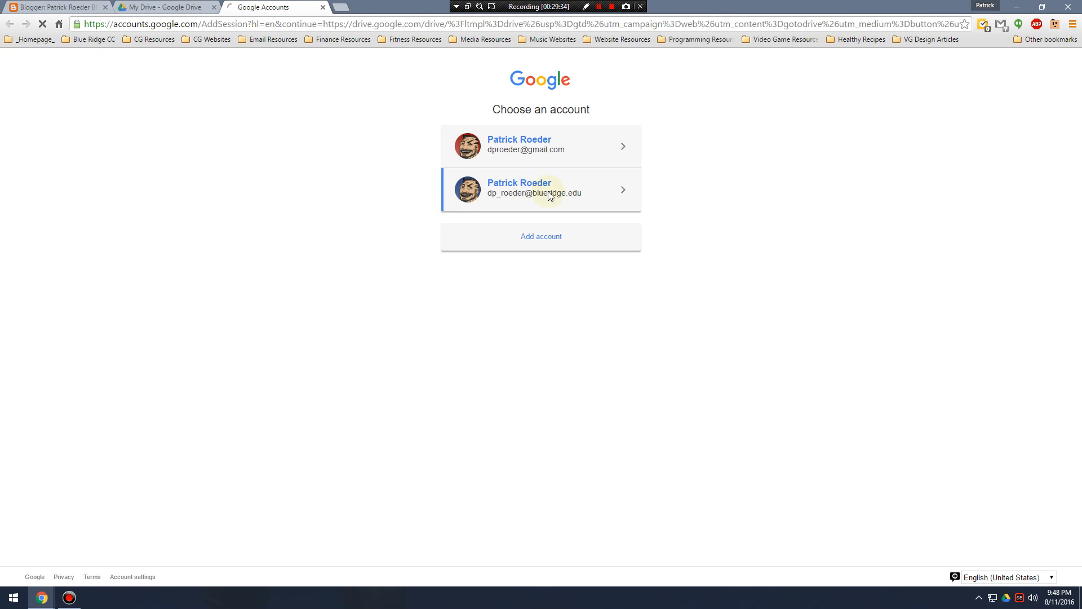
click(542, 288)
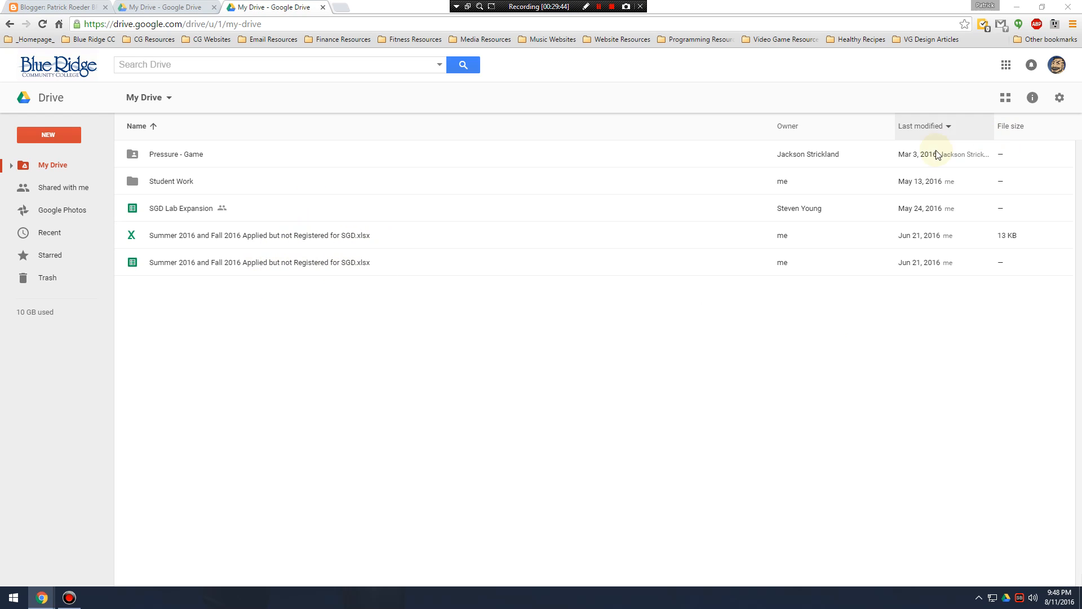
Switch Drive back and forth between the personal Gmail account and the Blue Ridge account, ending on the Gmail account.
click(1058, 66)
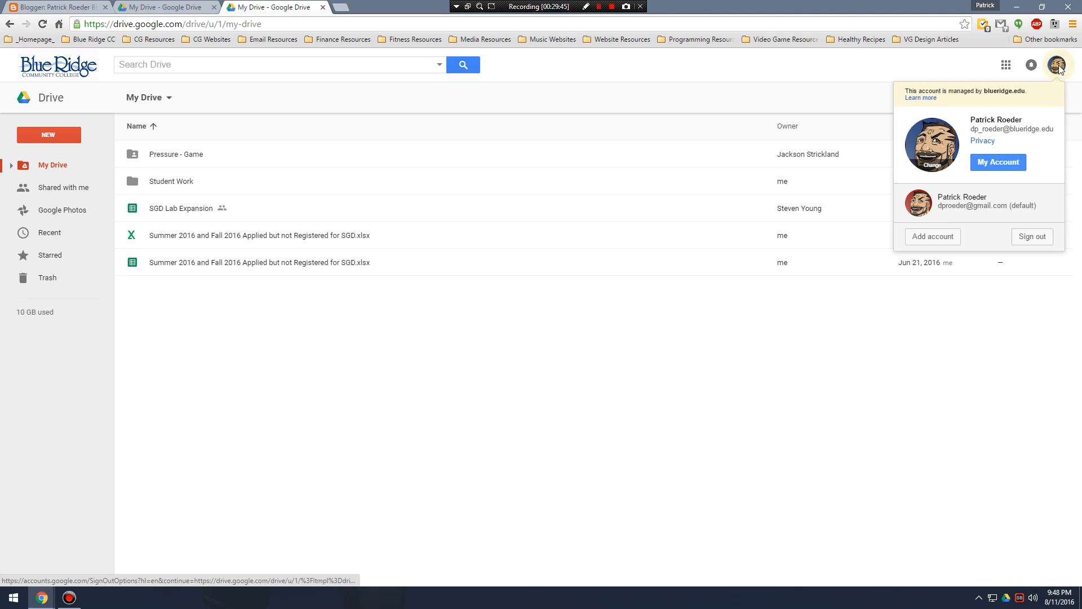
click(943, 208)
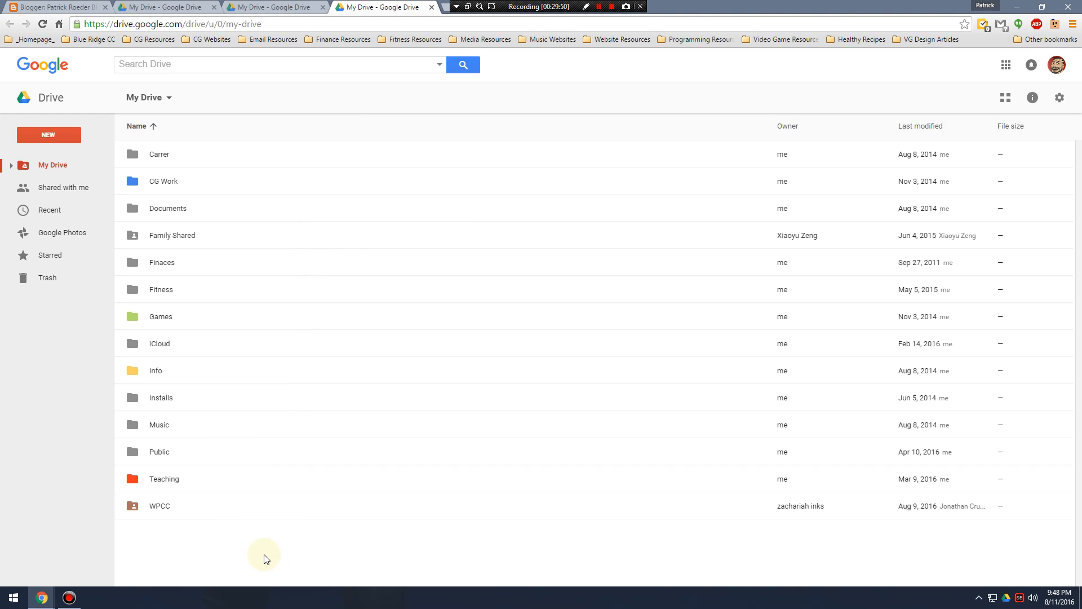
click(1057, 64)
click(963, 176)
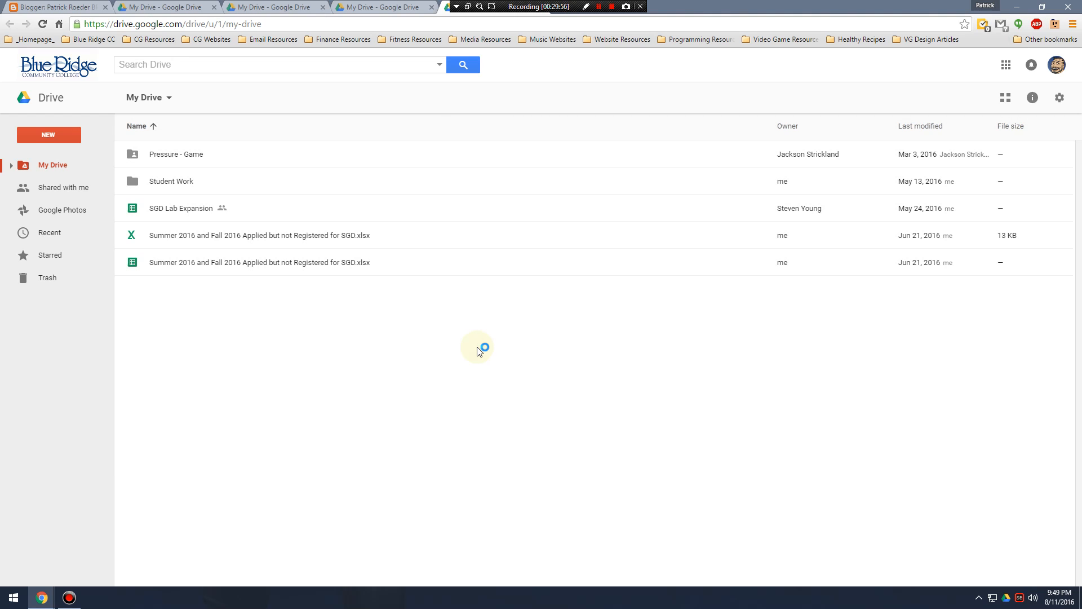
click(1058, 65)
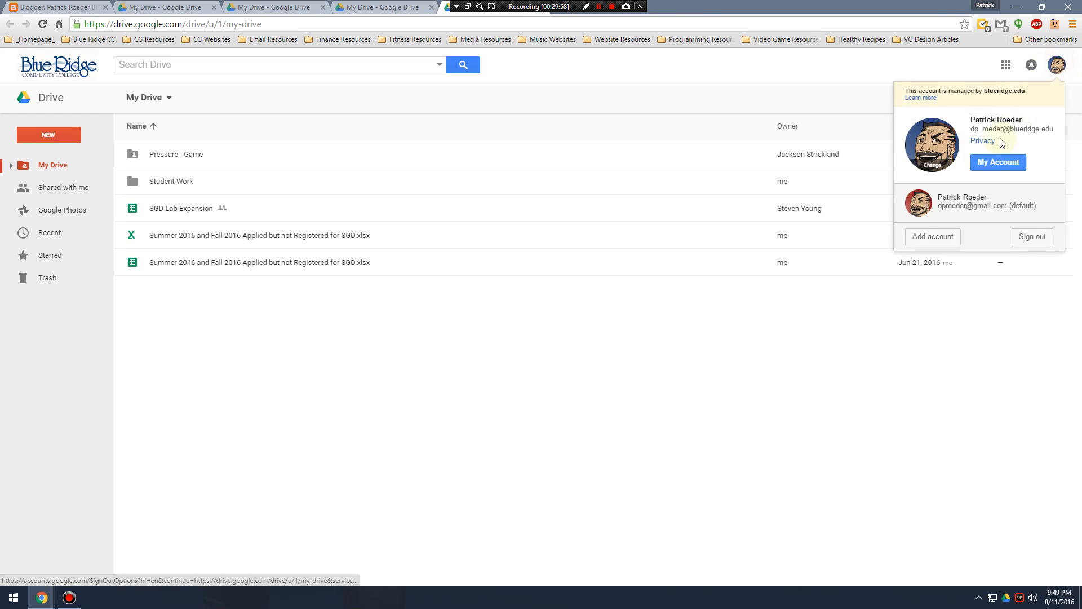
click(947, 202)
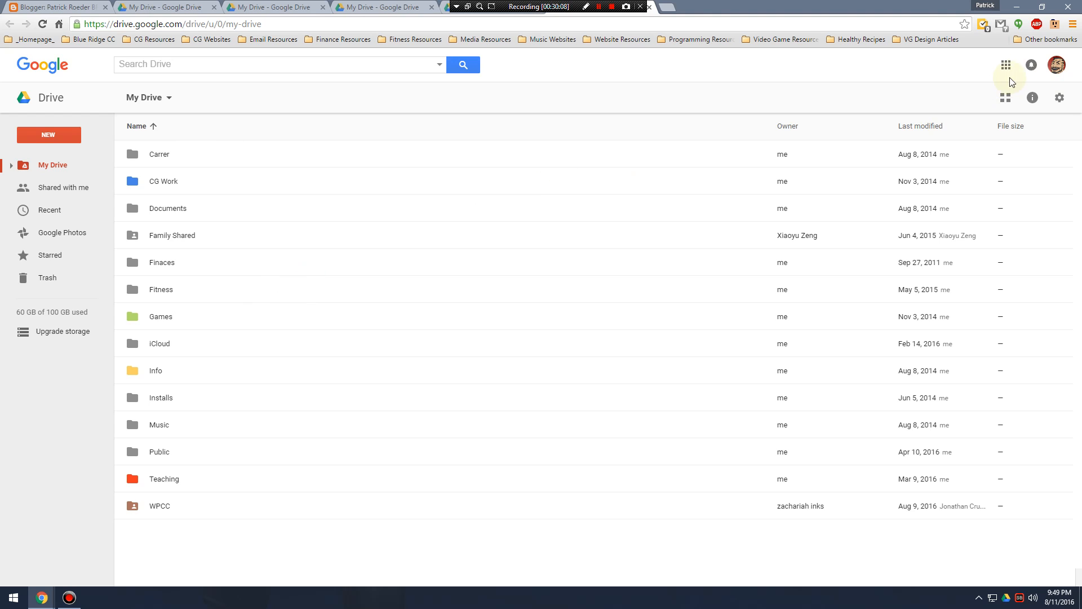
click(1057, 66)
click(976, 178)
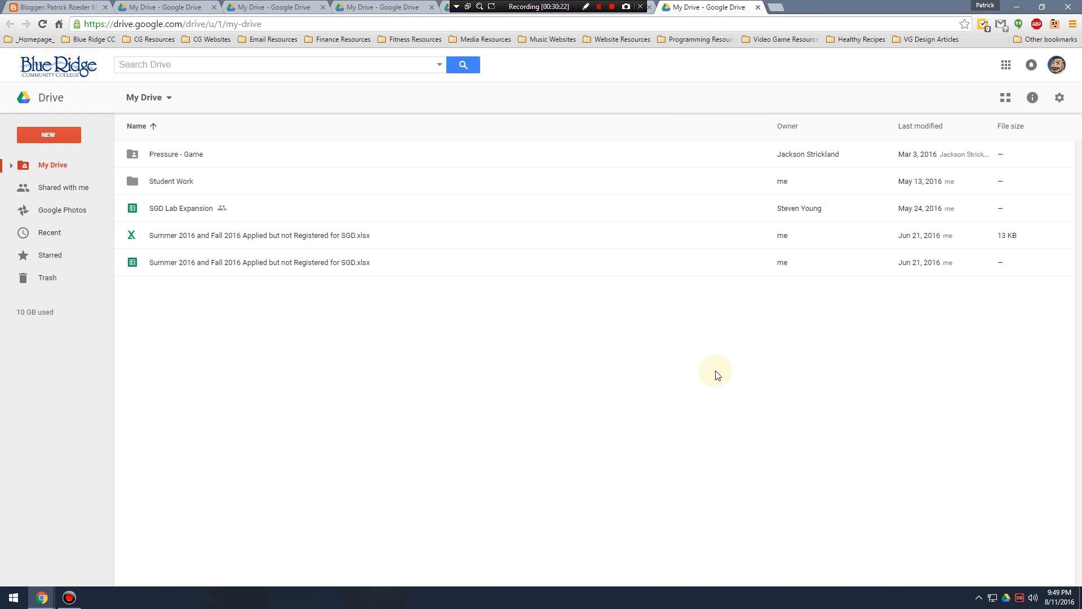
click(1057, 65)
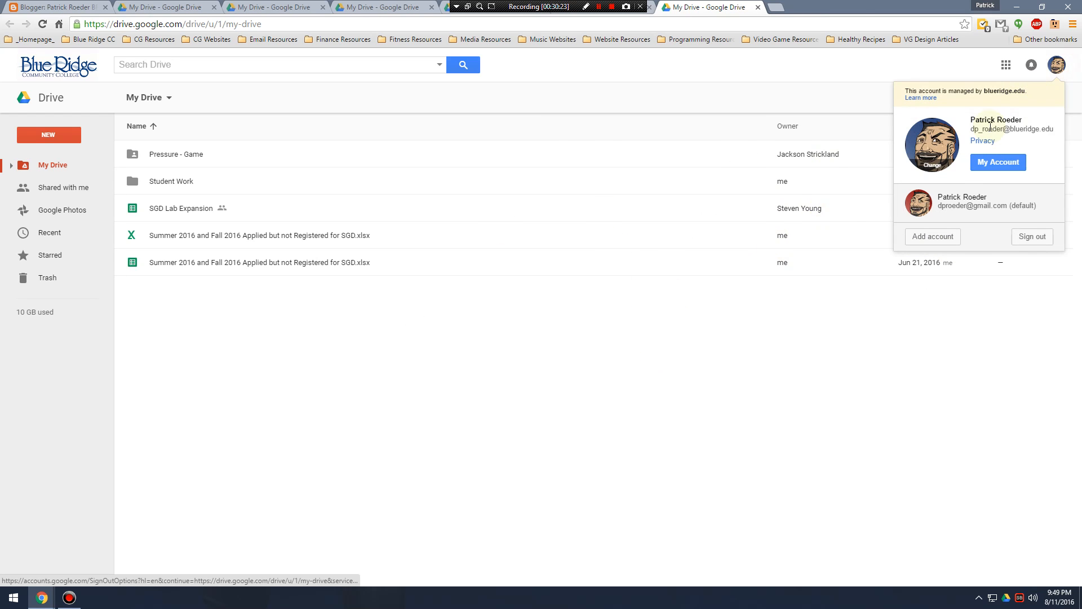
click(957, 202)
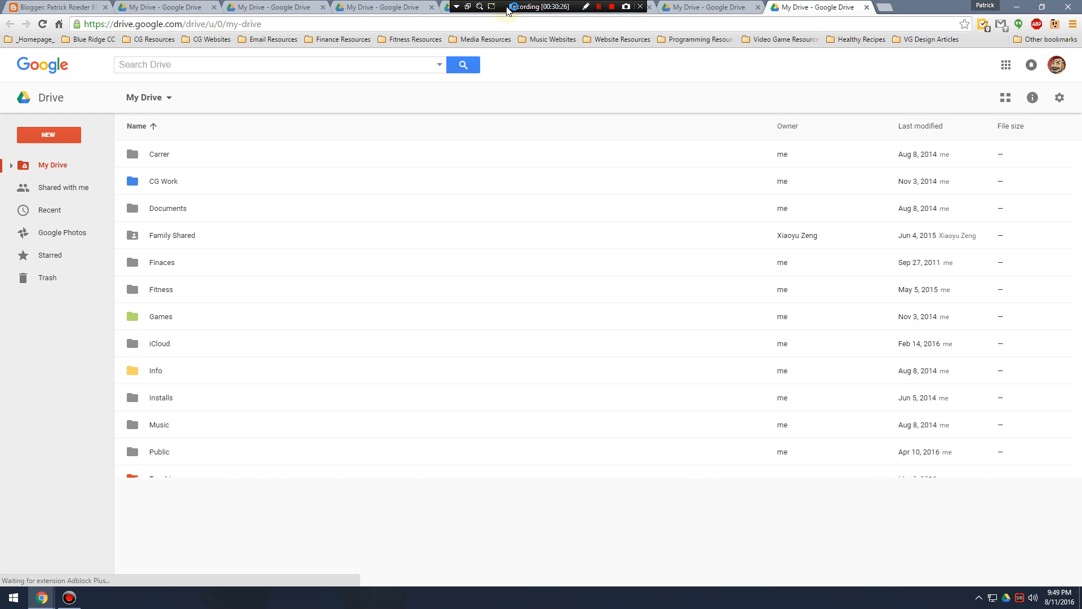
Close the extra Google Drive tabs, keeping only the Blogger dashboard and the personal account's My Drive.
drag(509, 6, 481, 600)
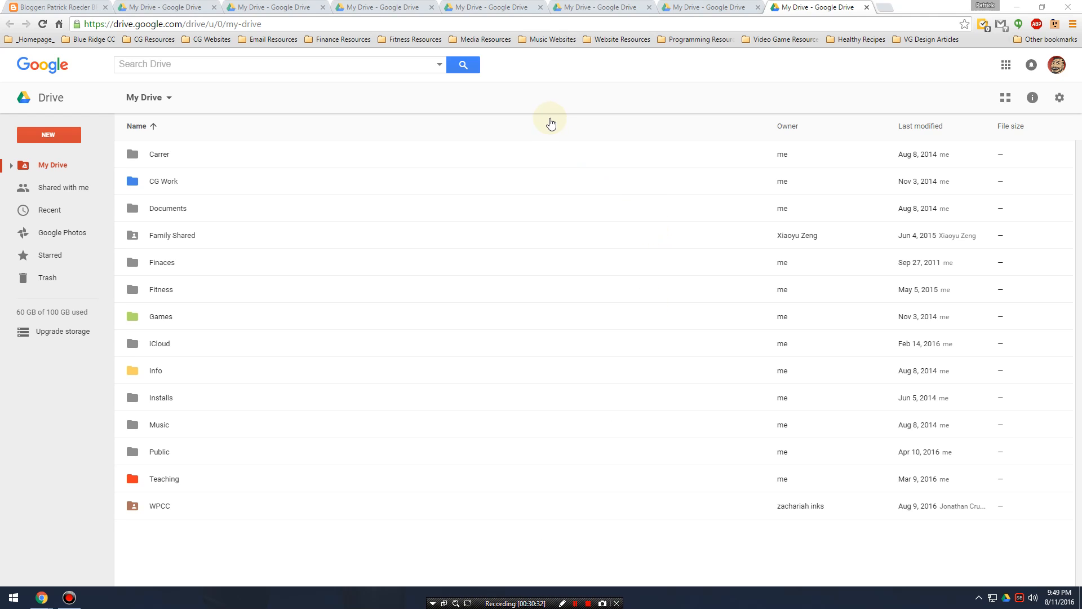
click(496, 6)
click(417, 7)
click(488, 7)
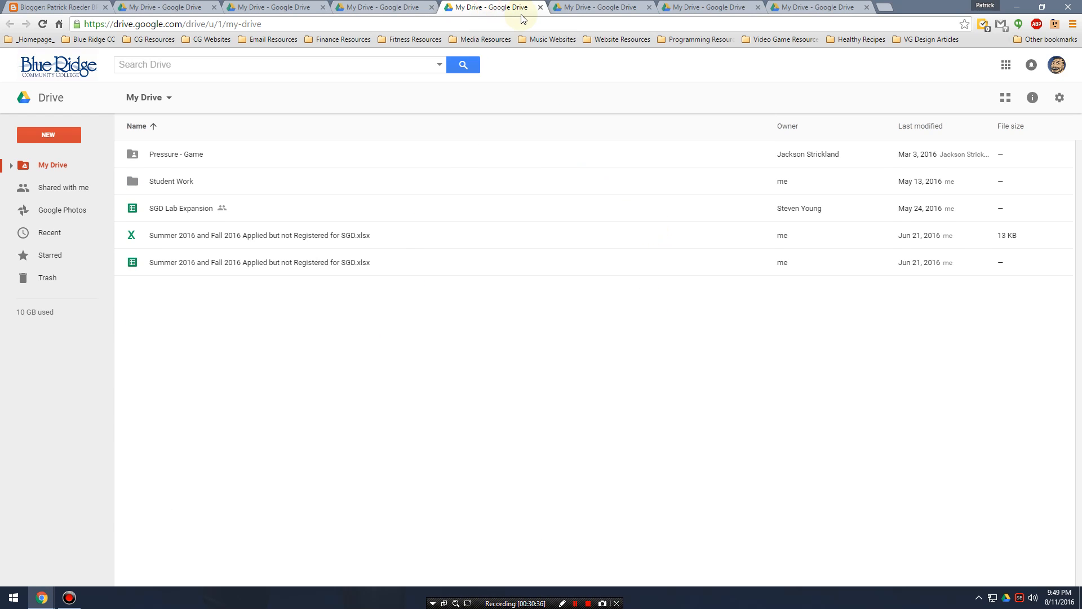
click(540, 7)
click(540, 7)
click(541, 8)
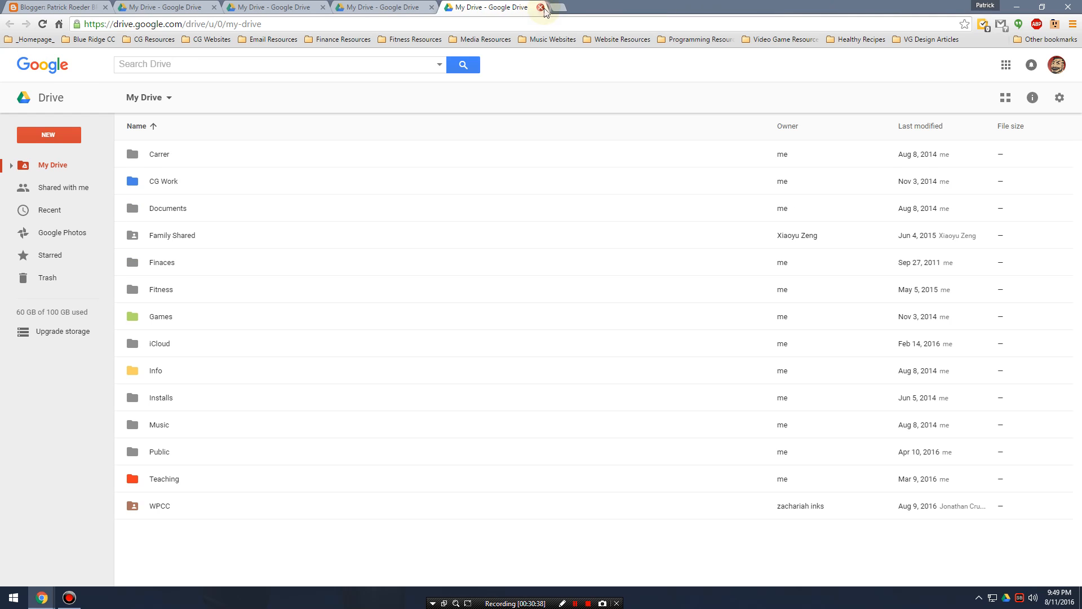
click(544, 8)
click(289, 6)
click(390, 5)
click(267, 6)
click(347, 5)
click(432, 6)
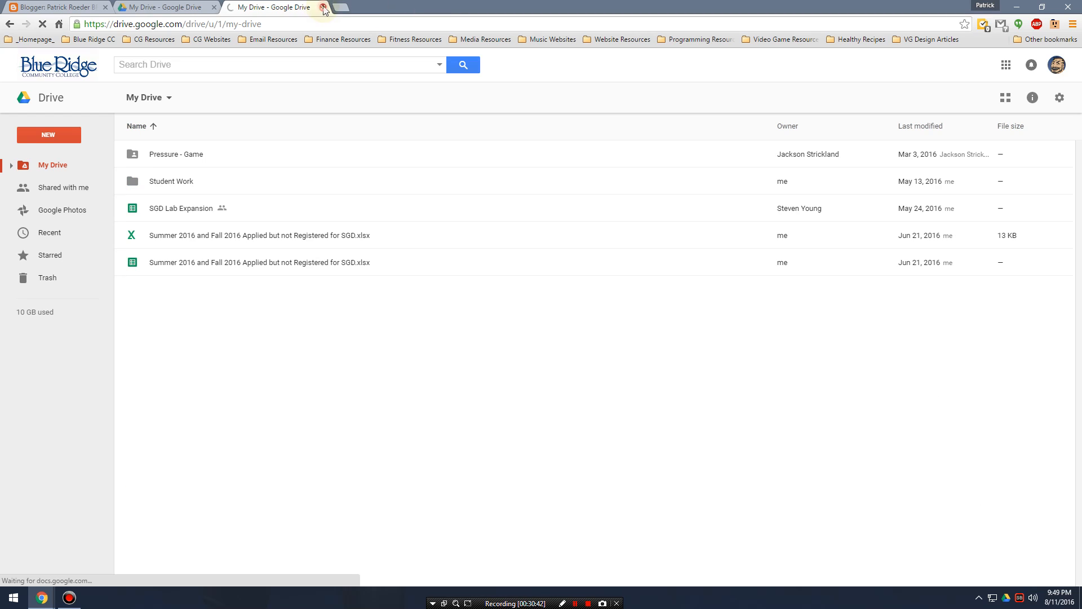
click(323, 7)
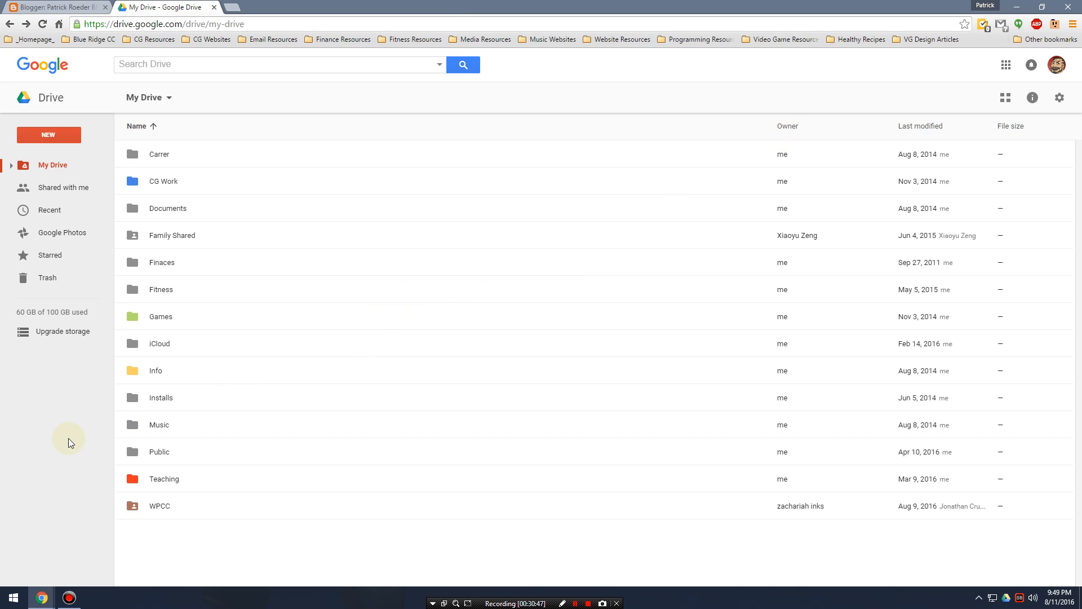
Look into the CG Work folder in My Drive and return to the My Drive folder list.
click(167, 155)
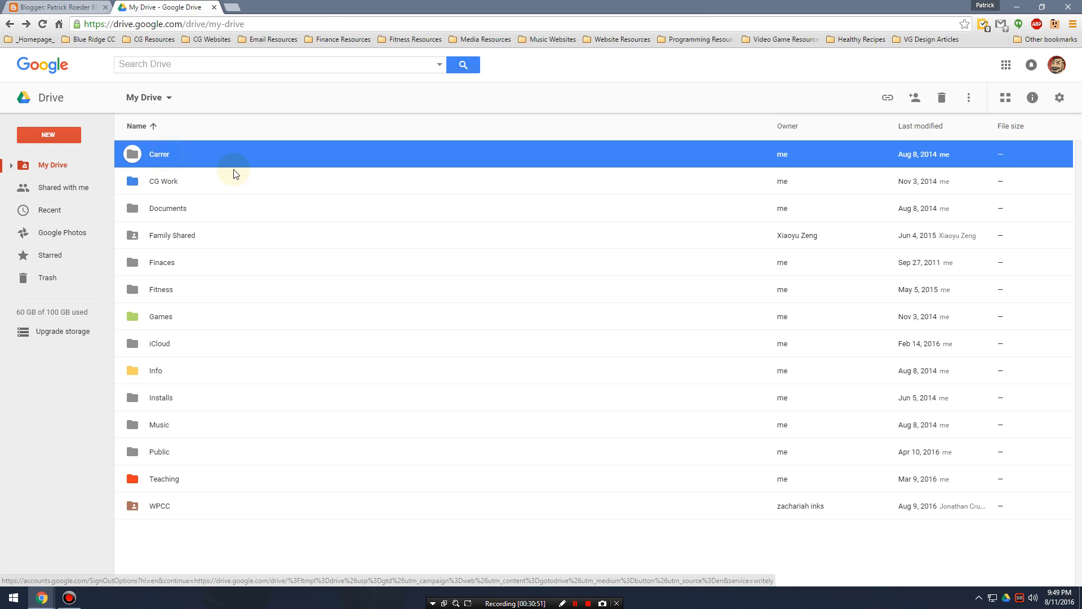
click(191, 186)
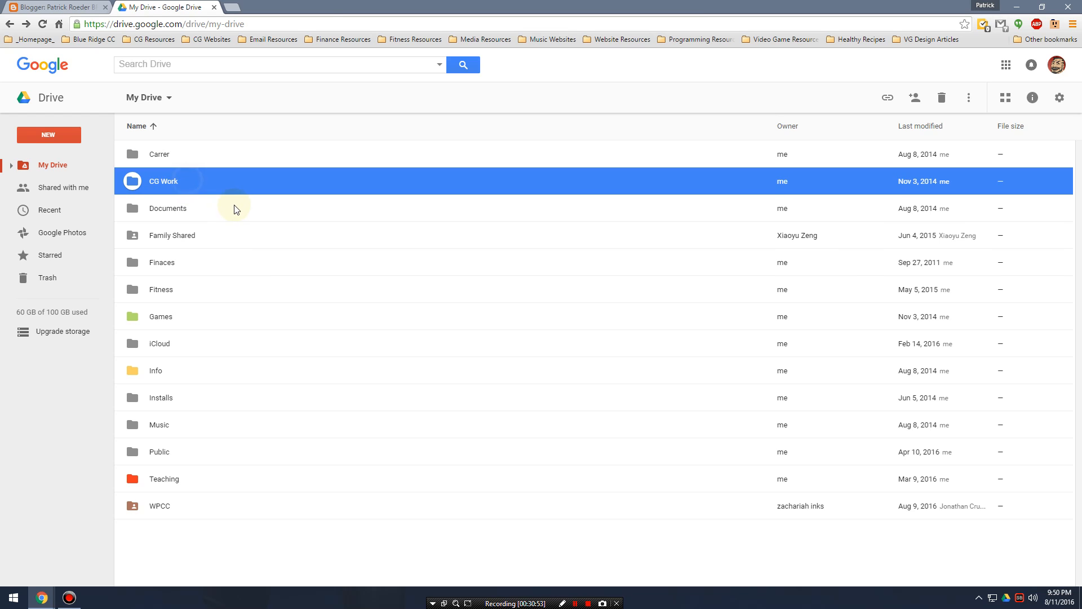
double_click(184, 177)
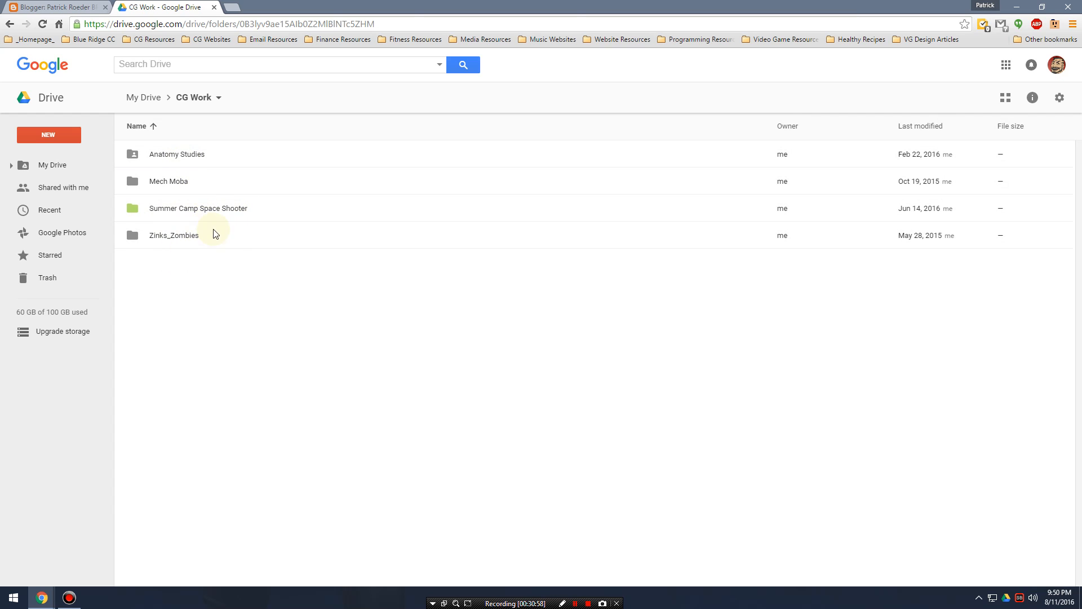
click(10, 23)
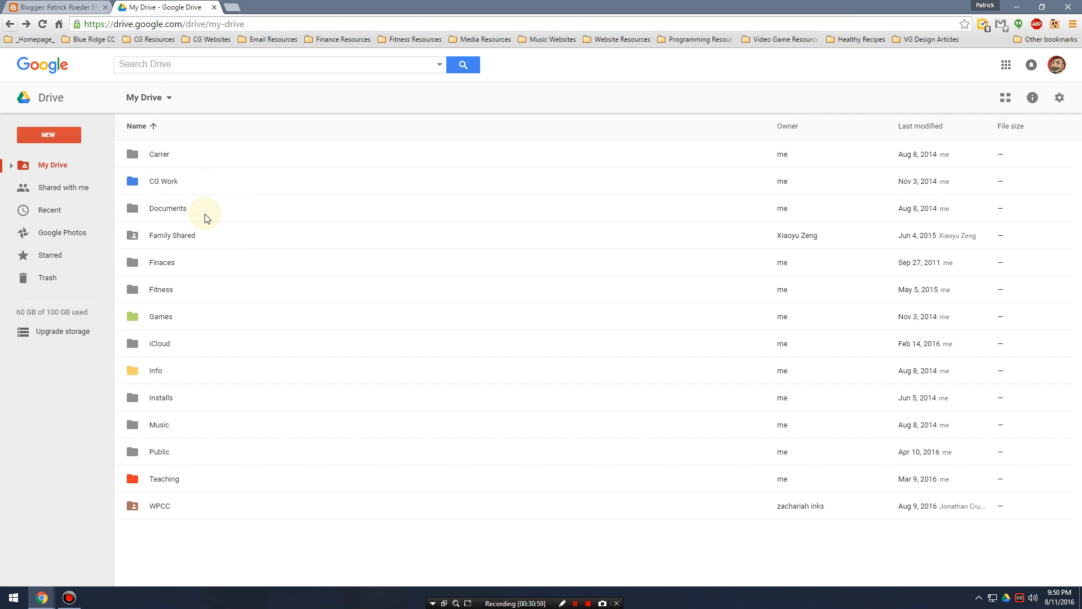
Go through the folders in the My Drive list from Family Shared down to Teaching, leaving none selected.
click(185, 237)
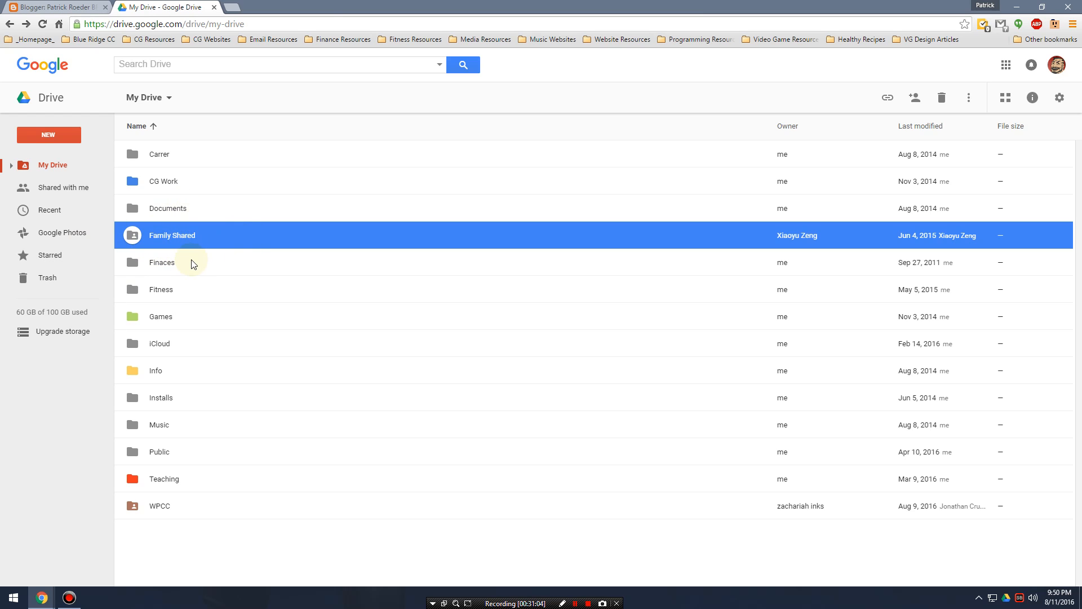
click(192, 289)
click(195, 318)
click(198, 346)
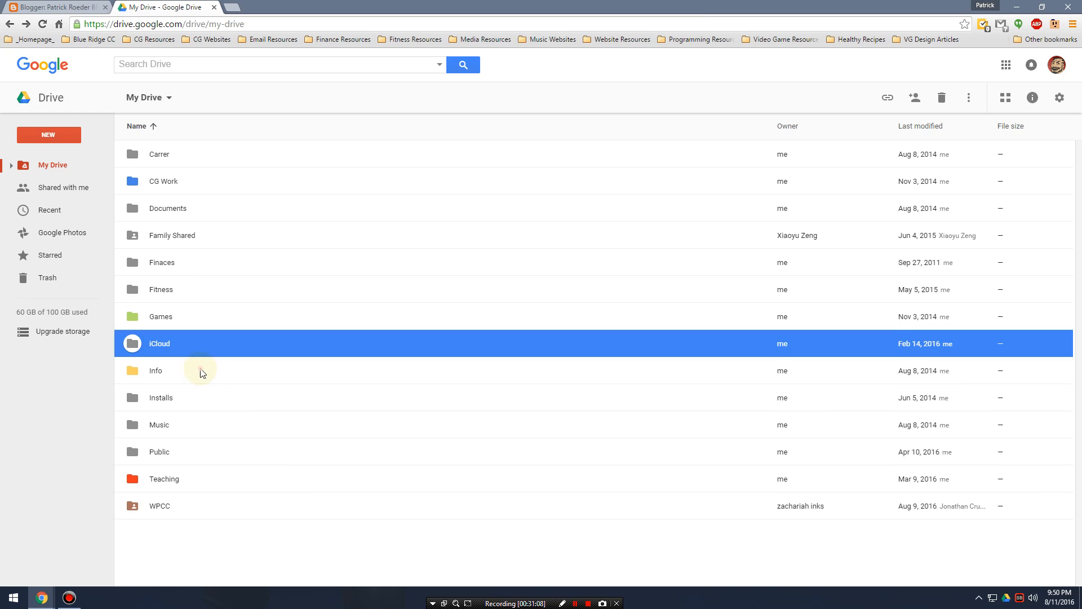
click(200, 371)
click(205, 426)
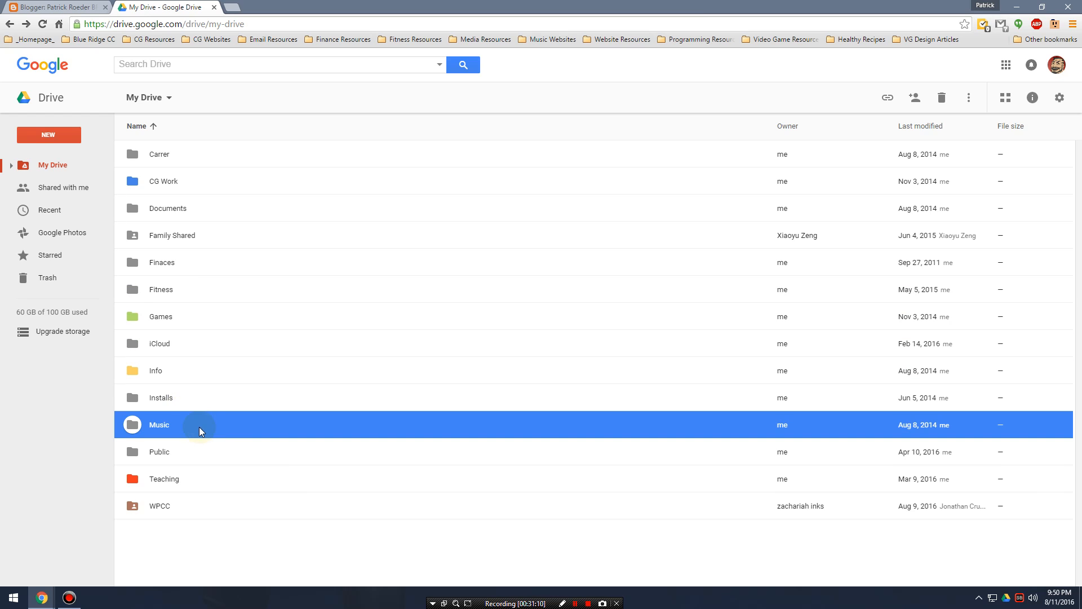
click(193, 401)
click(192, 455)
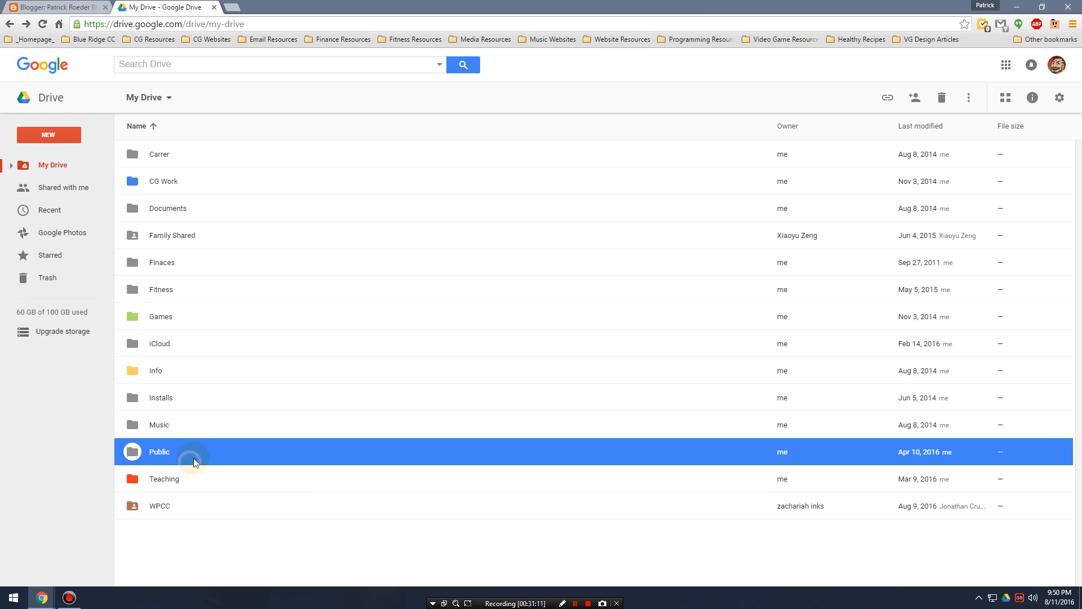
click(181, 486)
click(191, 541)
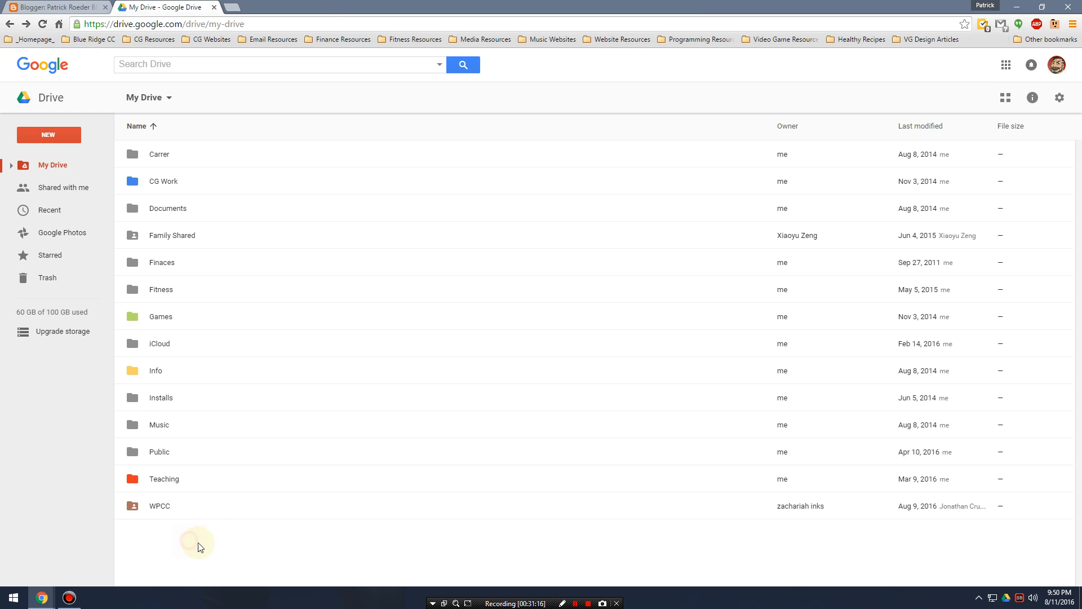
Create a new folder named SGD in My Drive.
click(73, 139)
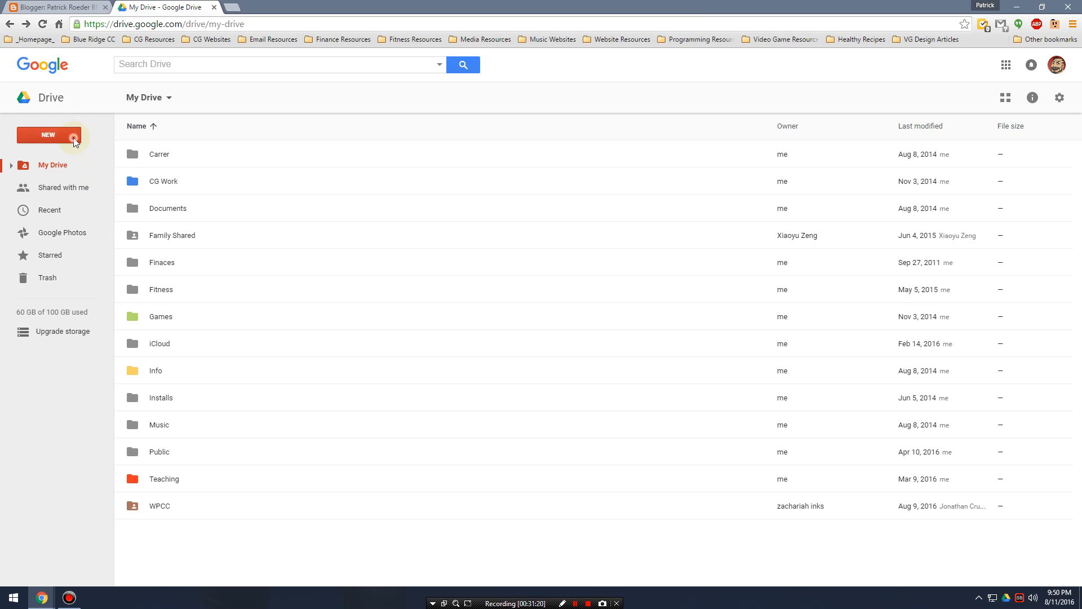
click(66, 156)
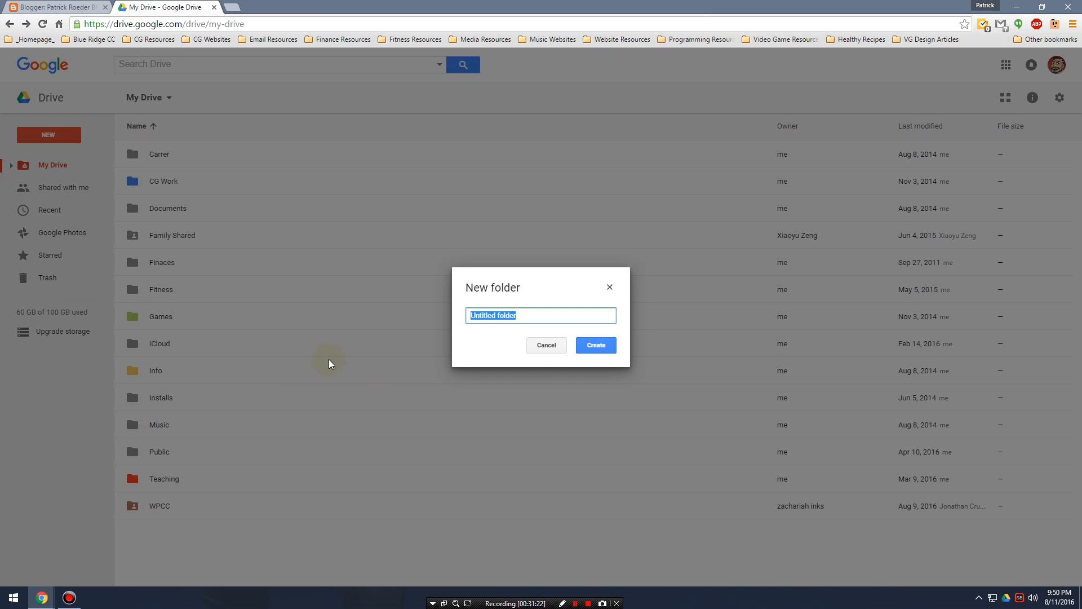
text(Blog)
key(Return)
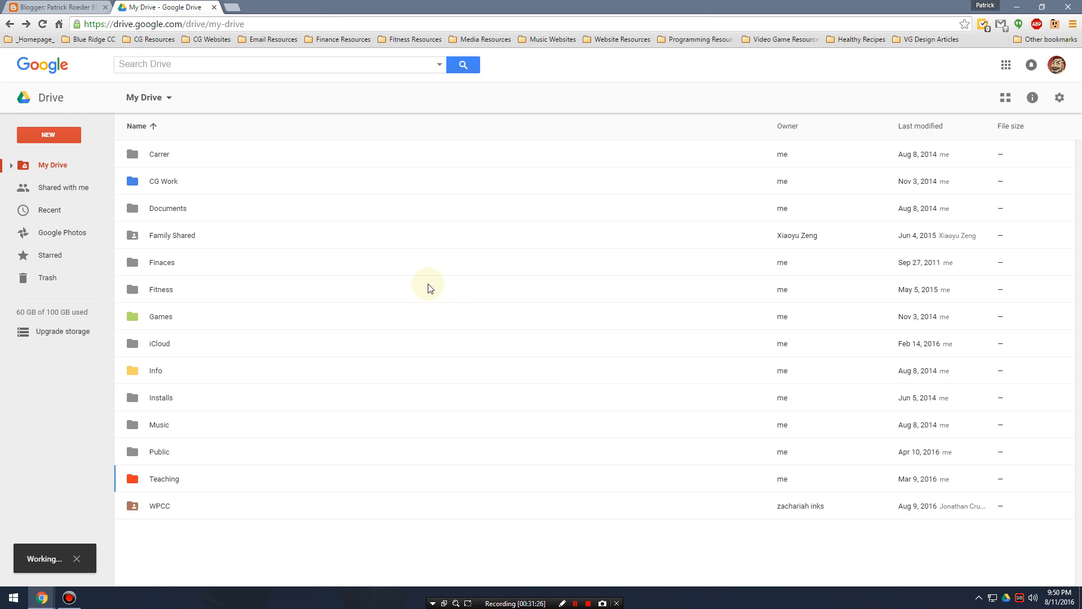
click(177, 485)
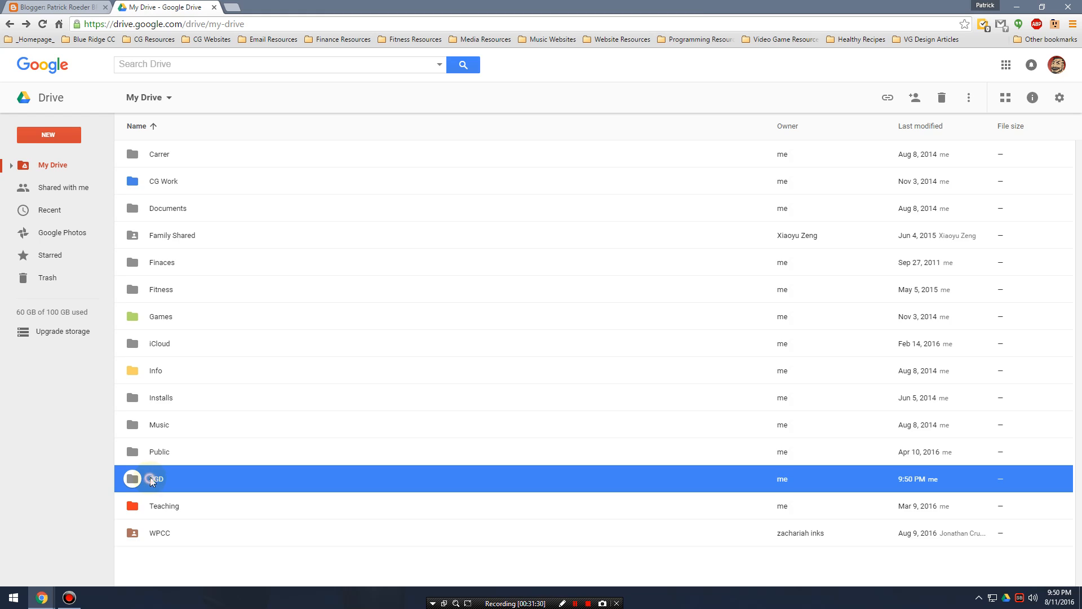
Open the SGD folder and create a subfolder named SGD 111 in it.
double_click(150, 478)
click(72, 137)
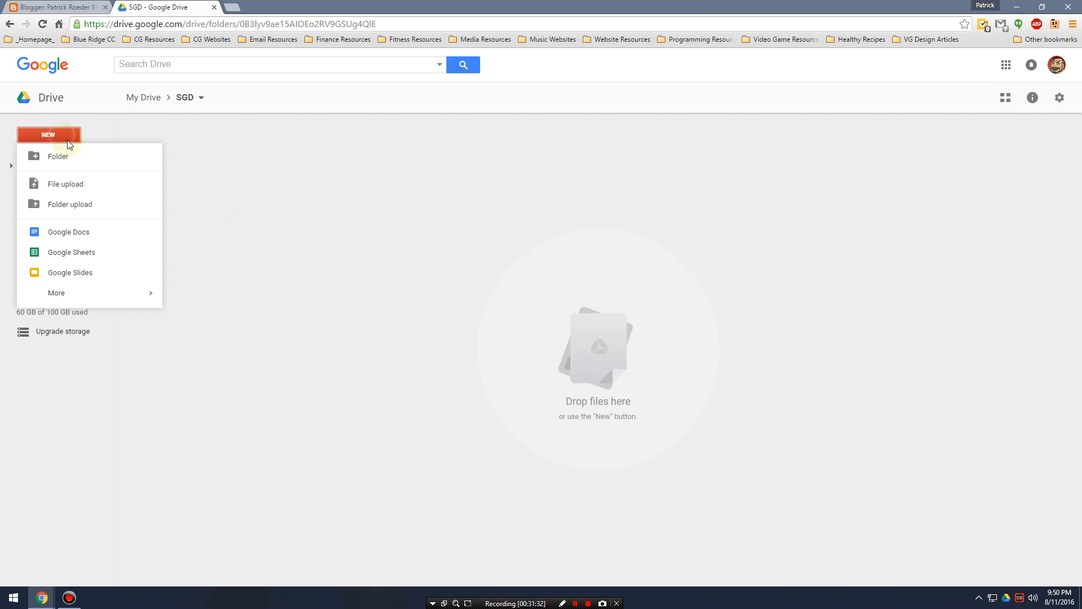
click(83, 155)
text(SG)
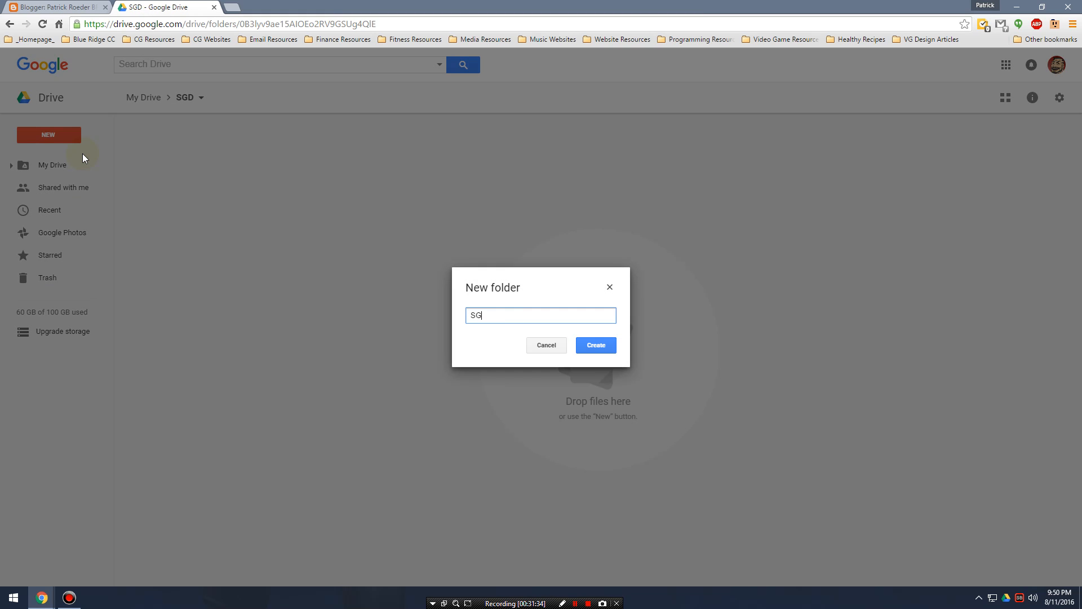
text(D 111)
key(Return)
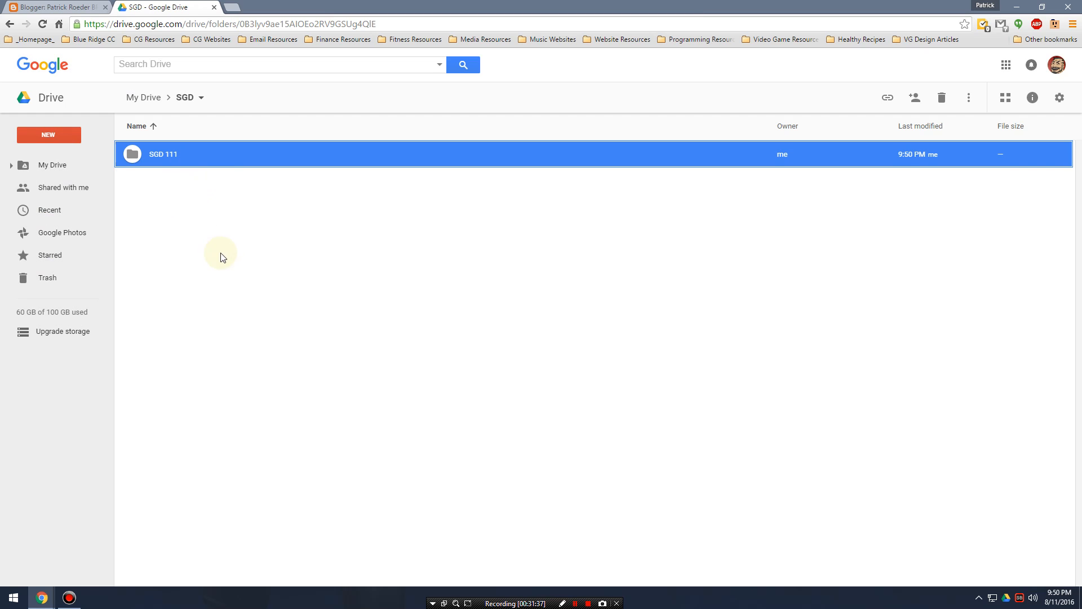
Create a second subfolder named SGD 114 Modeling I inside the SGD folder.
click(223, 257)
right_click(181, 211)
click(61, 133)
click(74, 154)
text(SGD 114 Modeling)
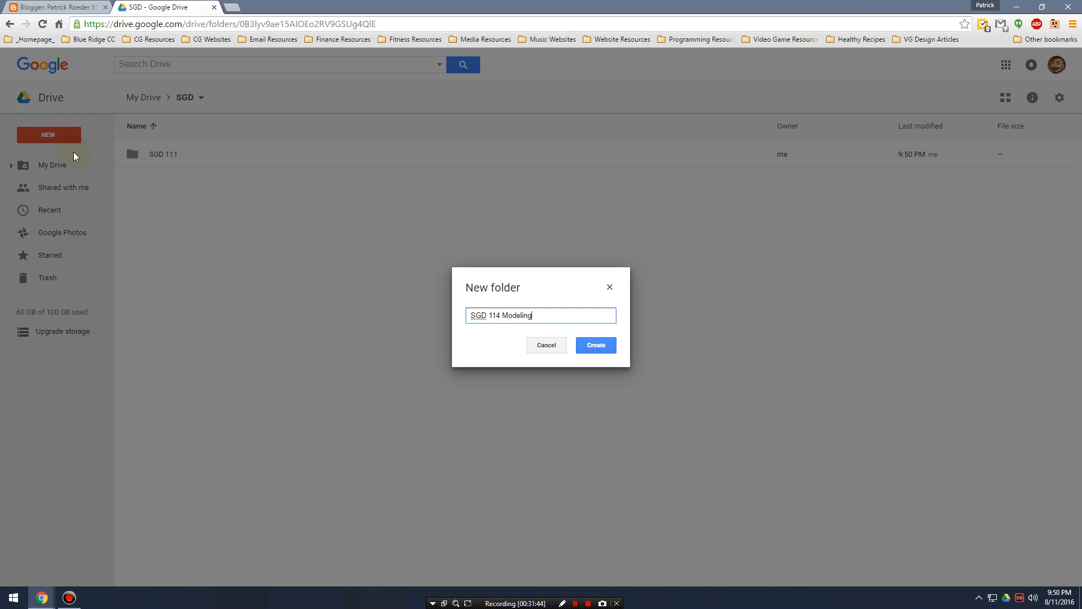
text( I)
key(Return)
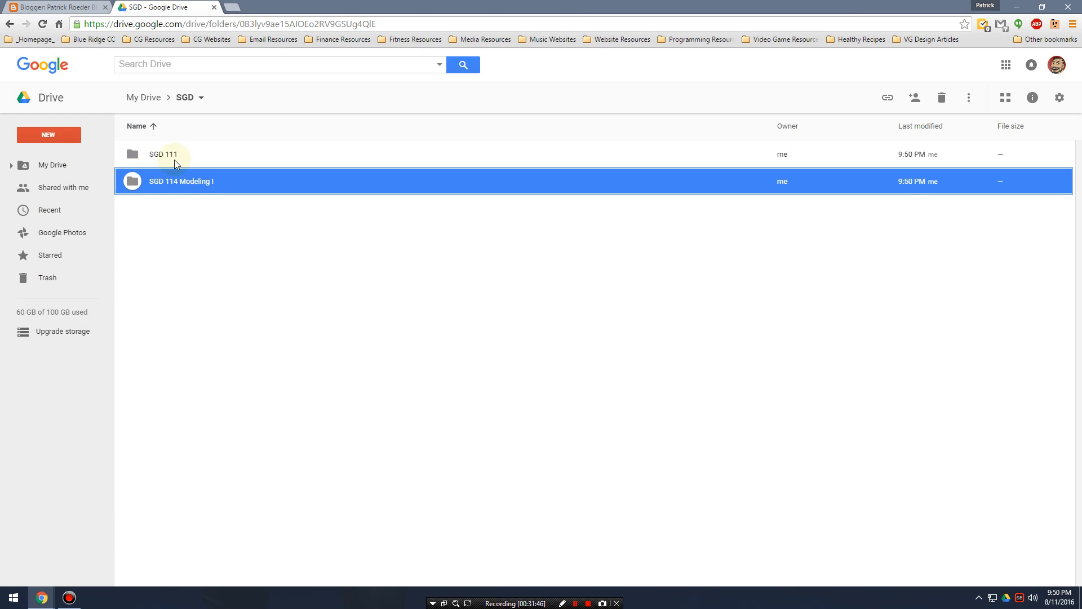
Rename the SGD 111 folder to SGD 111 Intro.
click(186, 159)
right_click(189, 158)
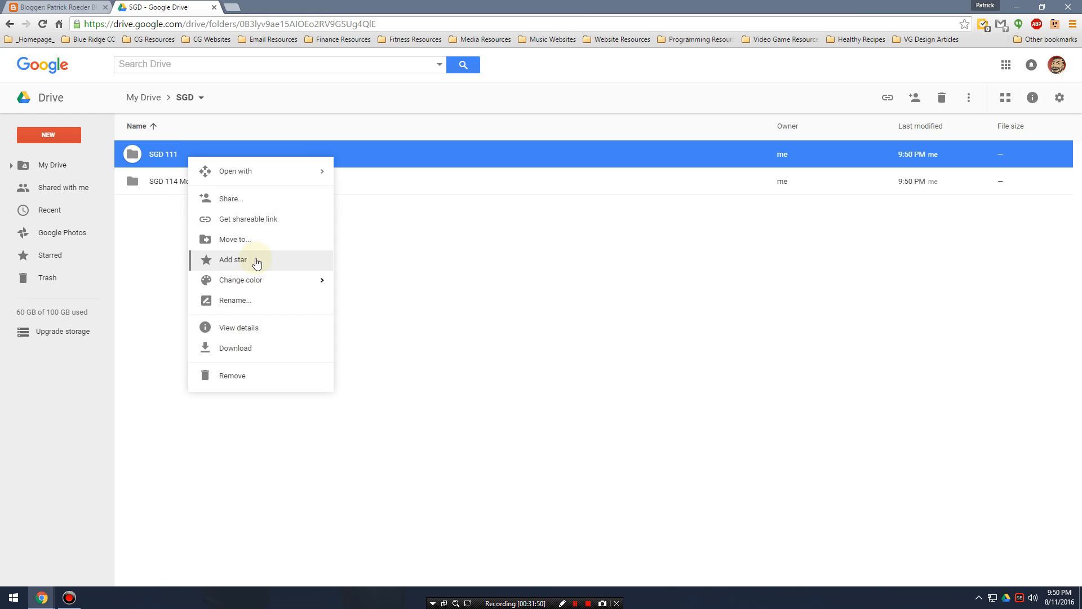
click(235, 300)
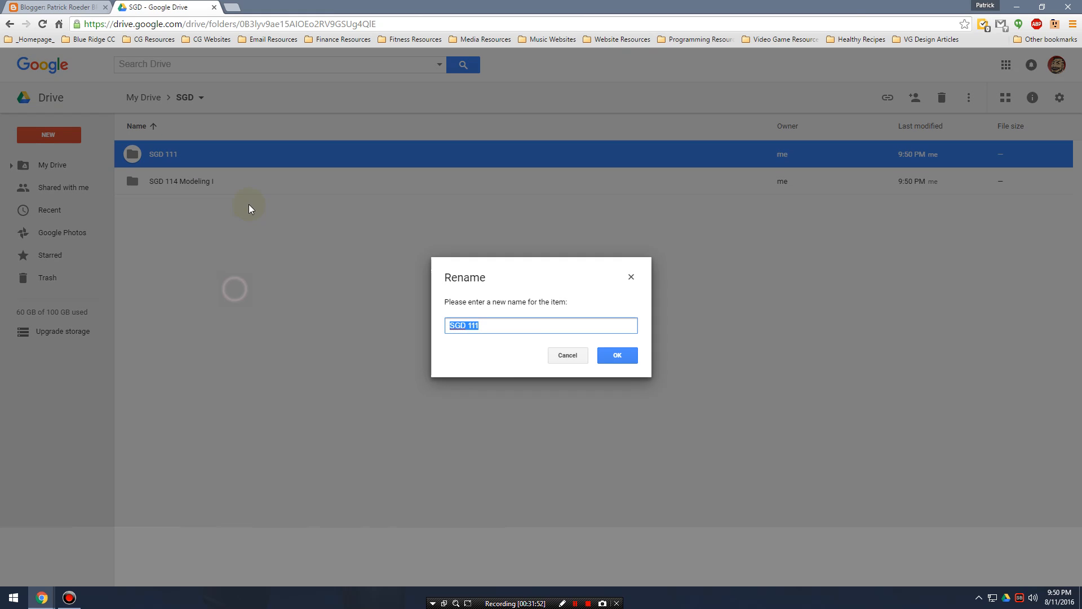
key(BackSpace)
text(SG)
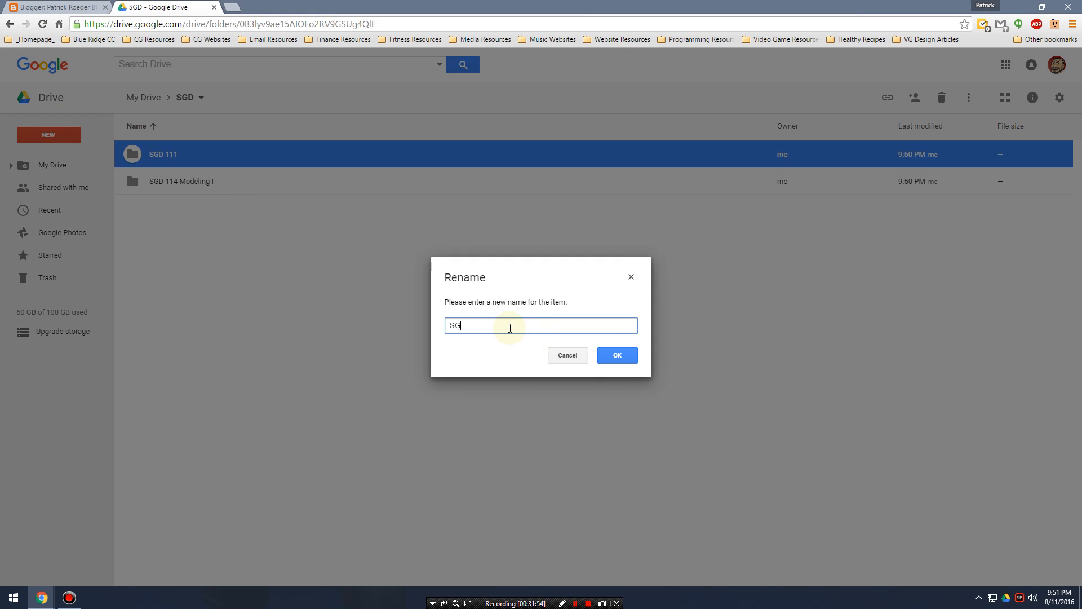
text(D 111 Ulb)
key(Return)
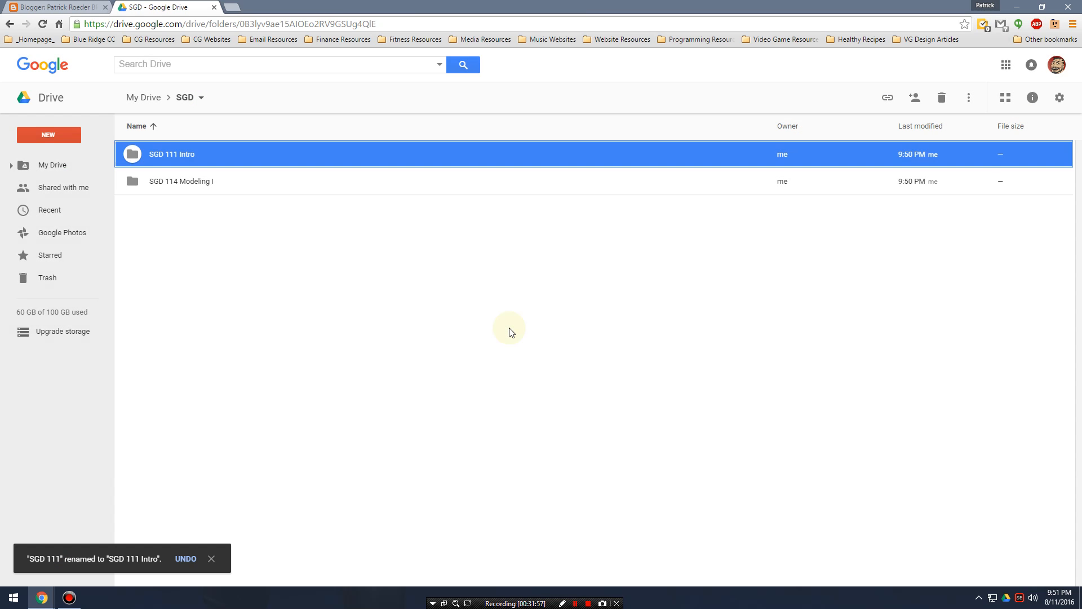
Open the SGD 111 Intro folder and create a subfolder named Chapter 01 in it.
click(148, 156)
double_click(148, 157)
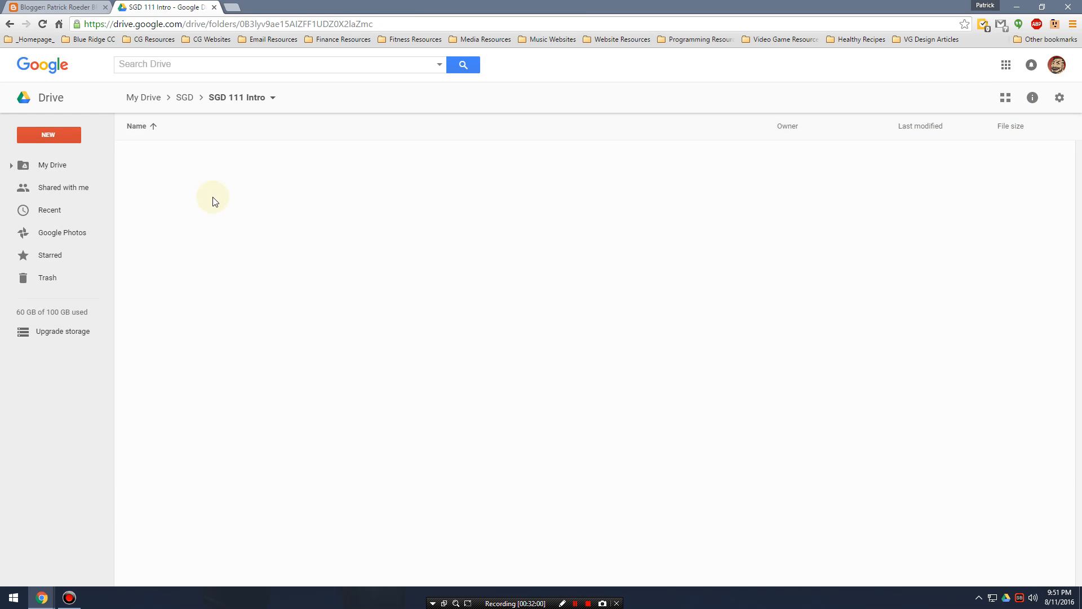
click(63, 136)
click(58, 156)
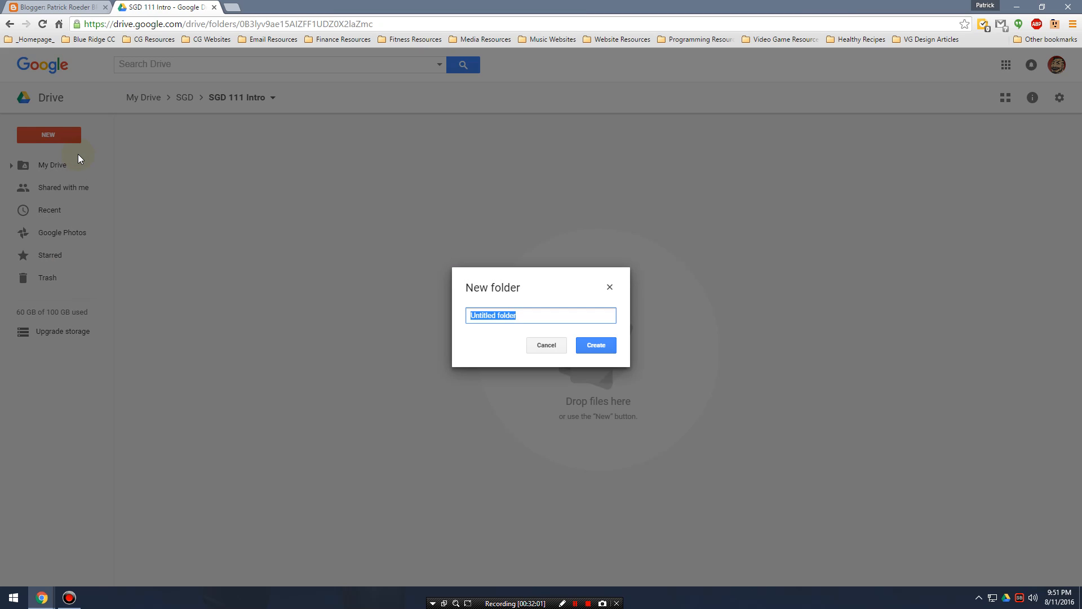
text(Chapter 01)
key(Return)
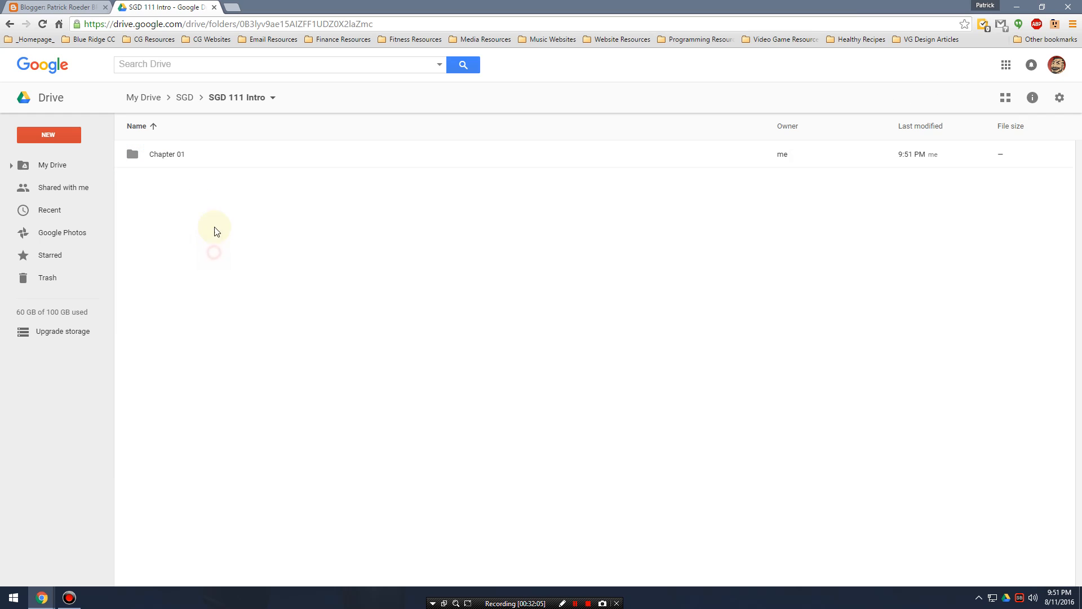
Open the Chapter 01 folder and create a new blank Google Docs document in it.
double_click(174, 160)
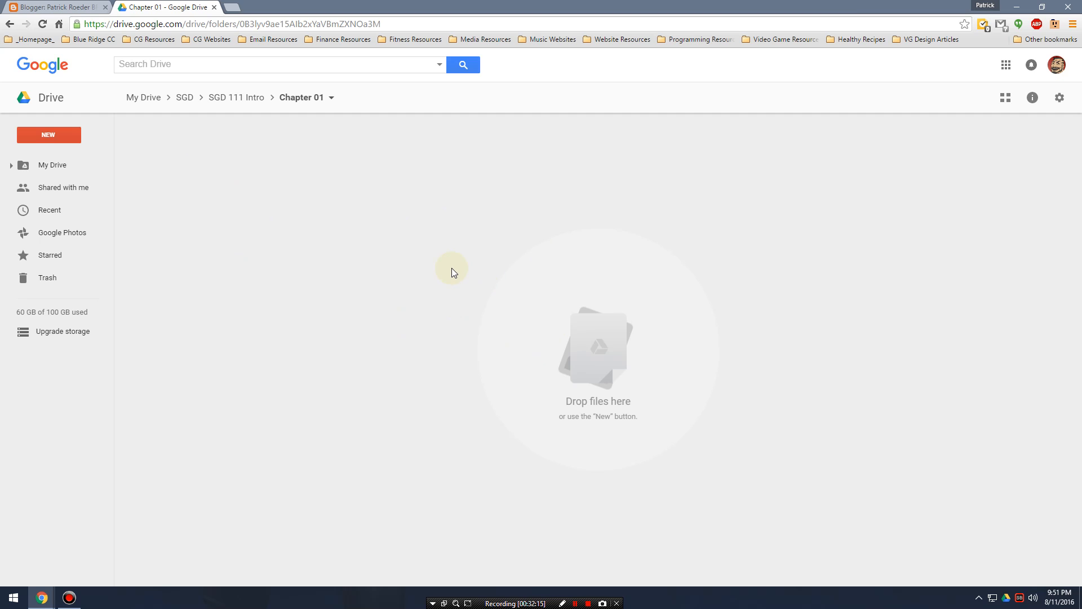
key(super+e)
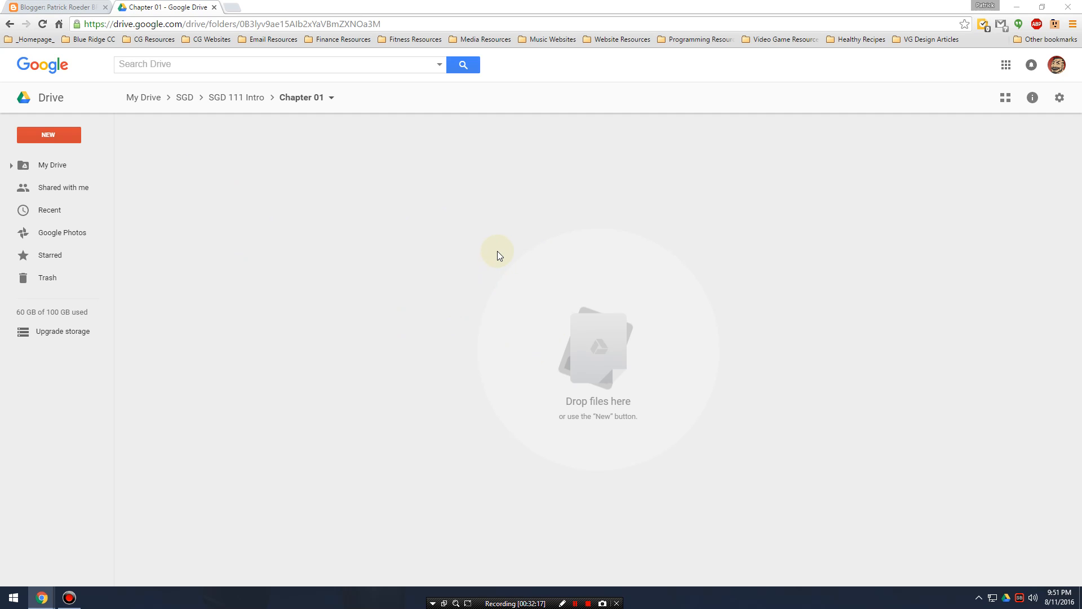
click(70, 137)
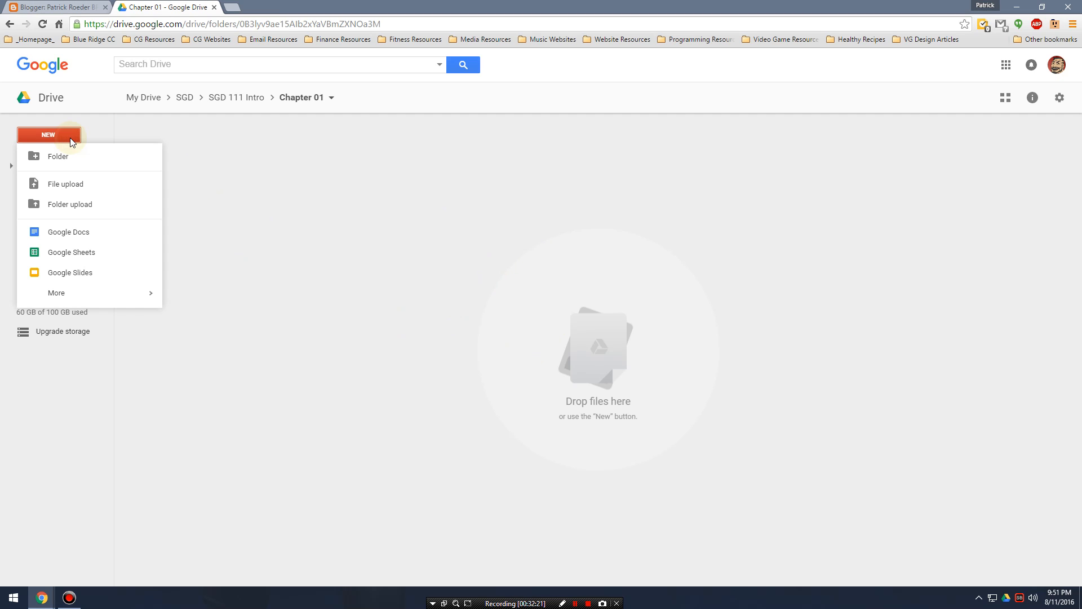
click(91, 233)
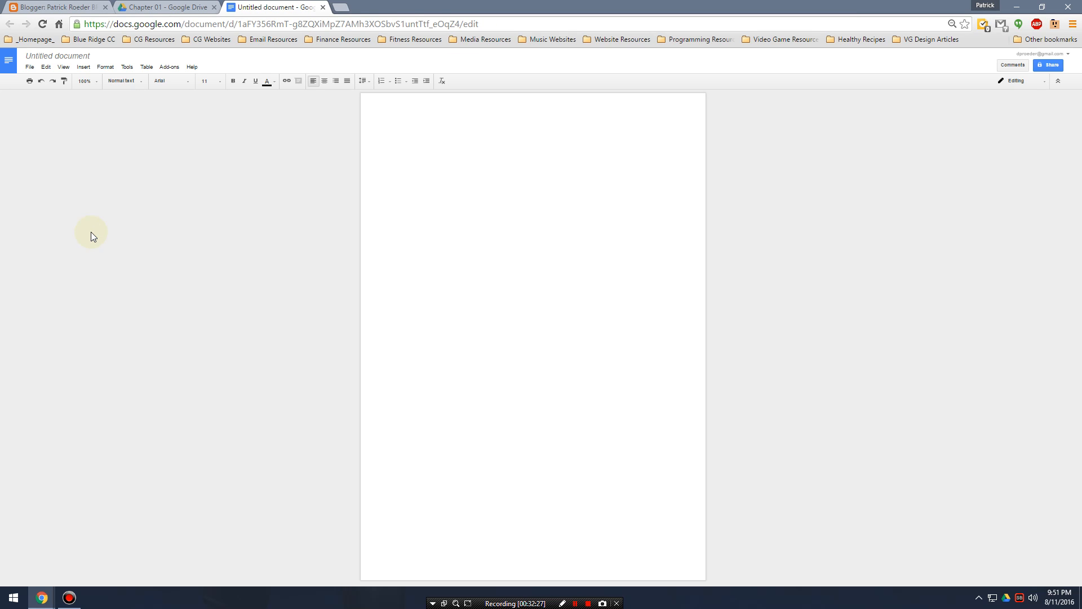
Title the untitled document My First Google Doc.
click(68, 60)
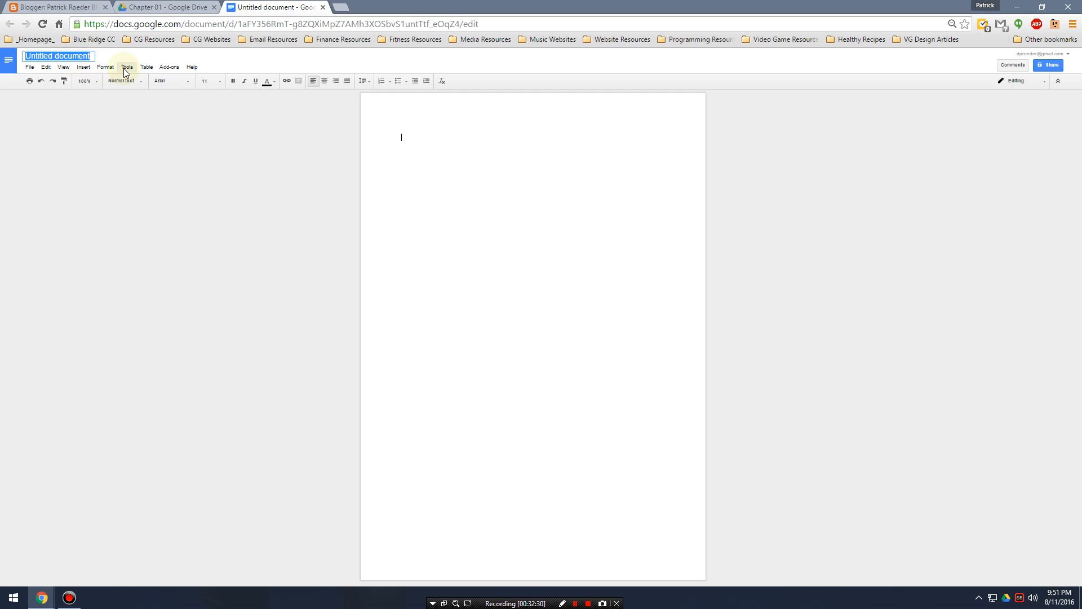
click(74, 56)
double_click(76, 56)
triple_click(77, 56)
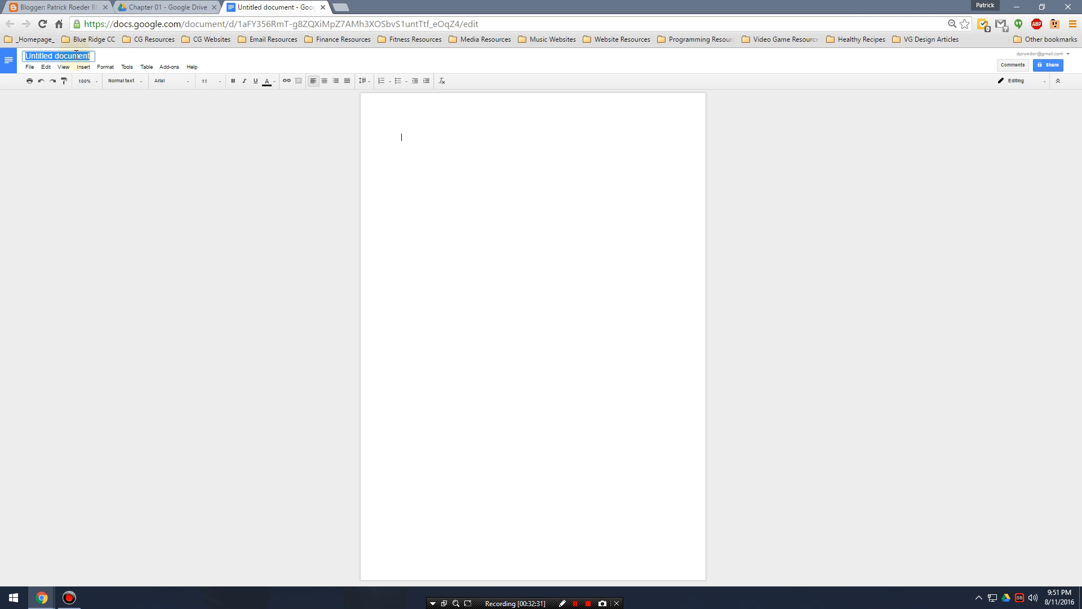
text(My First Google Doc)
click(548, 167)
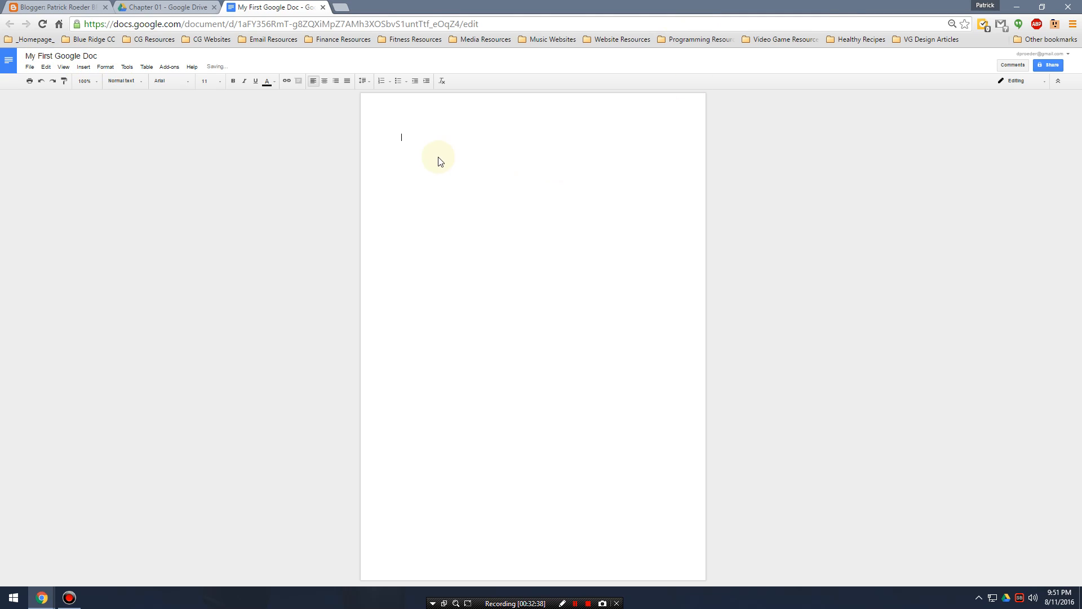
scroll(426, 150, up, 3)
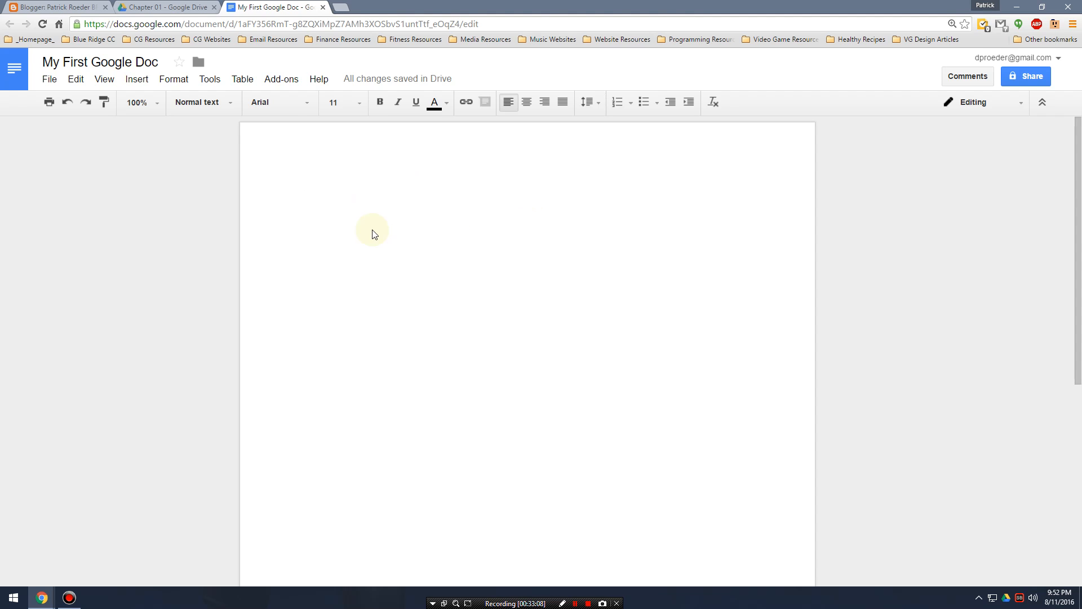
click(174, 82)
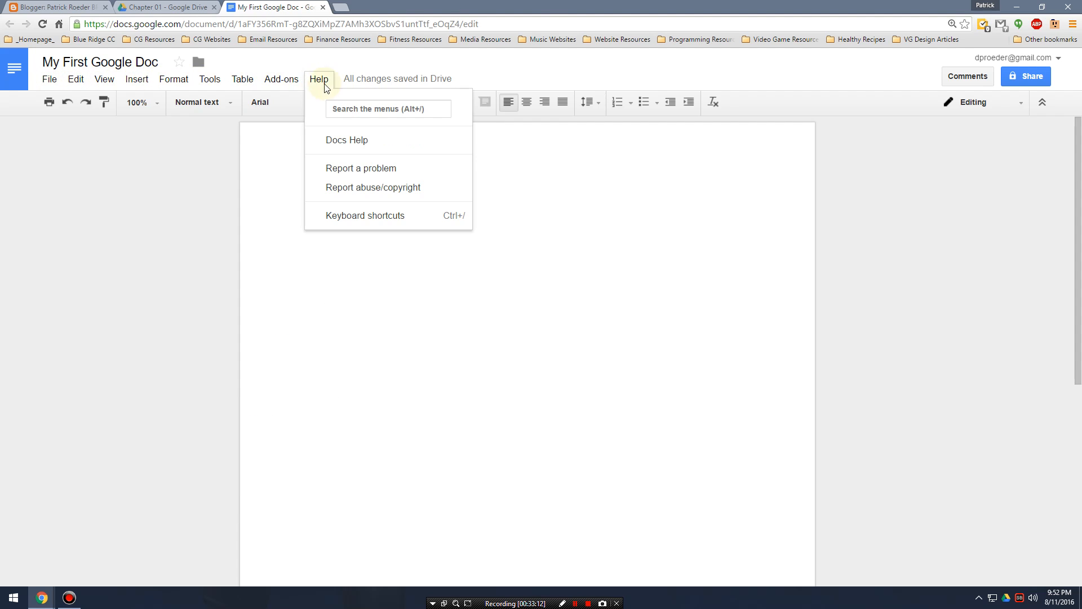
click(553, 294)
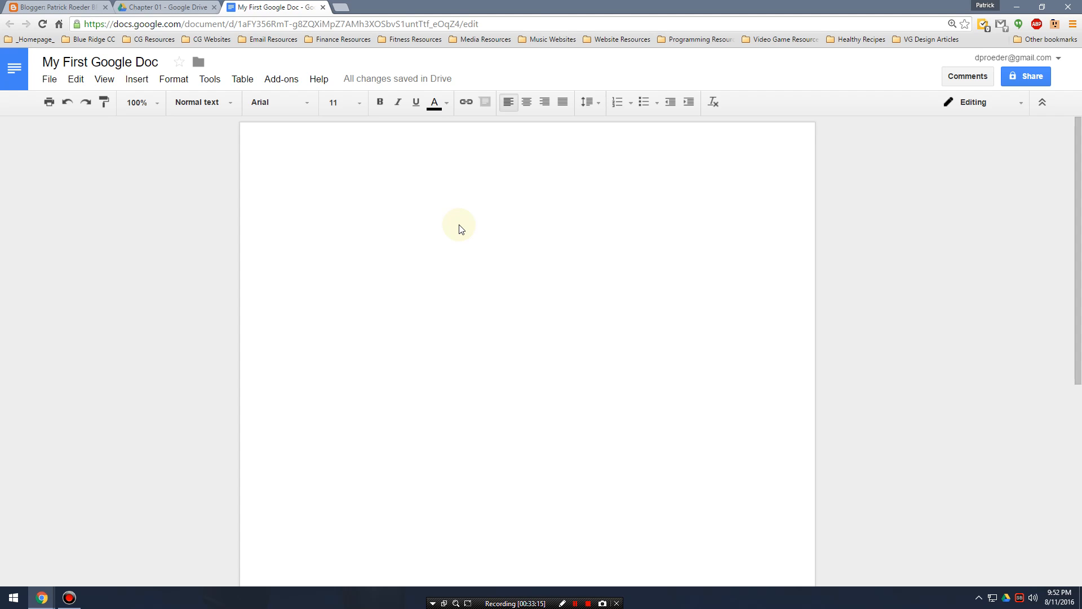
Write the sentence "My first sentence in a google doc." in the document body.
text(m)
key(BackSpace)
text(m)
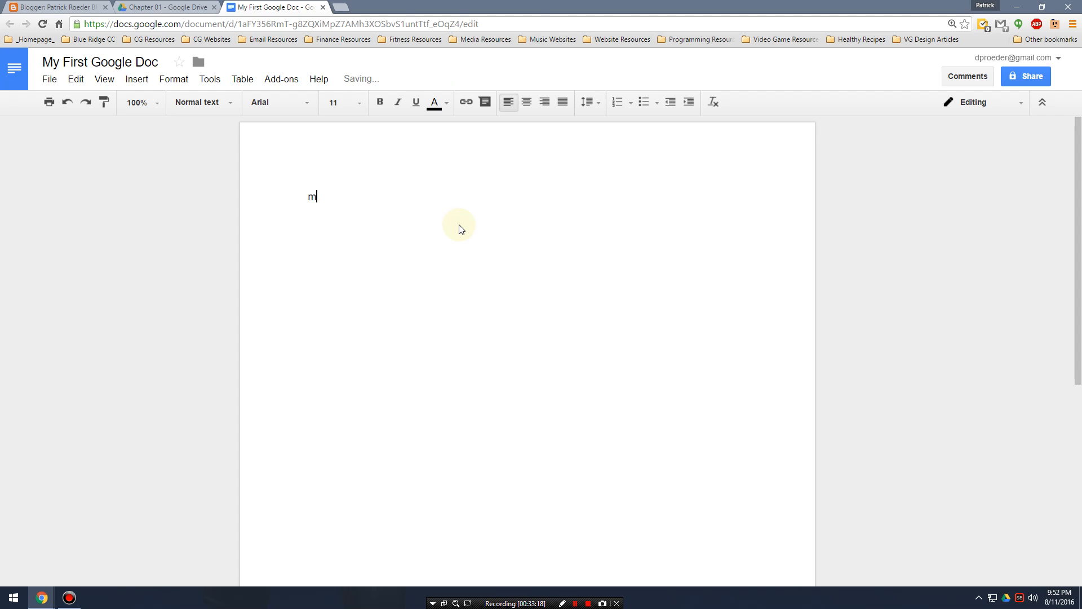
key(BackSpace)
key(BackSpace)
key(BackSpace)
text(my)
key(BackSpace)
key(BackSpace)
key(BackSpace)
text(My first sentence in a google doc)
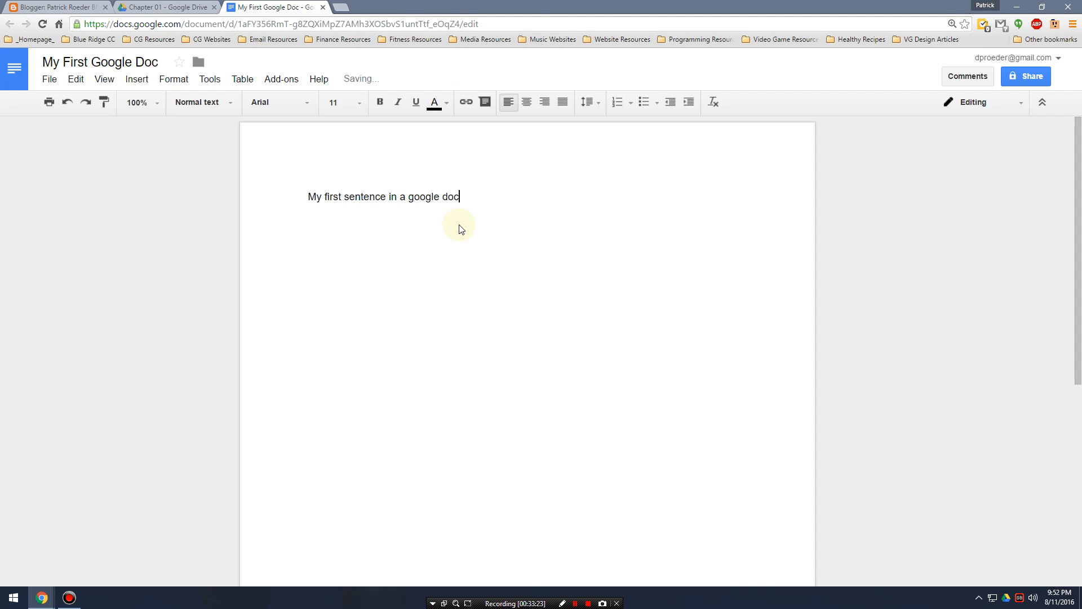
text(.)
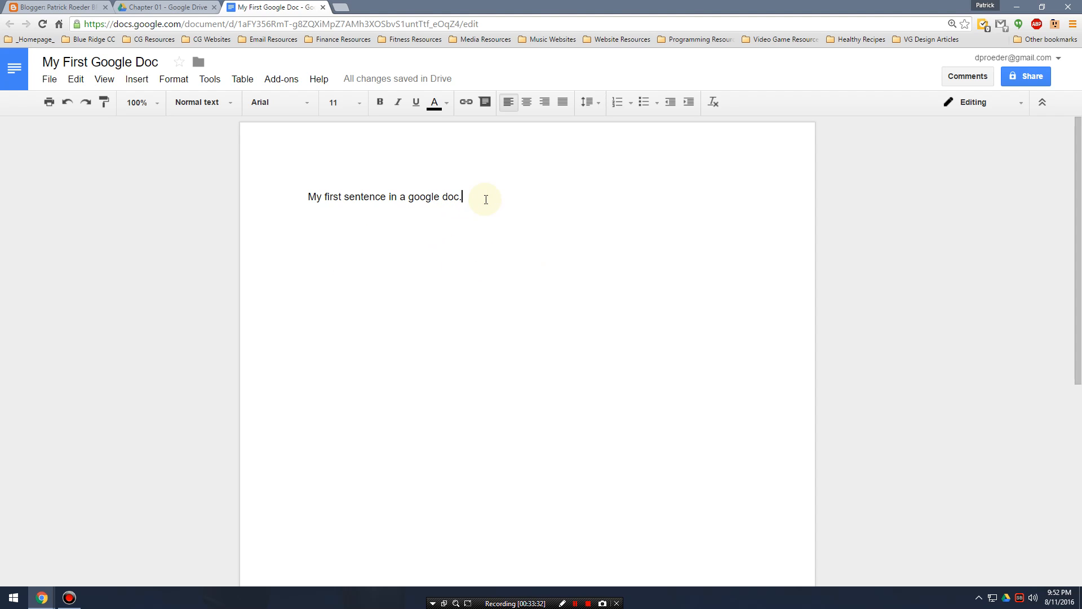
double_click(513, 197)
click(514, 196)
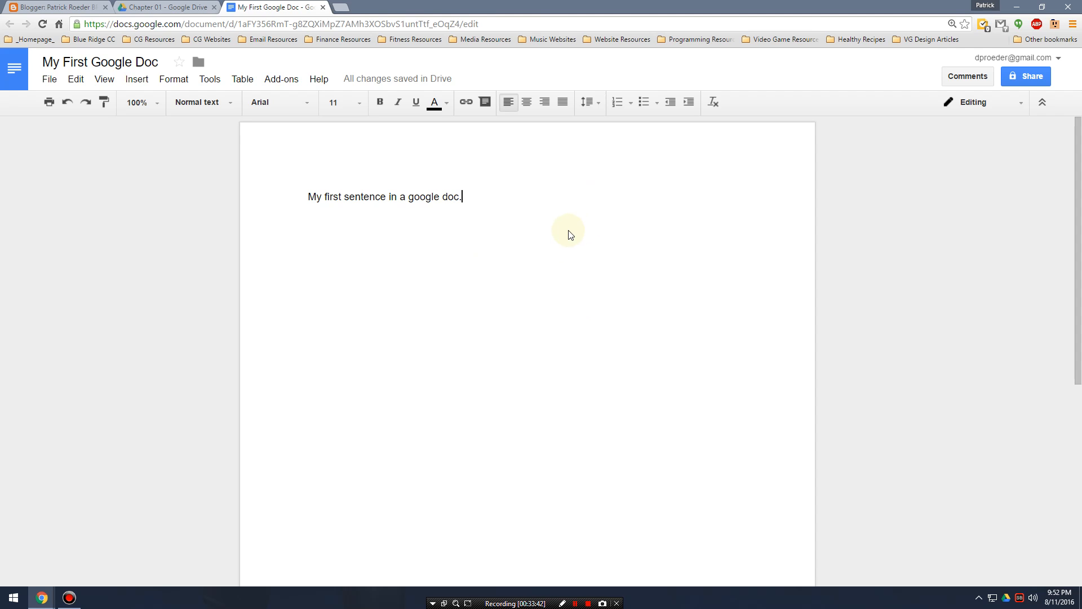
Publish My First Google Doc to the web as a link and confirm the publication.
click(49, 79)
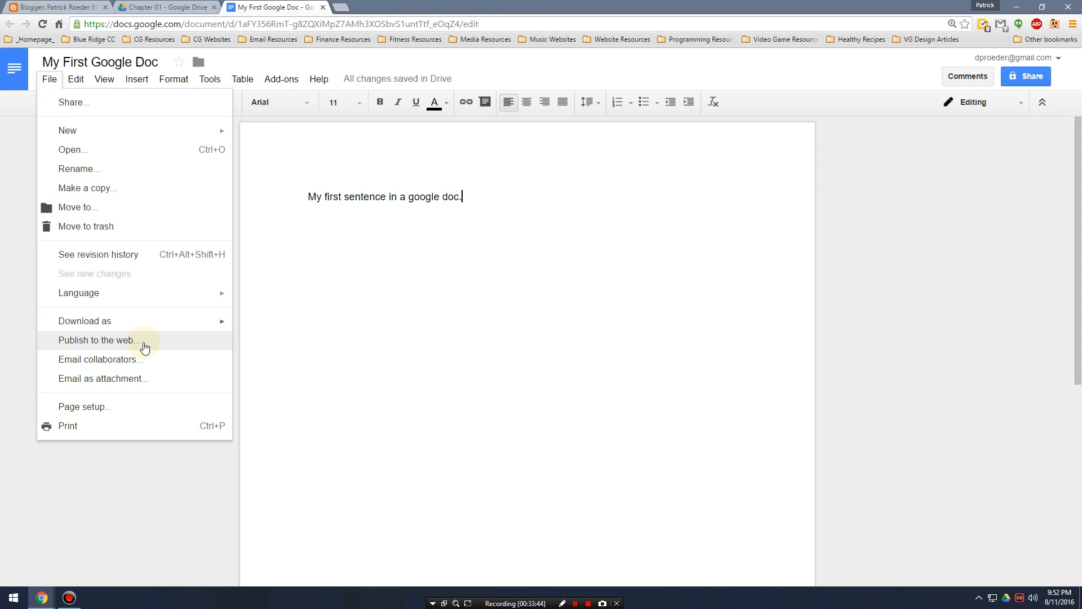
click(142, 341)
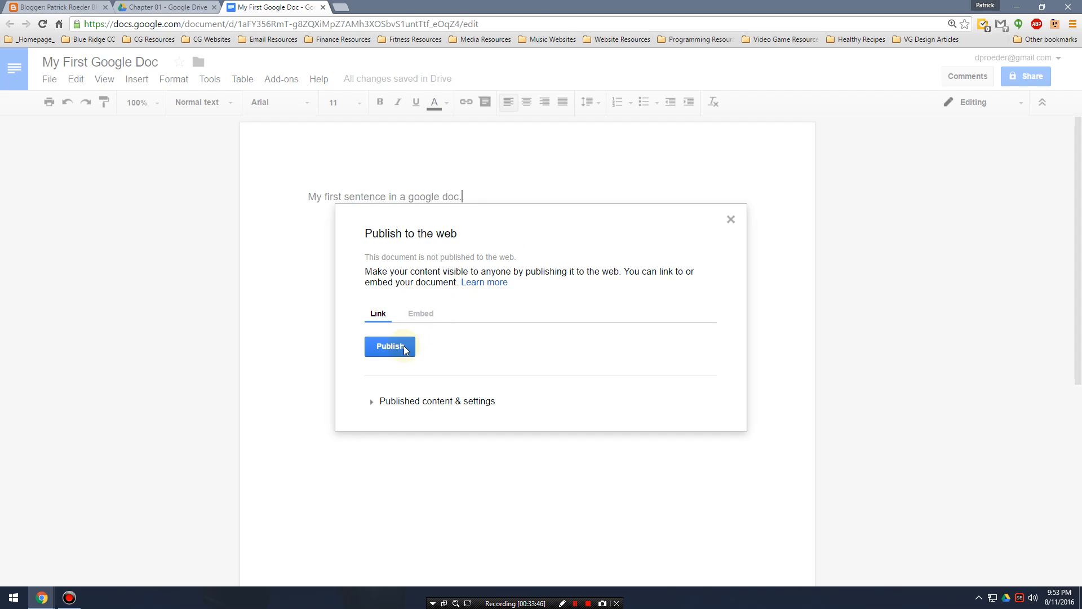
click(397, 349)
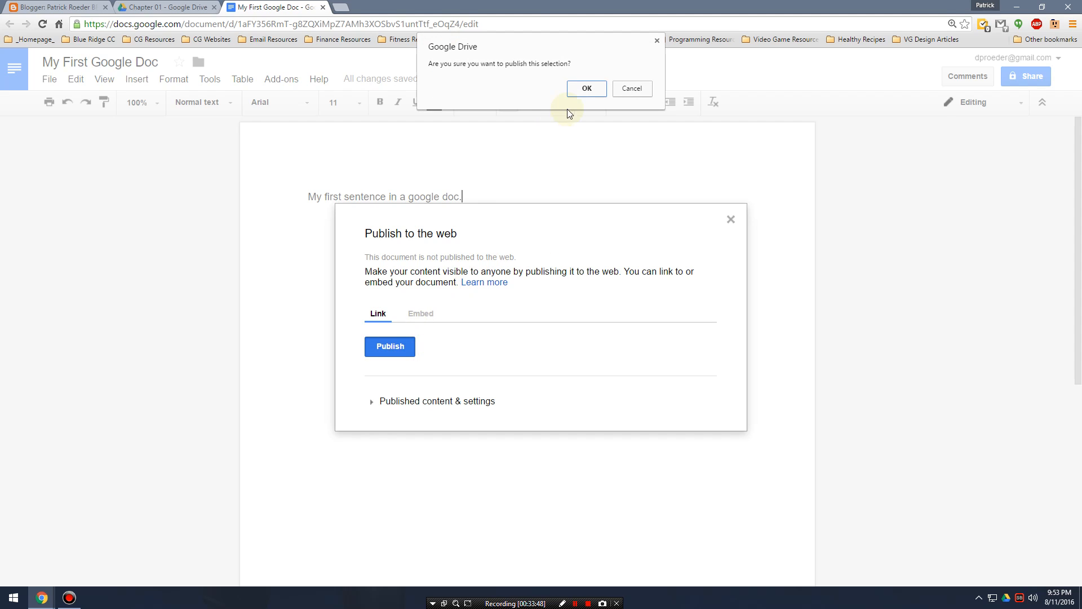
click(587, 89)
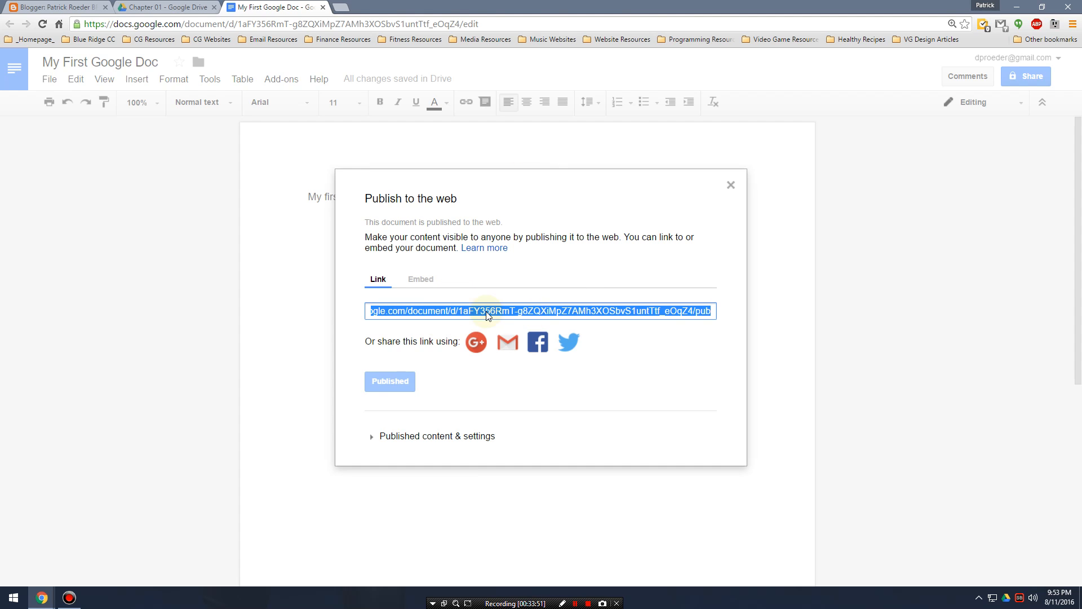
Open the published document's link in a new browser tab.
click(341, 7)
text(https://docs.google.com/document/d/1aFY356RmT-g8ZQXiMpZ7AMh3XOSbvS1untTtf_eOqZ4/pub)
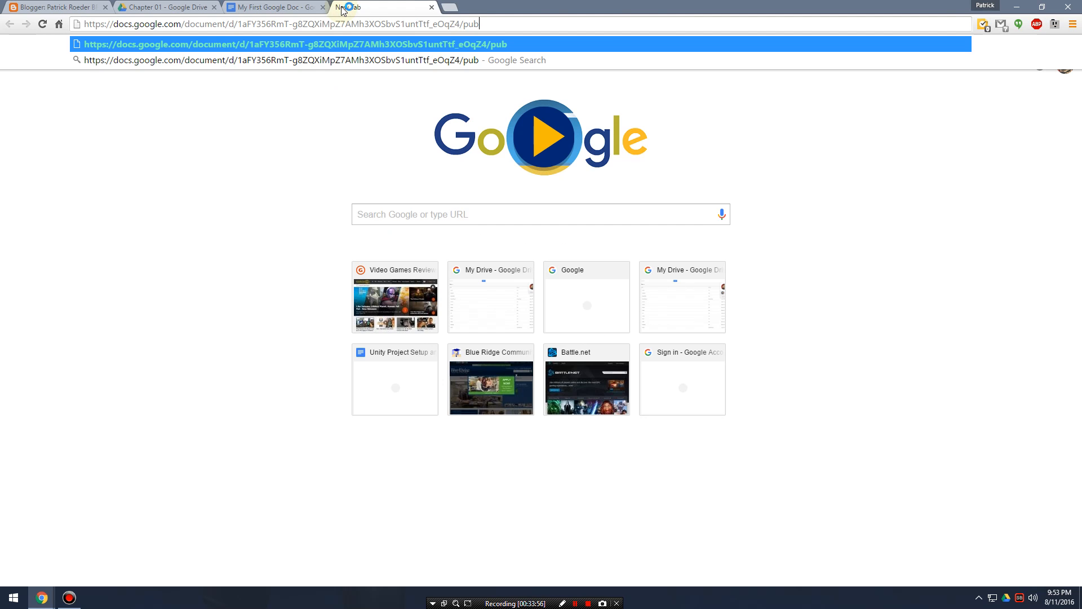
key(Return)
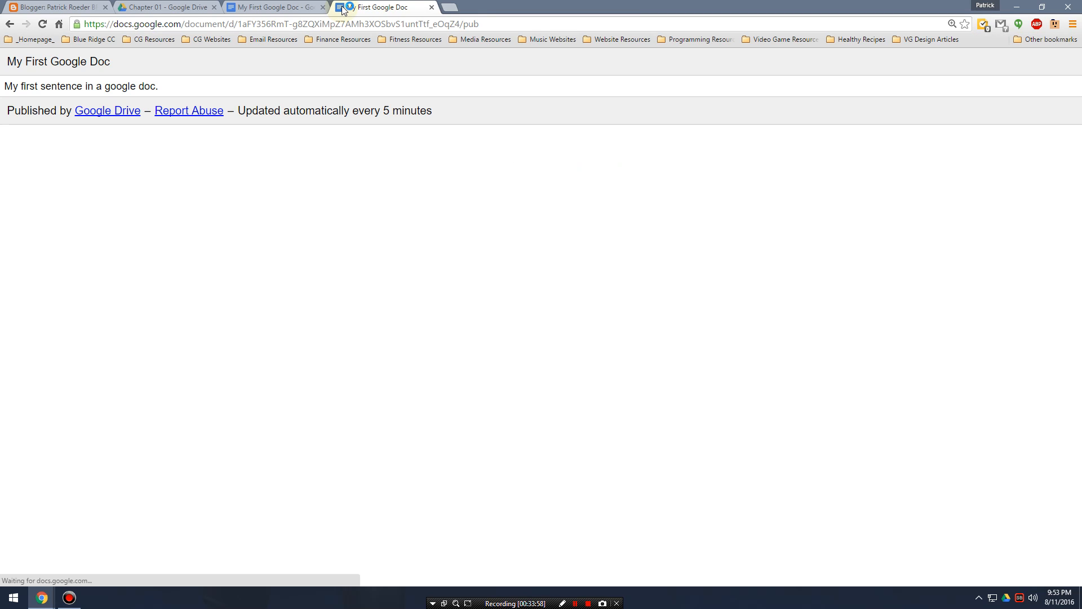
Compare the published page's title and sentence with the source document, and close the document's publishing dialog.
triple_click(120, 62)
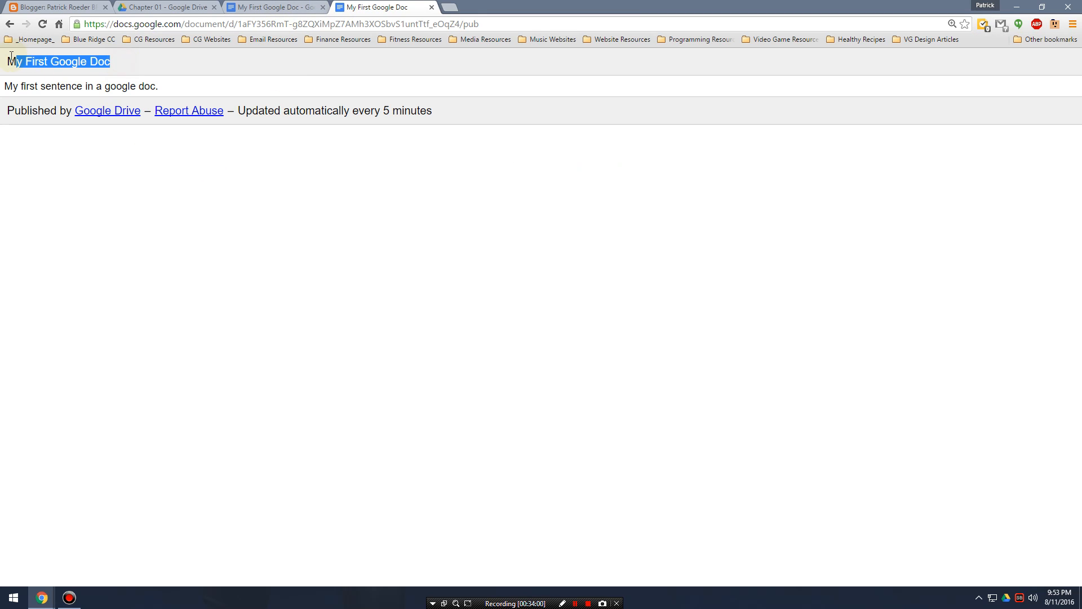
drag(168, 87, 8, 86)
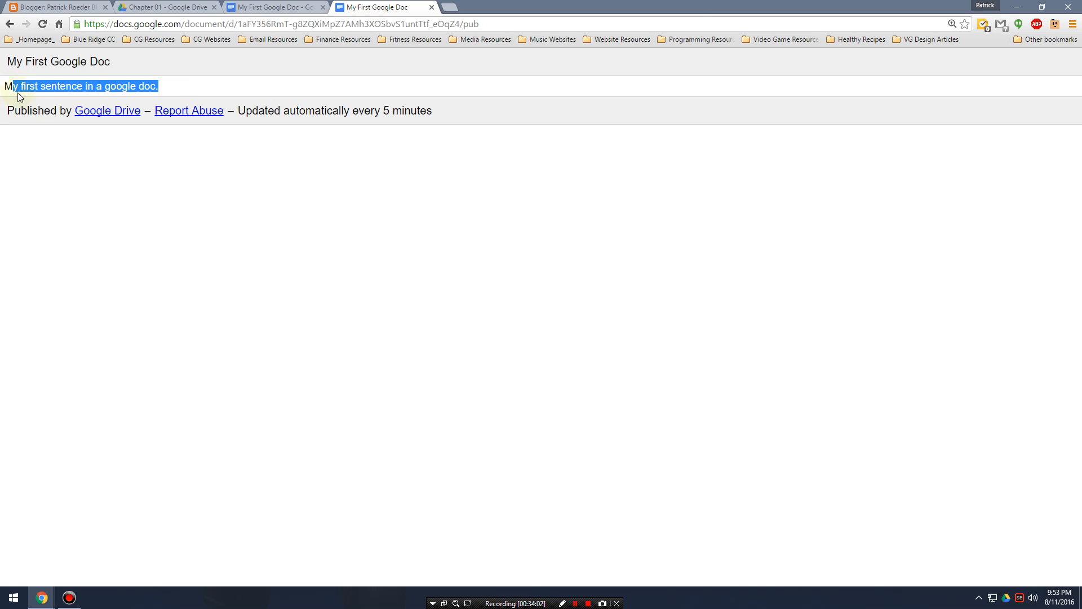
click(163, 82)
drag(192, 88, 3, 85)
drag(129, 64, 2, 60)
drag(169, 90, 1, 79)
click(298, 7)
click(364, 7)
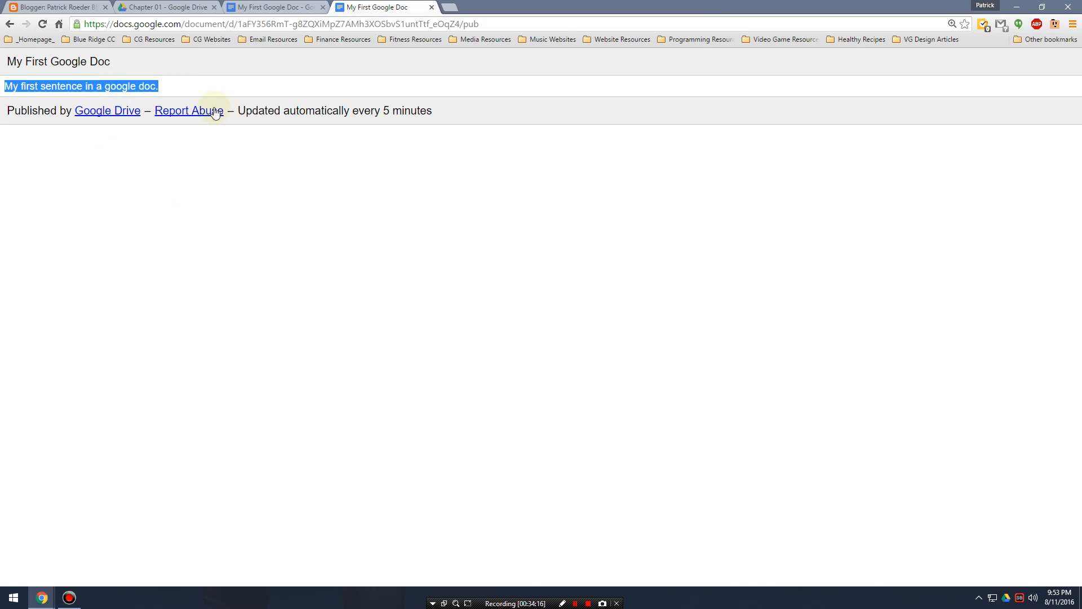
click(276, 7)
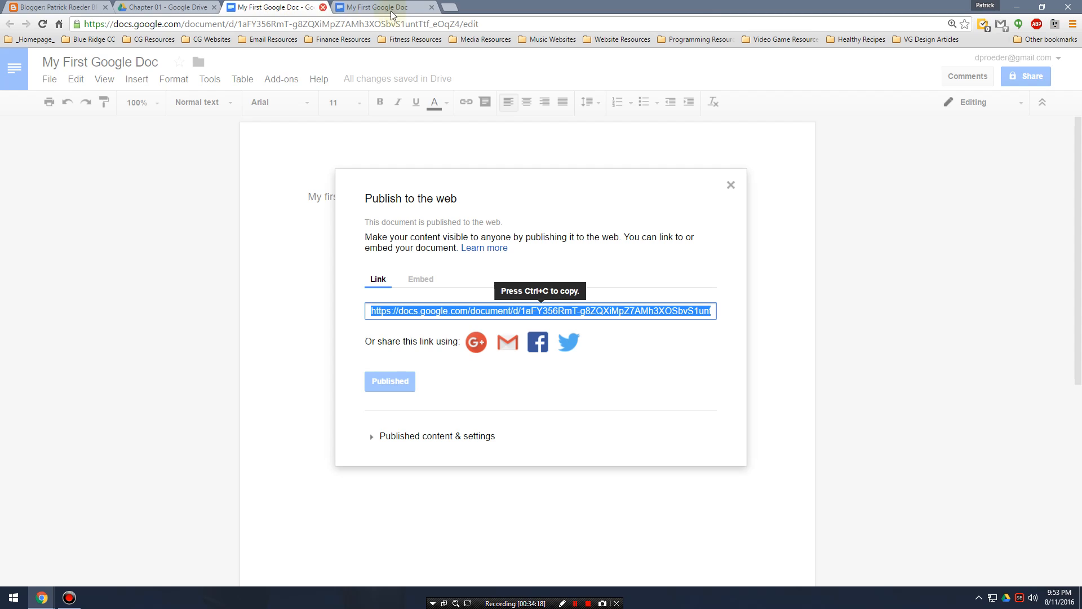
click(731, 186)
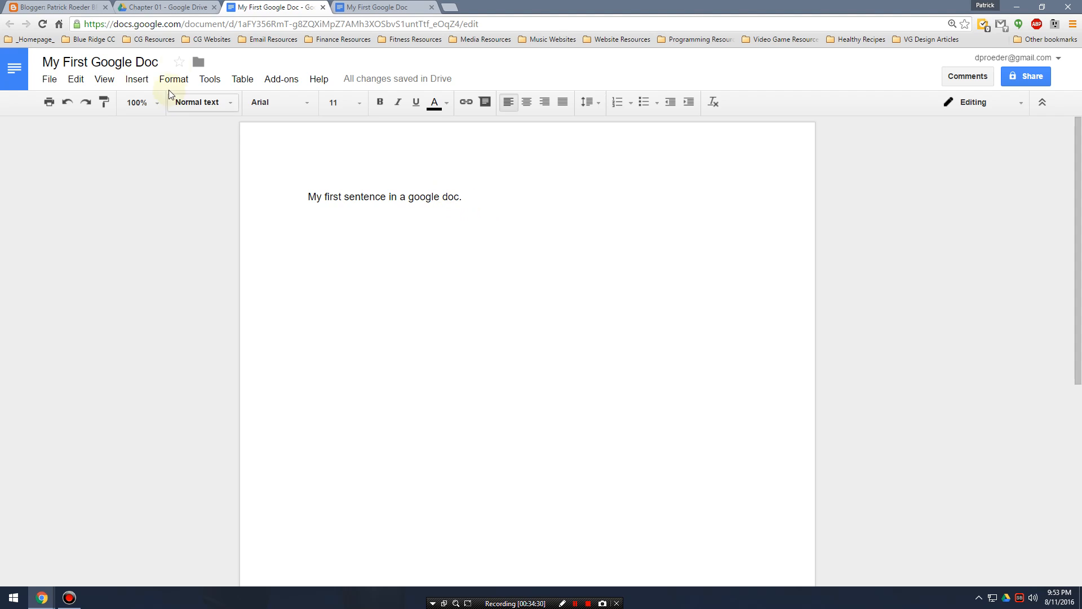
Upload the Chapter 03 Assets Unity package from Downloads into the Chapter 01 folder in Google Drive.
click(179, 6)
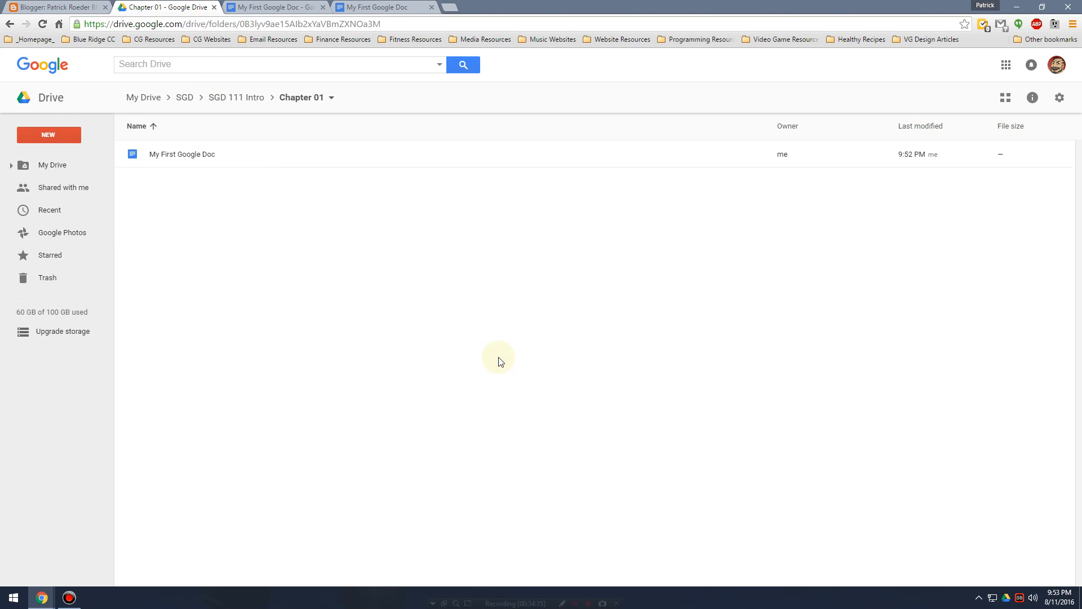
click(69, 138)
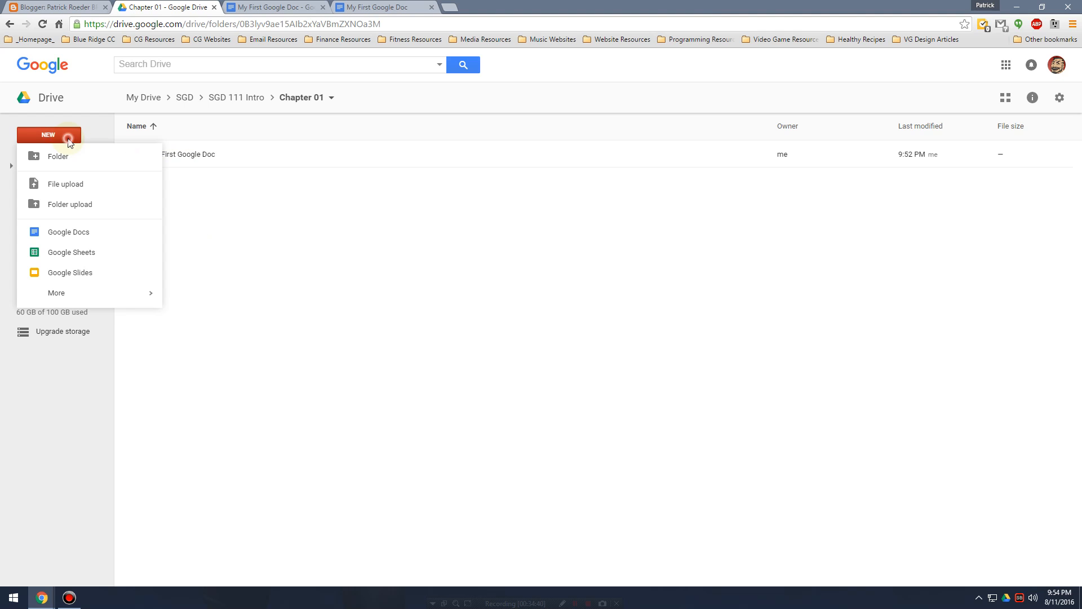
click(77, 190)
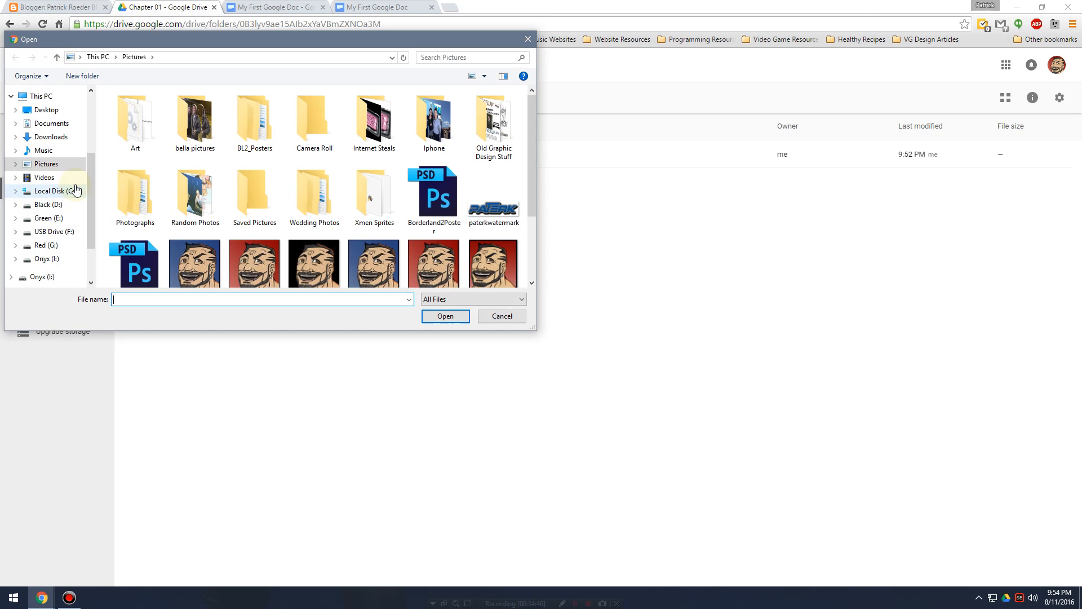
click(54, 138)
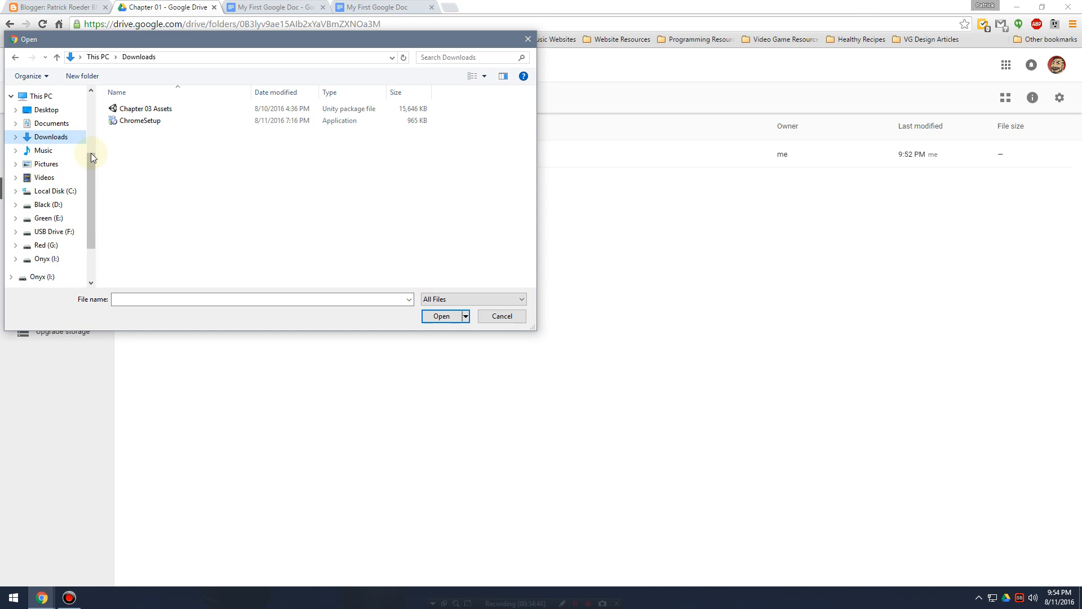
click(144, 109)
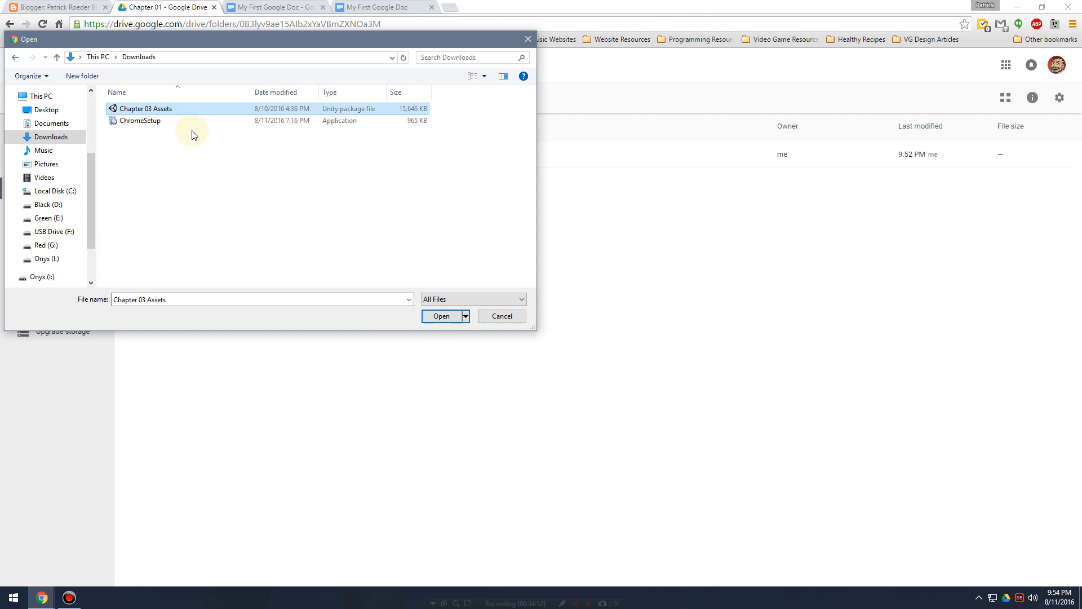
click(441, 316)
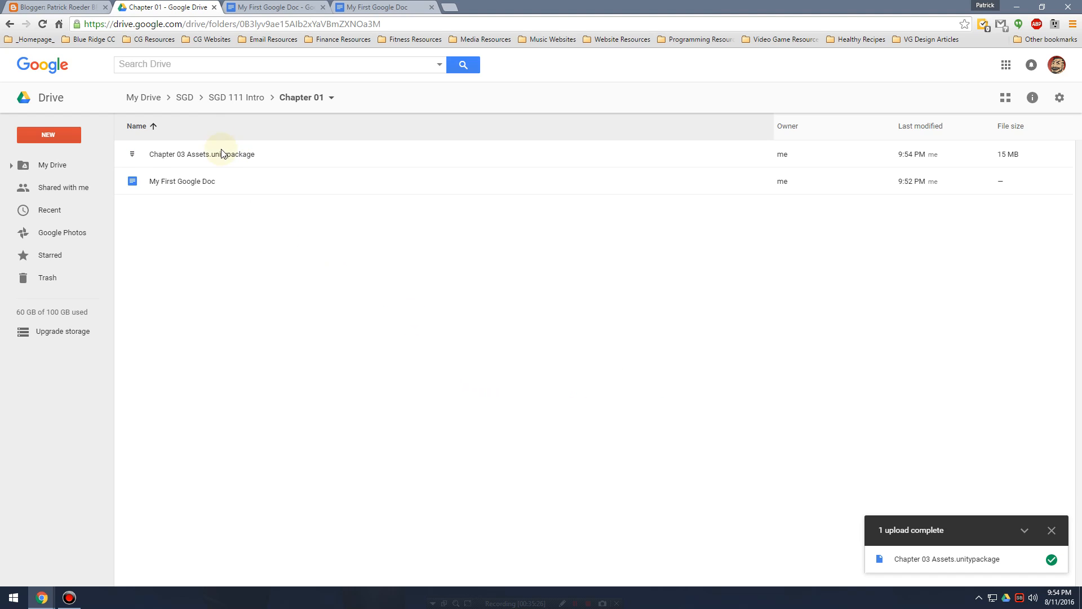
Get a shareable link for Chapter 03 Assets.unitypackage so that anyone with the link can view it.
click(304, 151)
click(368, 314)
click(306, 155)
click(315, 275)
click(300, 155)
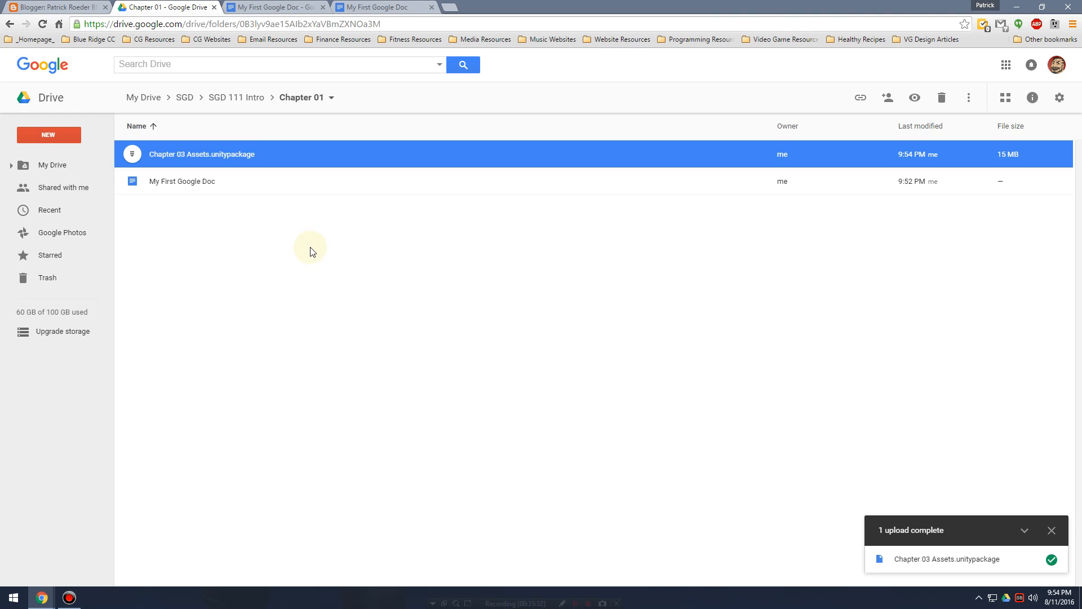
click(300, 168)
right_click(294, 159)
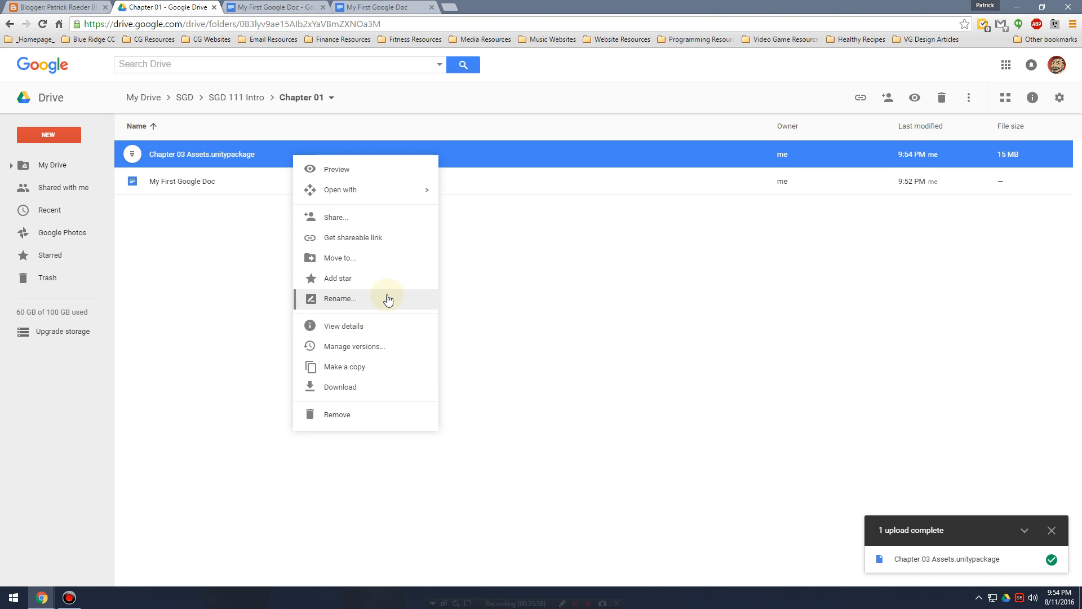
click(375, 241)
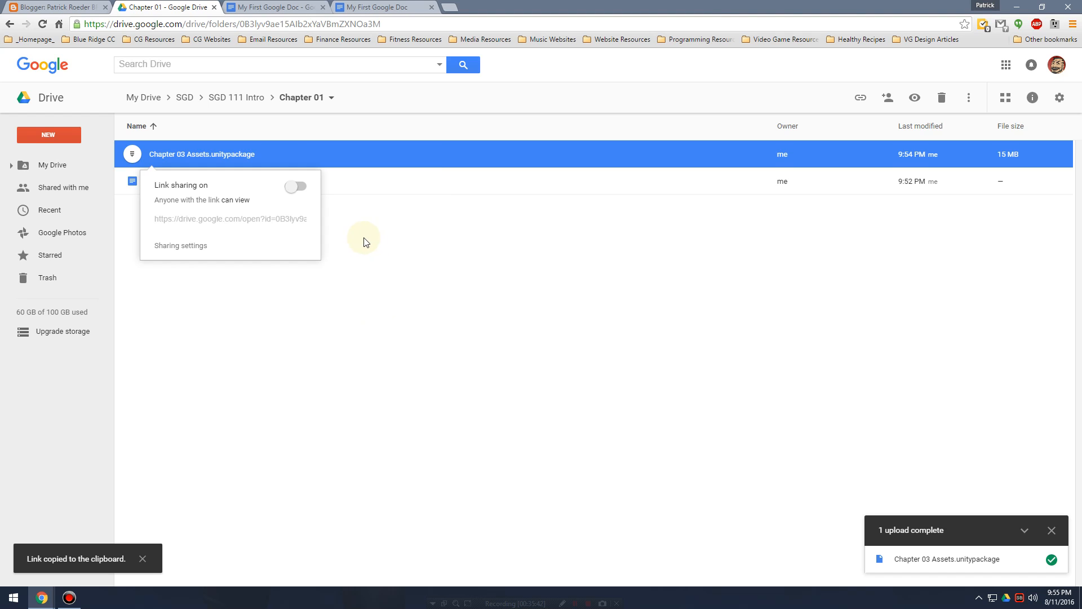
click(255, 221)
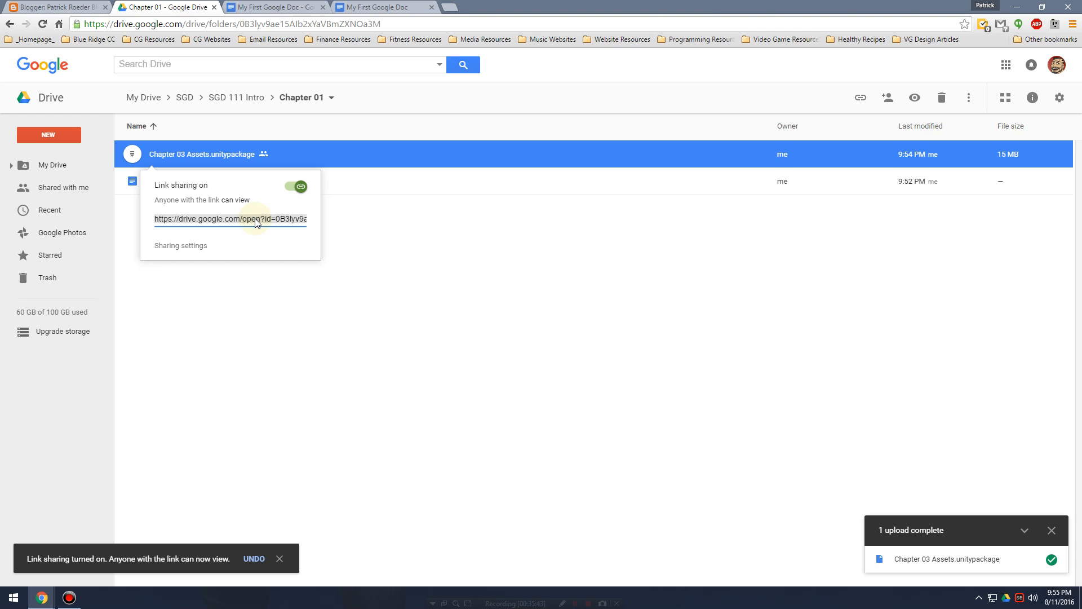
Open the shared link in a new browser tab and download Chapter 03 Assets.unitypackage from it.
click(449, 7)
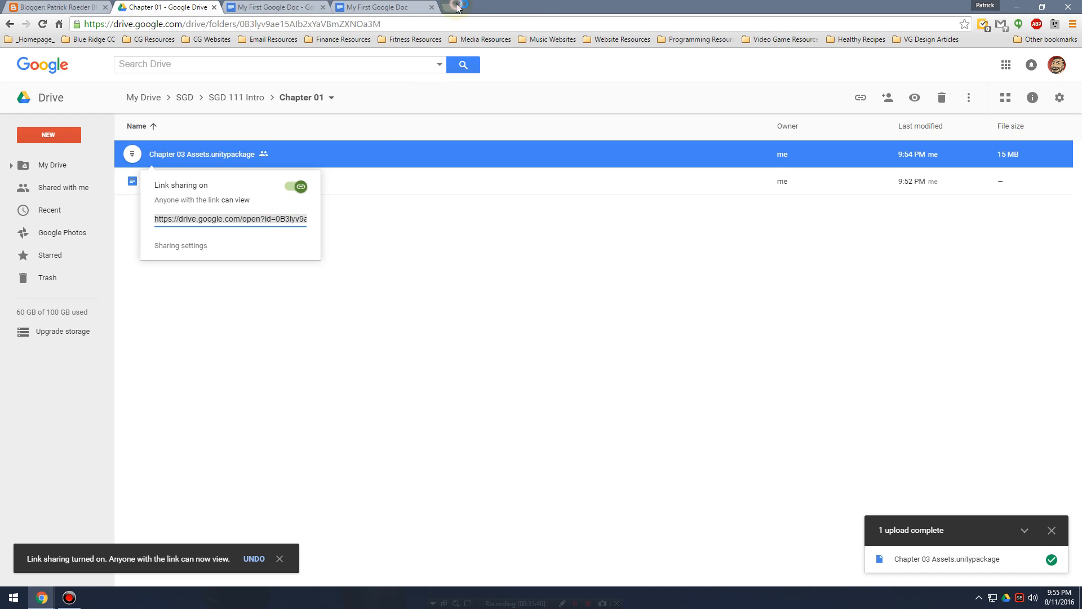
key(Return)
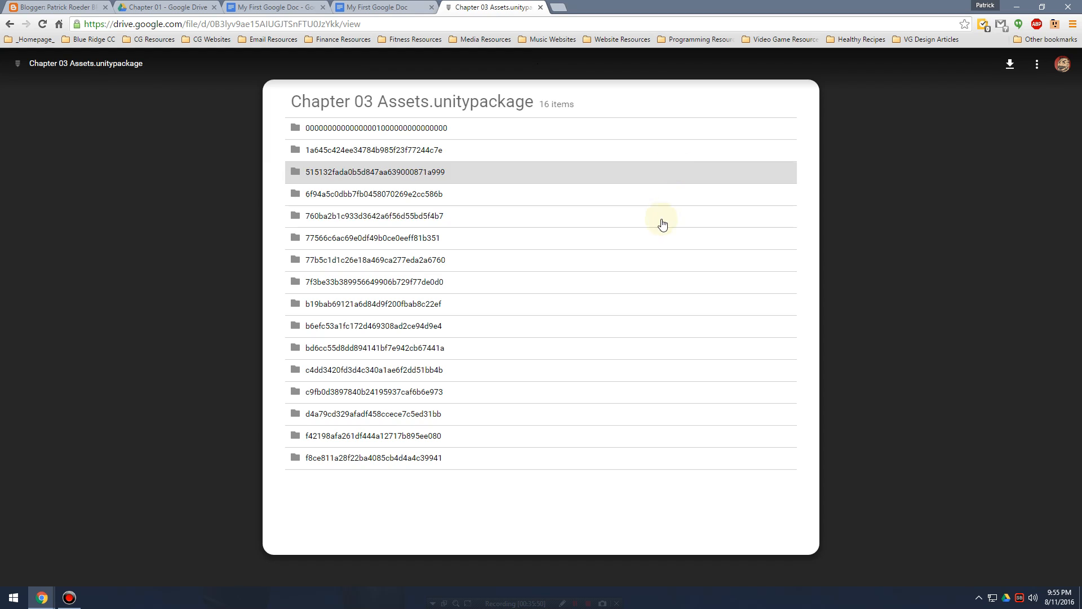
click(290, 23)
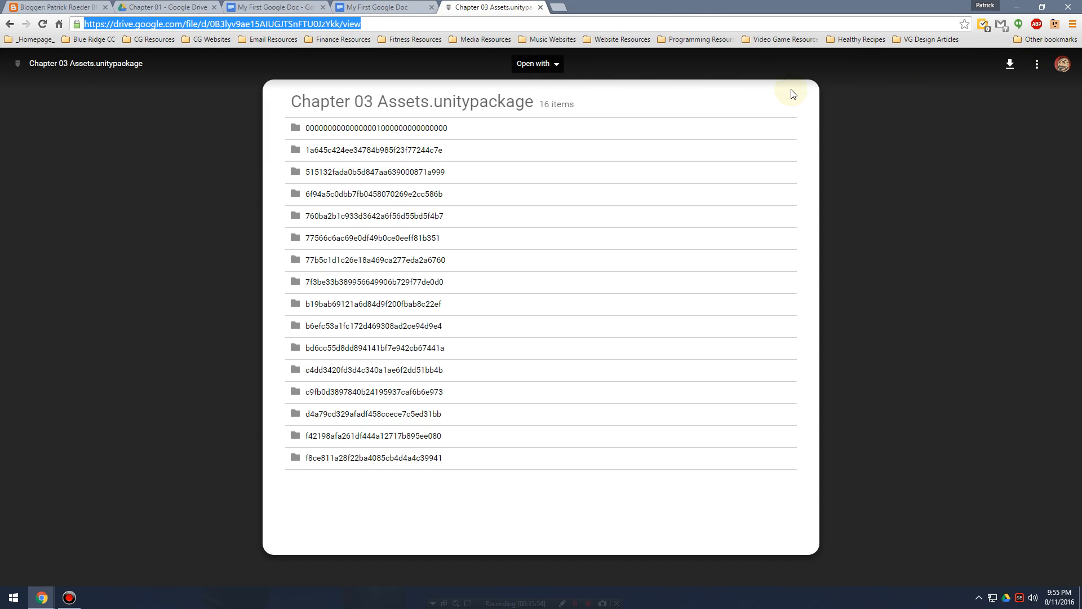
click(1010, 64)
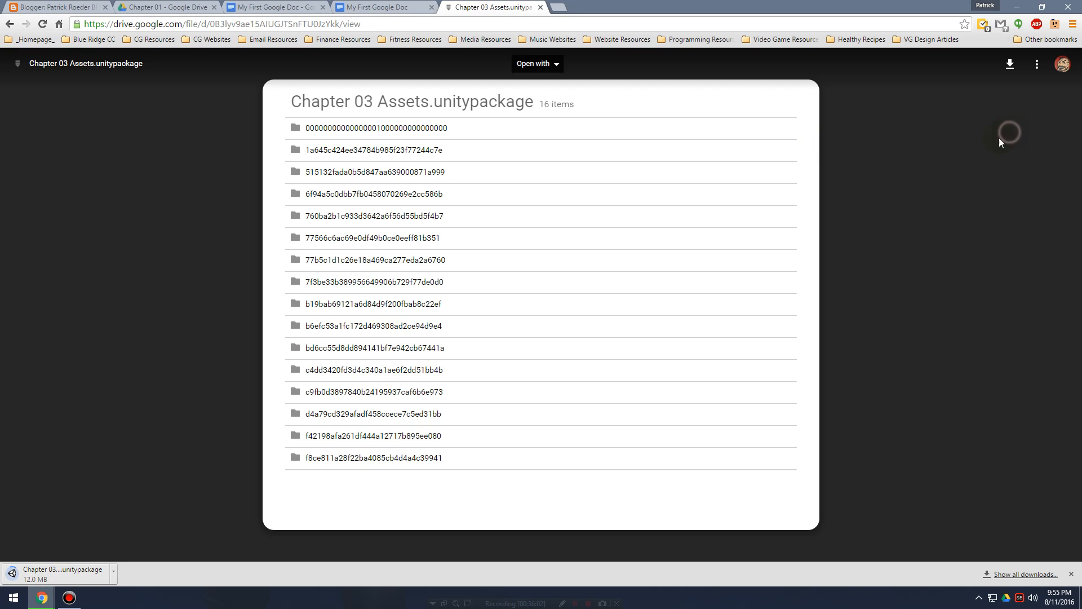
Return to the Chapter 01 folder, review the options for the uploaded Unity package, and dismiss the upload notification.
click(395, 7)
click(285, 7)
click(169, 6)
click(546, 307)
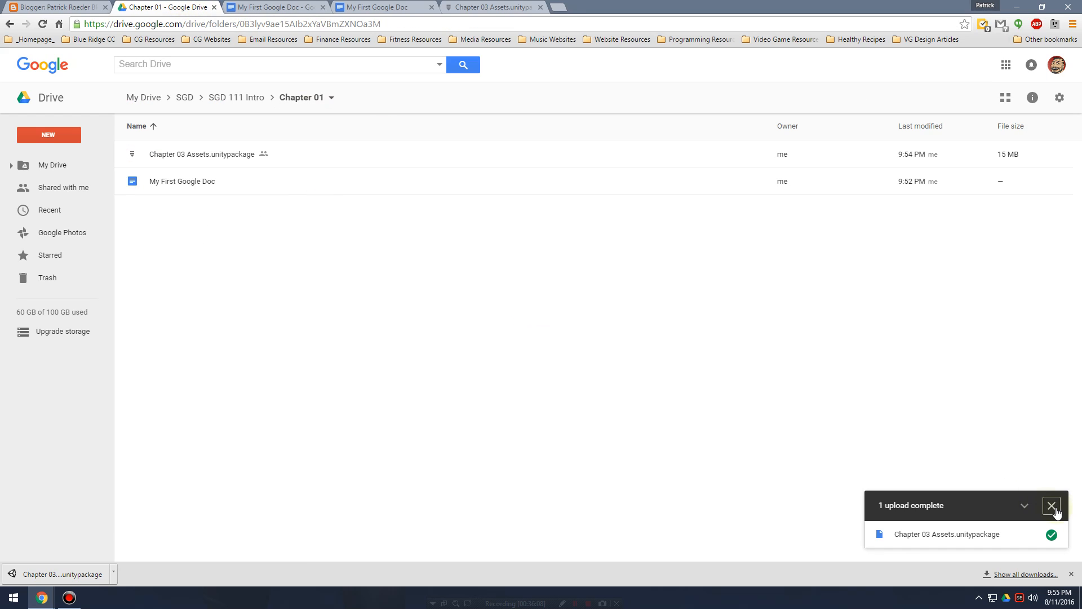
right_click(239, 155)
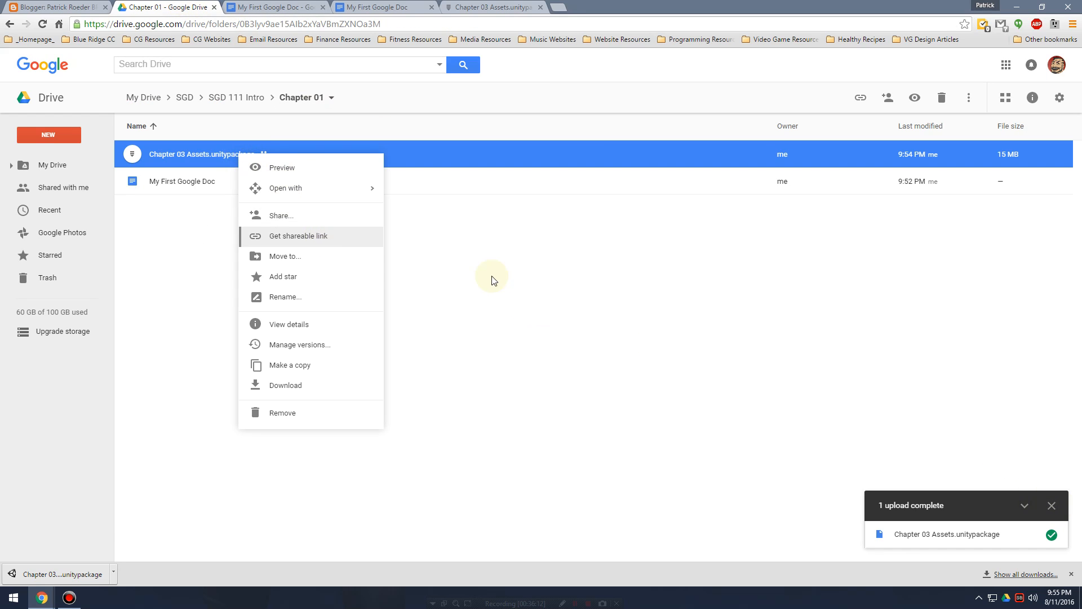
click(653, 364)
click(1052, 506)
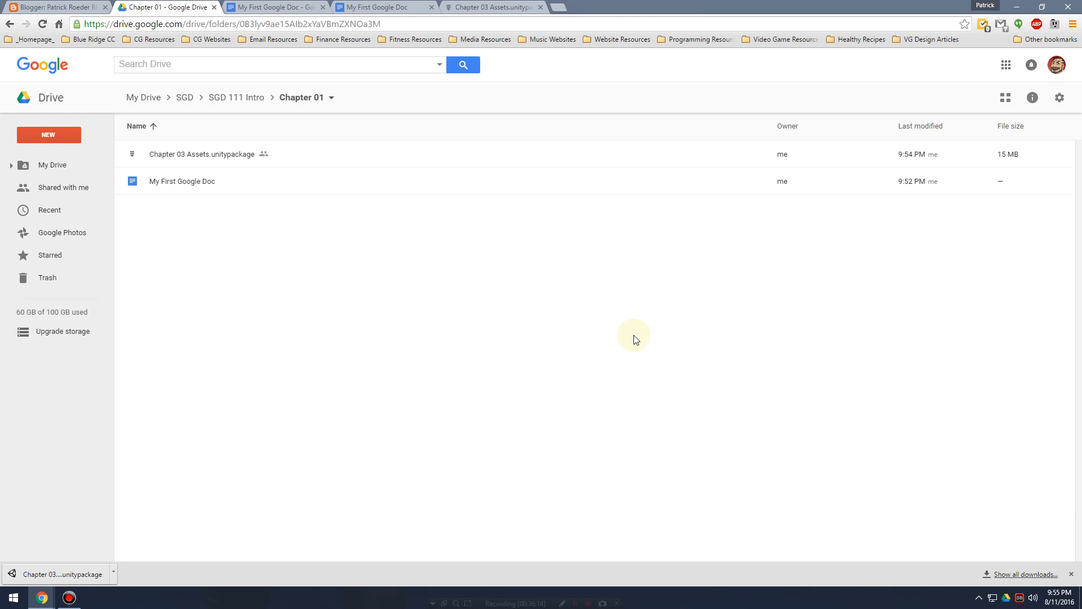
Close the browser tabs of the shared Unity package, the published page and the My First Google Doc editor.
click(480, 7)
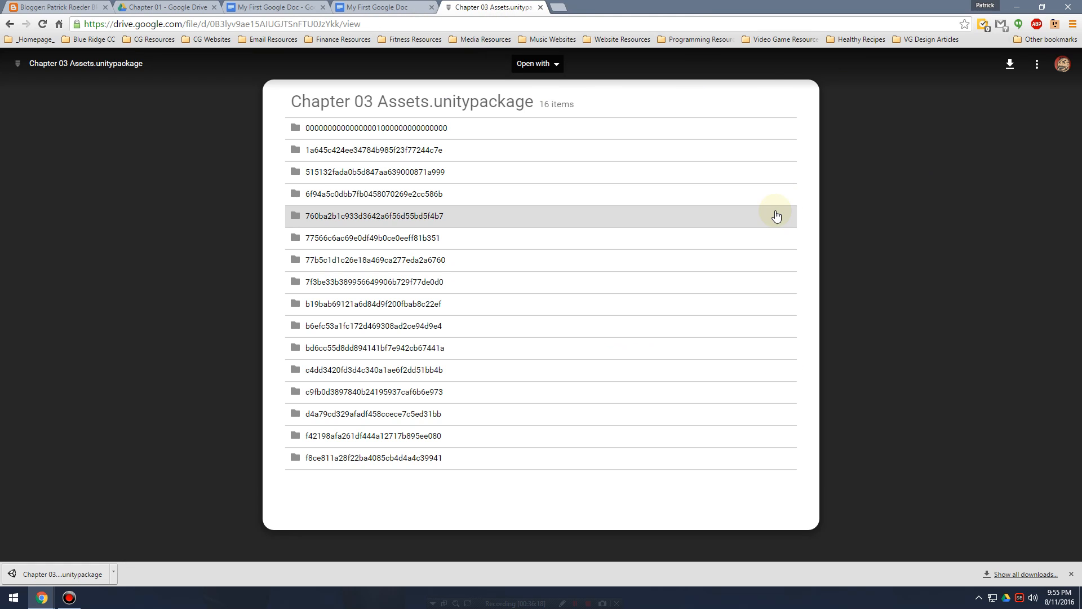
click(540, 7)
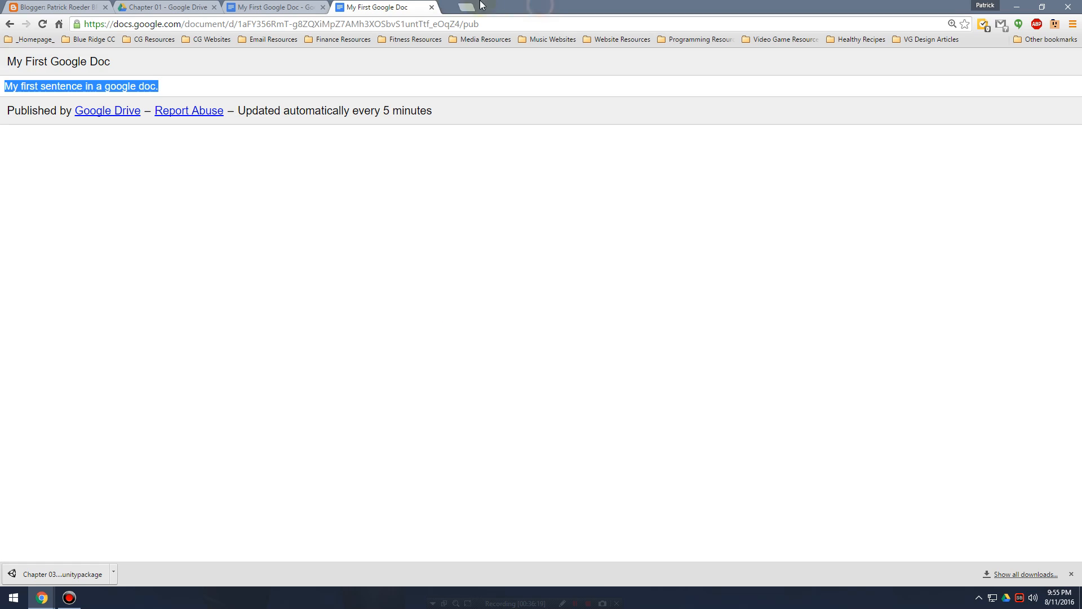
click(432, 6)
double_click(584, 234)
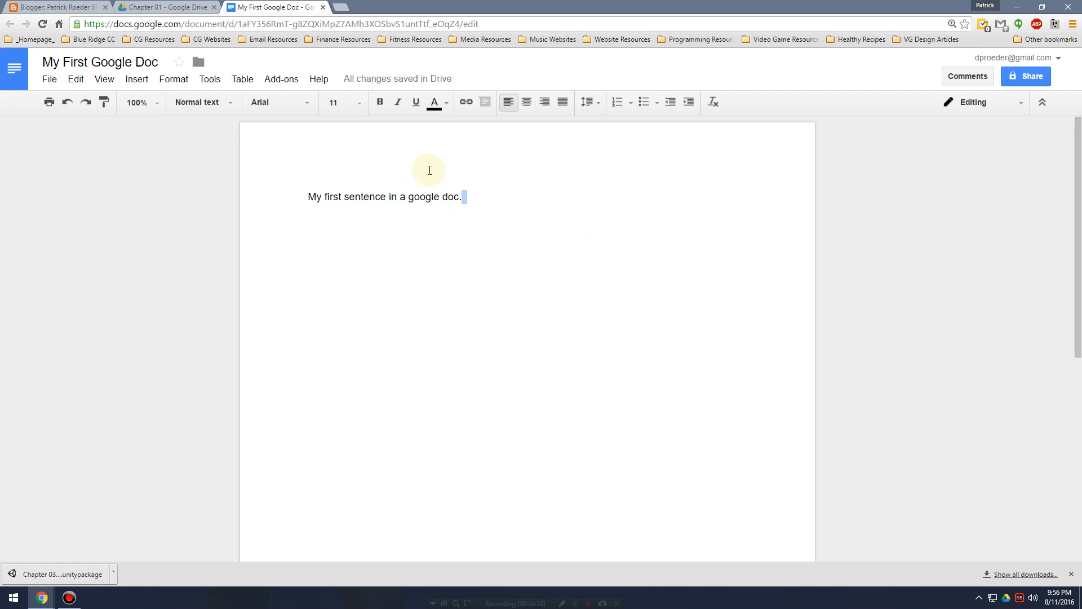
click(484, 196)
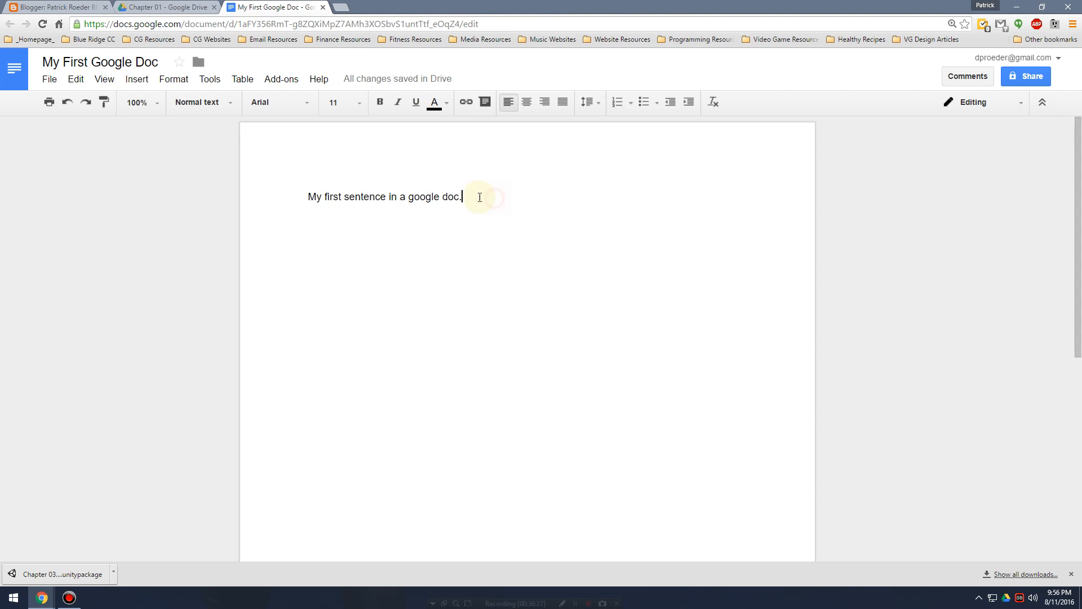
click(323, 7)
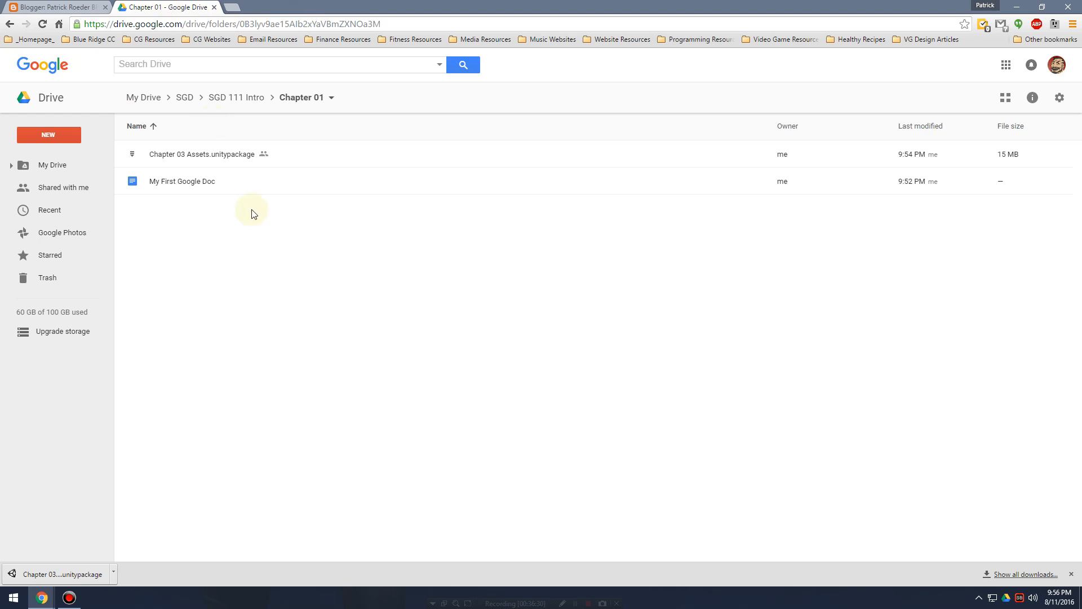
Create a new Google Slides presentation in the Chapter 01 folder.
click(66, 131)
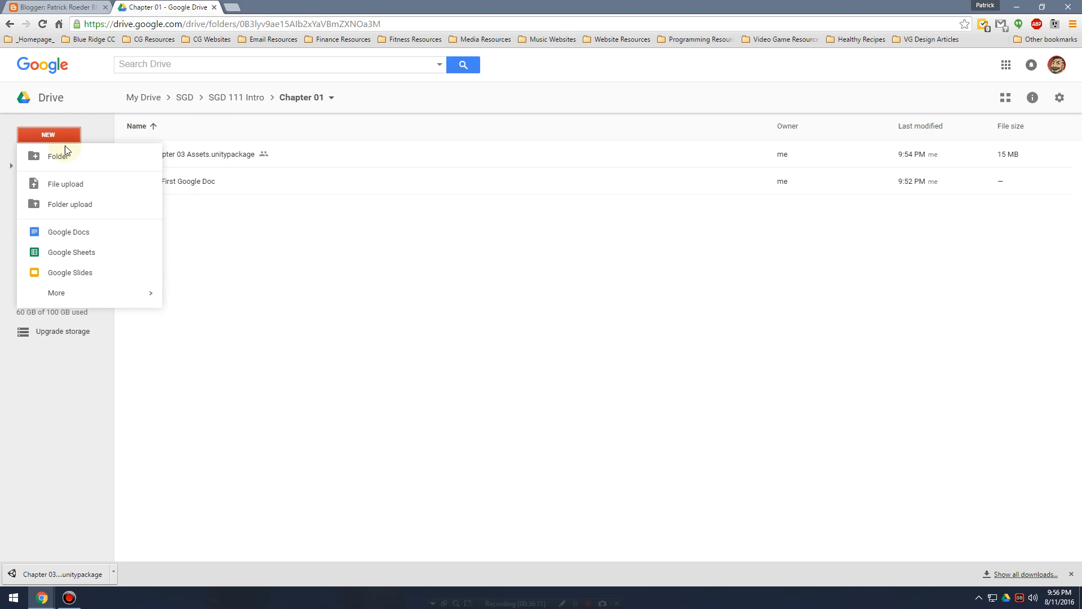
click(93, 275)
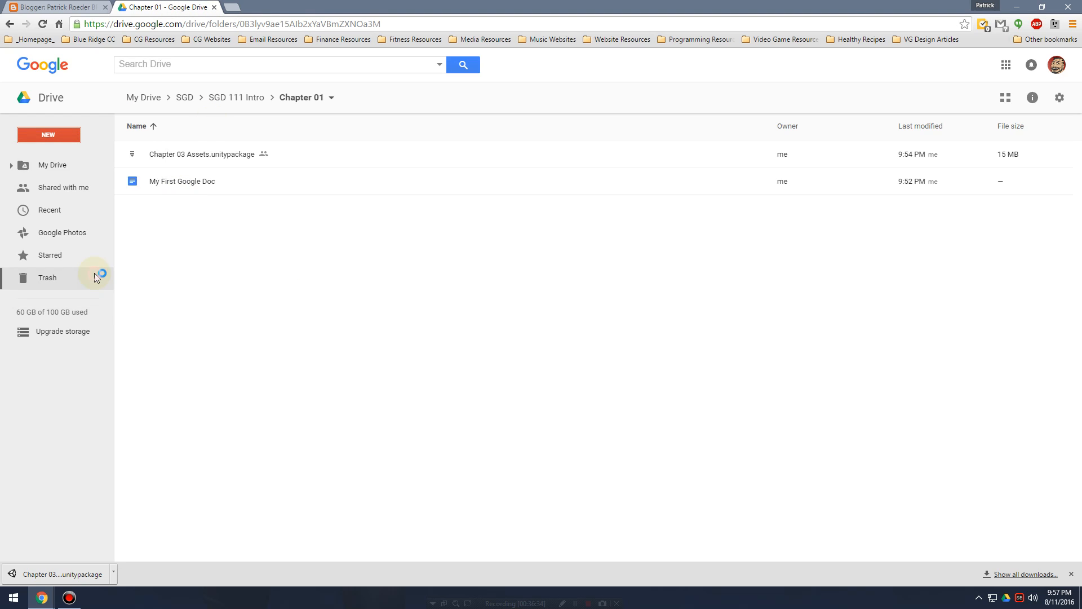
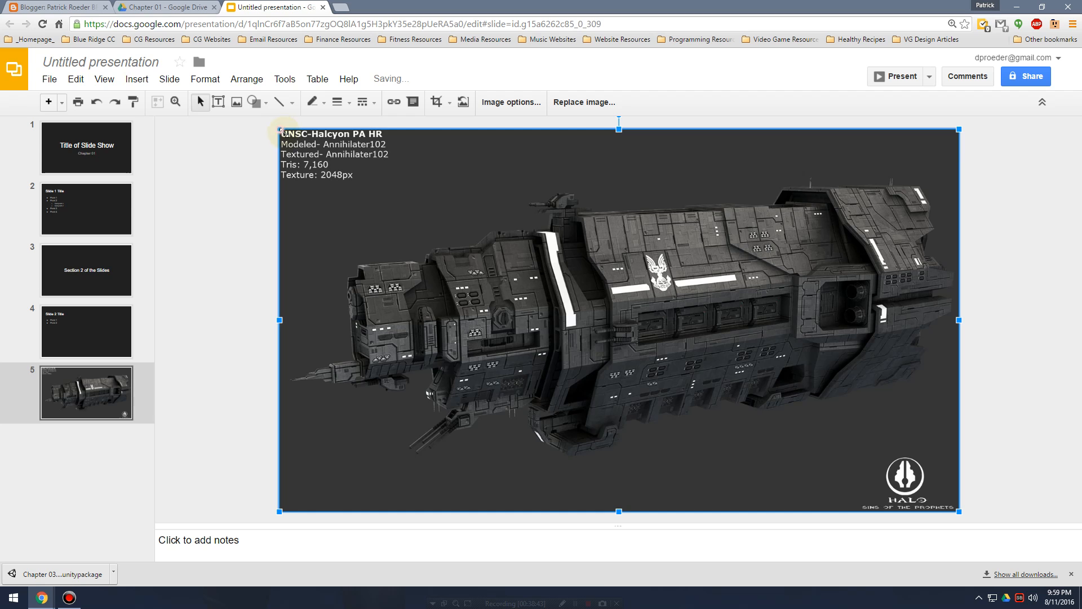
Shrink the spaceship image on slide 5 to under half its width and place it in the slide's upper-right corner.
drag(280, 130, 679, 353)
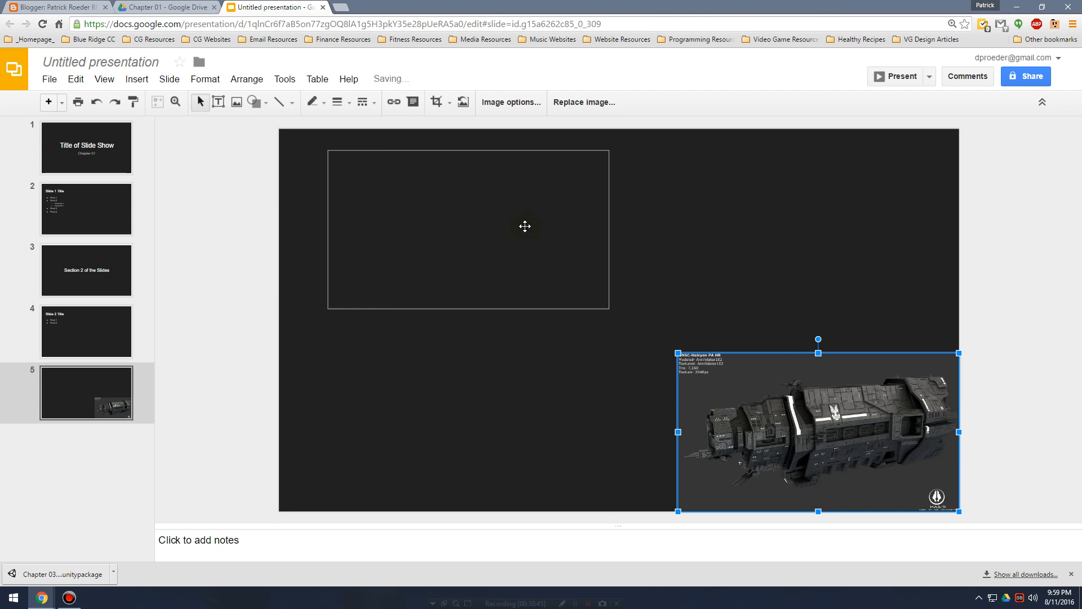
drag(525, 226, 785, 218)
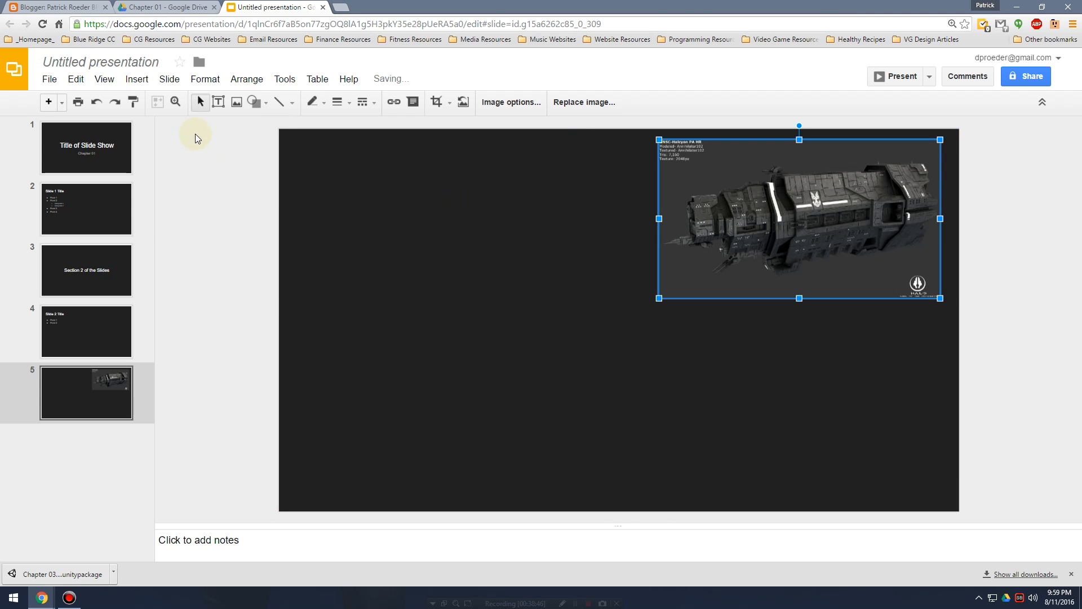
Insert a text box on slide 5 and place it in the slide's upper-left corner, level with the spaceship image.
click(148, 79)
click(168, 101)
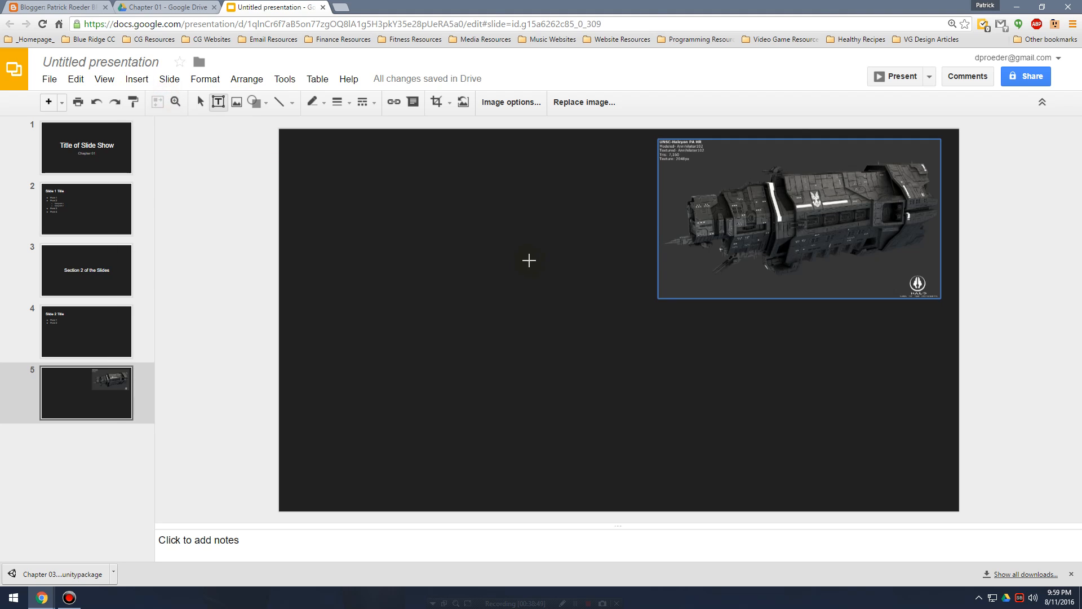
drag(363, 234, 603, 392)
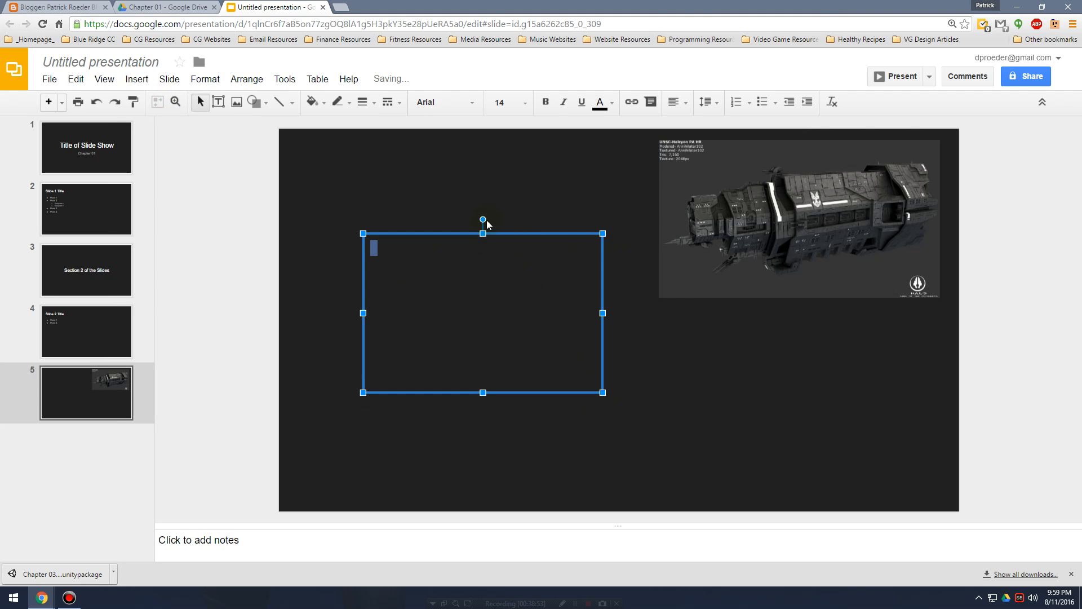
drag(484, 220, 492, 171)
key(ctrl+z)
drag(599, 234, 536, 143)
click(457, 188)
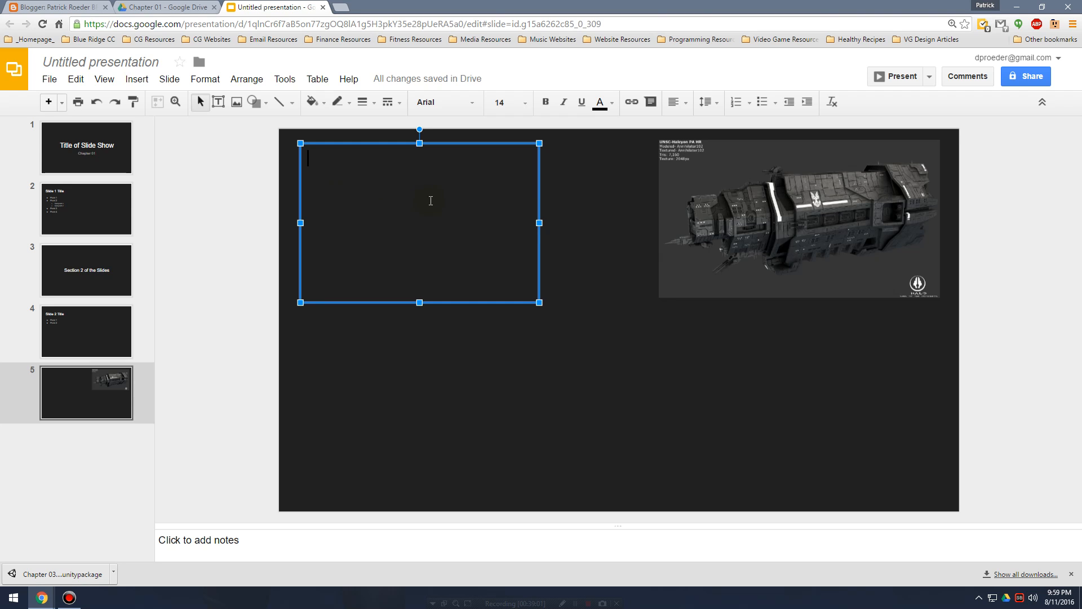
click(561, 193)
click(401, 193)
drag(354, 189, 352, 184)
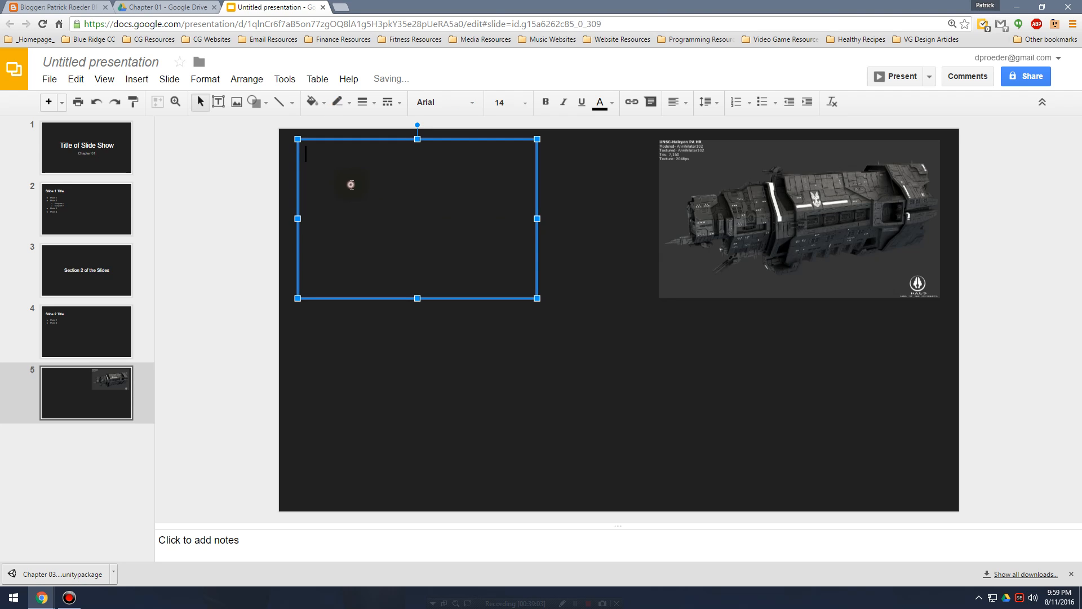
click(395, 198)
text(sdafa)
key(BackSpace)
key(BackSpace)
key(BackSpace)
key(BackSpace)
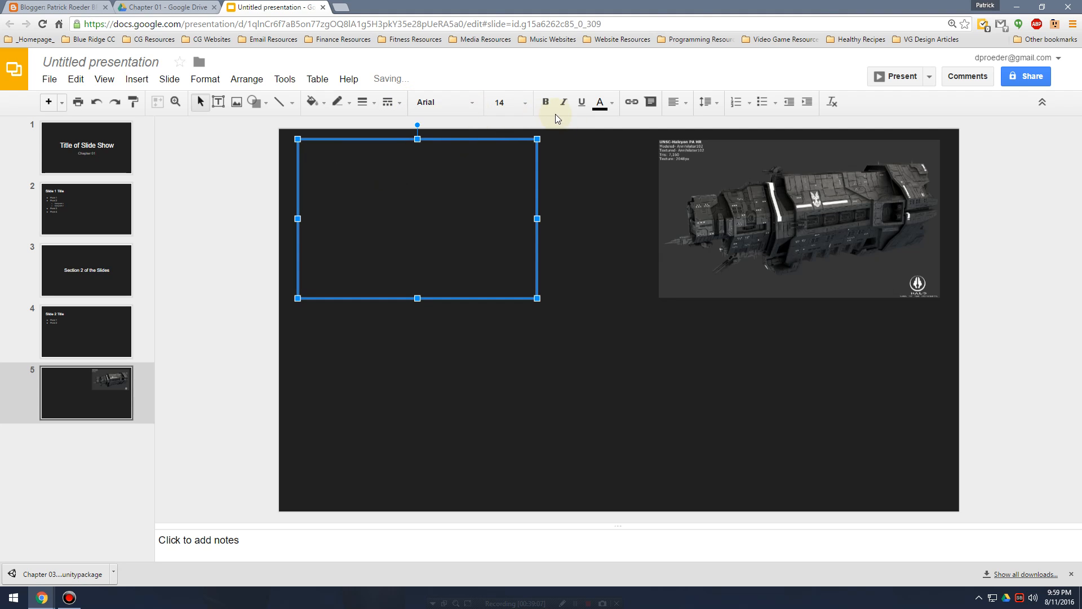
Set the text box's text color to white and enter "Color is white now" in it.
click(611, 104)
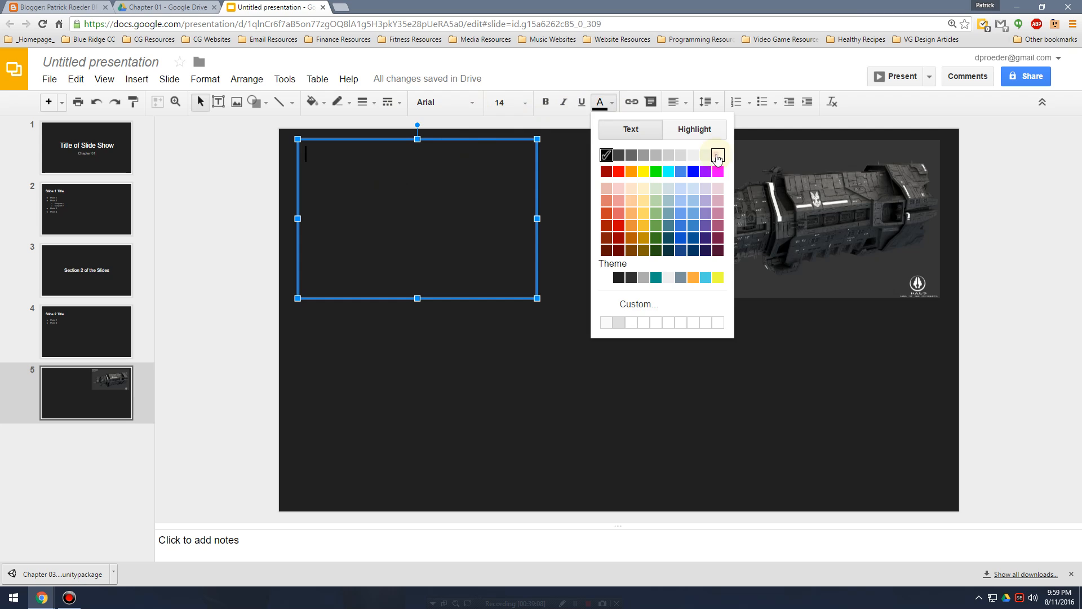
click(706, 155)
click(354, 203)
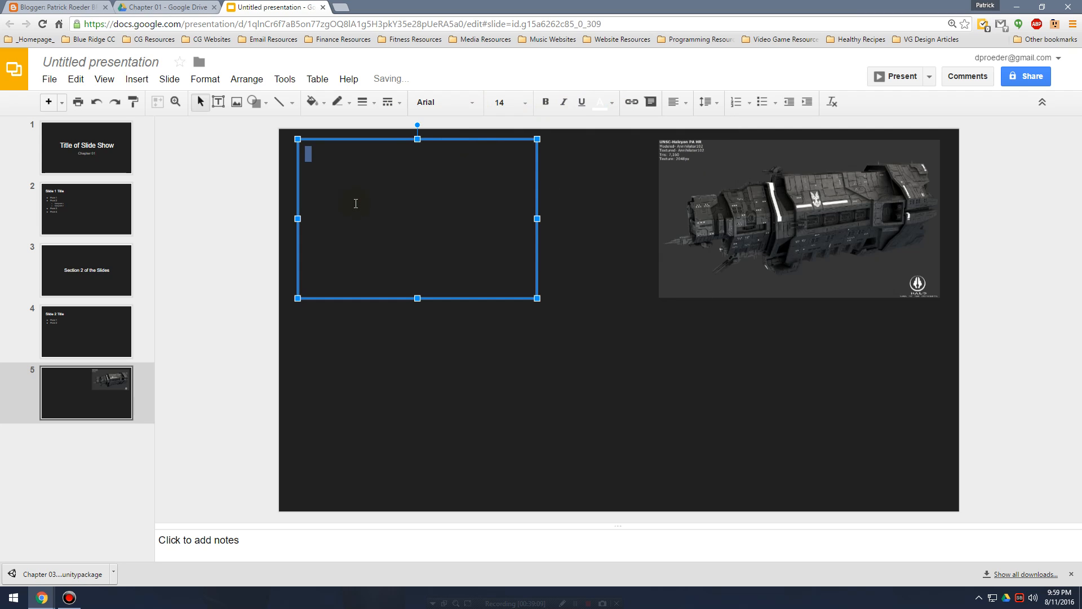
text(Color is white  now)
click(460, 415)
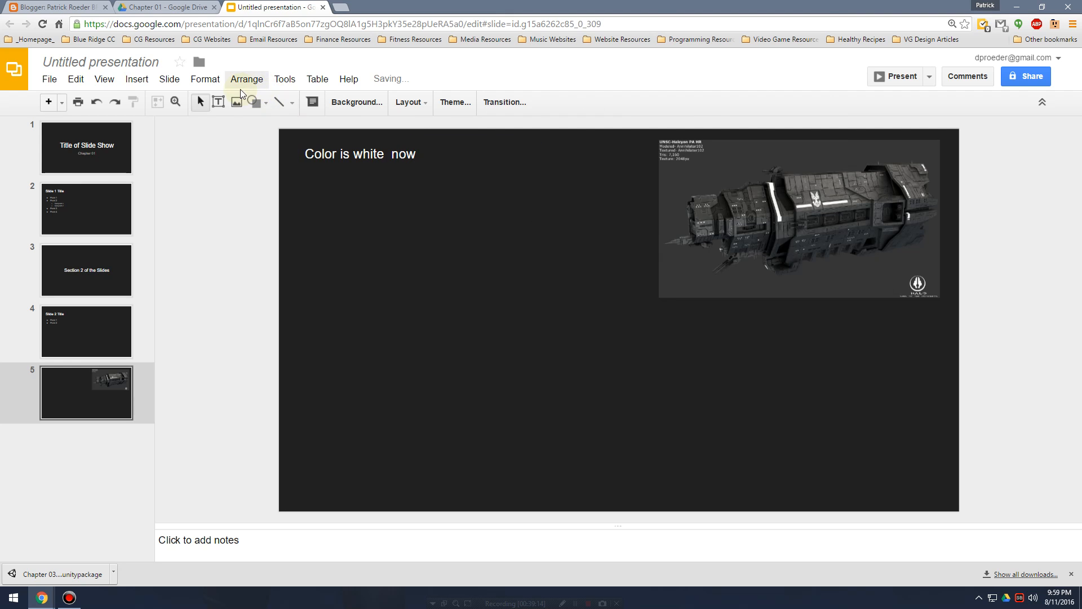
Review the YouTube search and URL options for inserting a video, and close the dialog without adding one.
click(141, 79)
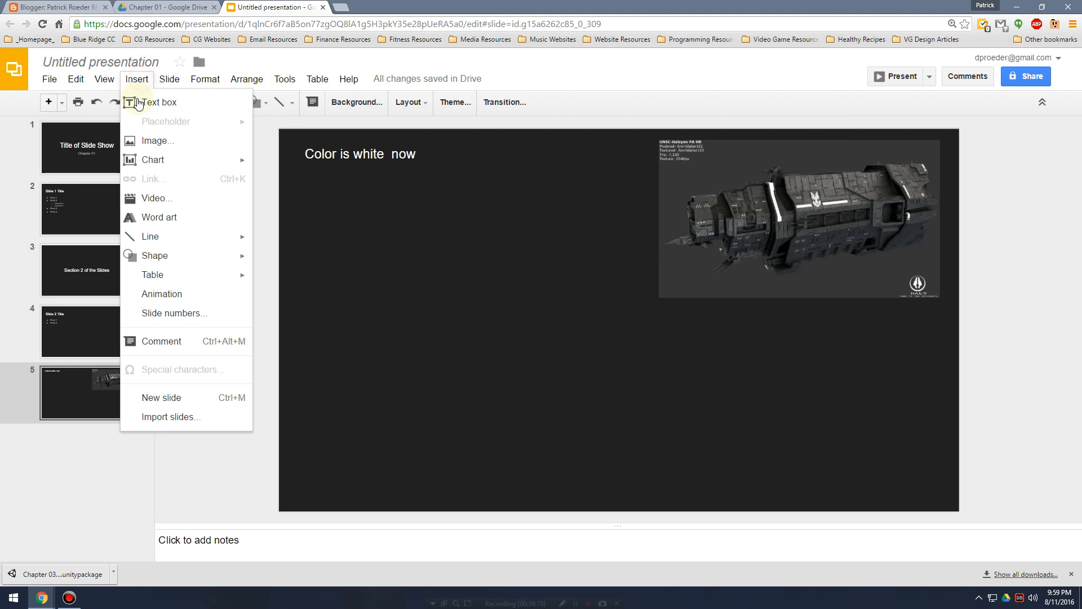
click(202, 200)
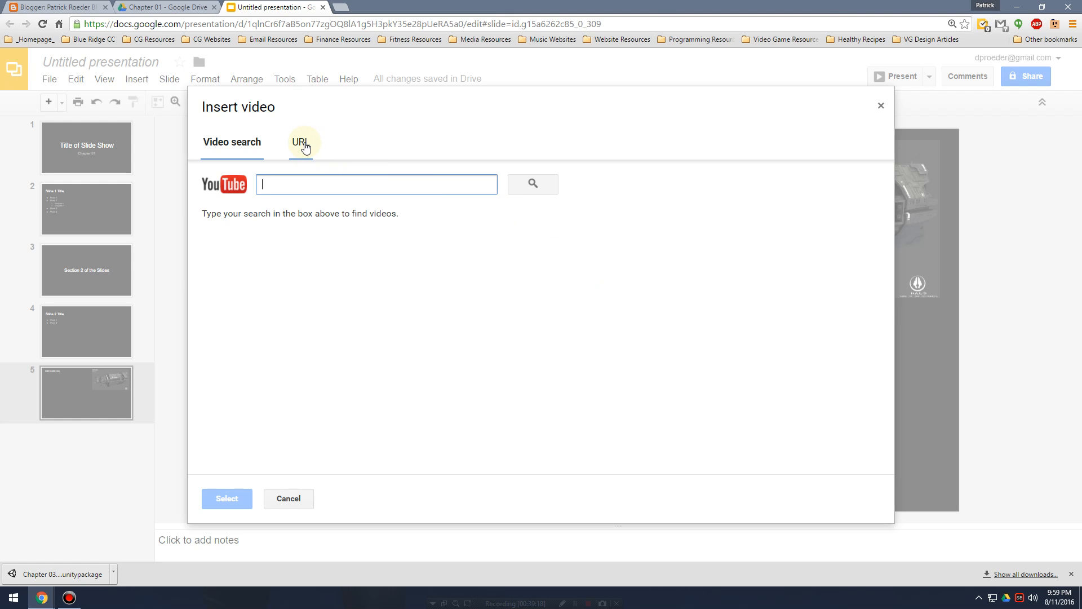
click(301, 142)
click(226, 146)
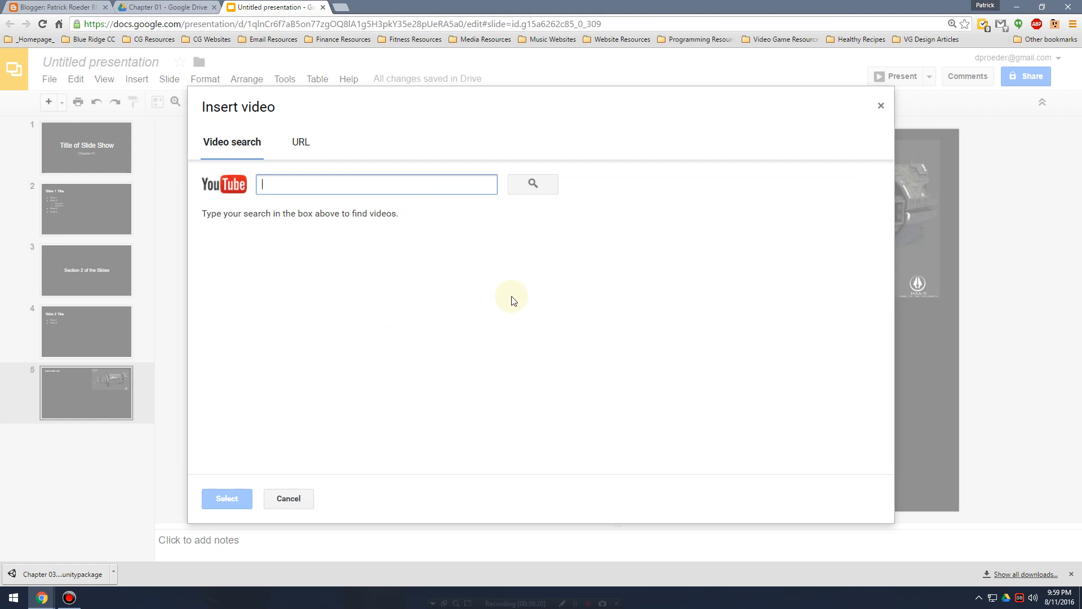
click(530, 184)
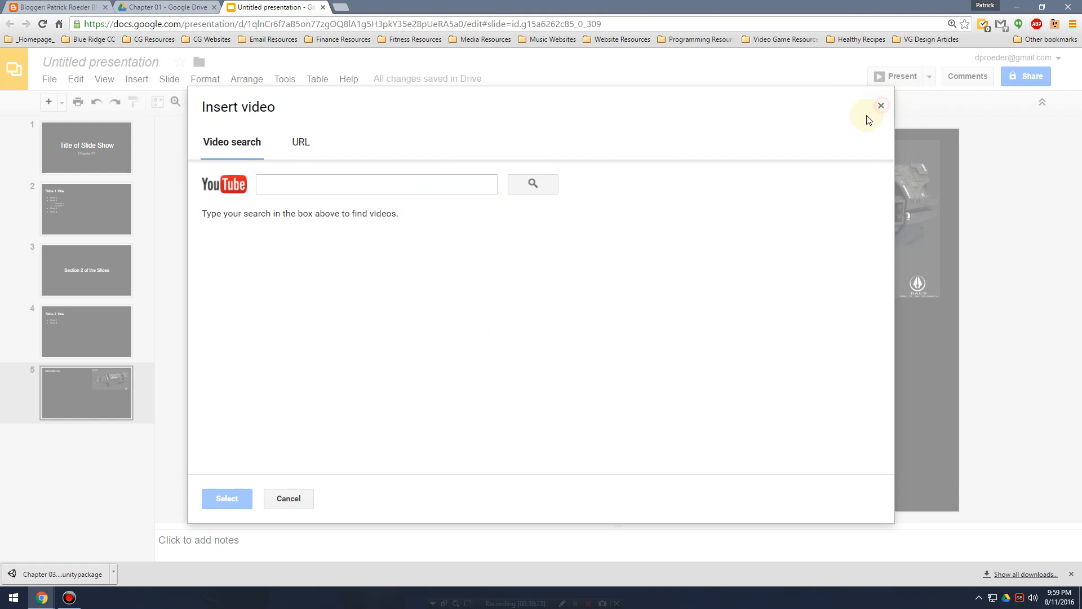
click(880, 106)
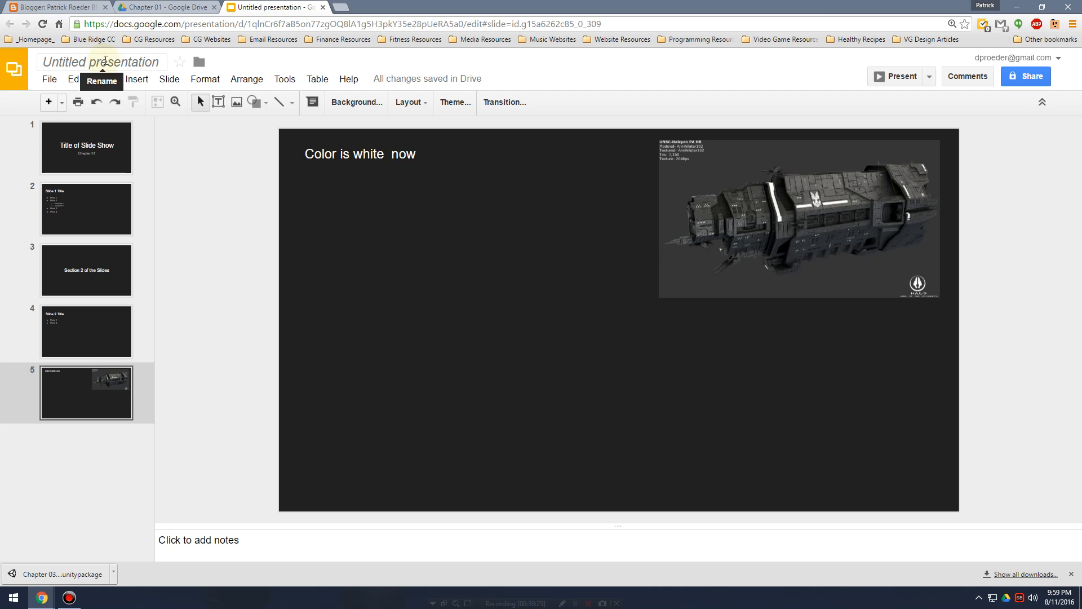
Rename the presentation as Slides Example.
click(104, 62)
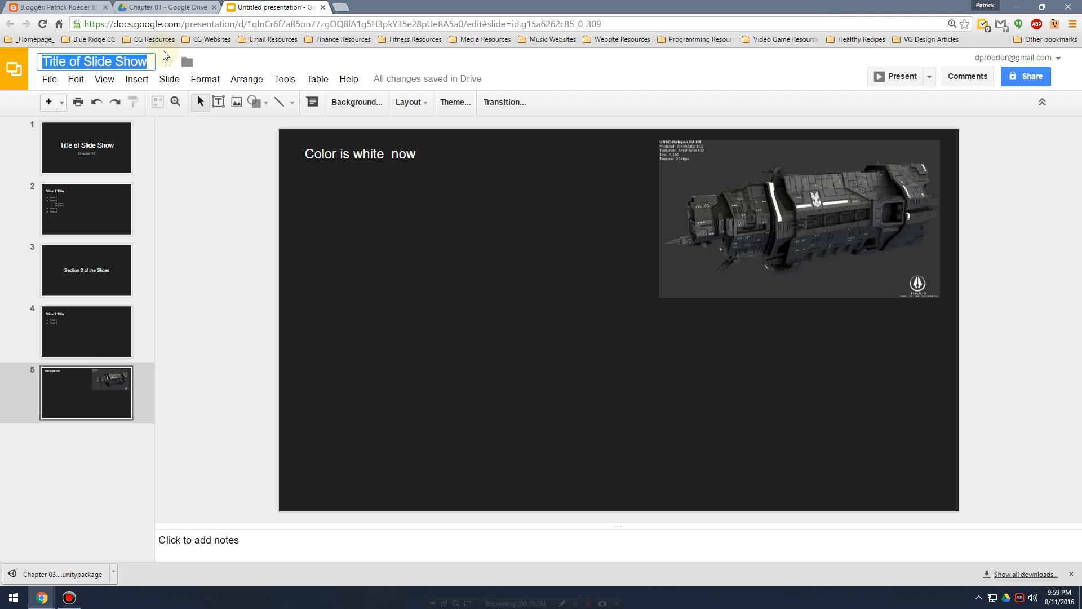
text(Slides Ex)
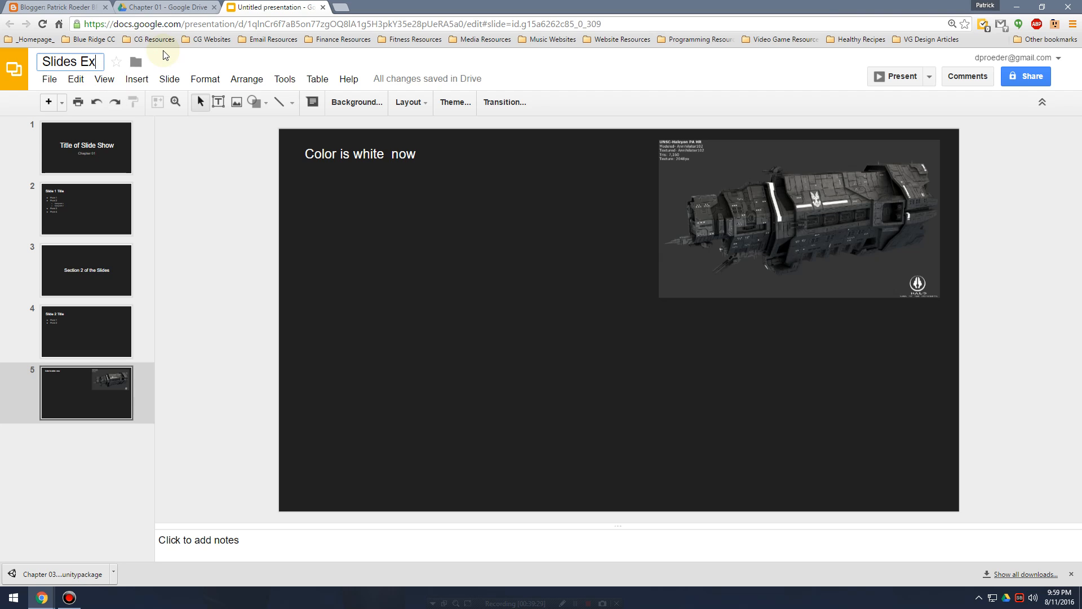
text(ample)
key(Return)
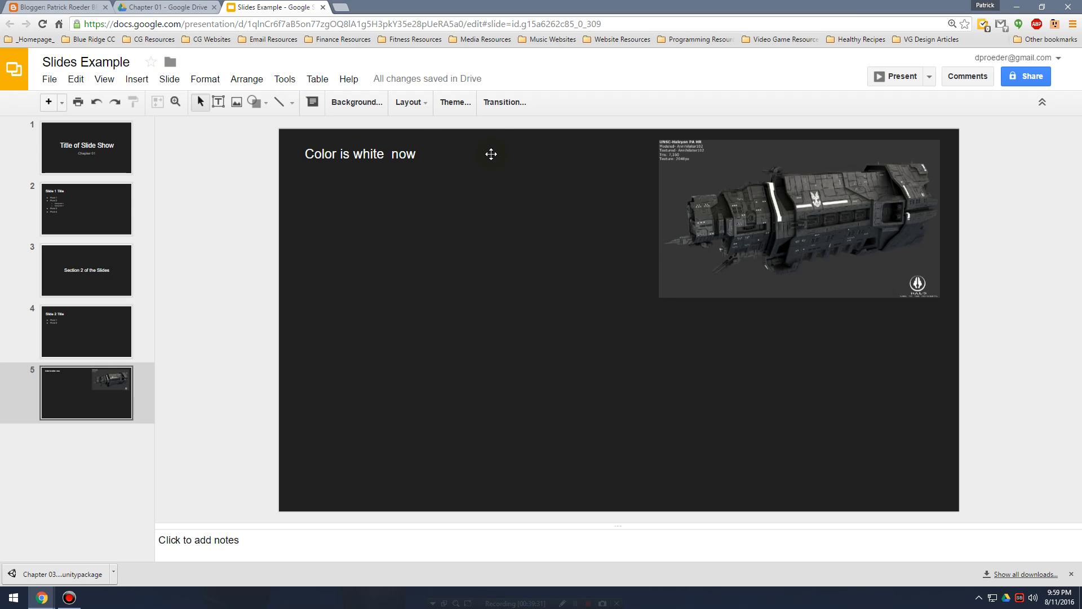
Check the presentation's save status, close its browser tab, and reopen Slides Example from the Chapter 01 folder in Google Drive.
mouse_move(393, 76)
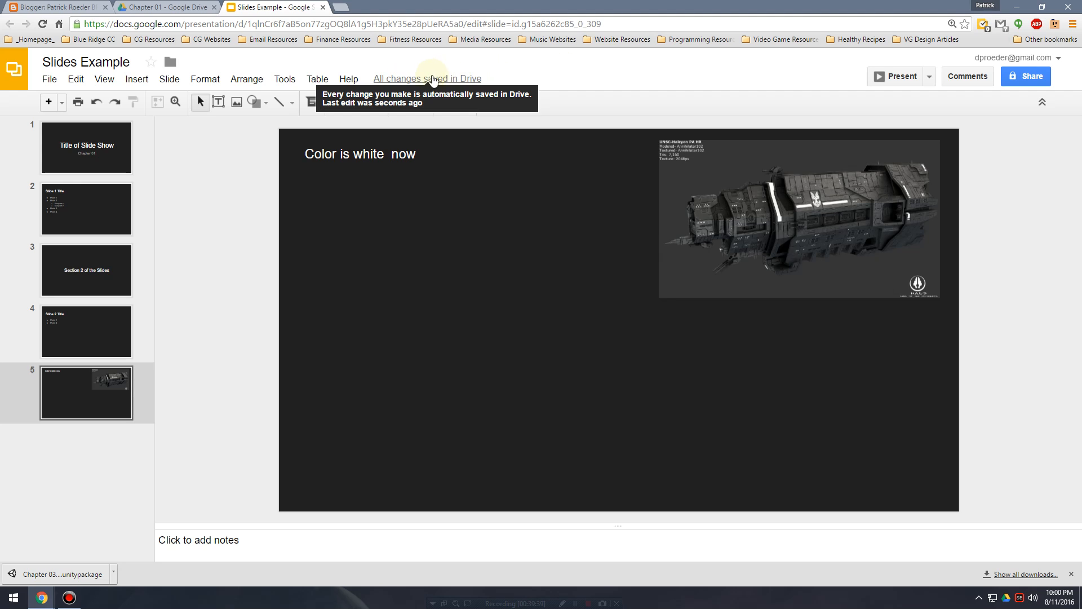
click(164, 7)
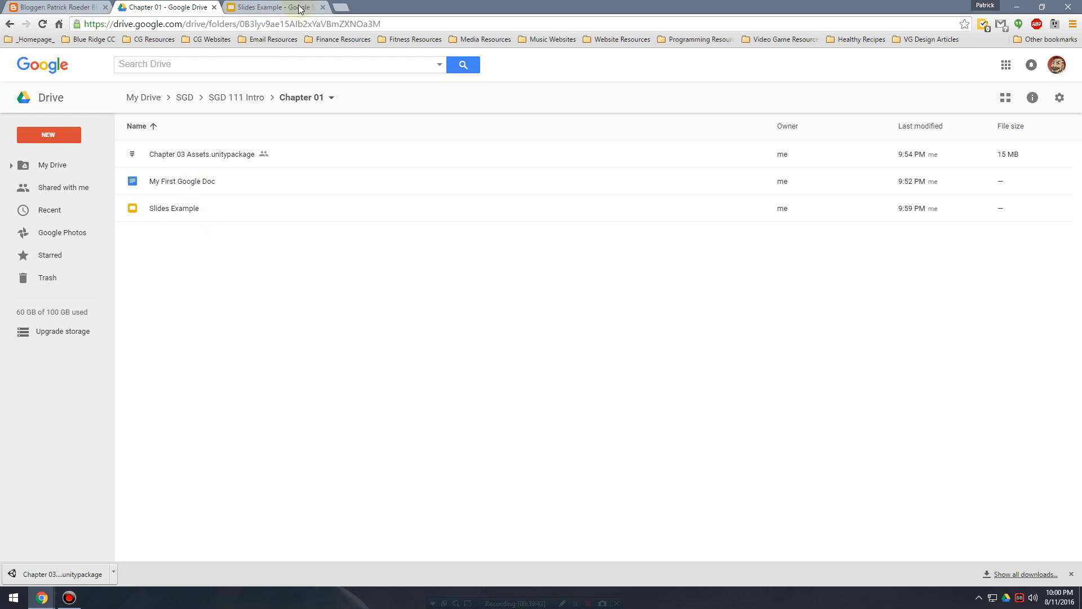
click(323, 7)
double_click(179, 210)
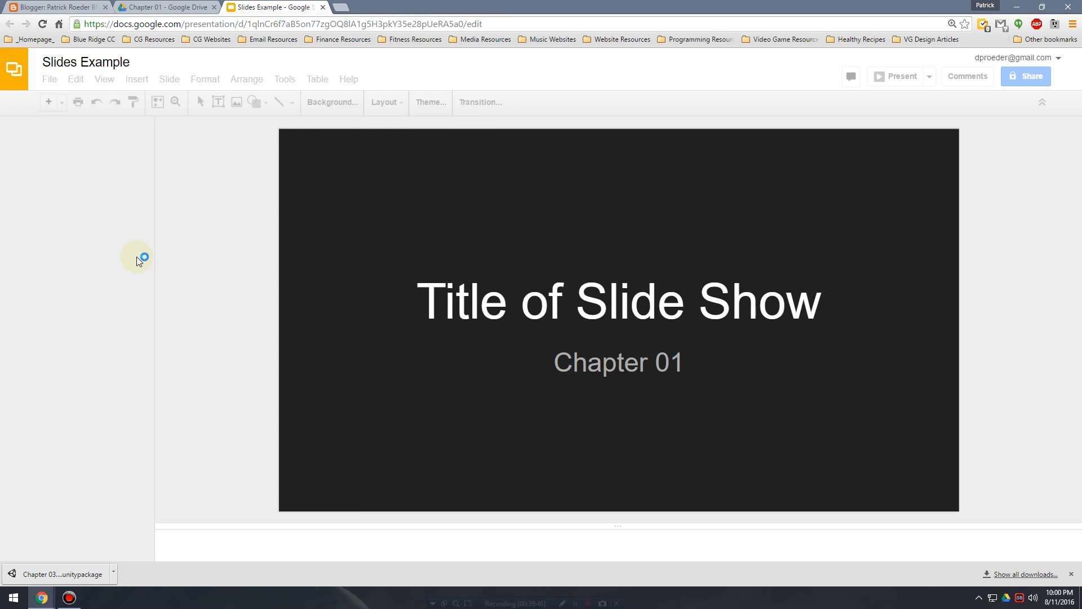
Look through the slides of the reopened presentation, from slide 5 up to the title slide and back down.
click(95, 387)
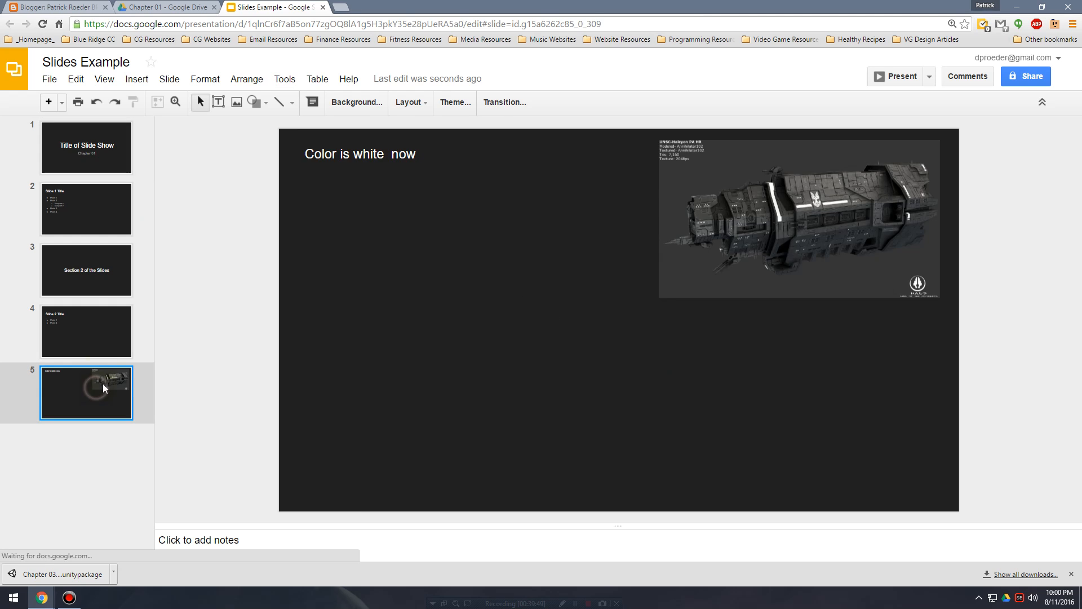
key(Up)
key(Up)
key(Up)
key(Up)
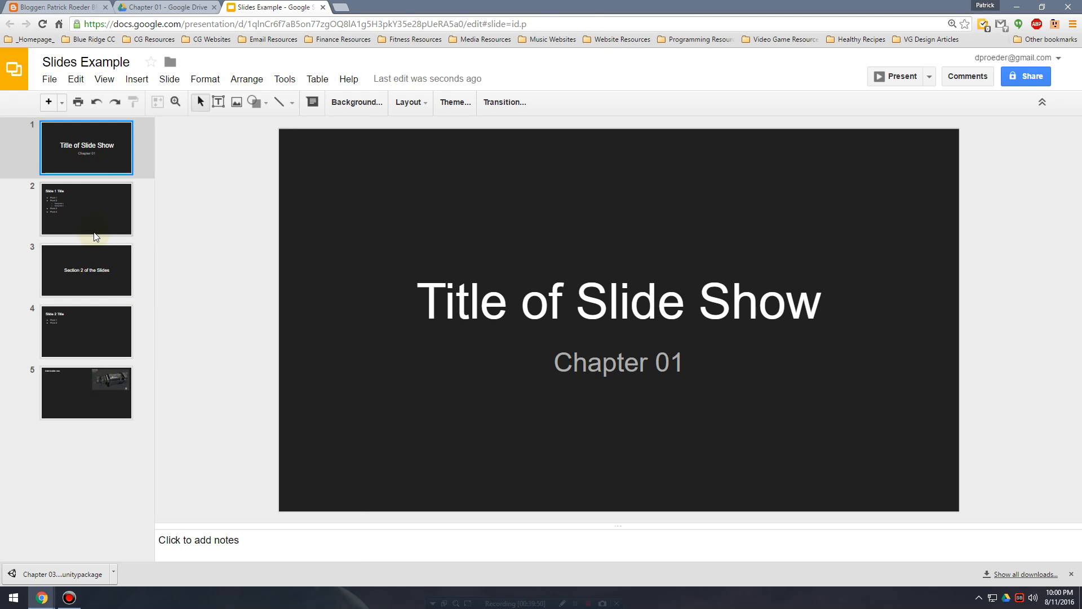
key(Down)
key(Down)
key(Down)
key(Down)
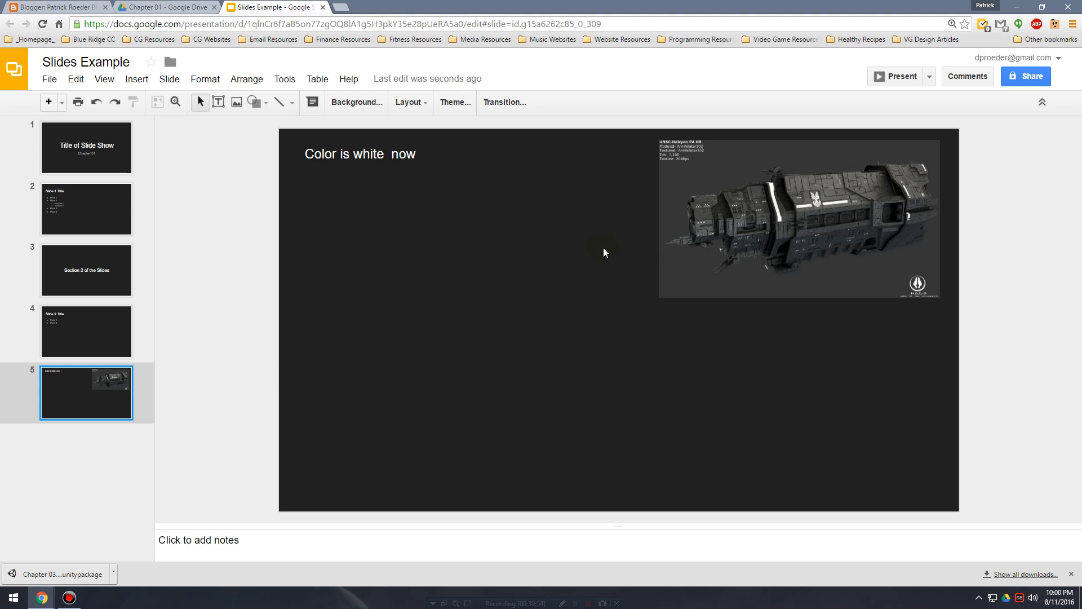
click(81, 466)
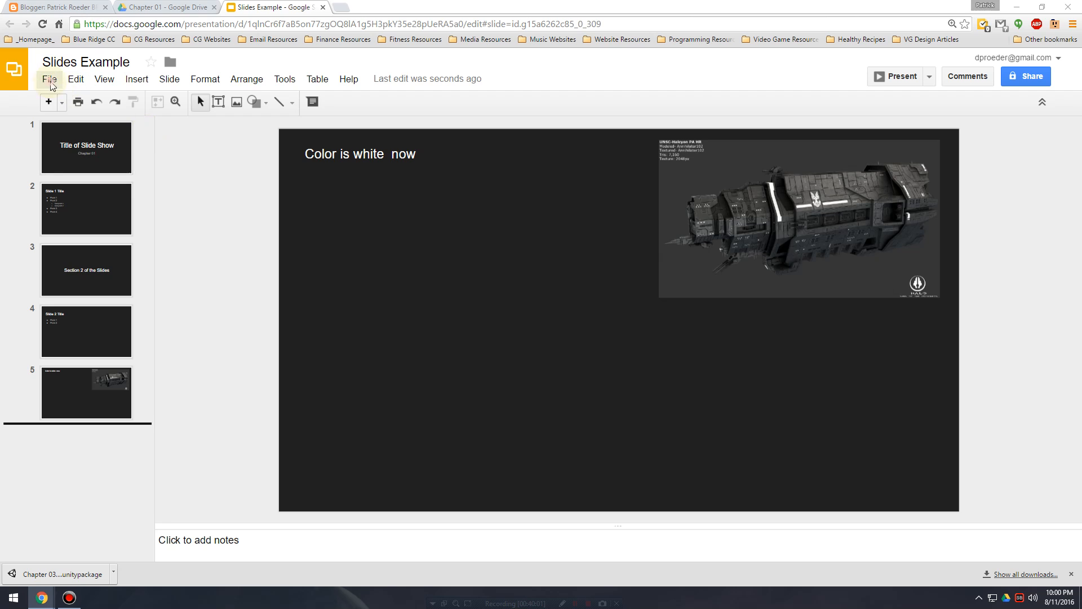
Publish the presentation to the web as a link, with slides auto-advancing every 3 seconds, and confirm the publication.
click(49, 79)
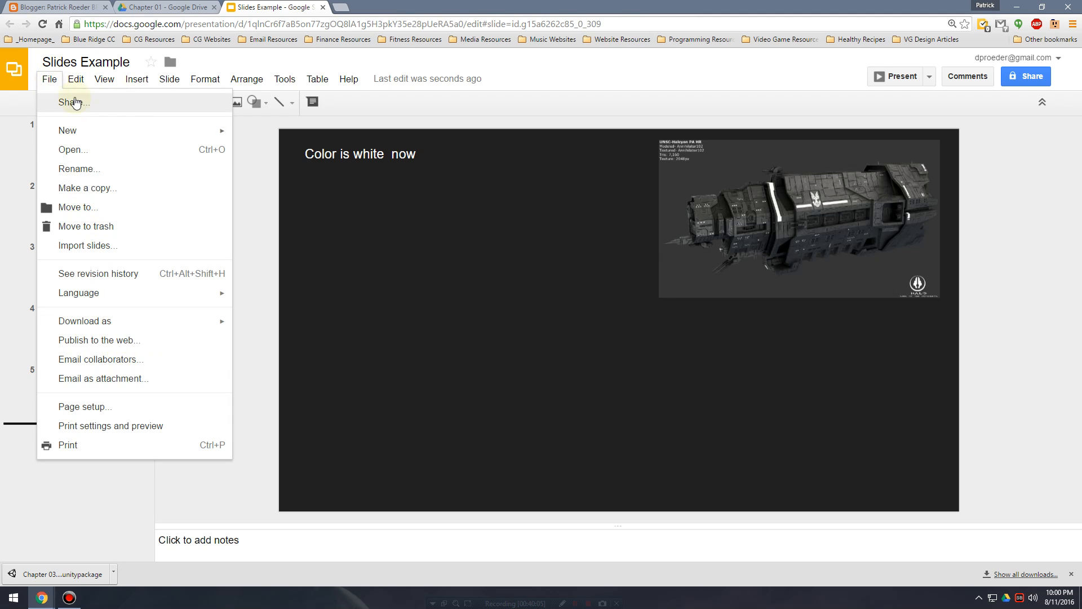
click(49, 79)
click(49, 79)
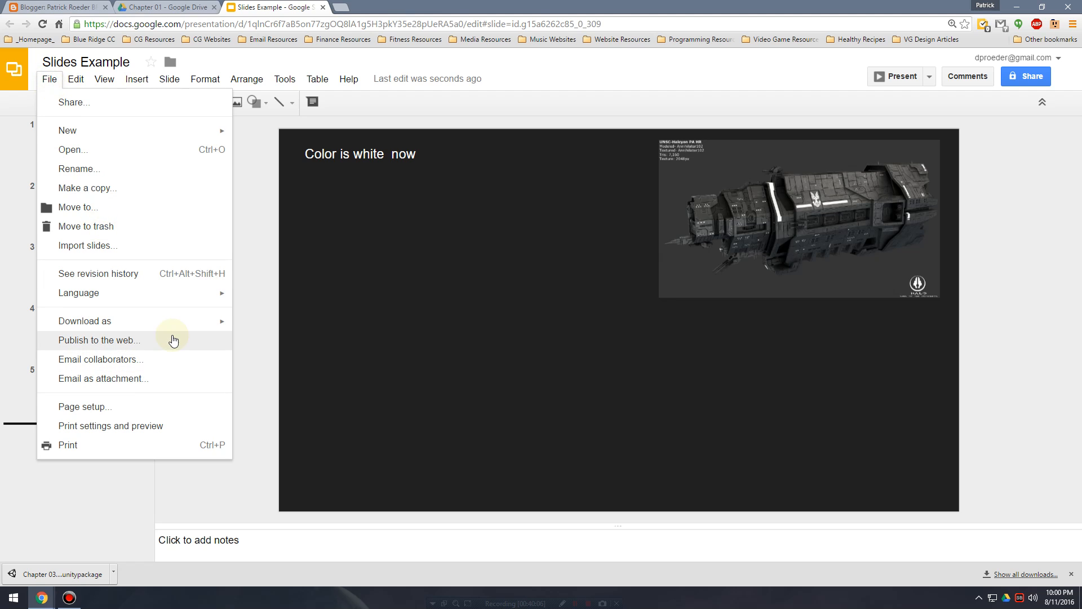
click(173, 340)
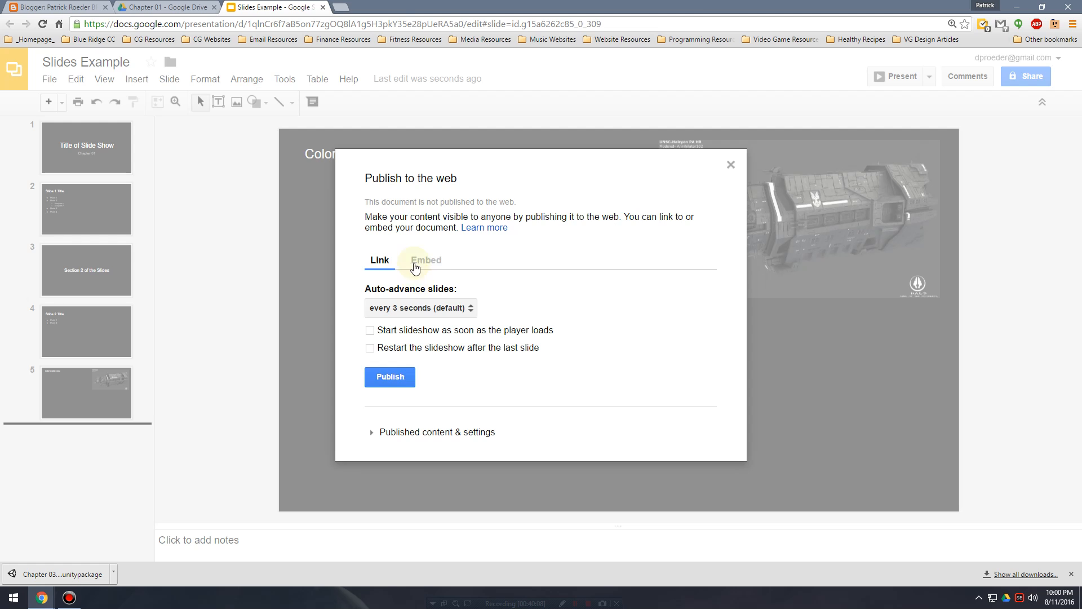
click(393, 381)
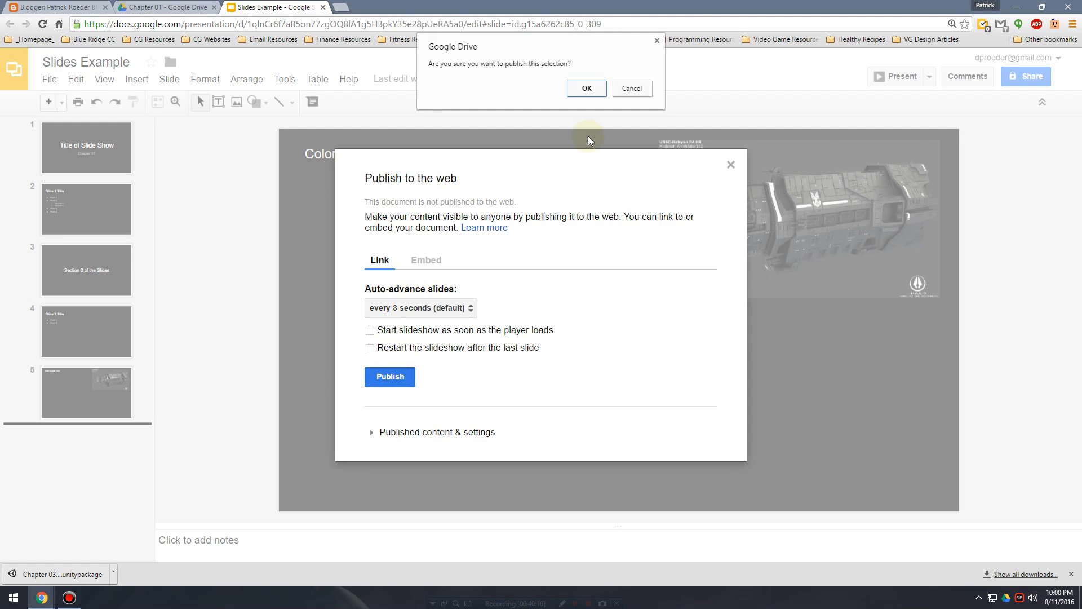
click(587, 91)
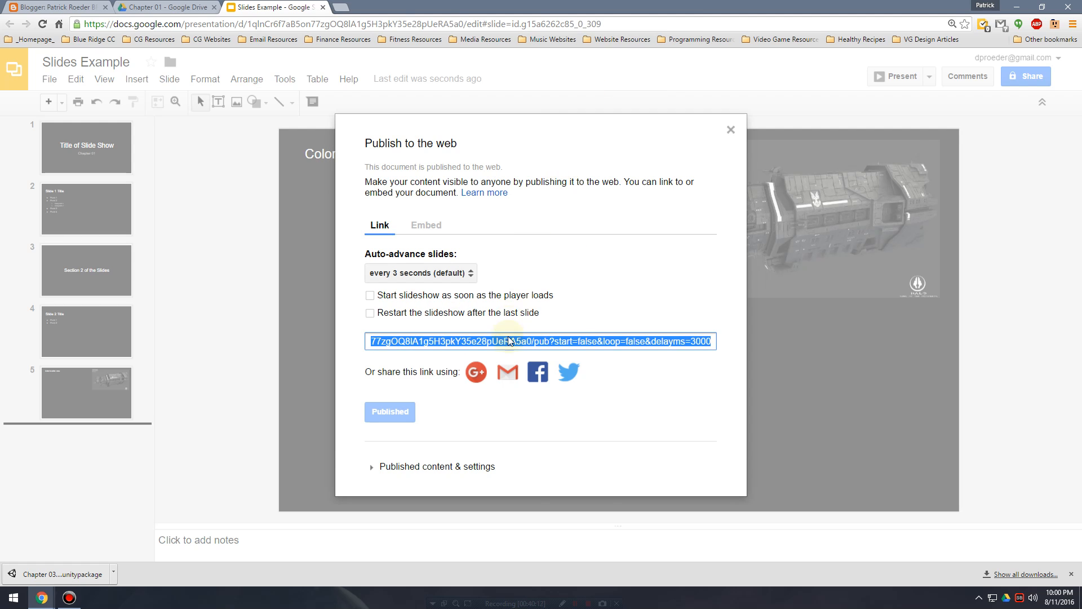
Copy the published presentation's link and open it in a new browser tab.
click(512, 344)
key(ctrl+c)
click(353, 9)
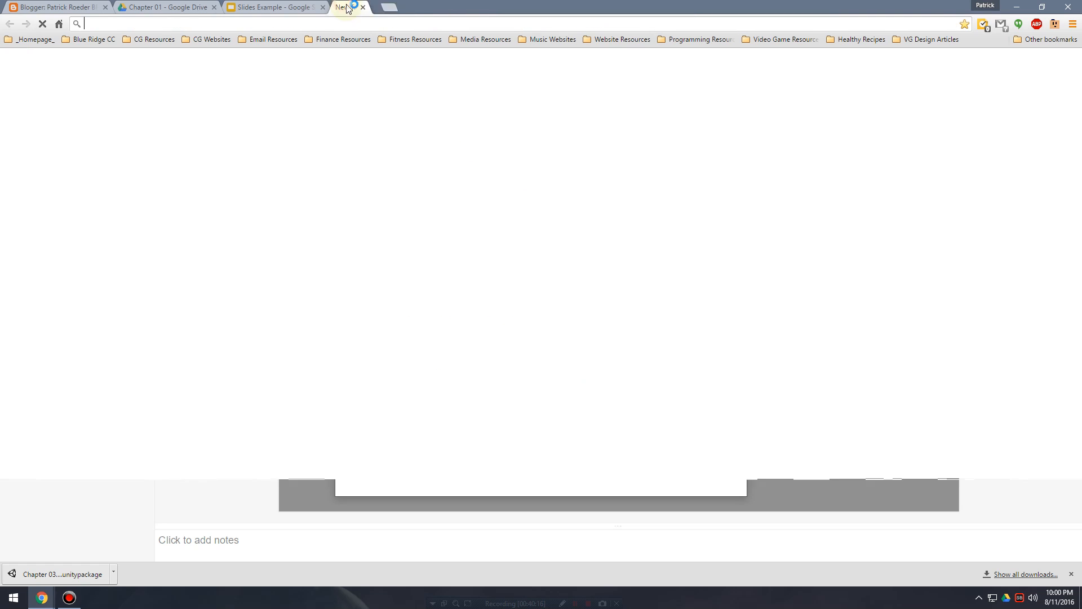
key(ctrl+v)
key(Return)
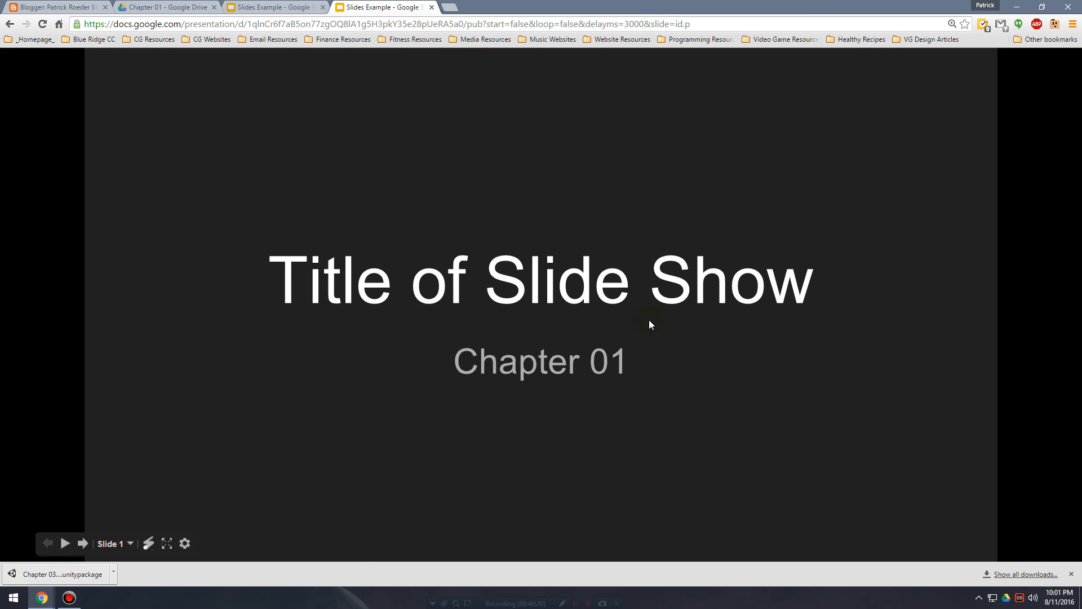
Page forward and back through the published slideshow, and close its browser tab and the publishing dialog.
click(648, 320)
click(644, 320)
click(643, 320)
click(644, 325)
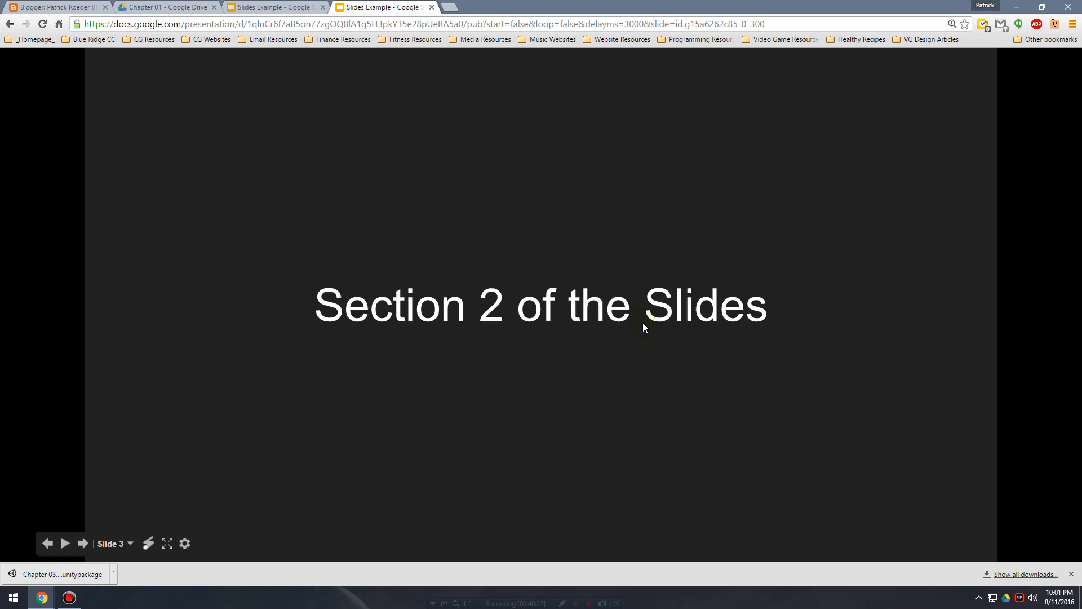
key(Left)
key(Left)
key(Left)
key(Left)
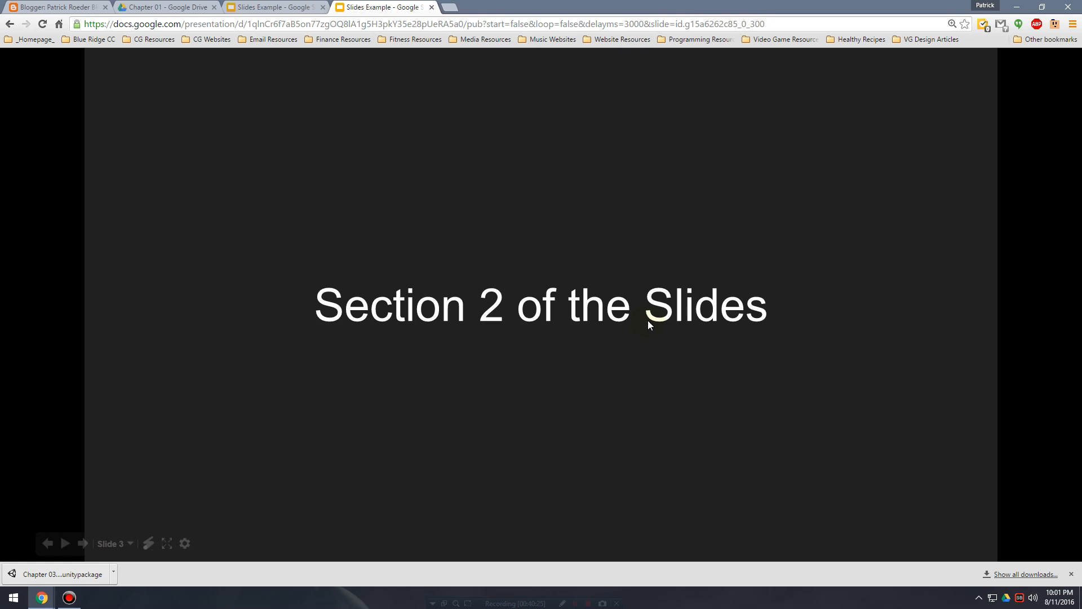
click(647, 319)
click(642, 319)
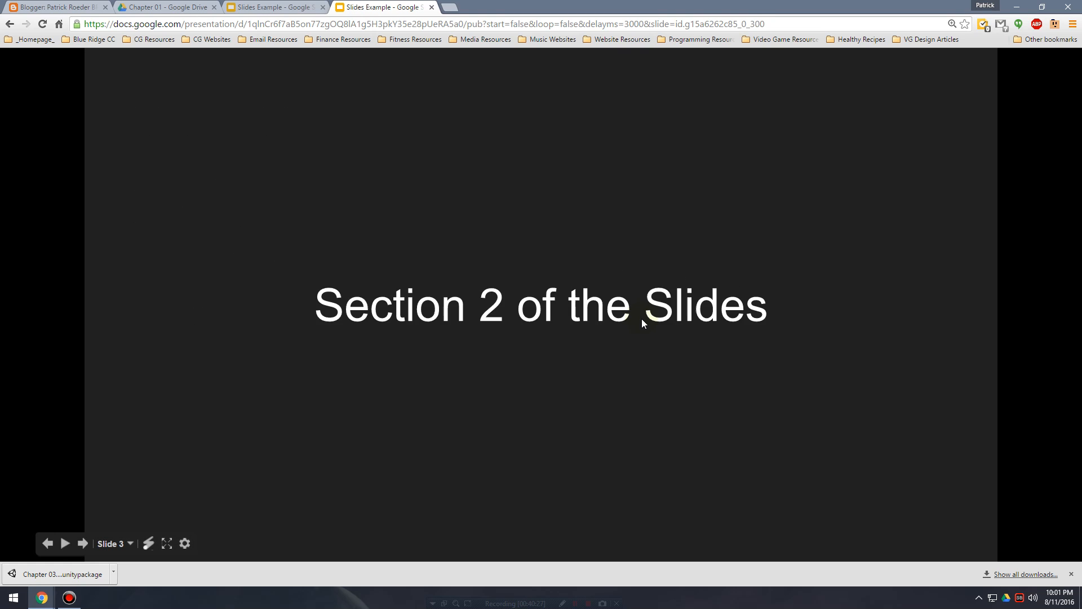
click(641, 320)
click(432, 8)
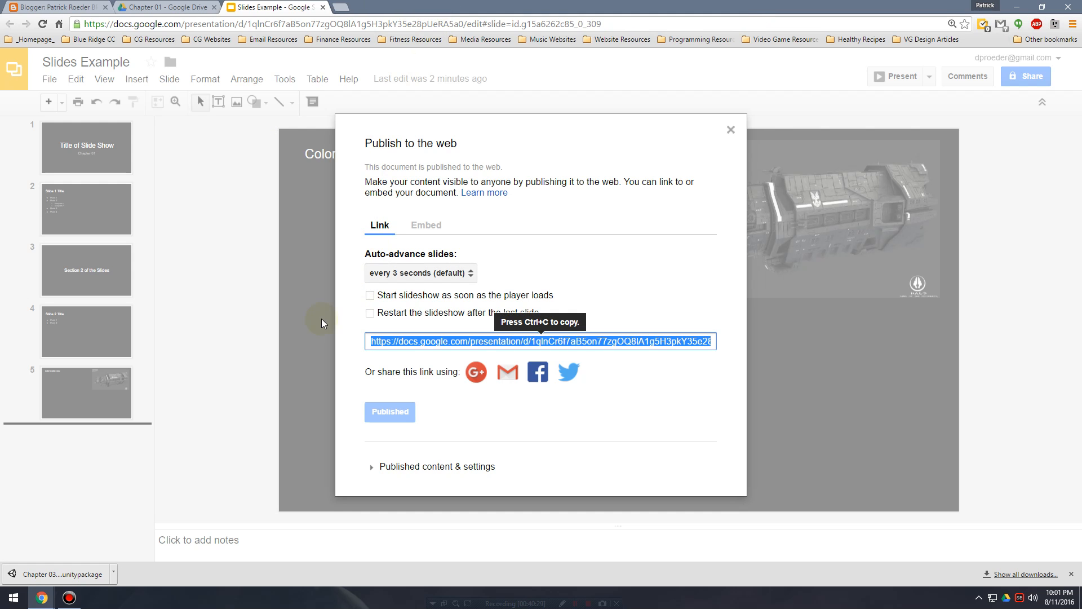
click(731, 131)
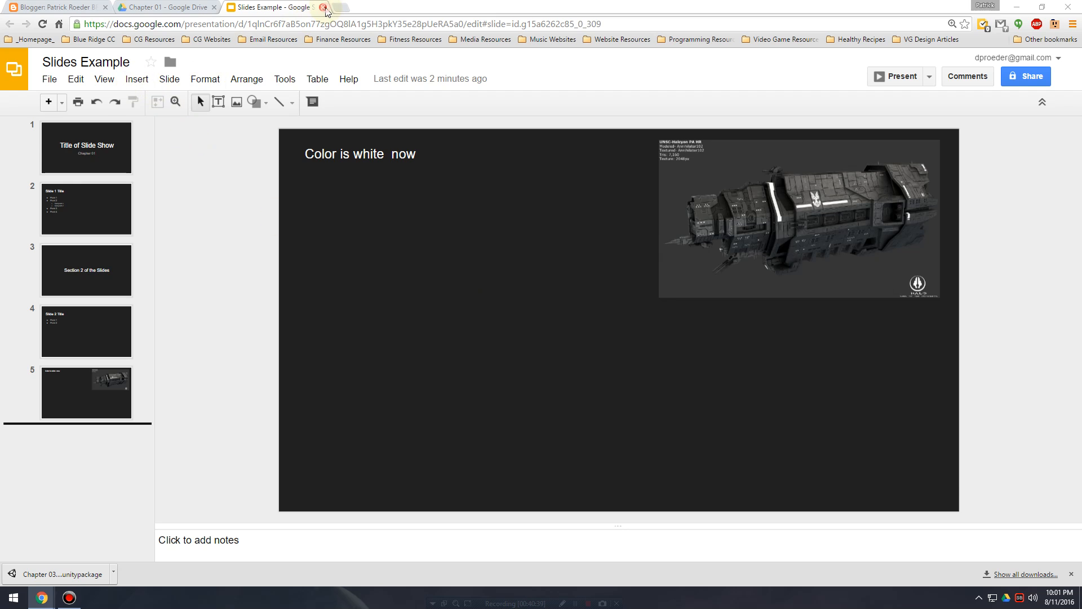
Close the presentation and create a new Google Sheets spreadsheet in the Chapter 01 folder.
click(323, 8)
click(62, 135)
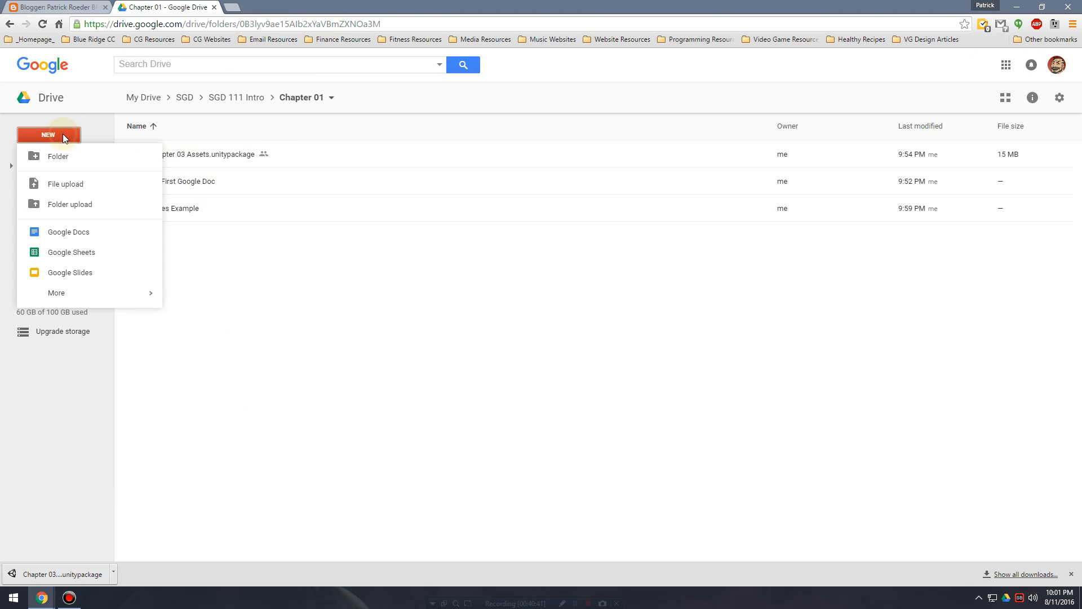
click(96, 255)
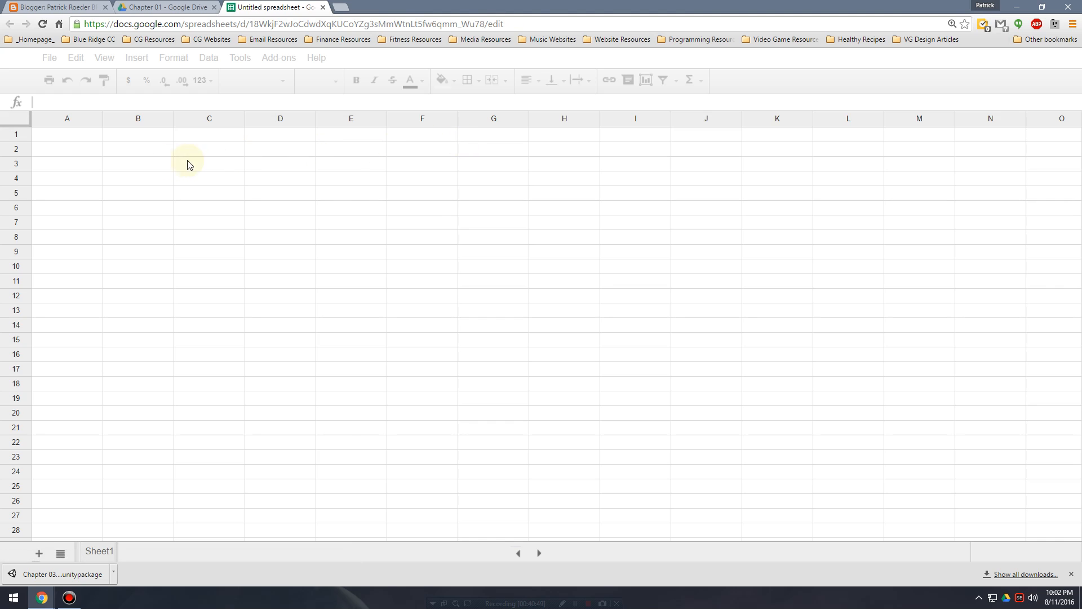
click(118, 139)
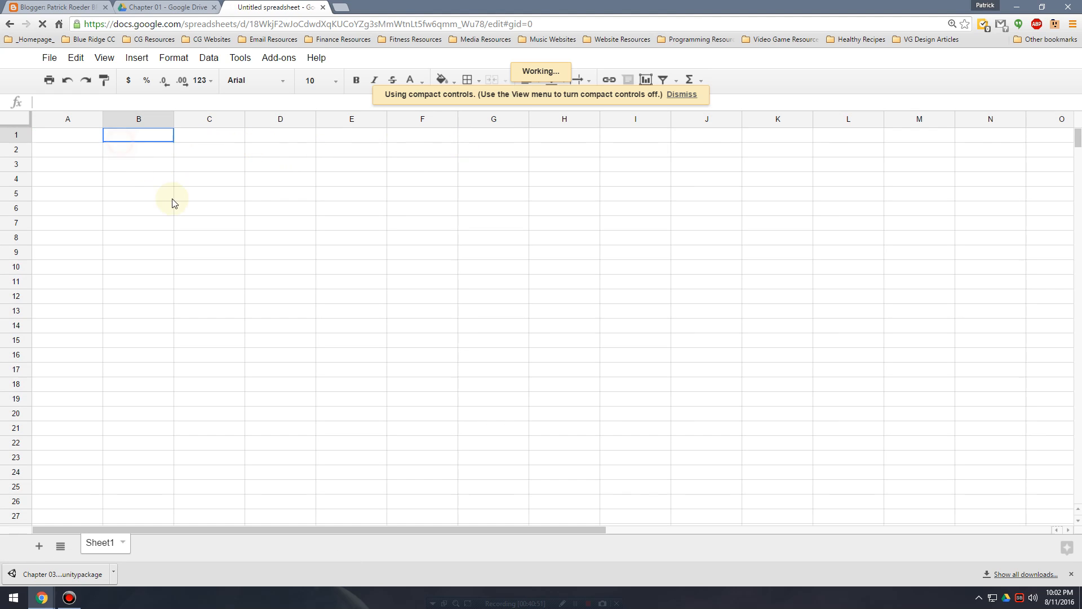
click(180, 209)
Enter the column headings Model Name, Textured? and Imported to Unity in cells A1 to C1.
click(79, 141)
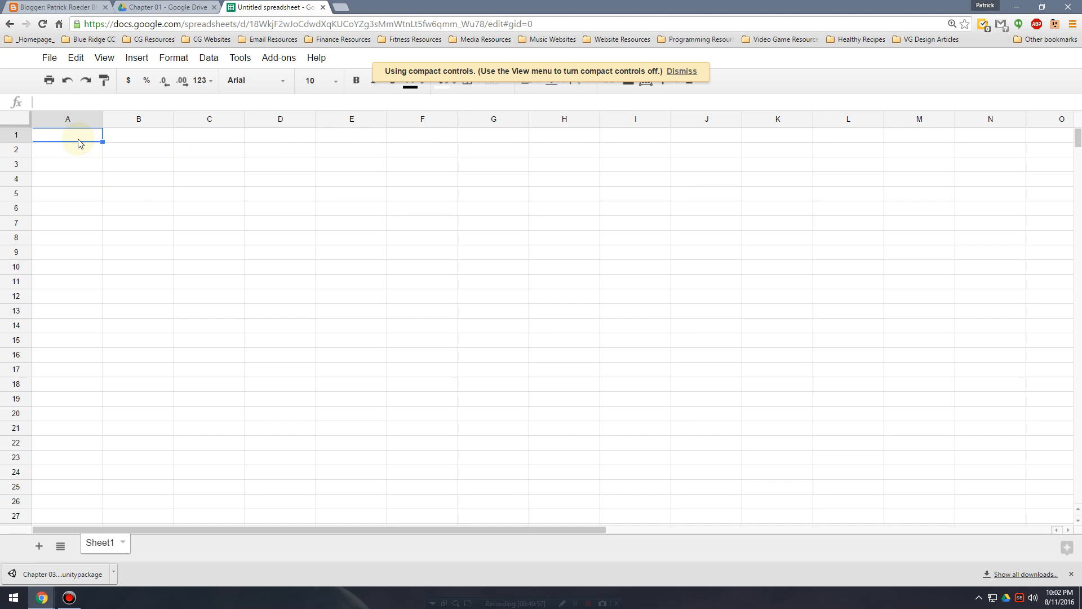
text(Model Name)
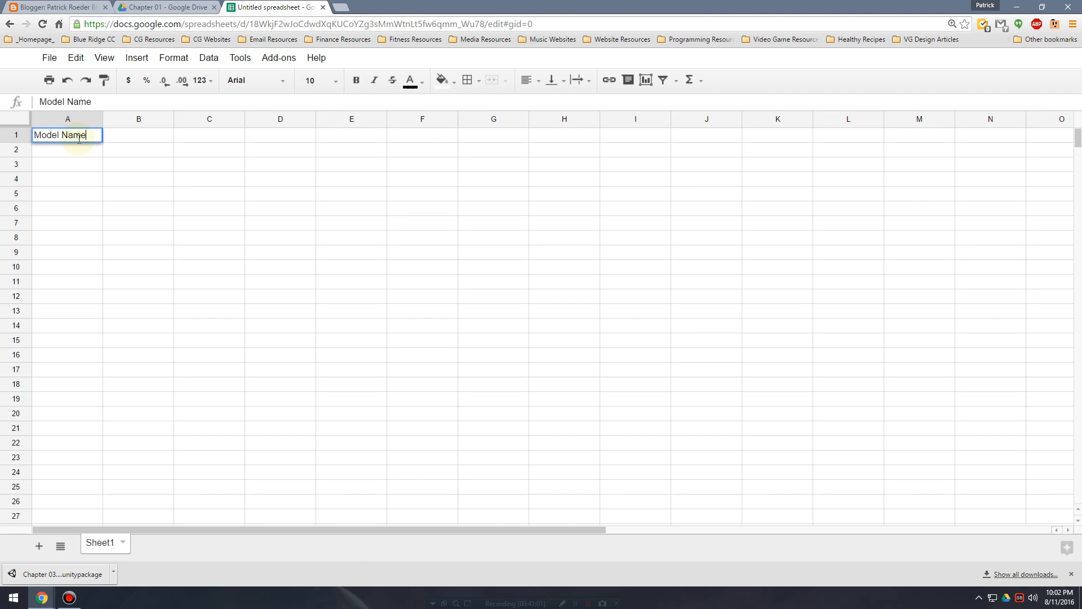
key(Tab)
text(Textured?)
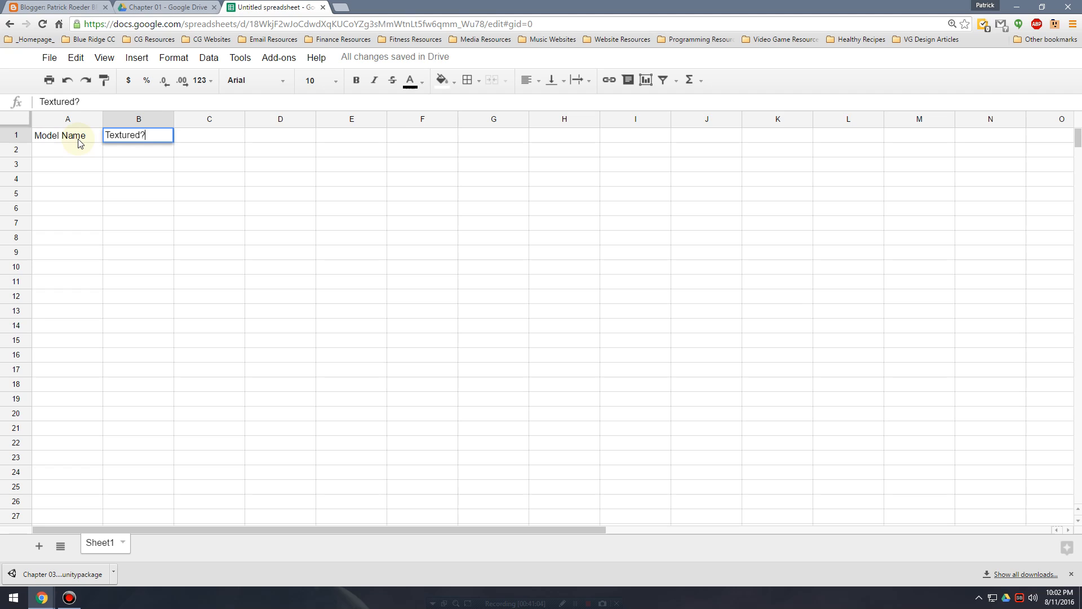
key(Tab)
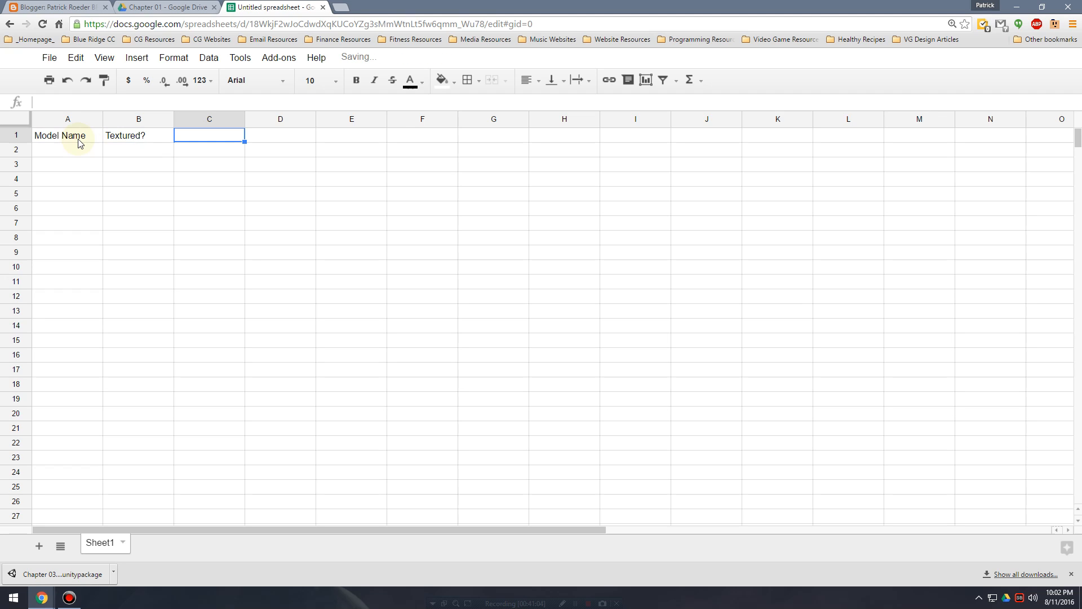
text(type)
key(BackSpace)
key(BackSpace)
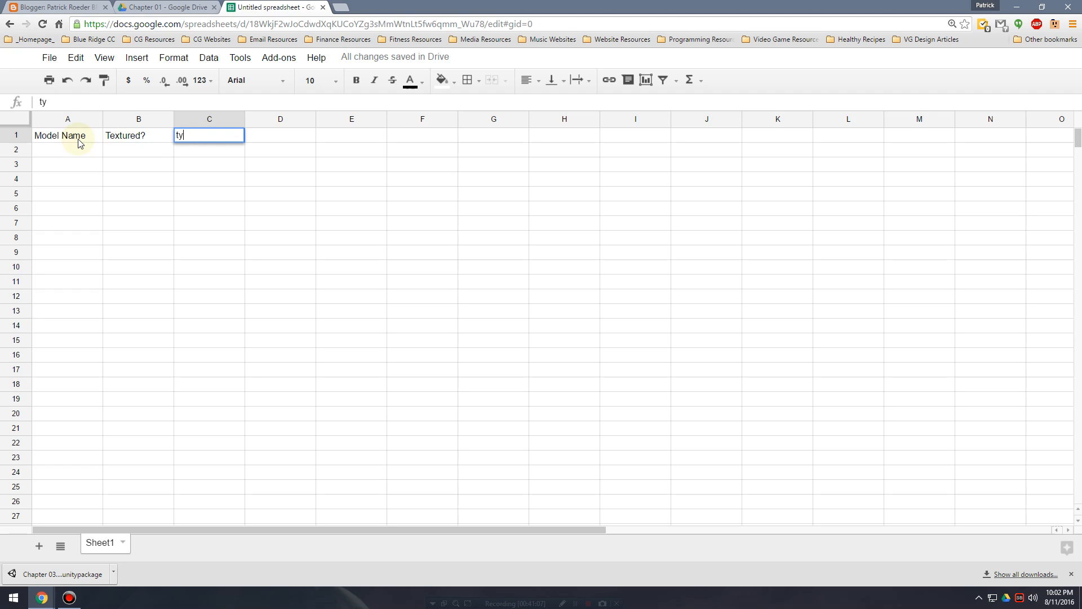
text(Imported to Unity)
key(Tab)
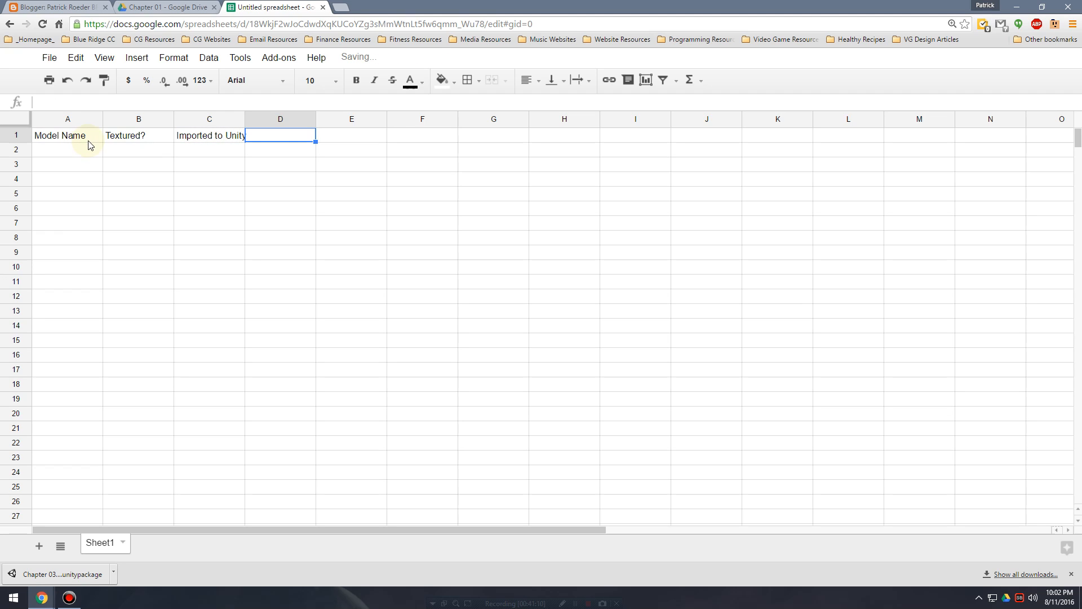
Fill row 2 with the model pipe, textured yes and imported to Unity no.
click(80, 150)
text(Cha)
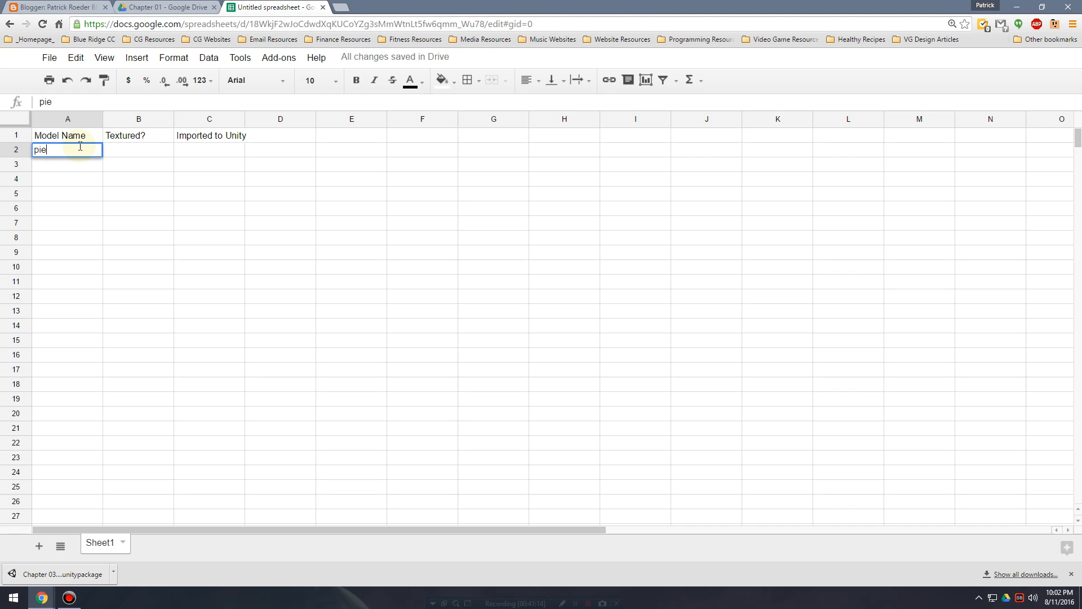
key(Tab)
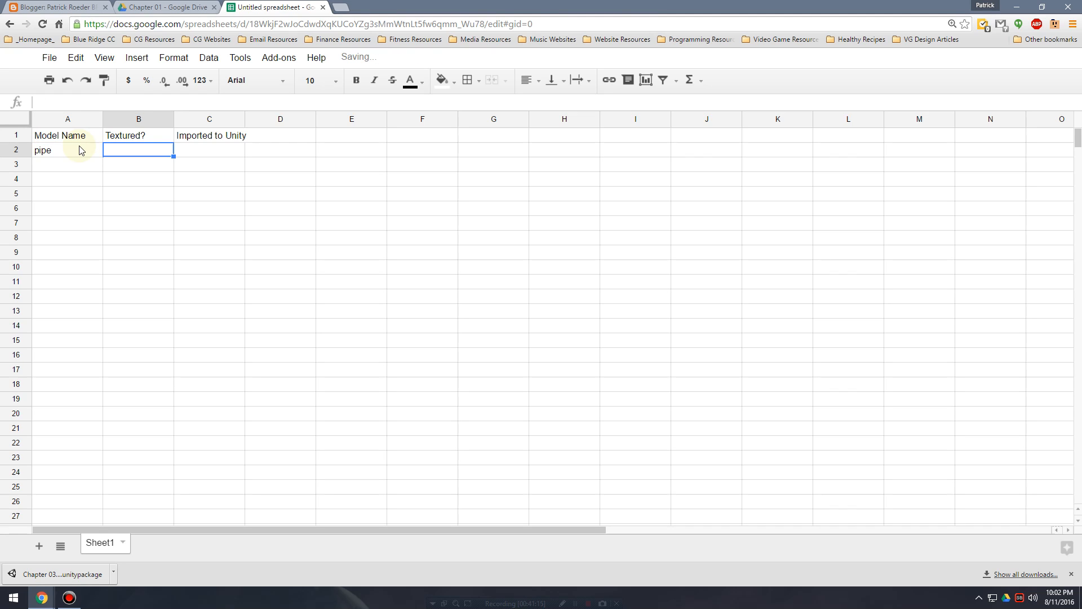
text(yes)
key(Tab)
text(no)
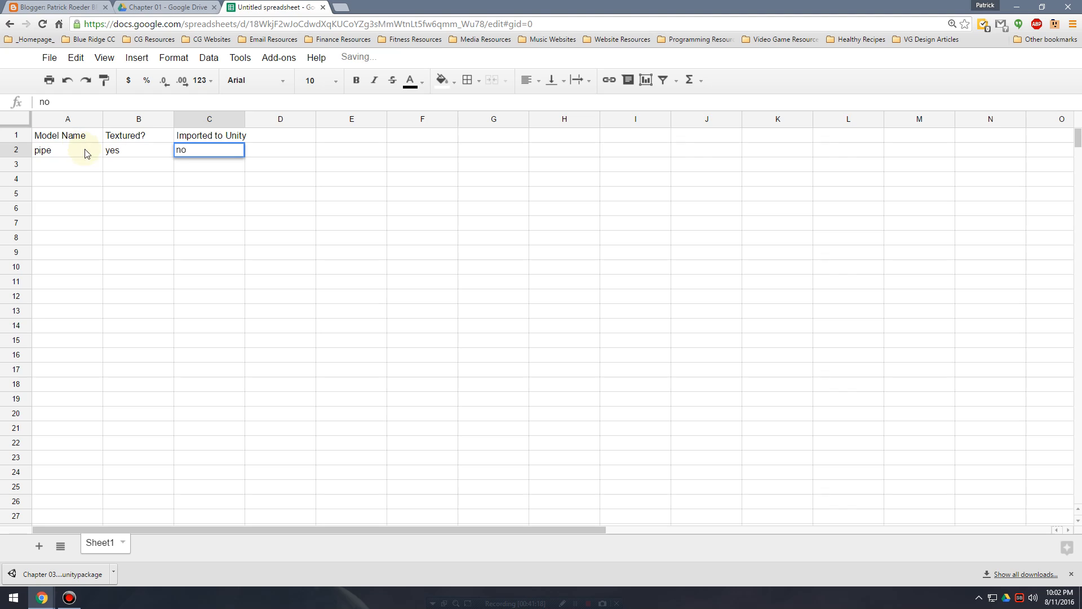
Fill row 3 with the model bush, textured yes and imported to Unity yes.
click(81, 169)
double_click(84, 167)
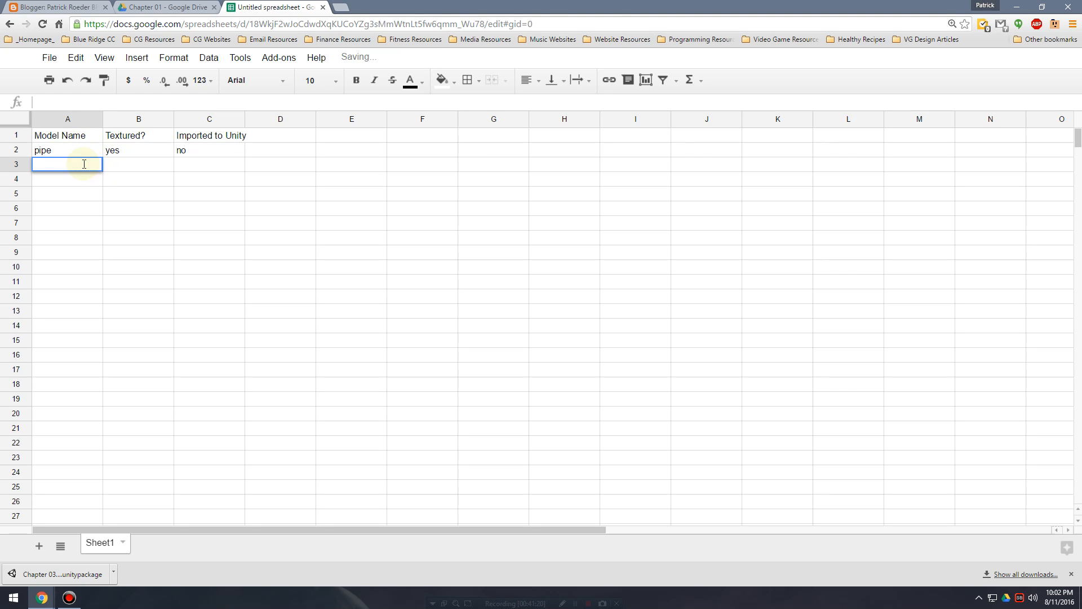
text(bush)
key(Tab)
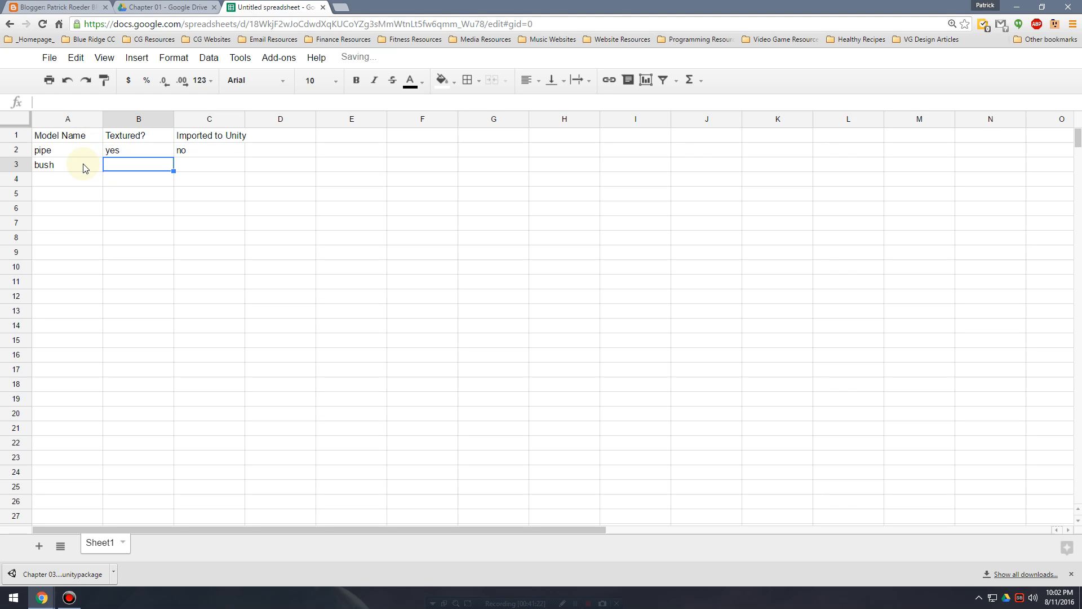
text(yes)
key(Tab)
text(yes)
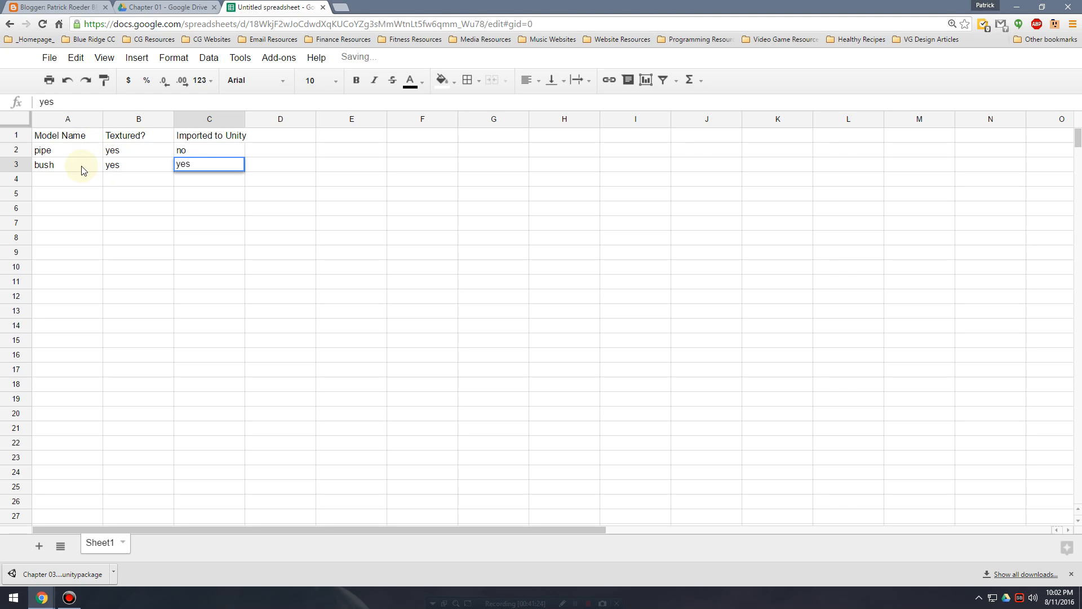
key(Return)
Freeze row 1 as the spreadsheet's header row and test it by scrolling the sheet.
drag(24, 131, 24, 145)
scroll(157, 195, down, 5)
scroll(163, 193, up, 5)
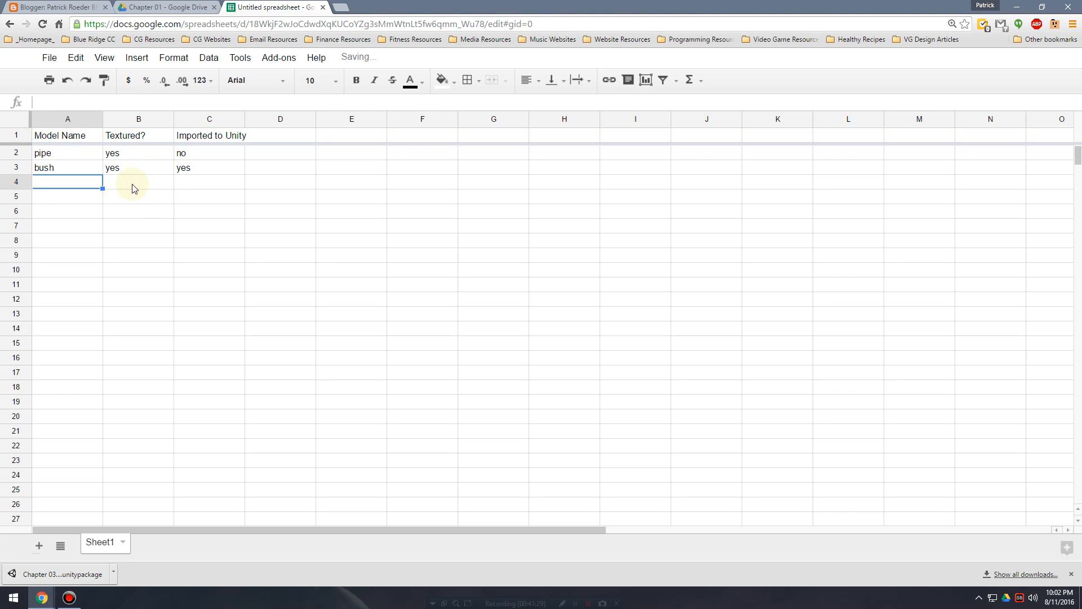
click(141, 187)
click(213, 186)
click(82, 184)
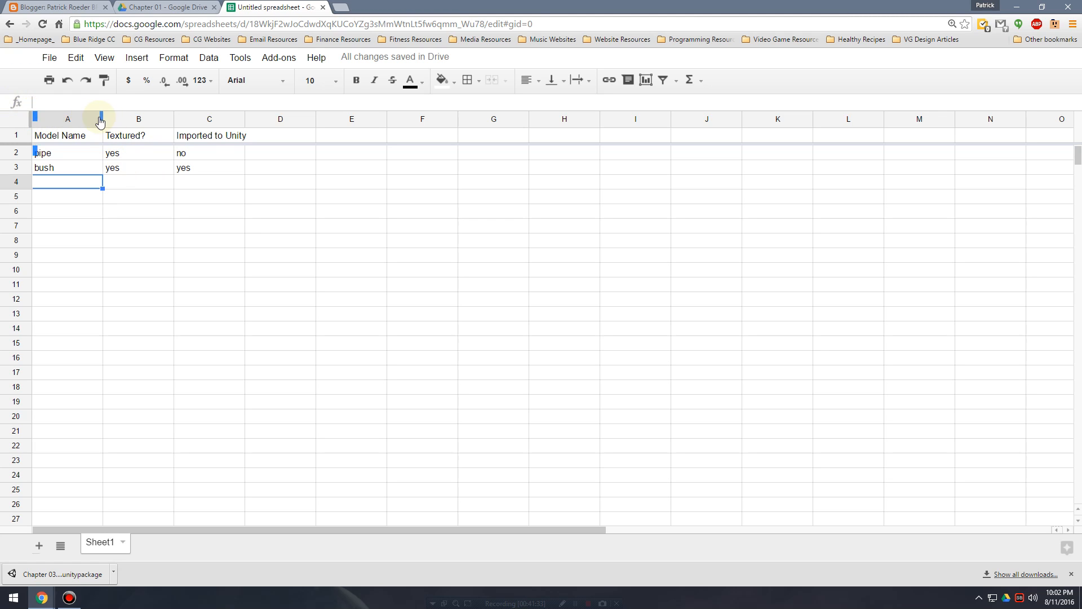
click(270, 254)
click(78, 172)
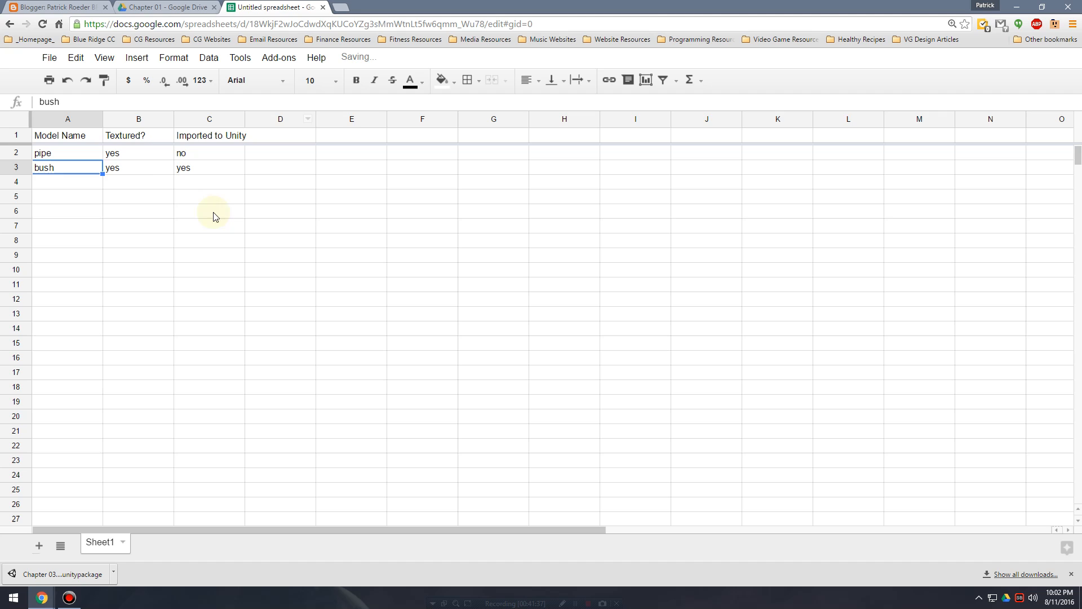
click(138, 196)
click(78, 157)
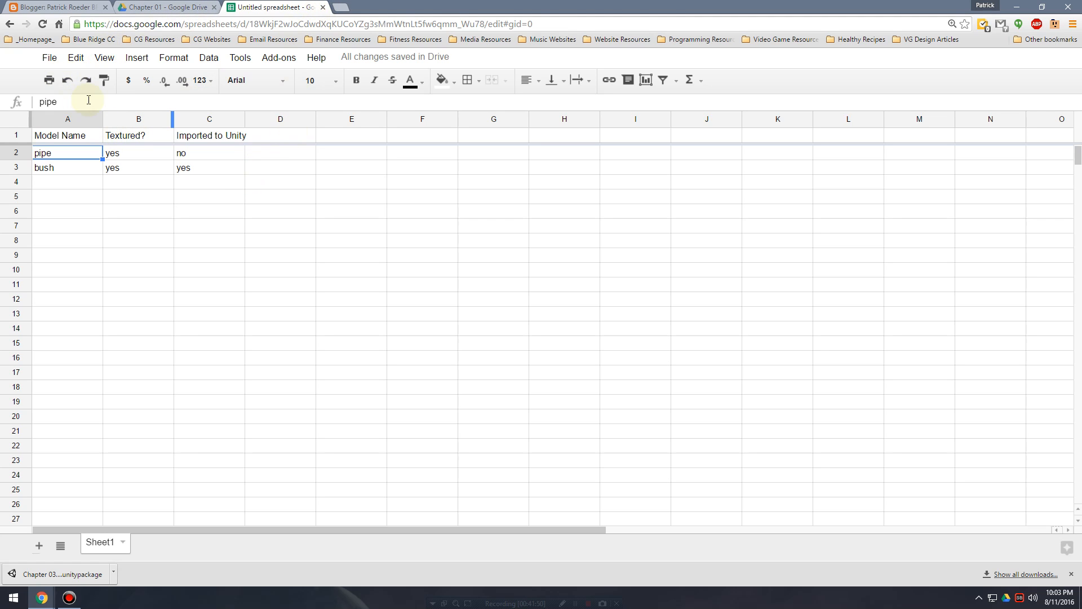
Locate the new spreadsheet in the Chapter 01 Drive folder and close the spreadsheet's browser tab.
click(165, 5)
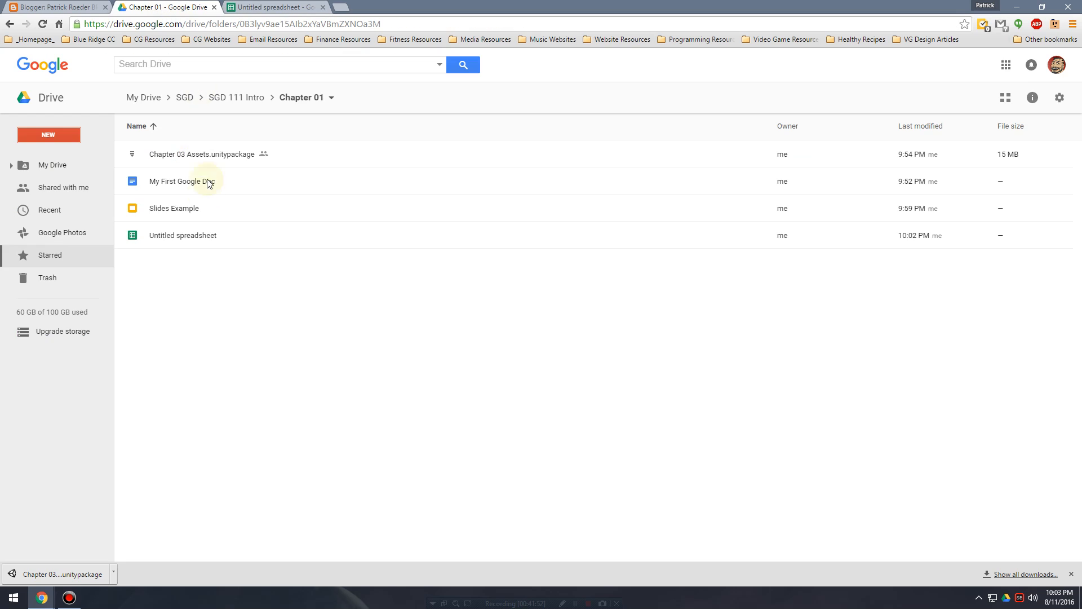
click(204, 239)
click(248, 8)
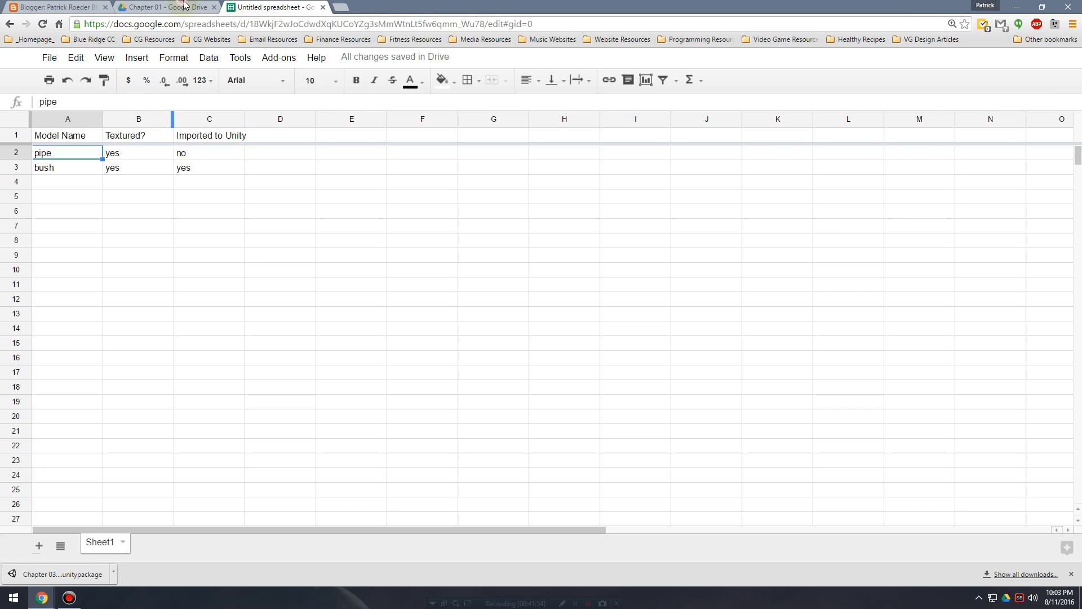
click(321, 7)
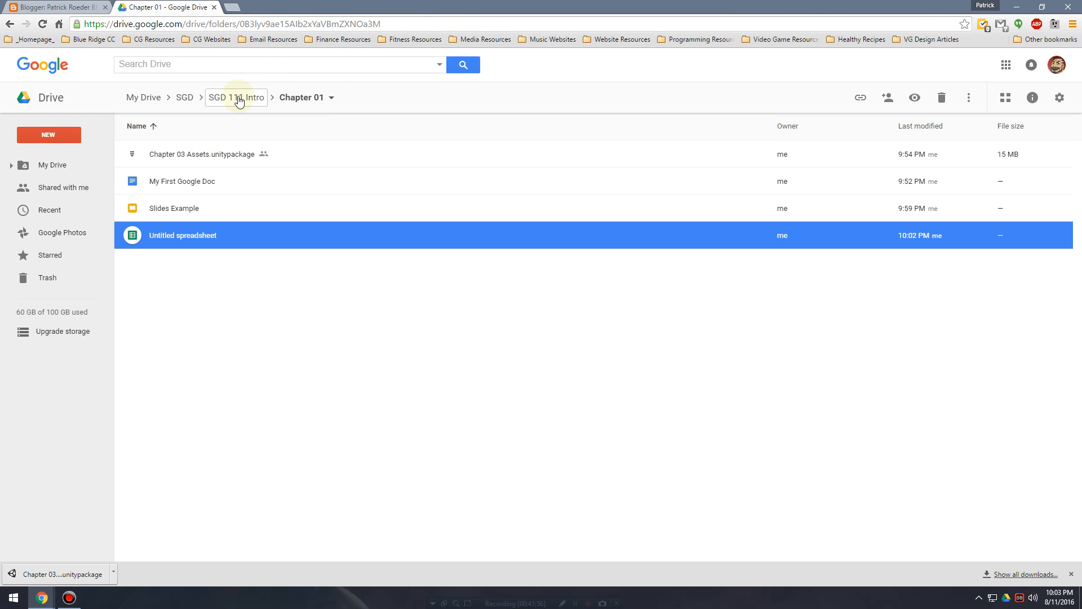
right_click(193, 238)
click(271, 361)
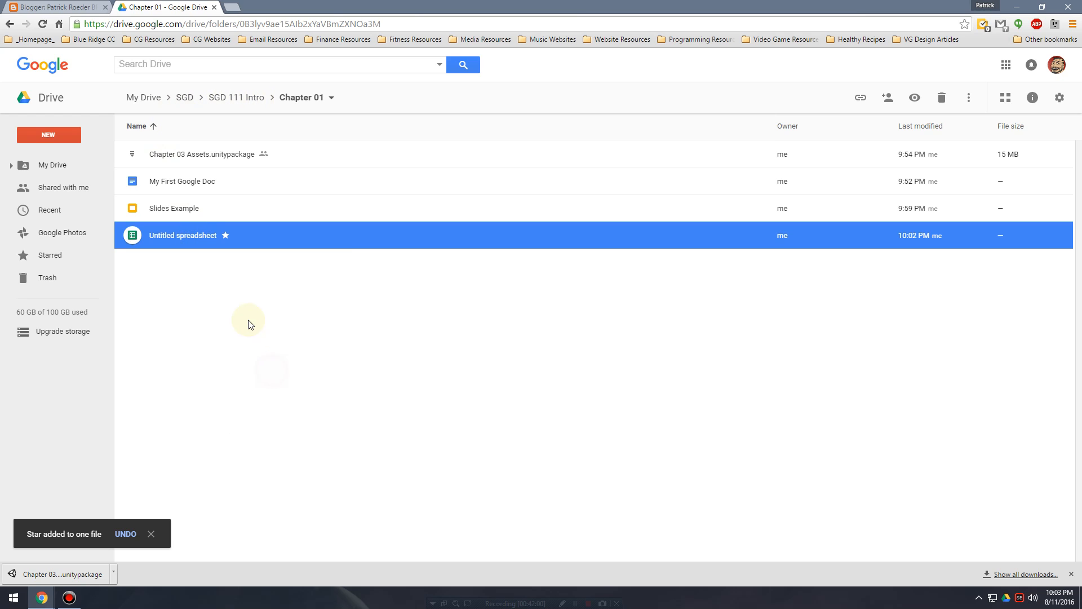
right_click(212, 239)
Rename the untitled spreadsheet in the Chapter 01 folder as Sheets Example.
right_click(210, 231)
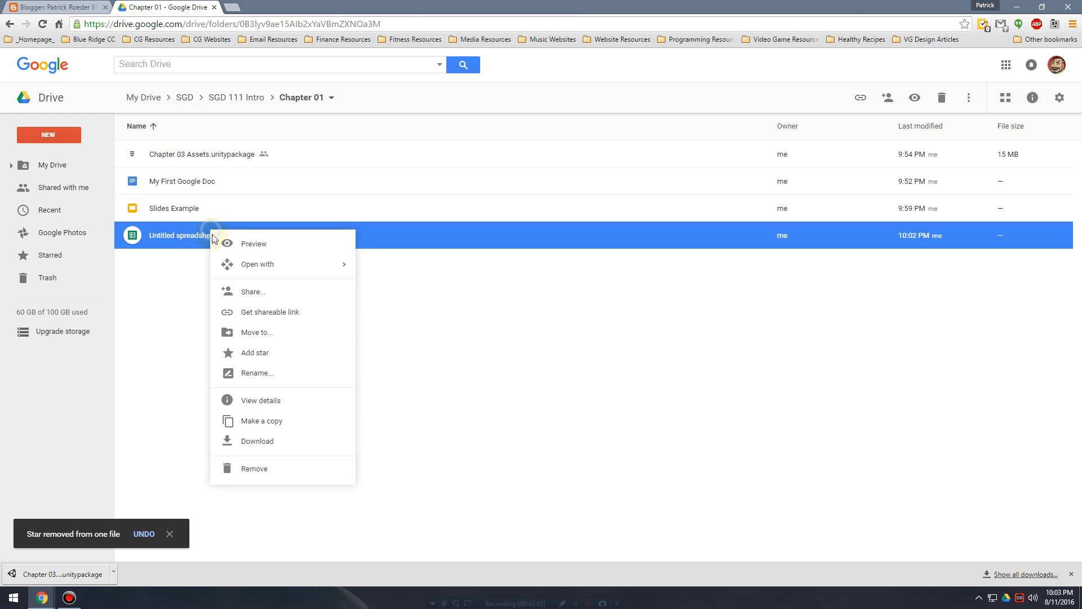
click(275, 373)
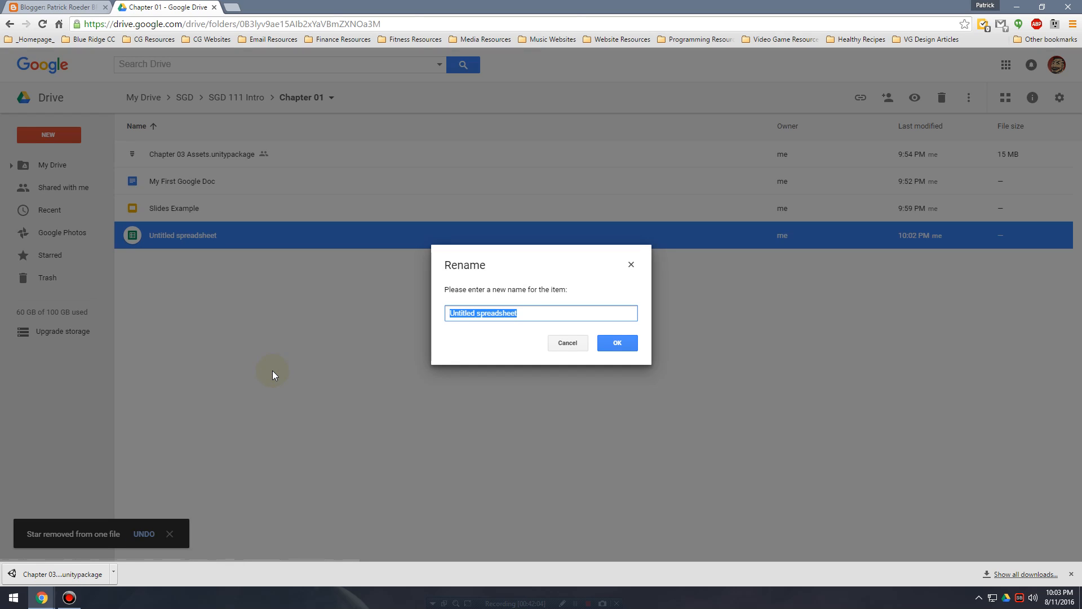
text(Sheet)
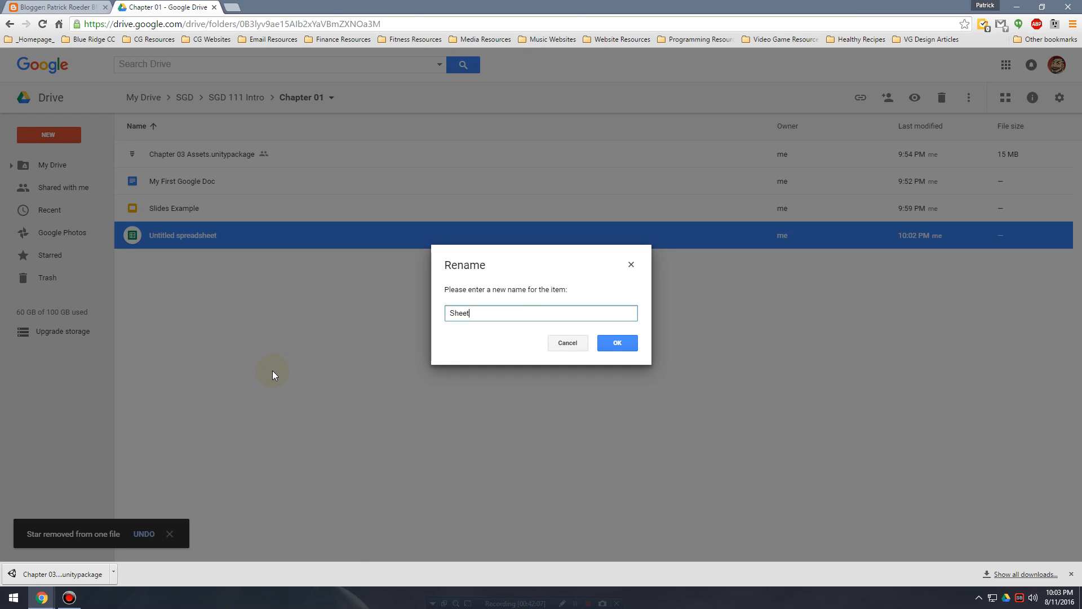
text(s Example)
key(Return)
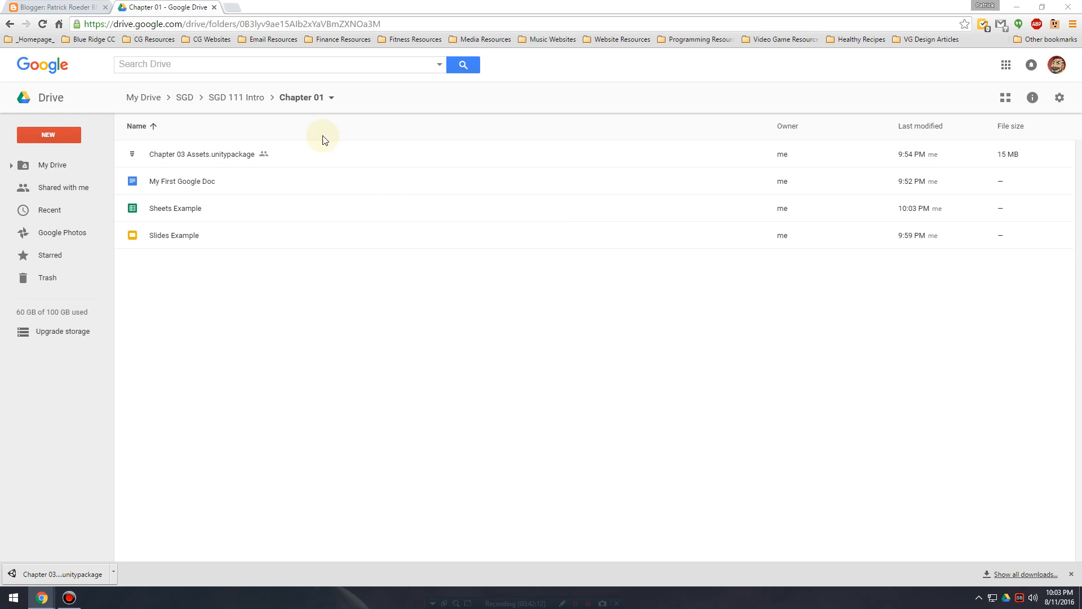
click(57, 6)
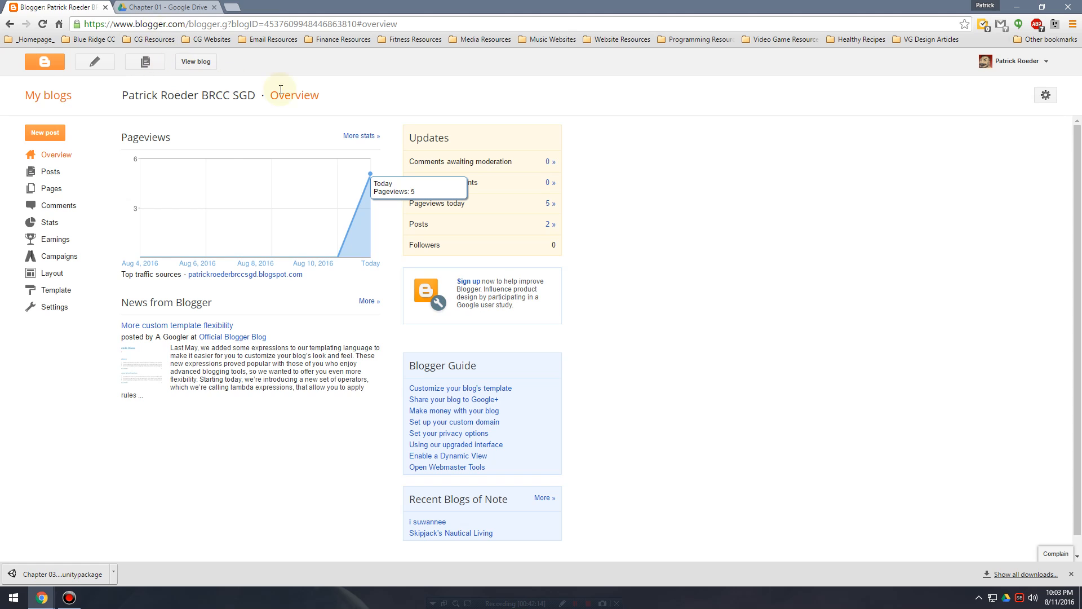
click(168, 7)
click(77, 5)
click(160, 6)
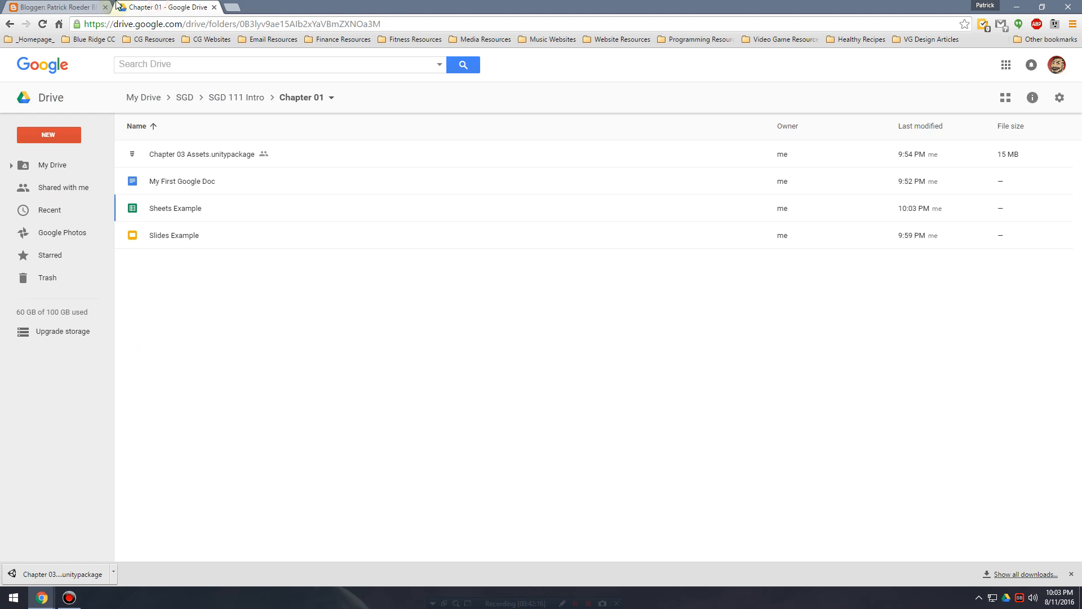
click(92, 5)
click(164, 6)
click(94, 5)
click(162, 5)
click(79, 6)
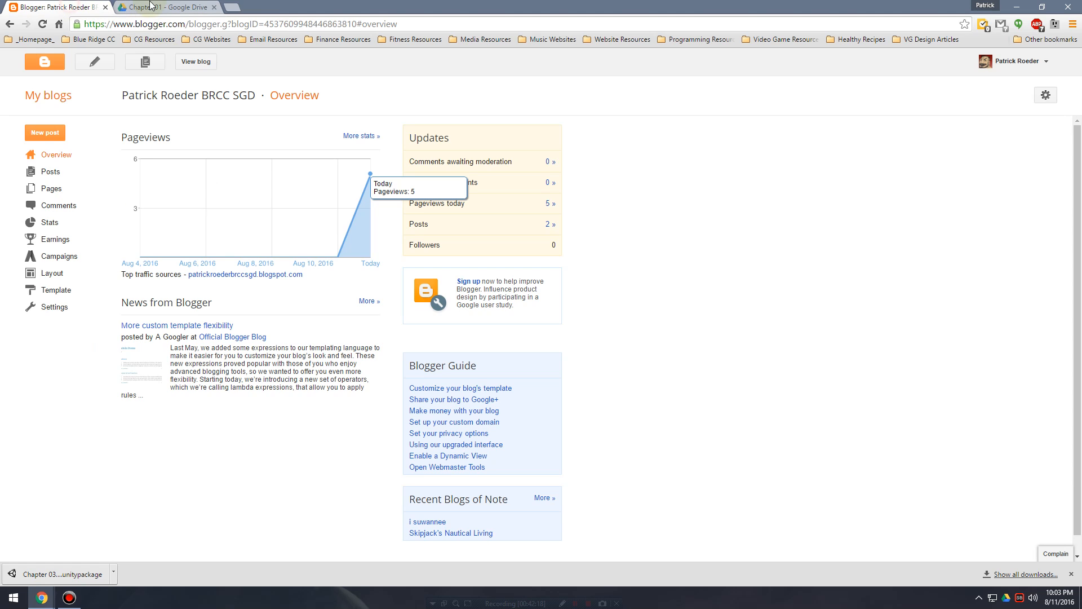
click(150, 5)
click(91, 5)
click(161, 5)
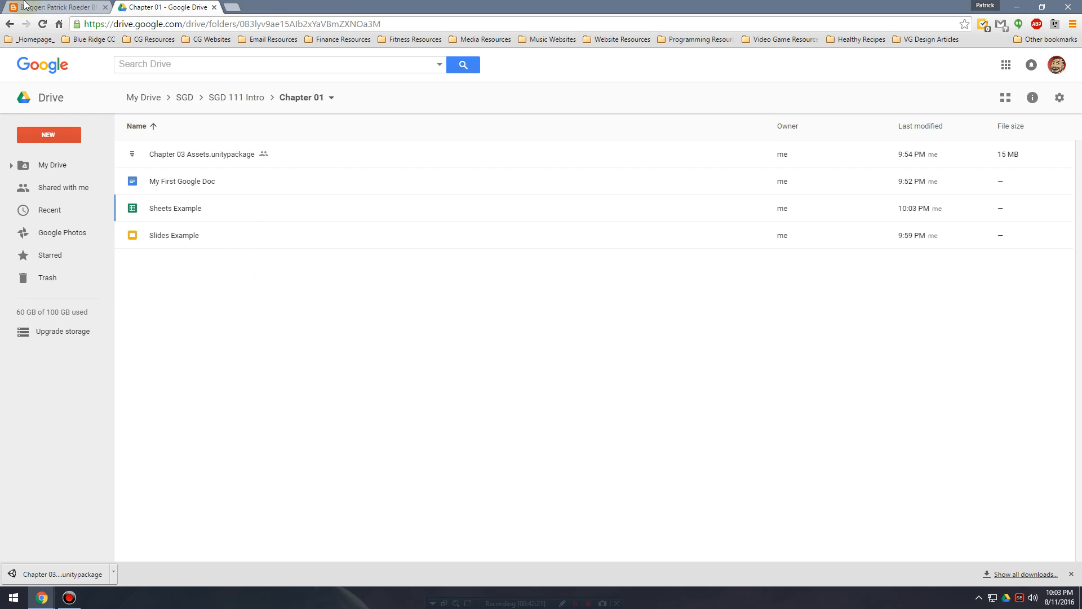
Start a new blog post from the Blogger posts list and return to the Chapter 01 folder in Google Drive.
click(42, 4)
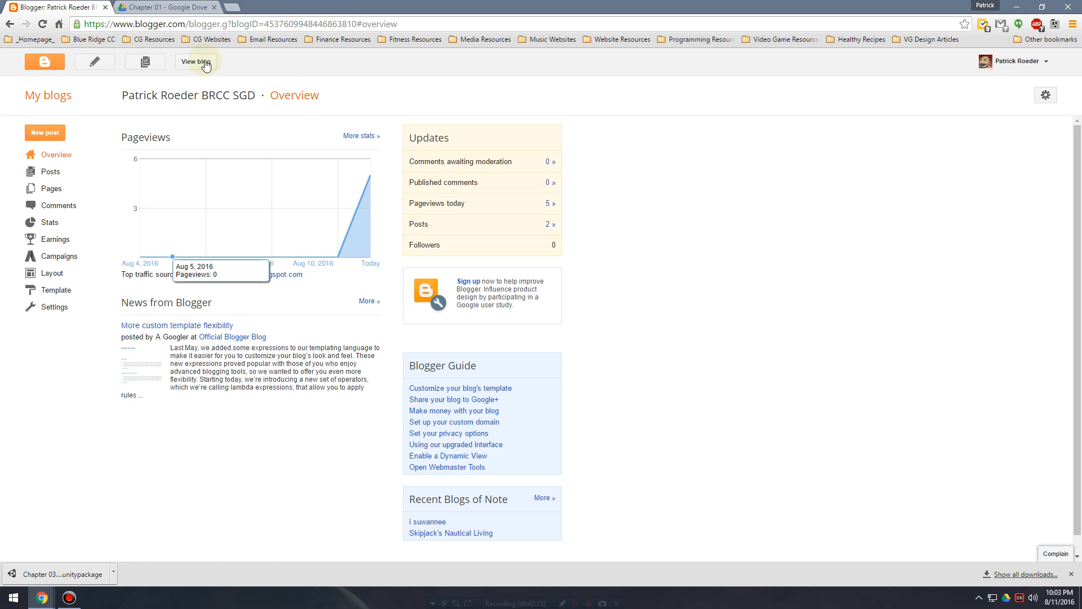
click(64, 174)
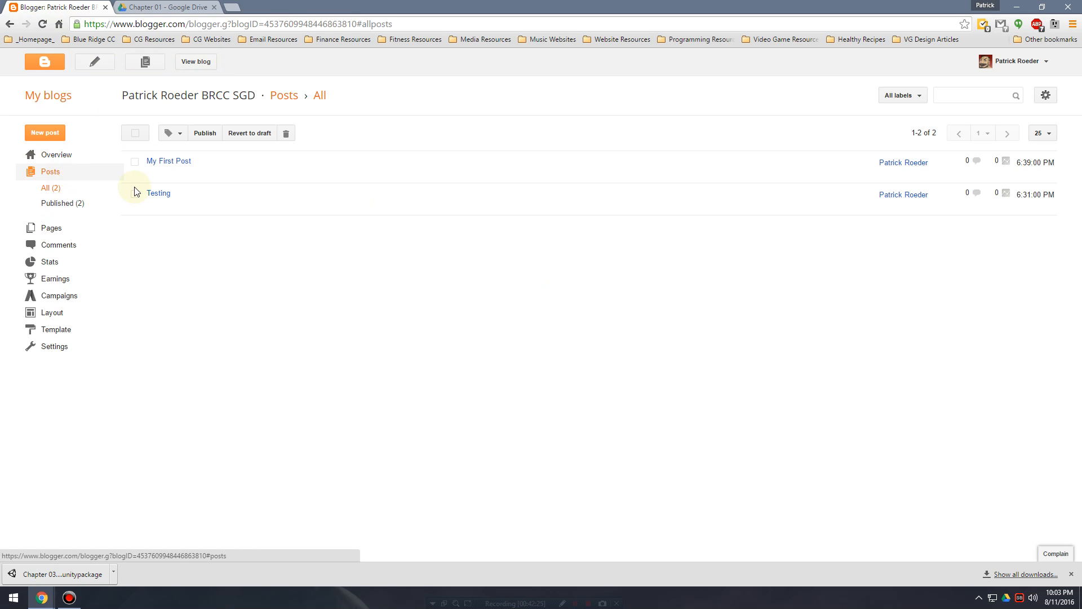
click(52, 133)
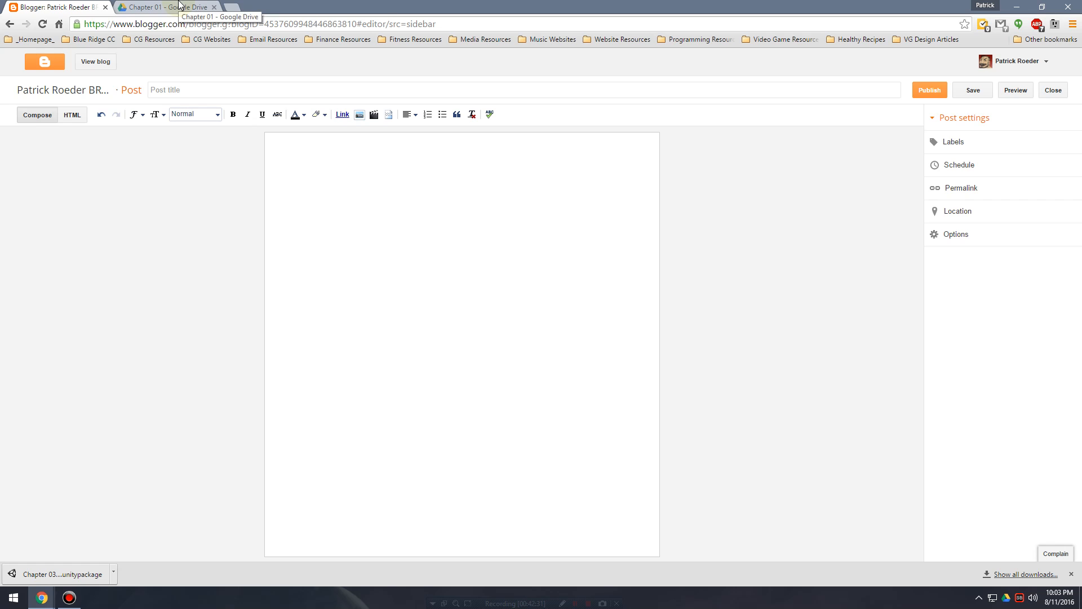
click(180, 6)
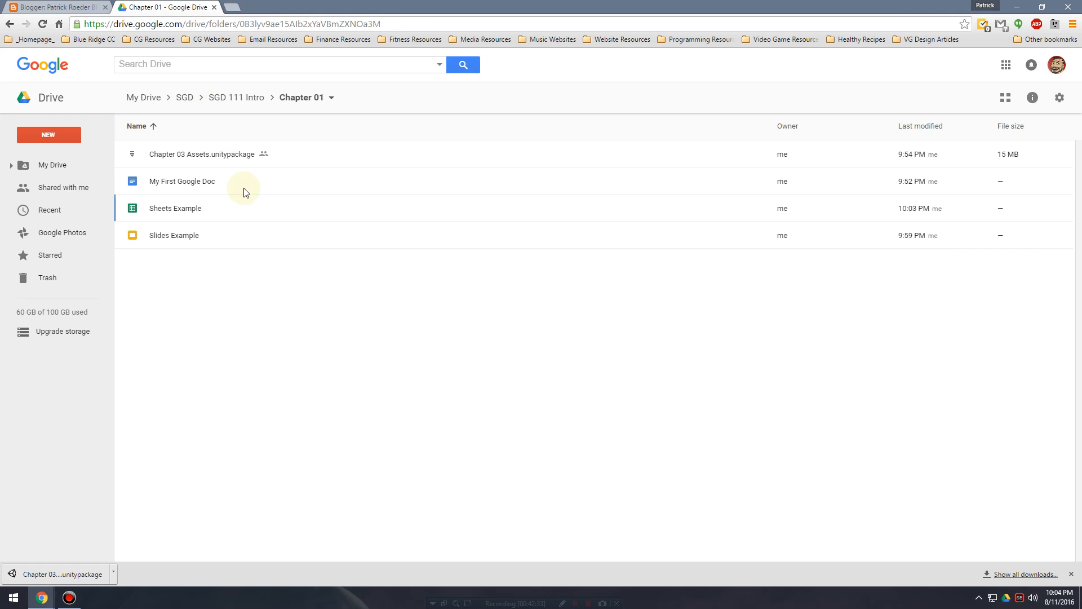
Open My First Google Doc from the Chapter 01 folder and add "MY second sentence" a few lines below the first sentence.
click(212, 183)
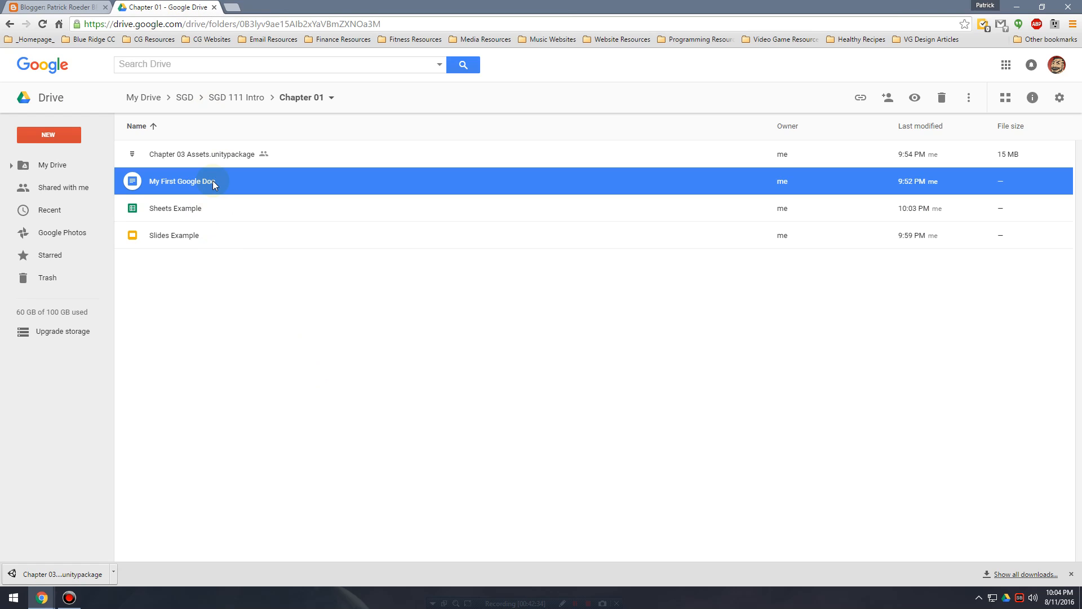
double_click(212, 181)
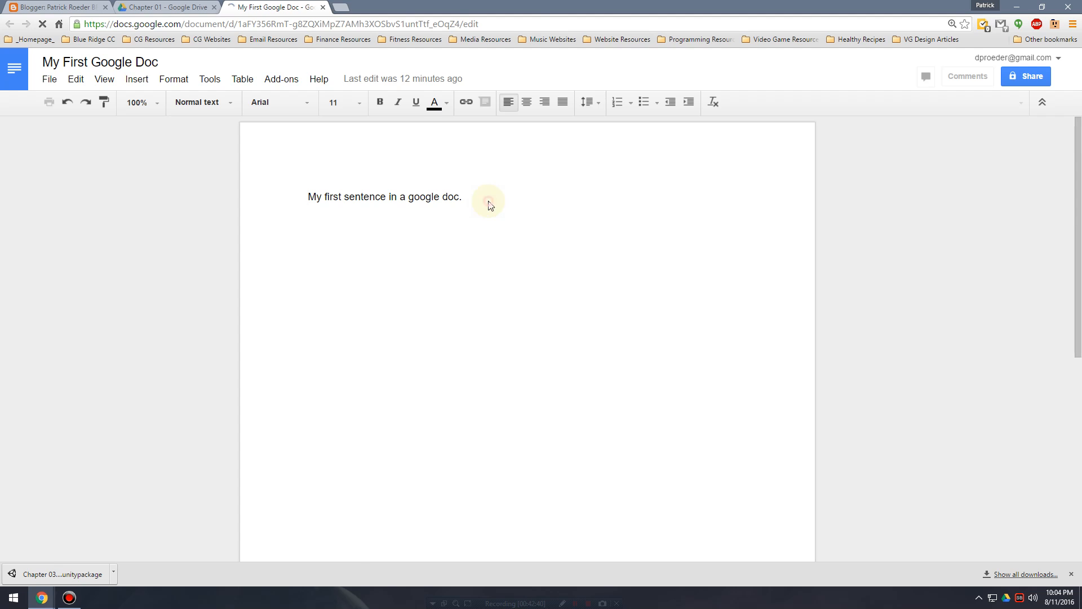
click(490, 200)
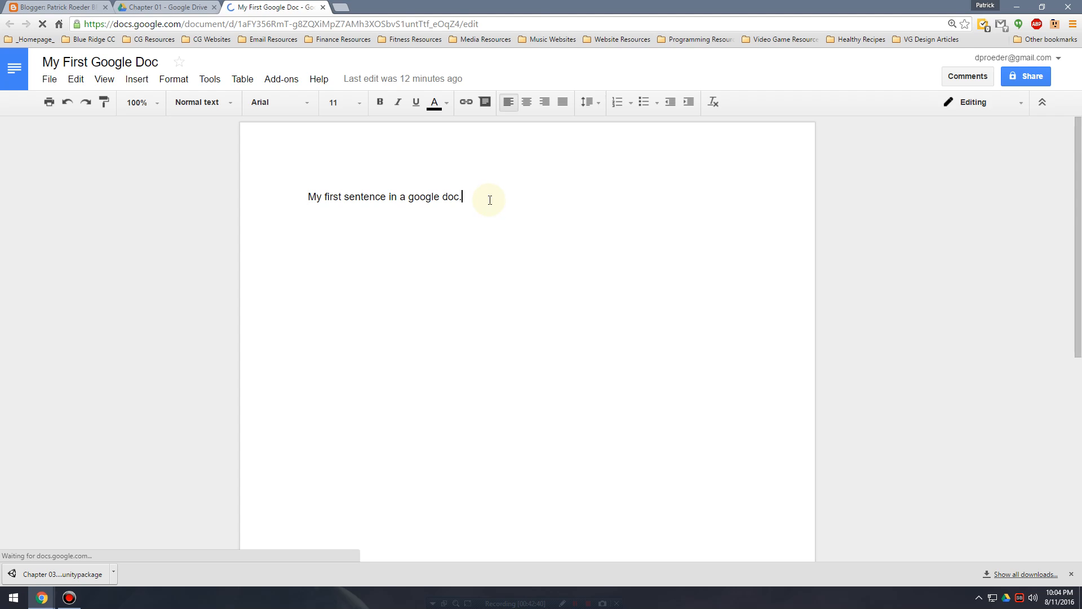
key(Return)
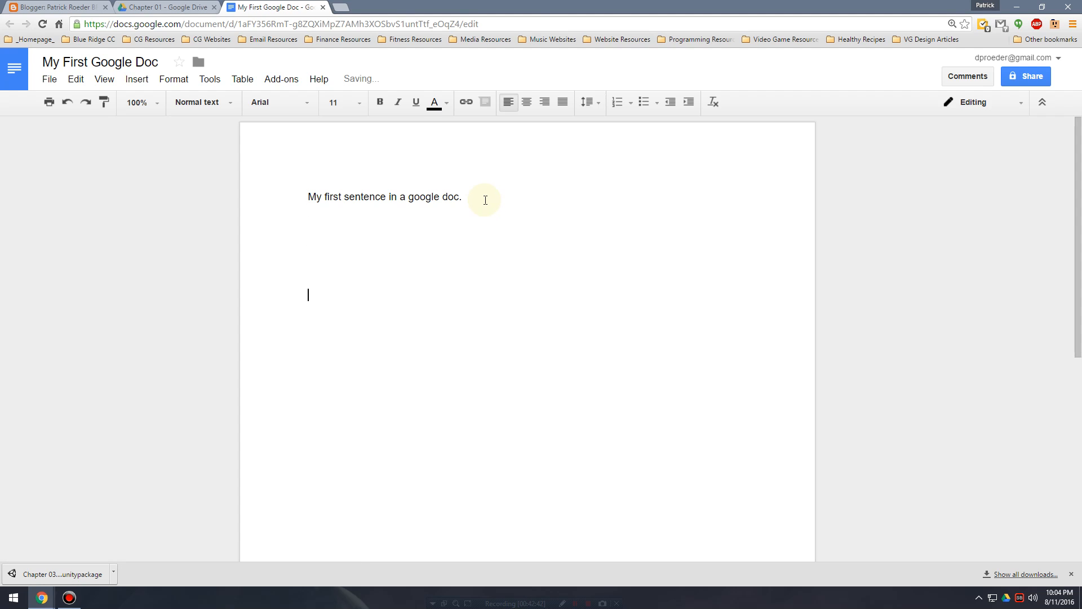
text(my we)
key(BackSpace)
key(BackSpace)
text(second sentenc)
Add the line "My third one." below the second sentence and end the second sentence with a period.
key(Return)
key(Return)
text(My t)
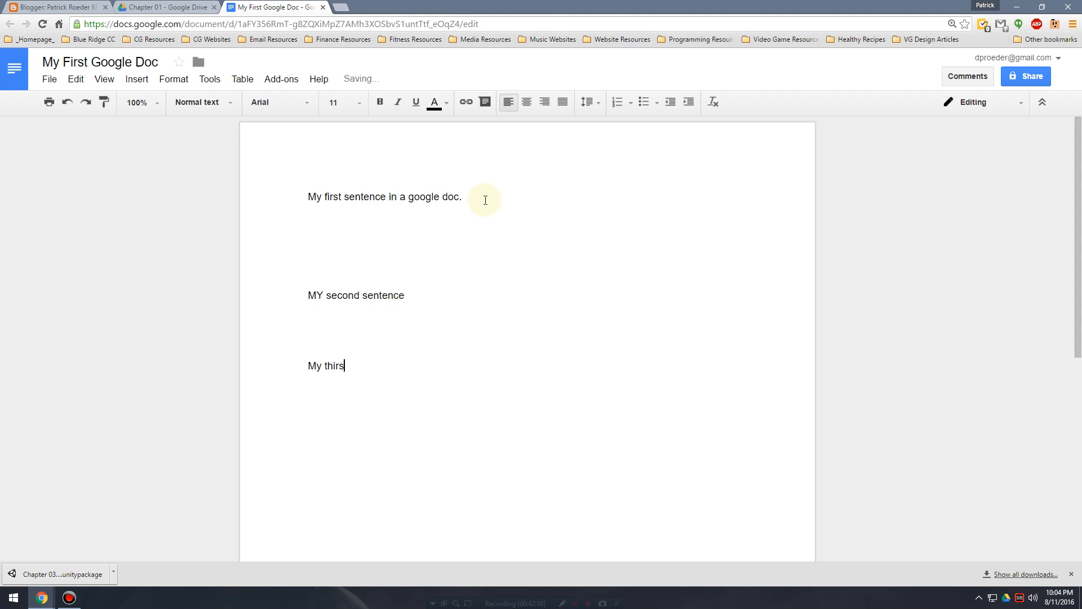
text(hirs)
key(BackSpace)
text(d one.)
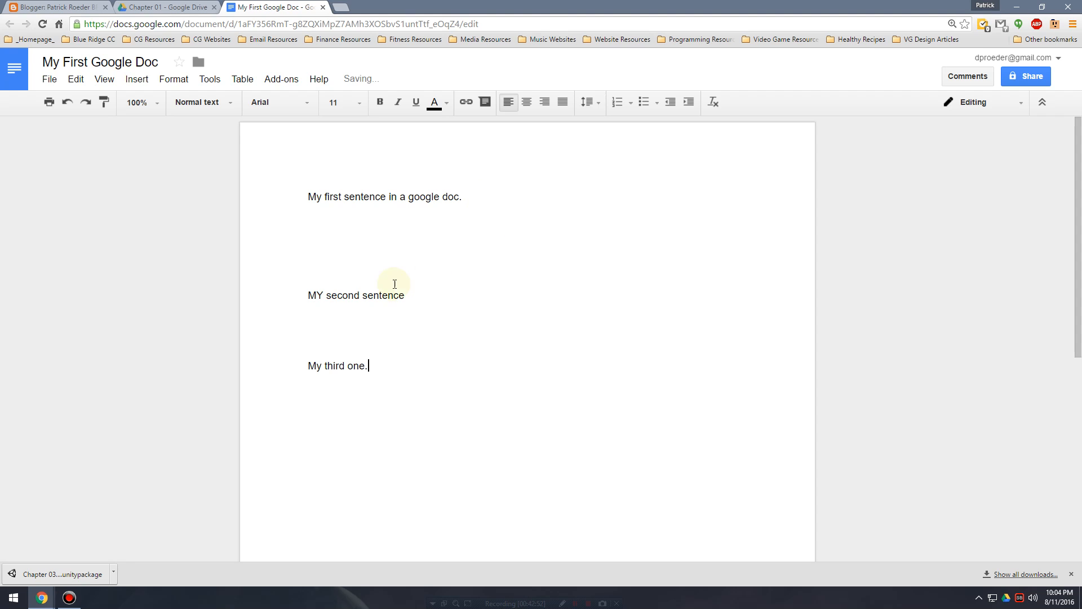
click(434, 297)
text(.)
key(Up)
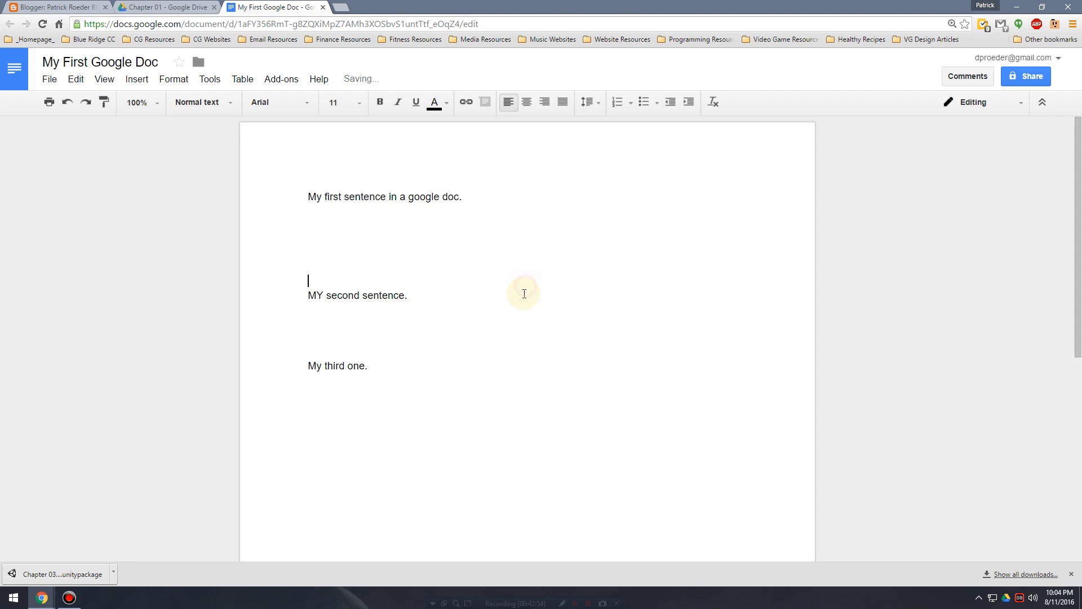
Open the document's Publish to the web settings and copy its published link.
click(49, 79)
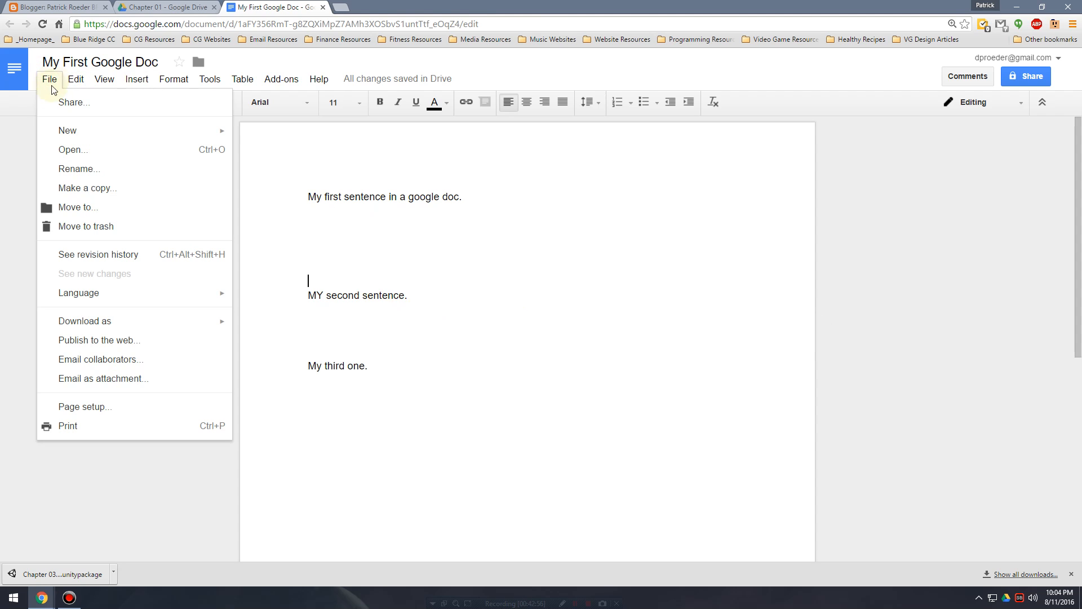
click(122, 341)
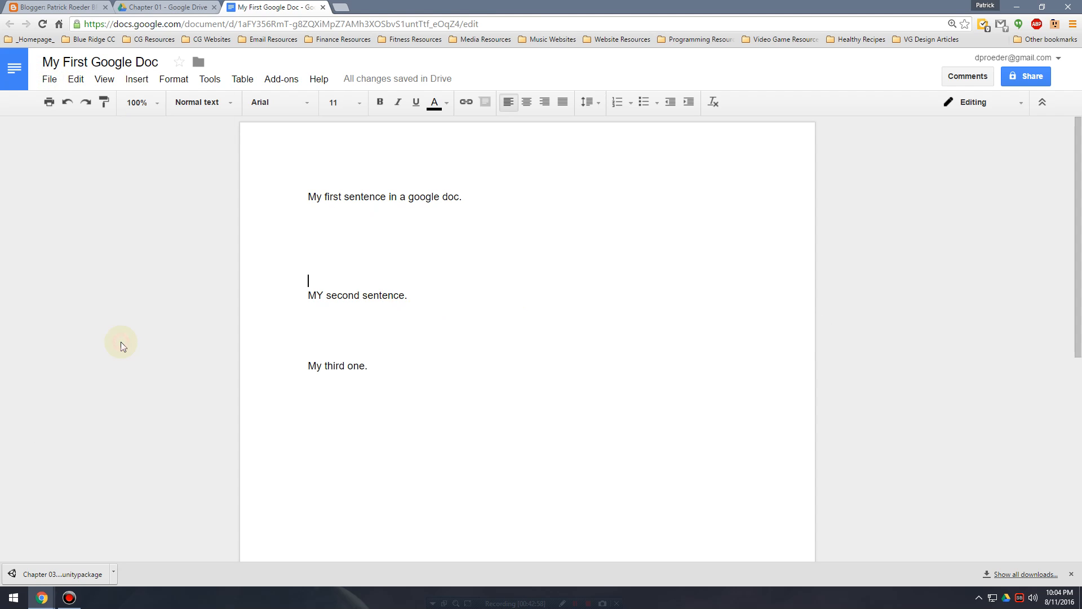
click(469, 275)
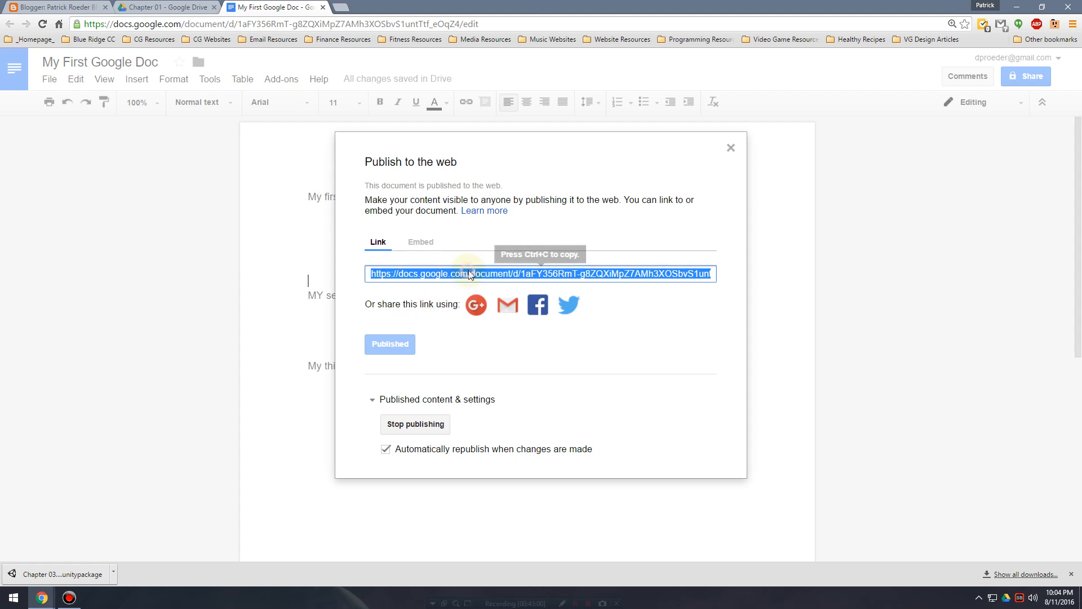
click(505, 274)
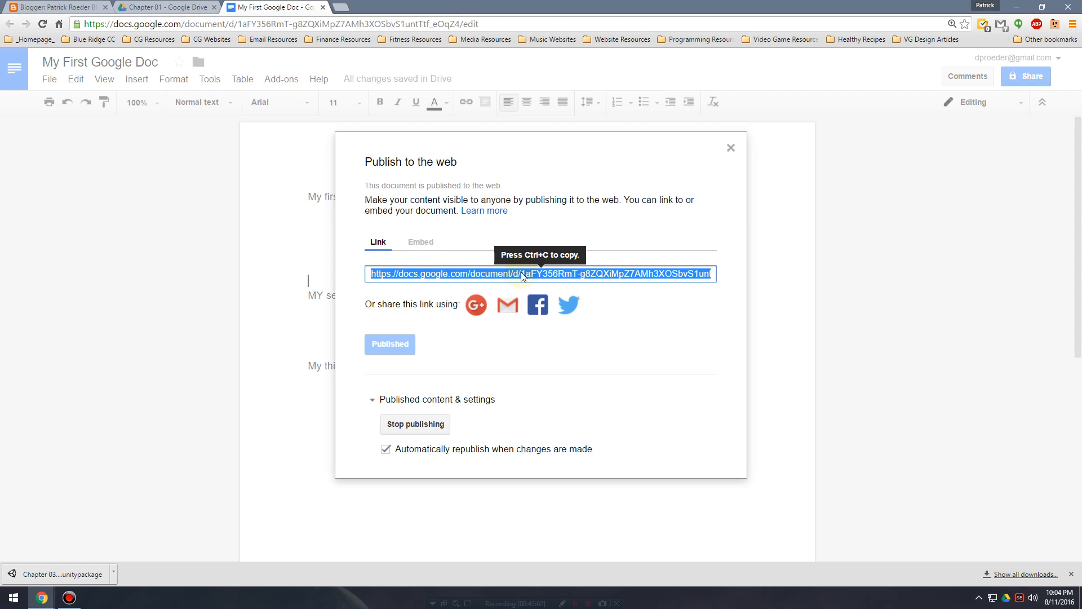
Switch to the new Blogger post and title it Google Doc Link.
click(56, 7)
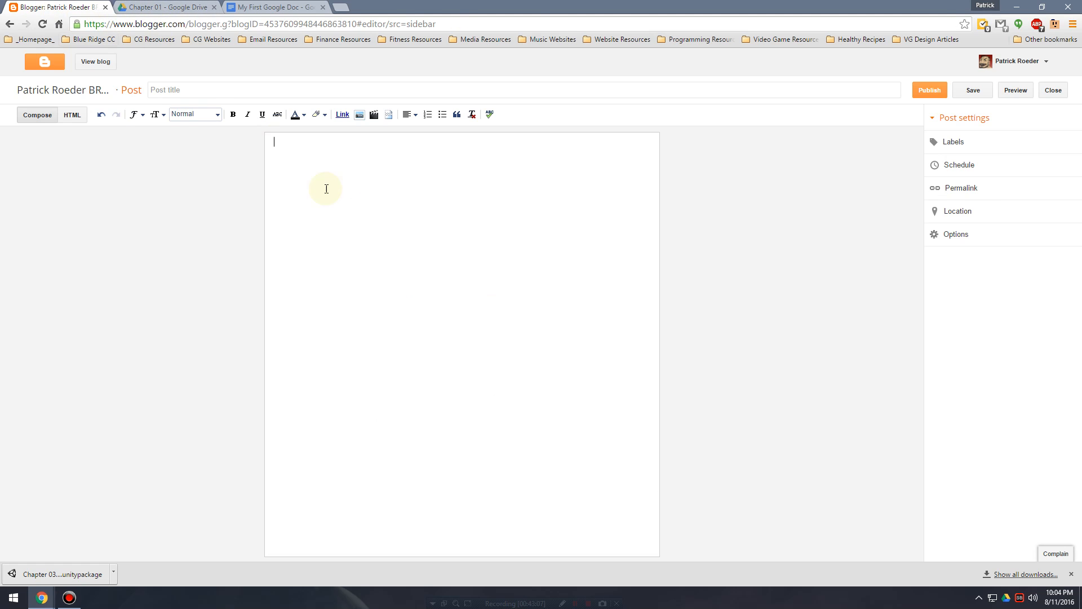
click(227, 94)
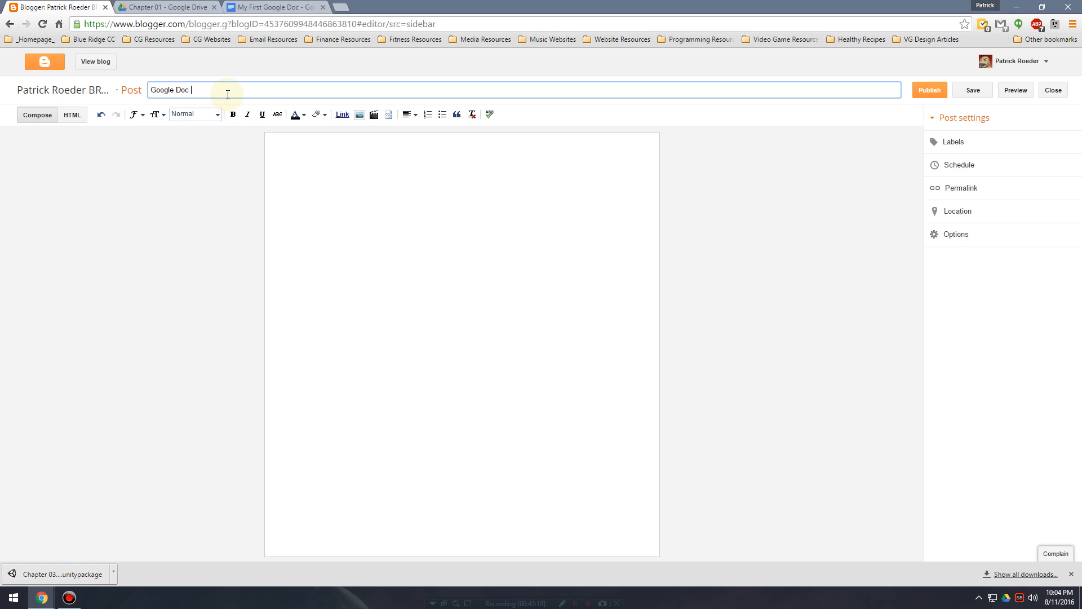
click(434, 167)
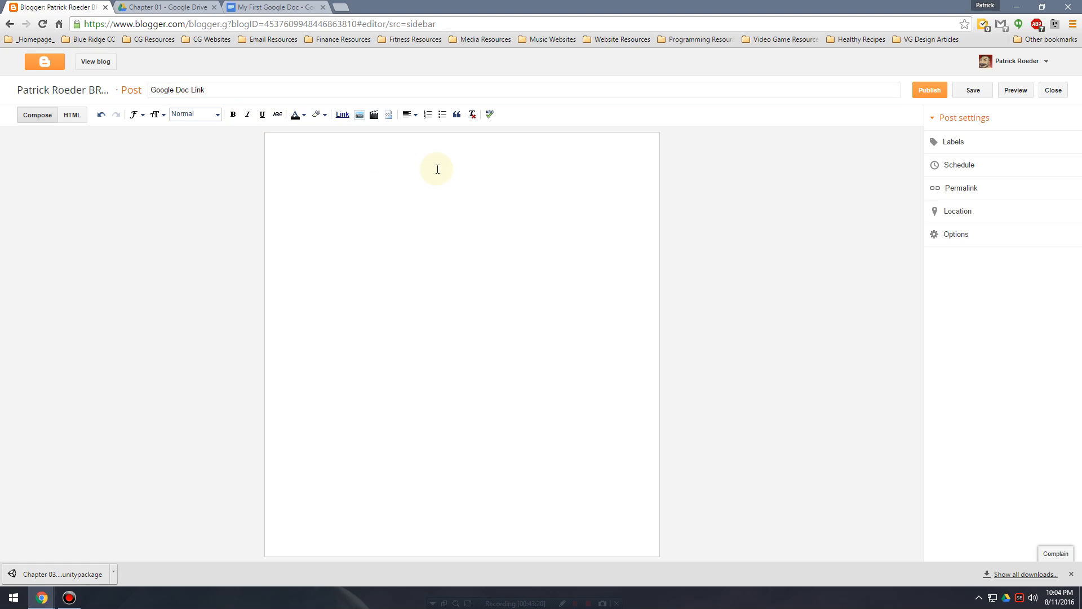
text(https://docs.google.com/document/d/1aFY356RmT-g8ZQXiMpZ7AMh3XOSbvS1untTtf_eOqZ4/pub)
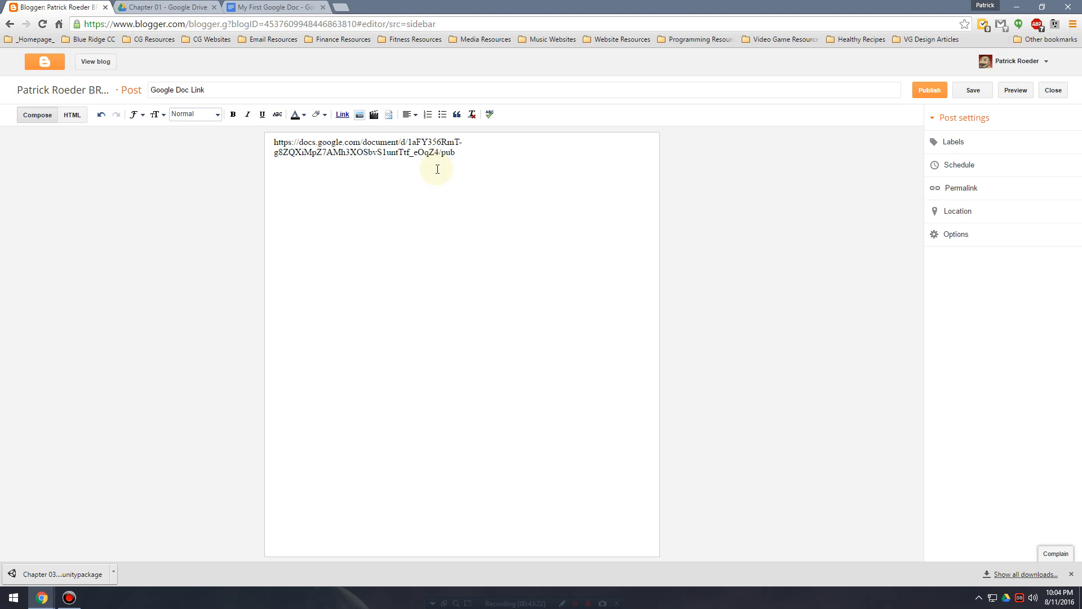
drag(463, 154, 235, 141)
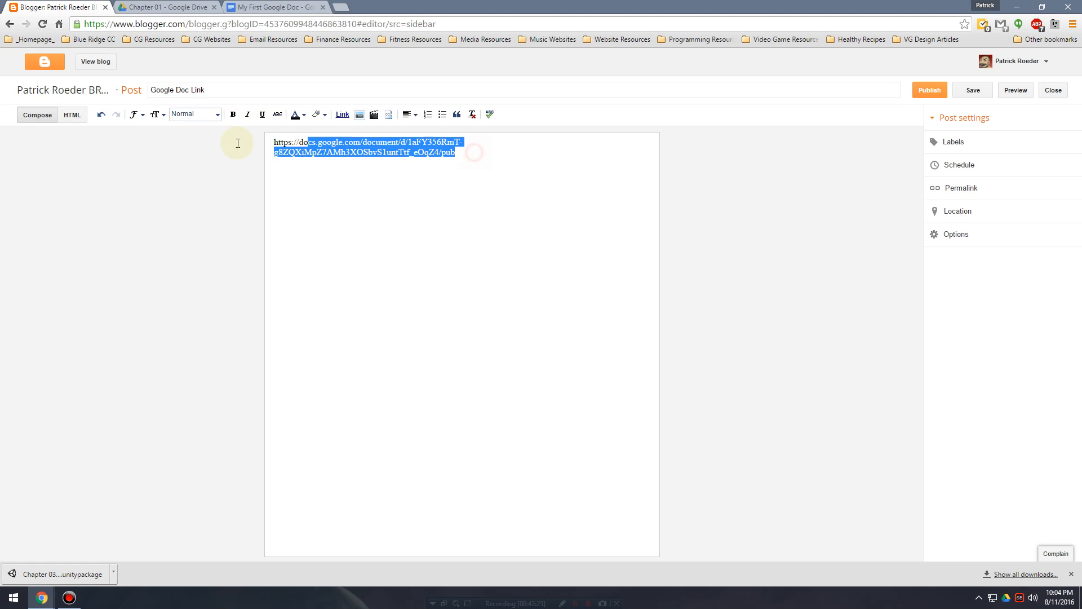
key(BackSpace)
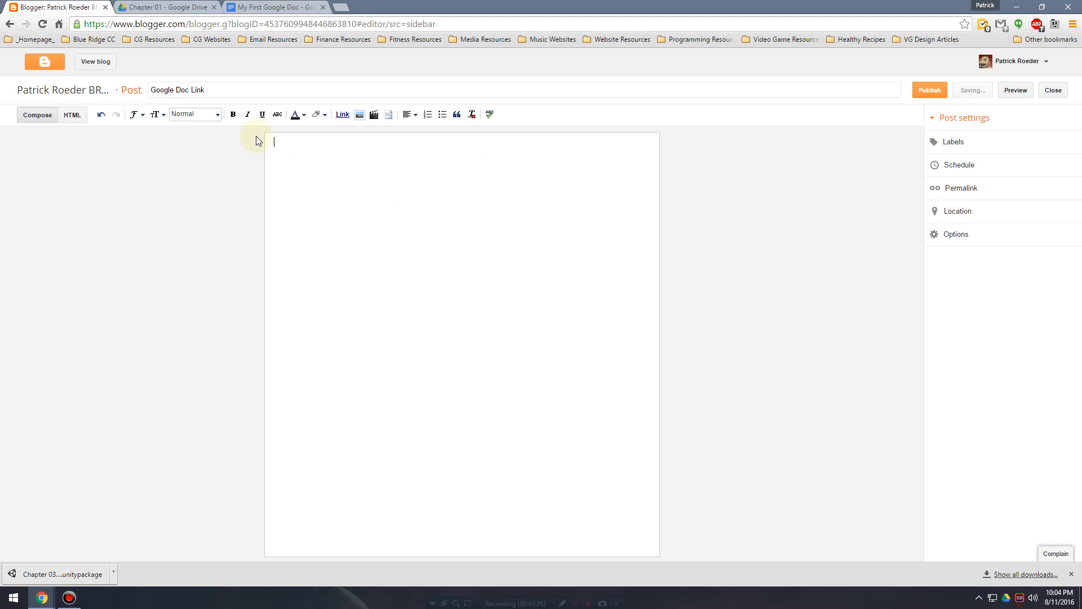
Write "Click here to view google doc" in a larger text size in the post body.
click(155, 115)
click(206, 196)
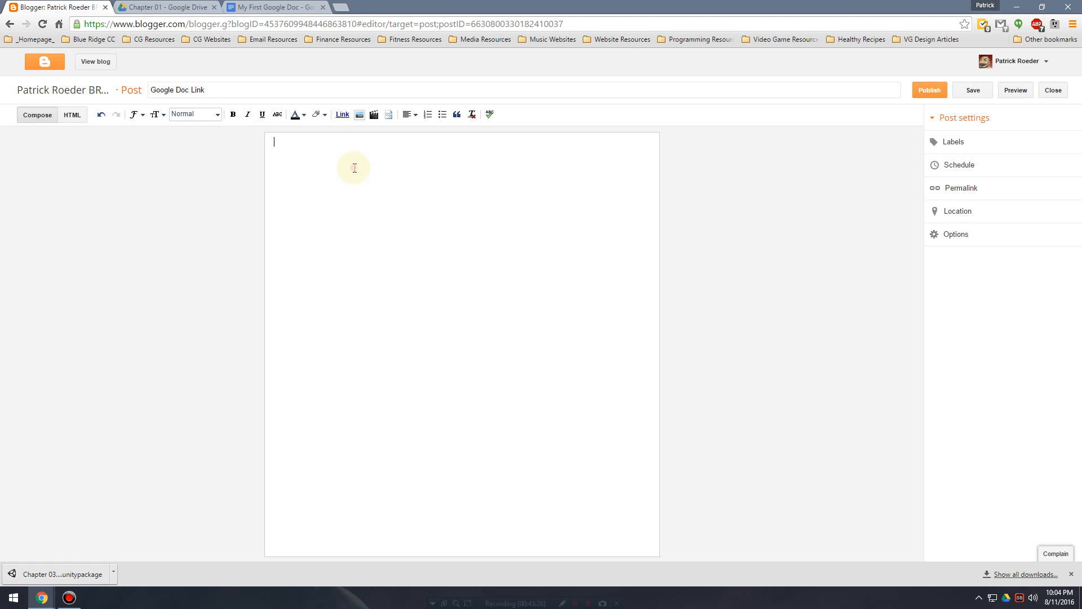
text(Click here to f)
text(i)
key(BackSpace)
key(BackSpace)
text(view )
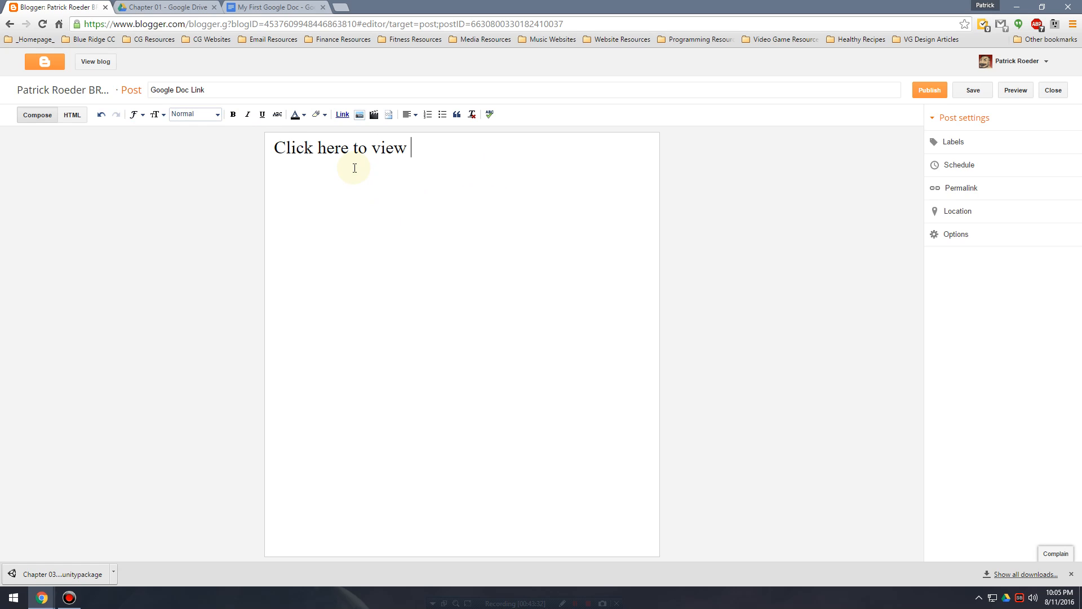
text(google doc)
Link the whole "Click here to view google doc" line to the copied document address and publish the post.
drag(519, 142, 258, 140)
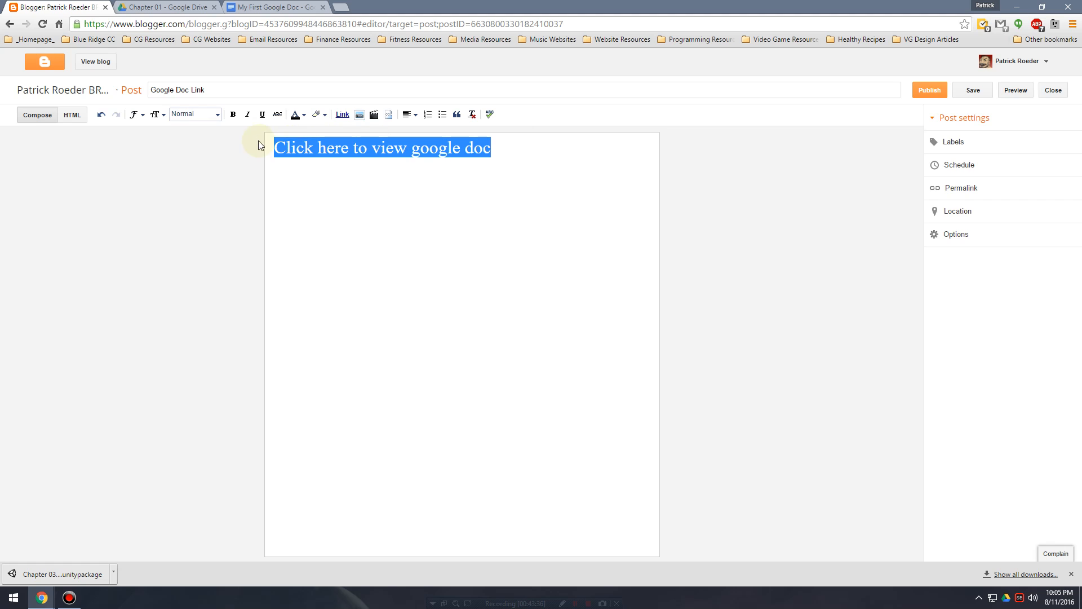
click(343, 115)
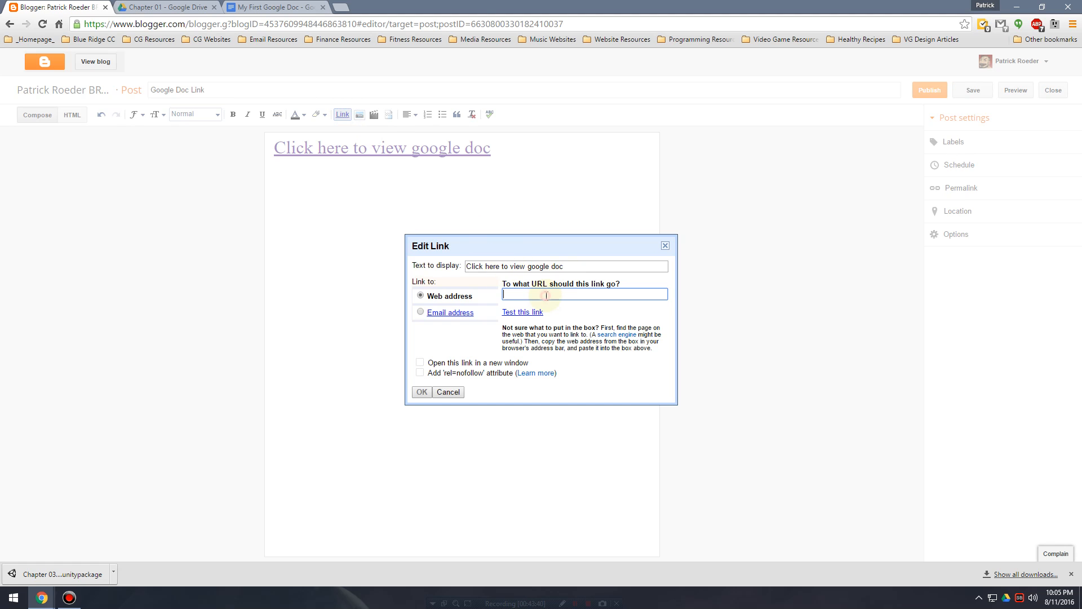
key(ctrl+v)
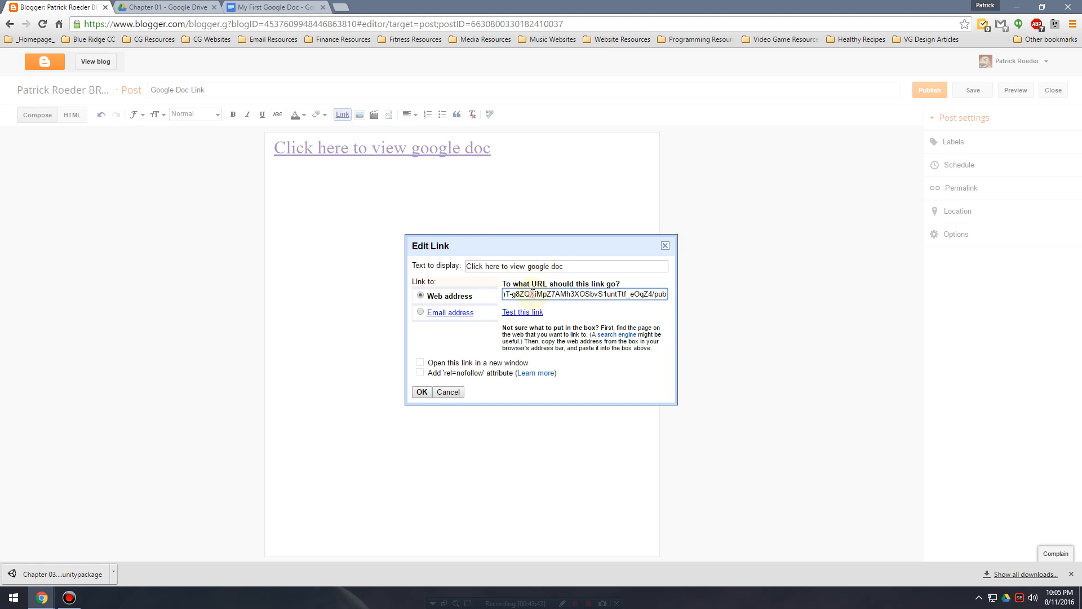
drag(532, 293, 449, 295)
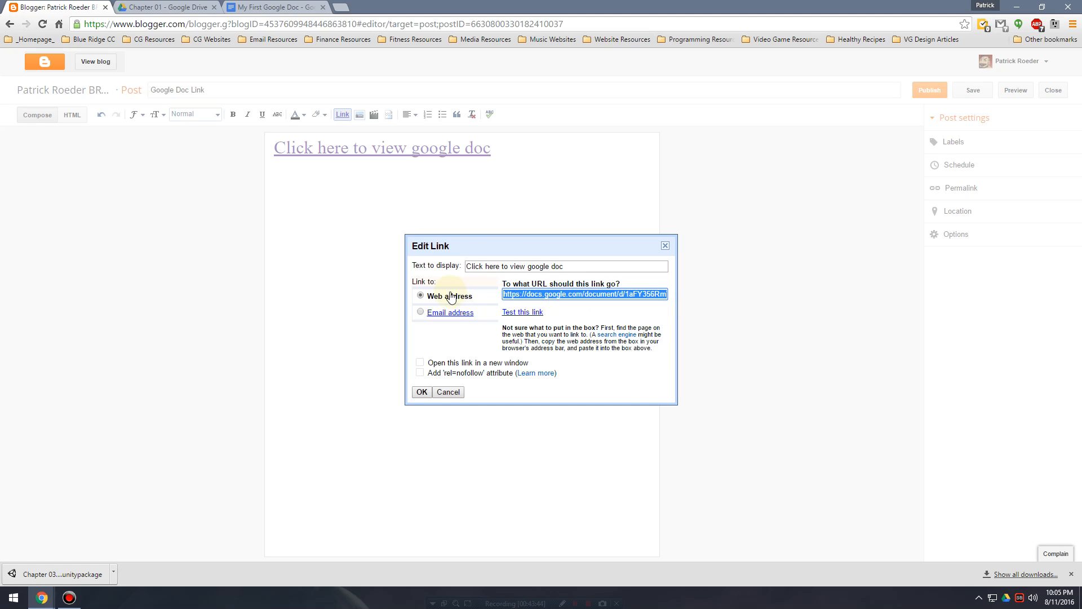
click(422, 392)
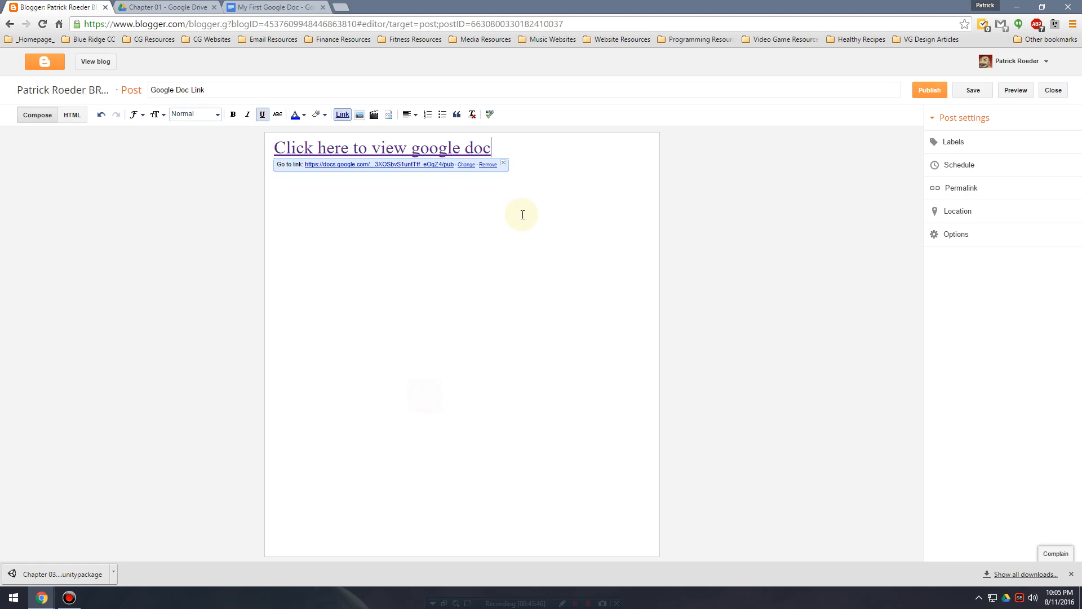
click(939, 91)
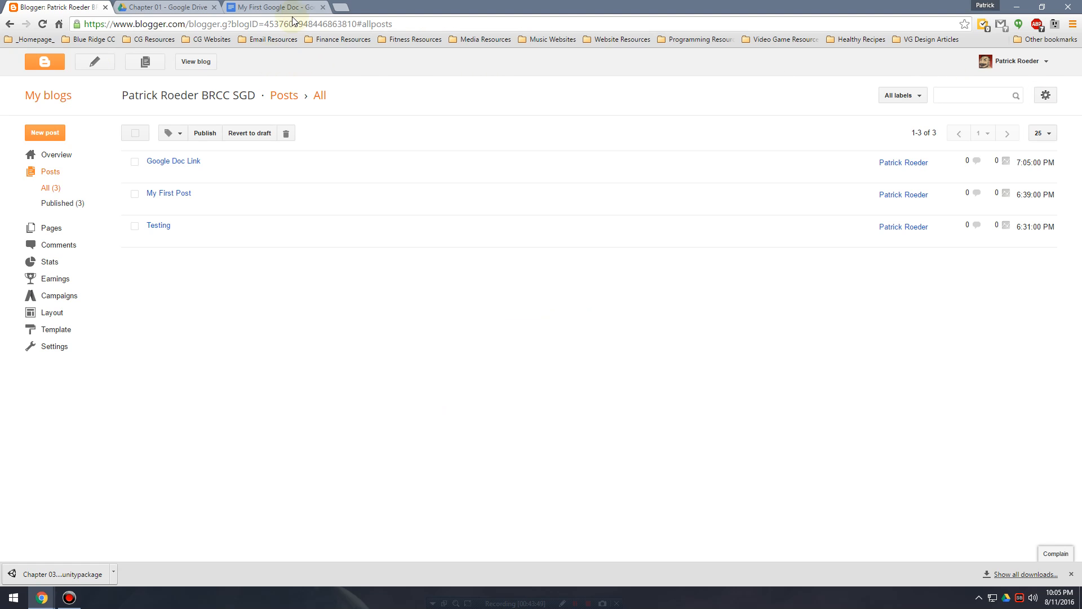
View the blog in a new browser tab and follow the document link in the Google Doc Link post.
right_click(204, 62)
click(237, 70)
click(181, 7)
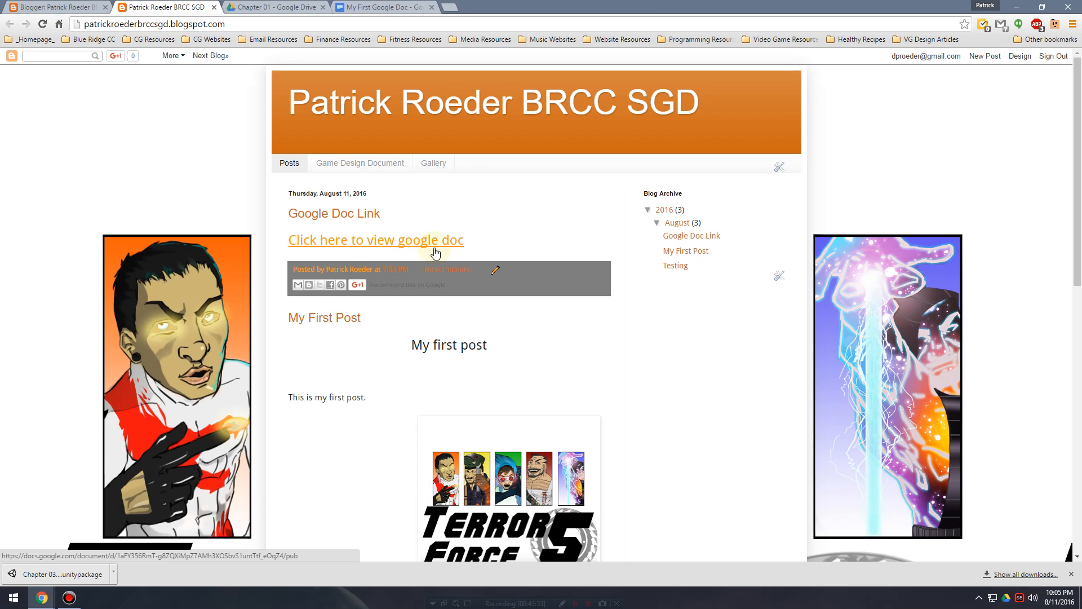
right_click(394, 242)
click(380, 239)
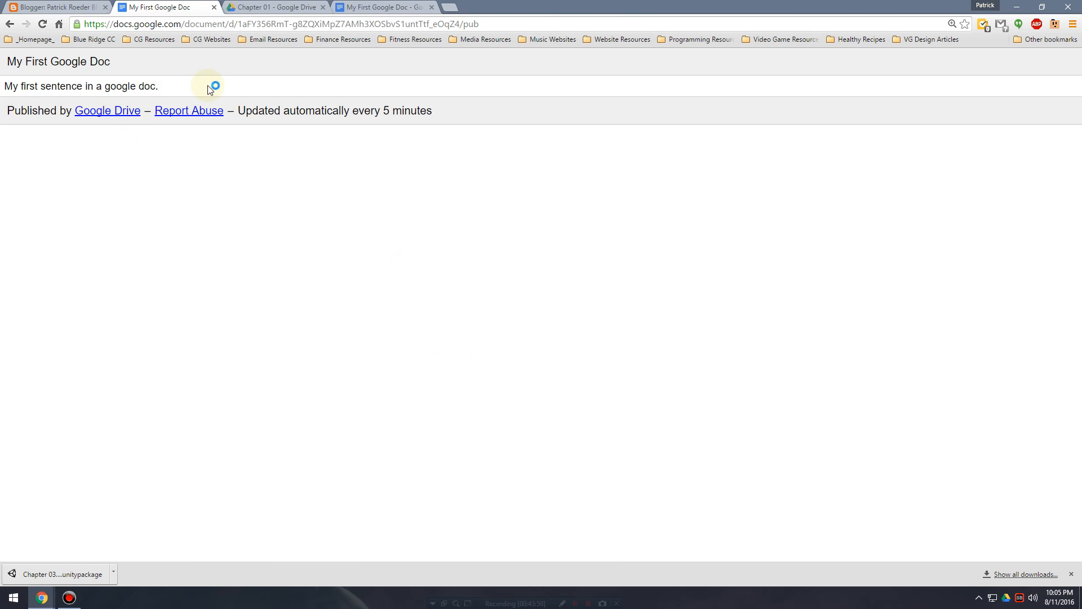
Highlight the automatic update interval note on the published document page.
drag(239, 111, 525, 121)
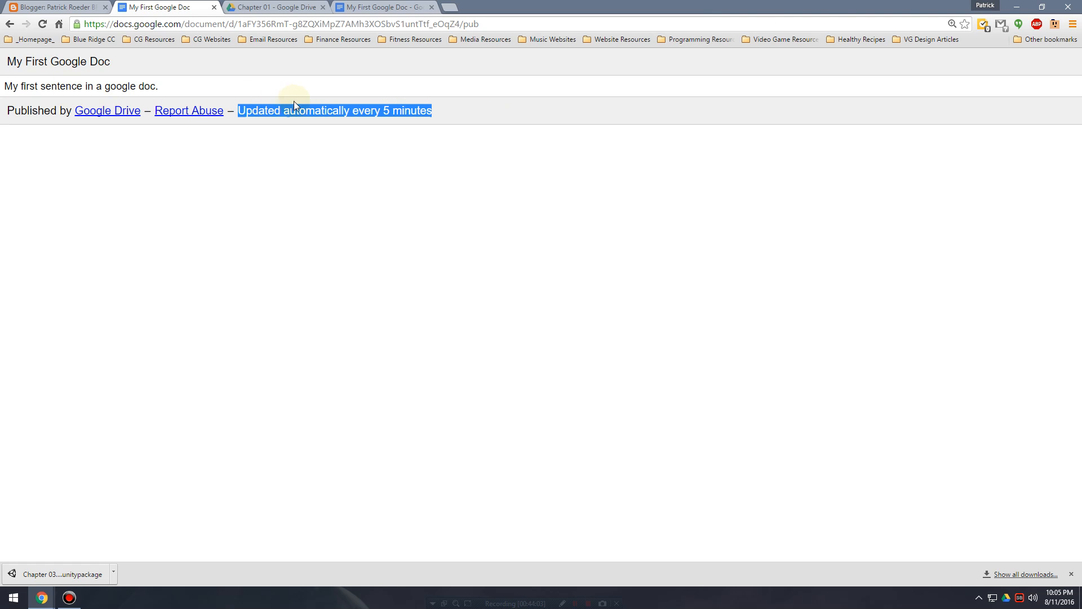
click(248, 112)
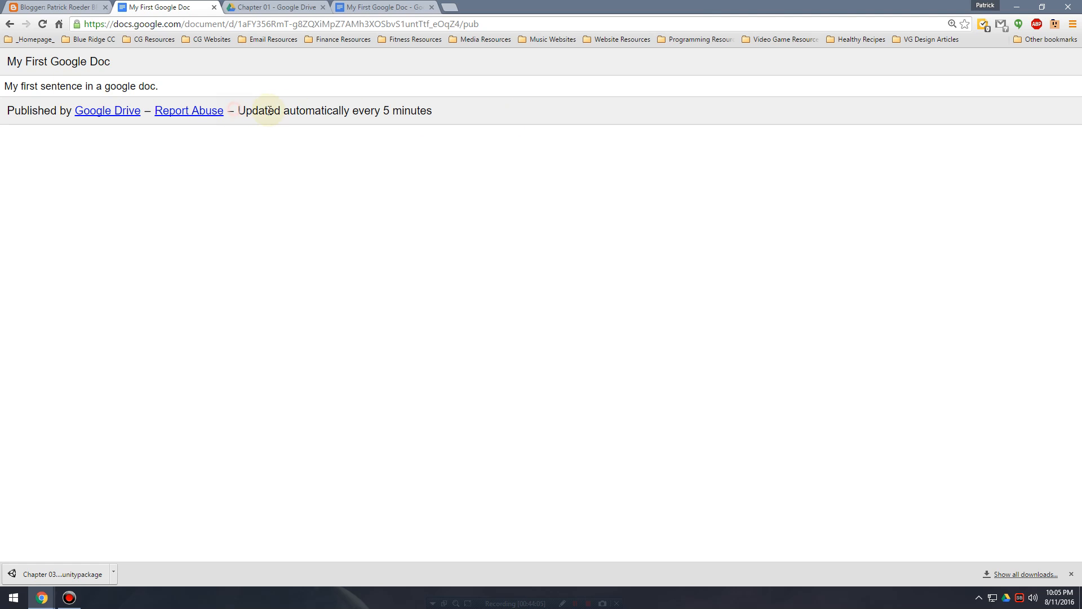
drag(269, 110, 485, 115)
Return to My First Google Doc in the editor and close the Publish to the web dialog.
click(302, 6)
click(395, 6)
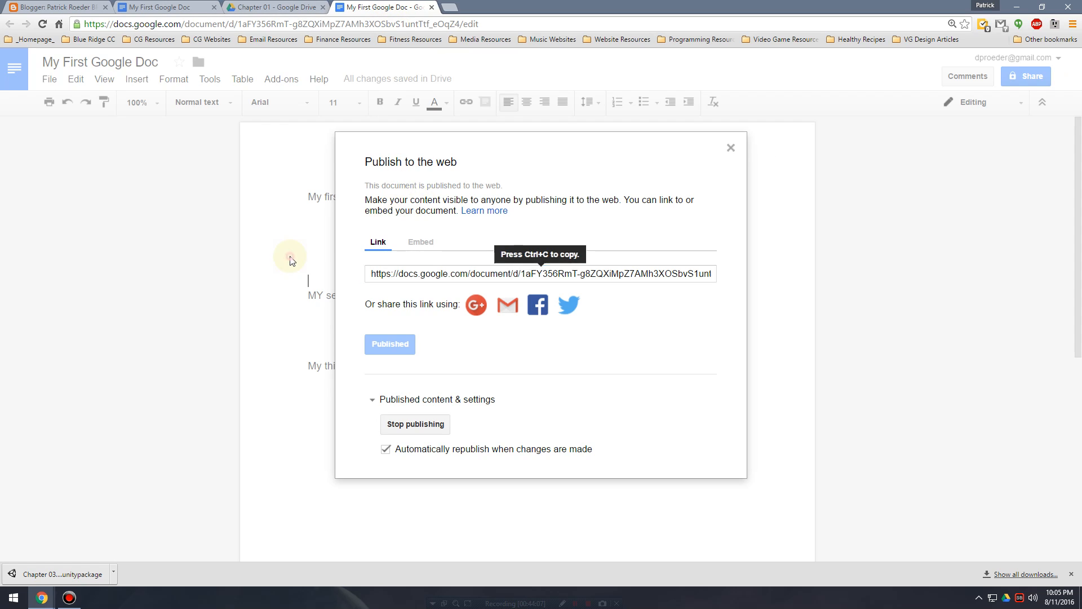
click(731, 147)
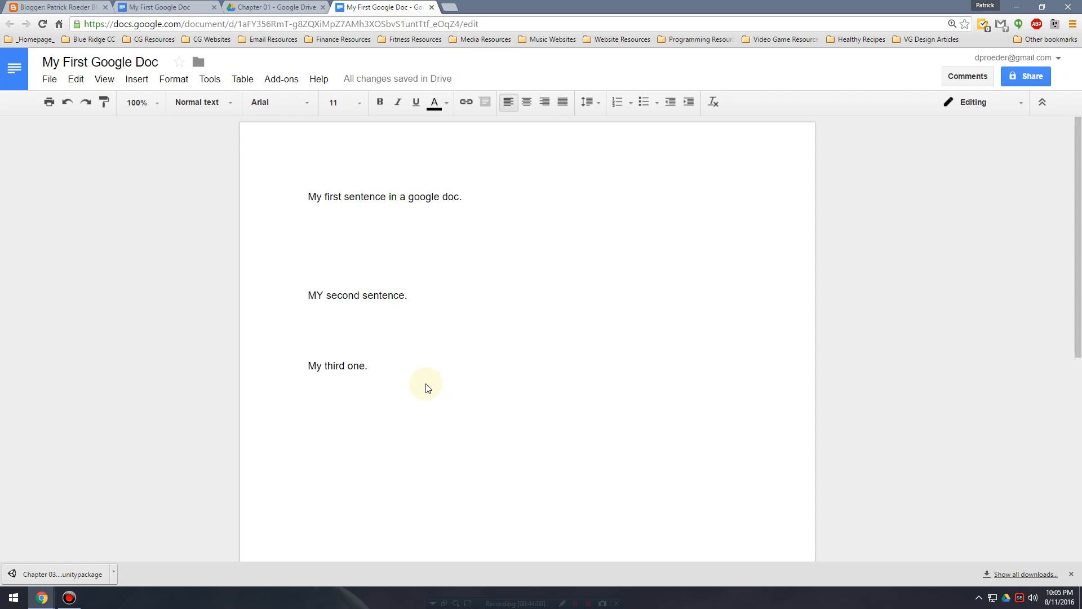
Reload the published document page to check for the new sentences, then close its tab and return to the Blogger posts list.
click(280, 7)
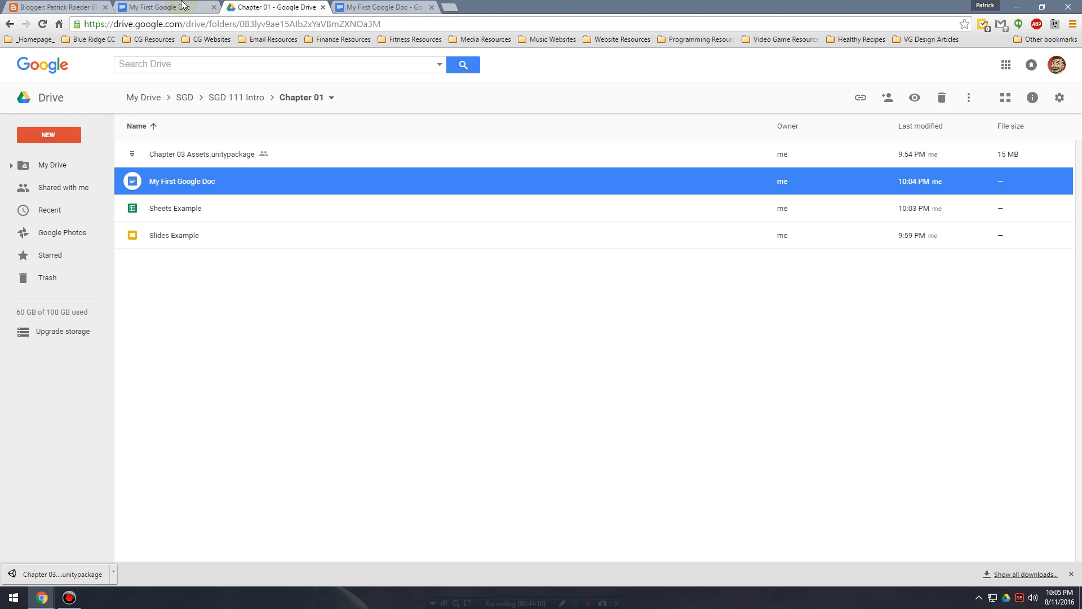
click(184, 7)
click(42, 24)
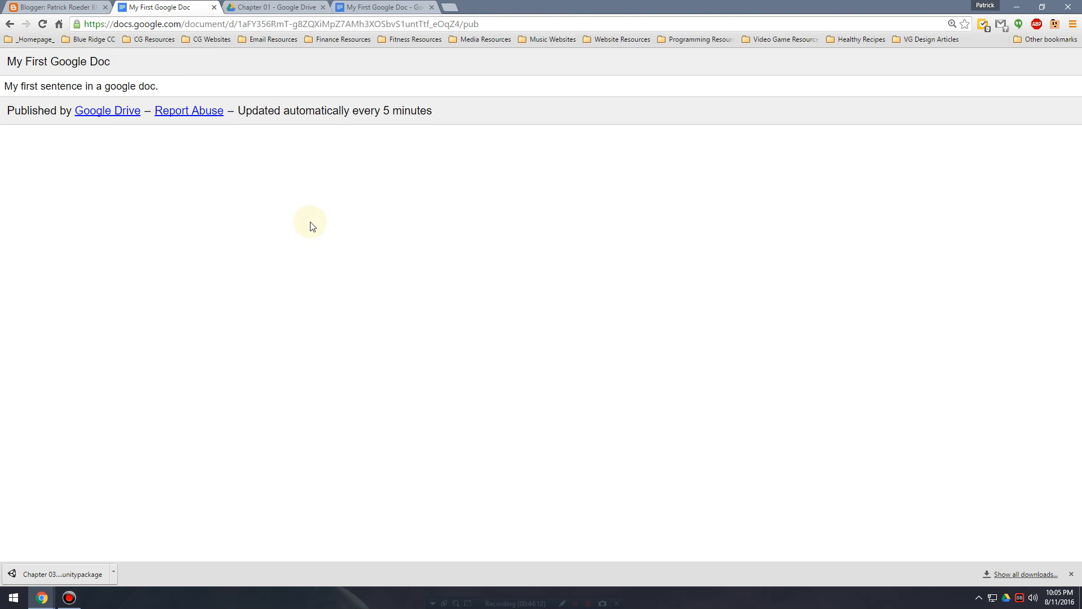
click(215, 7)
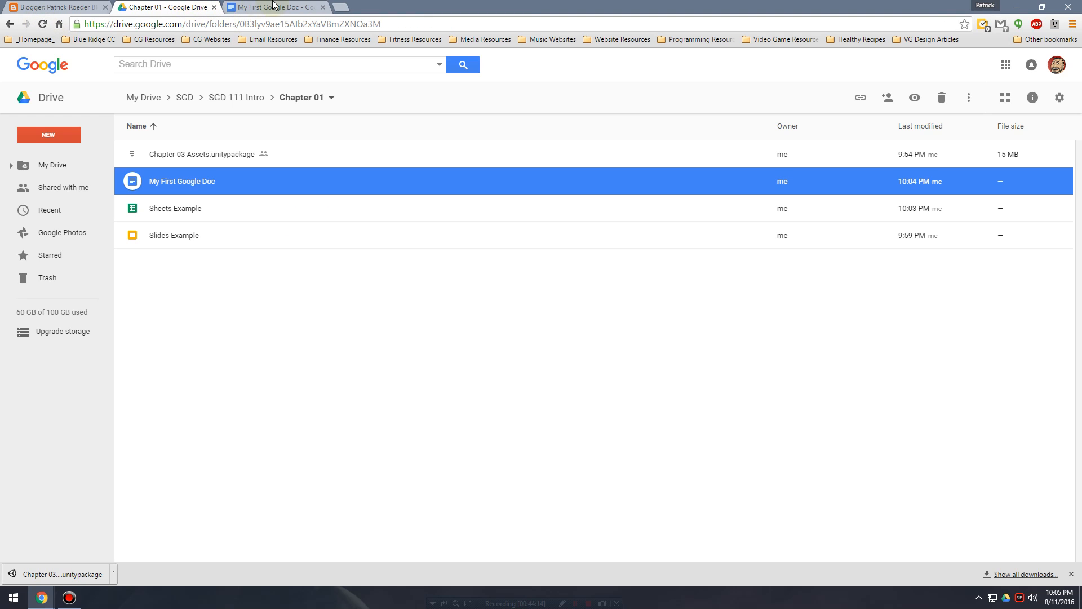
click(91, 5)
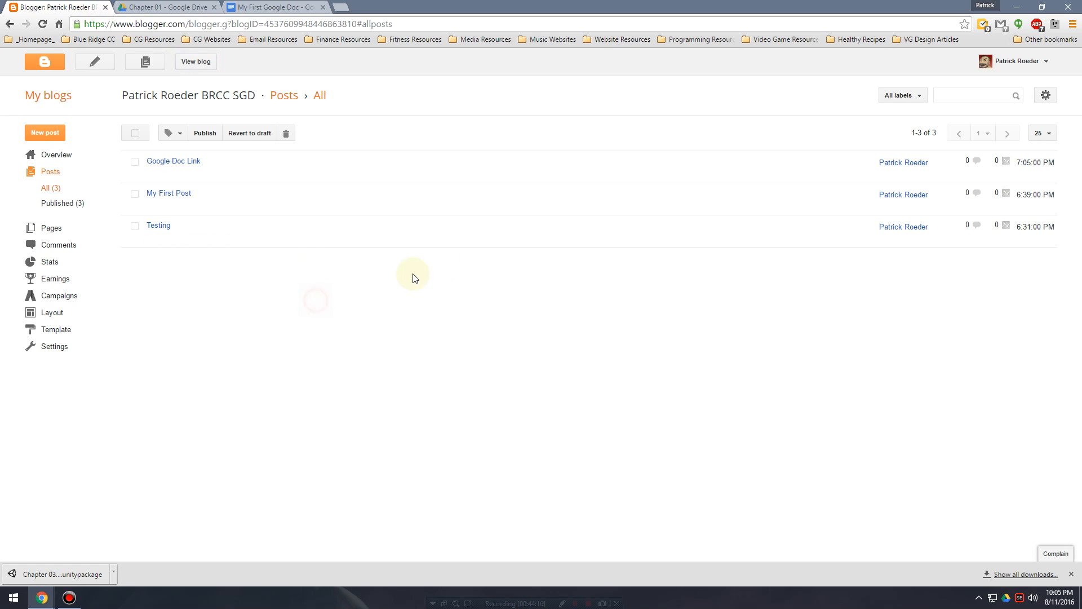
Open the Google Doc Link post for editing and place the cursor in its body.
click(212, 5)
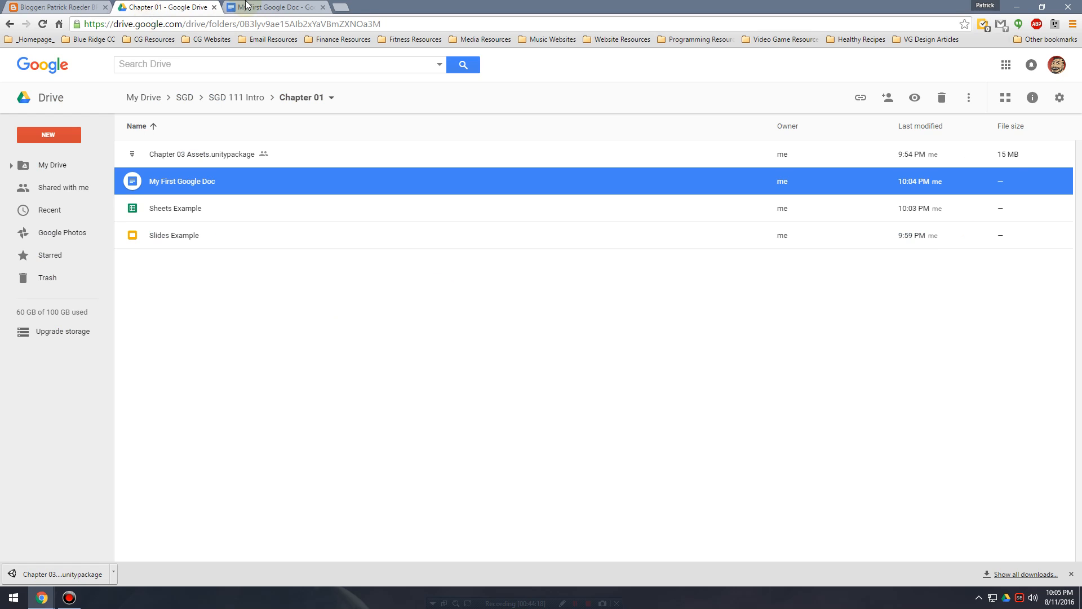
click(71, 6)
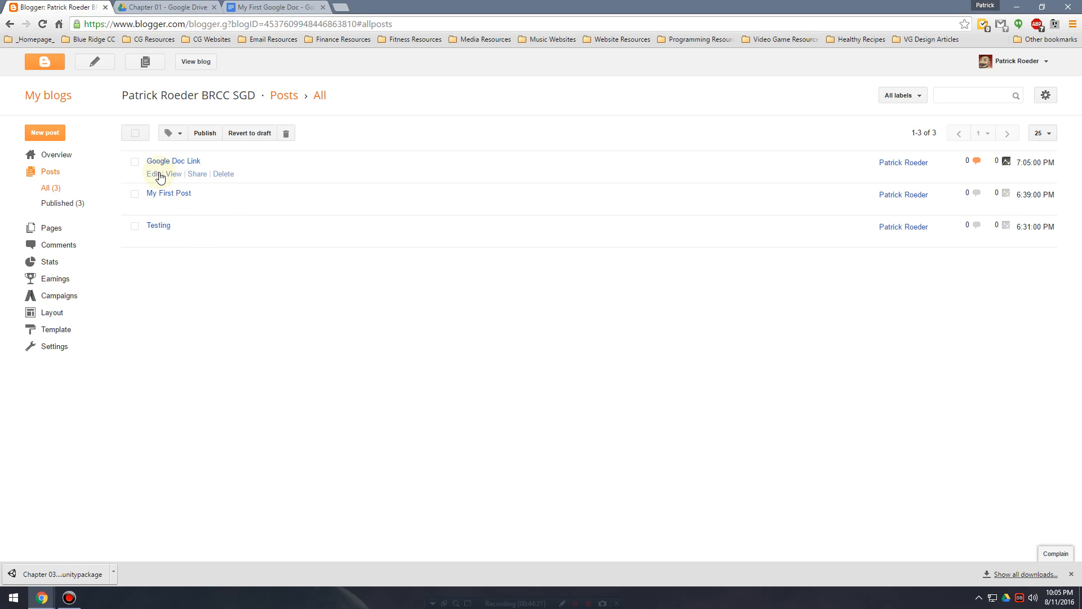
click(153, 175)
click(546, 159)
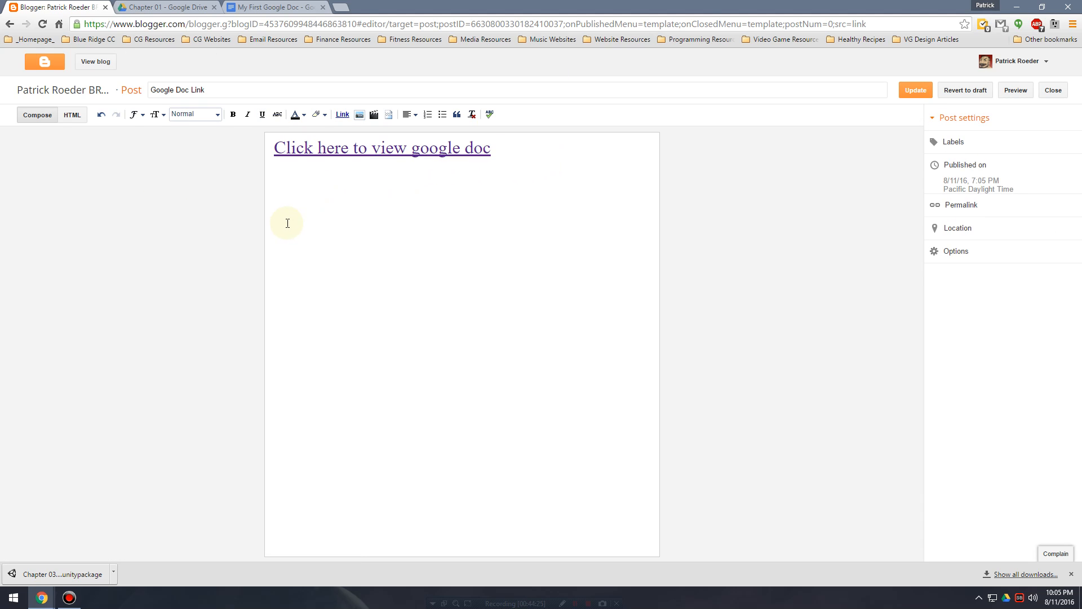
Open the Slides Example presentation from the Chapter 01 folder in Google Drive and bring up its Publish to the web settings.
click(190, 6)
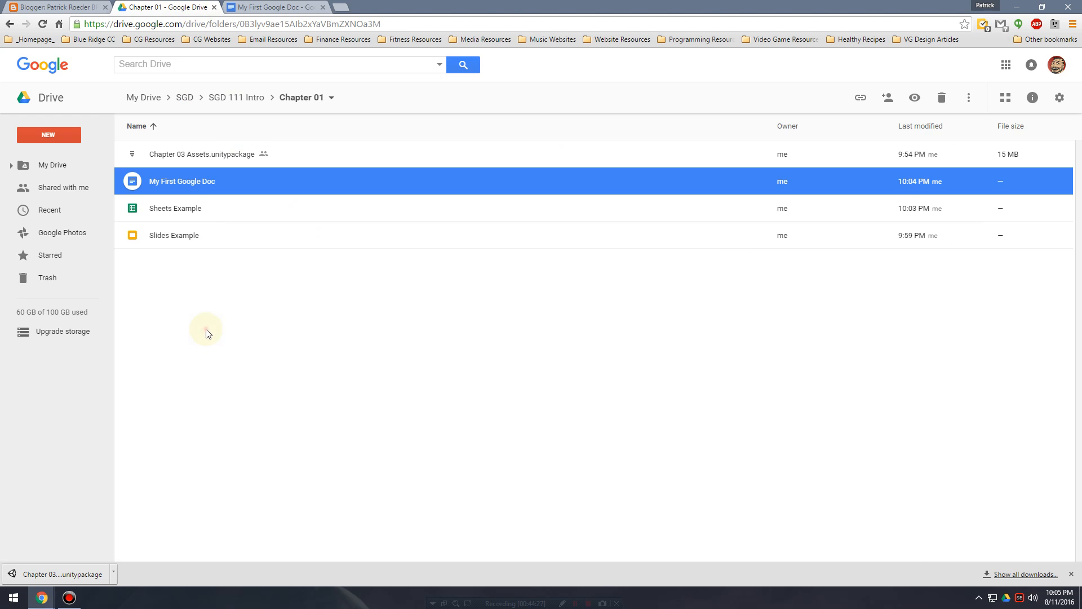
click(210, 238)
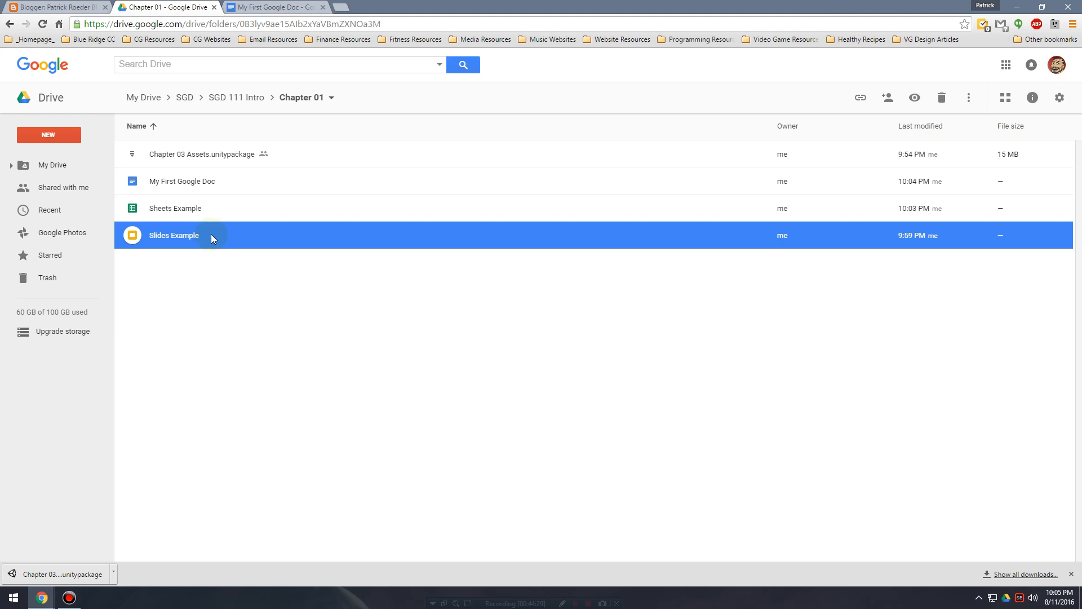
double_click(211, 235)
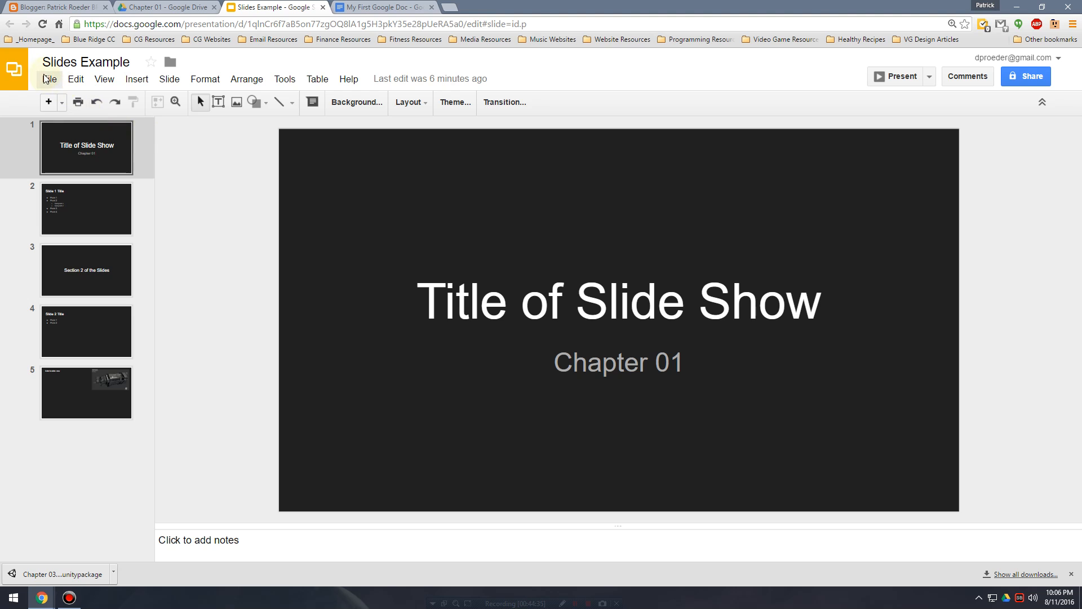
click(49, 82)
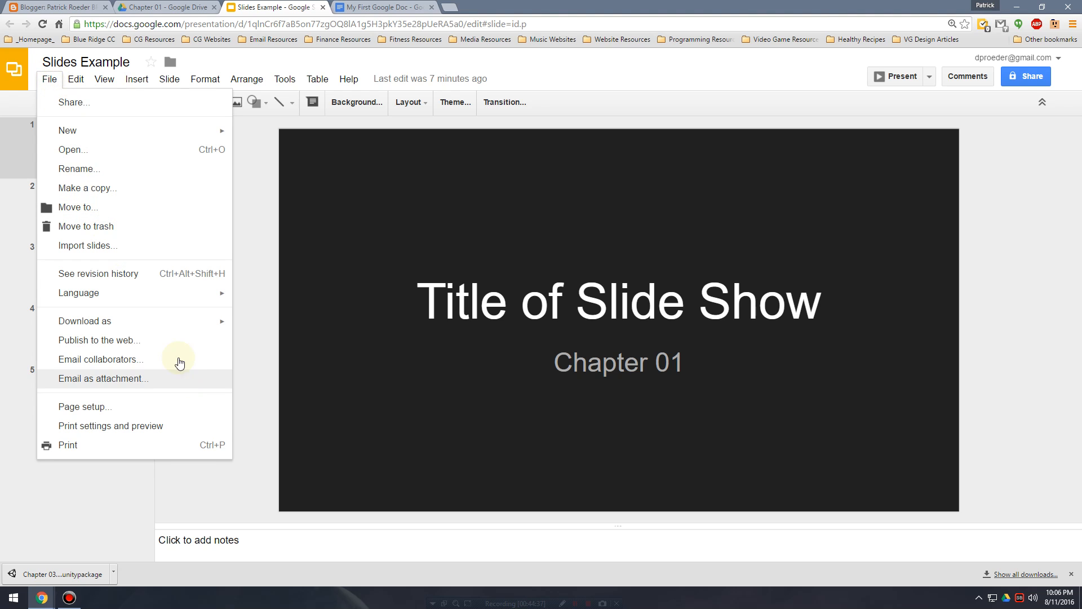
click(173, 342)
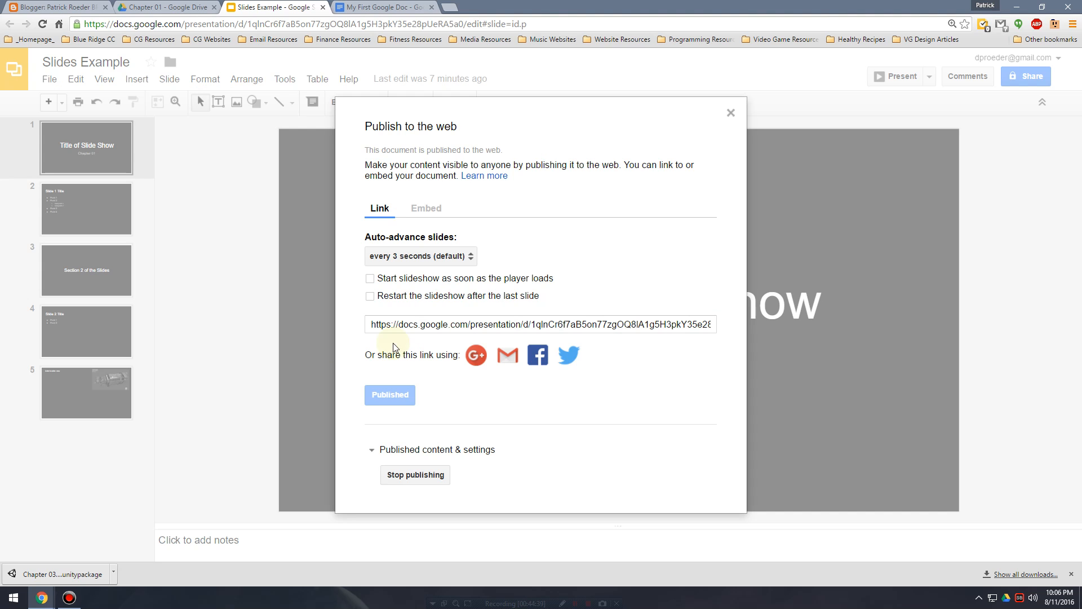
Set the presentation's embed slide size to Small (480x299) and copy the iframe embed code.
click(426, 209)
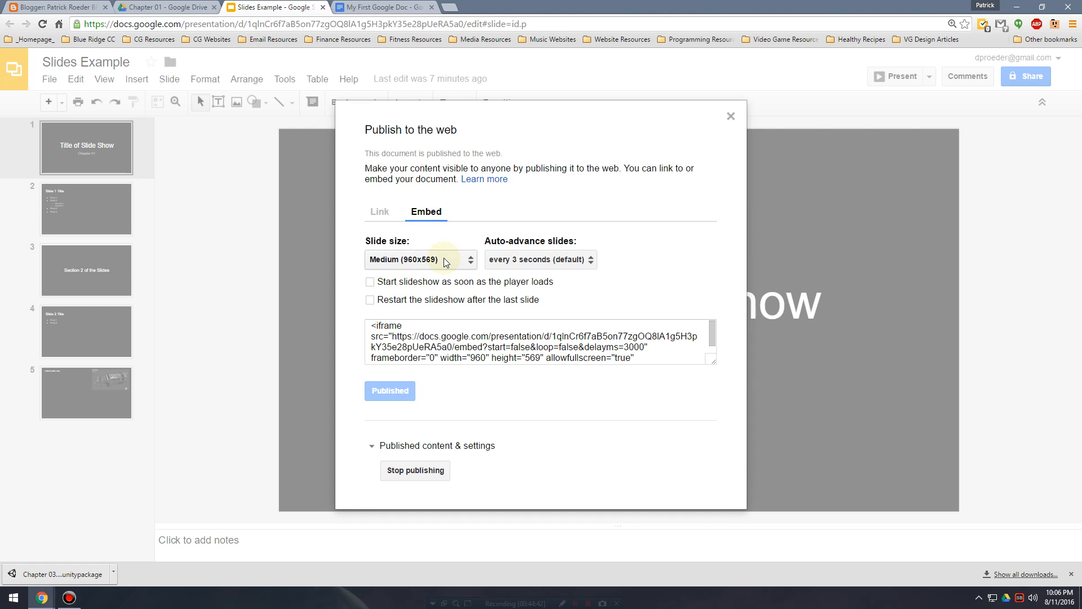
click(444, 260)
click(432, 242)
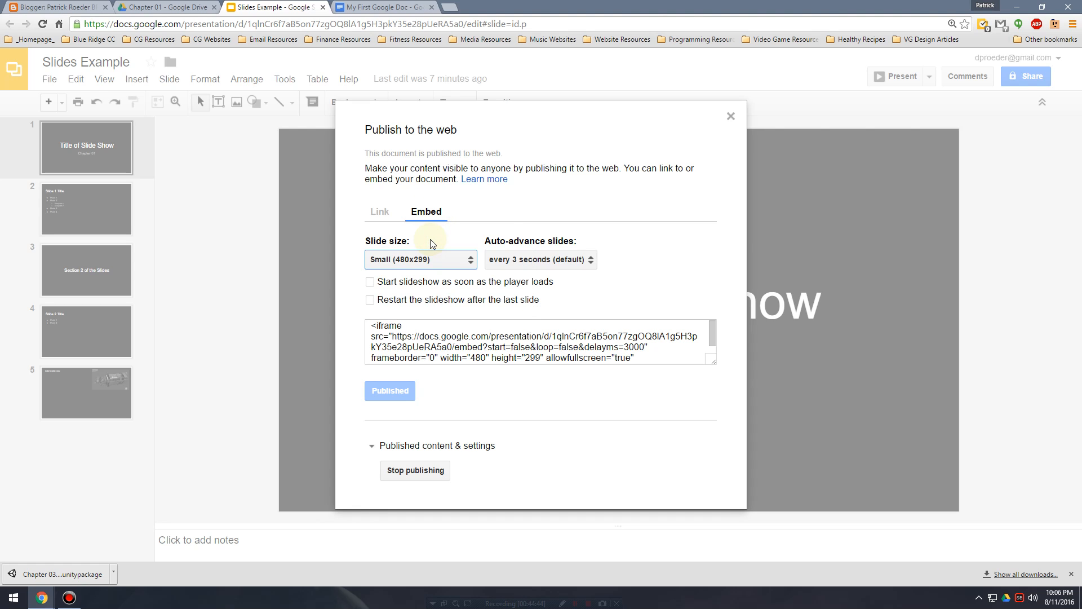
click(434, 342)
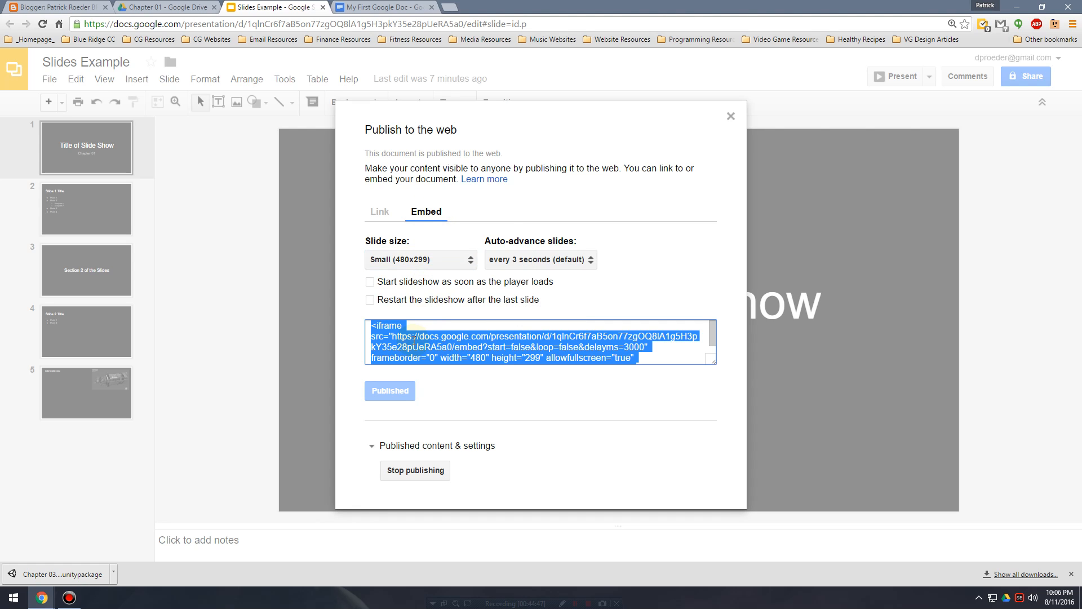
right_click(407, 340)
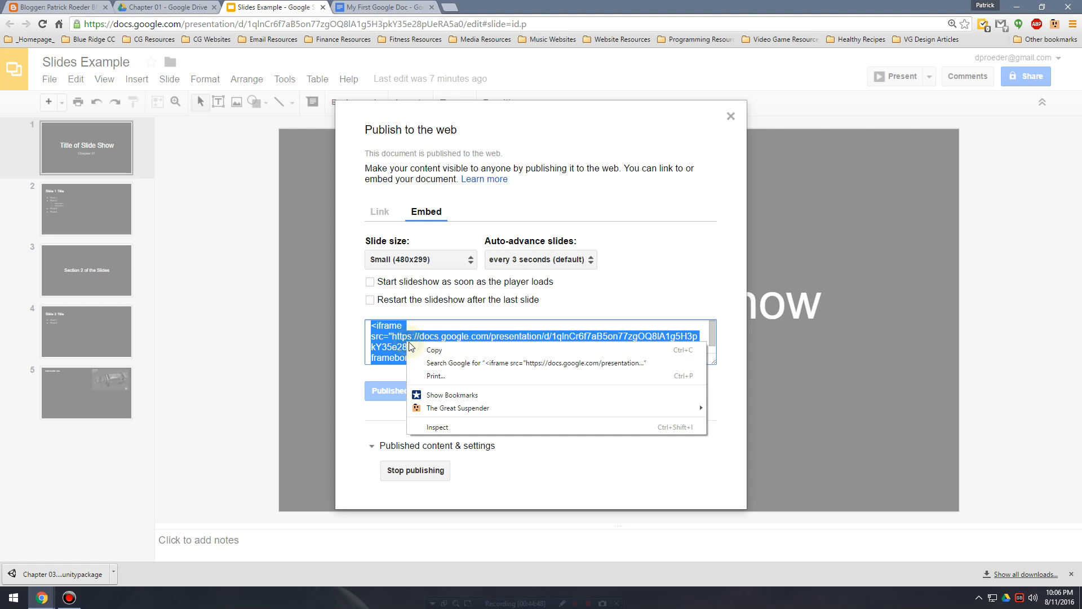
click(443, 354)
right_click(444, 348)
click(454, 355)
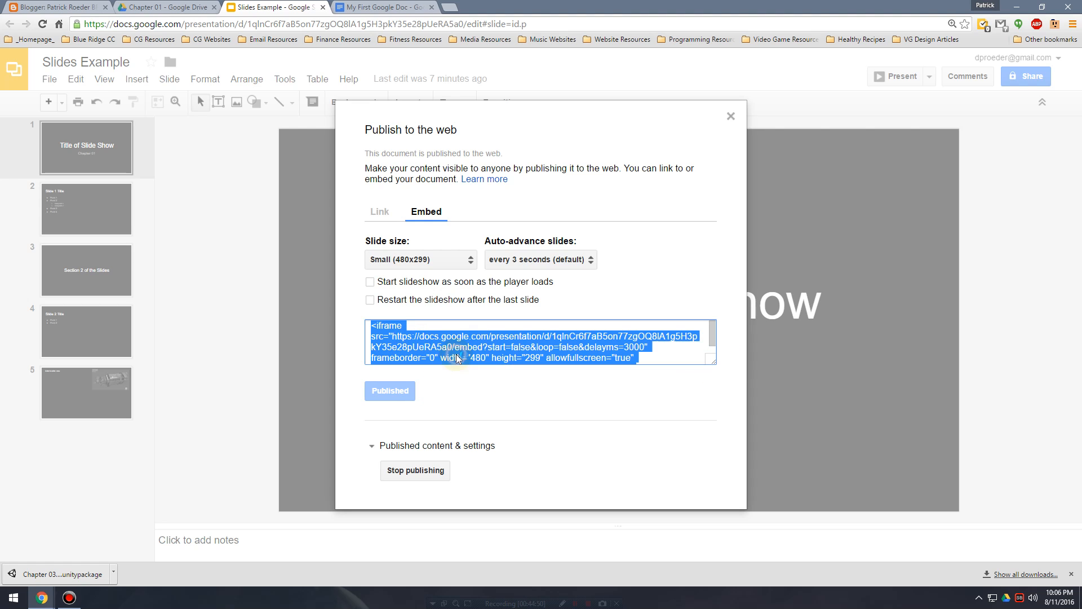
right_click(444, 348)
click(460, 356)
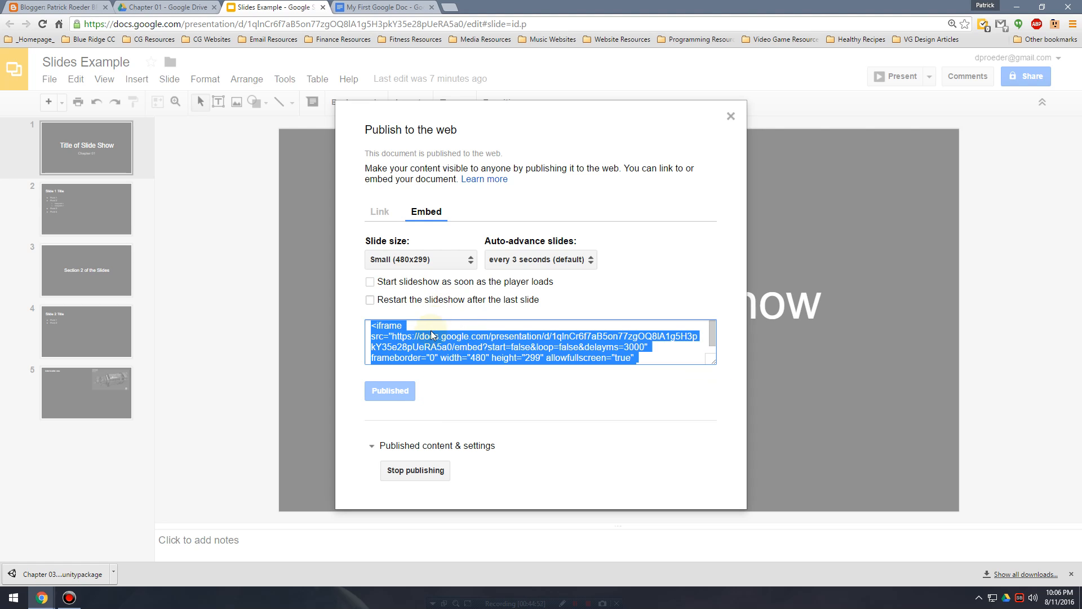
right_click(437, 346)
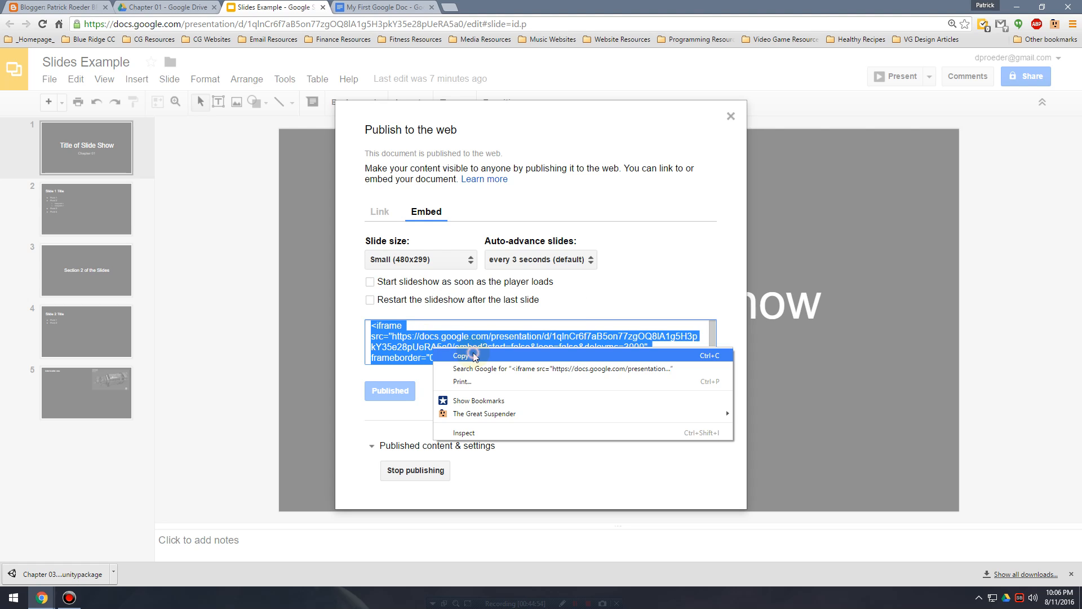
click(459, 356)
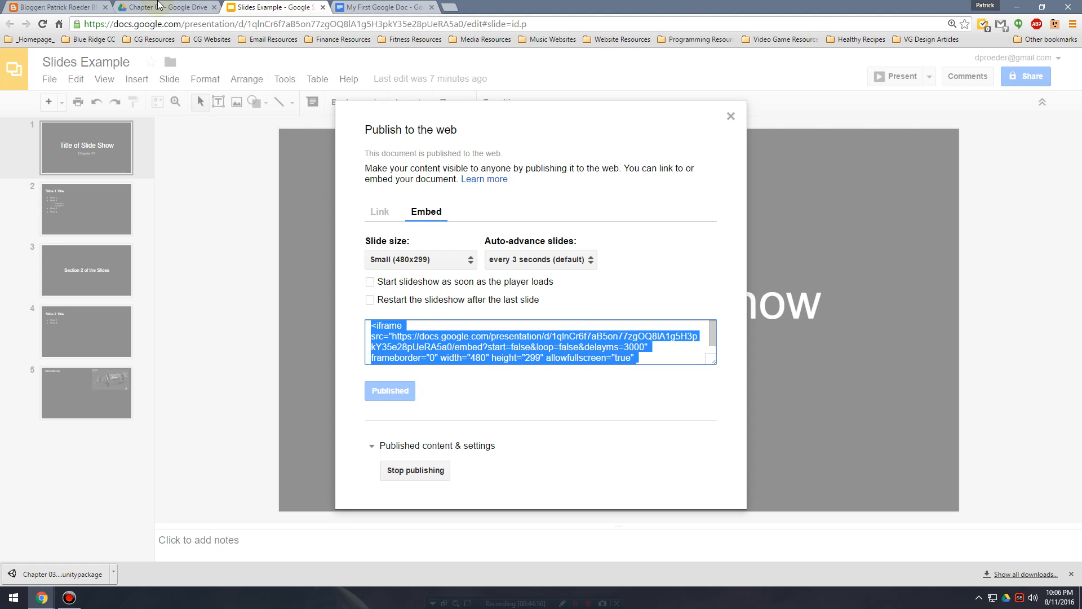
Try pasting the embed code as text below the document link in the Blogger post and preview the post.
click(81, 6)
click(350, 191)
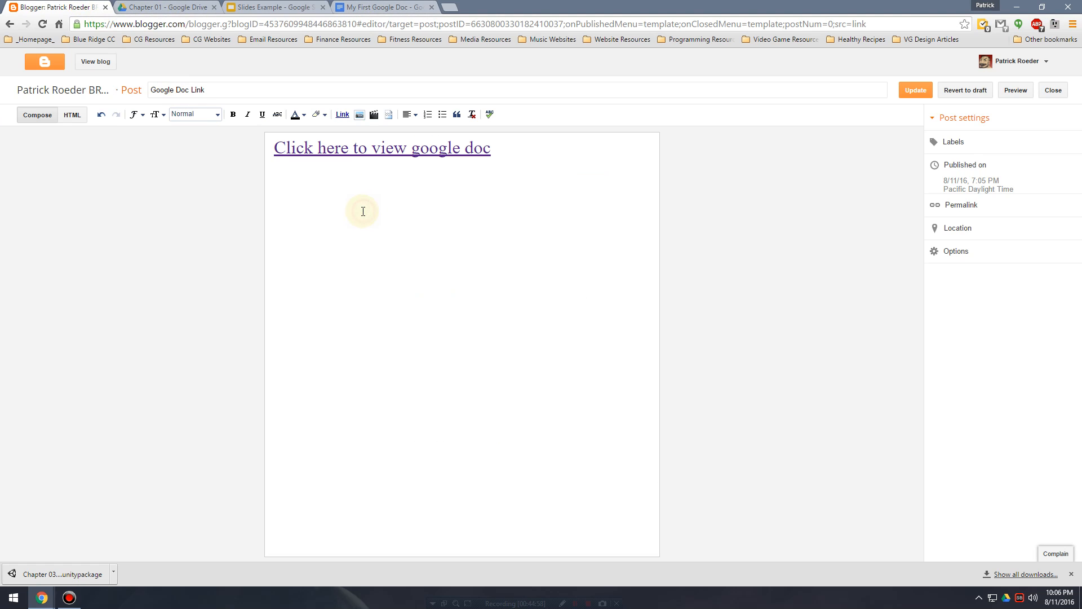
key(ctrl+v)
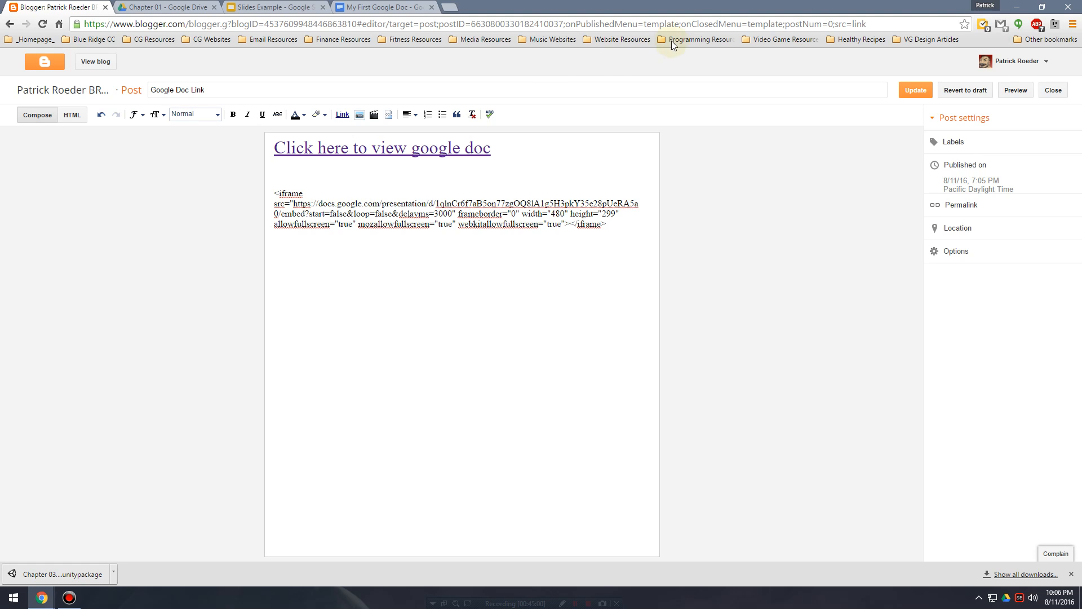
click(1007, 88)
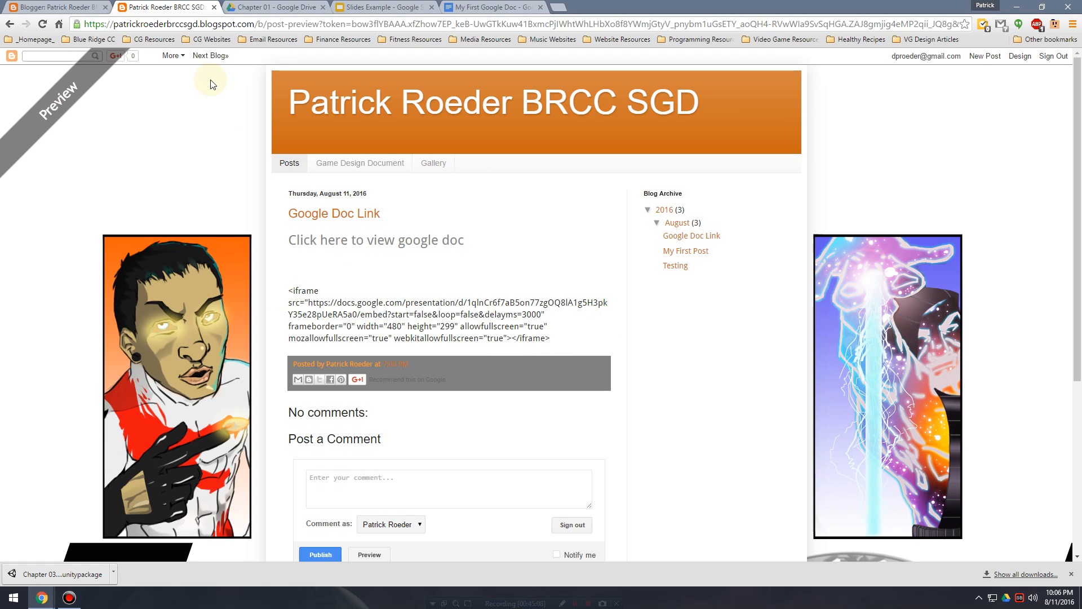
Cut the iframe code from the post's composed text and paste it at the end of the post's HTML source.
click(80, 6)
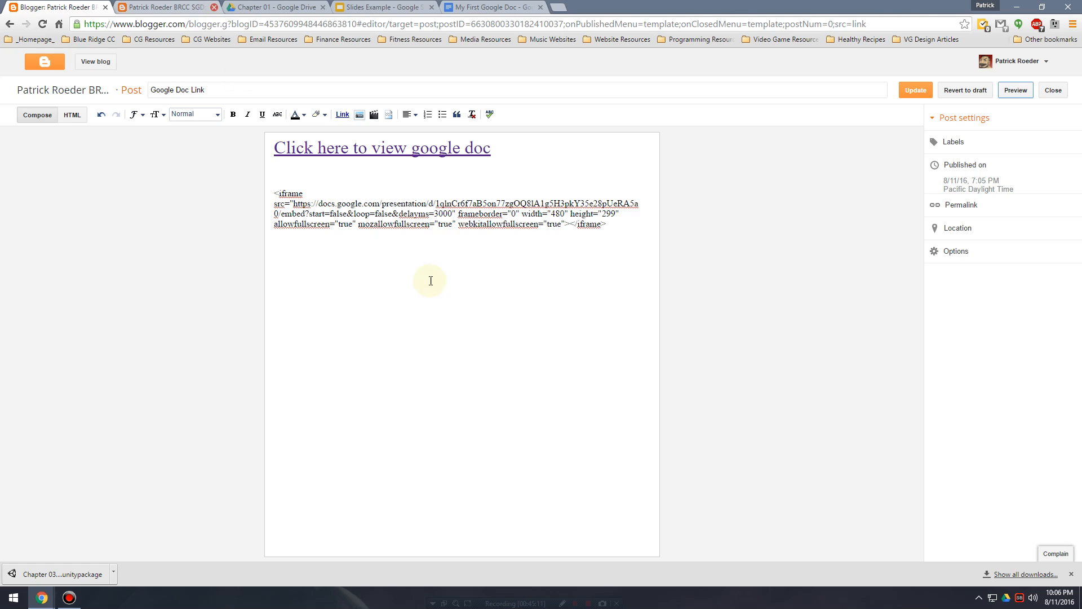
drag(620, 229, 222, 189)
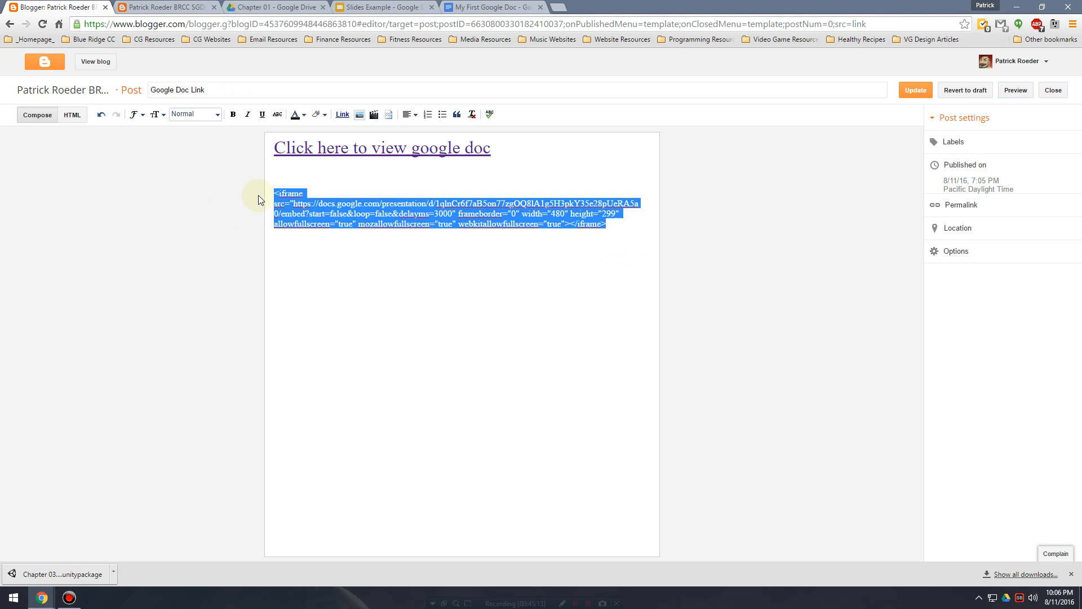
key(ctrl+x)
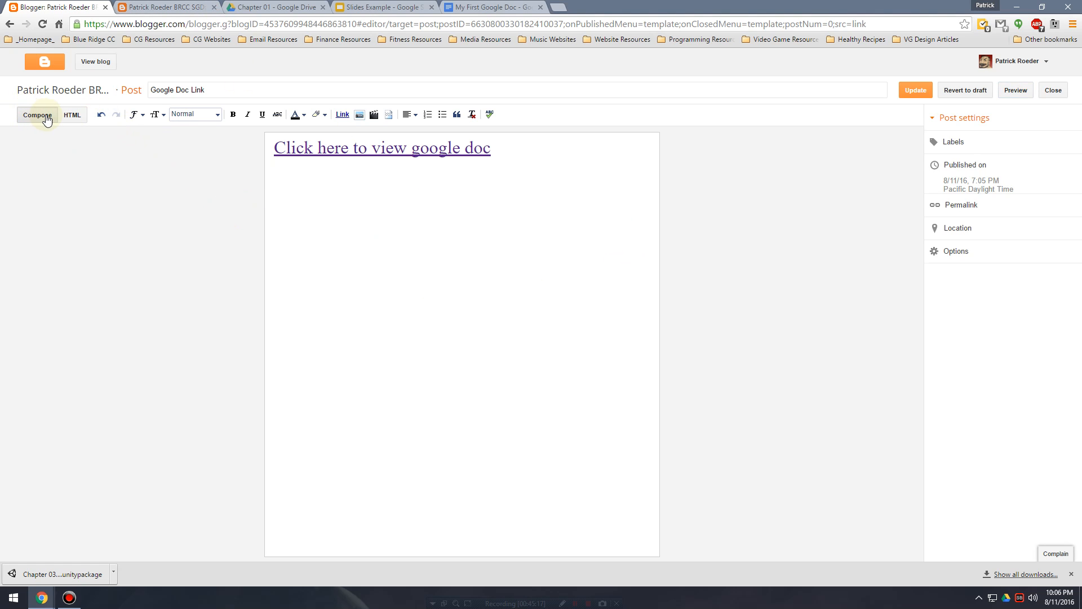
click(78, 116)
click(91, 173)
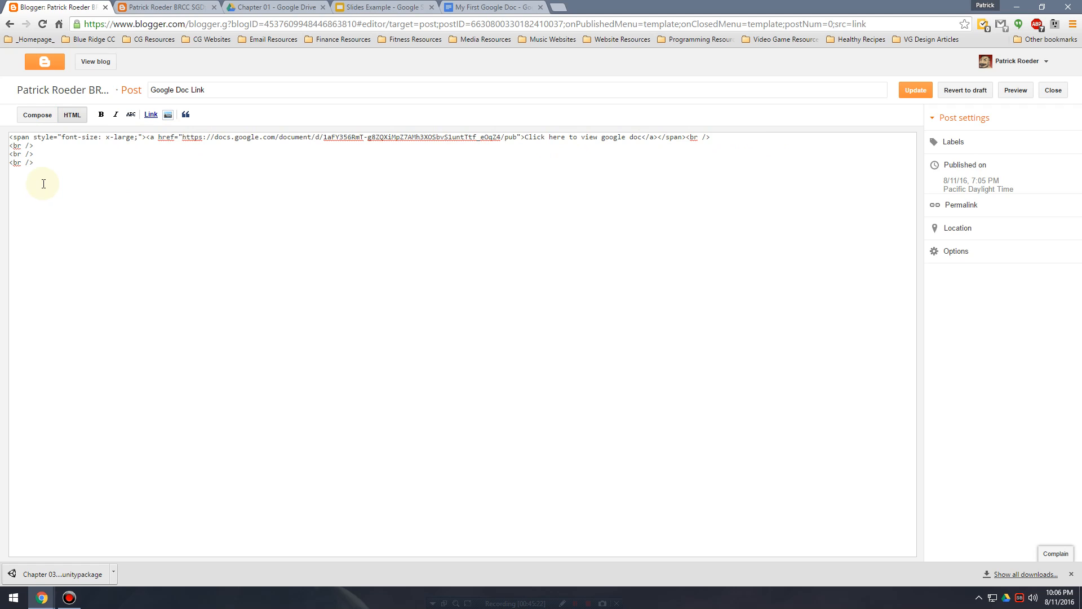
key(ctrl+v)
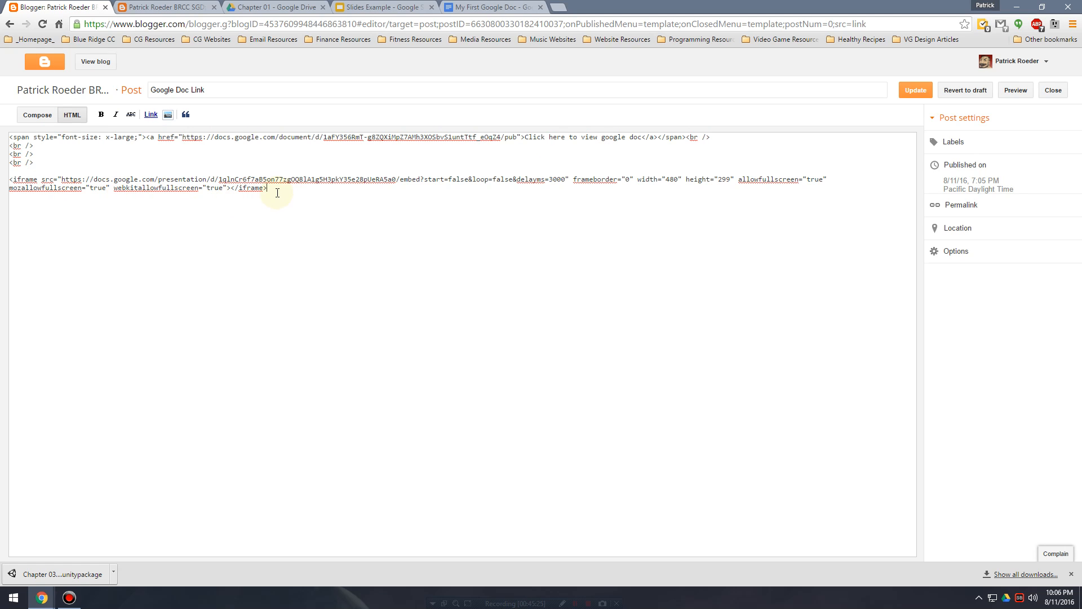
click(43, 117)
Select the embedded slideshow below the document link and cut it from the post.
click(357, 179)
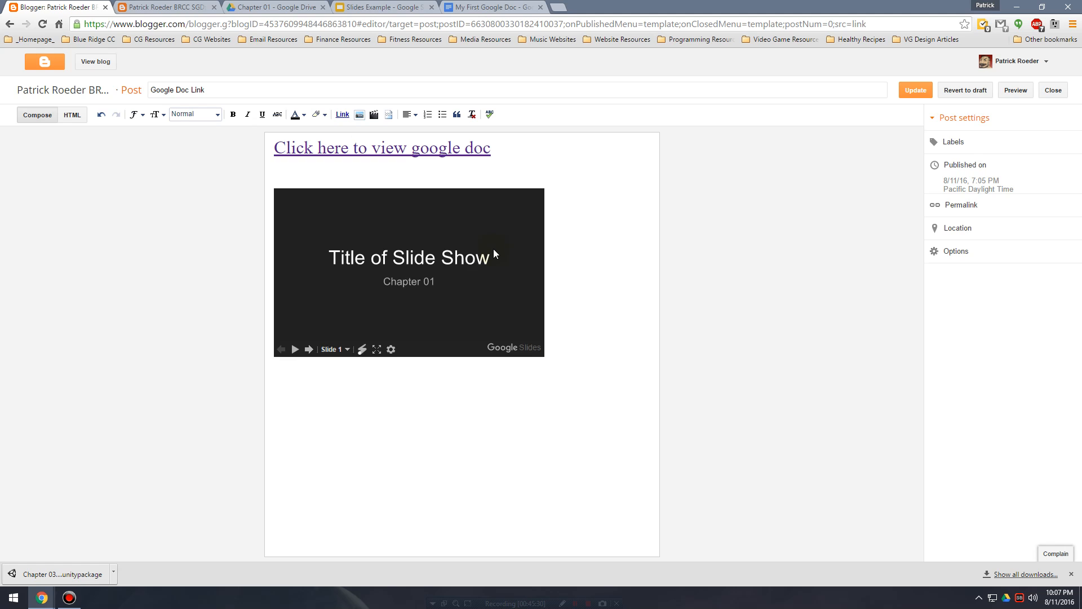
key(Return)
drag(542, 442, 167, 217)
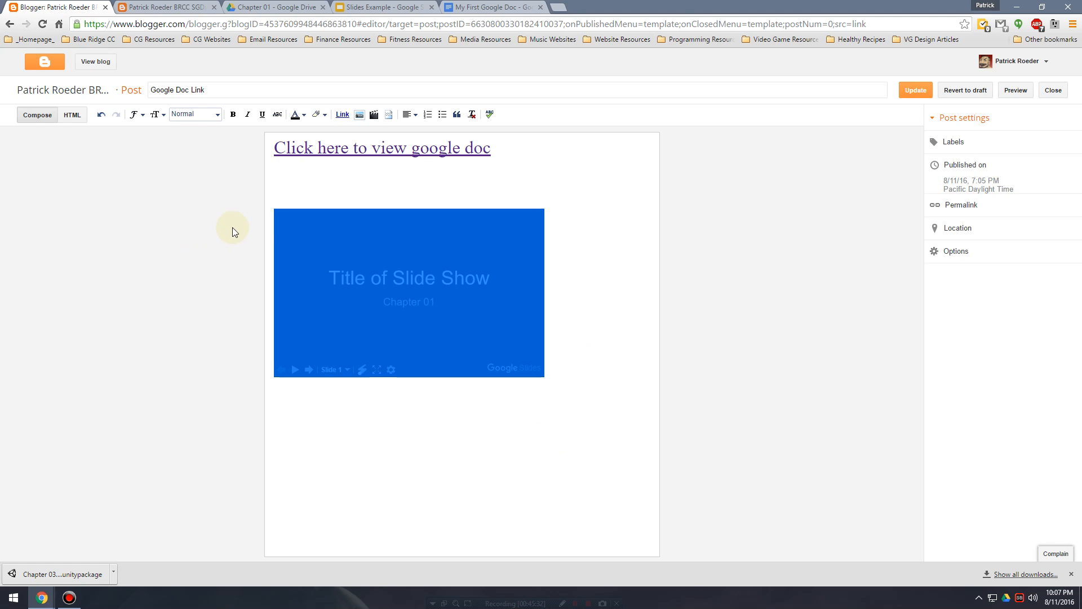
right_click(305, 213)
click(529, 462)
drag(496, 425, 167, 242)
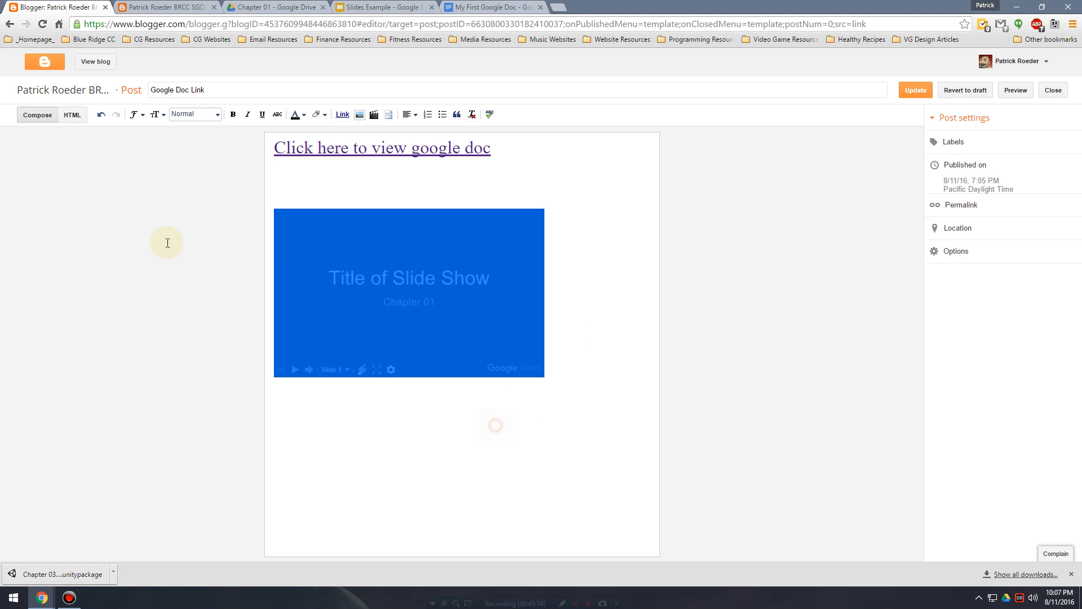
right_click(342, 281)
click(592, 424)
drag(518, 424, 166, 222)
key(Delete)
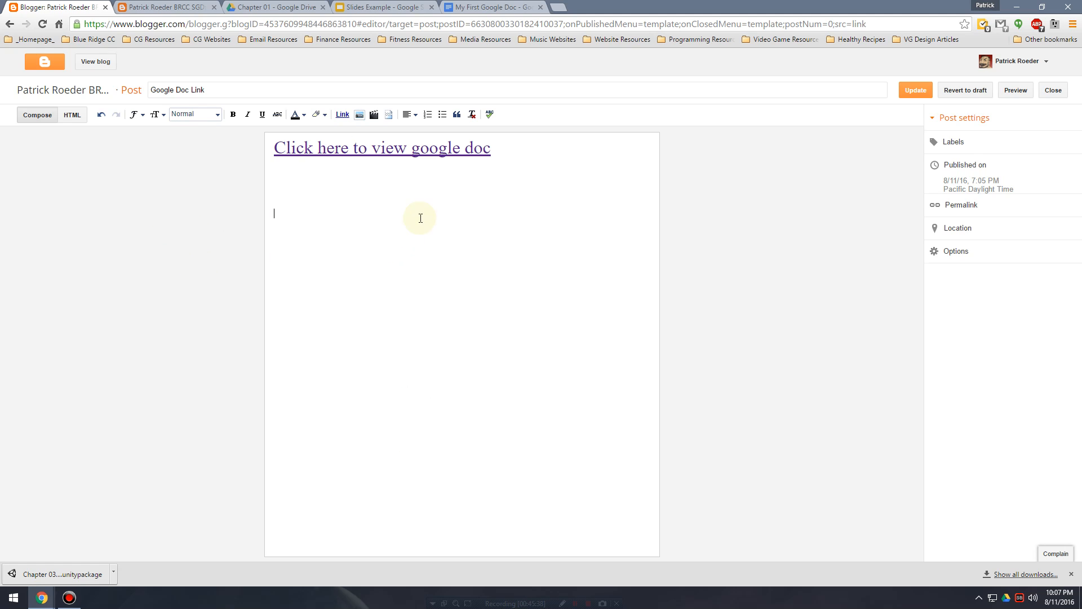
Paste the slideshow on a new line above the document link and add a blank line between them.
click(275, 148)
key(Return)
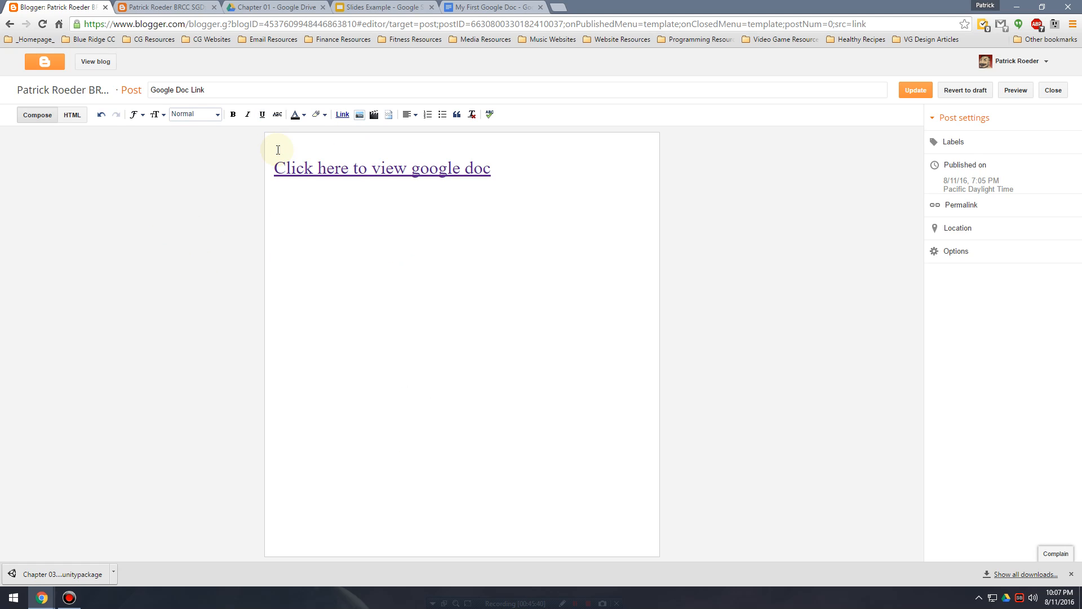
key(ctrl+v)
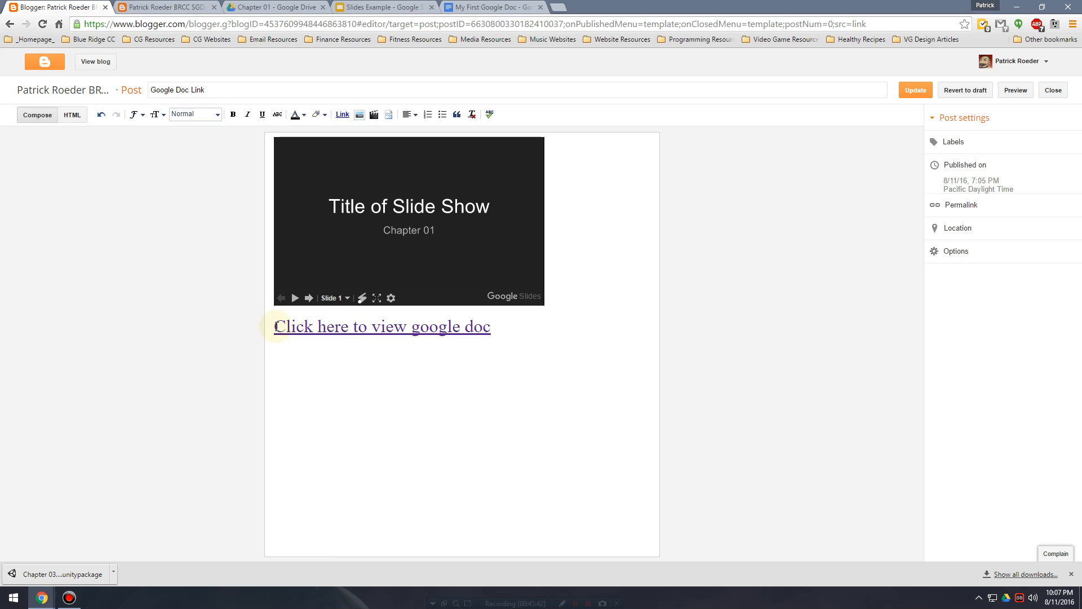
click(275, 327)
key(Return)
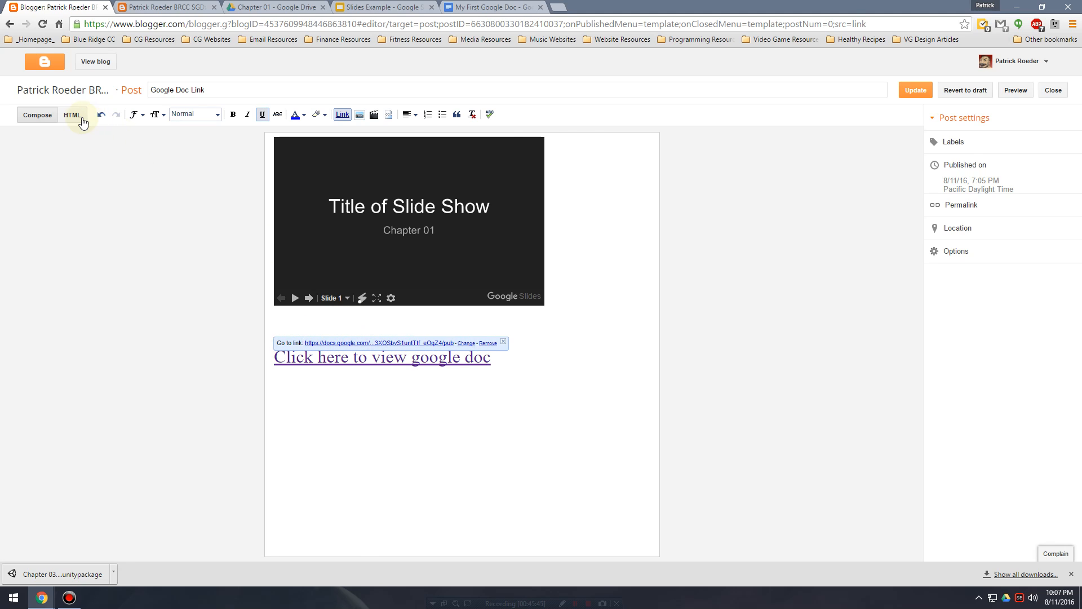
Examine the post's HTML source, return to the composed view and advance the embedded slideshow by one slide.
click(83, 122)
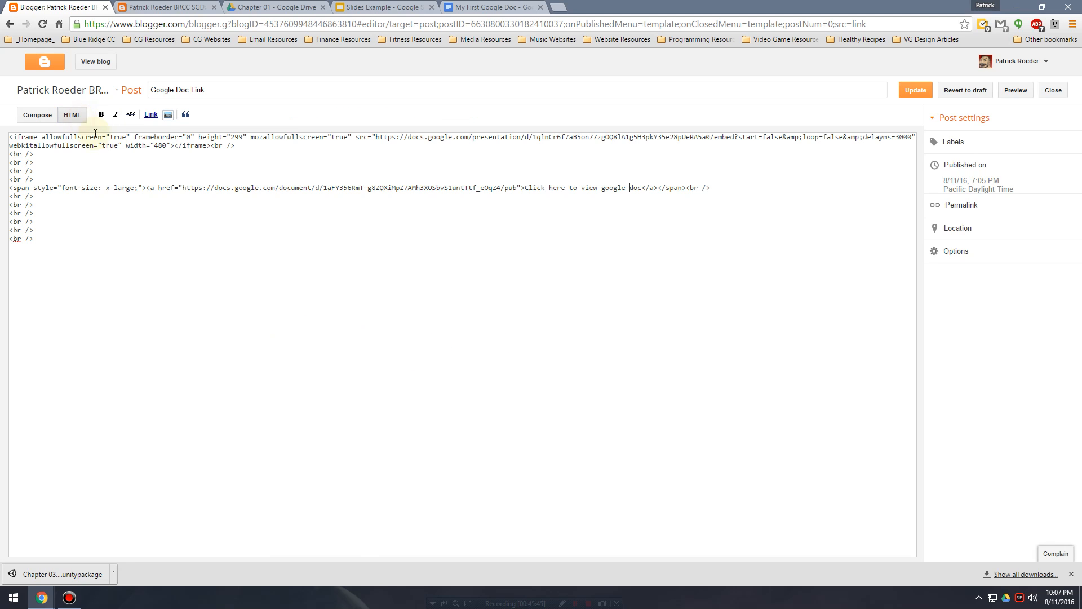
click(38, 115)
click(386, 220)
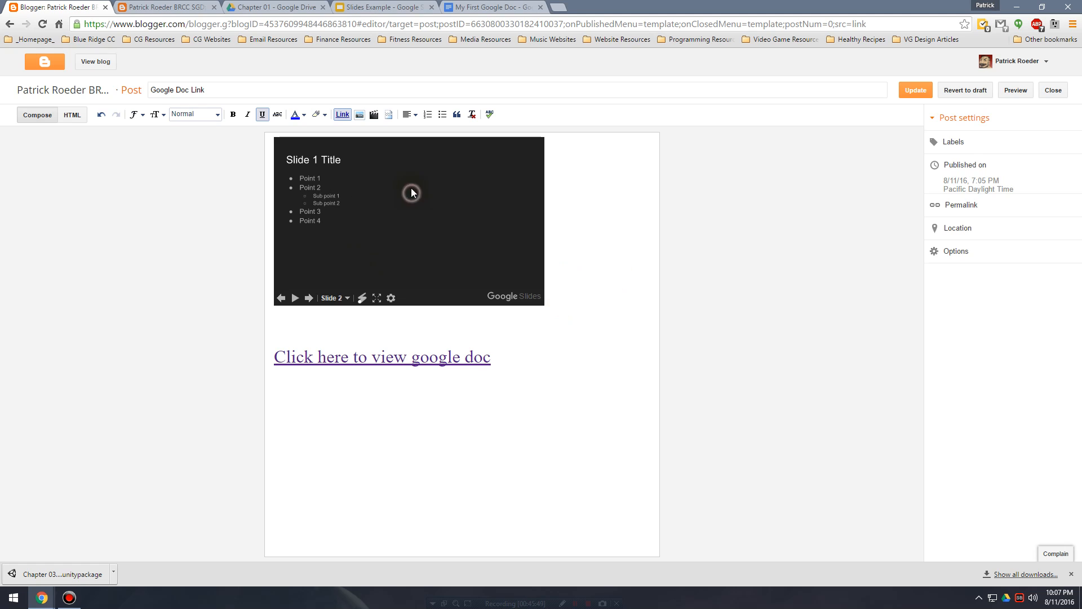
Center both the document link and the embedded slideshow in the post.
click(409, 114)
click(420, 141)
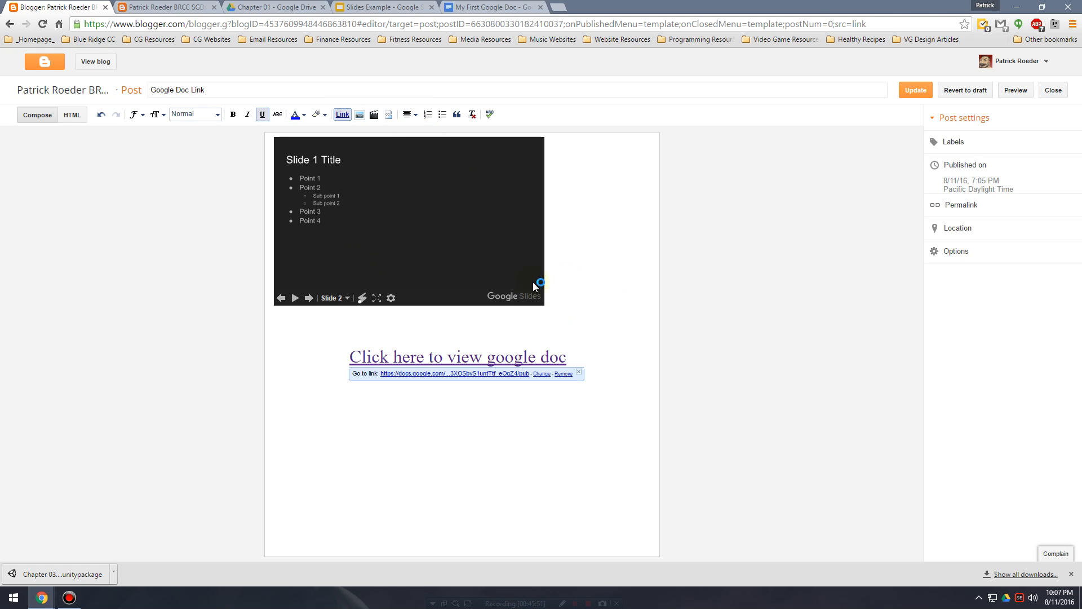
click(585, 309)
click(405, 115)
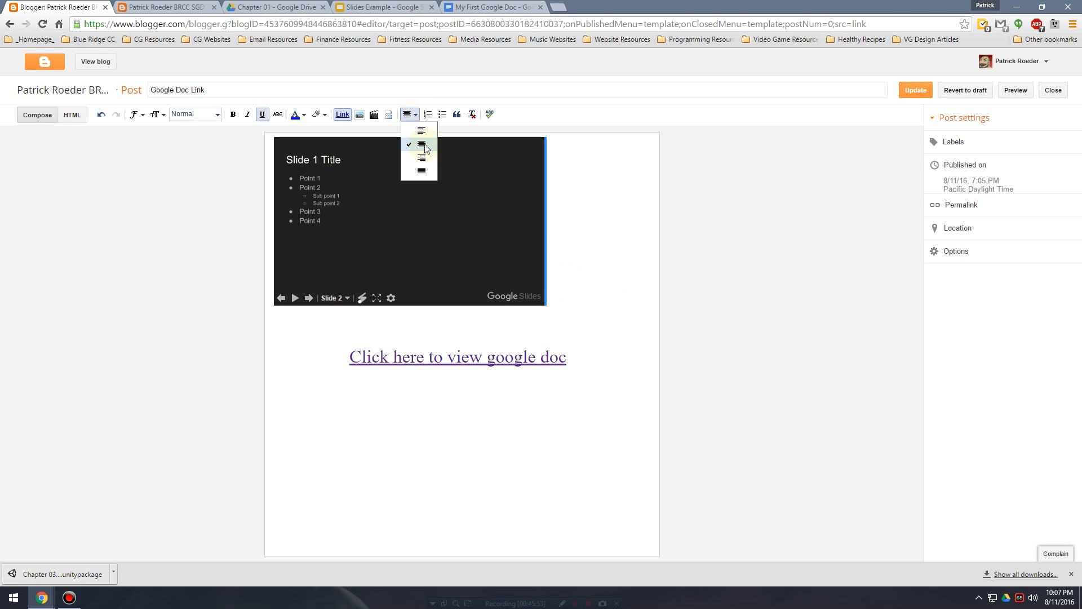
click(424, 144)
click(406, 115)
click(429, 160)
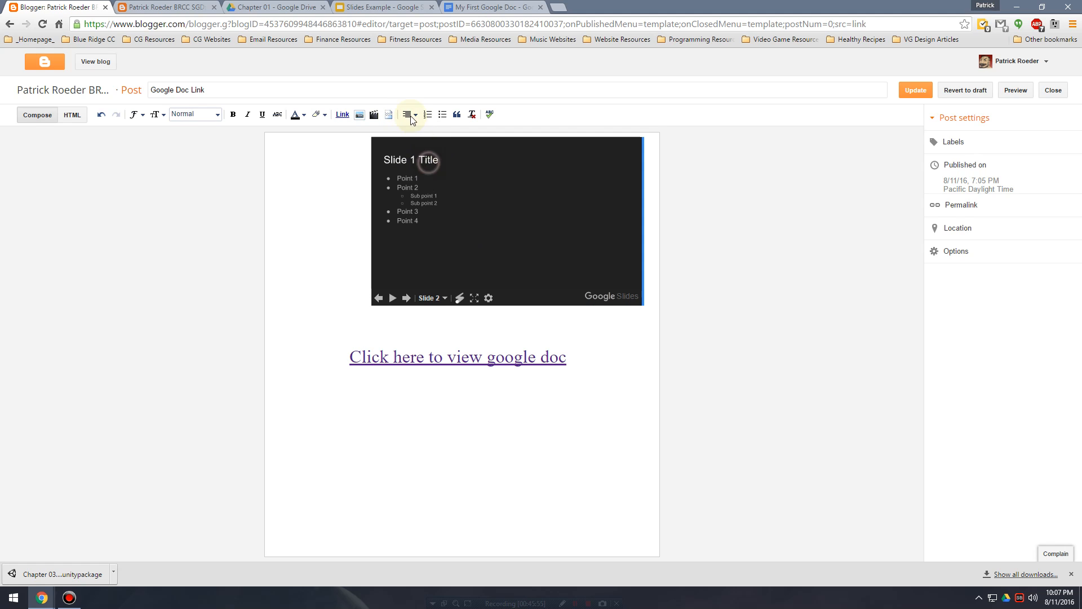
click(406, 115)
click(430, 147)
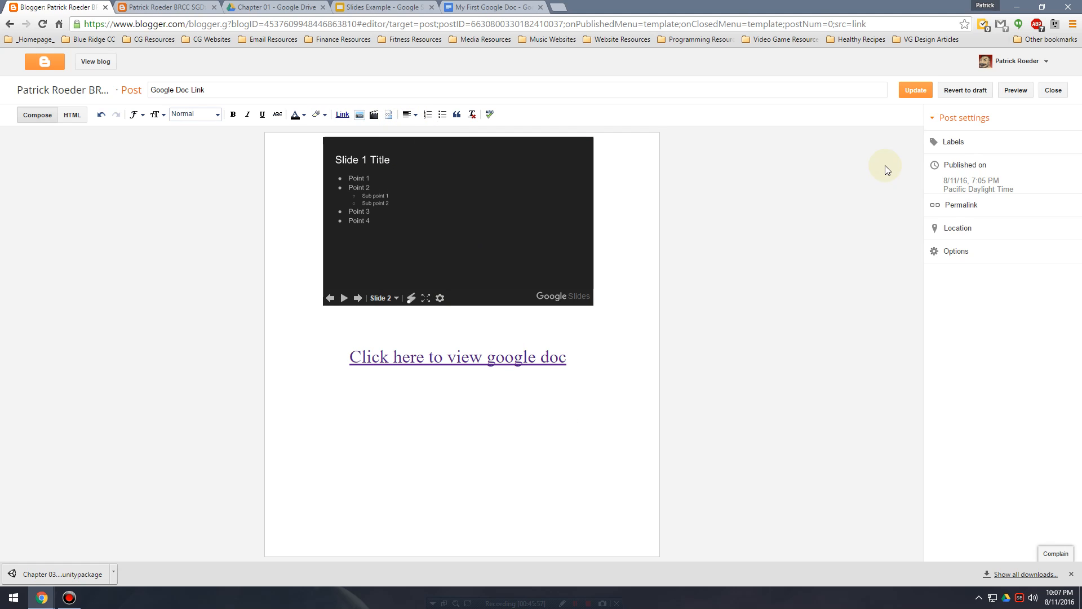
Update the Google Doc Link post, open the live blog and close the older blog tab.
click(915, 92)
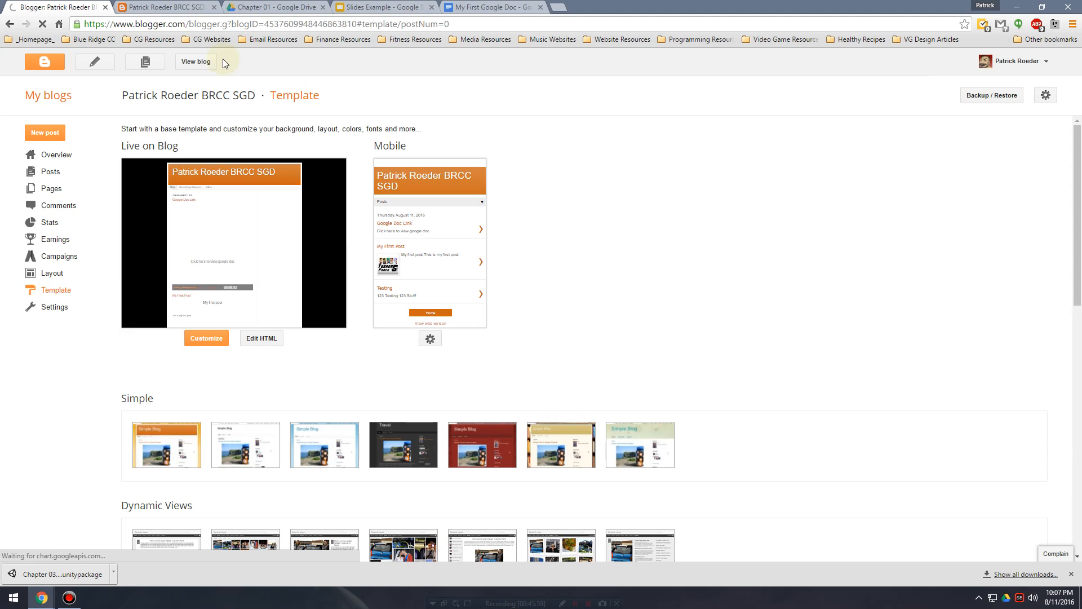
click(209, 63)
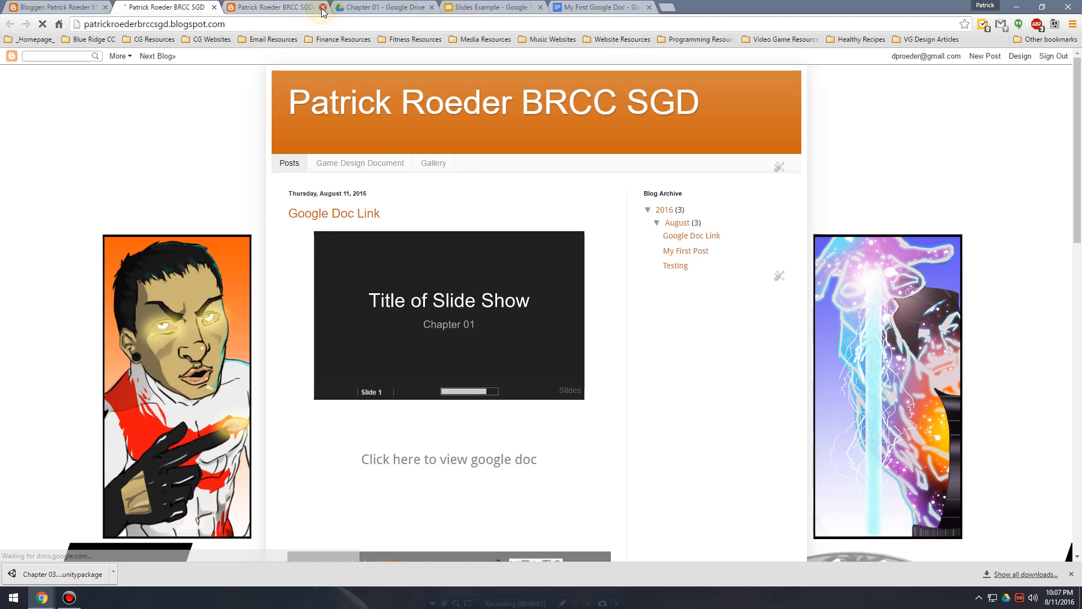
scroll(451, 294, down, 3)
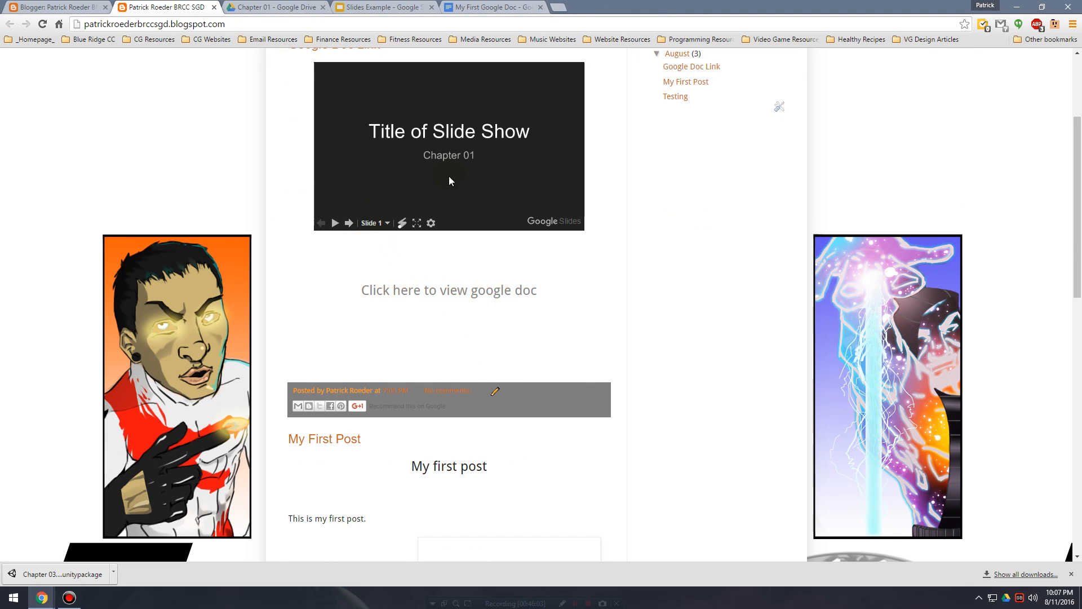
Page forward and back through the slideshow embedded in the live post, view it in full screen and exit full screen.
scroll(449, 178, up, 2)
click(347, 336)
click(348, 336)
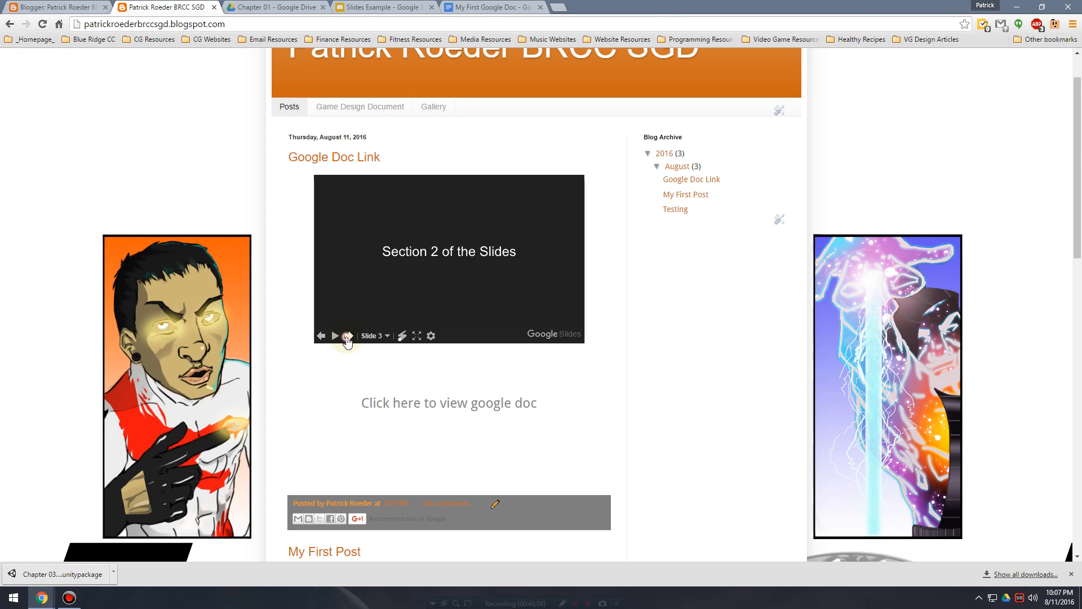
click(347, 336)
click(348, 336)
click(322, 336)
click(322, 336)
click(322, 336)
click(322, 336)
click(417, 335)
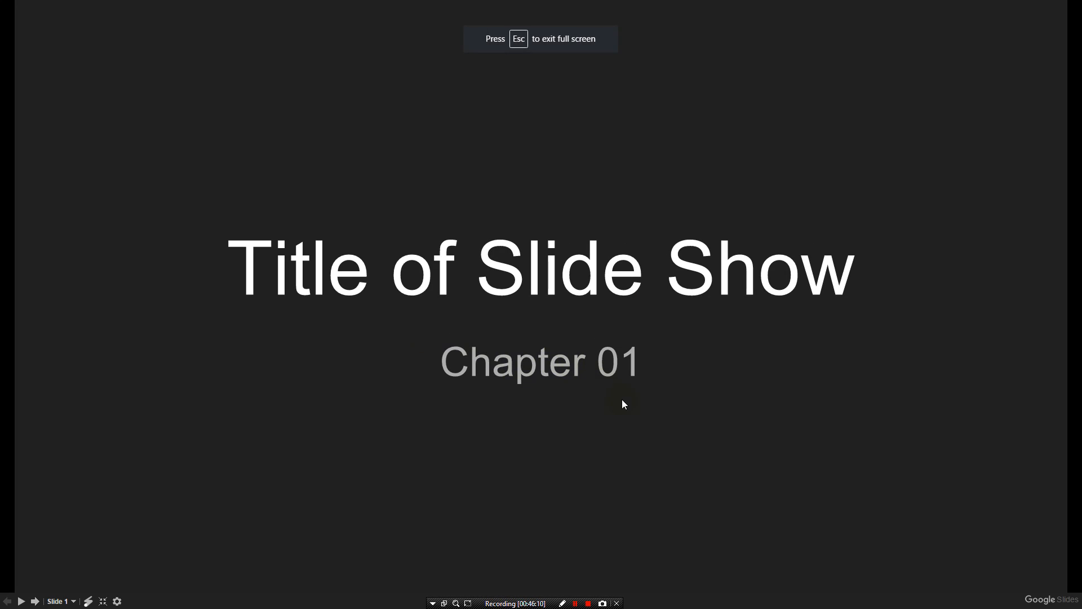
key(Escape)
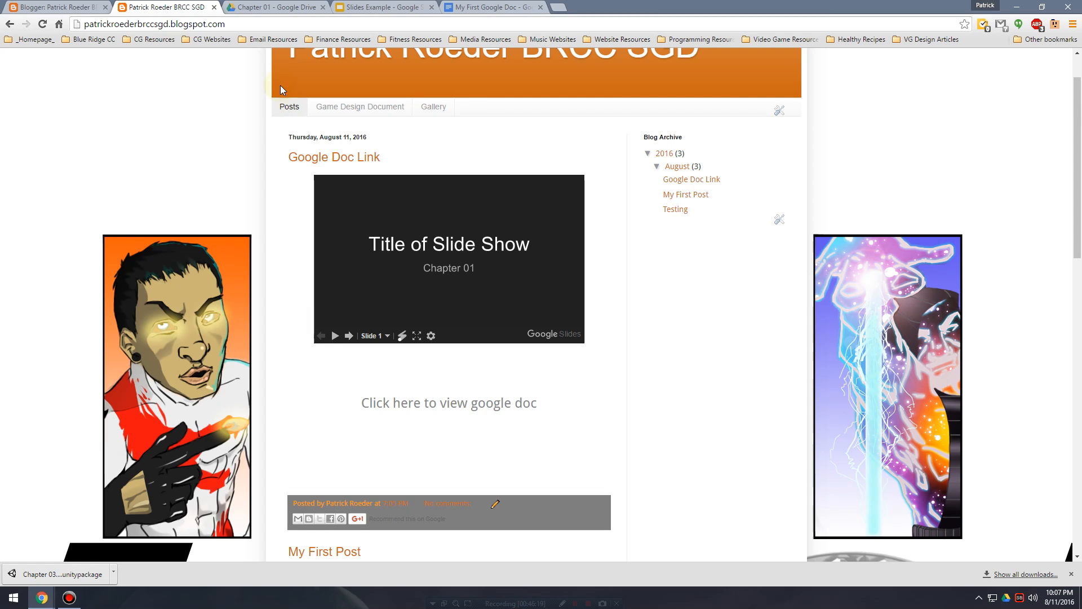
Review the Publish to the web settings of the Slides Example presentation, close them and return to the Chapter 01 folder in Google Drive.
click(77, 5)
click(349, 7)
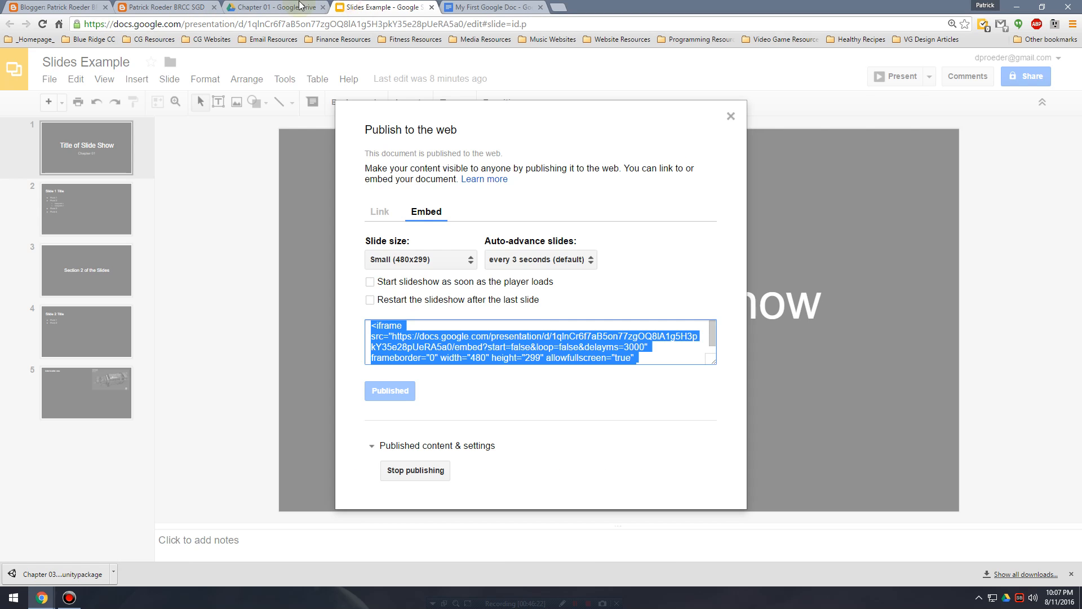
click(297, 9)
click(358, 8)
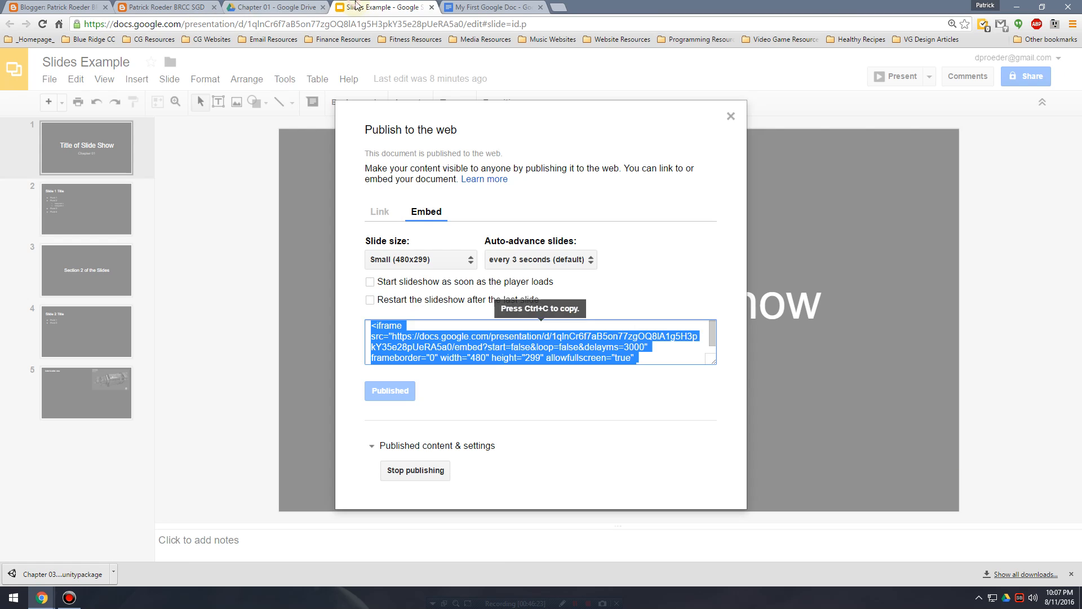
click(732, 116)
click(315, 6)
click(325, 342)
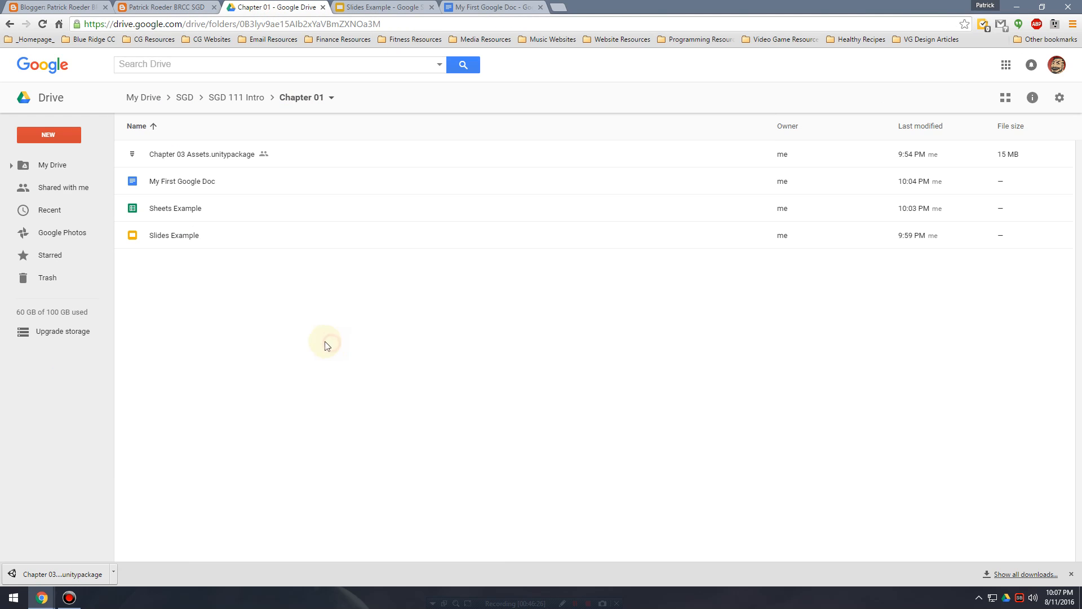
click(371, 5)
click(50, 79)
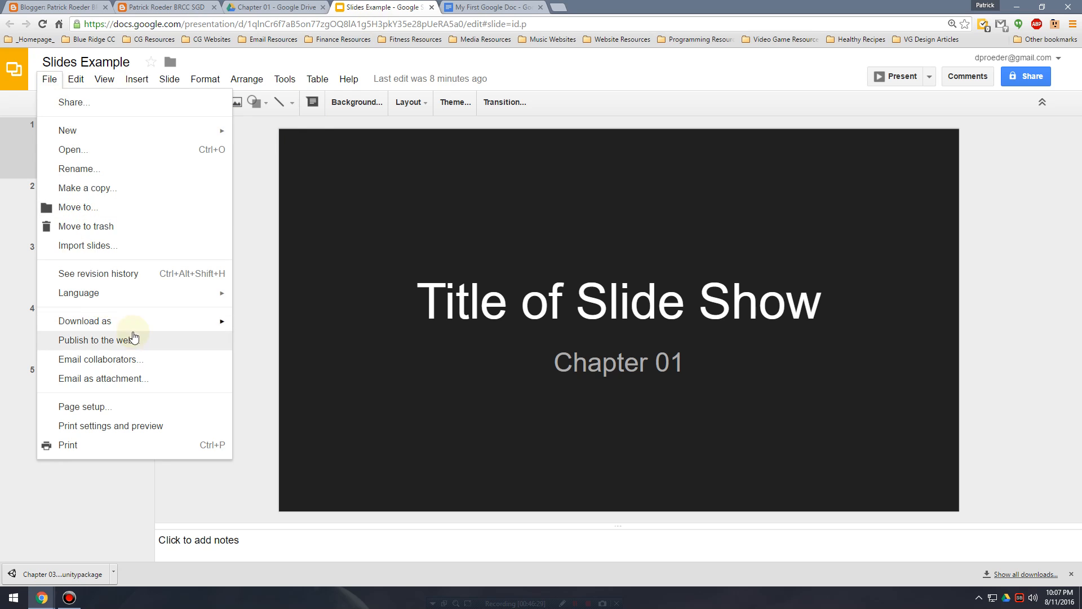
click(138, 339)
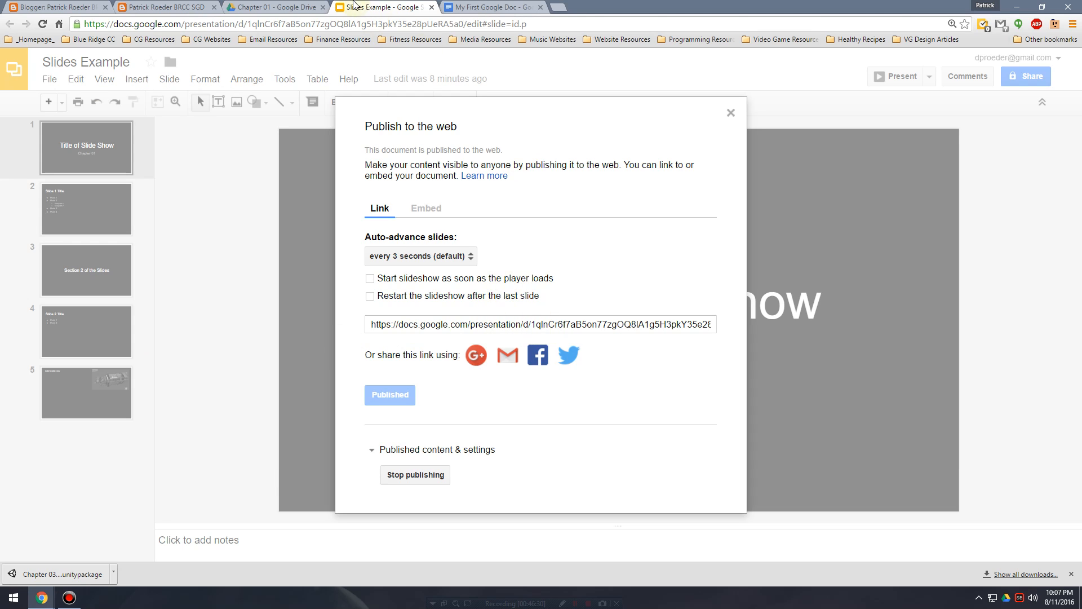
click(731, 112)
click(292, 6)
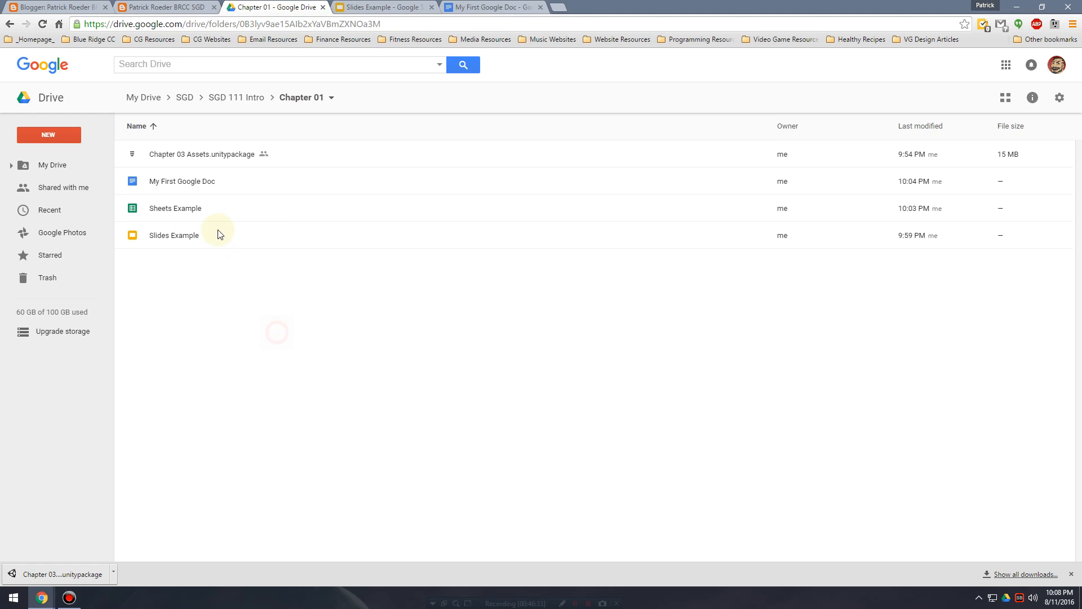
Turn on link sharing for Slides Example in the Chapter 01 folder and open its shareable link in a new tab.
click(234, 240)
right_click(235, 238)
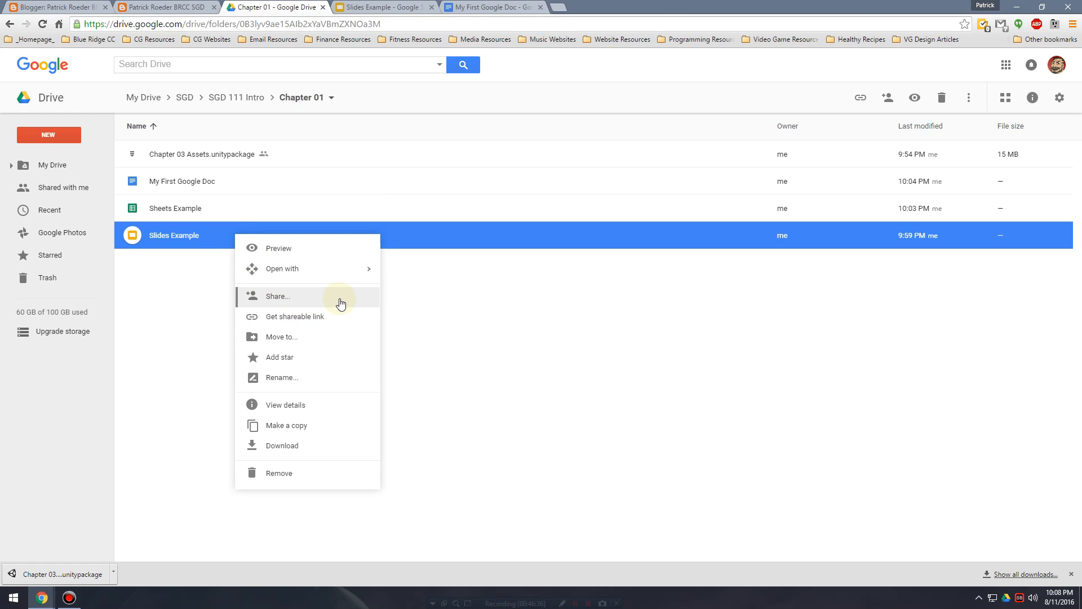
click(345, 318)
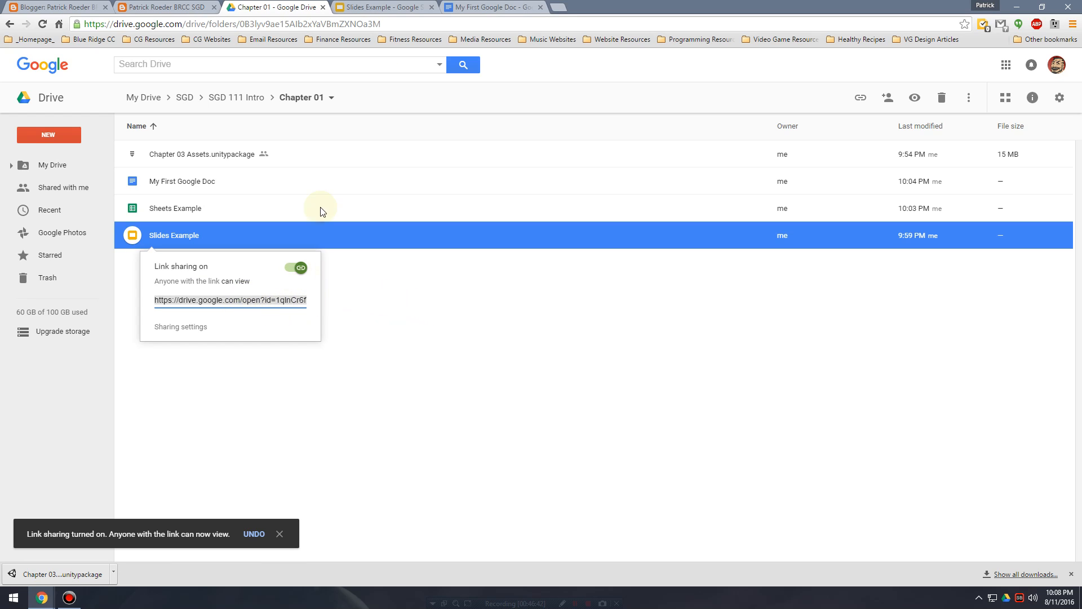
click(558, 7)
key(ctrl+v)
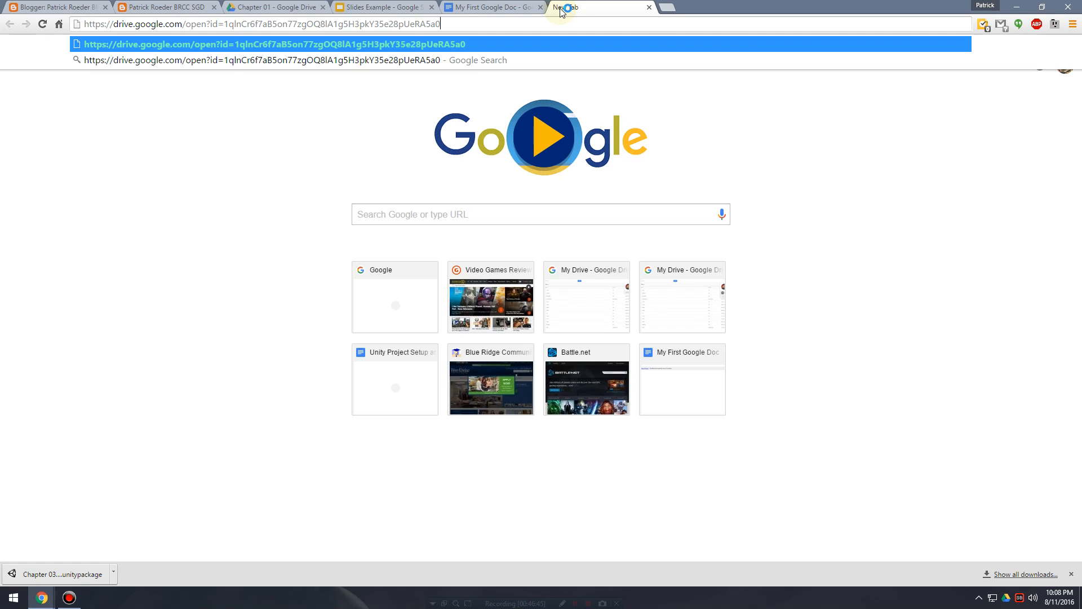
key(Return)
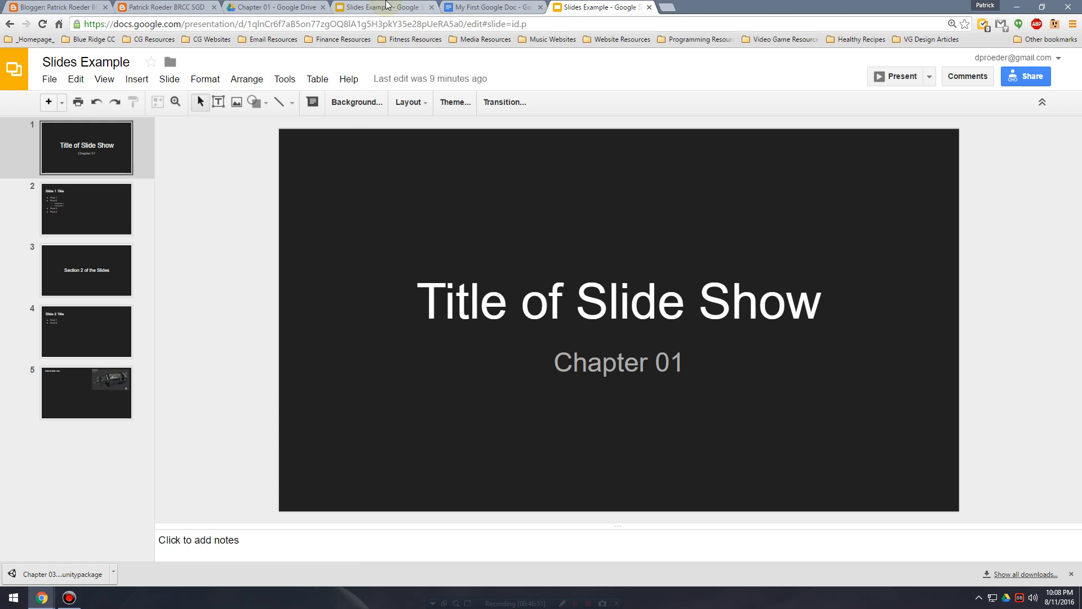
Copy the Publish to the web link of the Slides Example presentation and open it in a new tab.
click(387, 5)
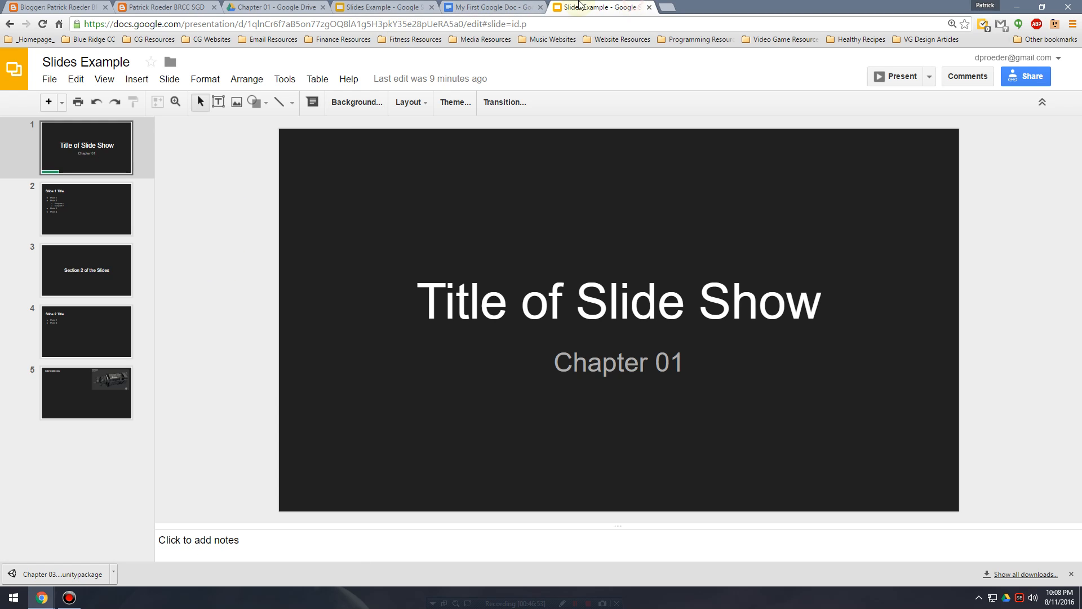
click(50, 78)
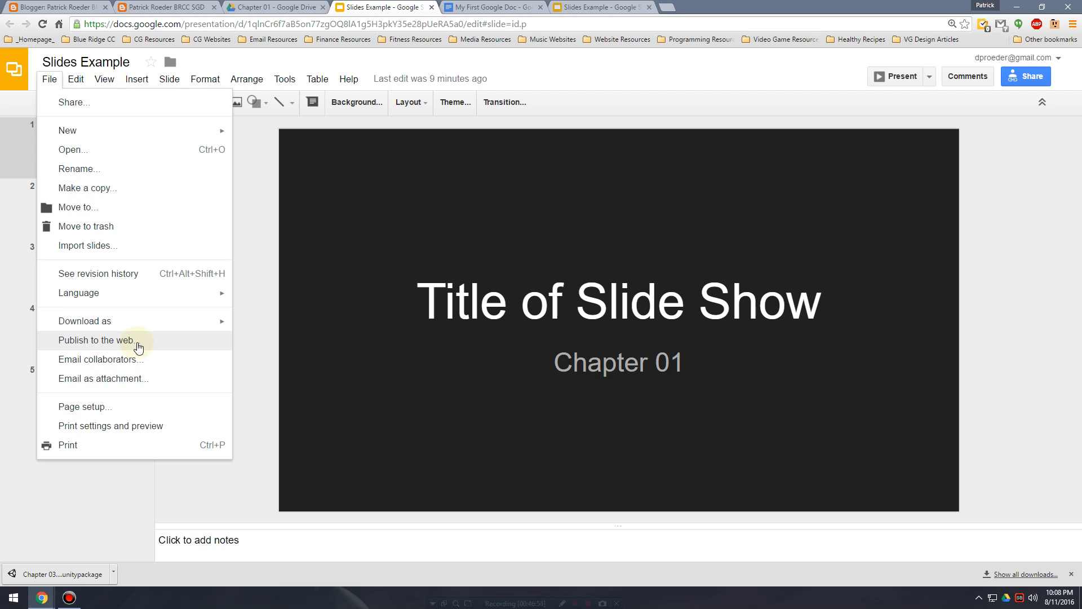
click(139, 345)
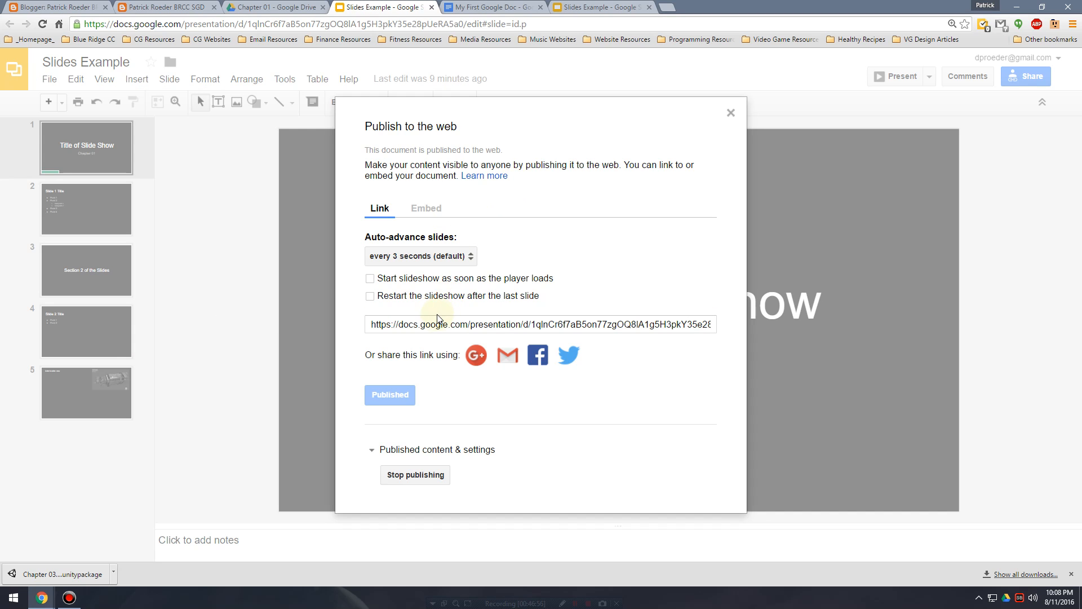
click(436, 325)
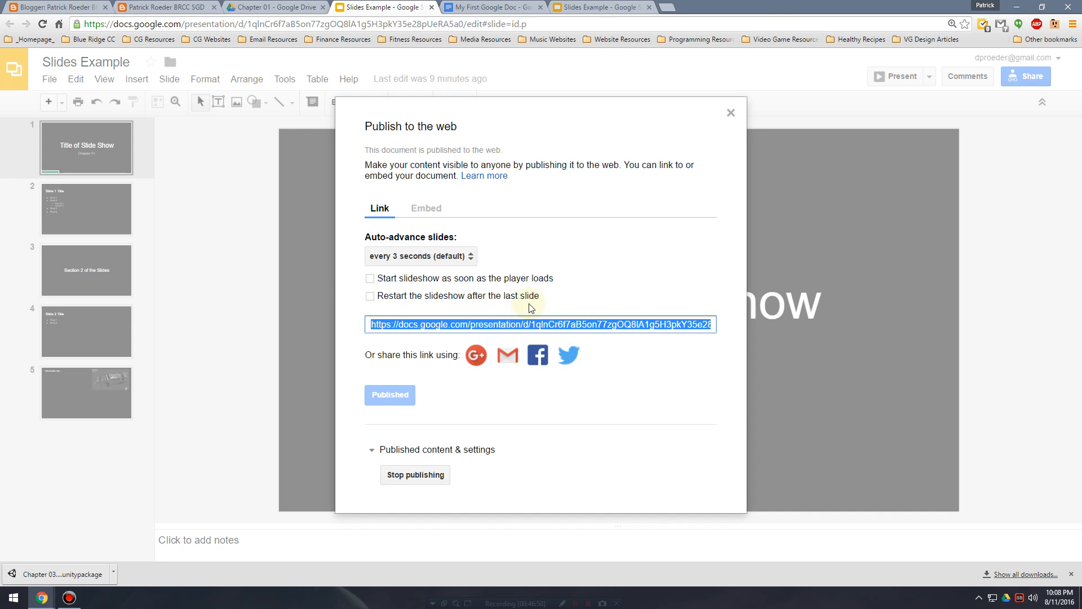
click(660, 8)
key(ctrl+v)
key(Return)
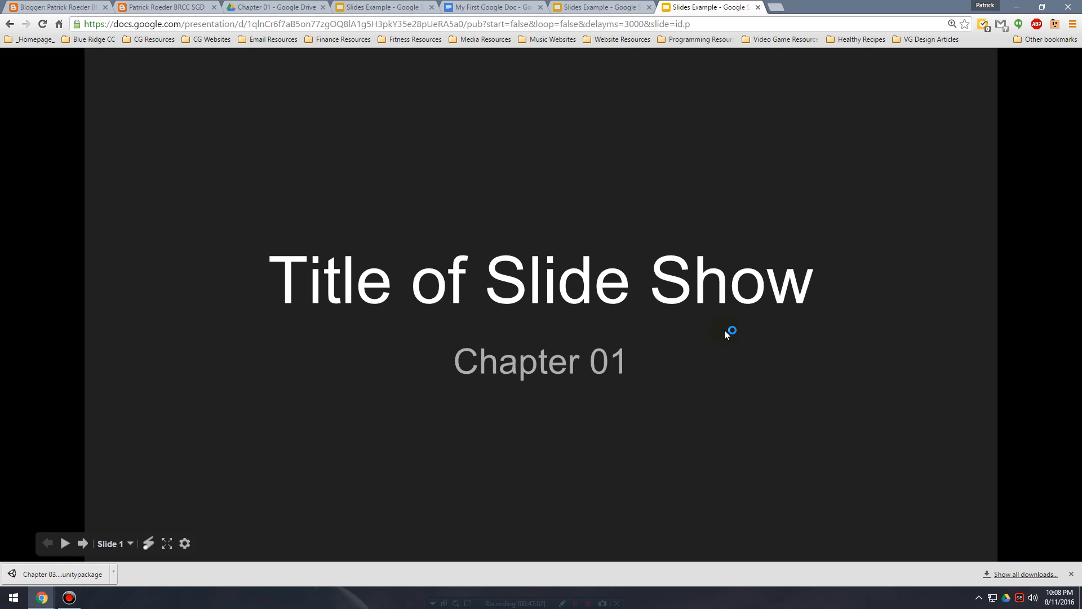
Close the tab opened from the shareable link and dismiss the link sharing and Publish to the web dialogs.
click(573, 7)
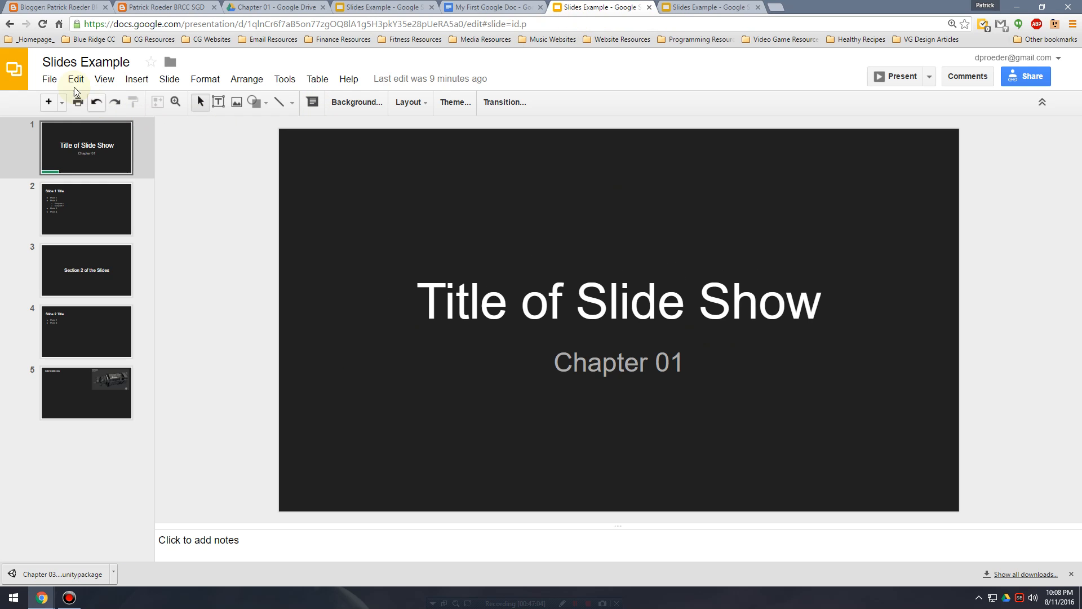
click(649, 7)
click(273, 8)
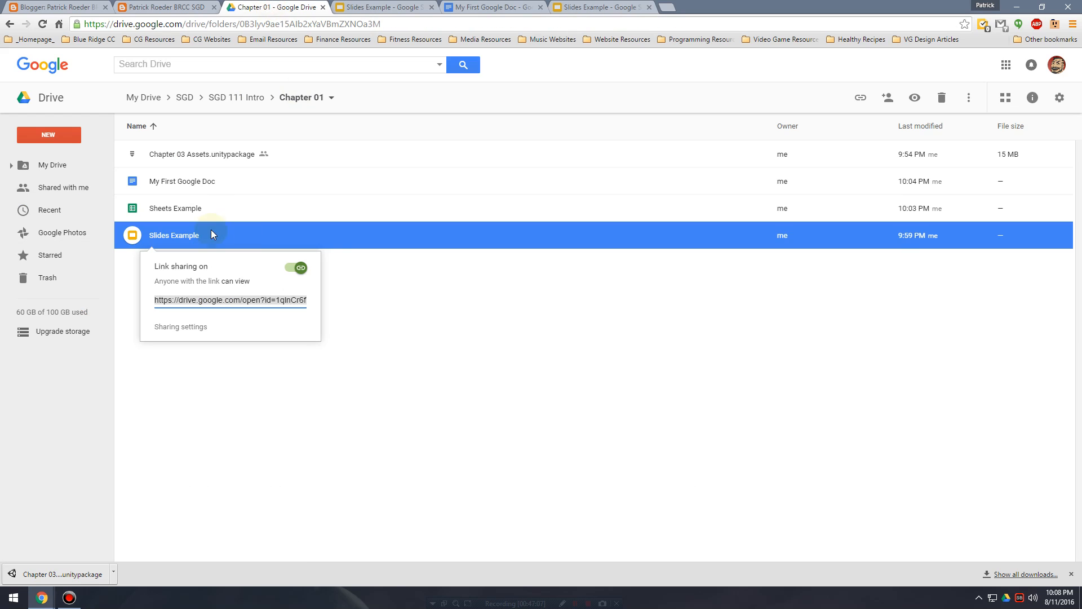
click(464, 349)
click(224, 237)
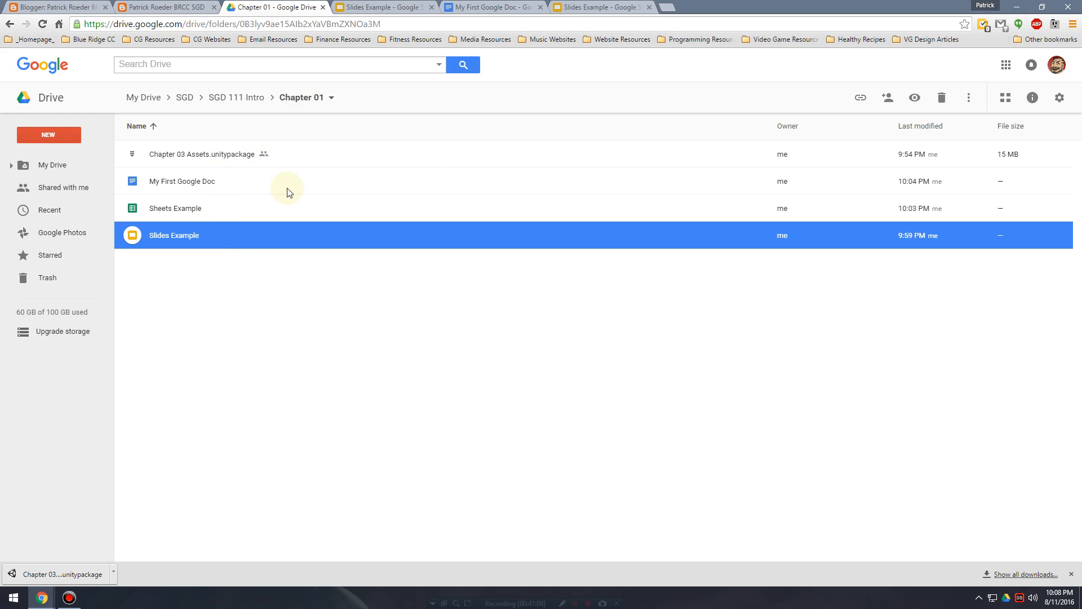
click(389, 8)
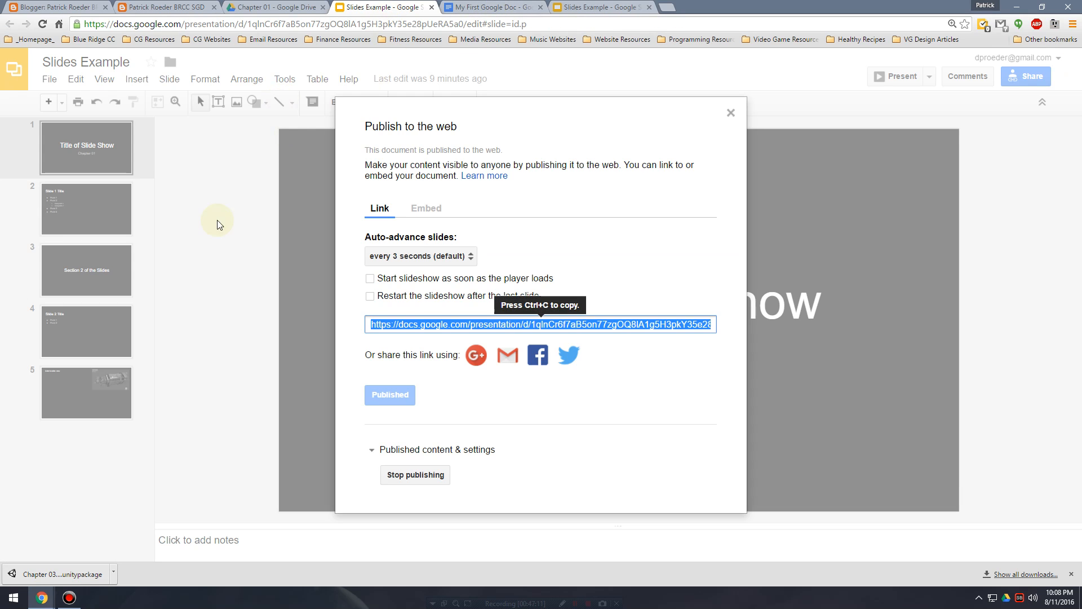
click(730, 113)
click(273, 7)
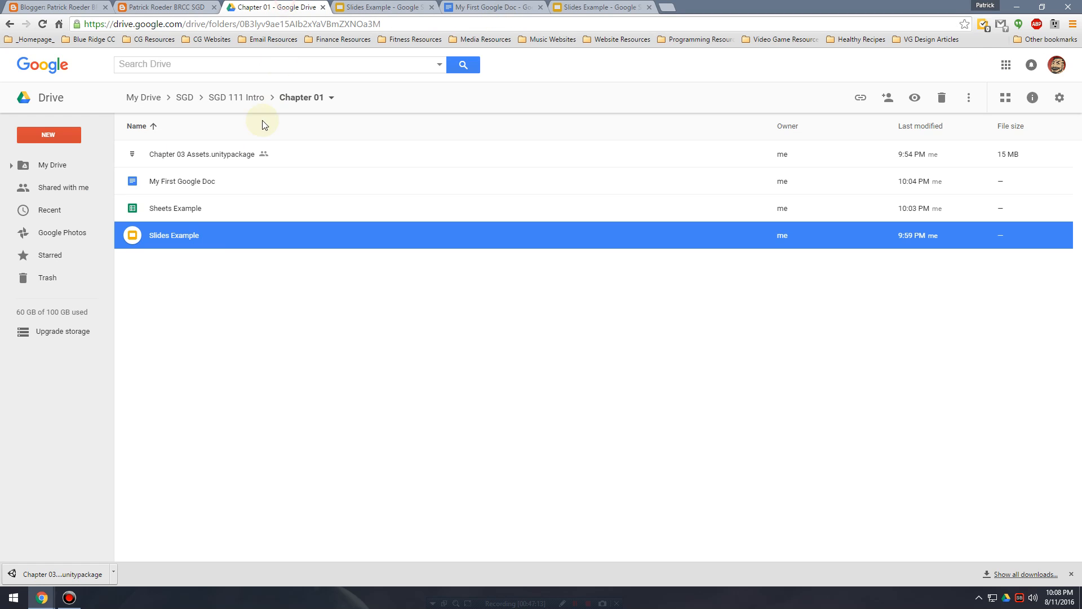
Compare the sharing options for Slides Example in Google Drive with the publishing options inside the presentation.
right_click(210, 239)
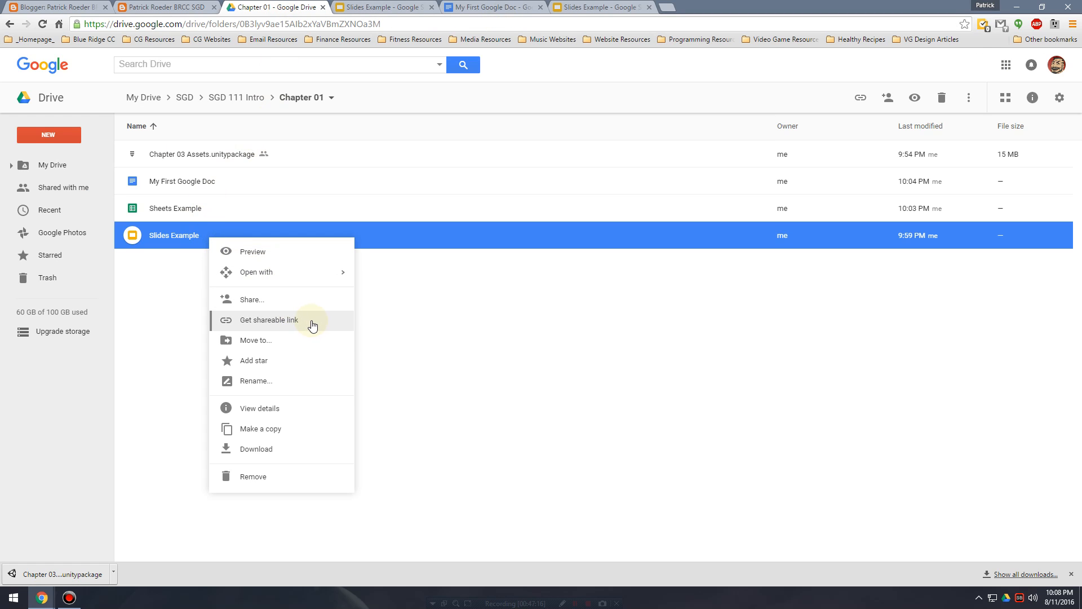
click(398, 7)
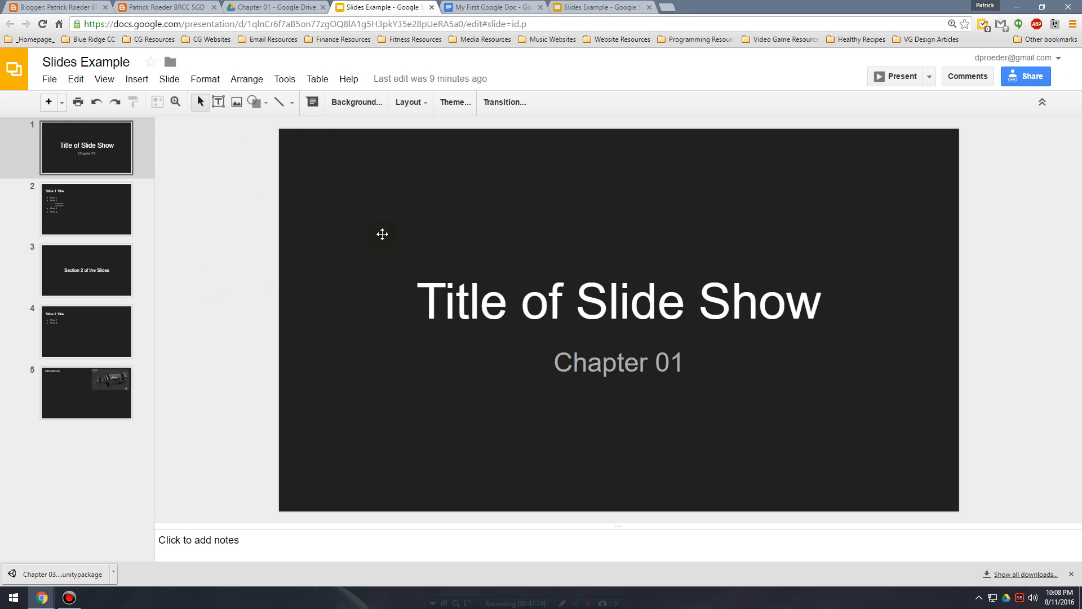
click(276, 8)
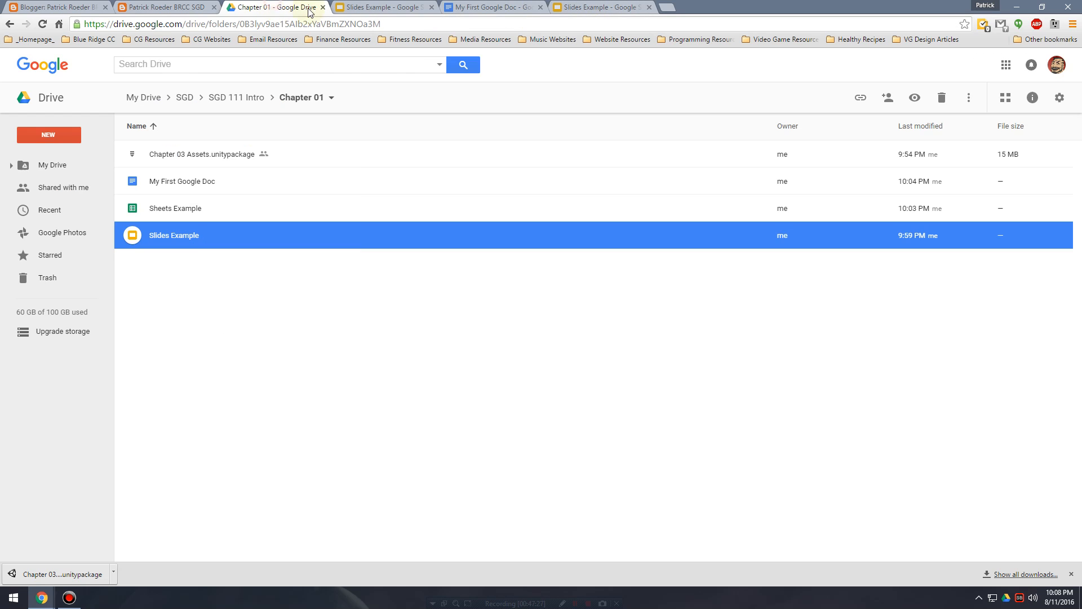
click(367, 7)
click(49, 79)
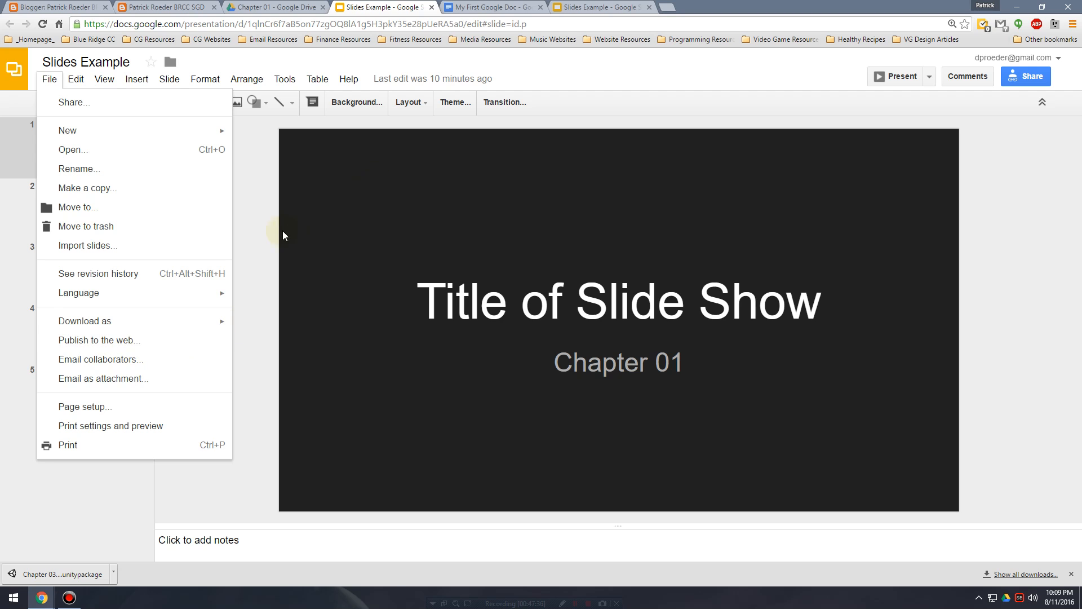
click(262, 245)
Open the Google Doc Link post on the live blog, follow its document link and reload the published document.
click(171, 4)
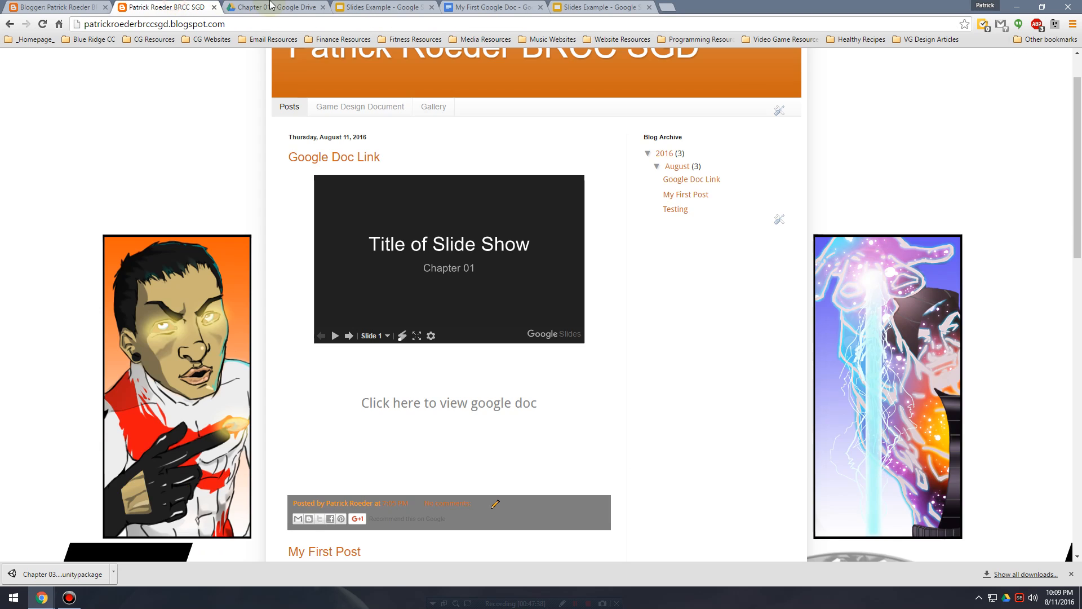
click(271, 4)
click(513, 5)
click(203, 7)
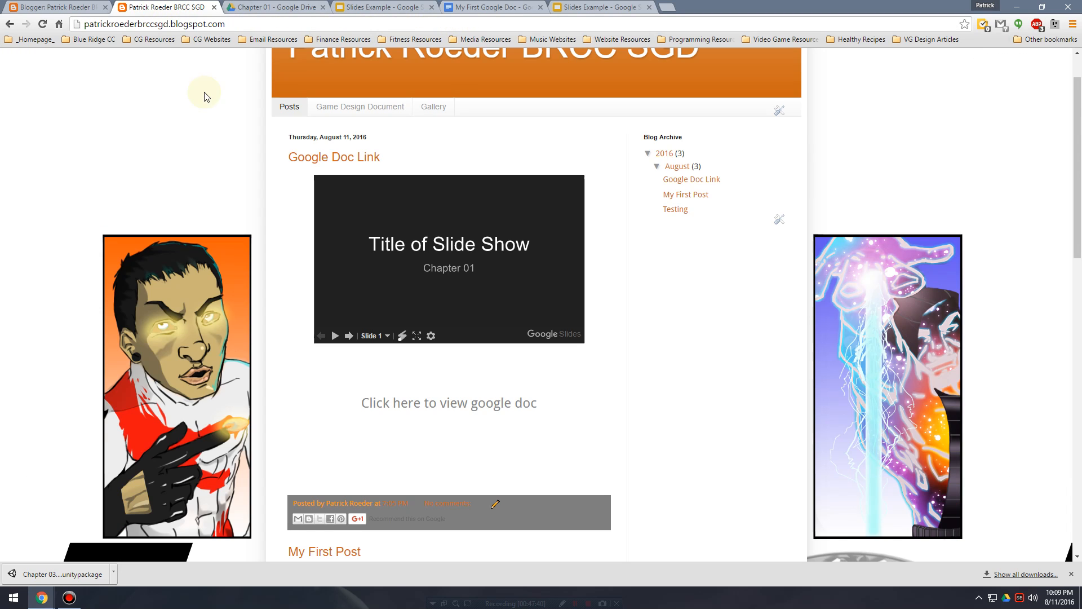
click(338, 160)
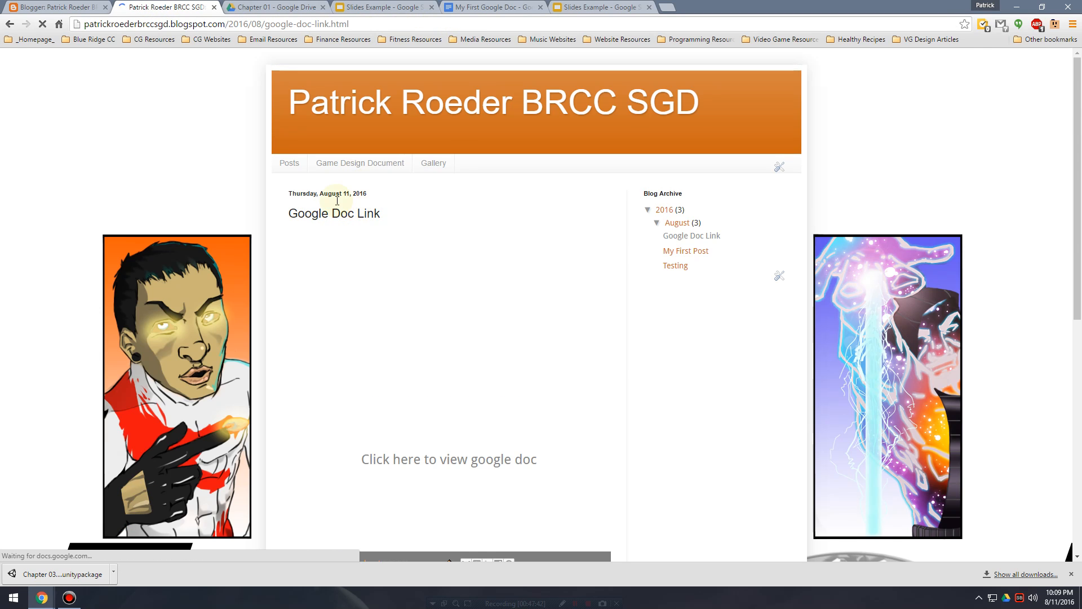
click(472, 458)
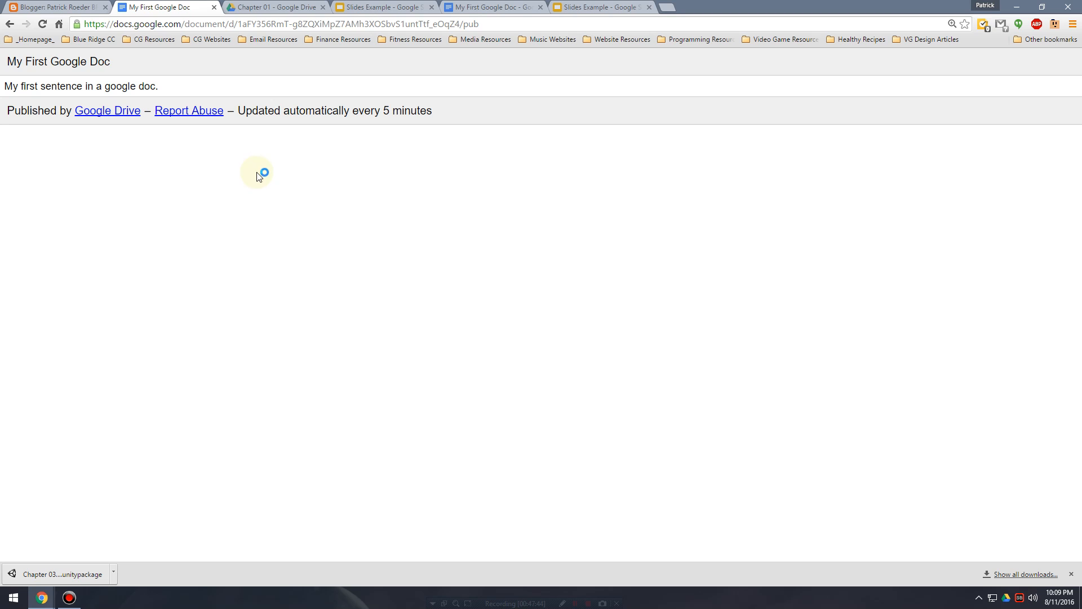
click(43, 26)
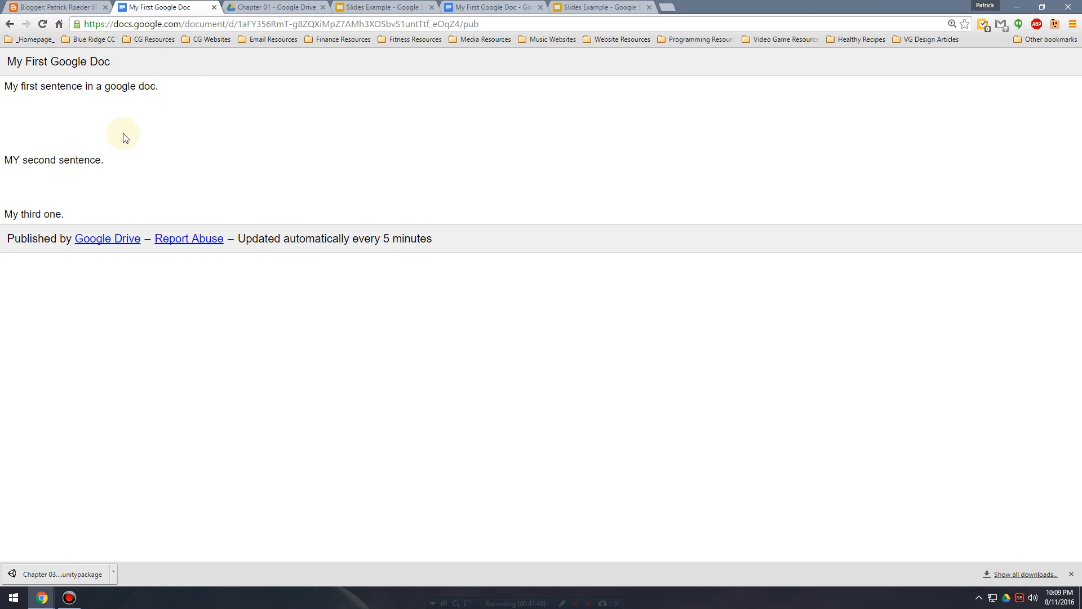
Close the Google Drive, Slides and document tabs, leaving only the Blogger Template page open.
click(279, 7)
click(175, 7)
click(279, 7)
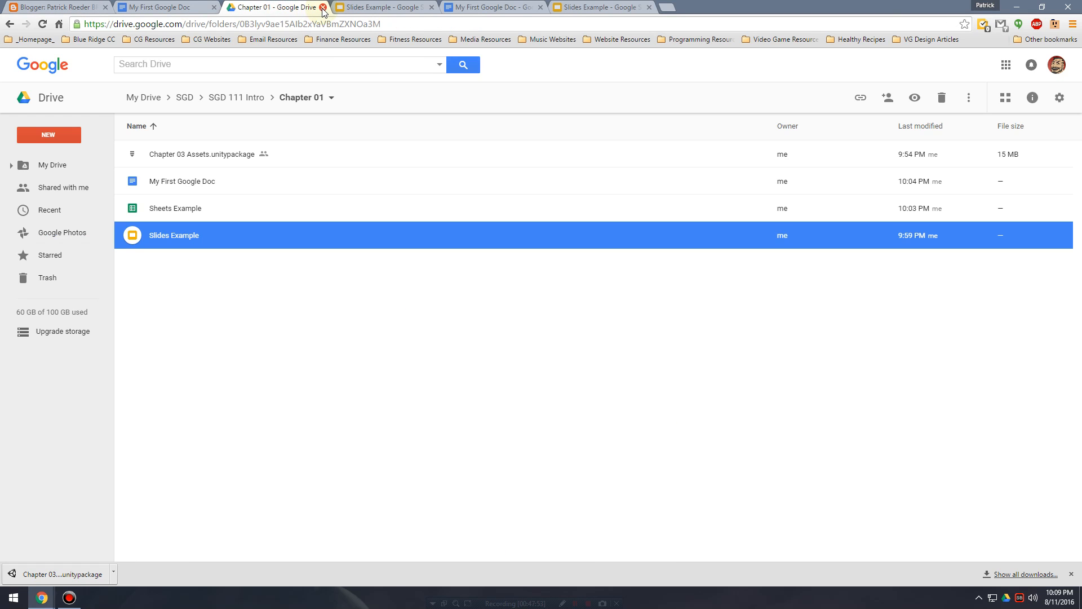
click(323, 8)
click(323, 7)
click(324, 8)
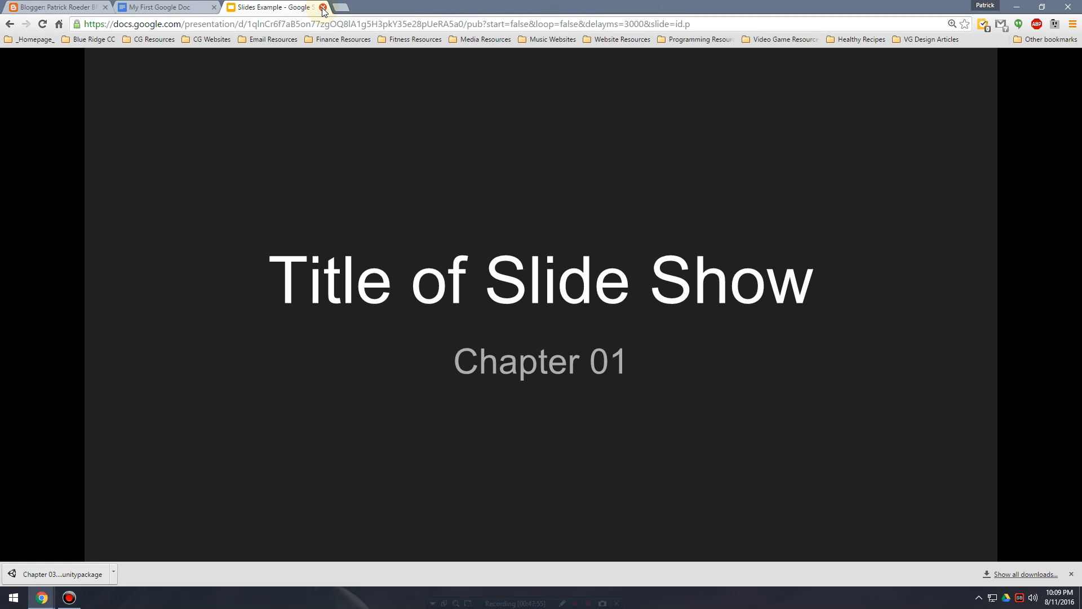
click(323, 8)
click(82, 5)
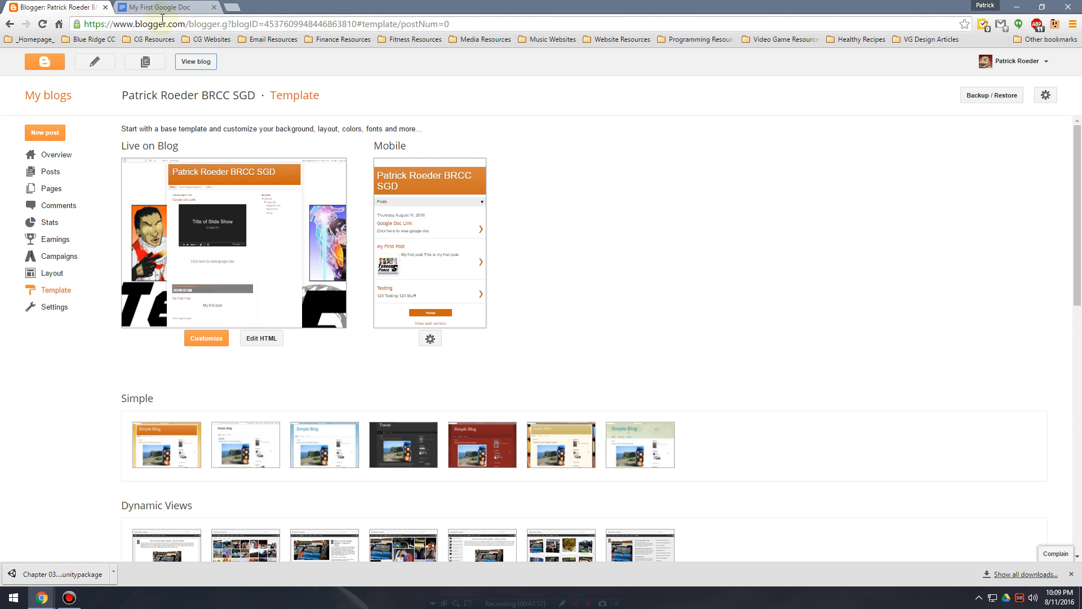
click(199, 7)
click(214, 8)
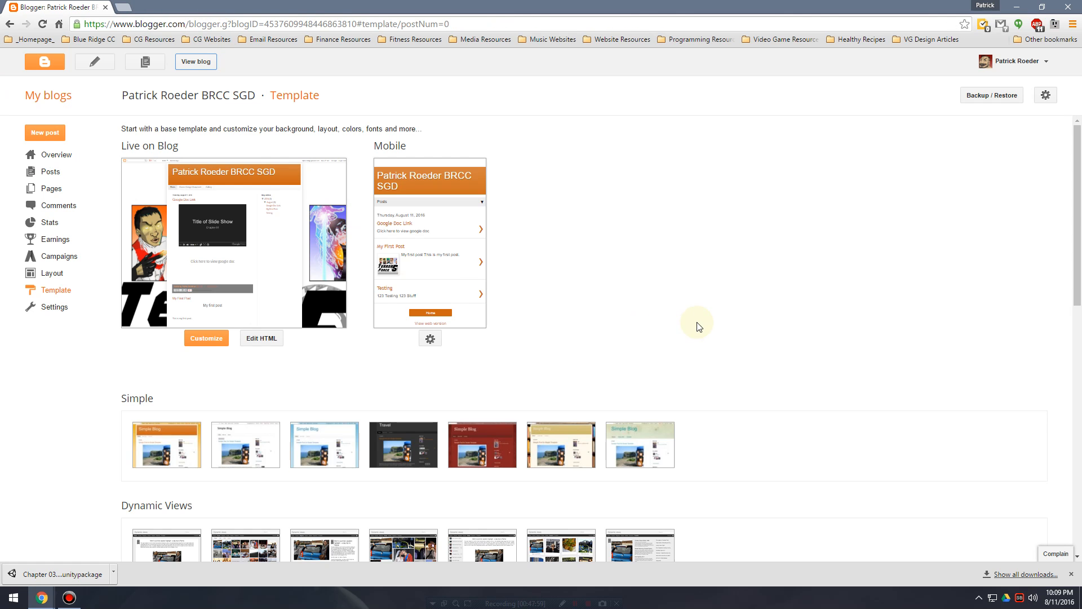
Dismiss the browser's downloads bar on the Blogger Template page.
scroll(733, 321, down, 4)
scroll(751, 347, up, 4)
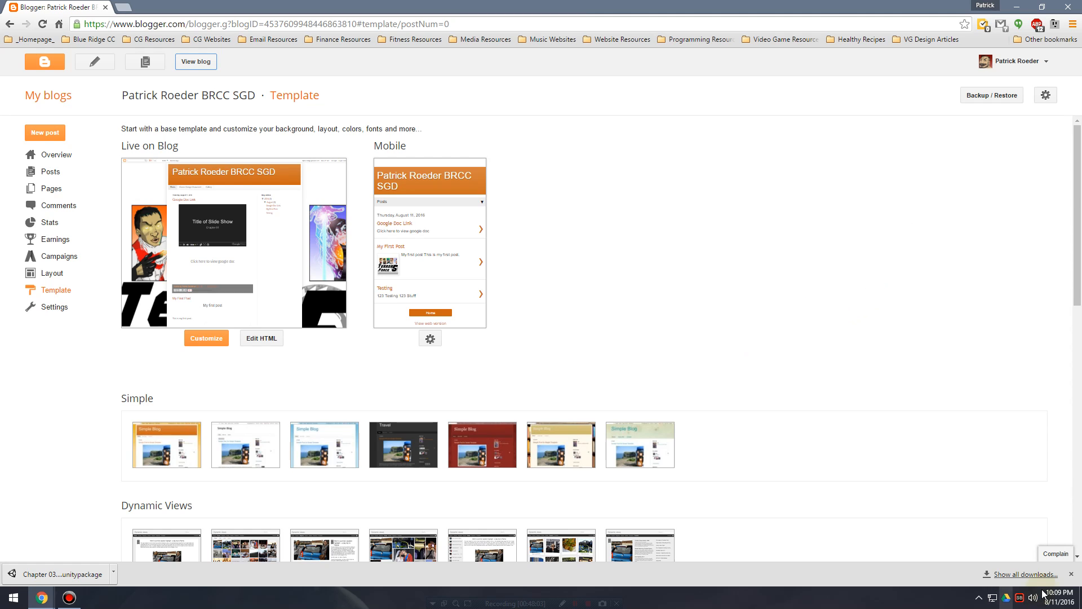
click(1071, 574)
scroll(723, 351, down, 3)
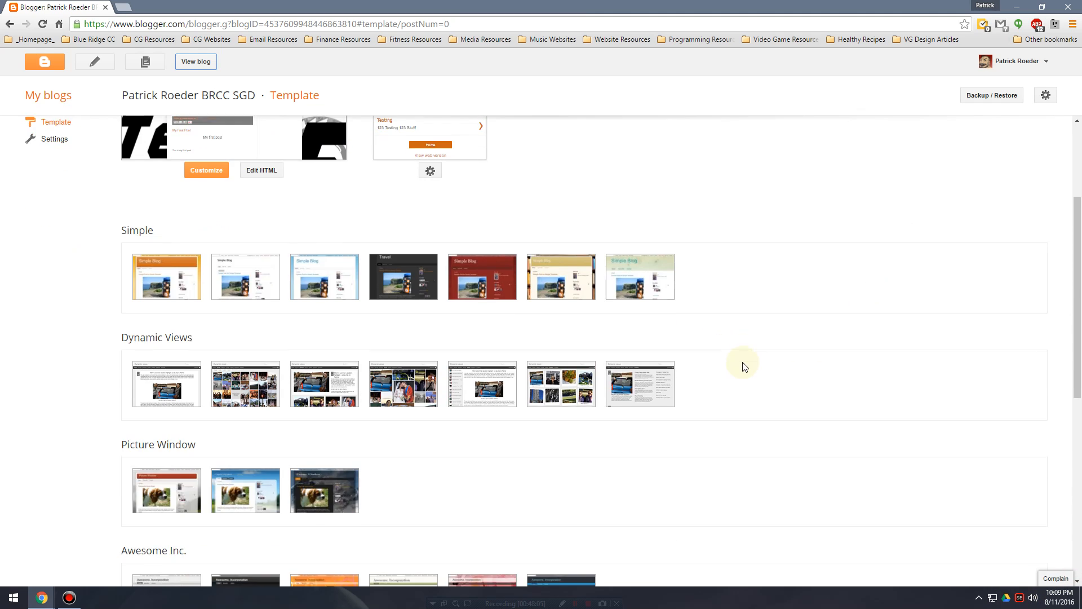
scroll(742, 362, up, 3)
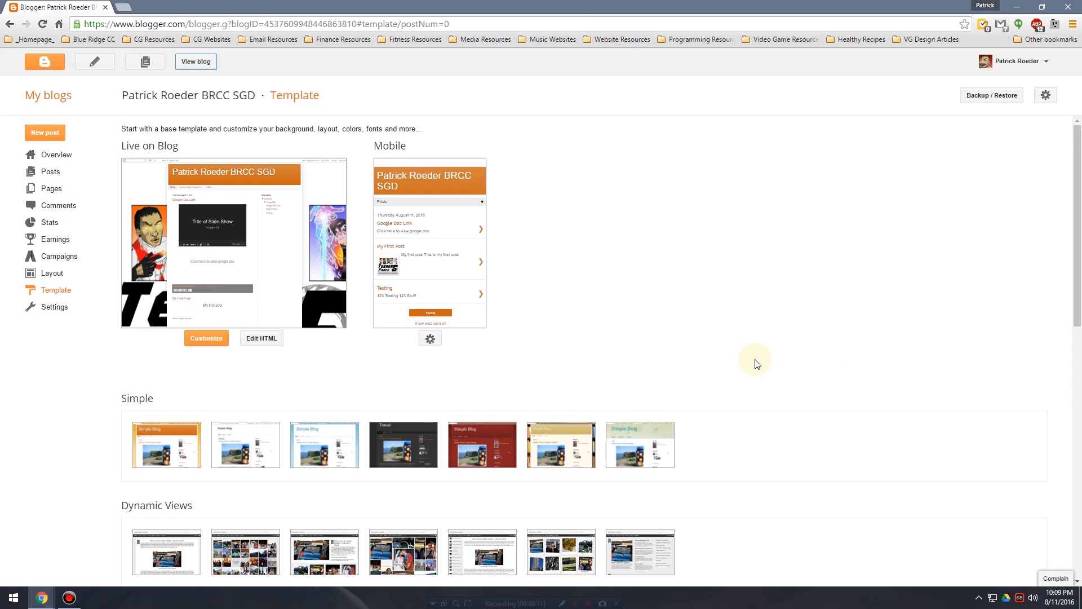
scroll(787, 330, down, 9)
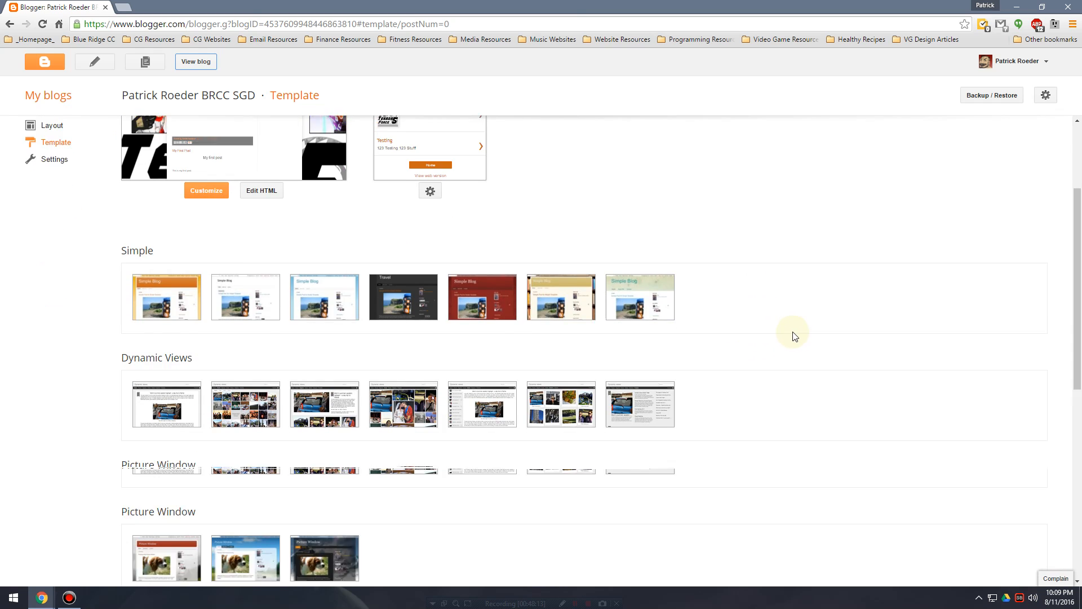
scroll(779, 342, up, 10)
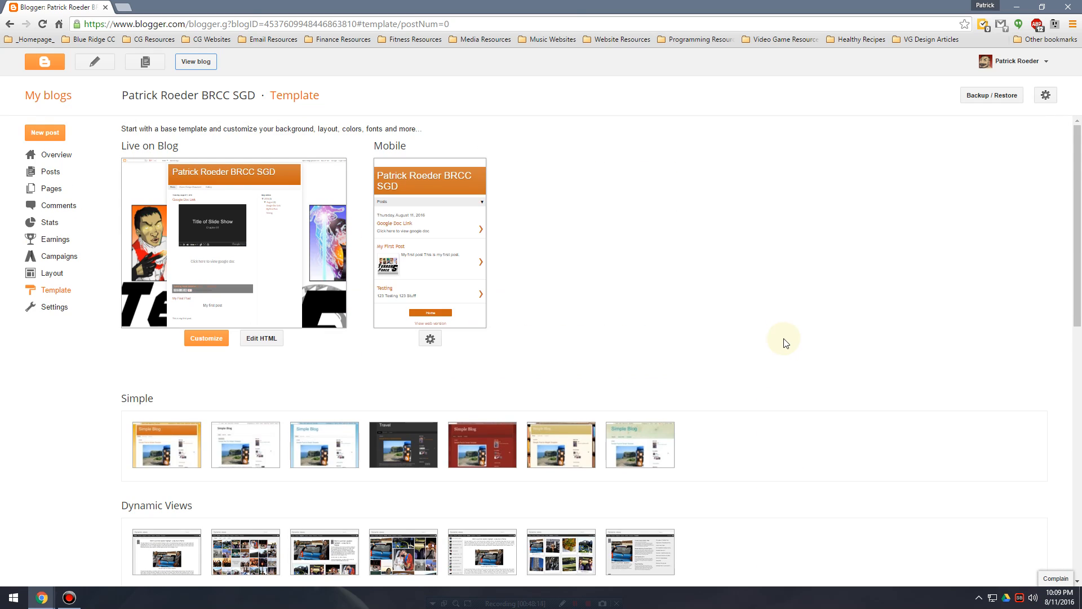